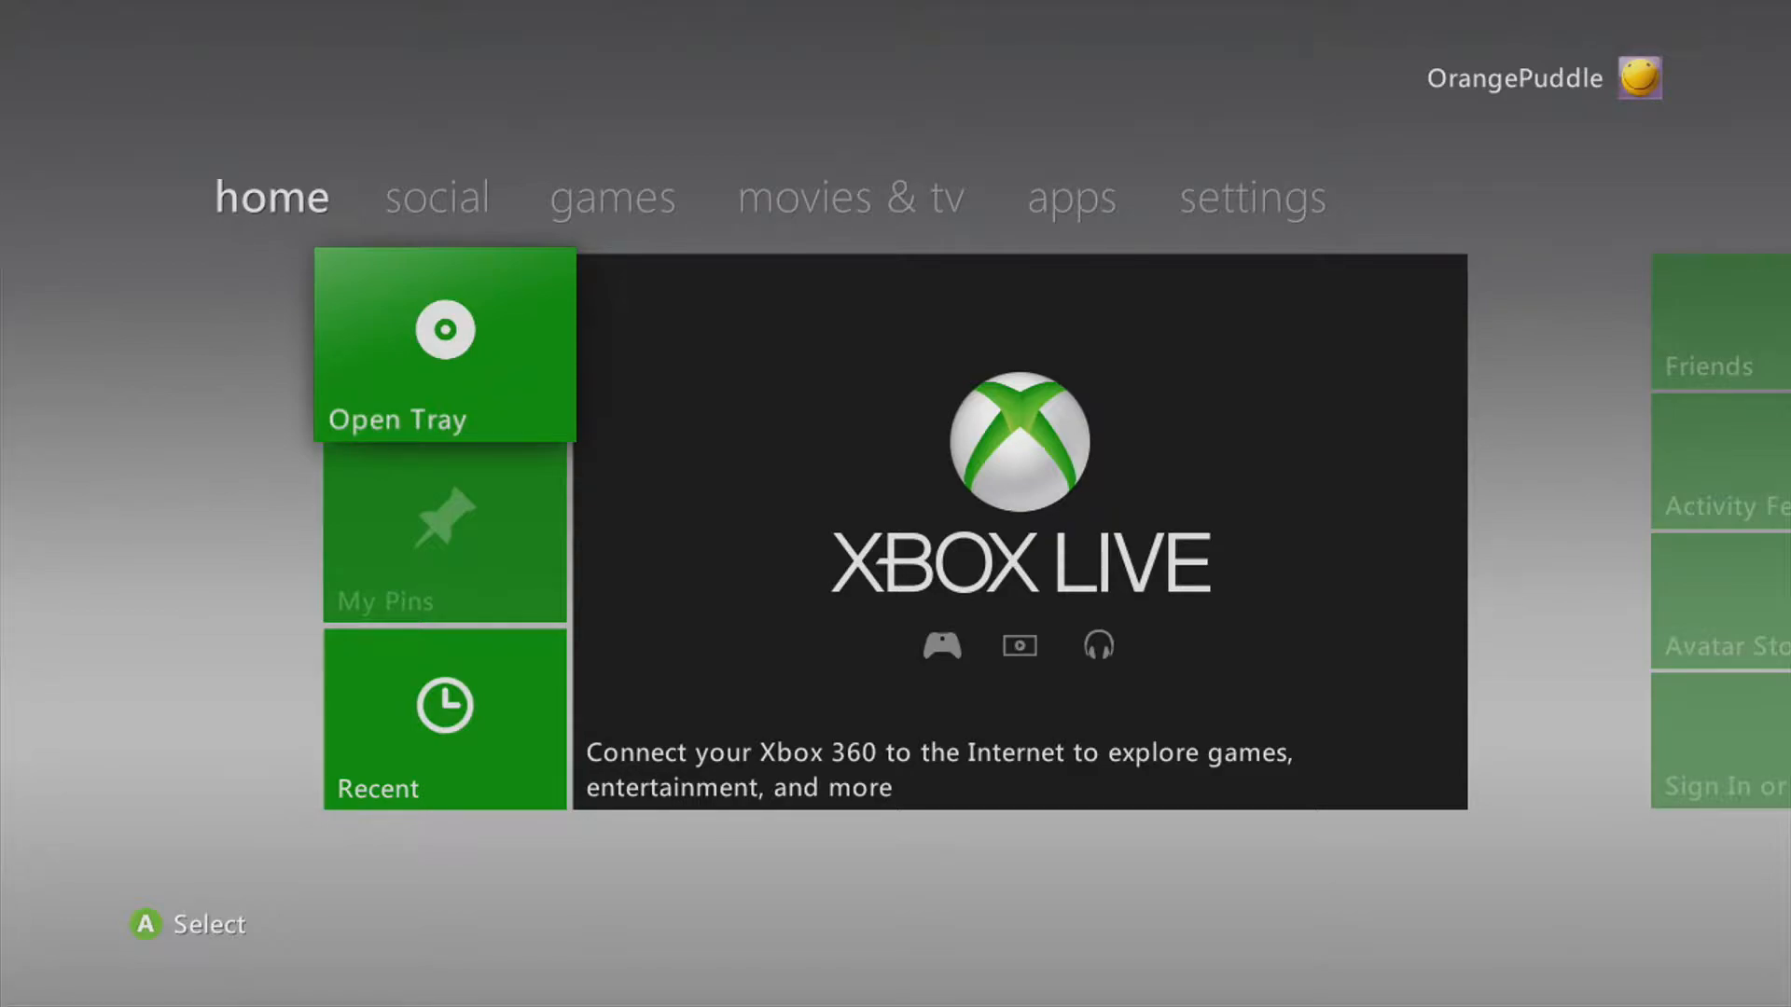
Open the console's System Settings from the Xbox Guide
key("Home")
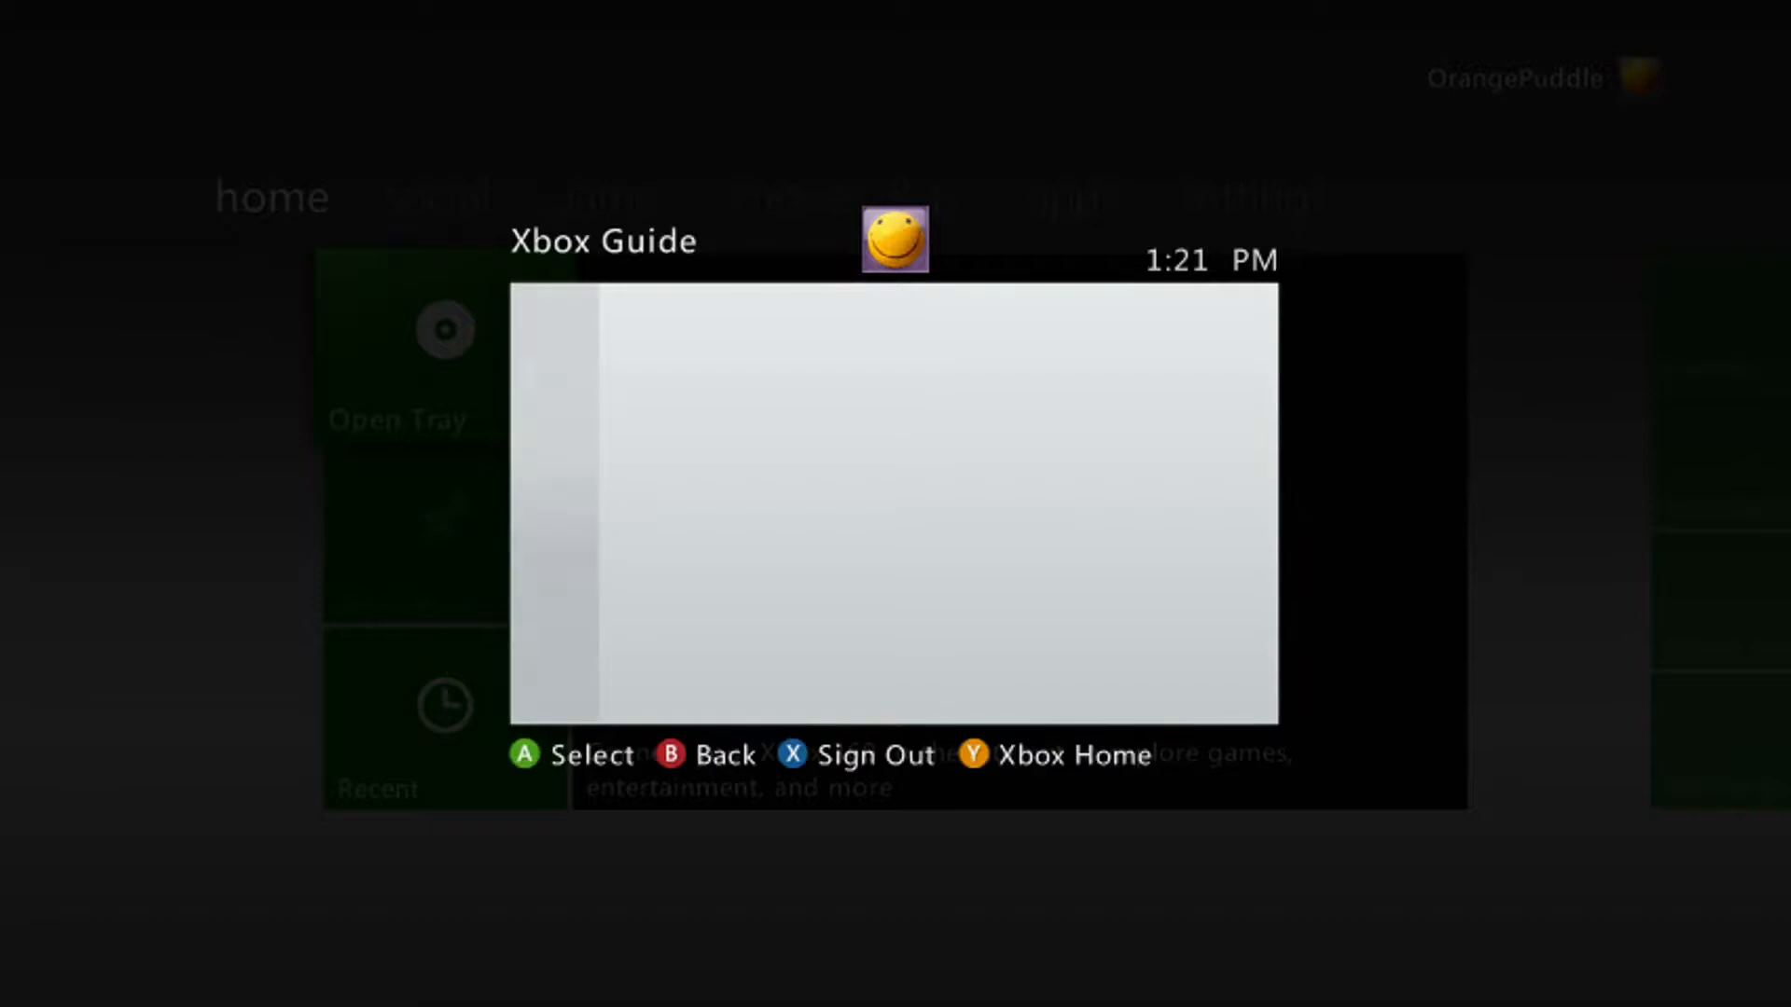
key("Right")
key("Right")
key("Down")
key("Down")
key("Down")
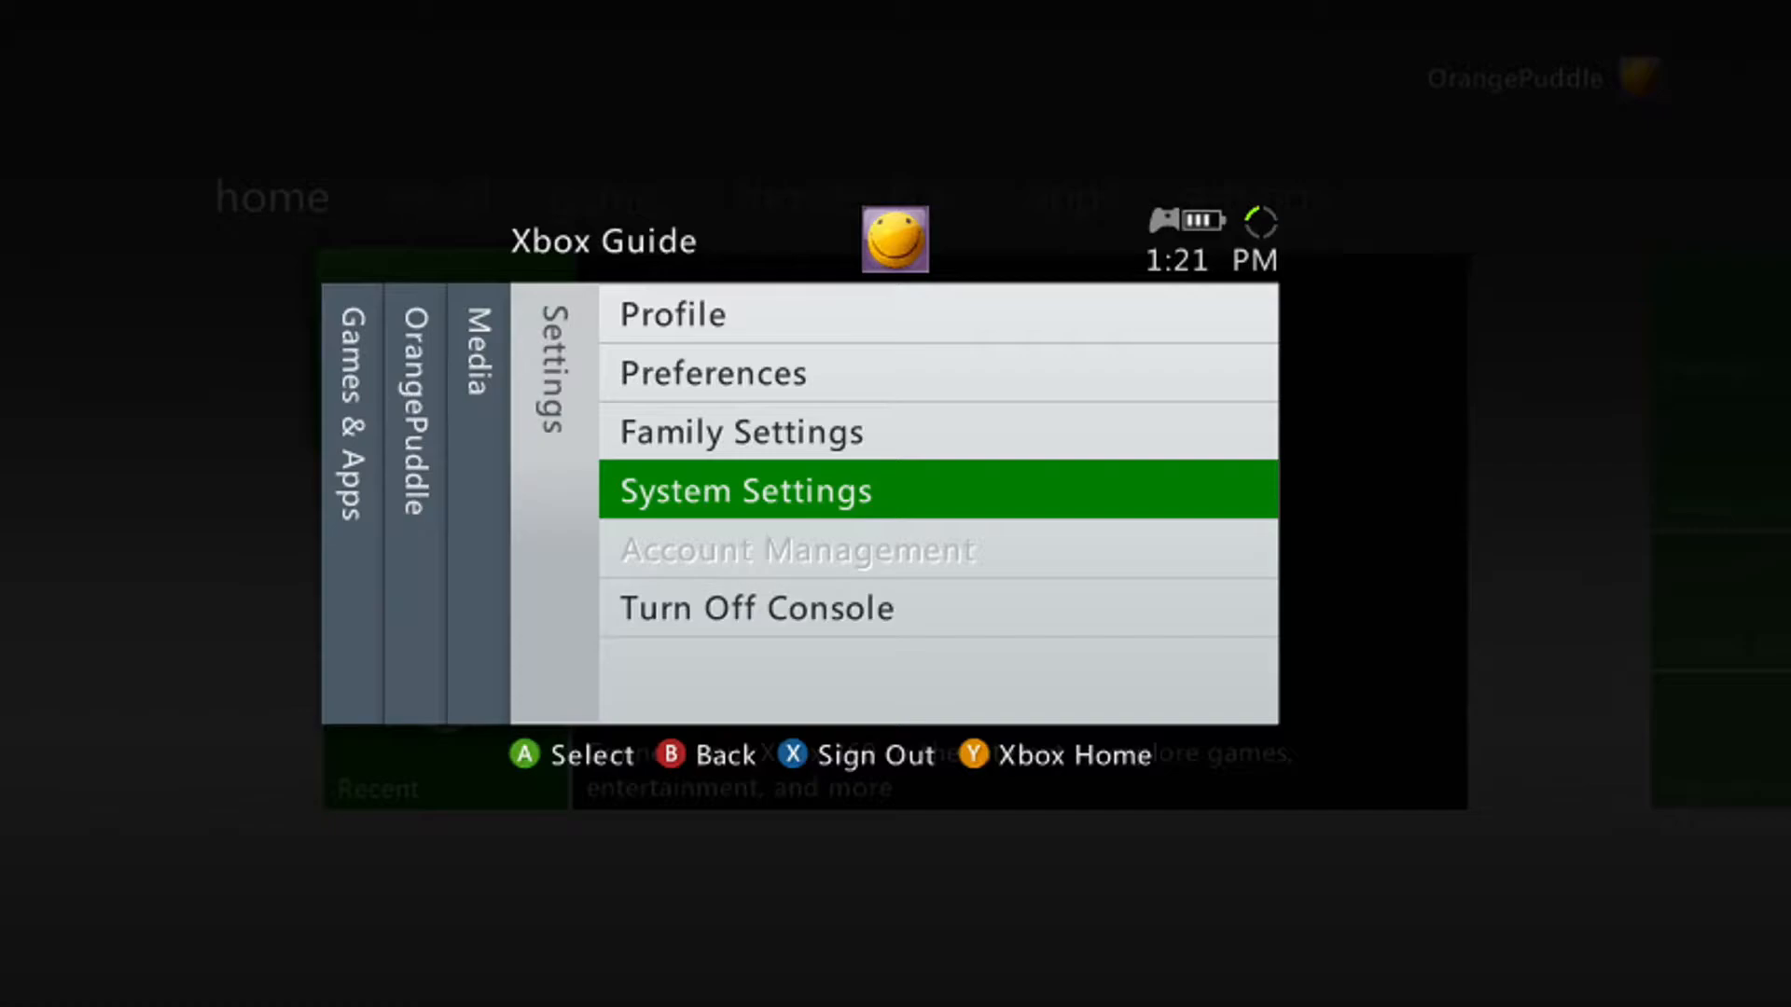
key("Return")
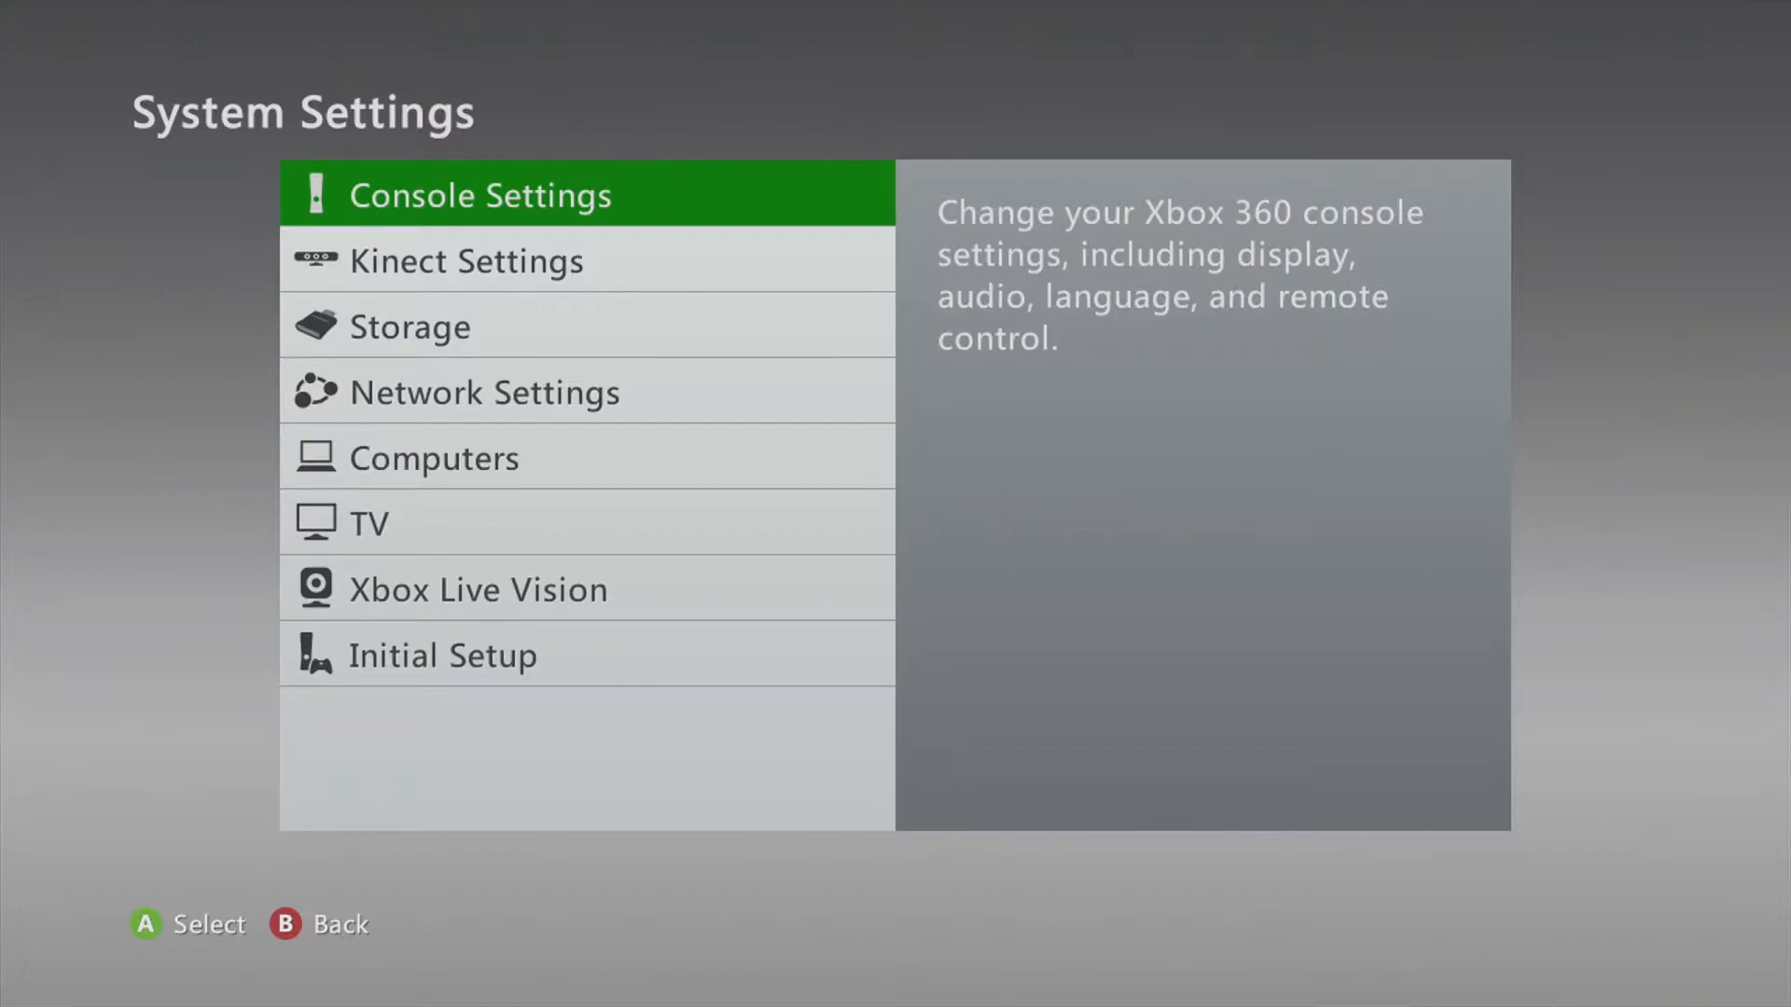
Open the hard drive's content list in the console's storage settings
key("Down")
key("Down")
key("Return")
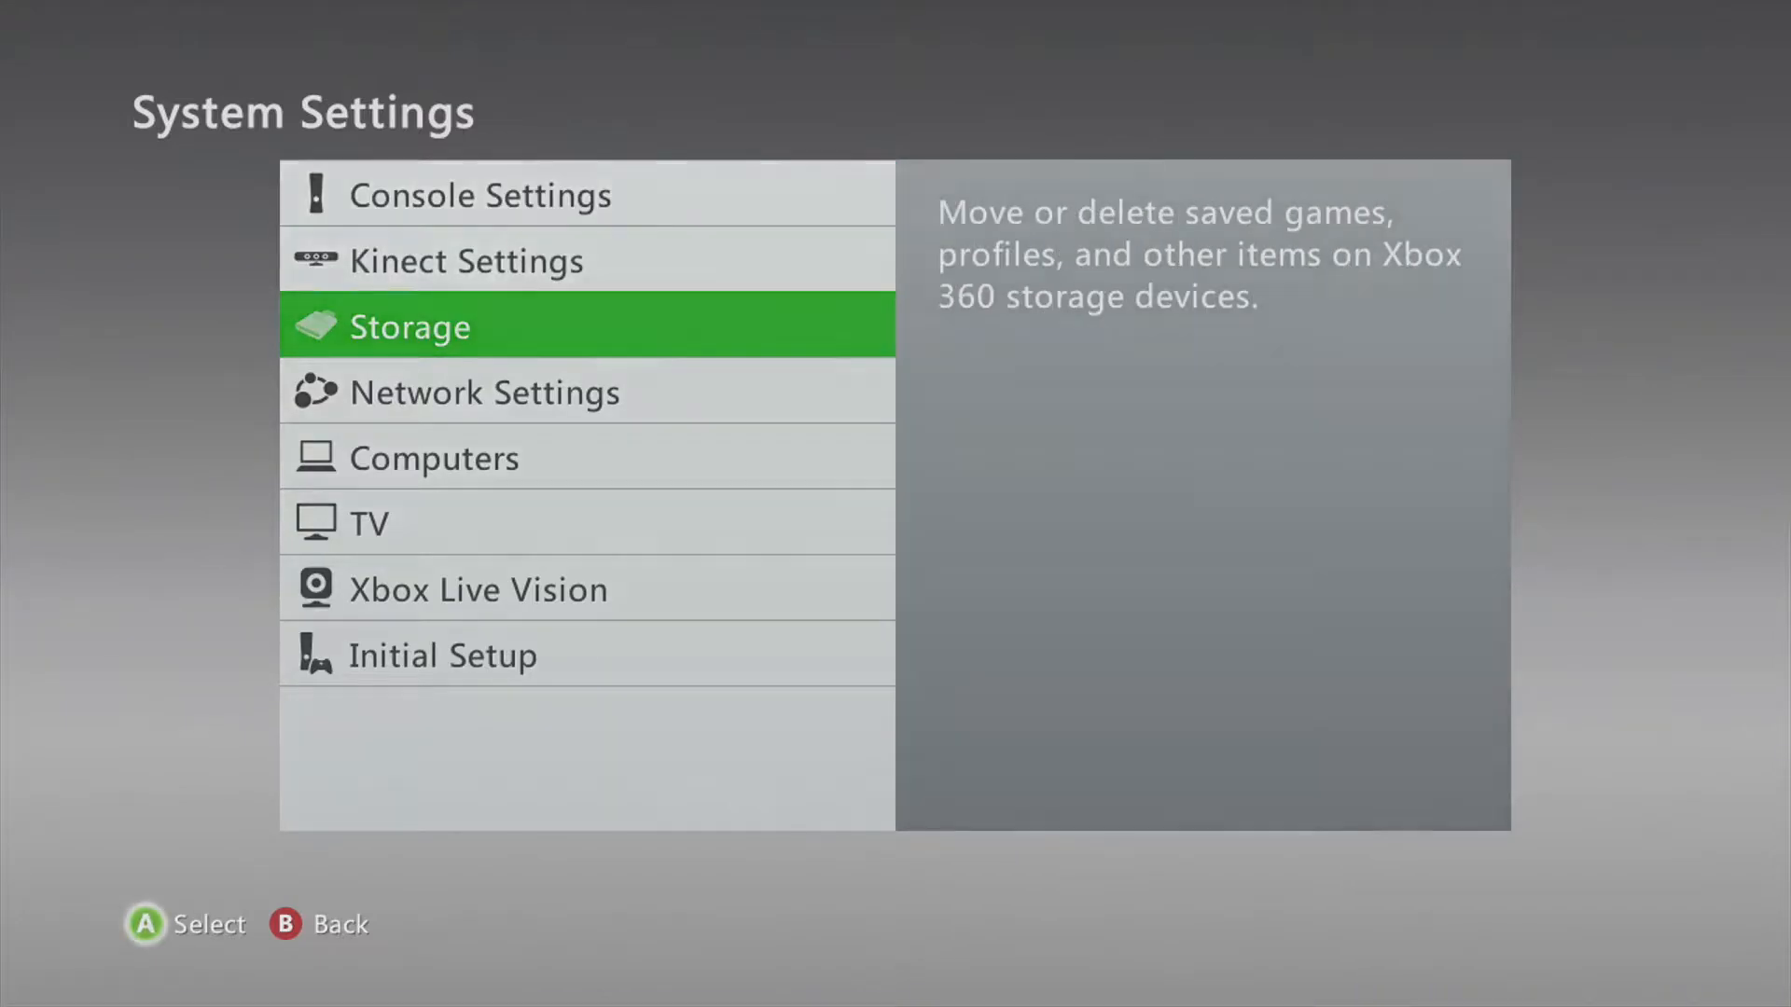
key("Down")
key("Return")
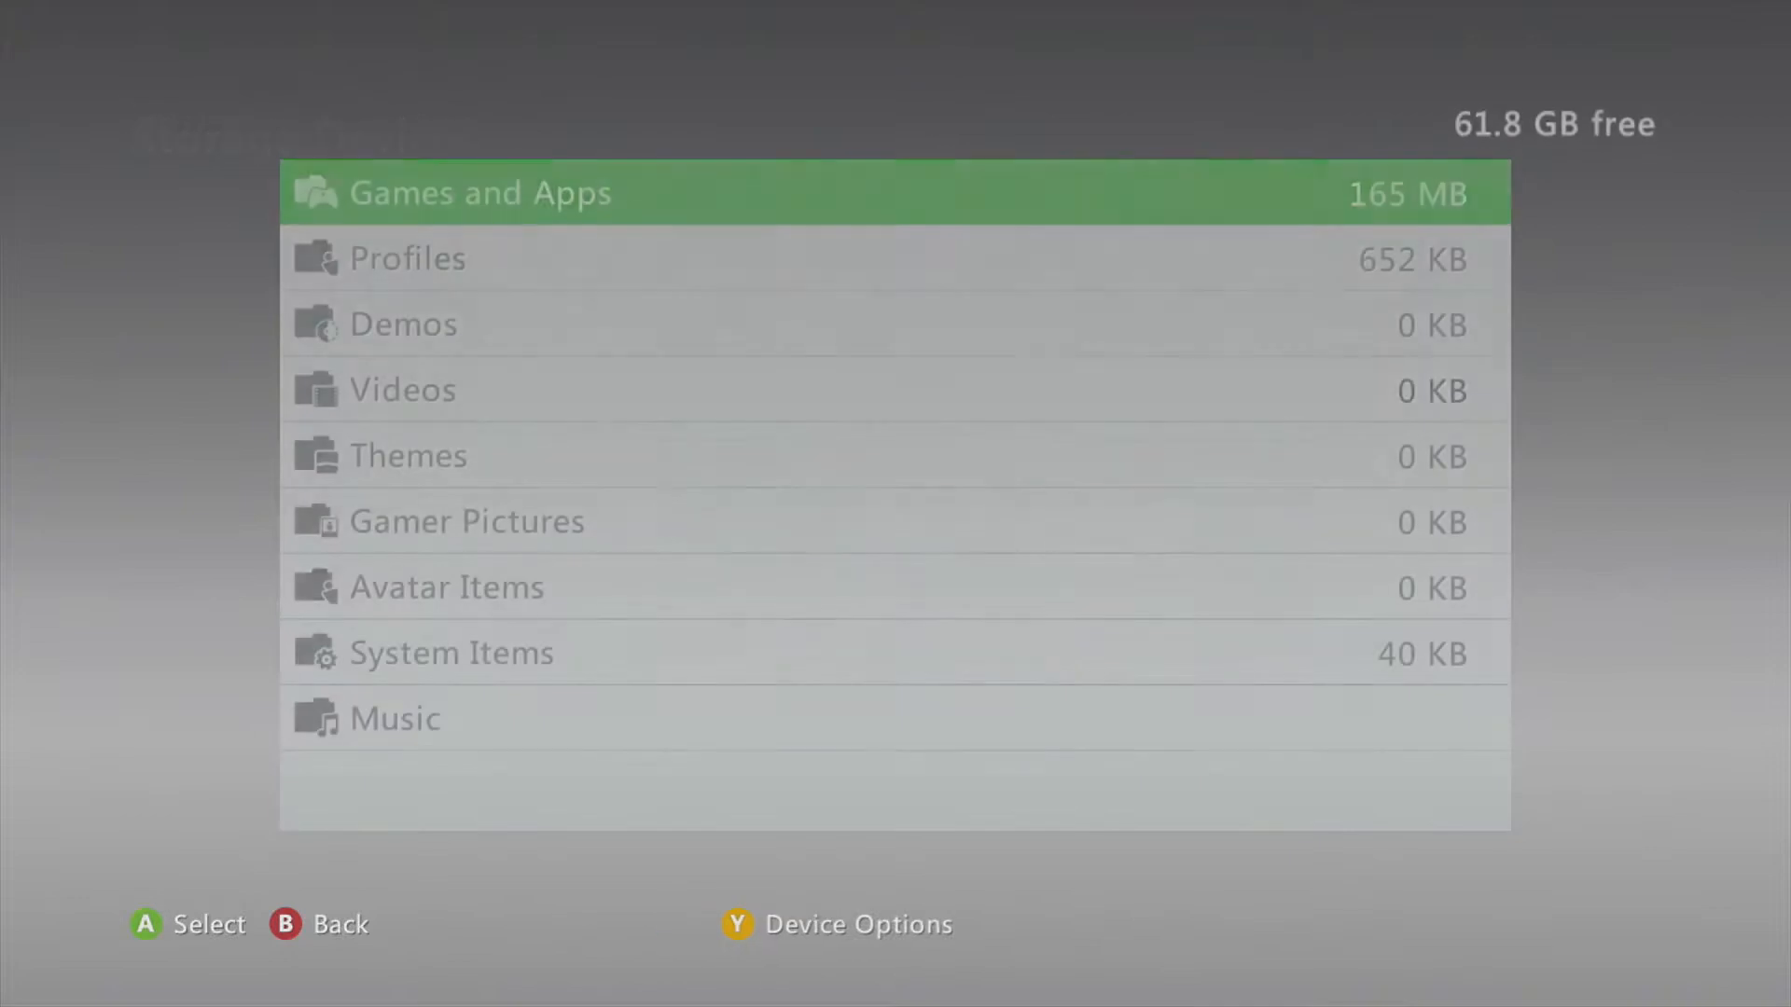
Open the saved files of NCAA Football 14 - College Football Revamped under Games and Apps
key("Down")
key("Up")
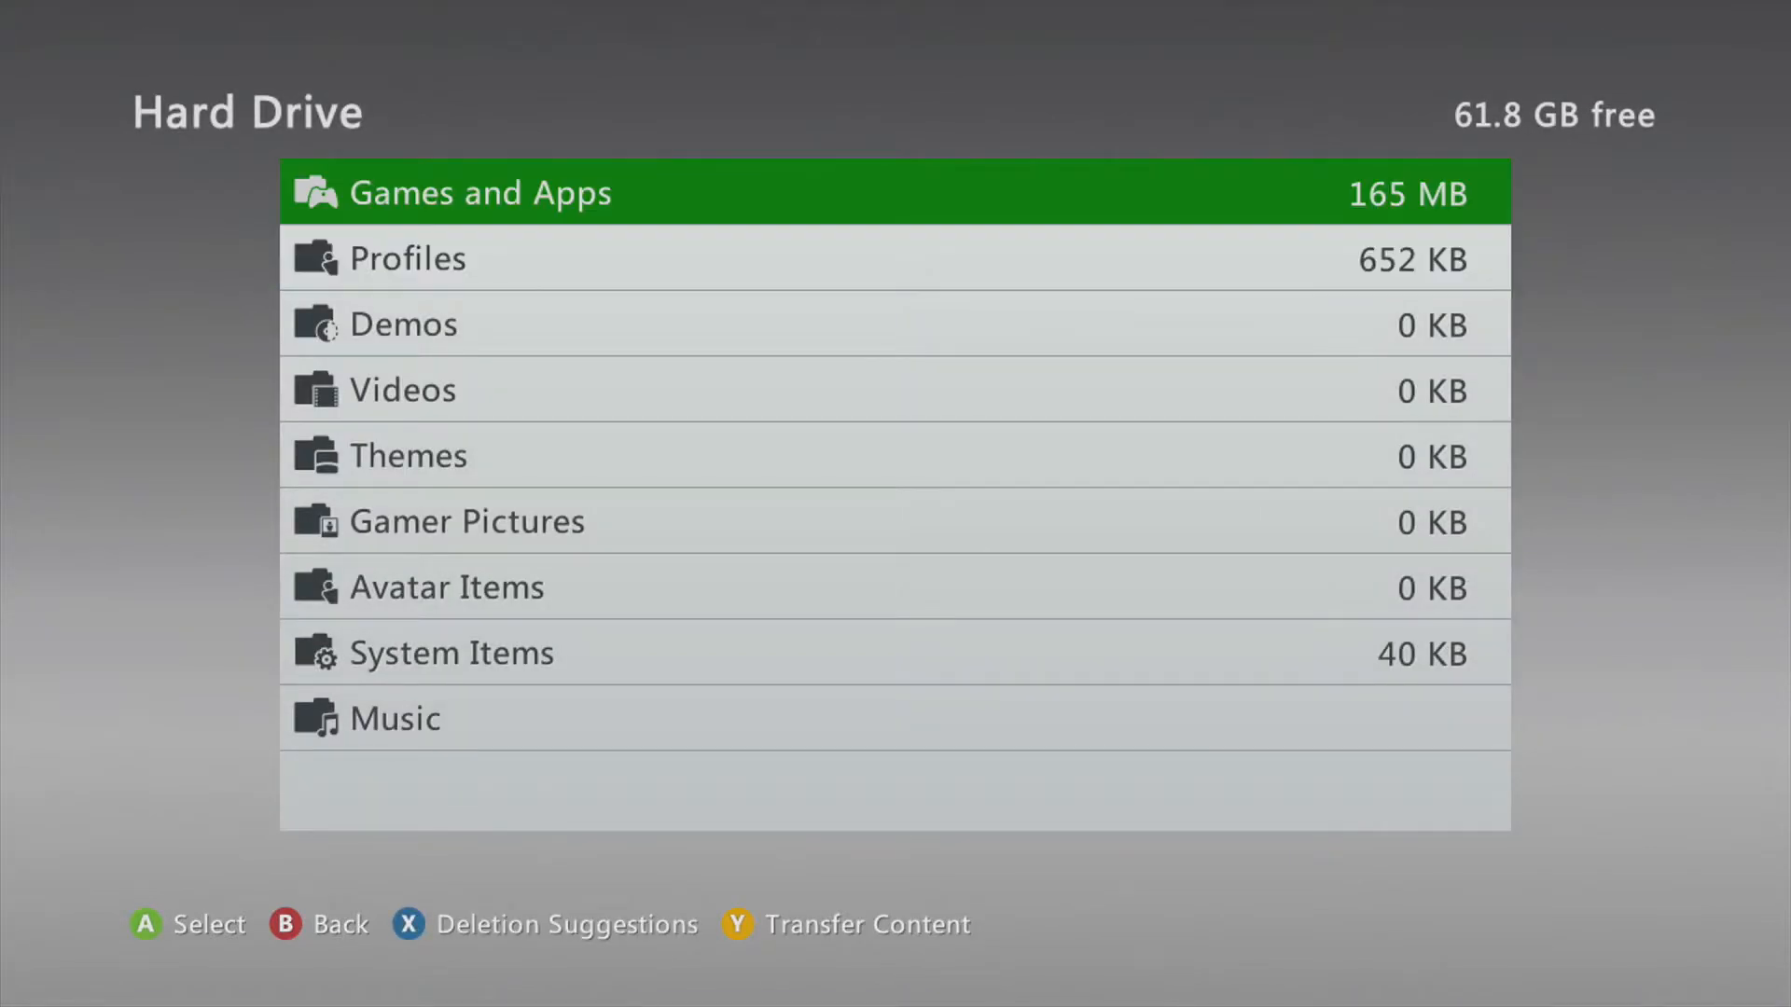
key("Return")
key("Up")
key("Up")
key("Return")
Move the PROFILE-ncaa saved game to the USB flash drive and leave the game's save list
key("Up")
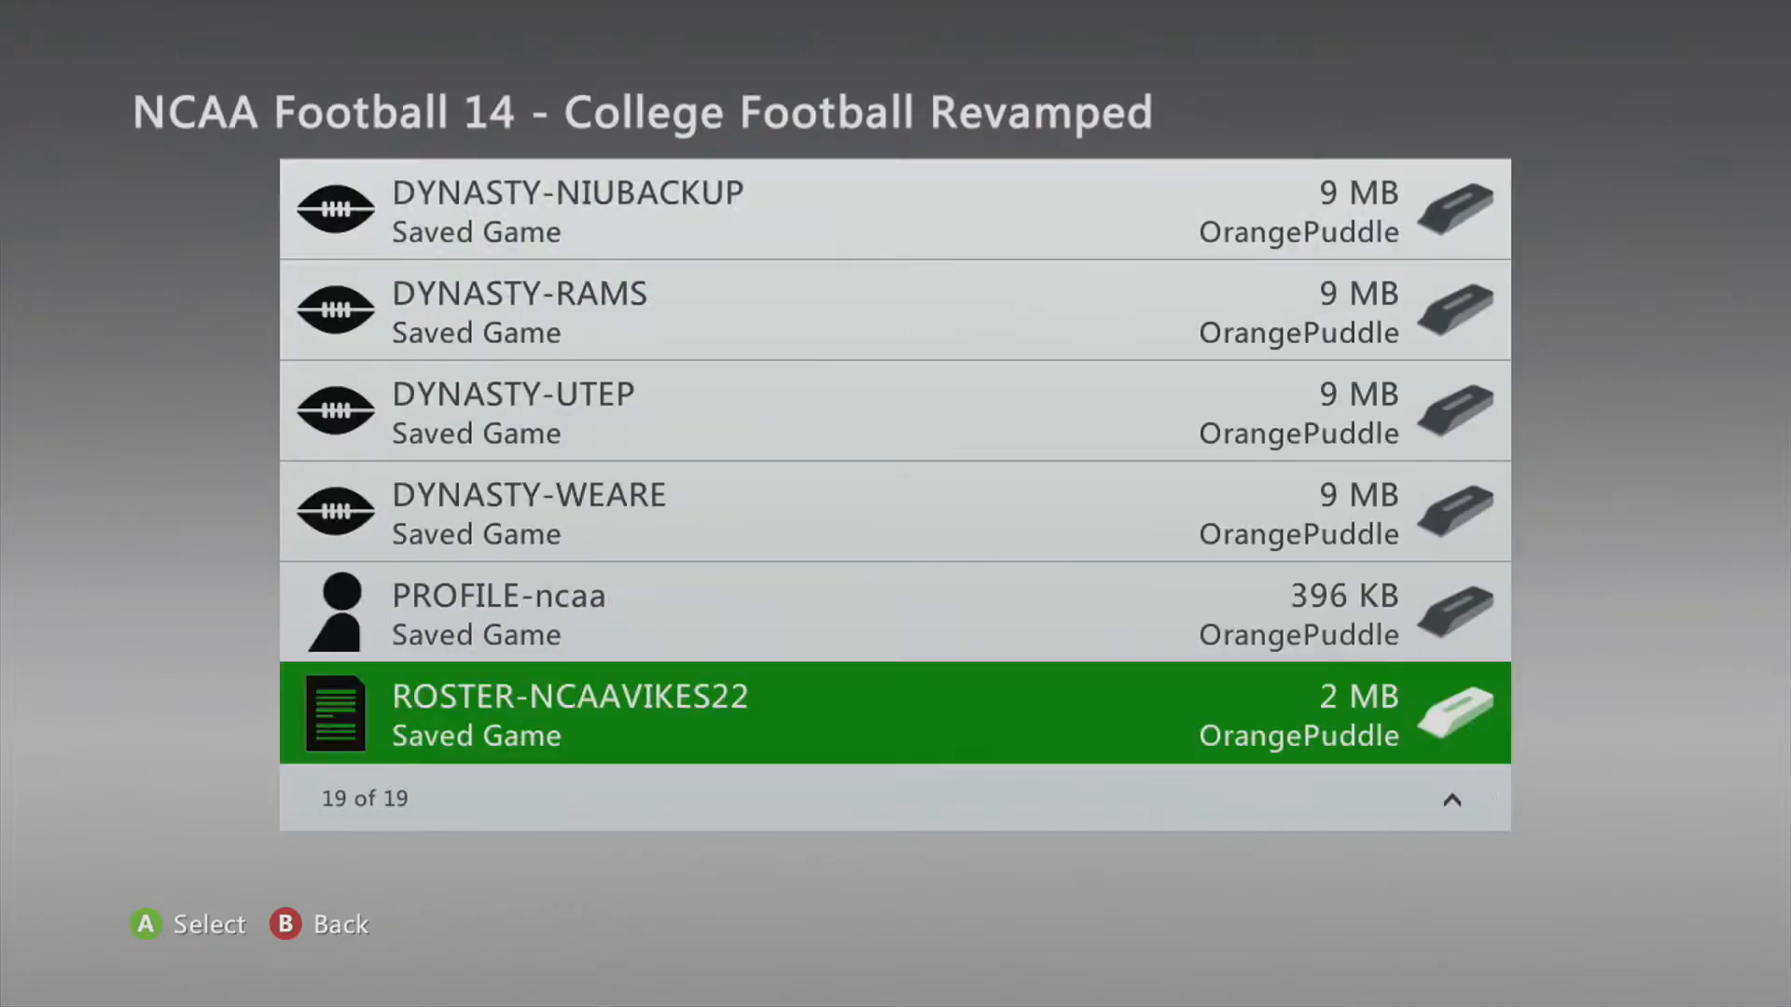
key("Up")
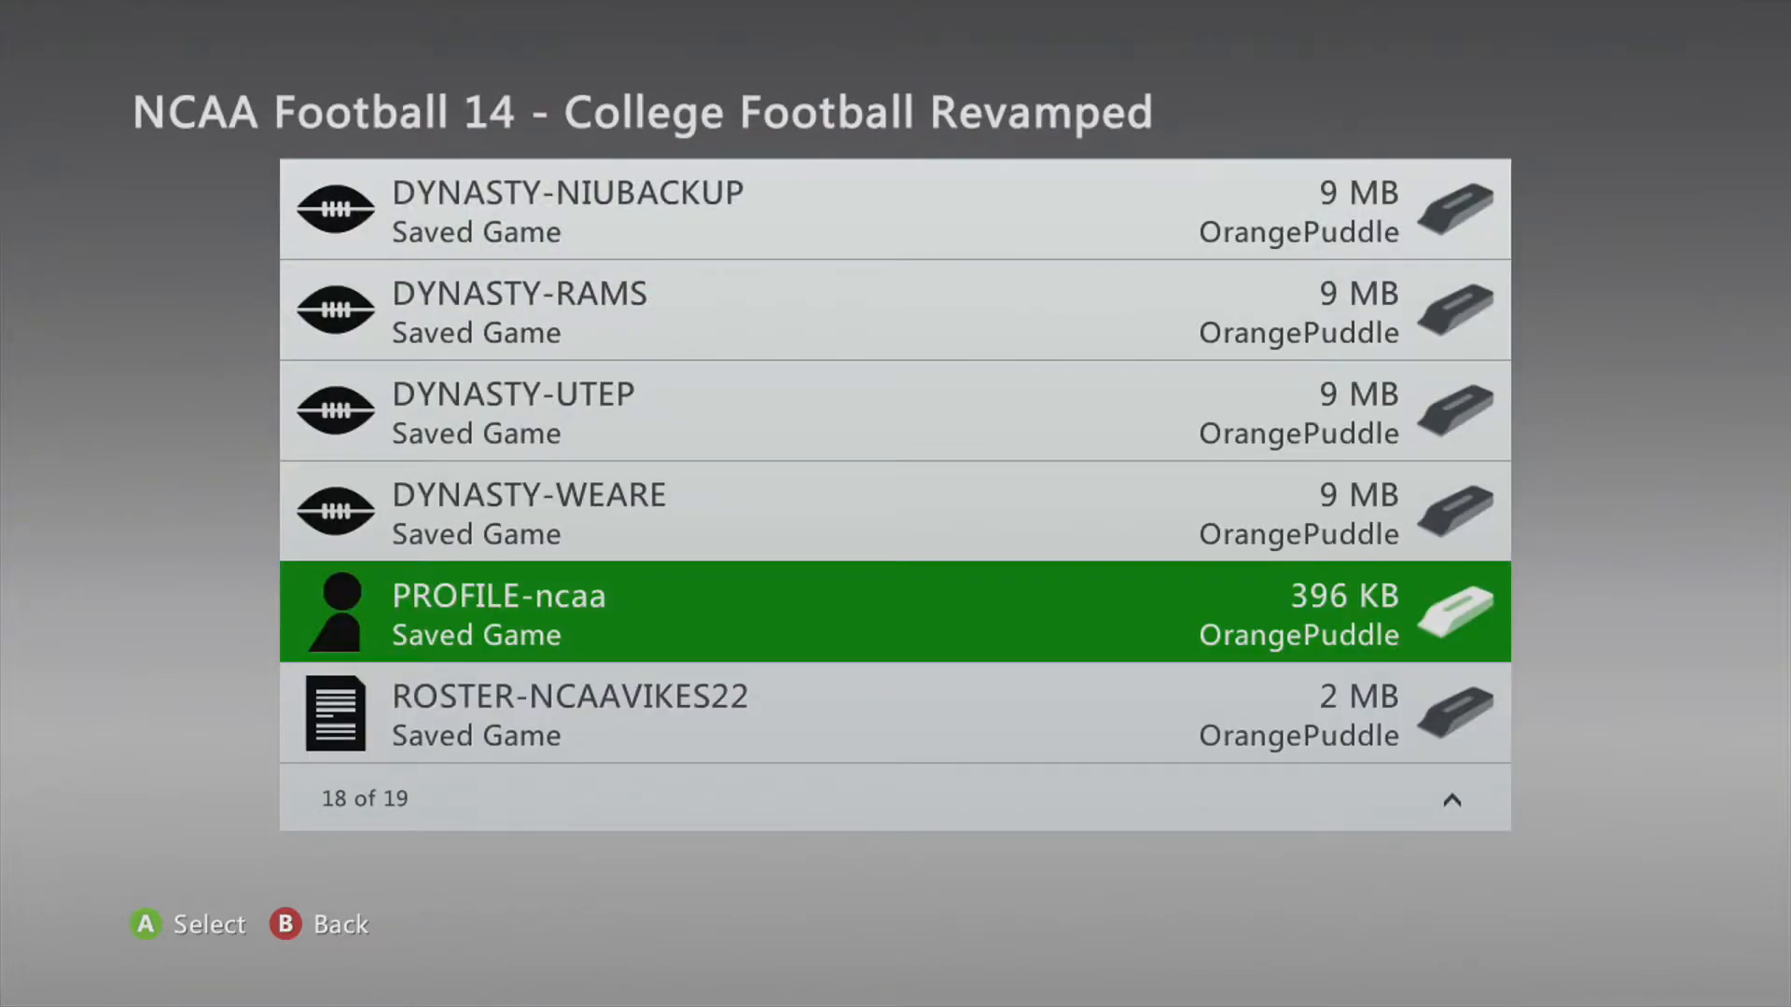
key("Return")
key("Down")
key("Return")
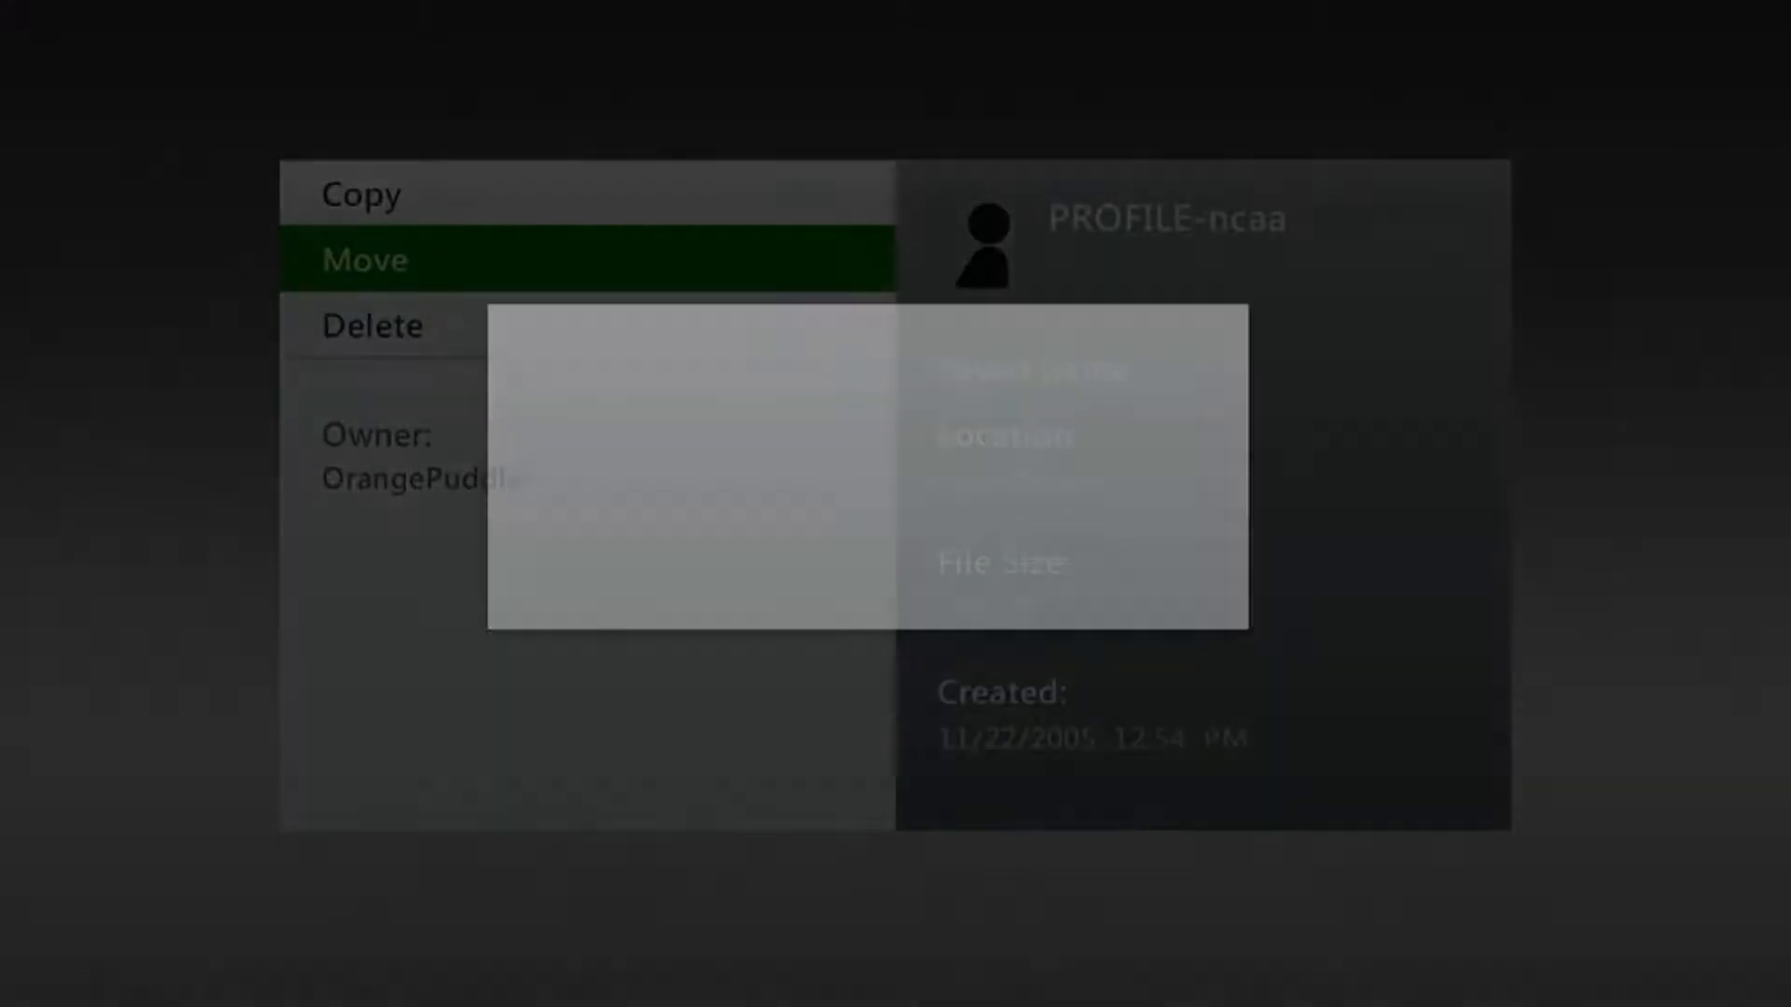
key("Down")
key("Return")
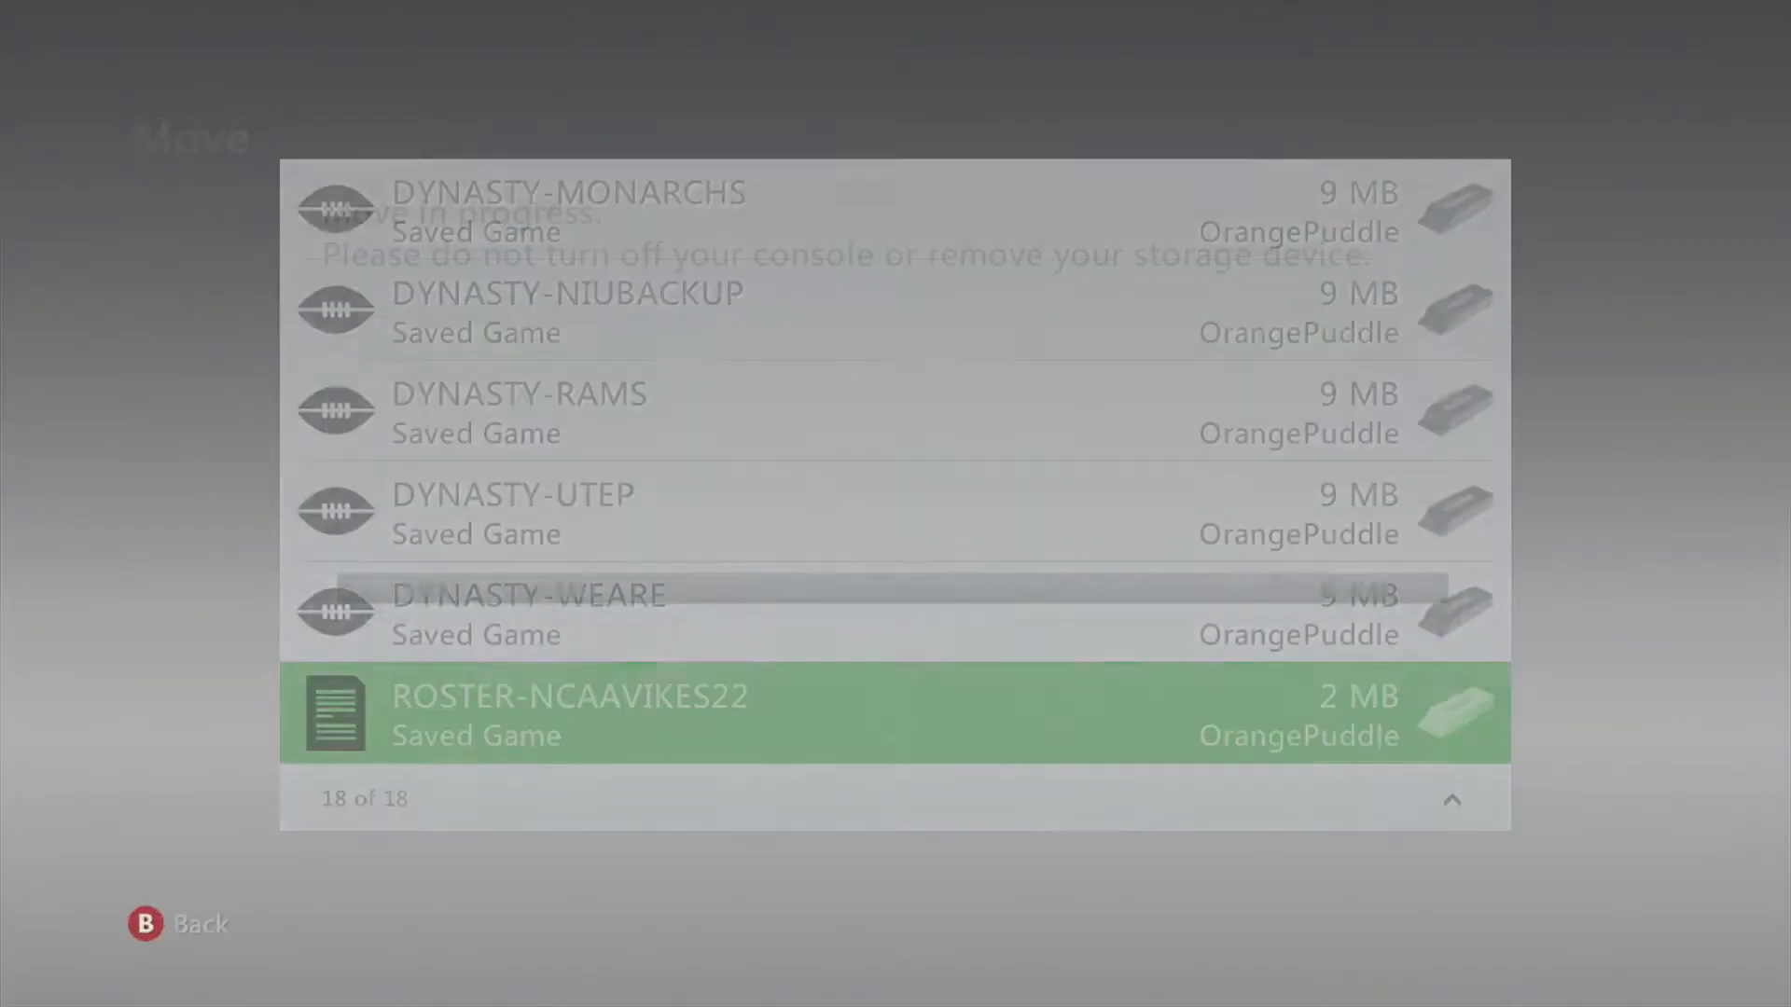
key("Escape")
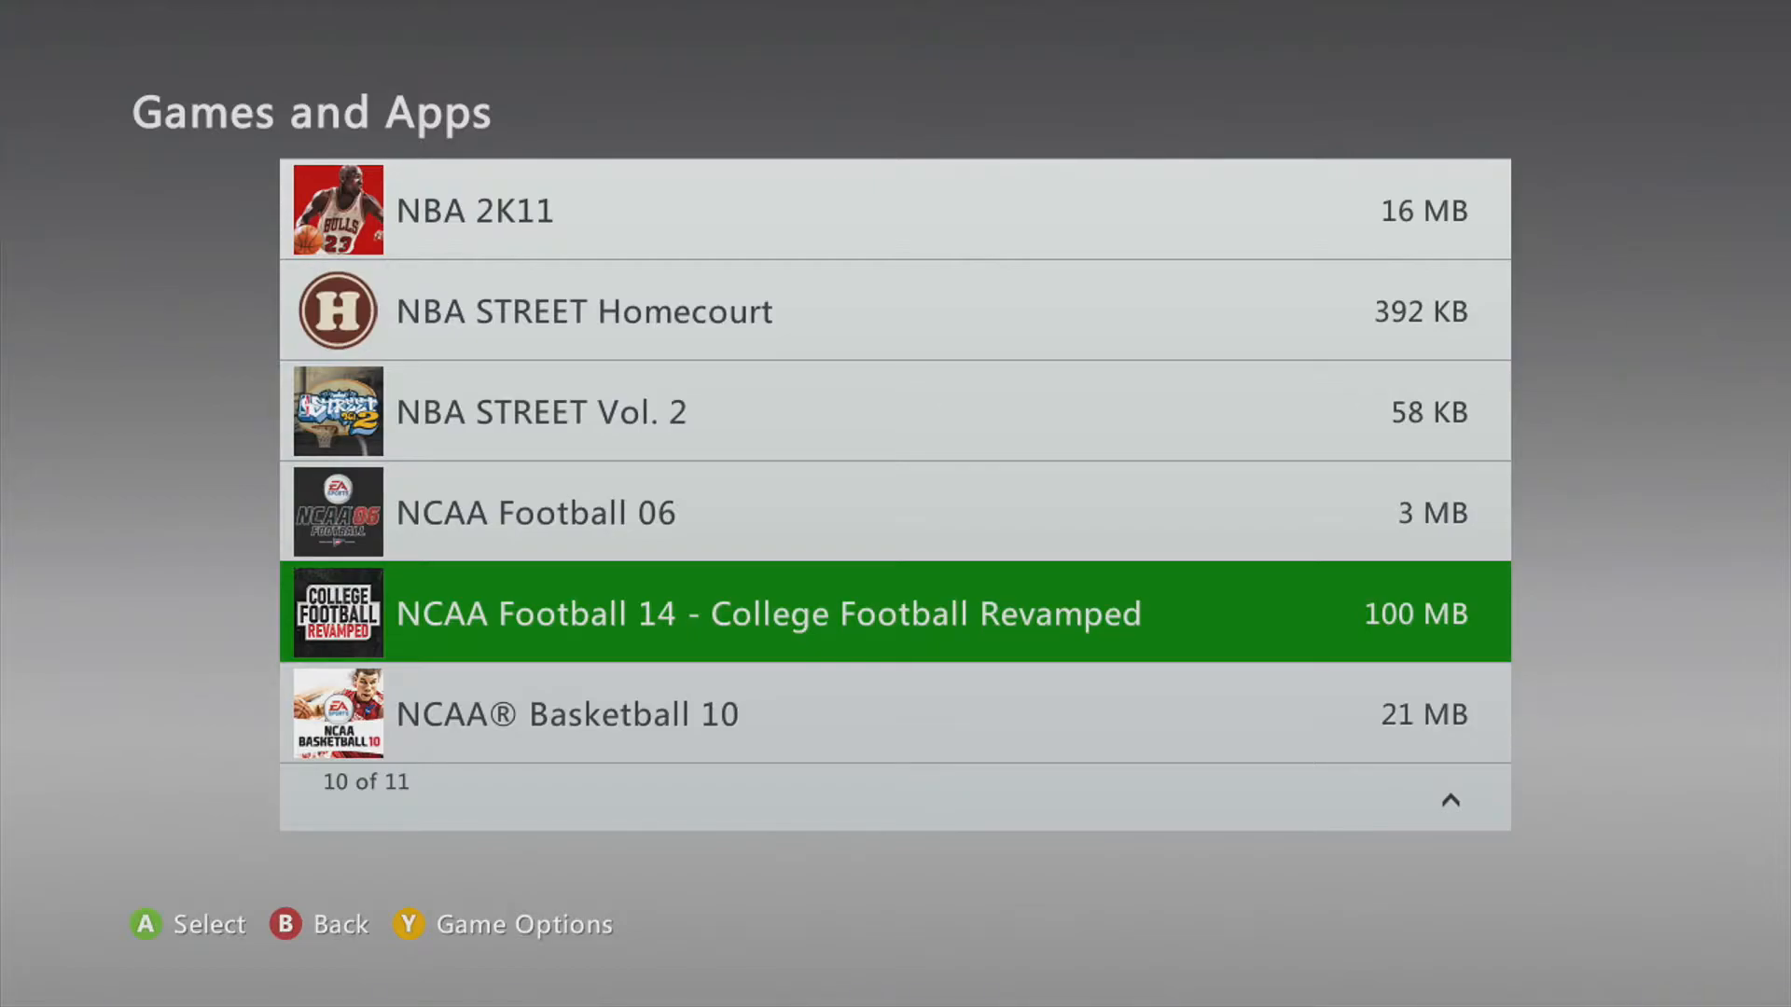
key("Escape")
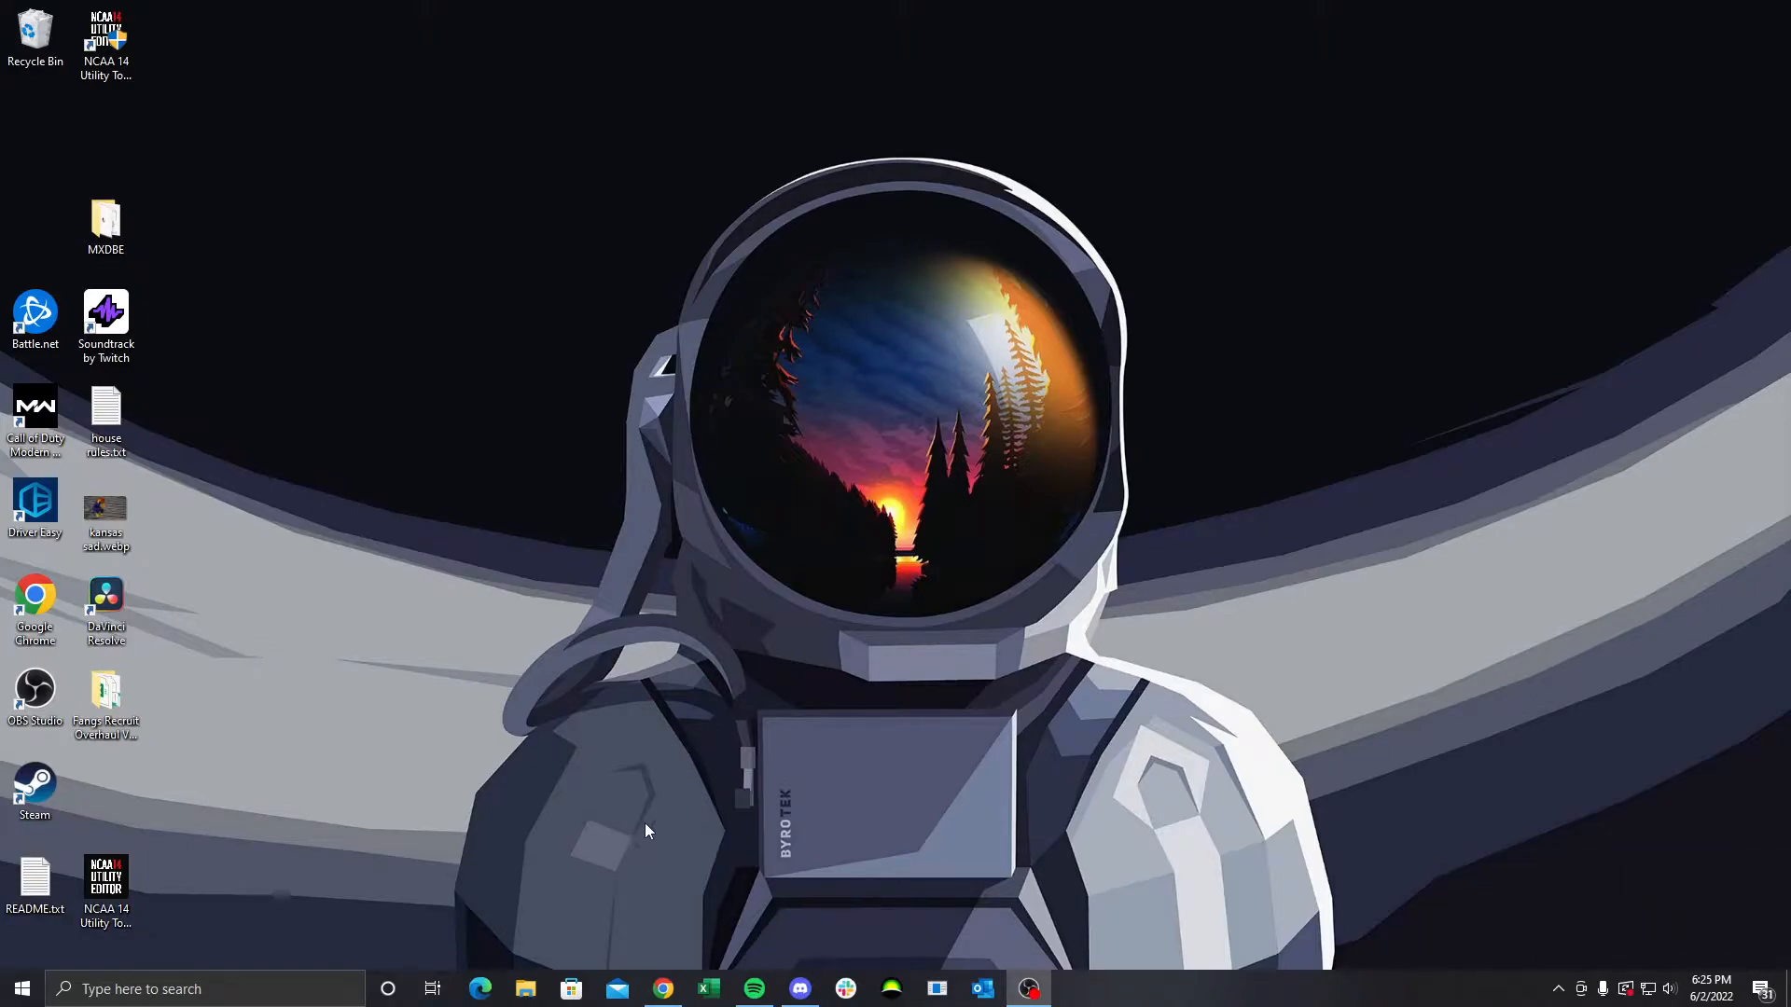
On the Windows PC, open the recent archive CFRCommunity_Patch_1.0.7z and select all of its contents
left_click(525, 989)
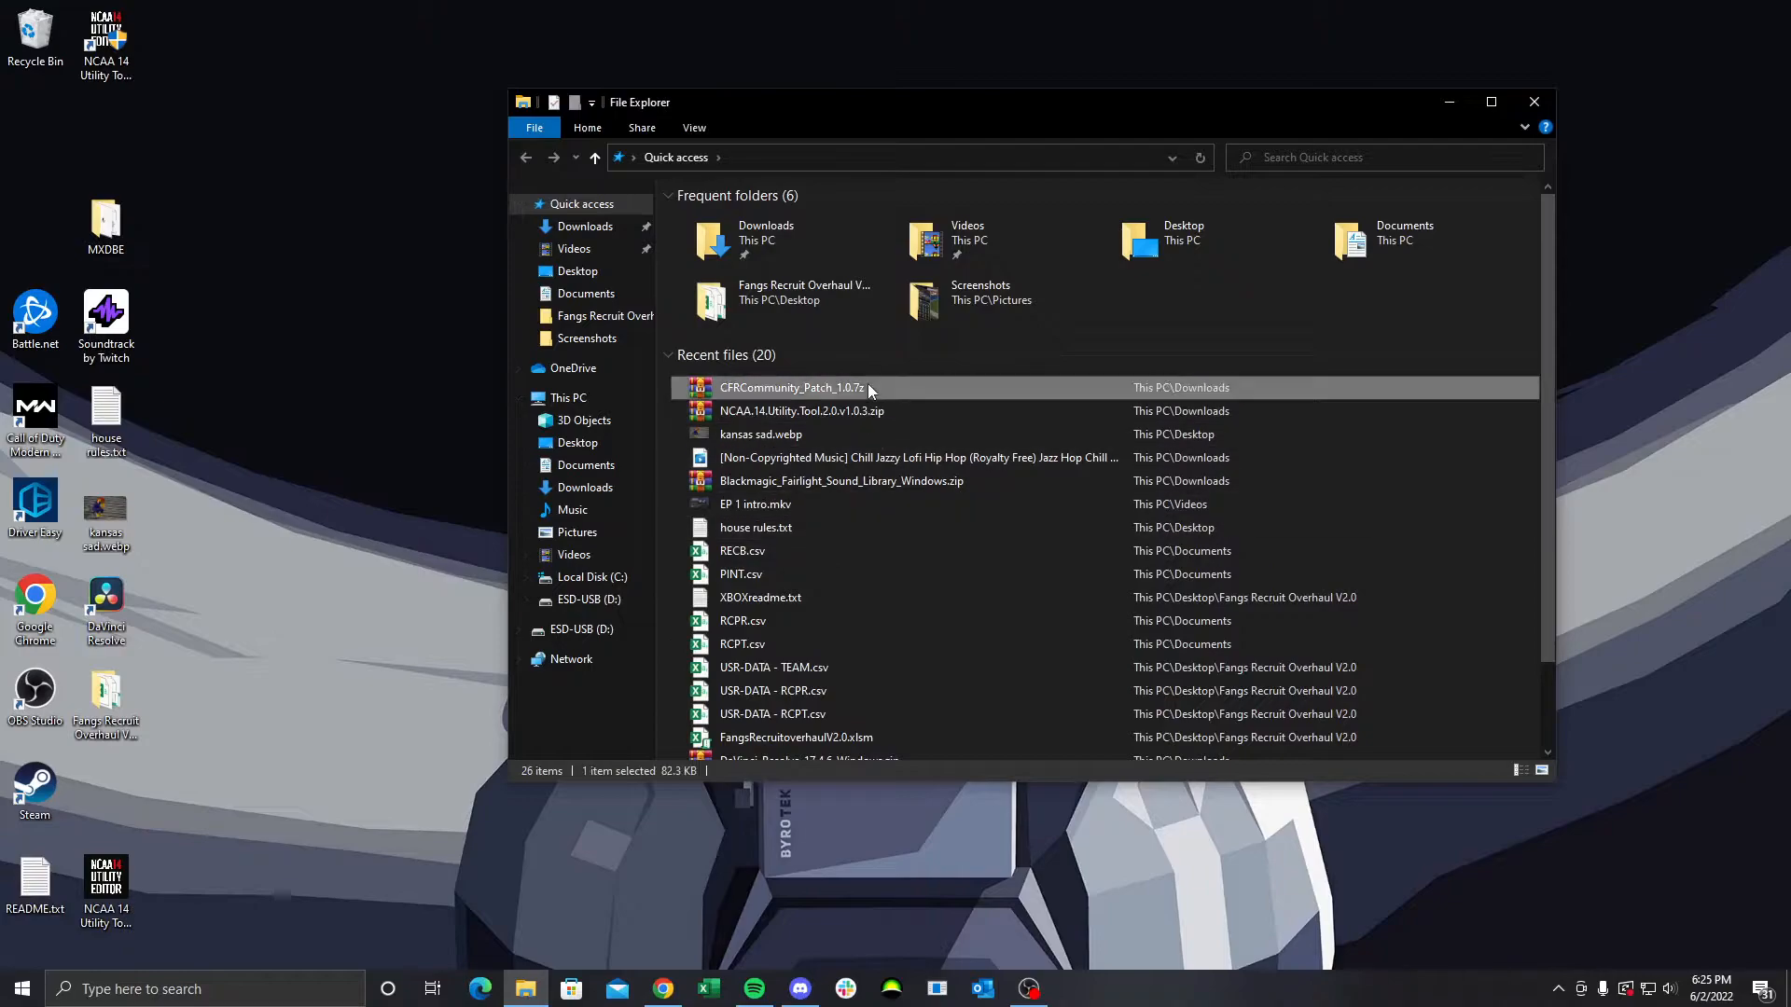
double_click(867, 386)
left_click_drag(574, 344, 424, 240)
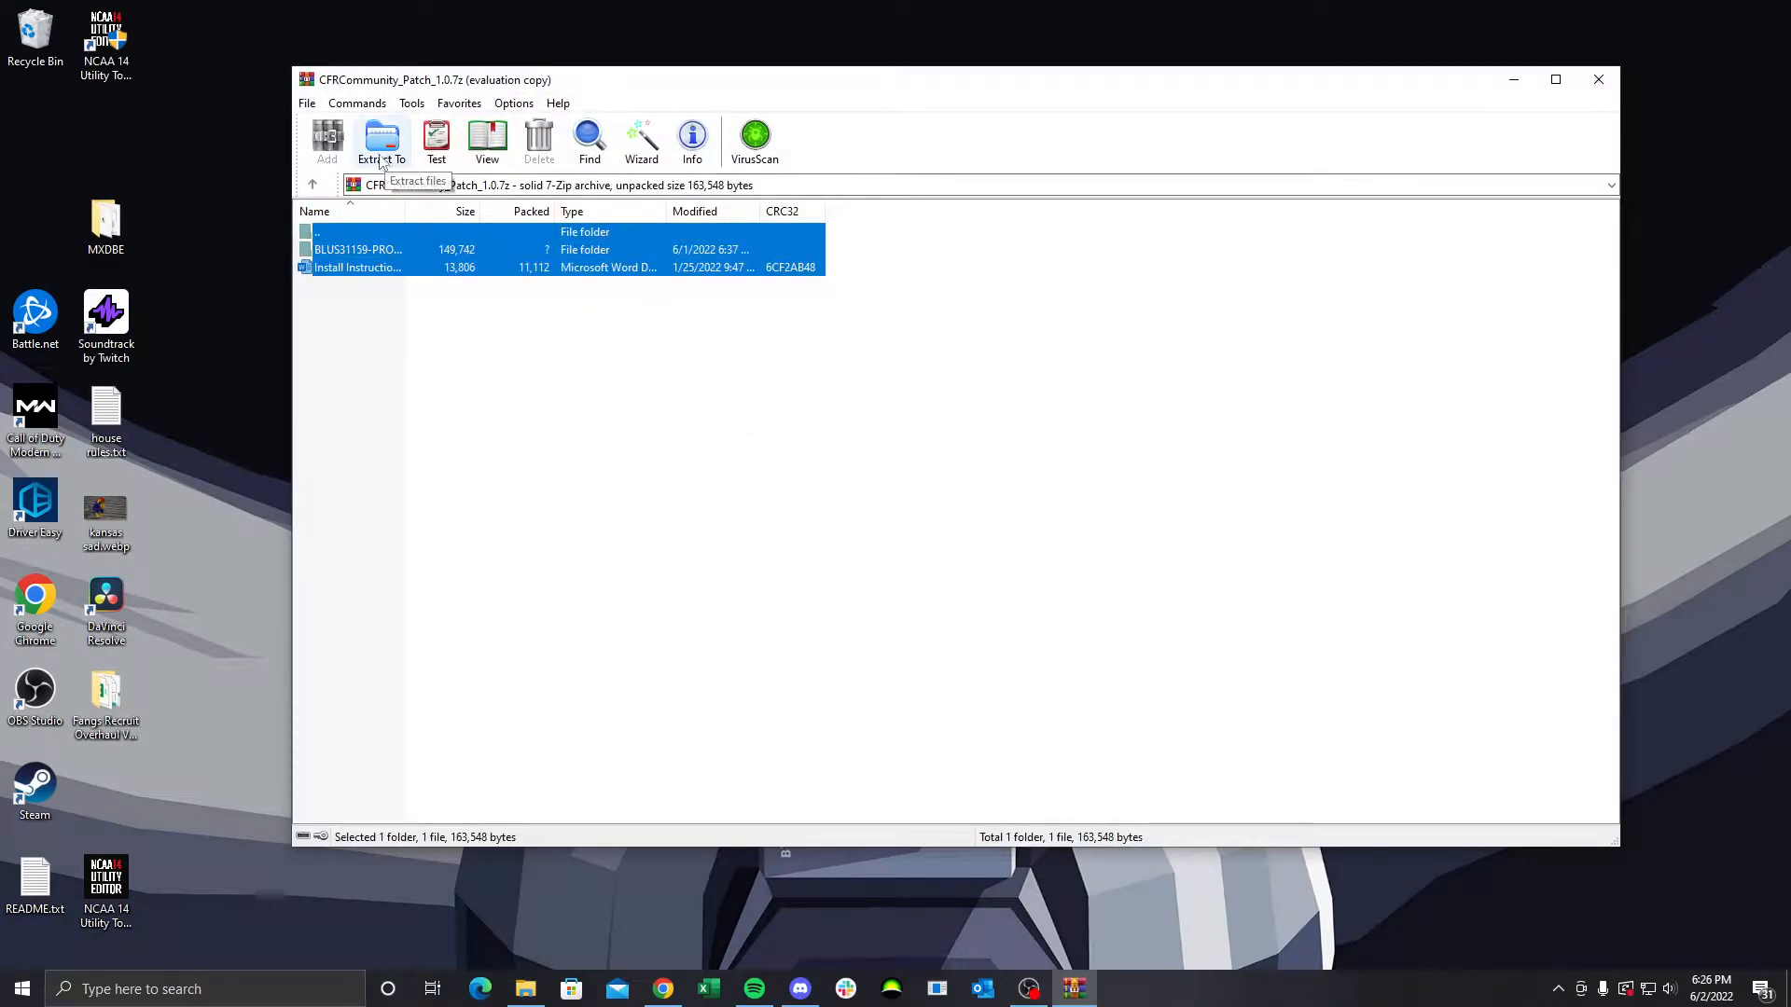
Create a new desktop folder named "Cgator sliders + instructions"
right_click(14, 136)
mouse_move(89, 317)
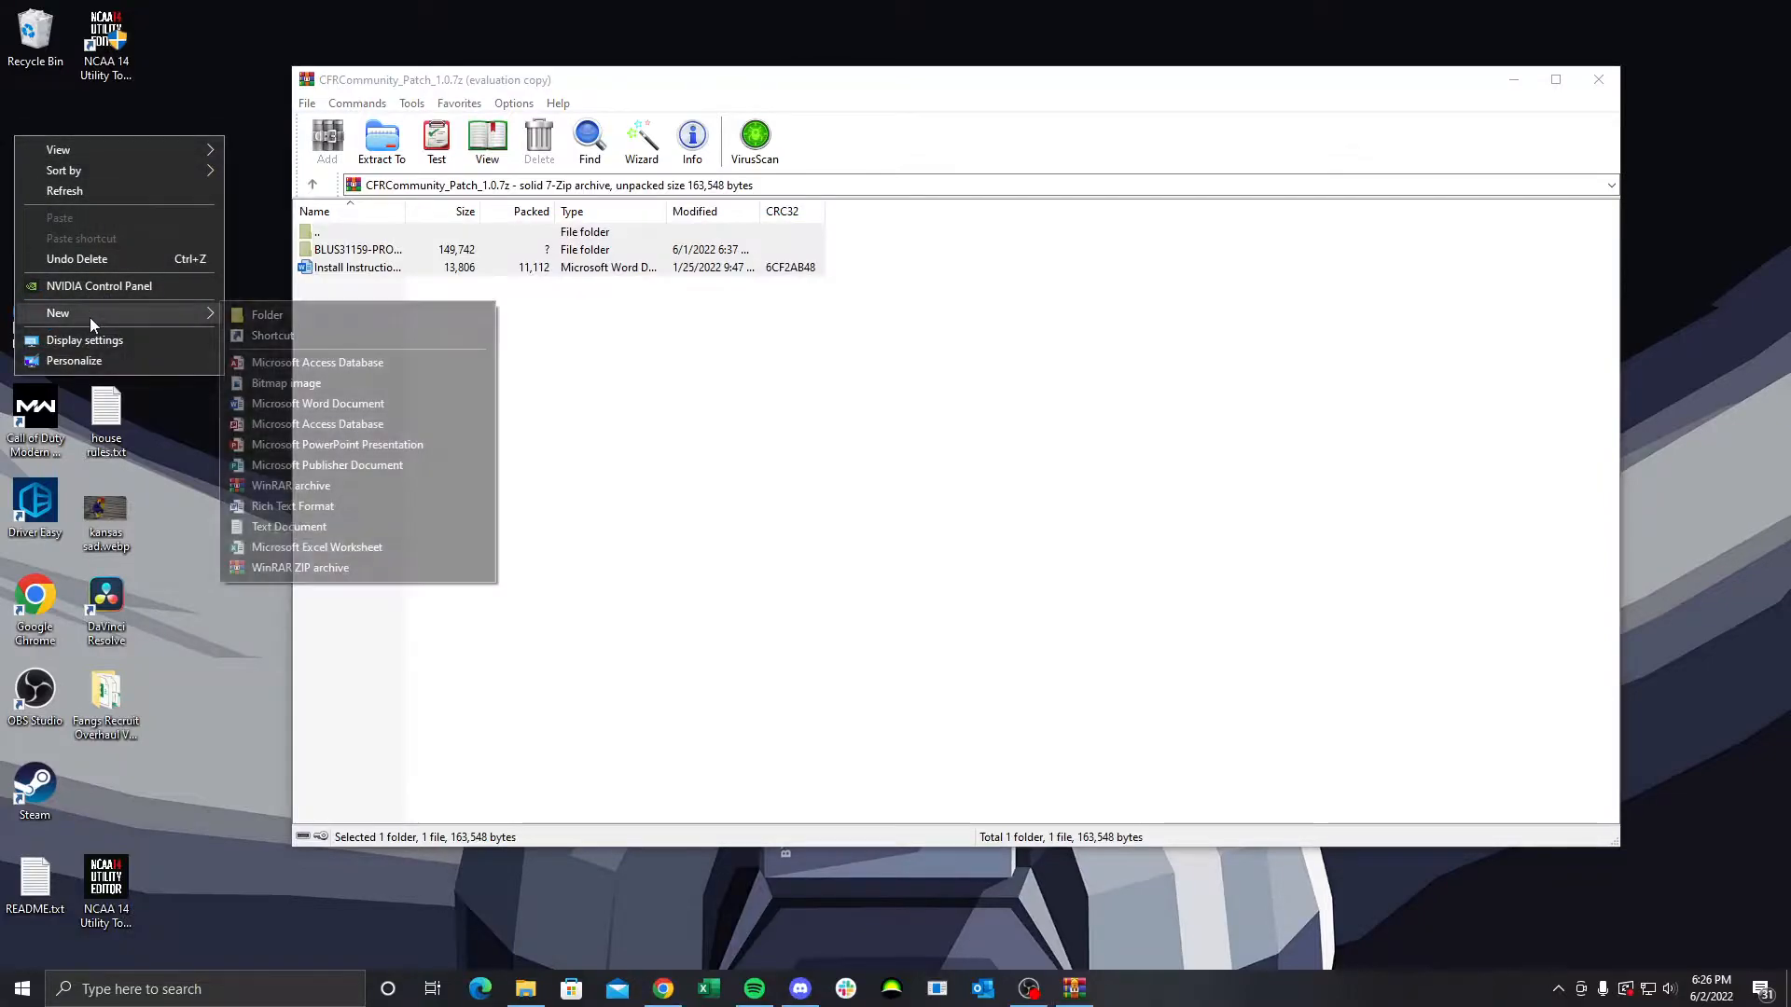
left_click(256, 321)
type("Cgator sliders + instructions")
key("Return")
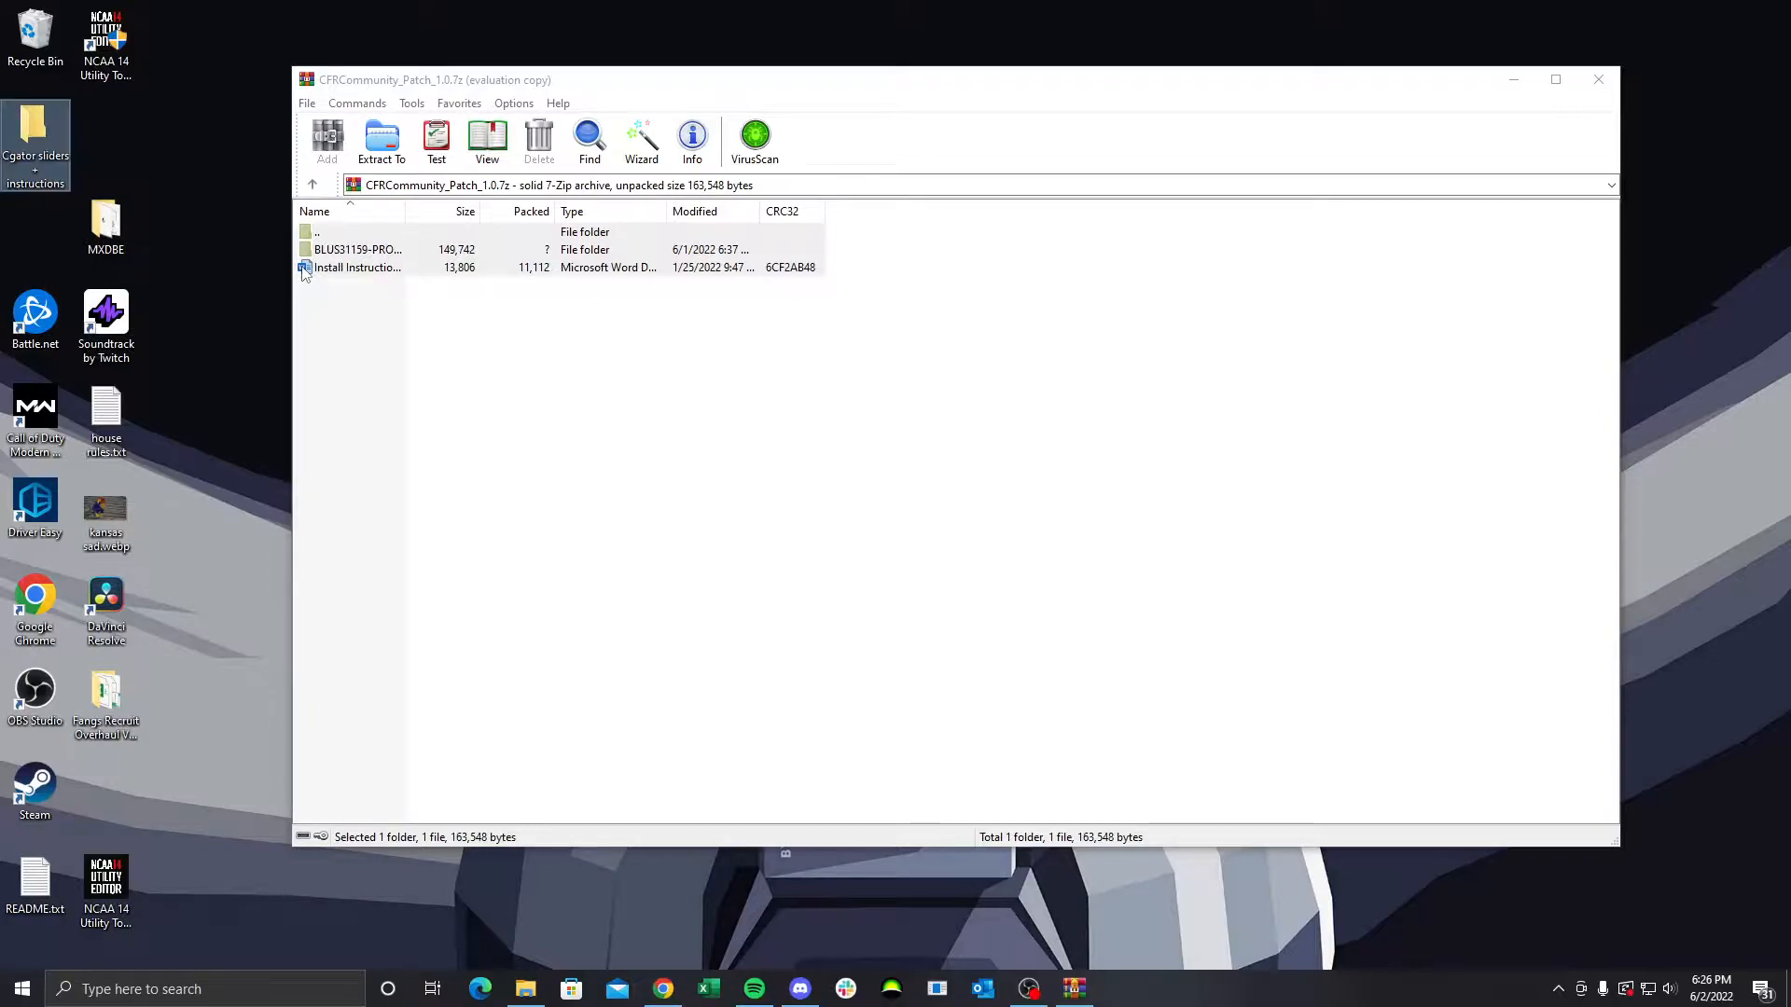
Extract the selected archive contents to the desktop folder "Cgator sliders + instructions"
left_click(382, 139)
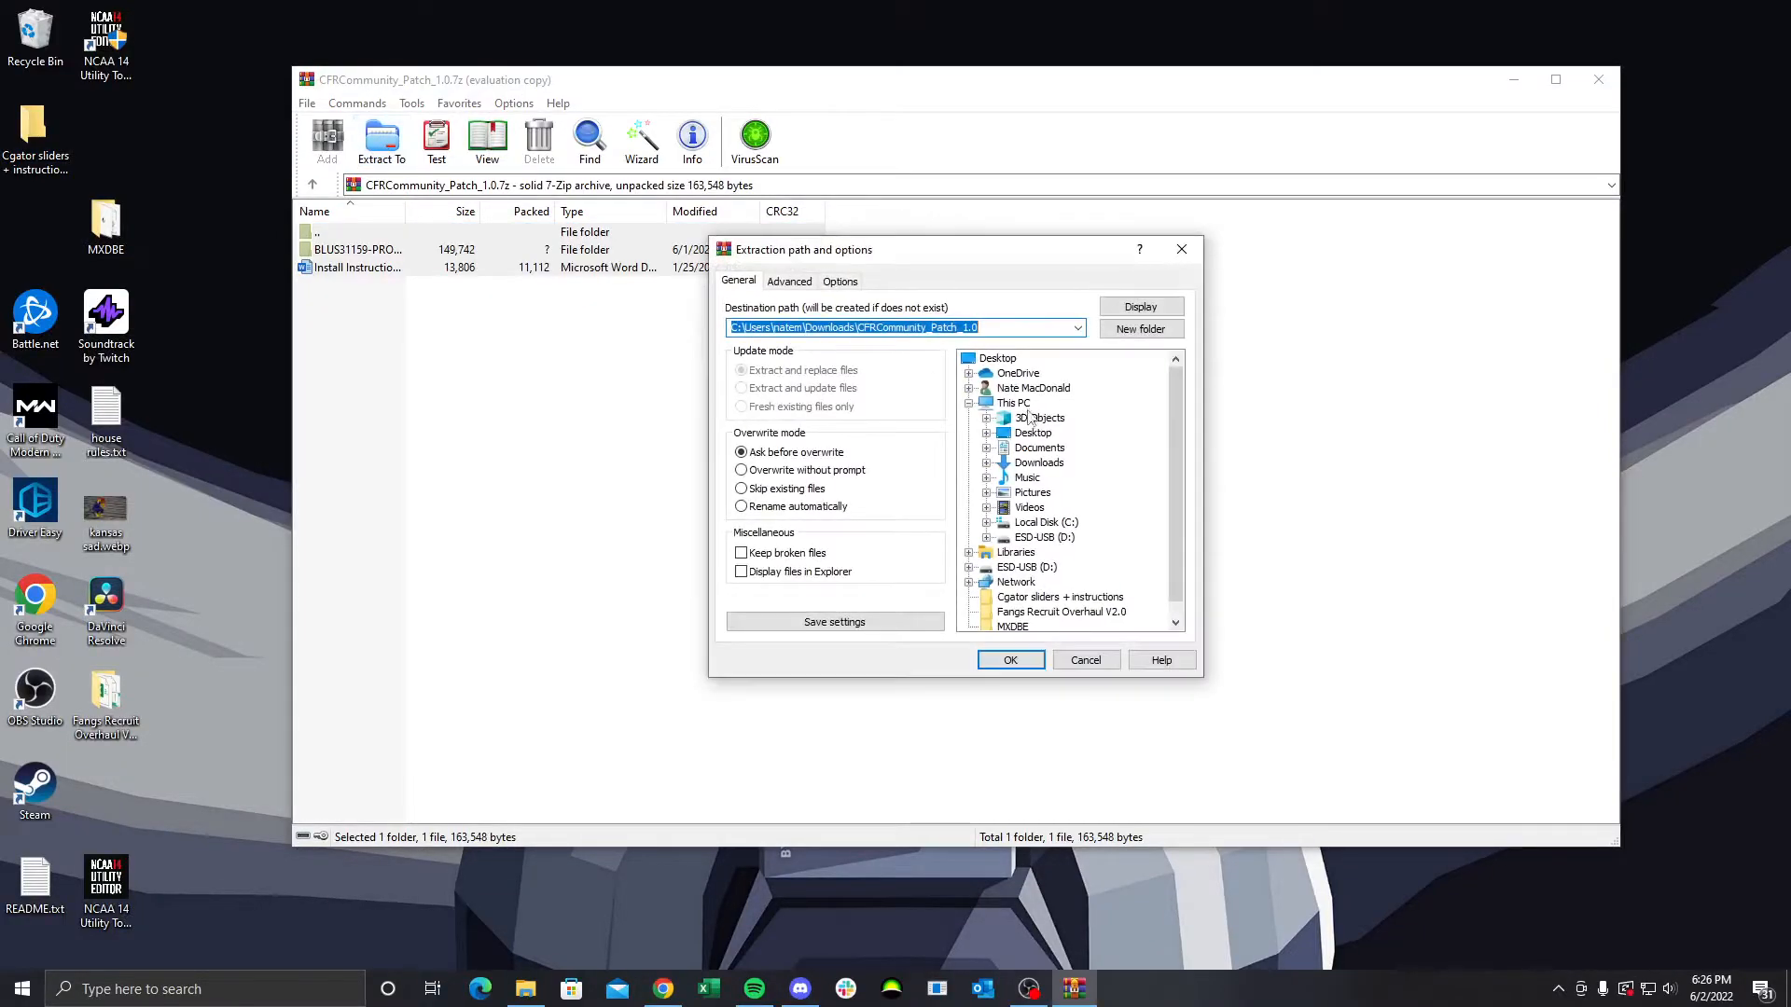
left_click(987, 433)
left_click(1087, 450)
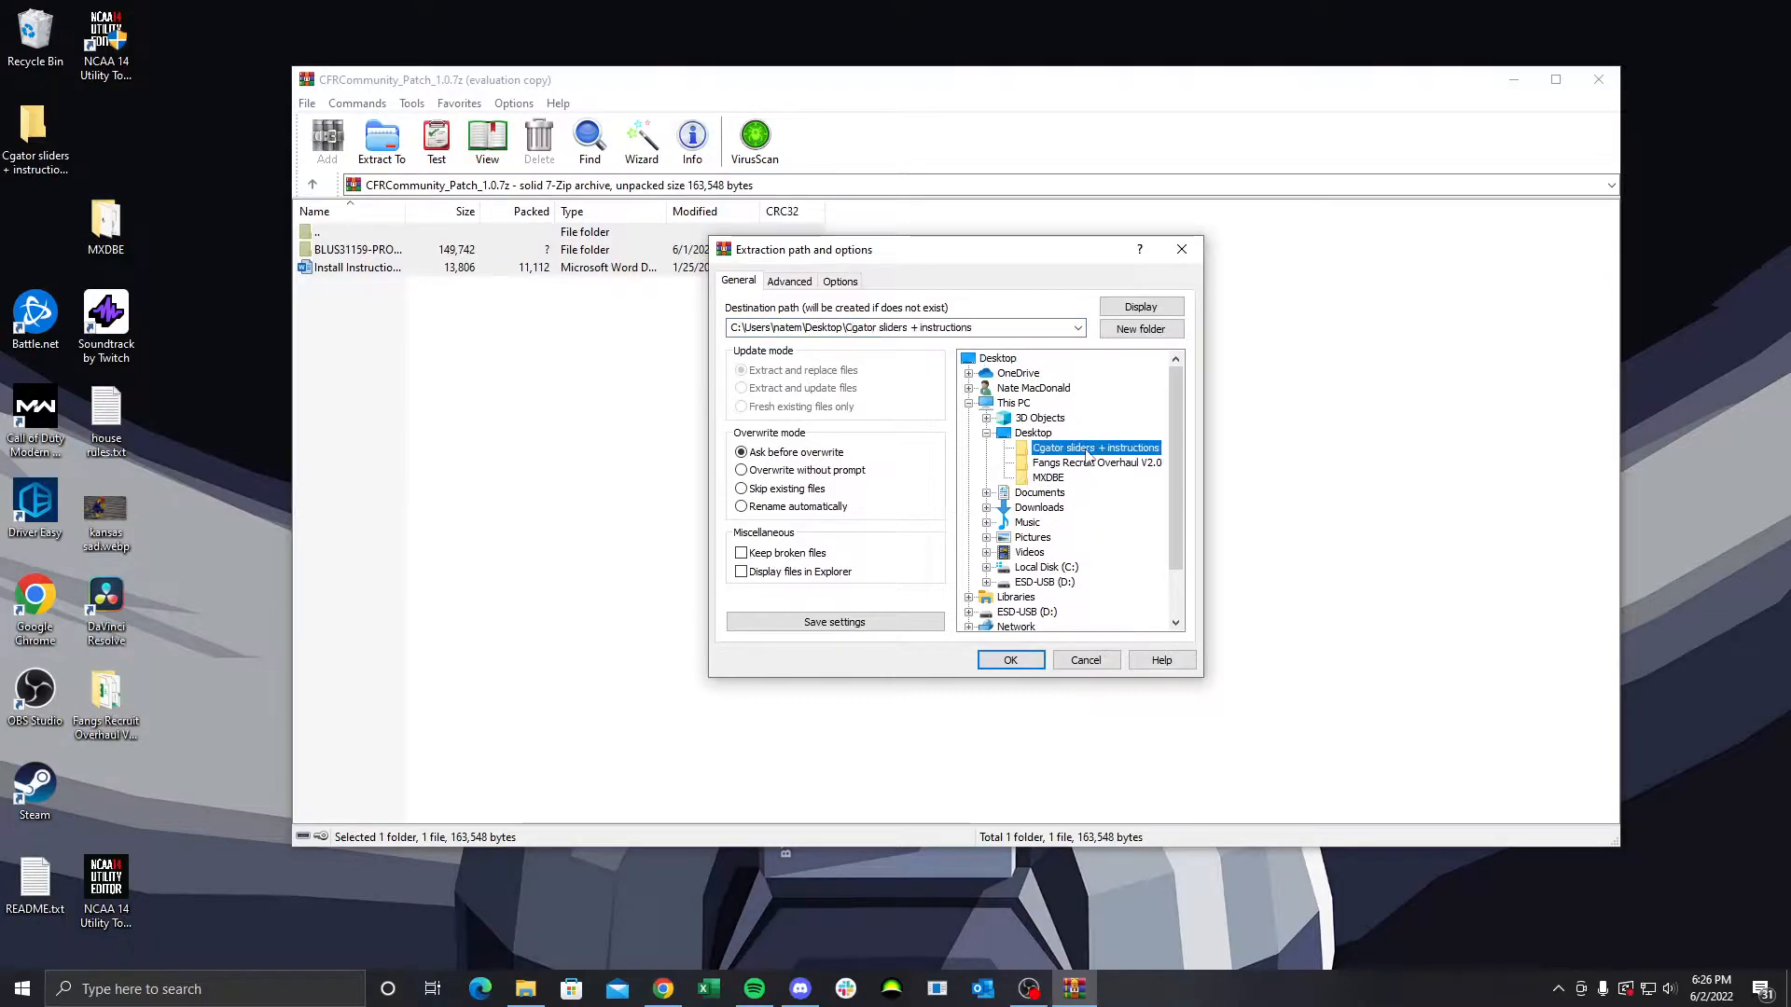
left_click(1010, 659)
Create a desktop folder named "Cgator tabs" beside the Cgator sliders folder, and close the archive
left_click_drag(878, 94, 1145, 74)
right_click(138, 122)
mouse_move(205, 301)
left_click(391, 302)
type("Cgator tab")
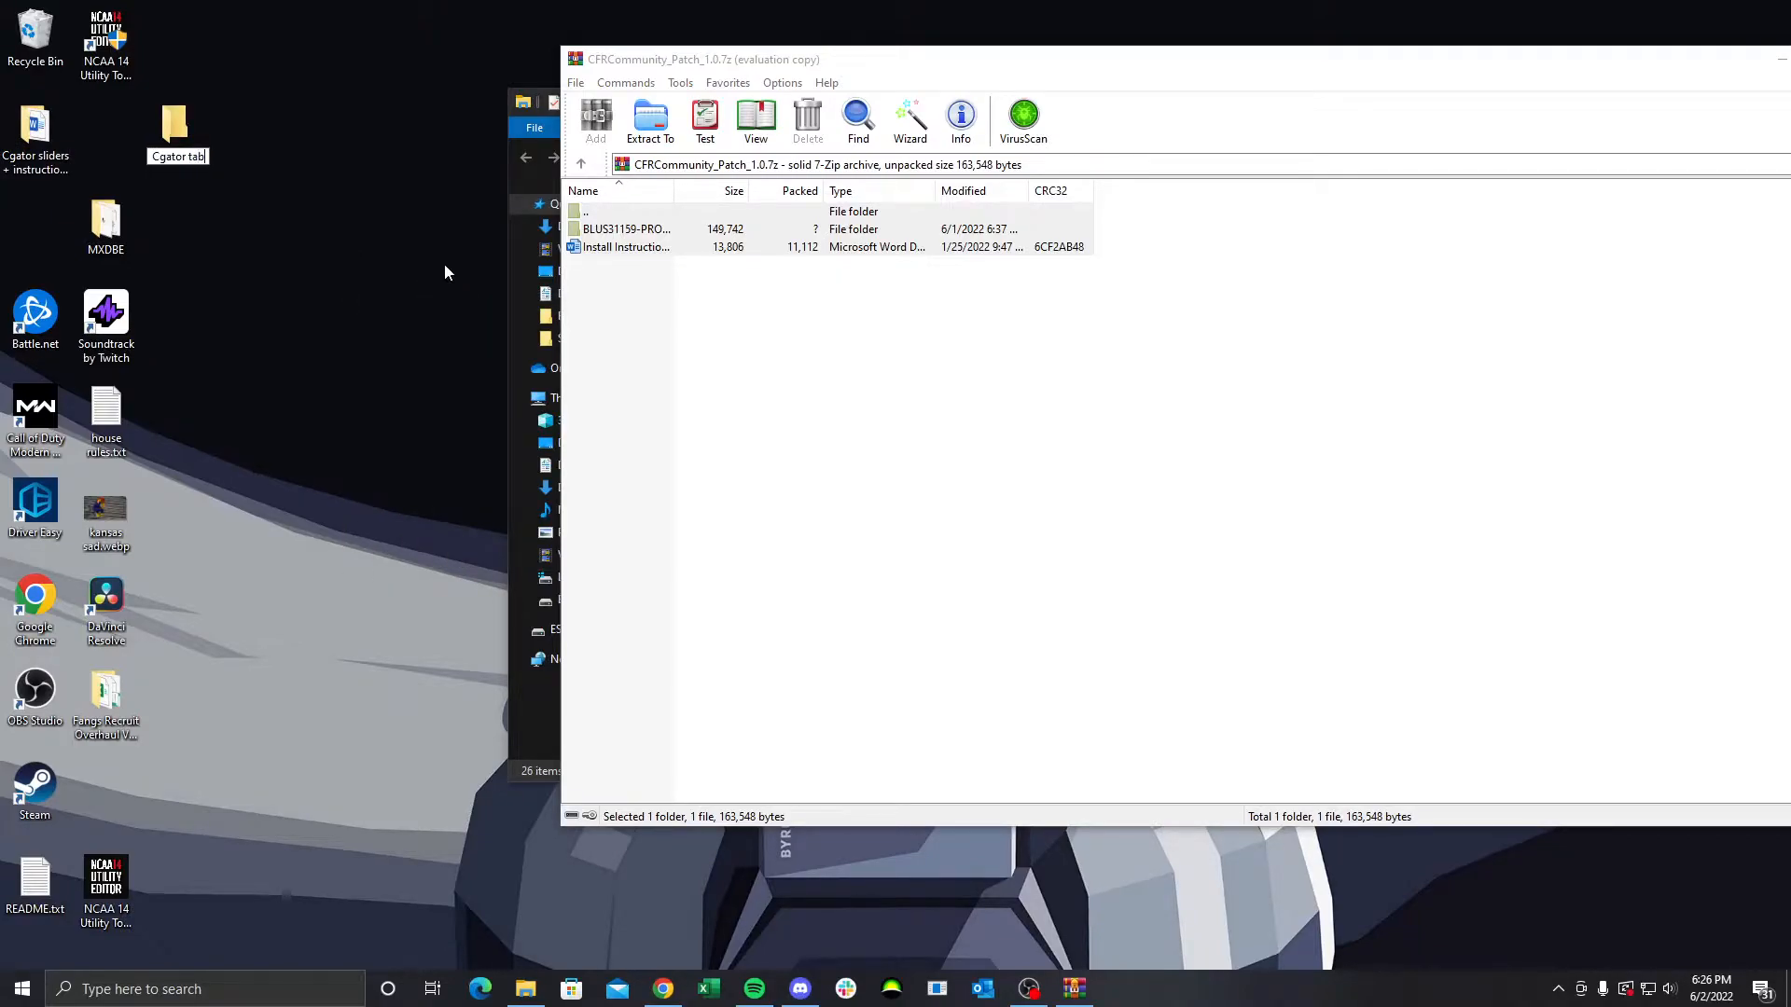
type("s")
key("Return")
left_click_drag(201, 149, 144, 151)
left_click_drag(1599, 72, 1281, 65)
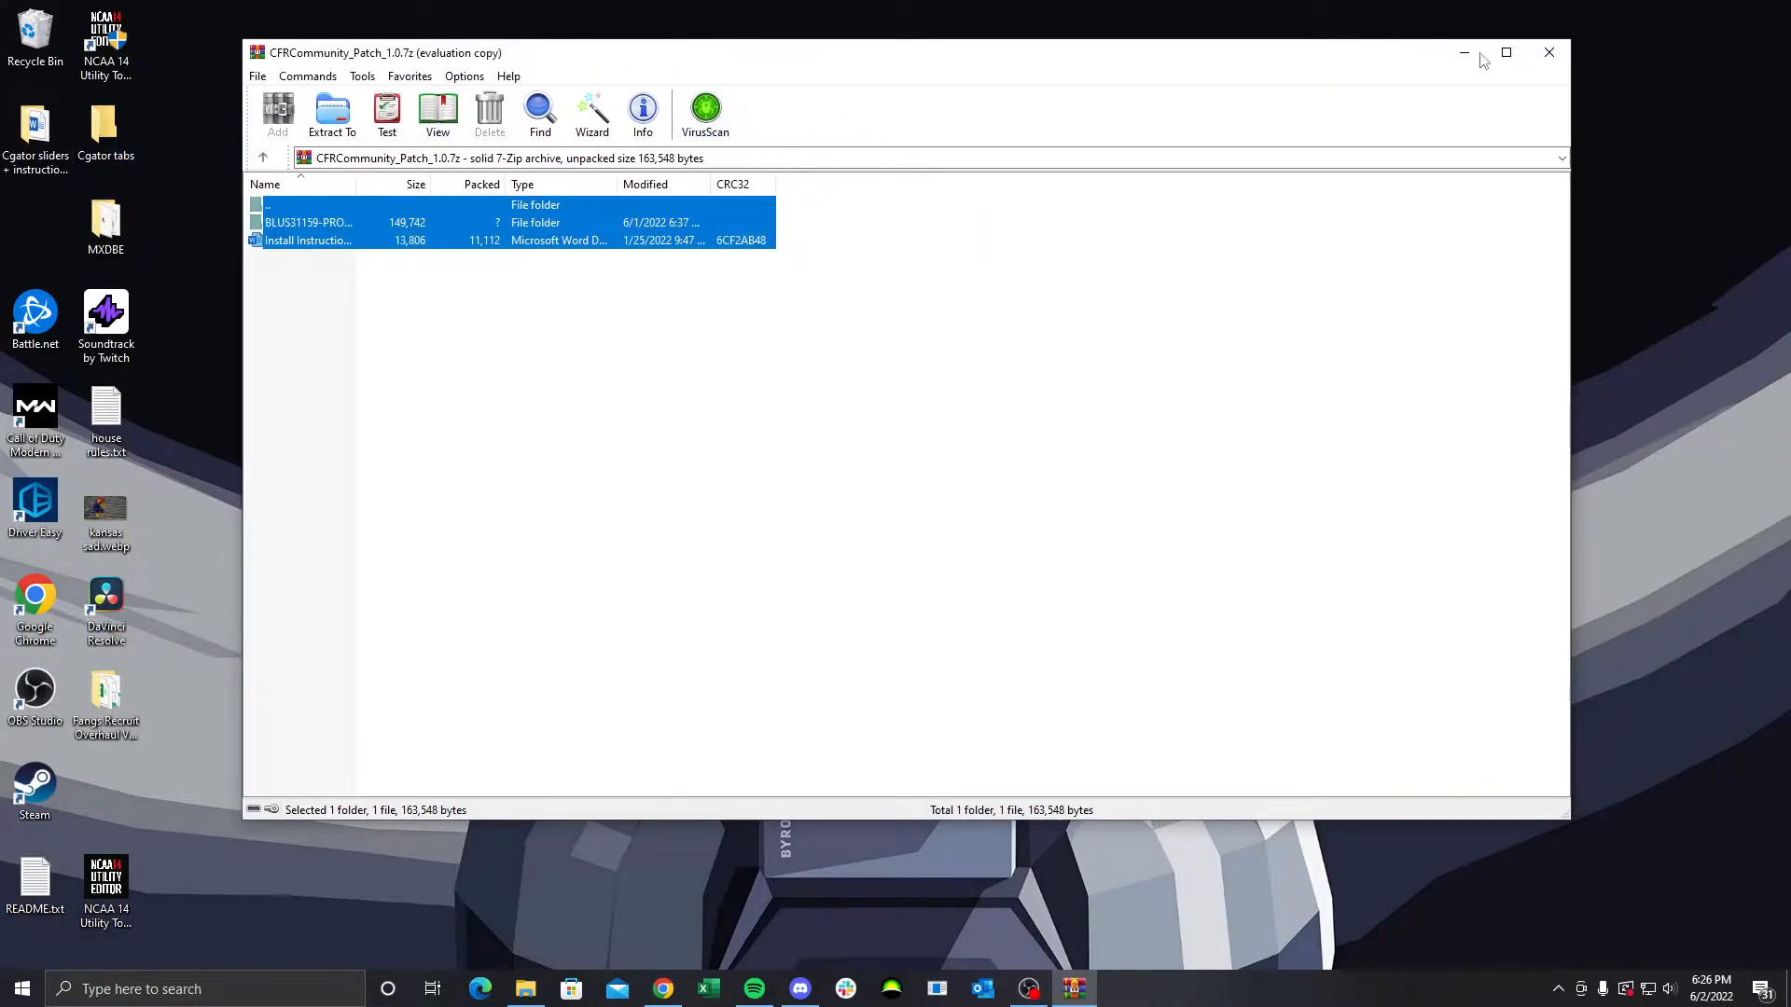
left_click(1549, 53)
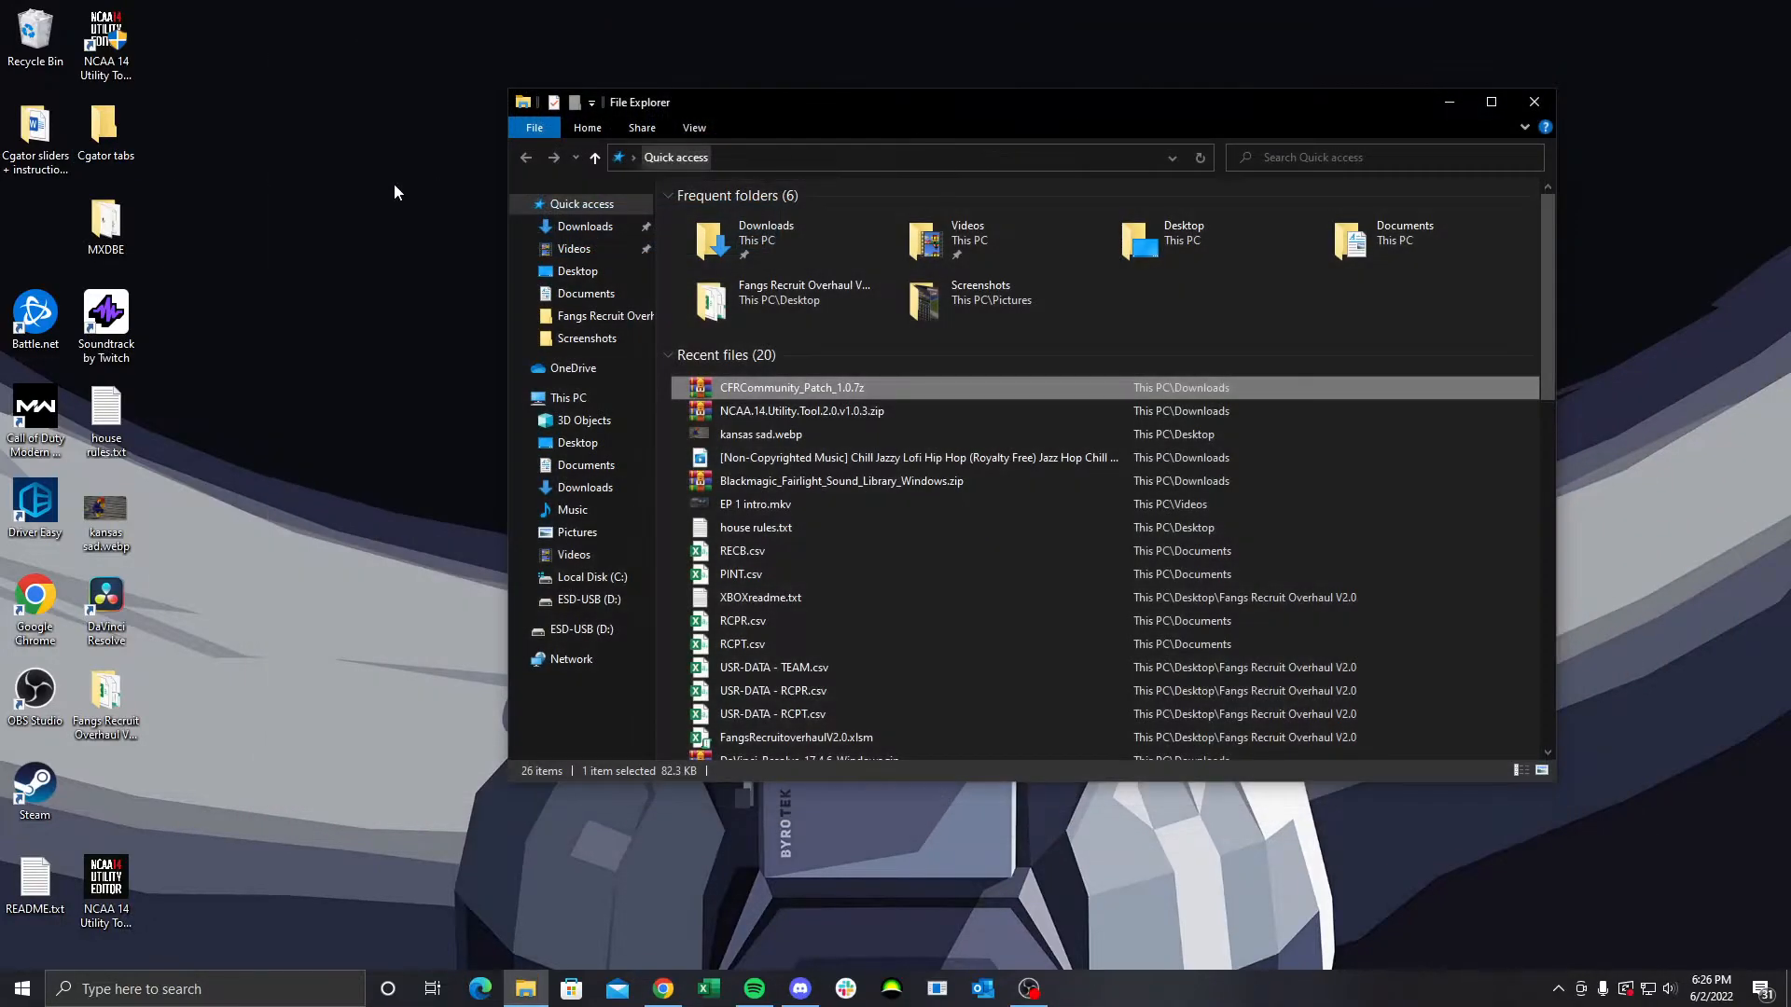
Move the USR-DATA file from the extracted BLUS31159-PROFILE-CFRCP1 folder to the desktop and close the Explorer windows
double_click(49, 142)
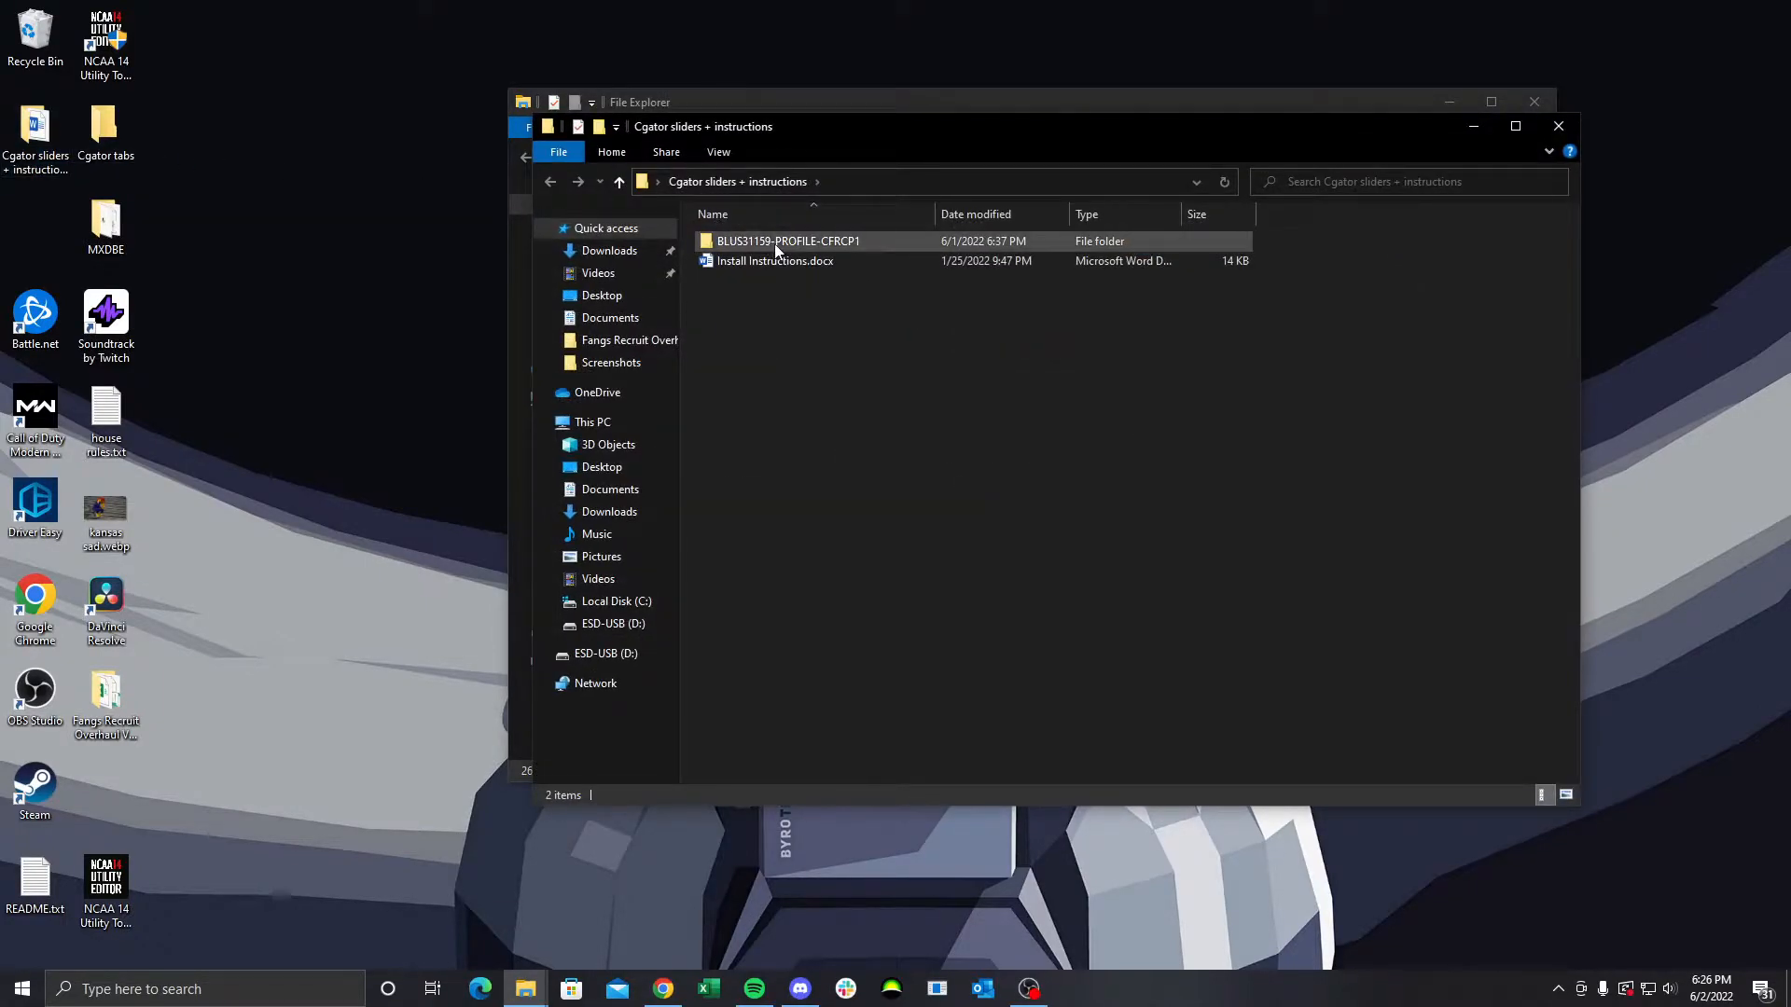
double_click(783, 248)
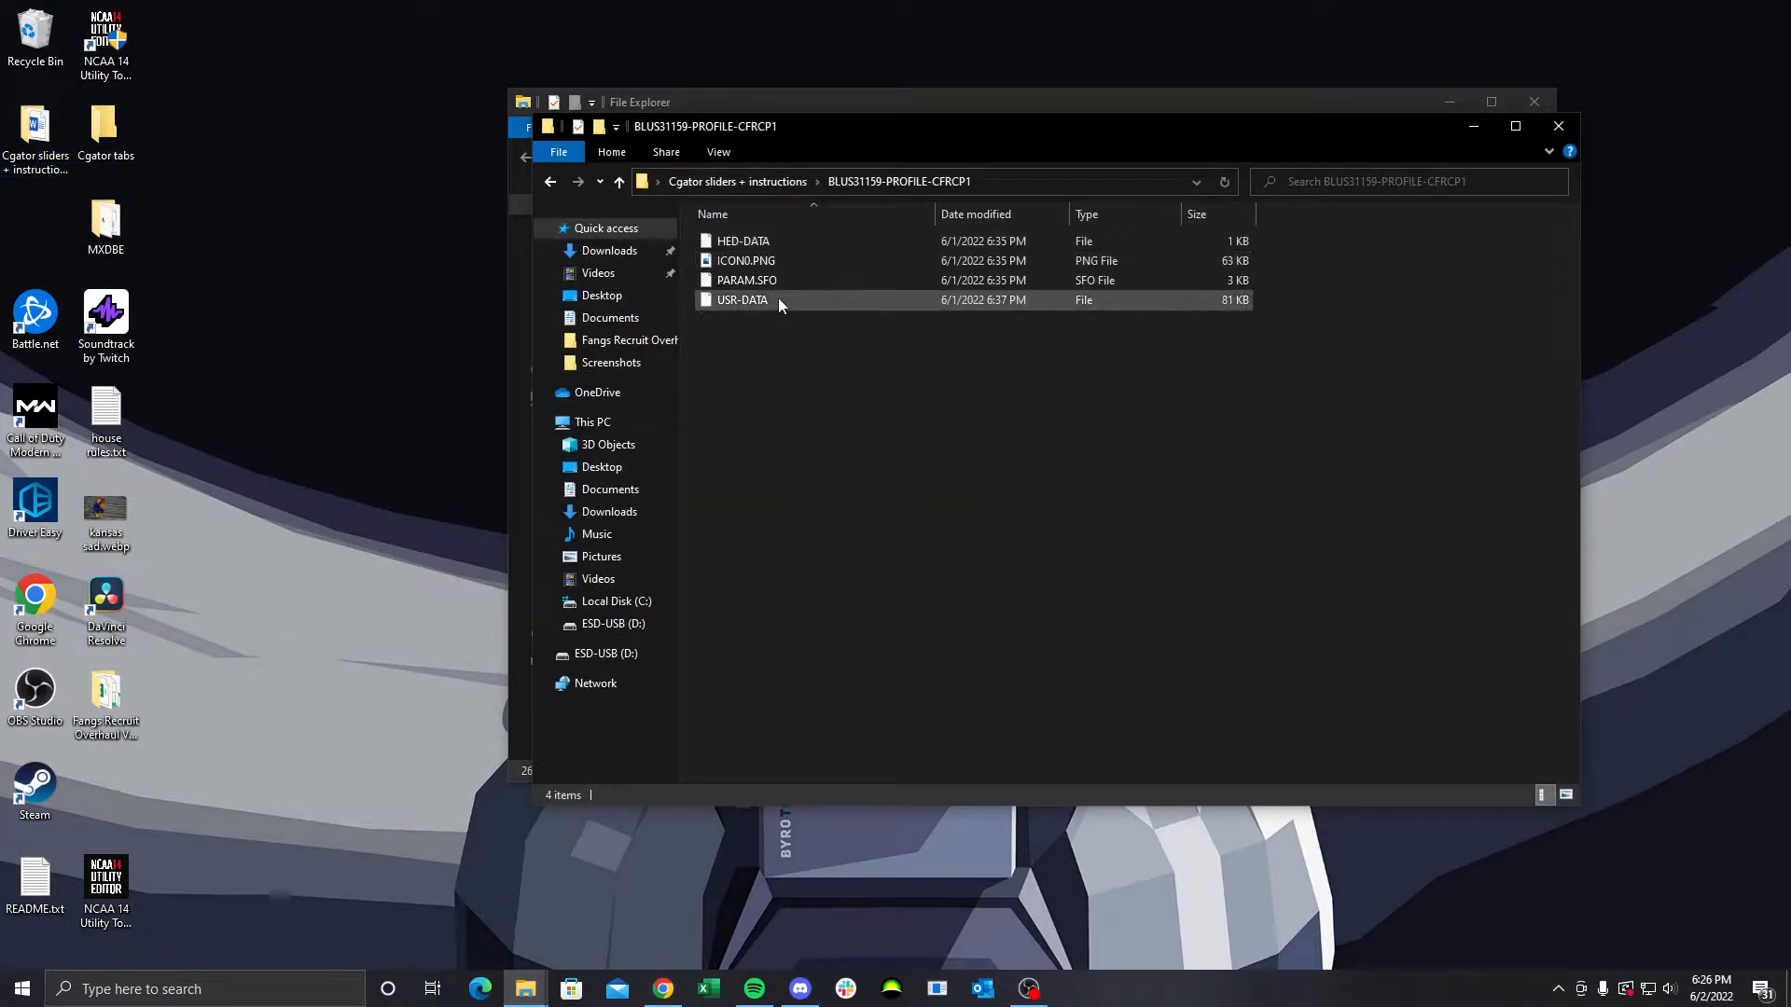
left_click_drag(757, 301, 34, 241)
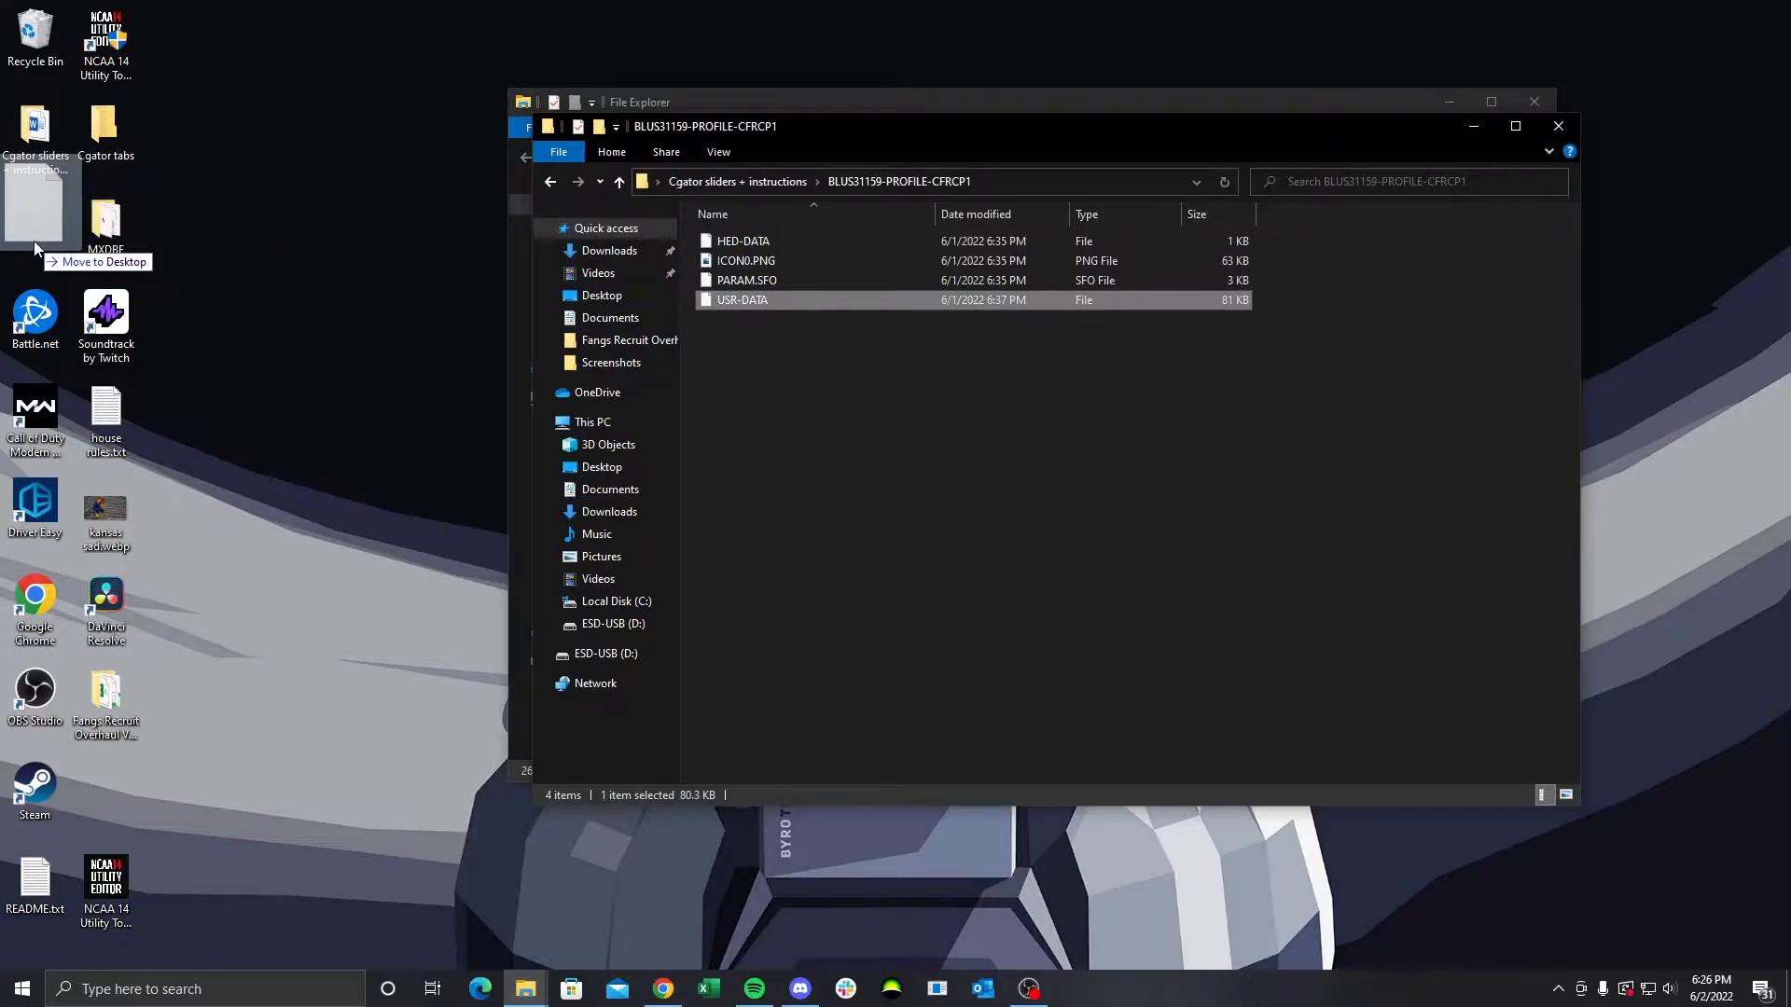
left_click(894, 138)
left_click(1492, 130)
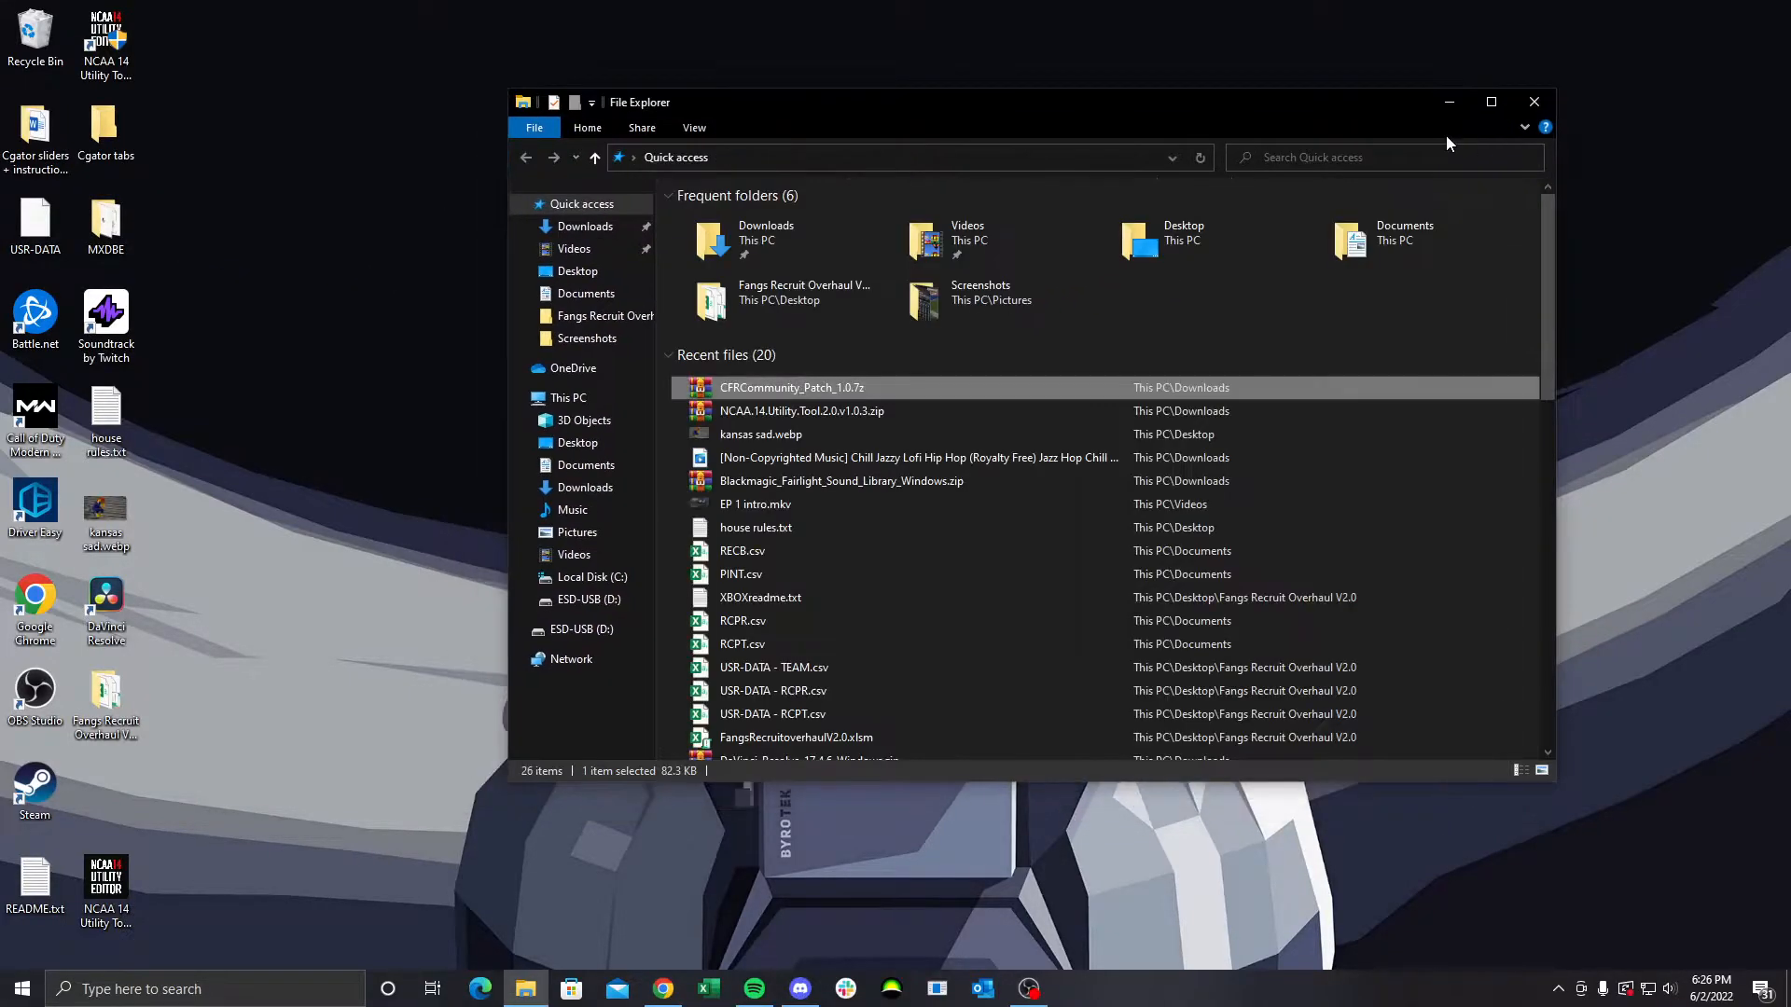
left_click(1534, 102)
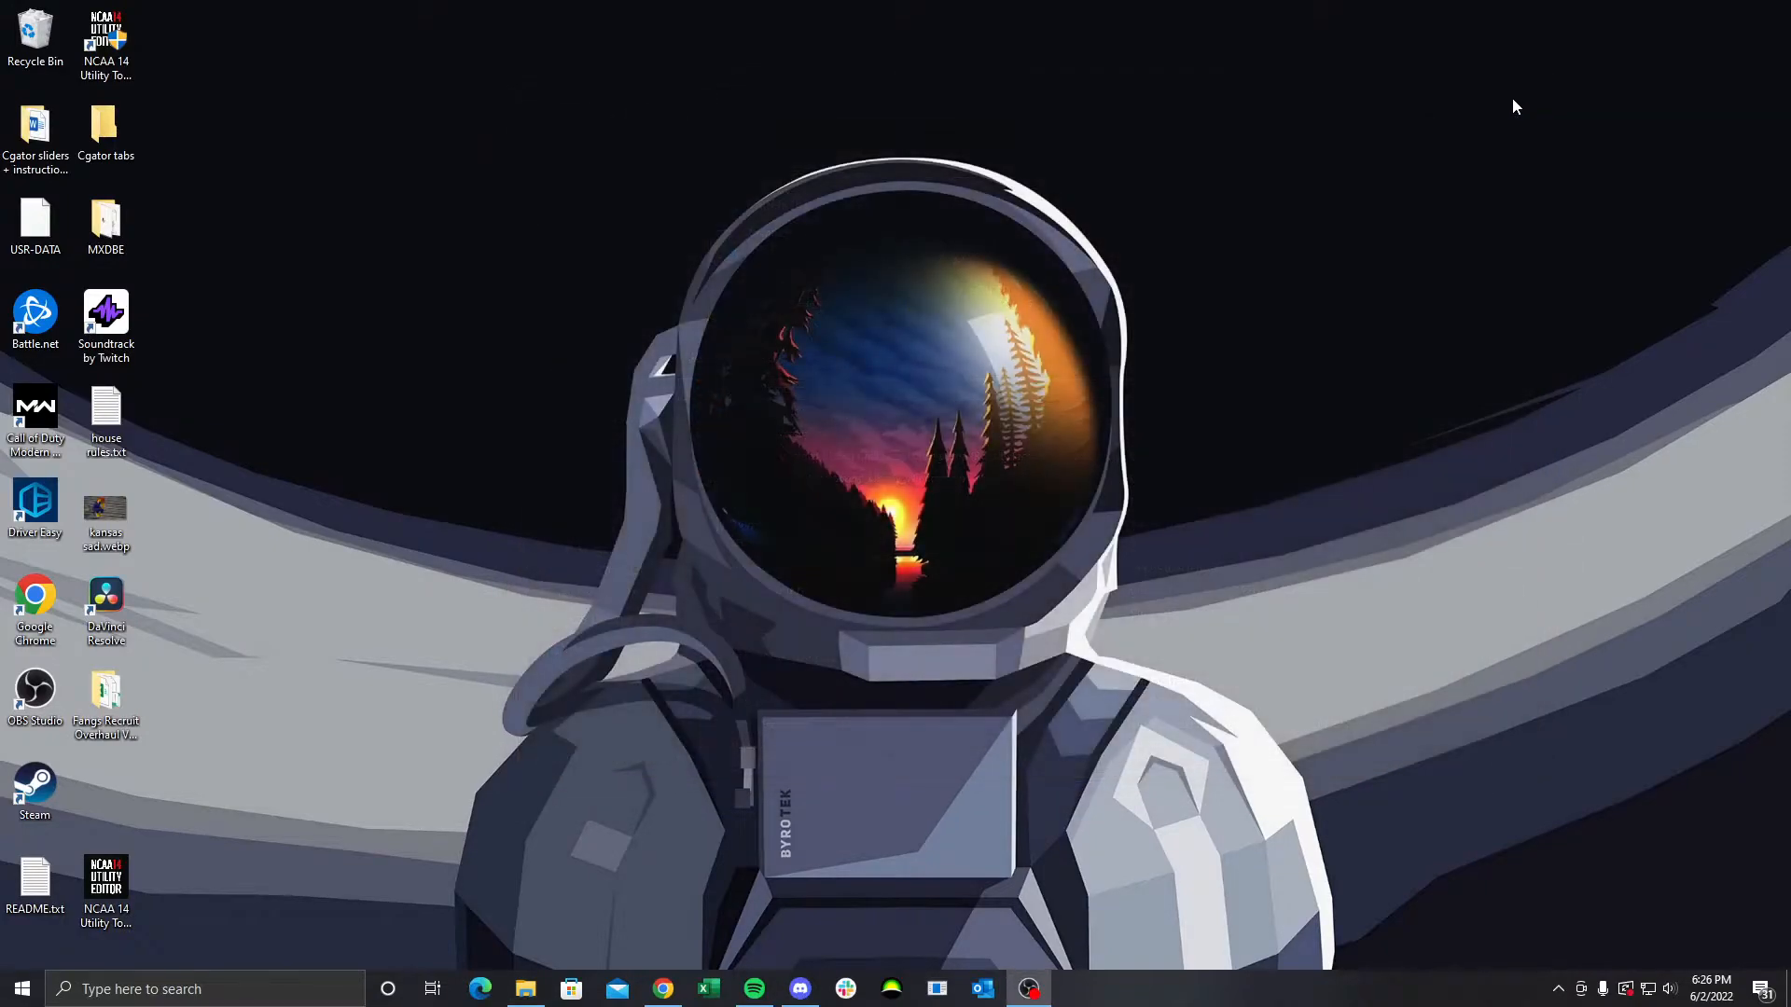
Switch to Horizon and open the flash drive's NCAA Football 14 PROFILE-ncaa save in the Package Manager
left_click(909, 984)
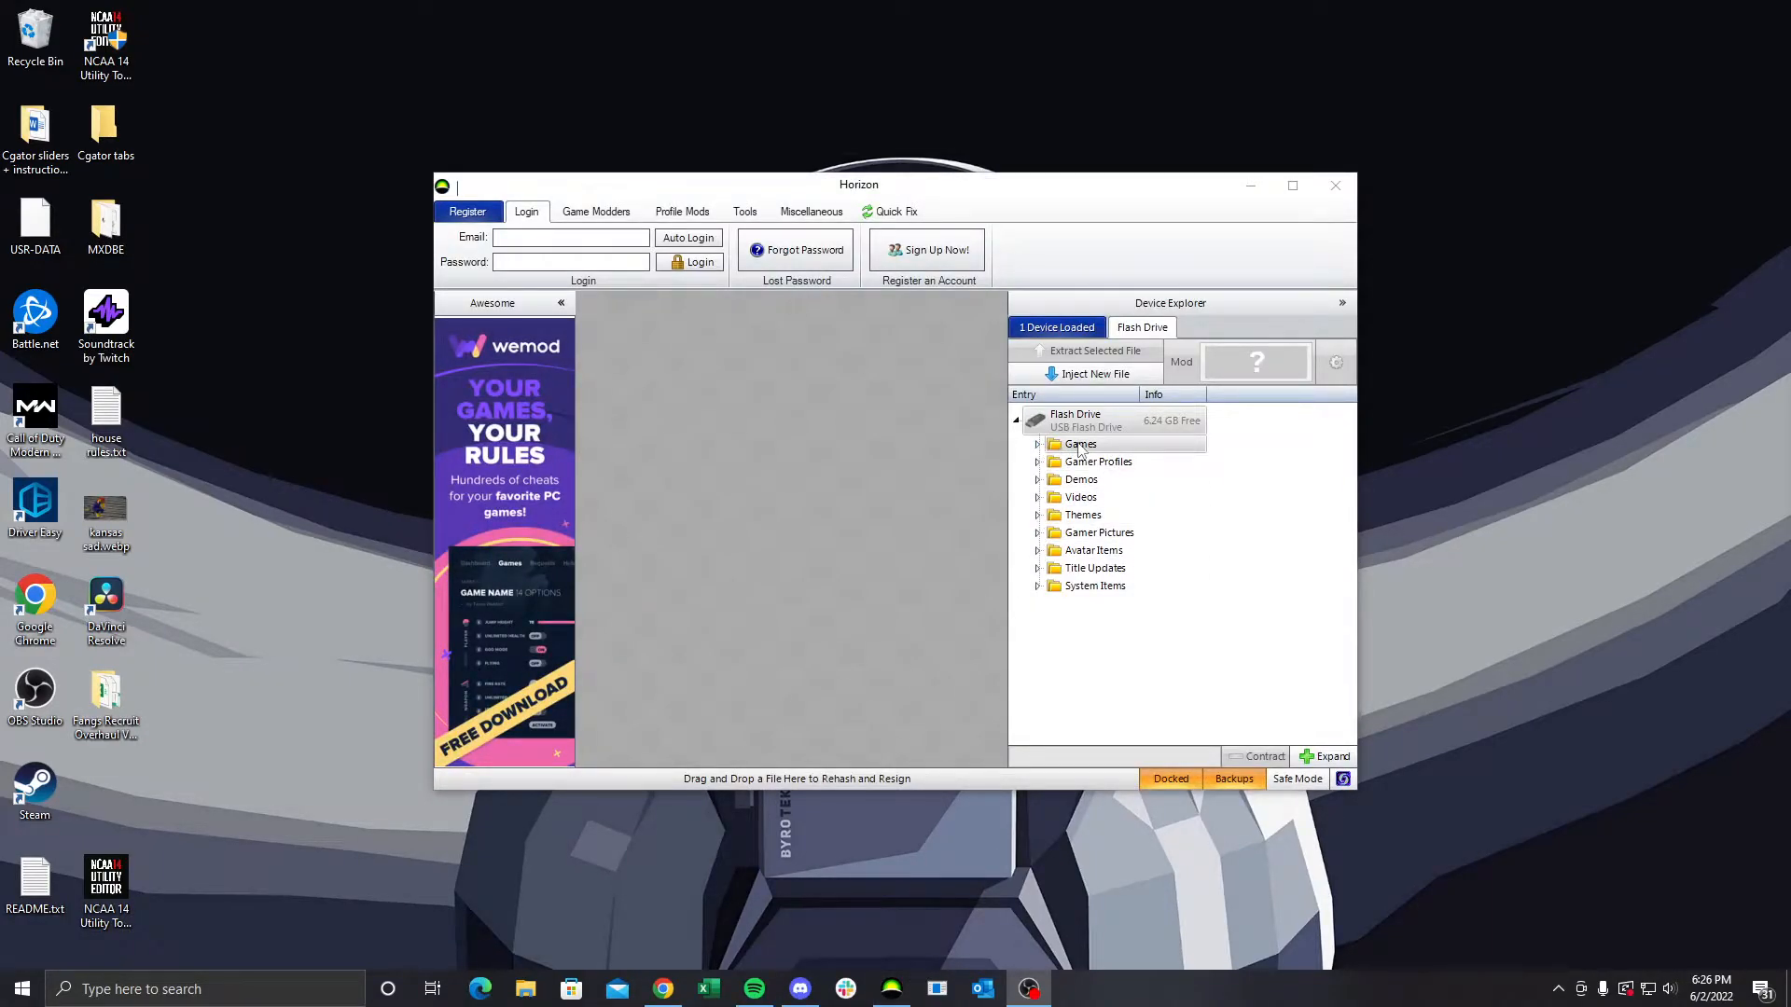
double_click(1080, 445)
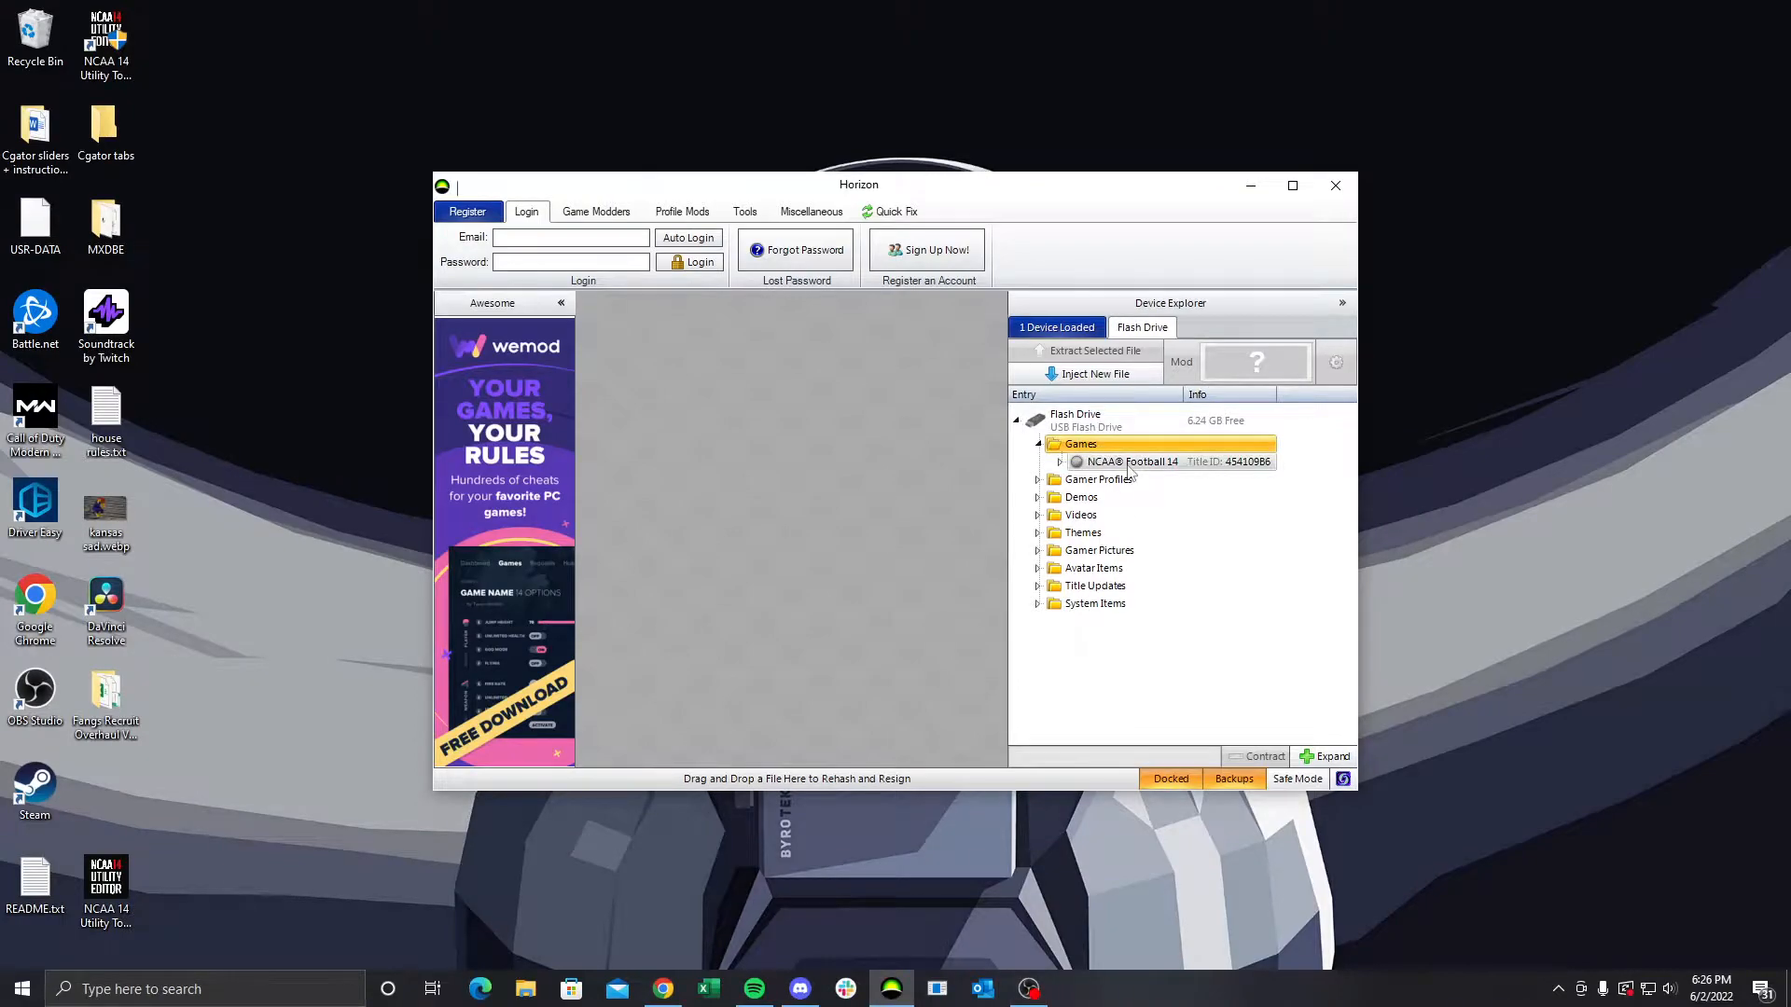
double_click(1128, 463)
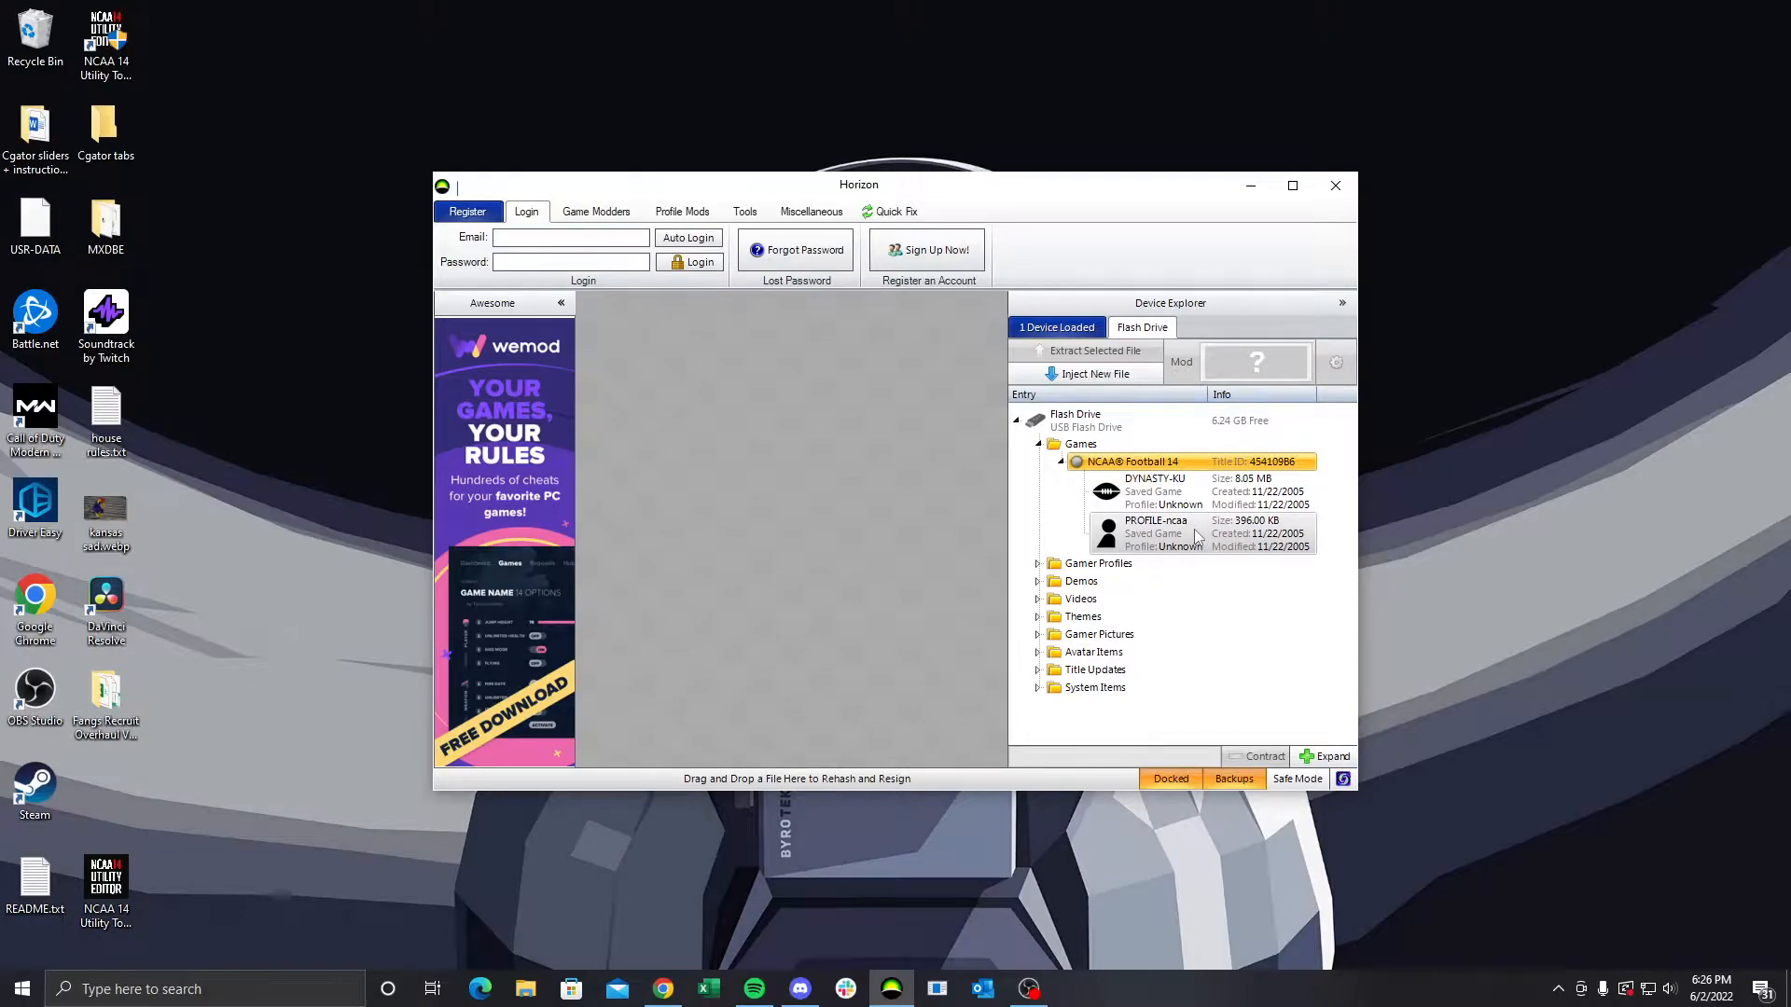
left_click(1199, 537)
left_click_drag(875, 515, 875, 517)
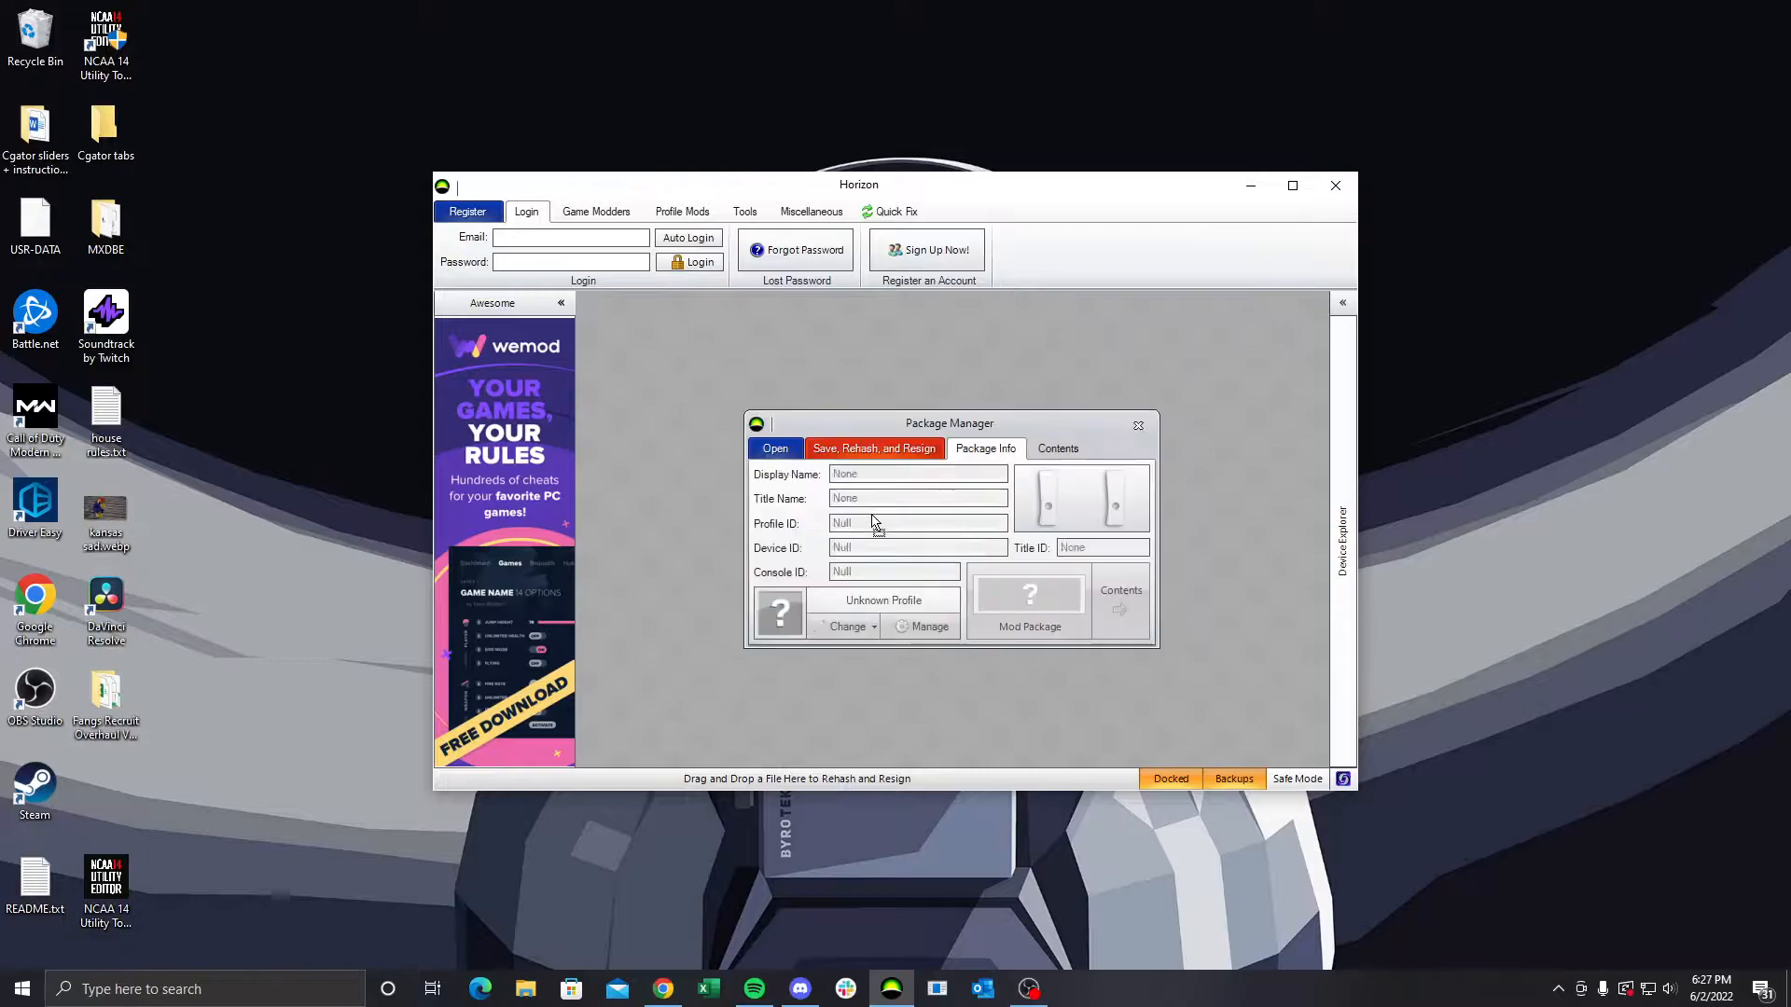
Extract the PROFILE-ncaa entry from the package's contents to the desktop and close Horizon
left_click(1068, 452)
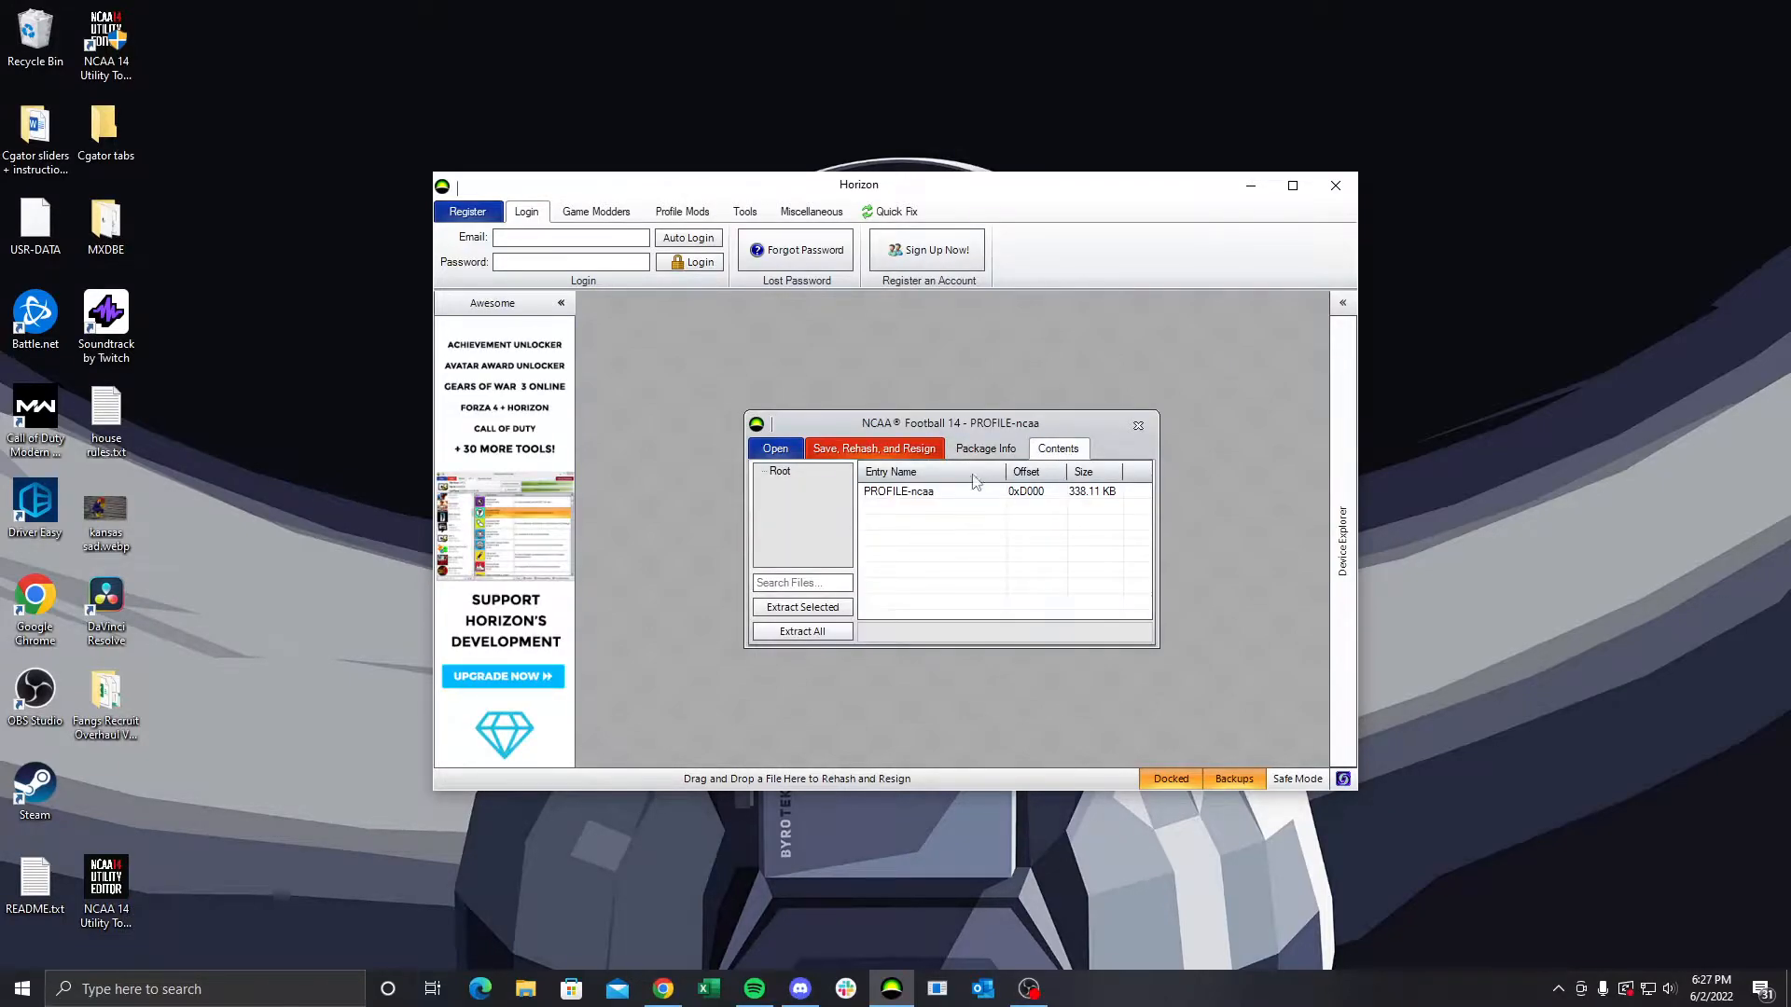
right_click(920, 492)
left_click(974, 526)
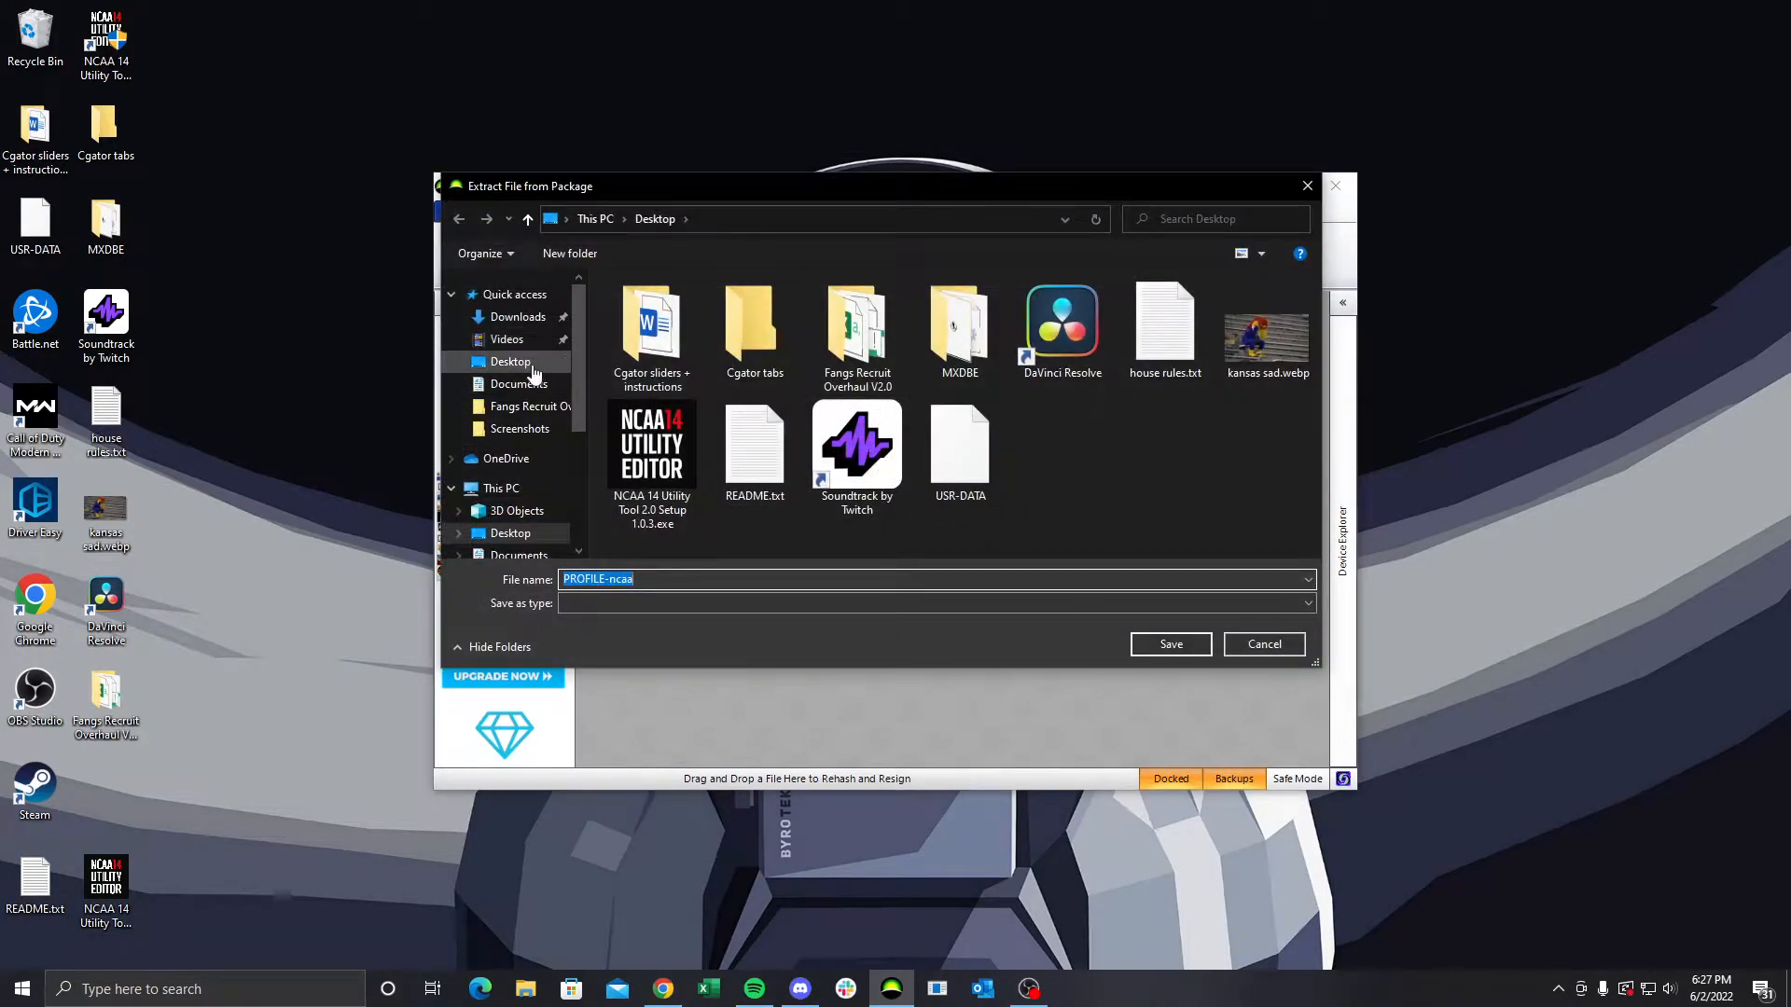
left_click(515, 362)
left_click(1170, 644)
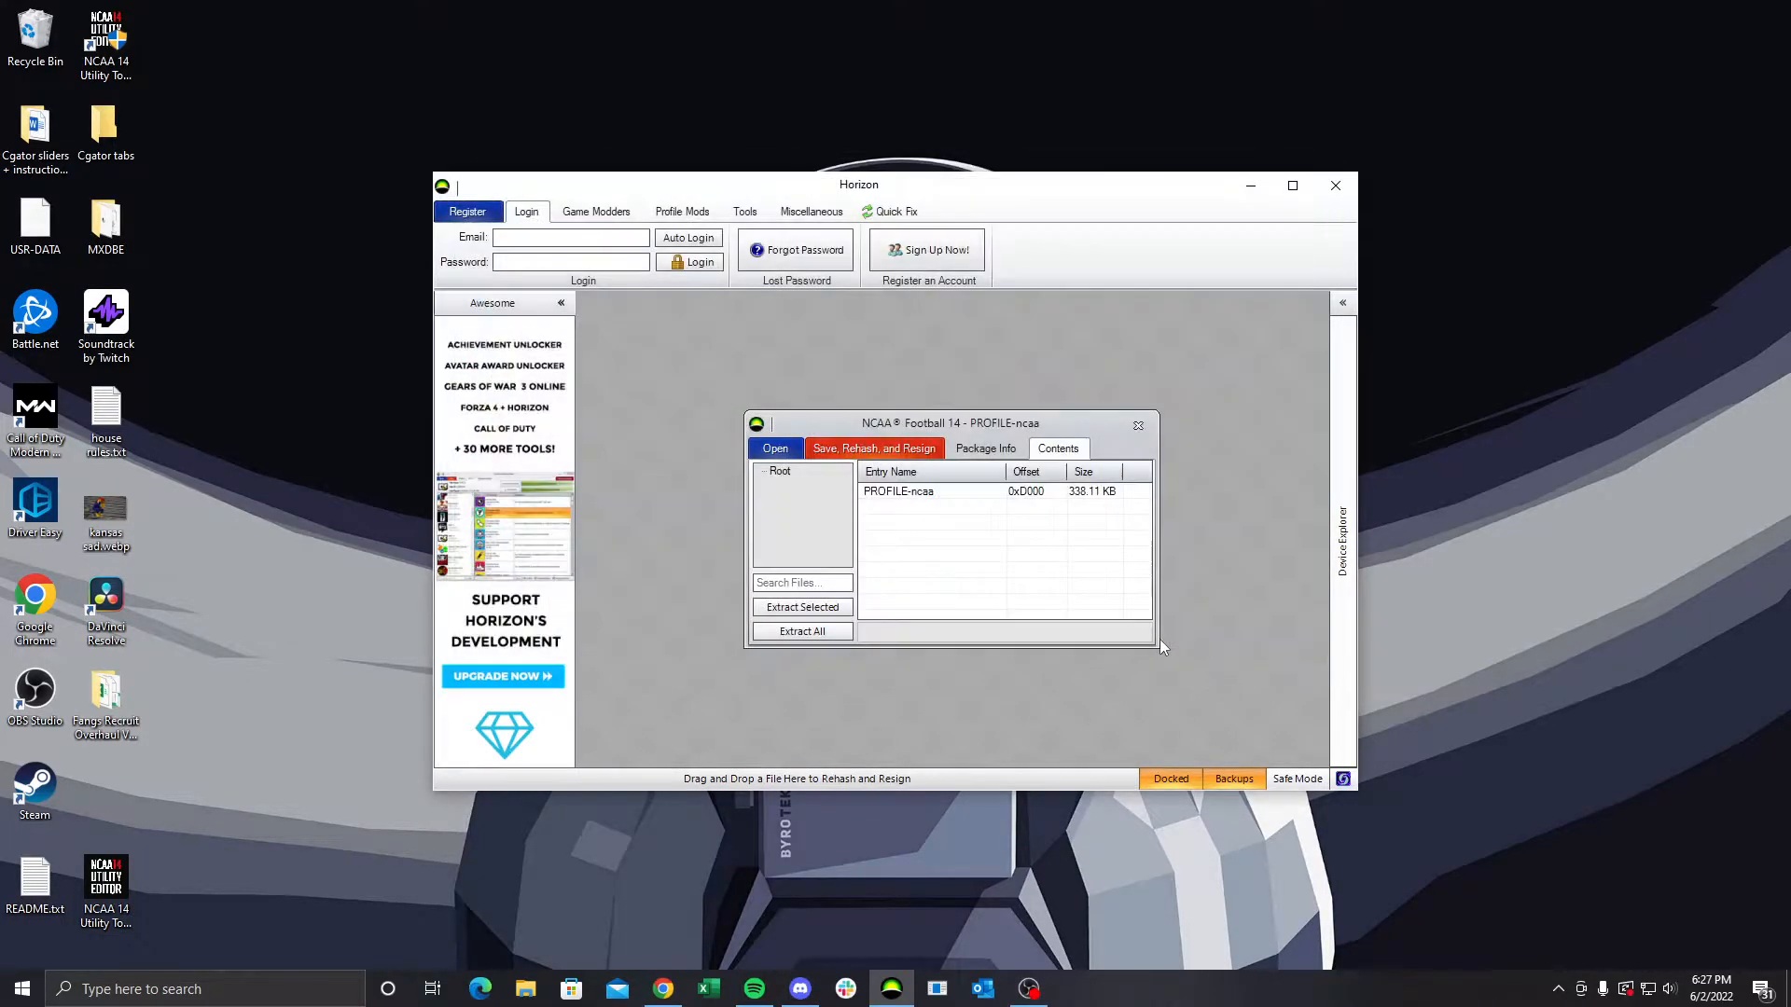
left_click(892, 521)
left_click(1138, 426)
left_click(1336, 184)
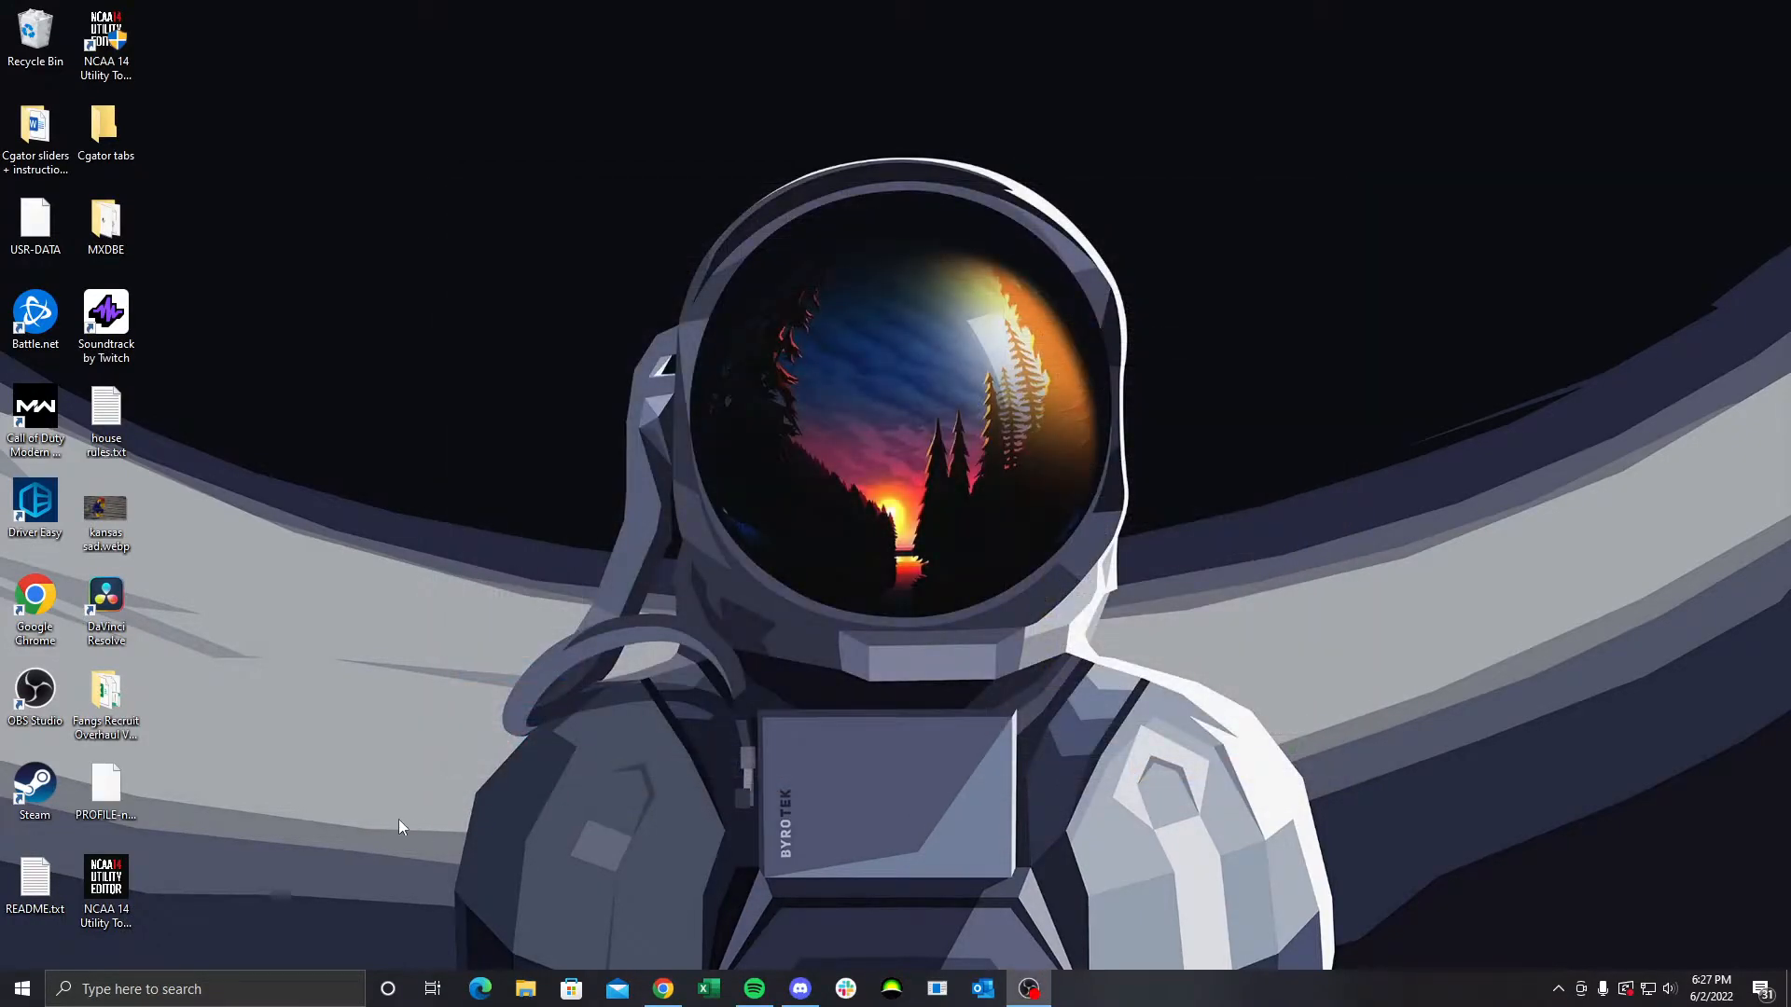
Launch Madden Xtreme DB Editor from the desktop's MXDBE folder and close the folder window
double_click(106, 221)
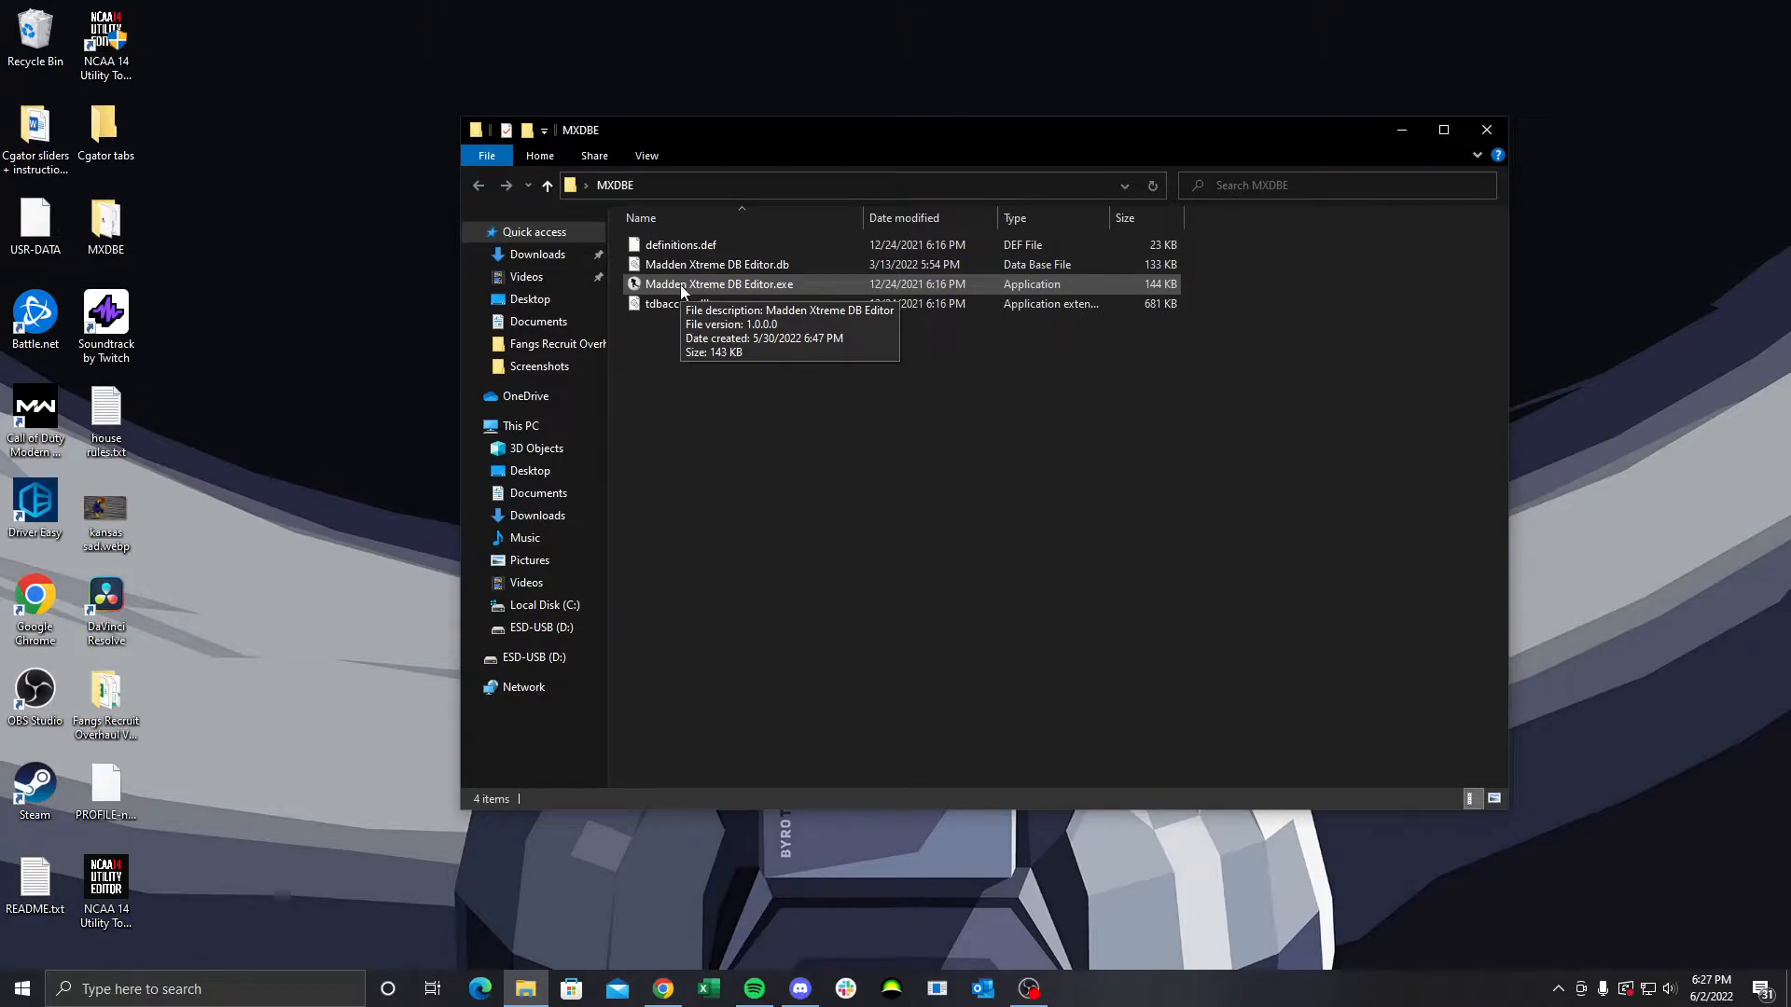
double_click(680, 283)
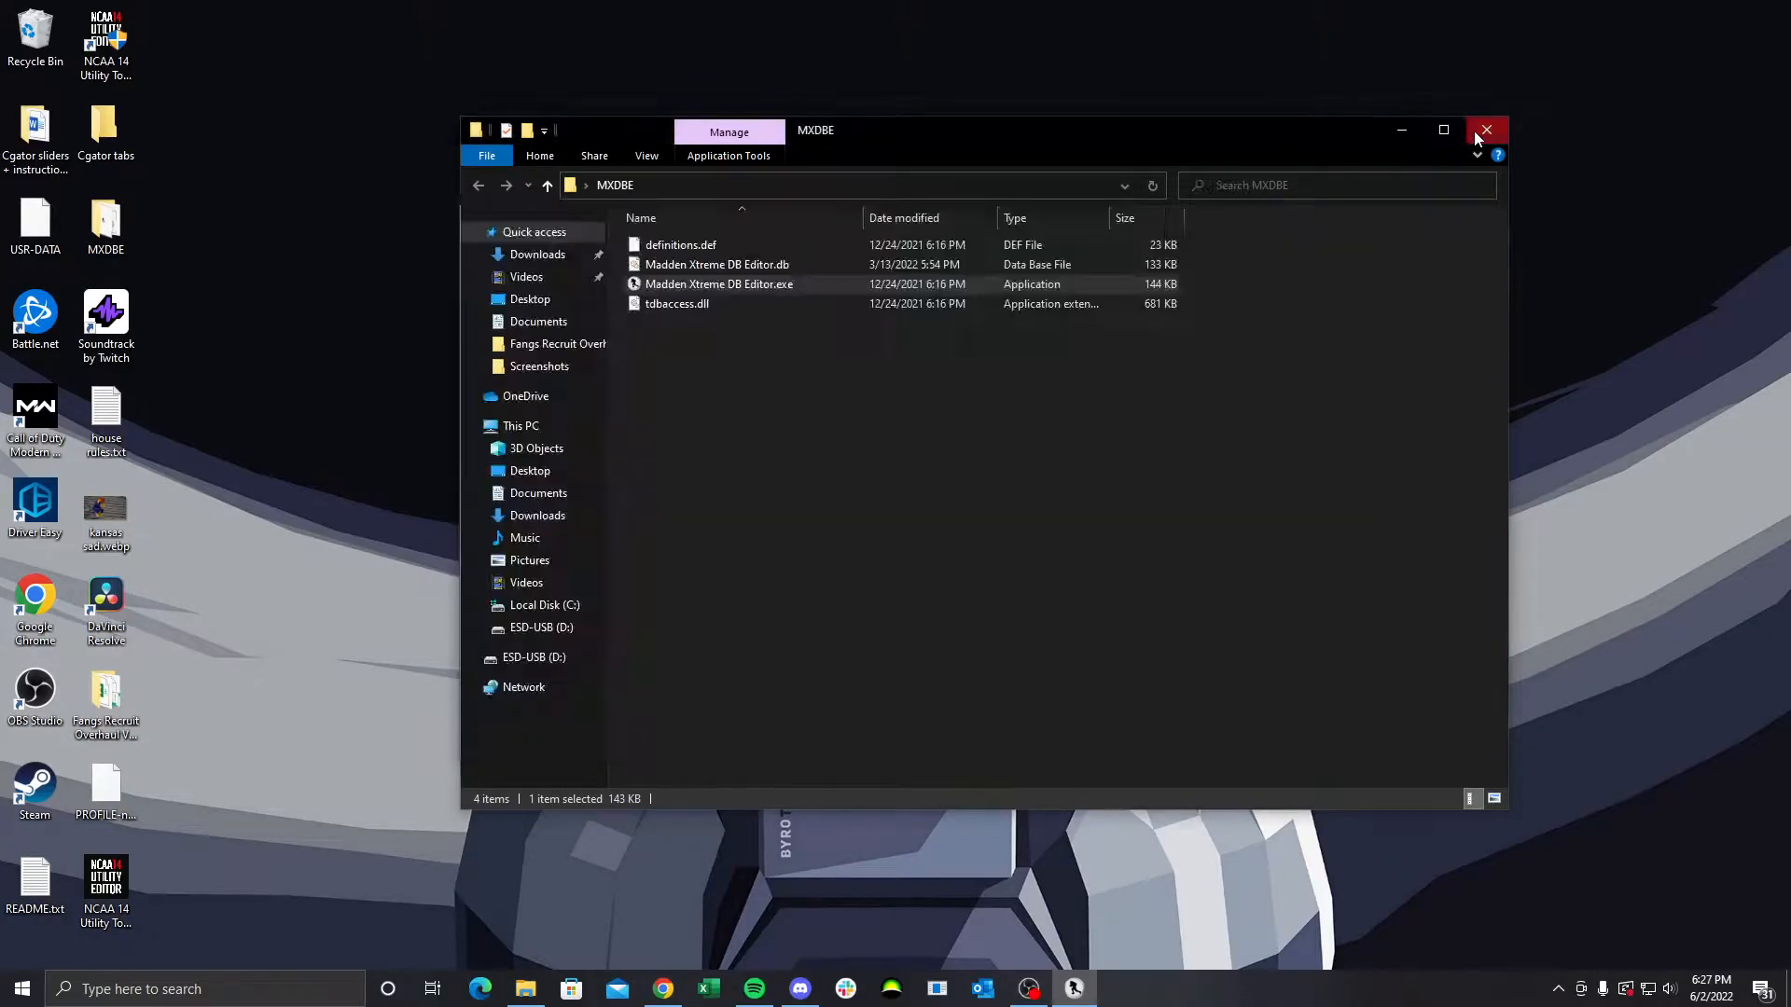
left_click(1487, 130)
left_click_drag(1071, 209, 1075, 177)
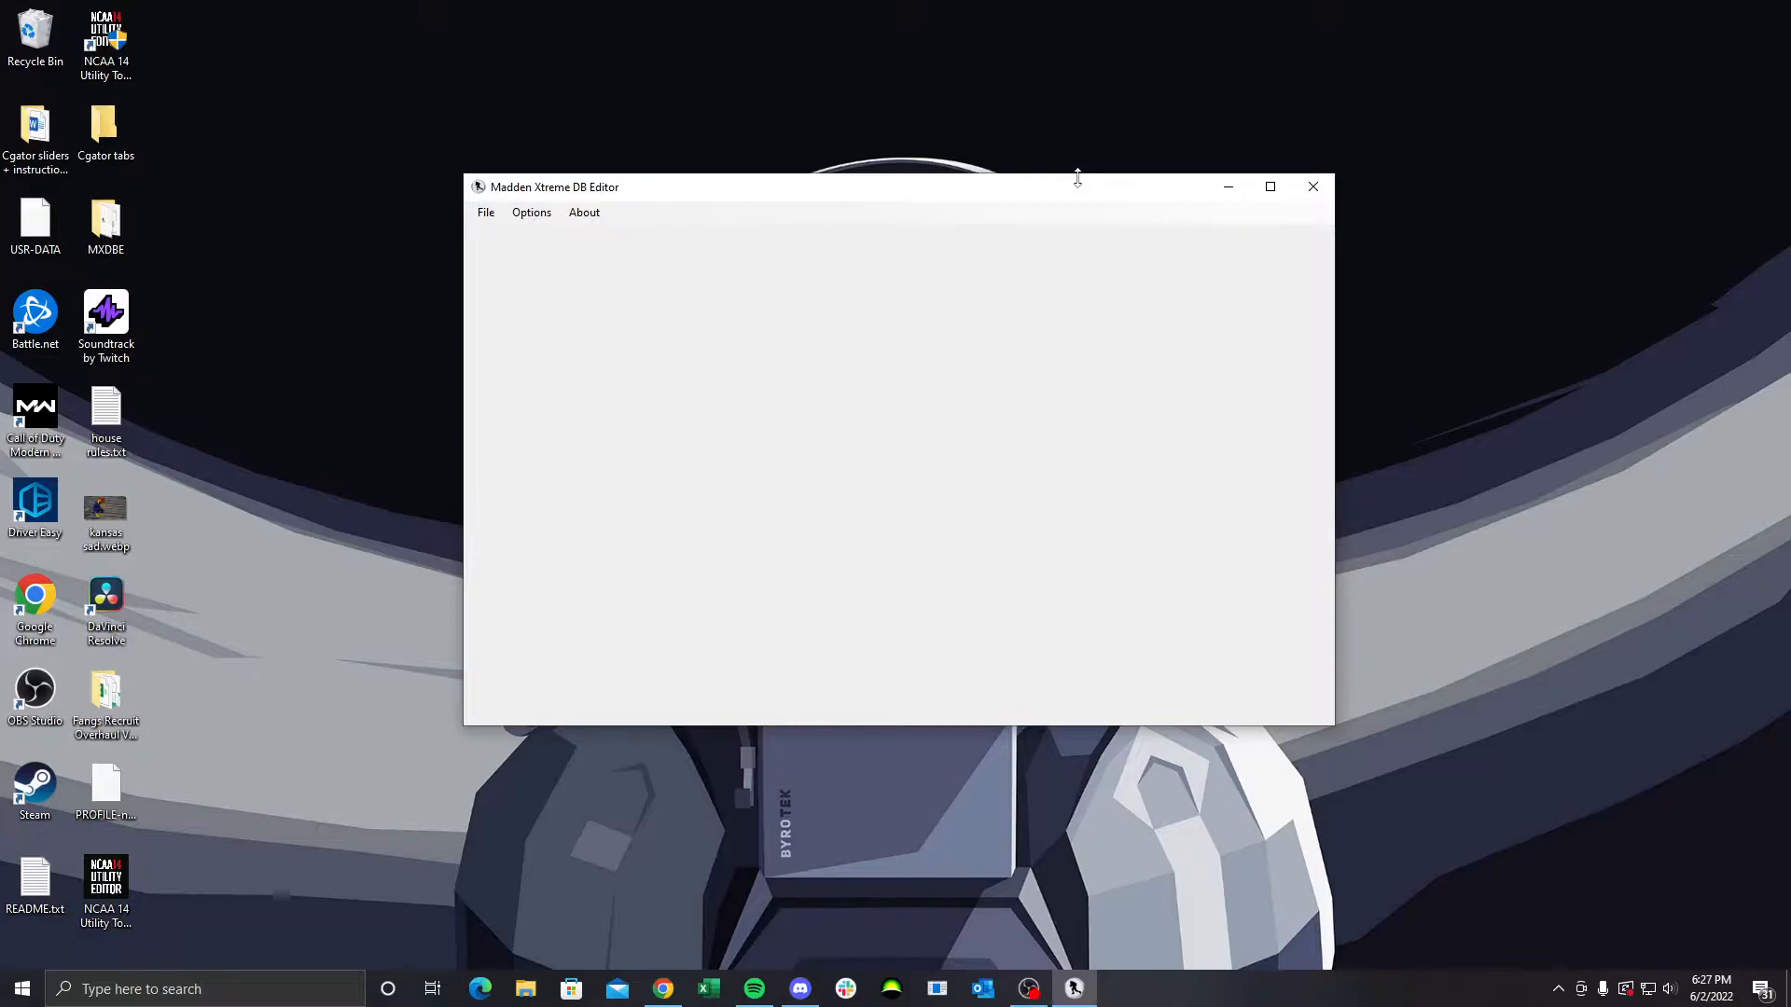
Open the USR-DATA file from the desktop in the DB editor
left_click(486, 212)
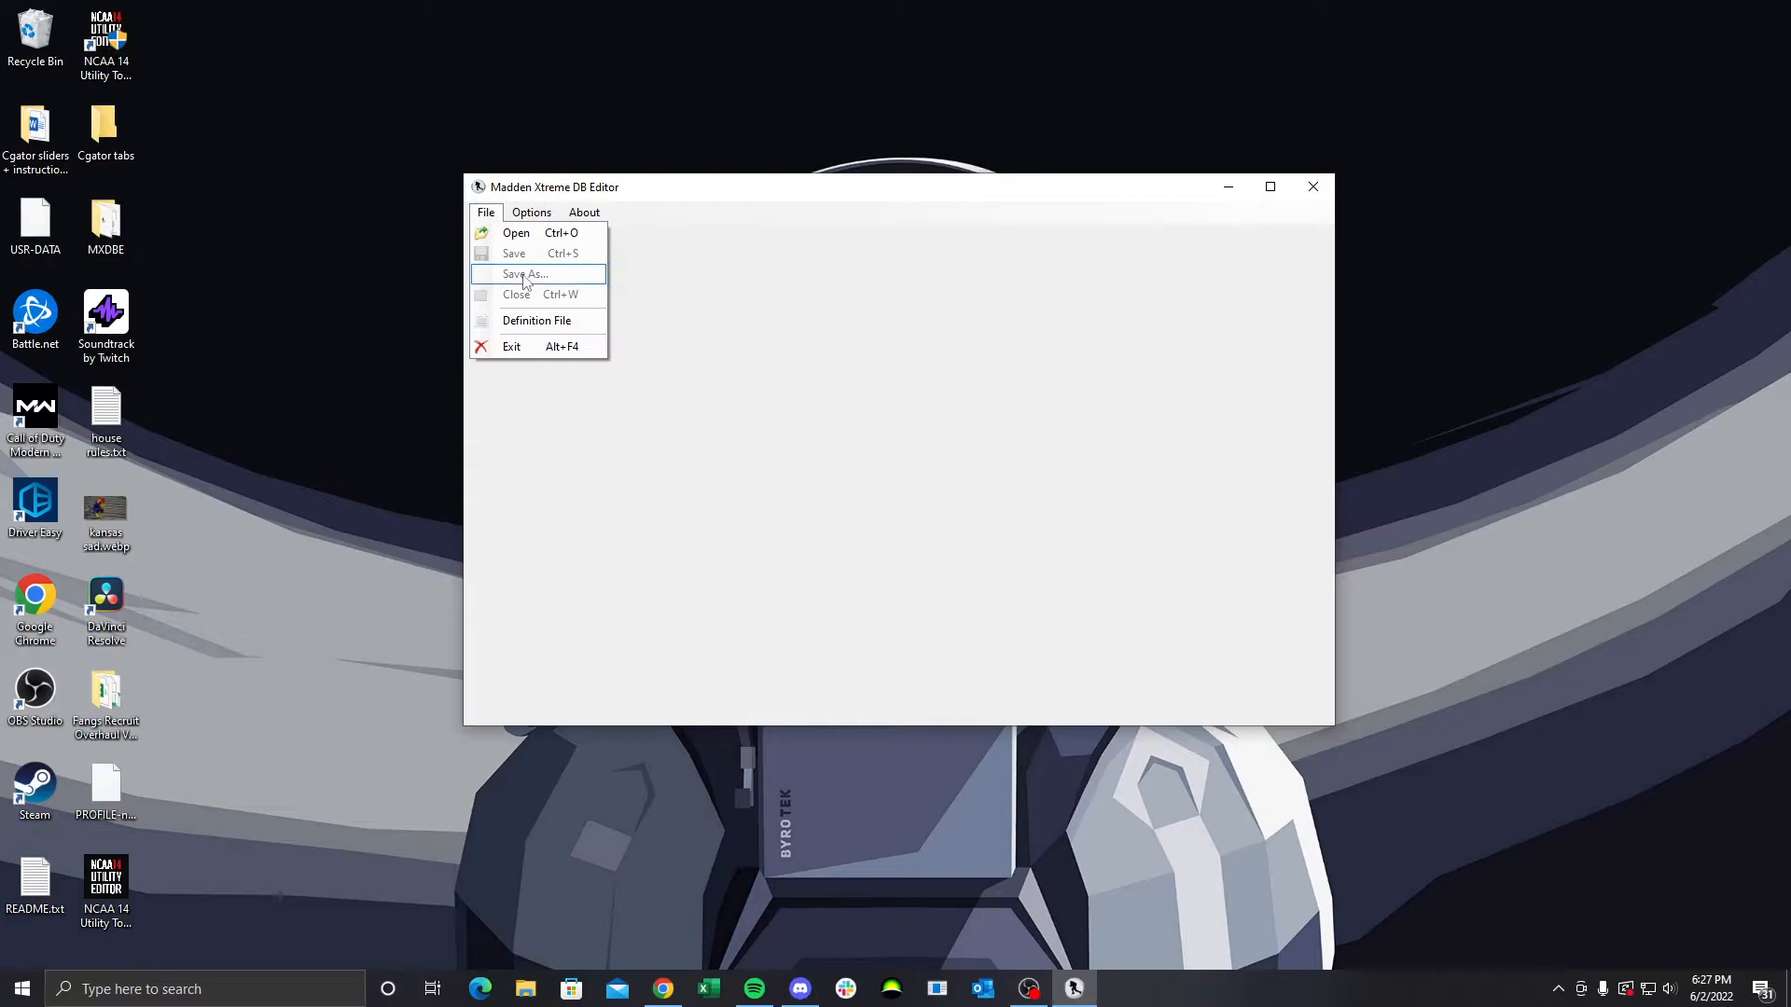
left_click(522, 234)
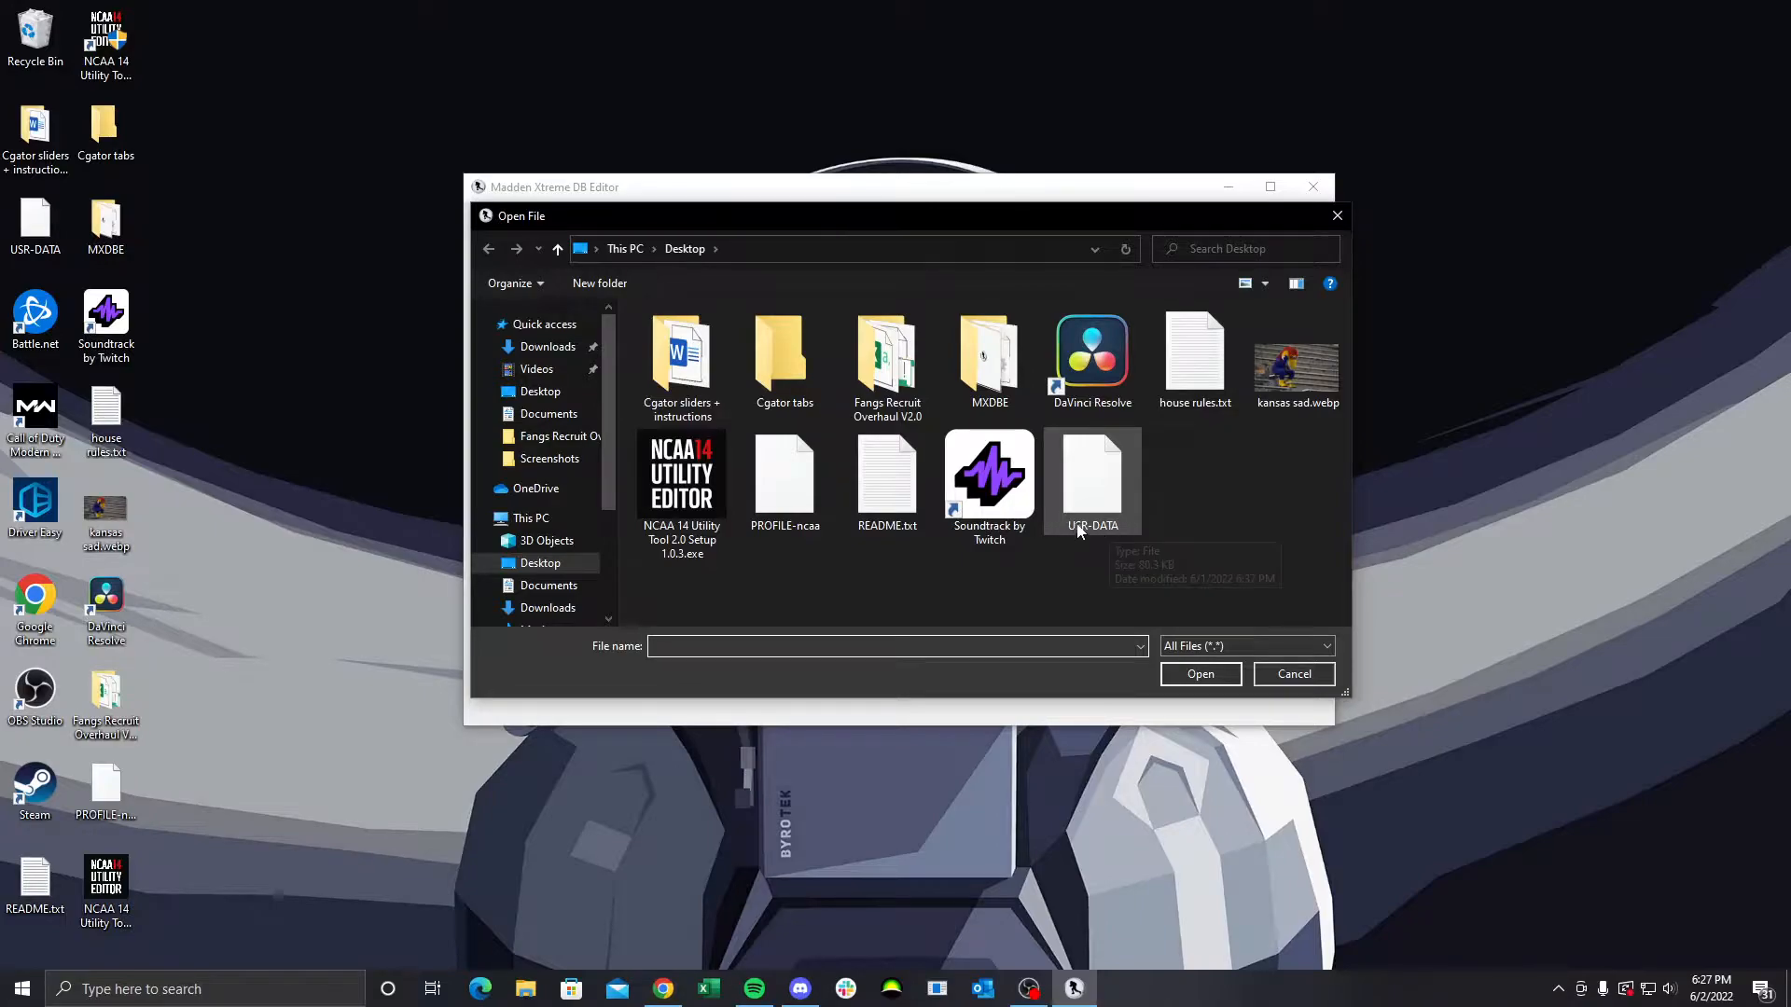
double_click(1104, 476)
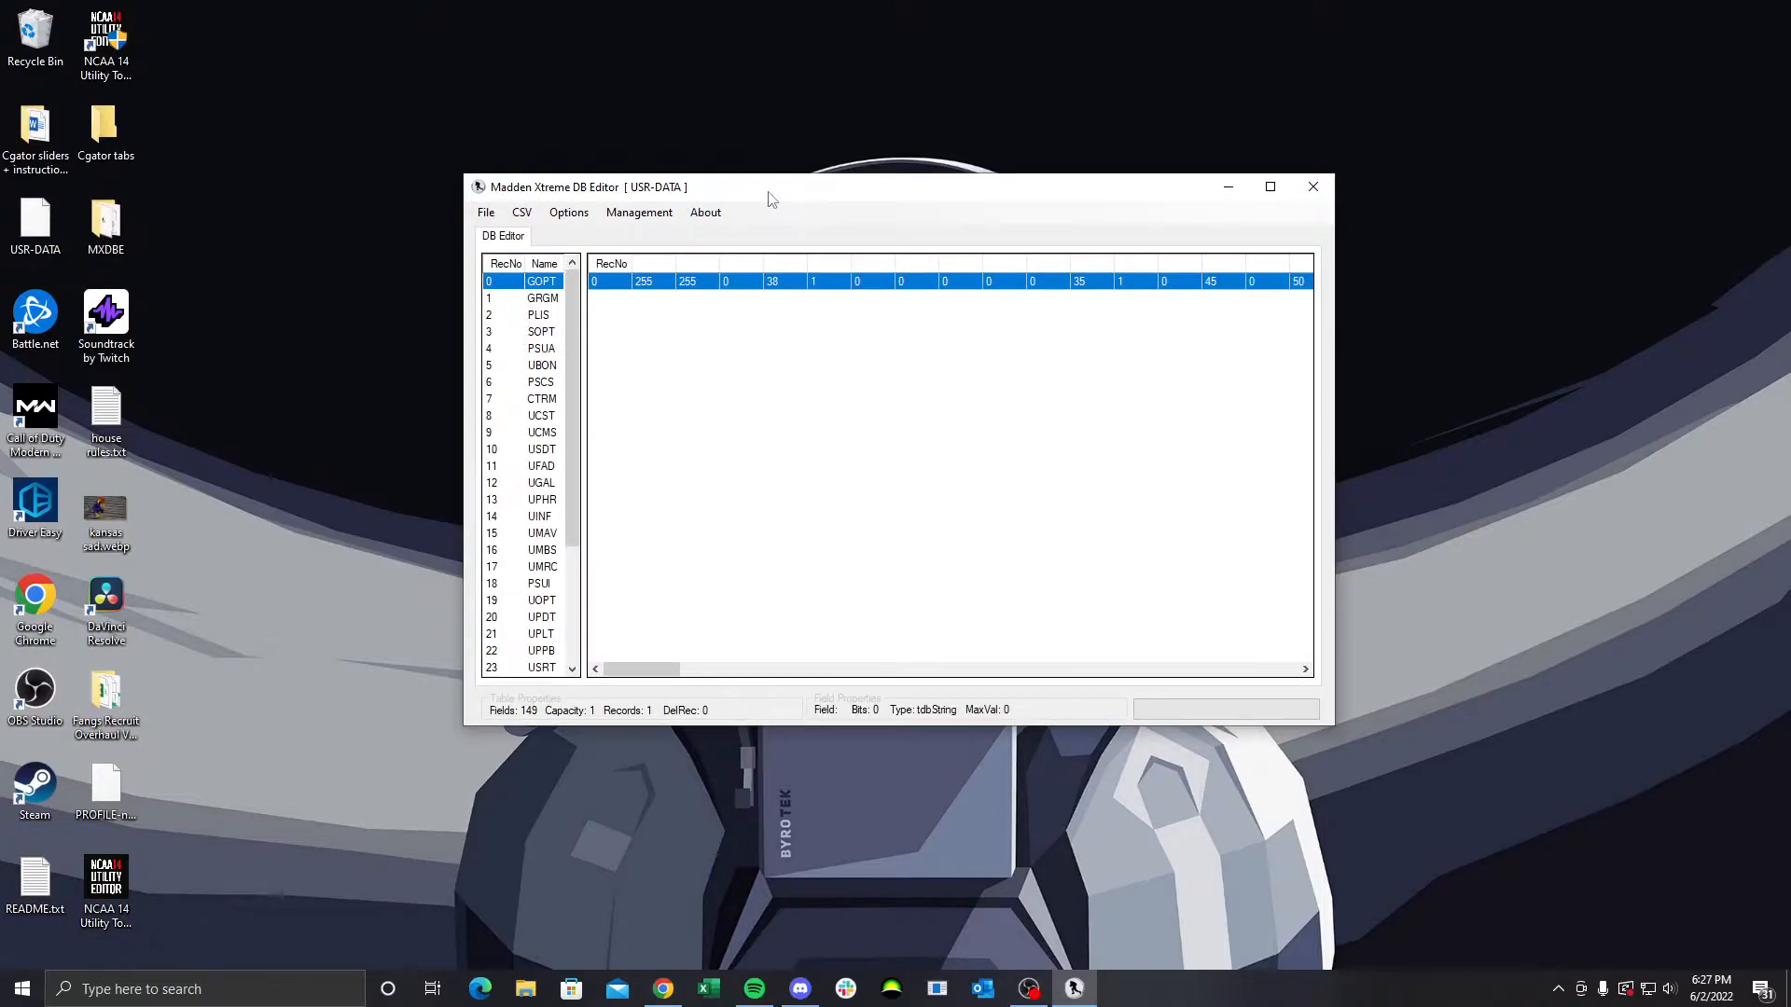
left_click_drag(769, 194, 770, 165)
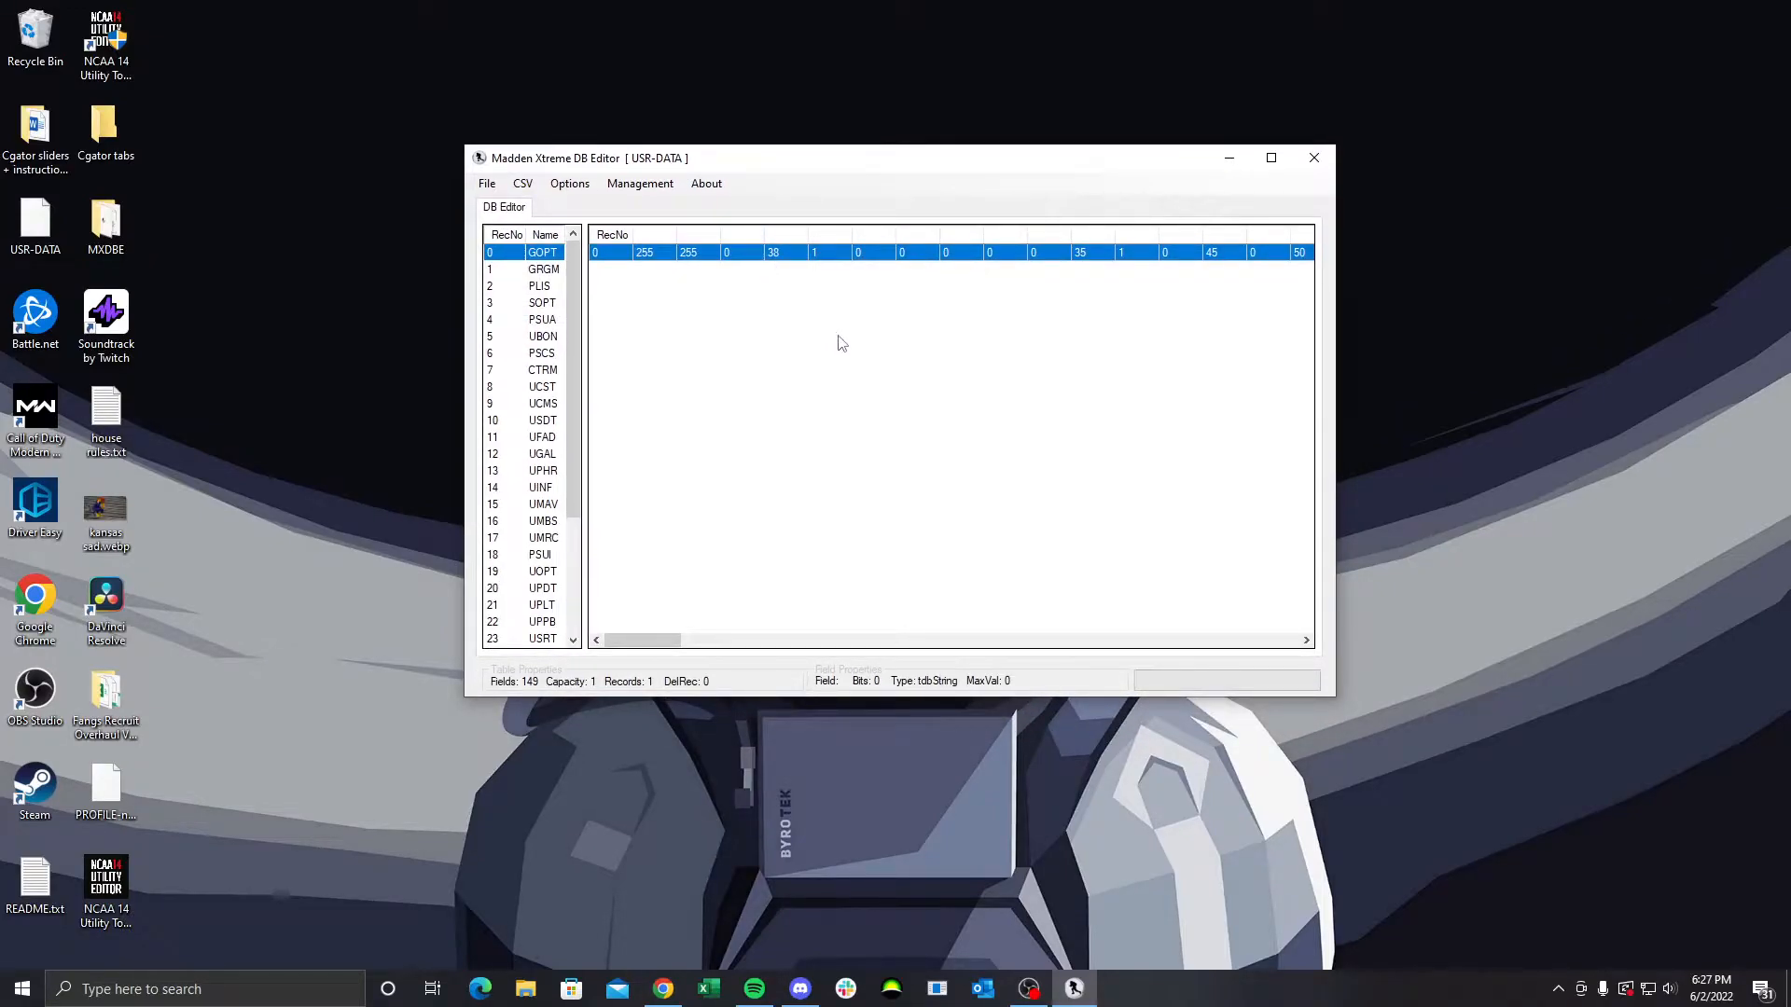
Open Install Instructions.docx from the Cgator sliders folder in Word and enable editing
double_click(36, 130)
double_click(670, 269)
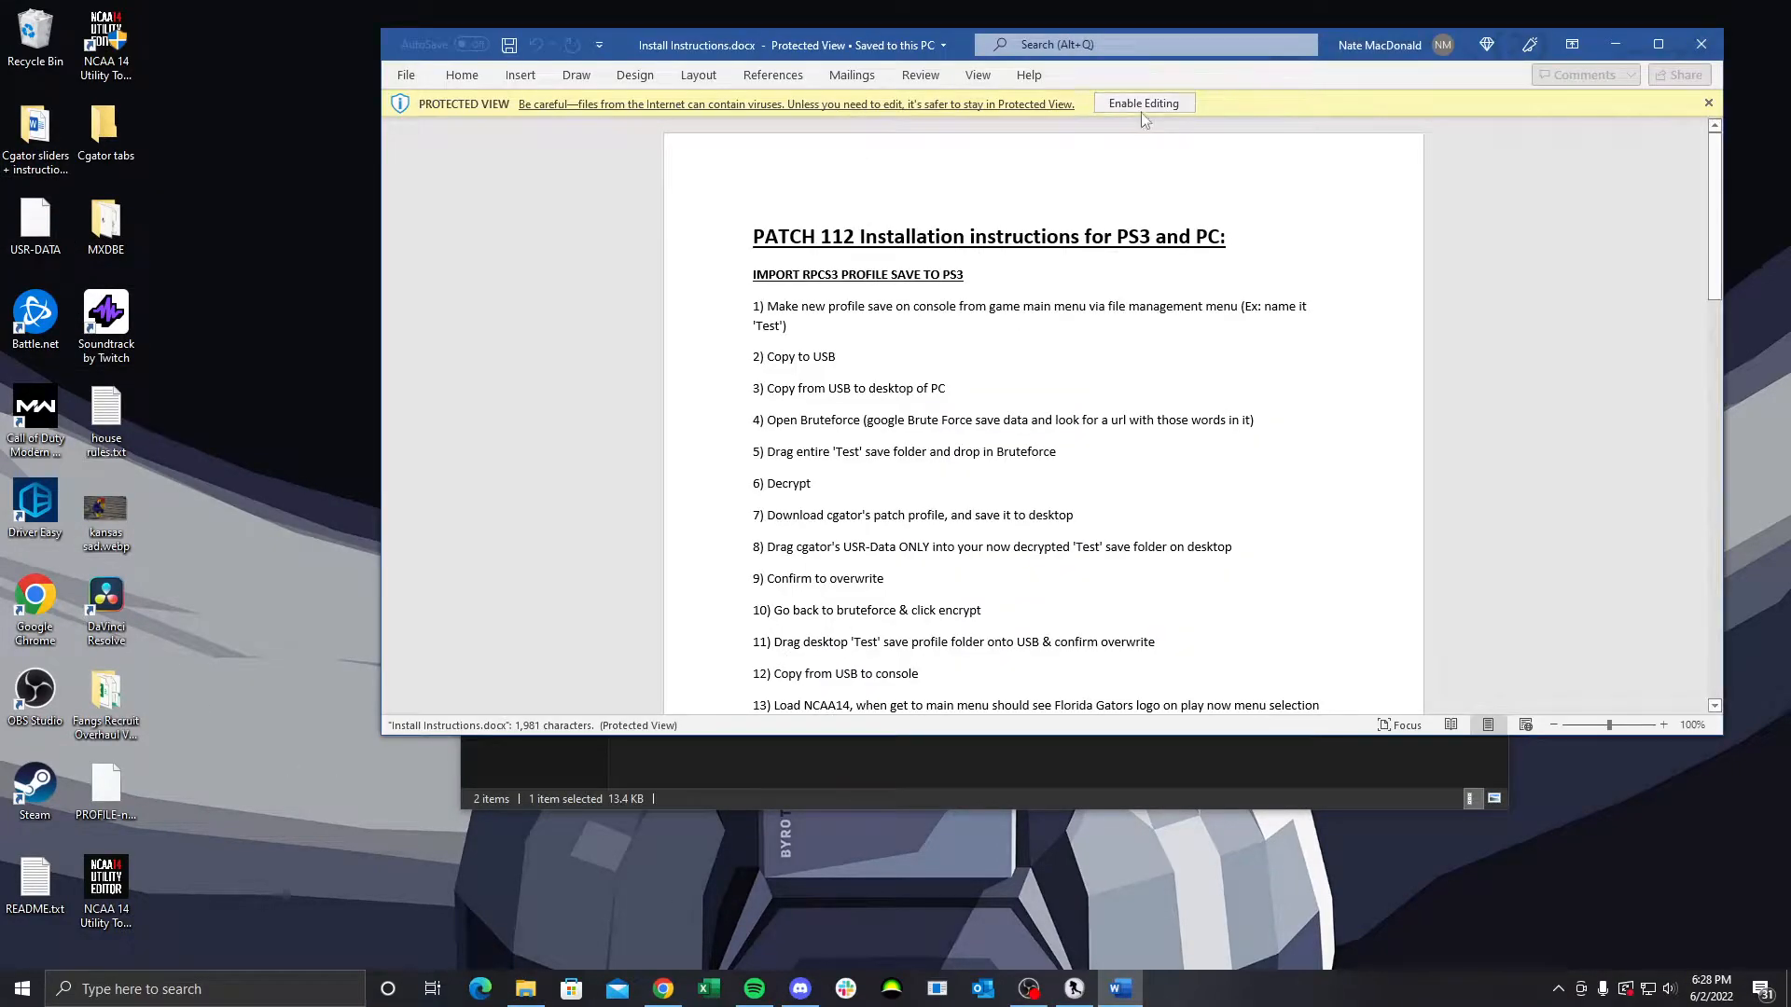
left_click(1143, 103)
left_click_drag(1390, 44, 1632, 155)
left_click_drag(1095, 133, 837, 116)
left_click(1229, 119)
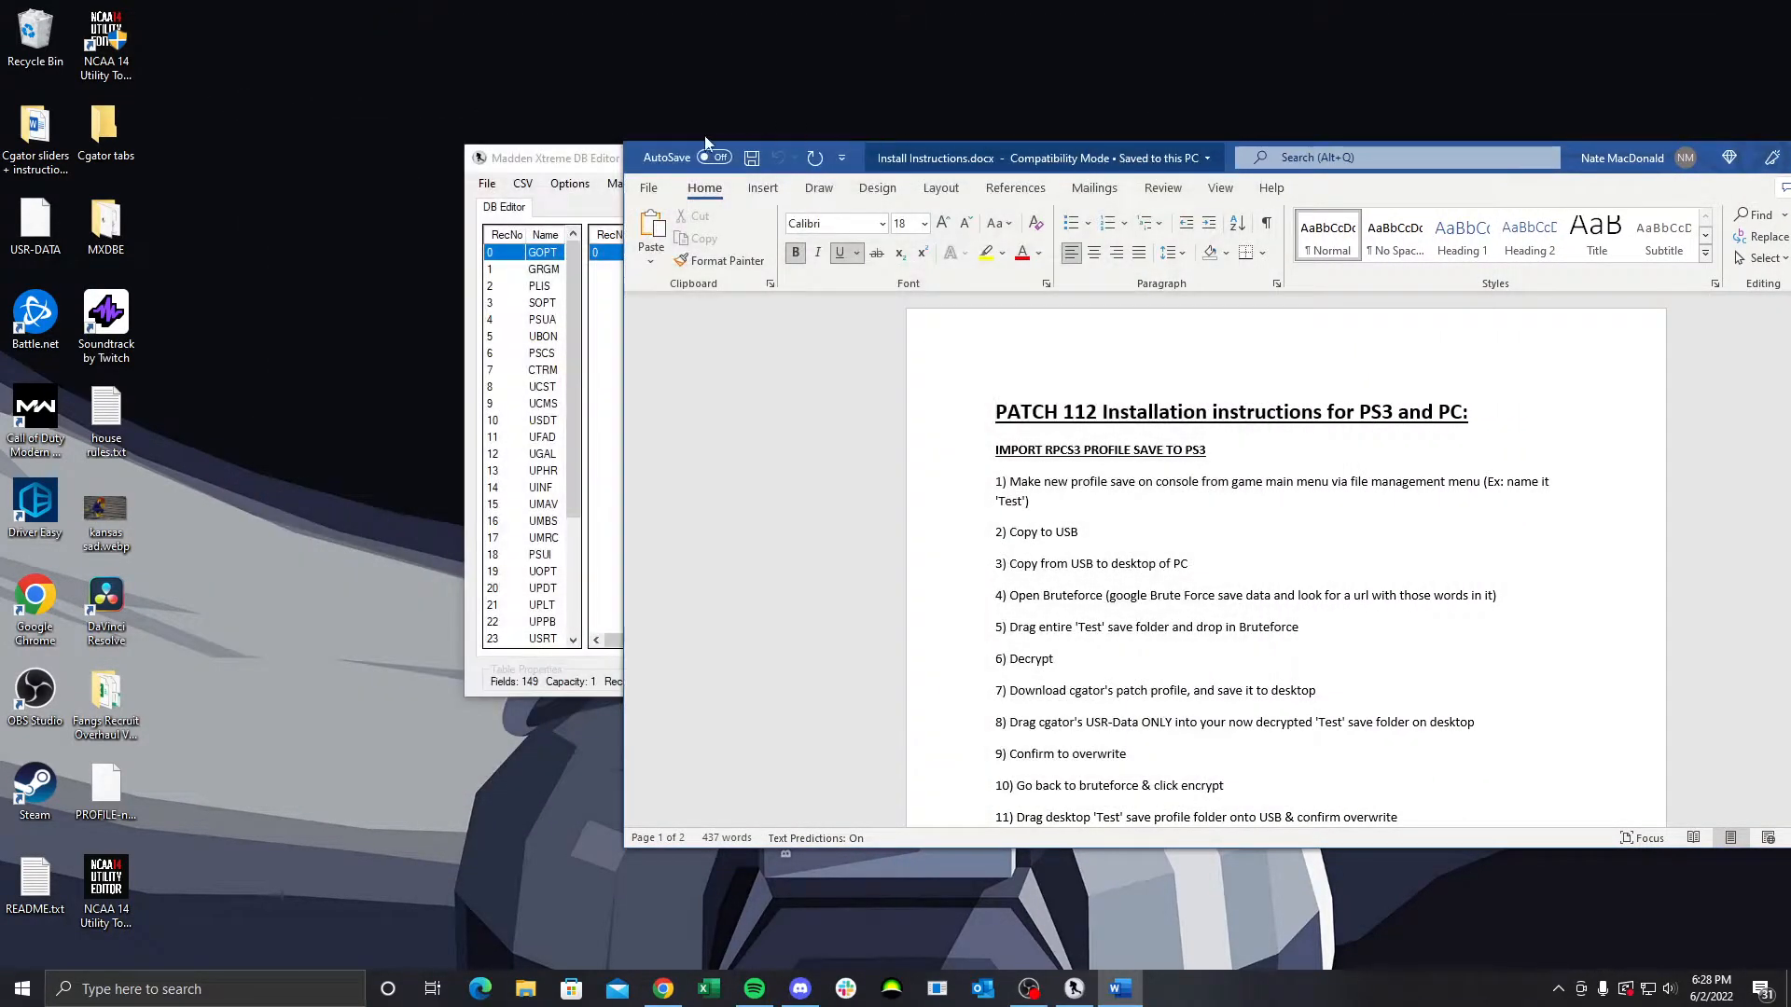
Place the instructions beside the DB editor and find the section on importing the profile to Xbox 360
left_click_drag(589, 161, 312, 110)
left_click_drag(1215, 149, 1364, 44)
scroll(1376, 328, "down", 10)
scroll(1376, 329, "down", 4)
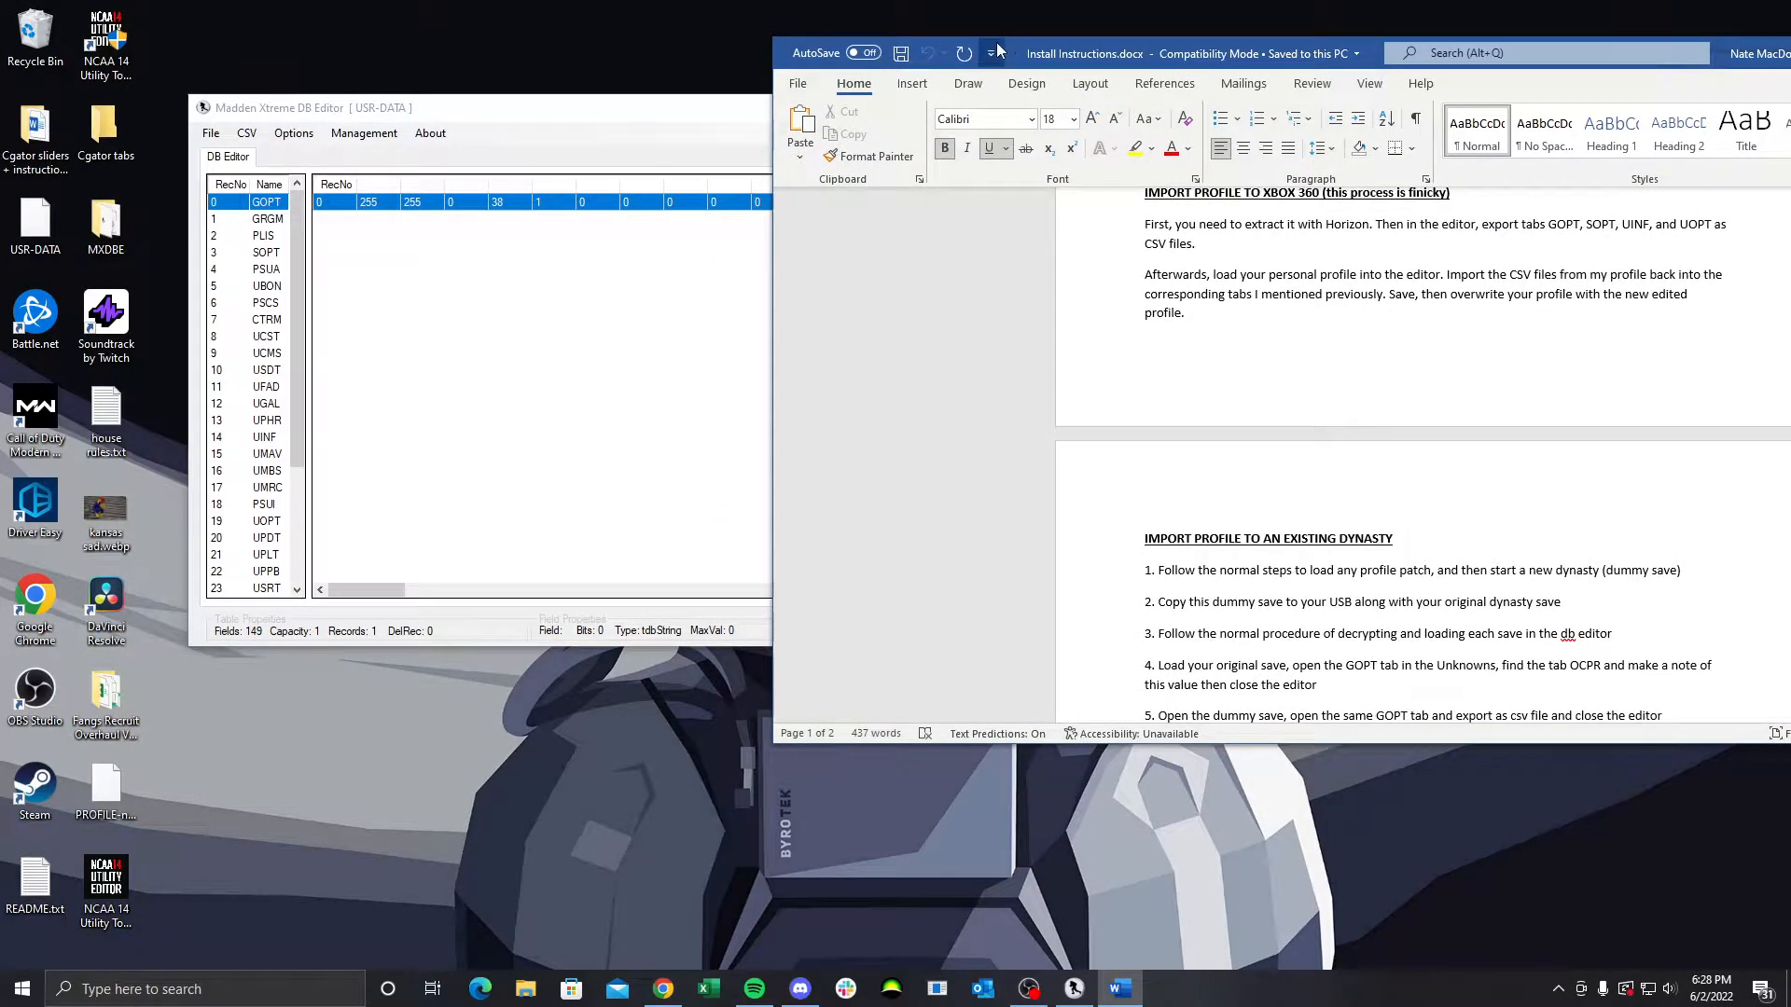
left_click_drag(1009, 39, 1202, 84)
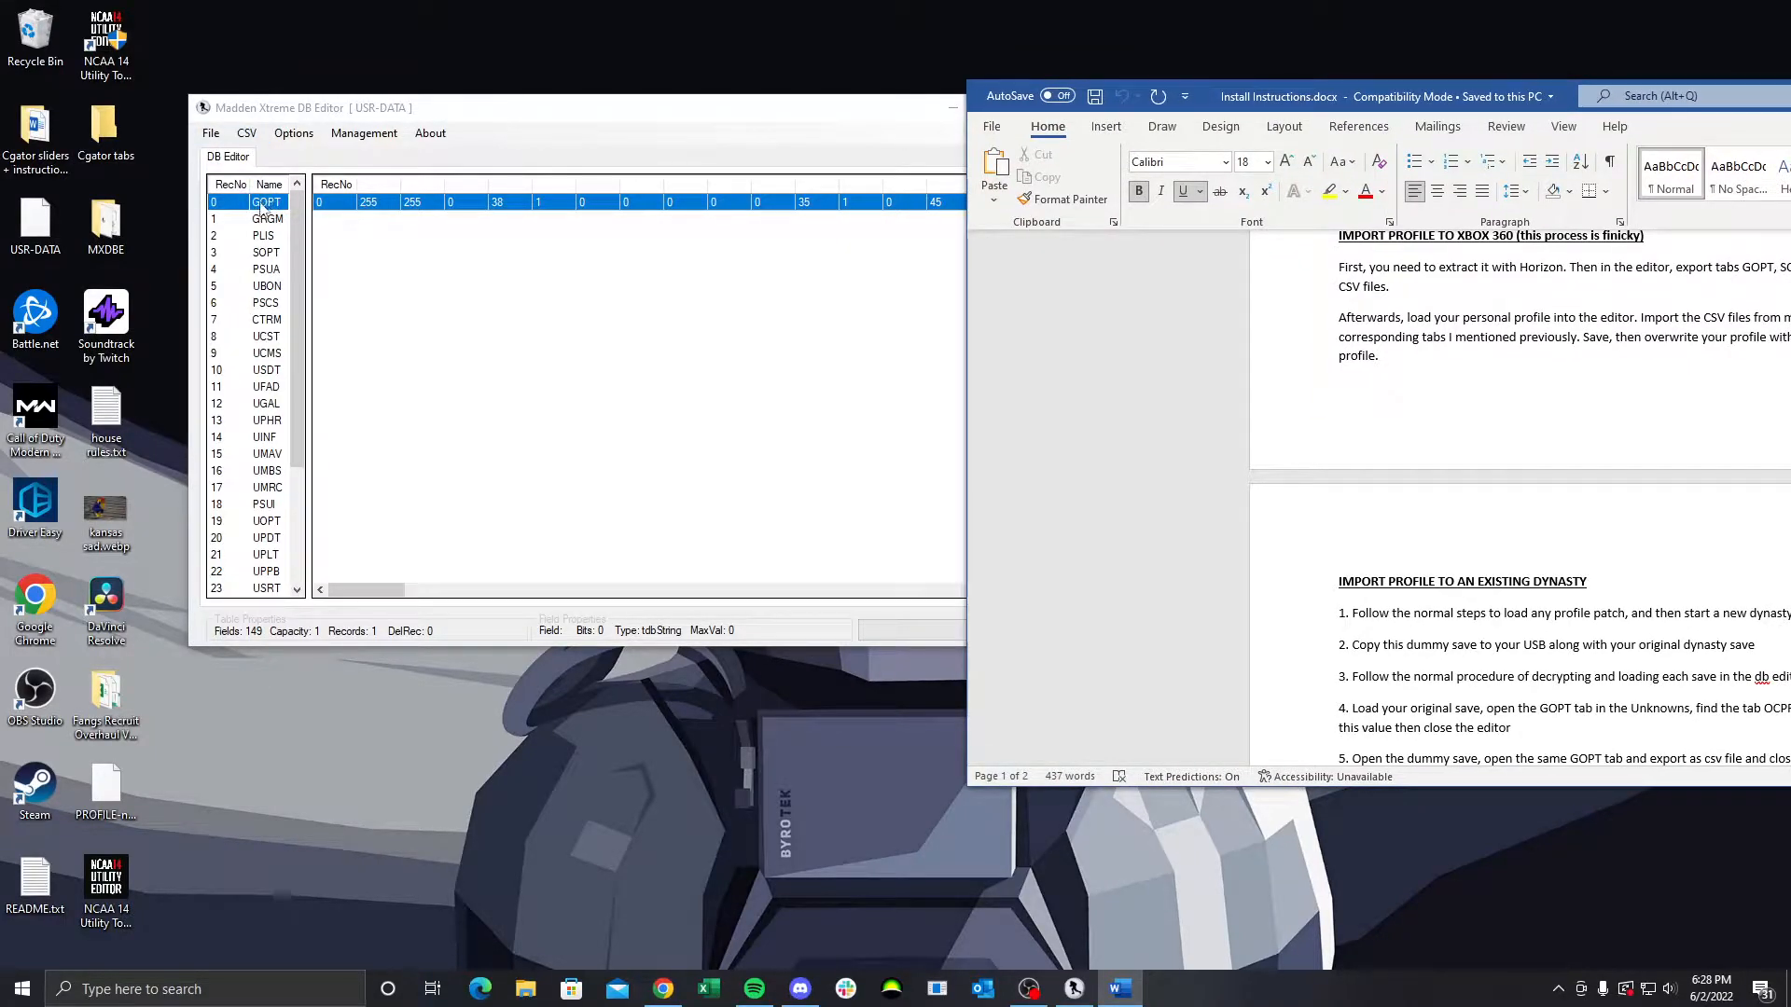
left_click(517, 118)
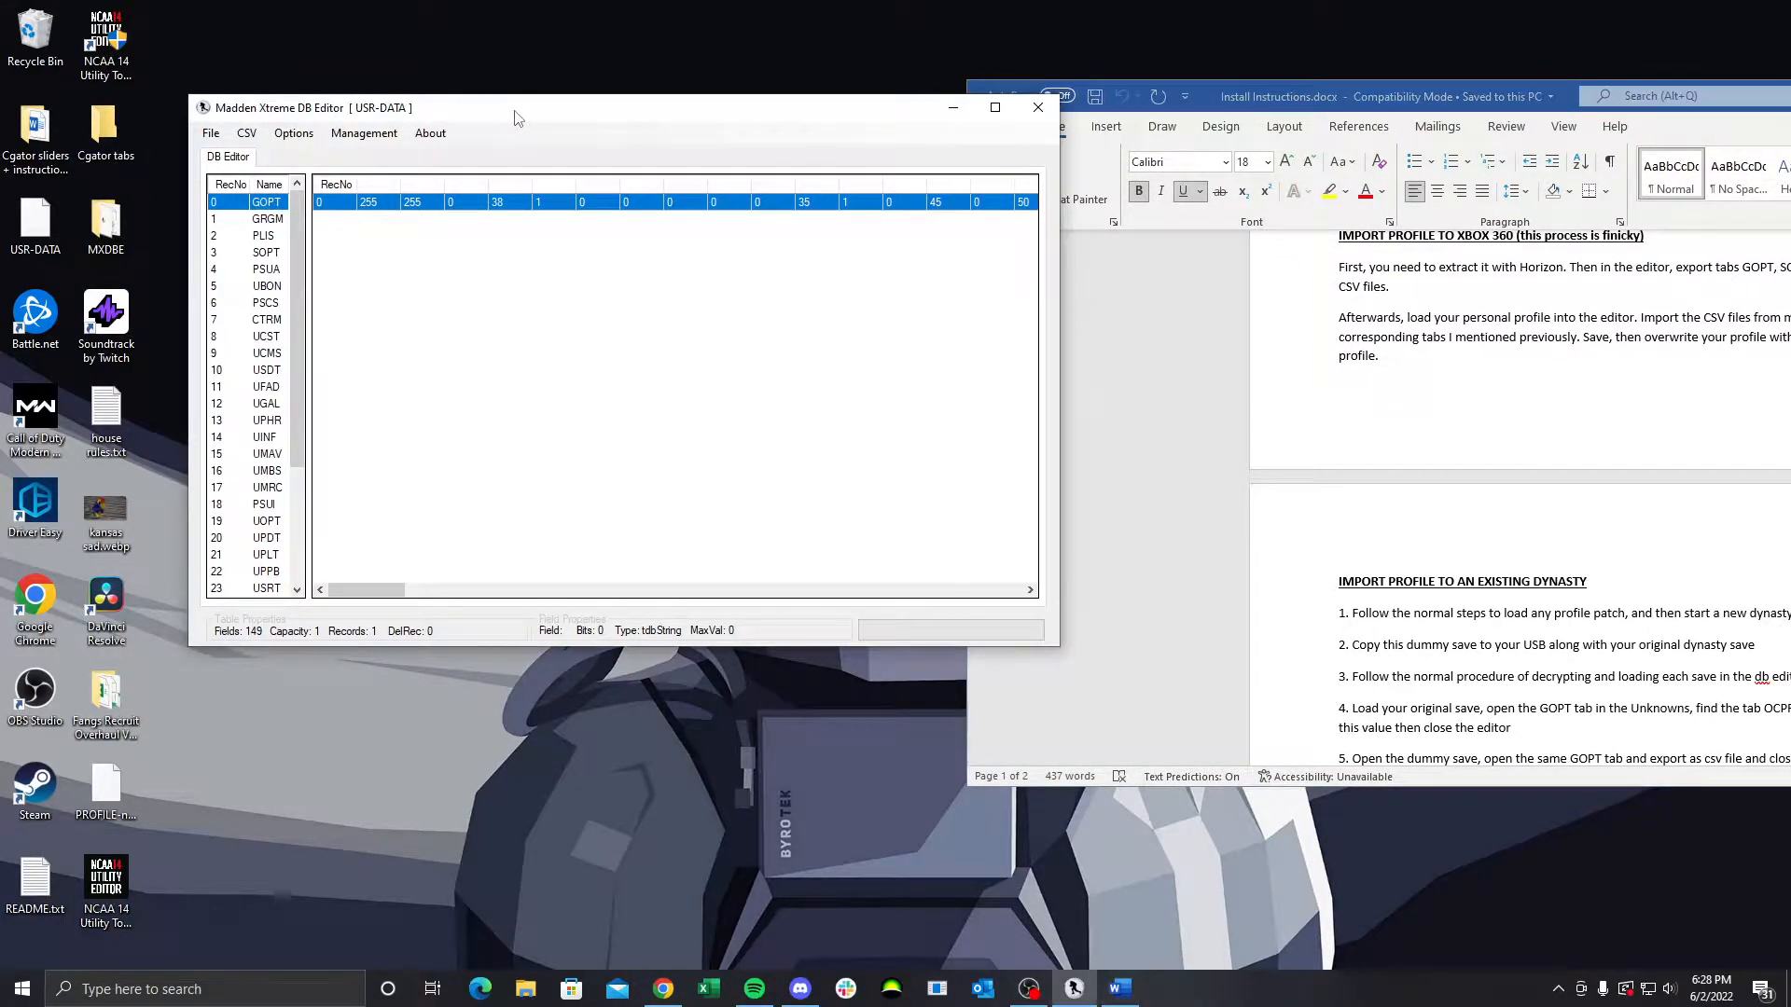
left_click(260, 136)
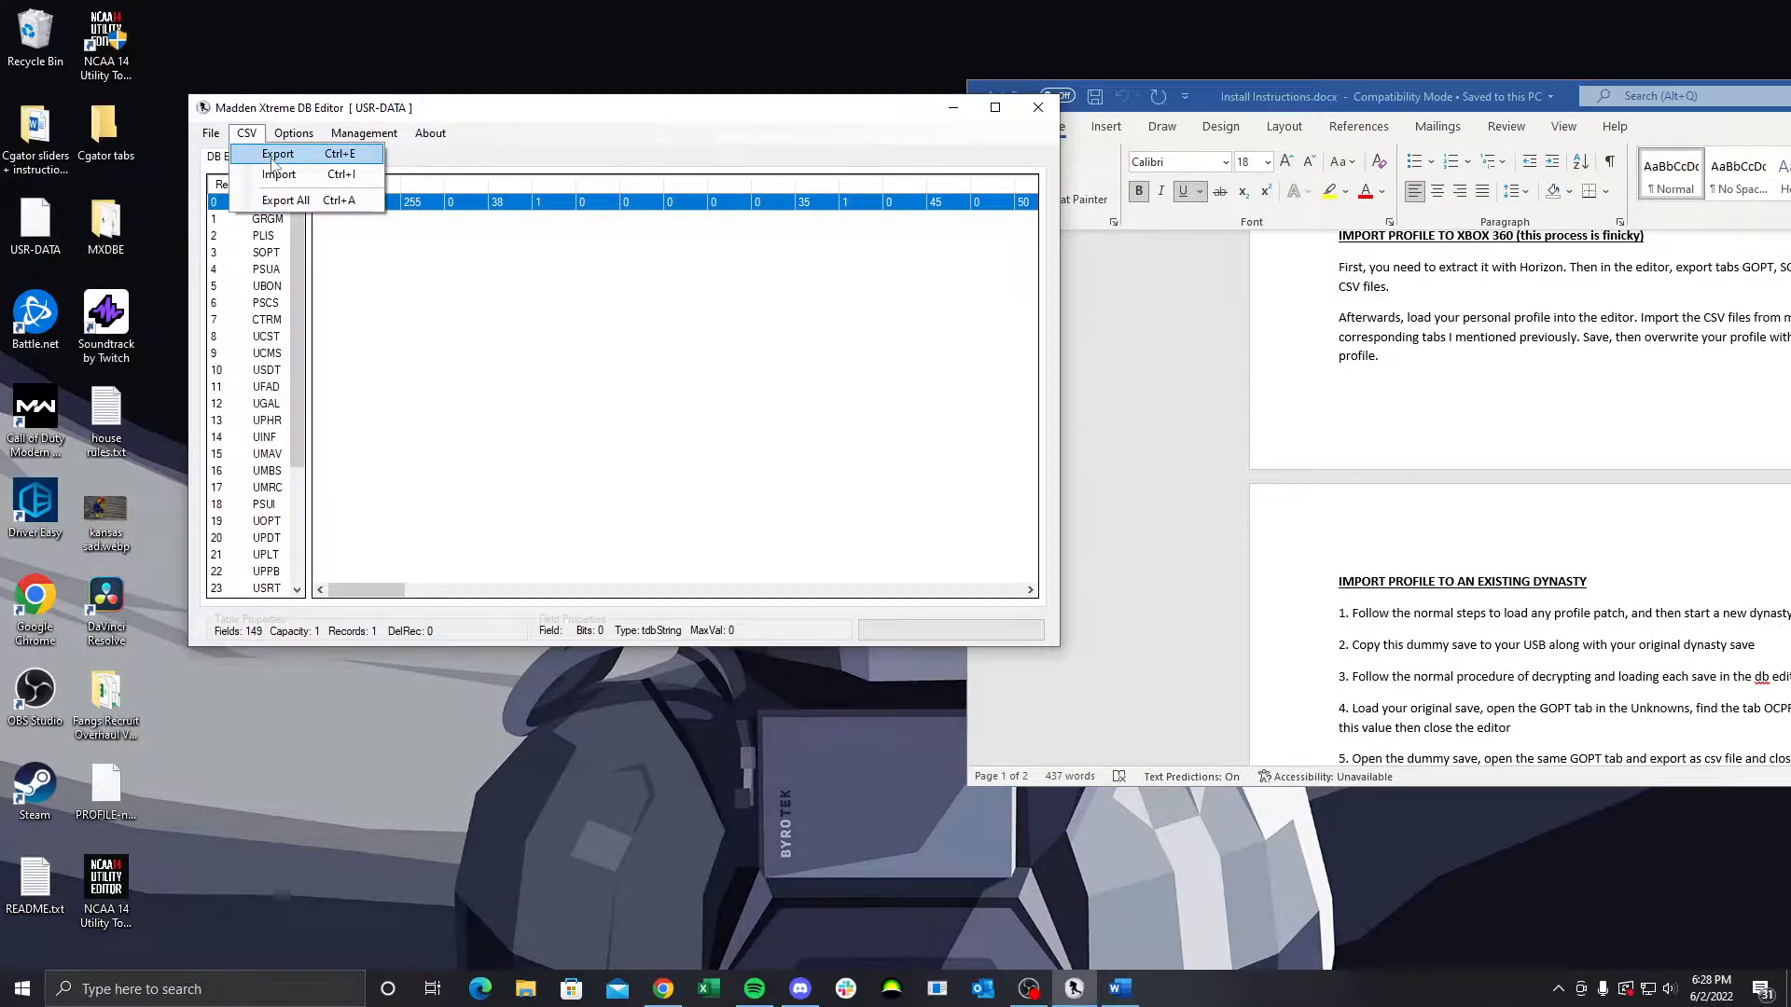
left_click(273, 161)
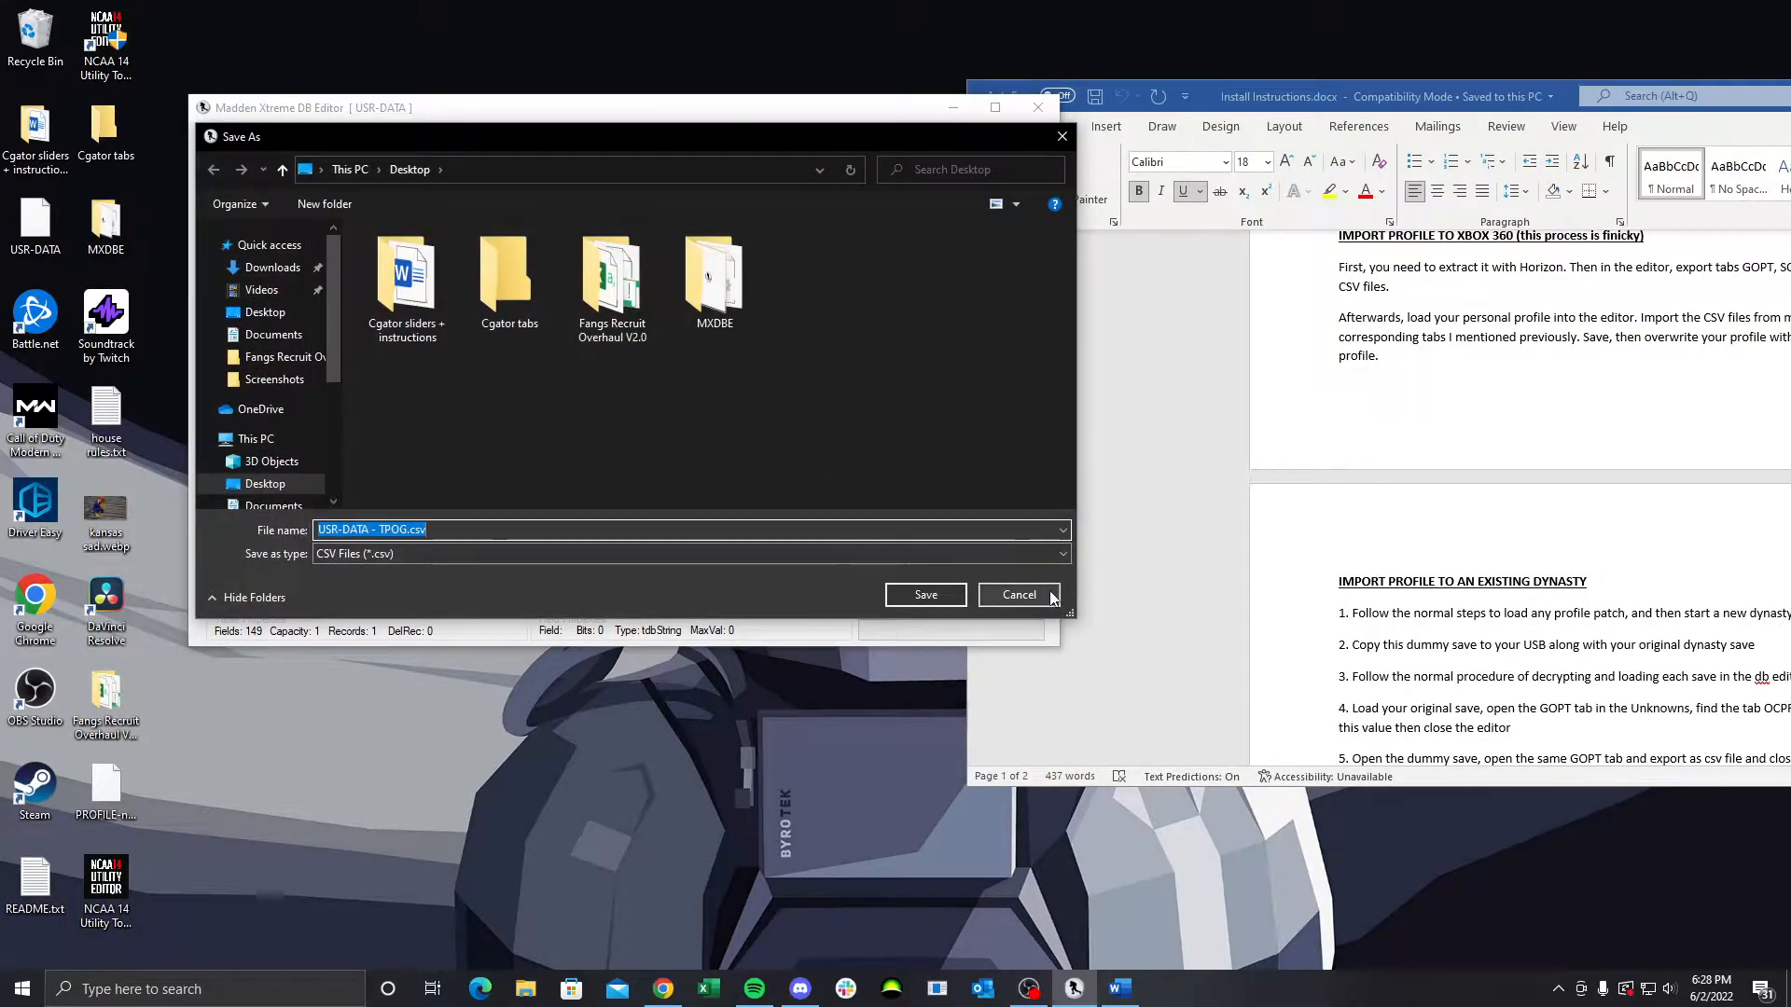
left_click(1007, 598)
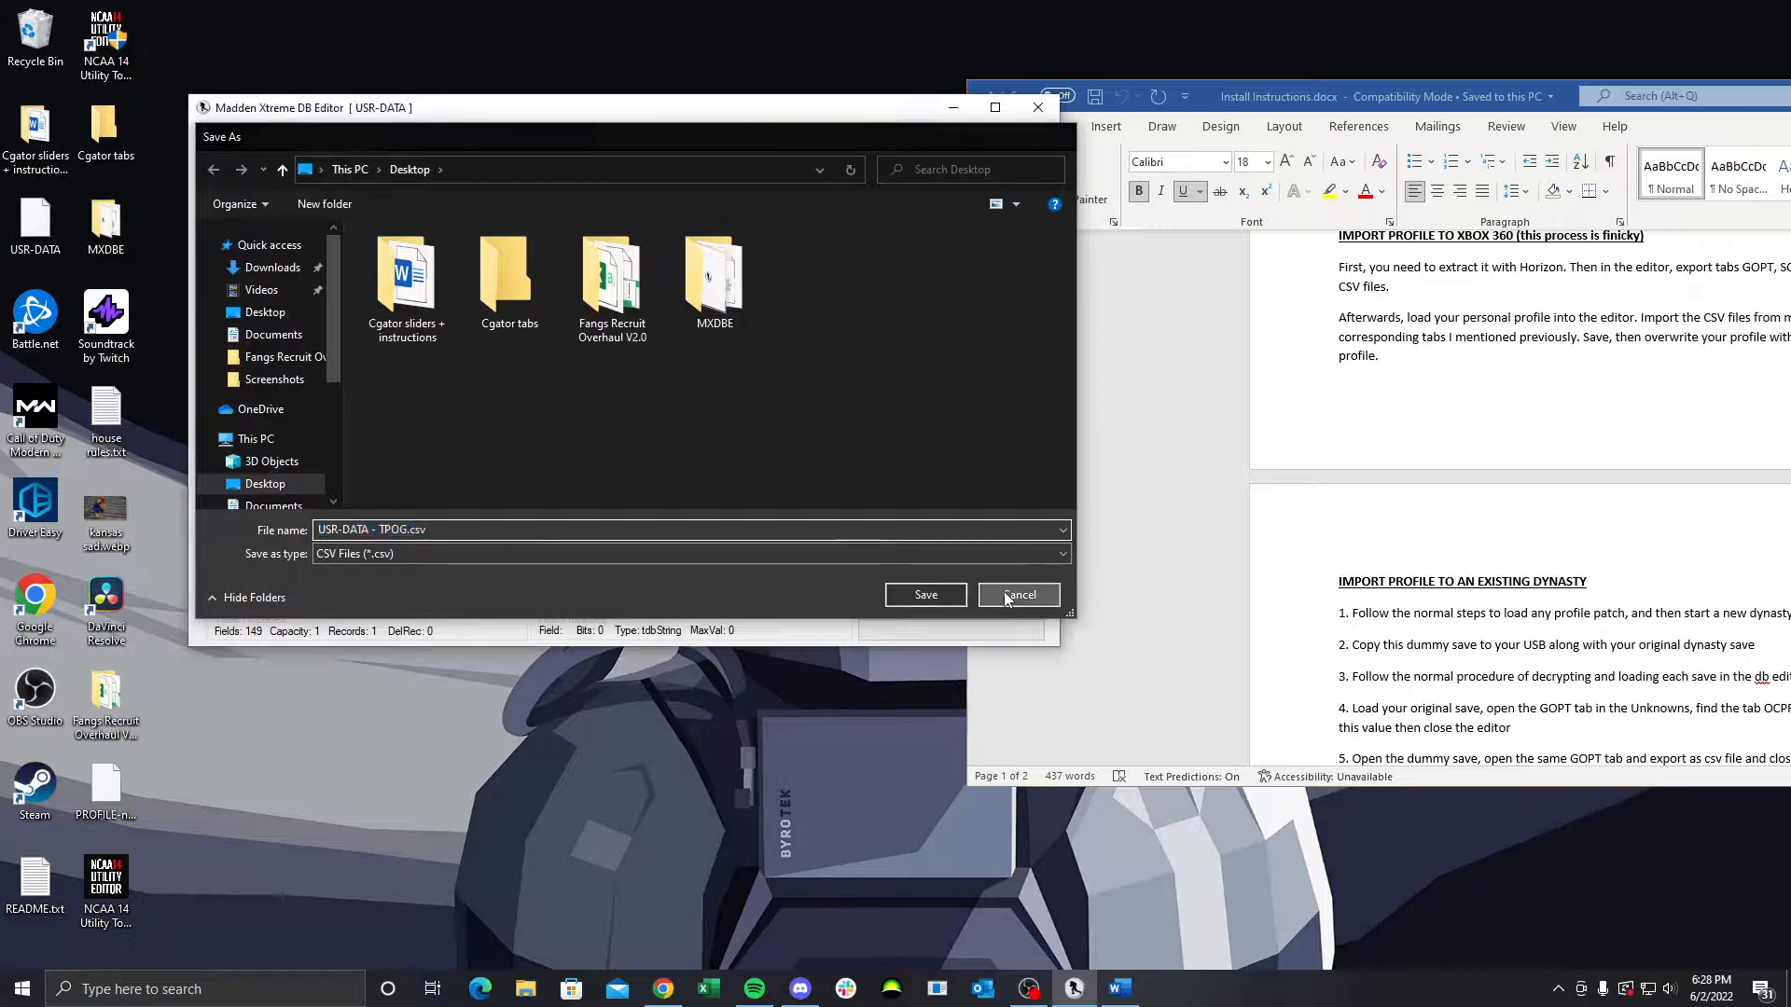
Reload the GOPT table by switching to GRGM and back, and arrange the editor beside the Xbox 360 import instructions
left_click(264, 219)
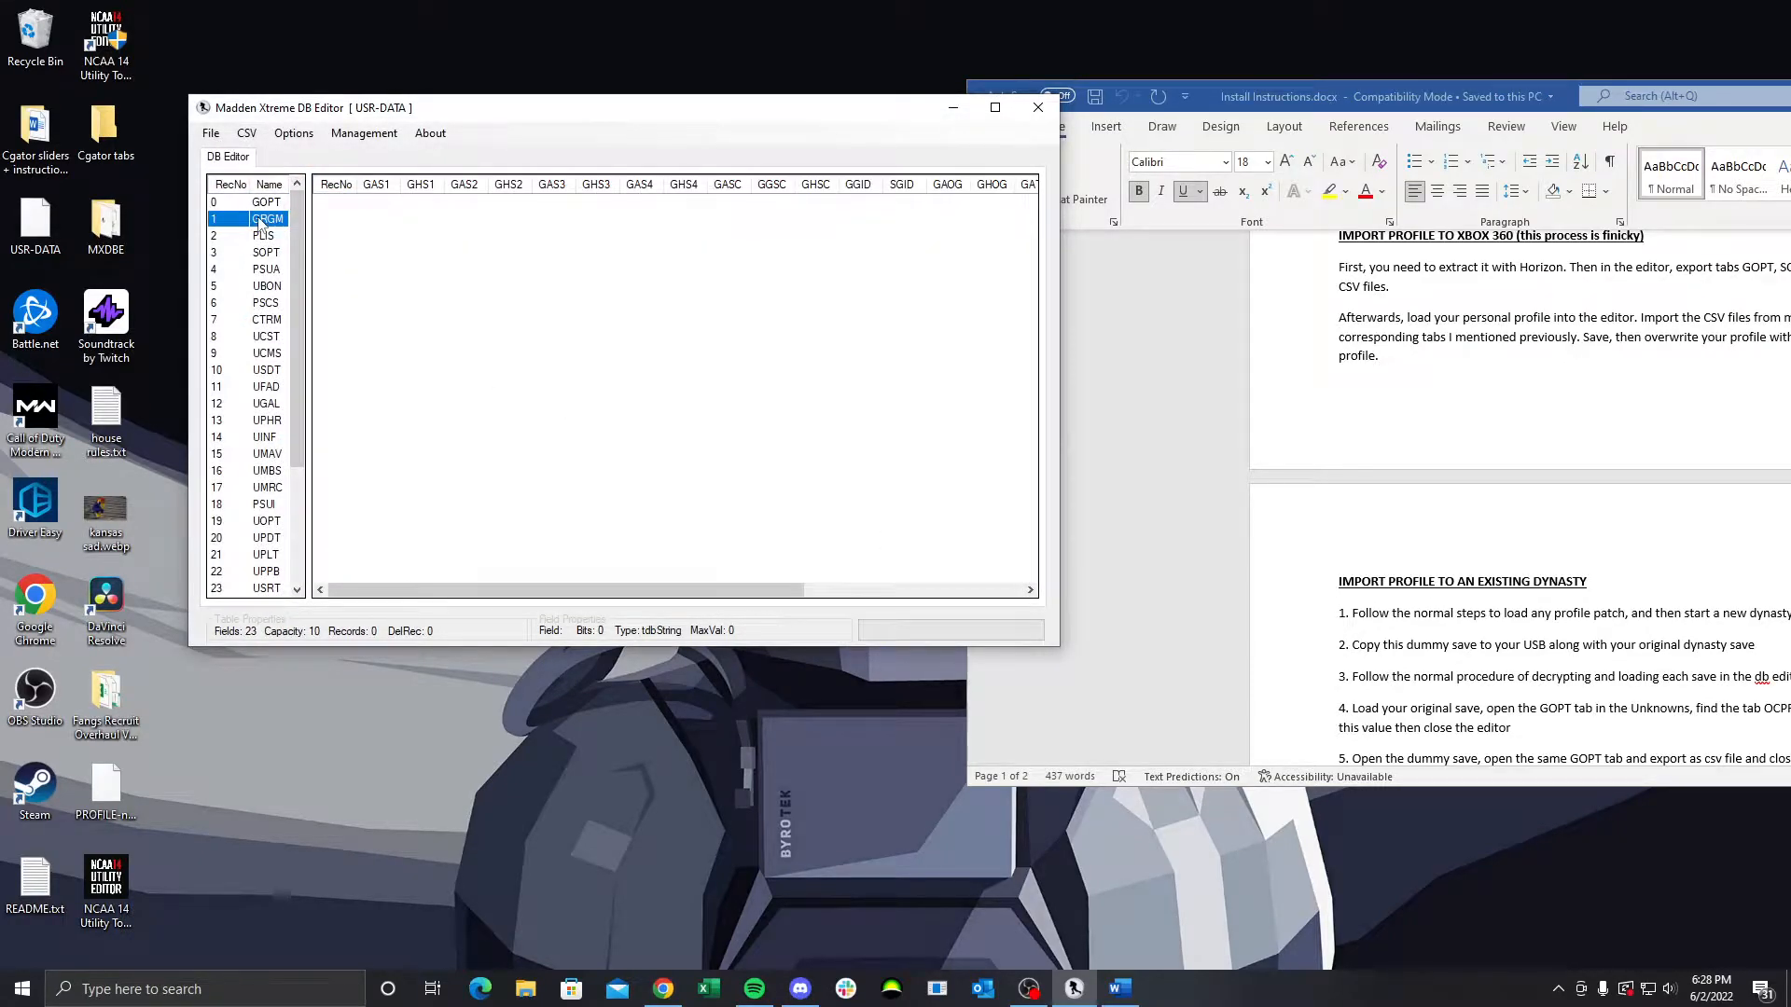
left_click(264, 203)
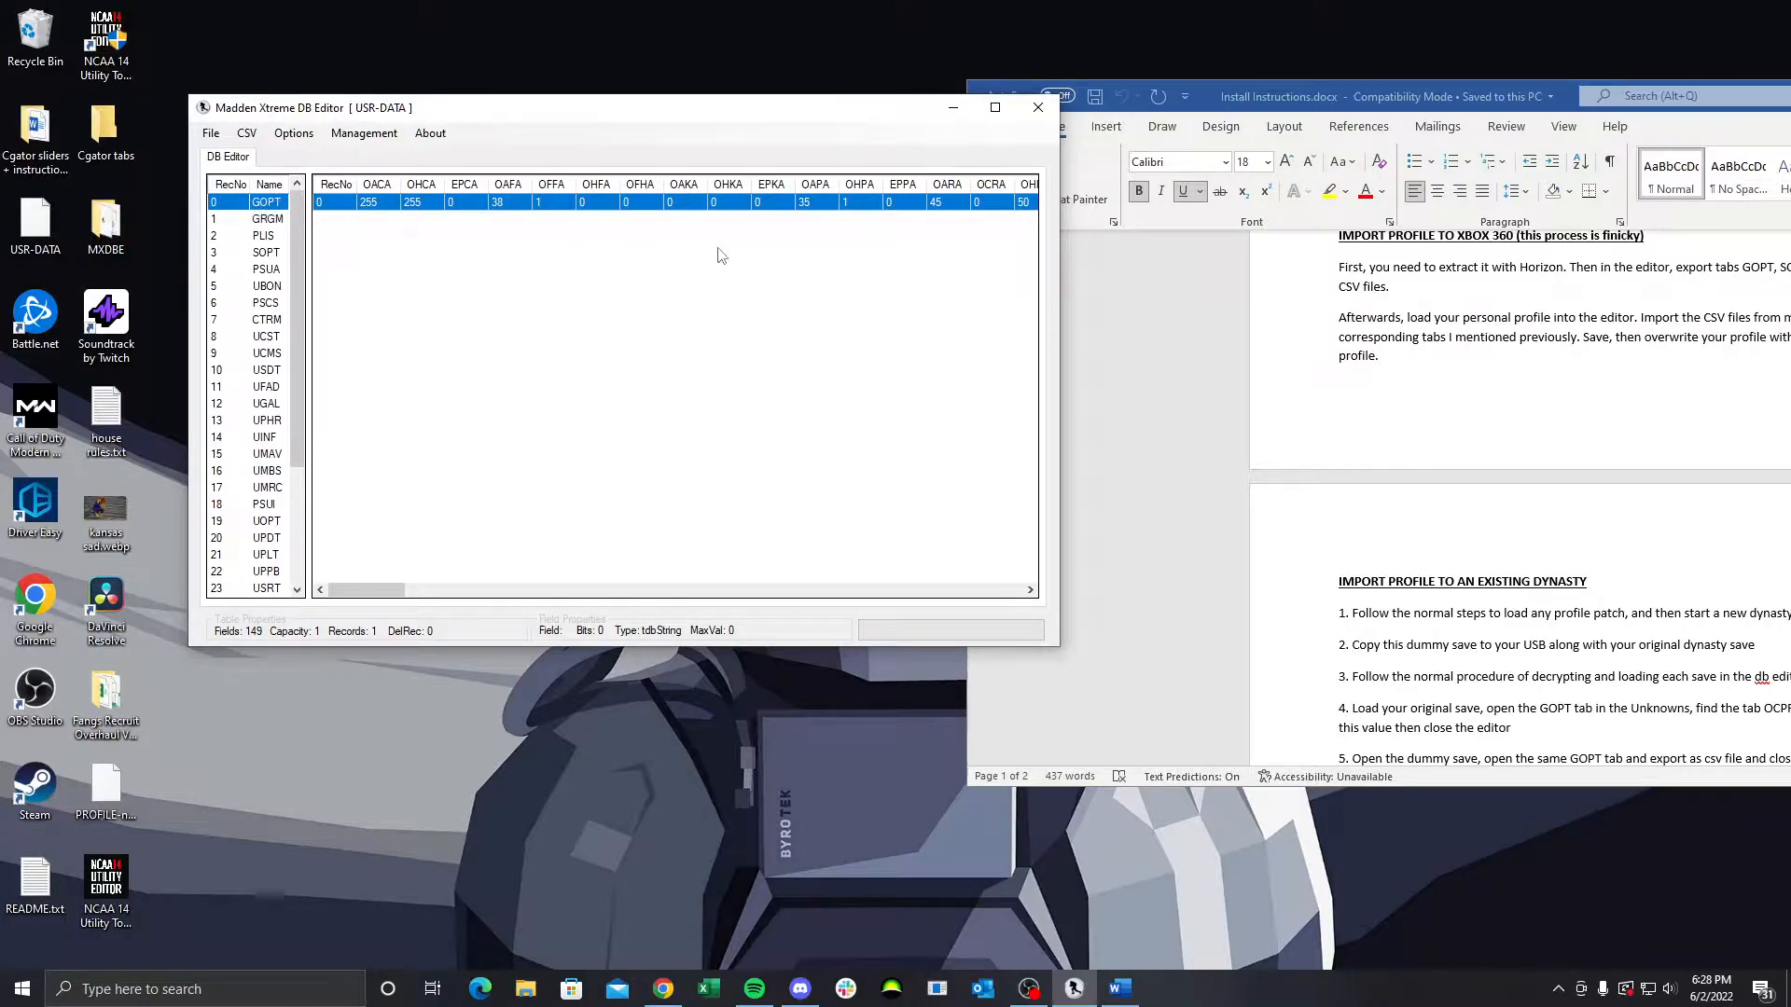
left_click_drag(1256, 87, 1140, 69)
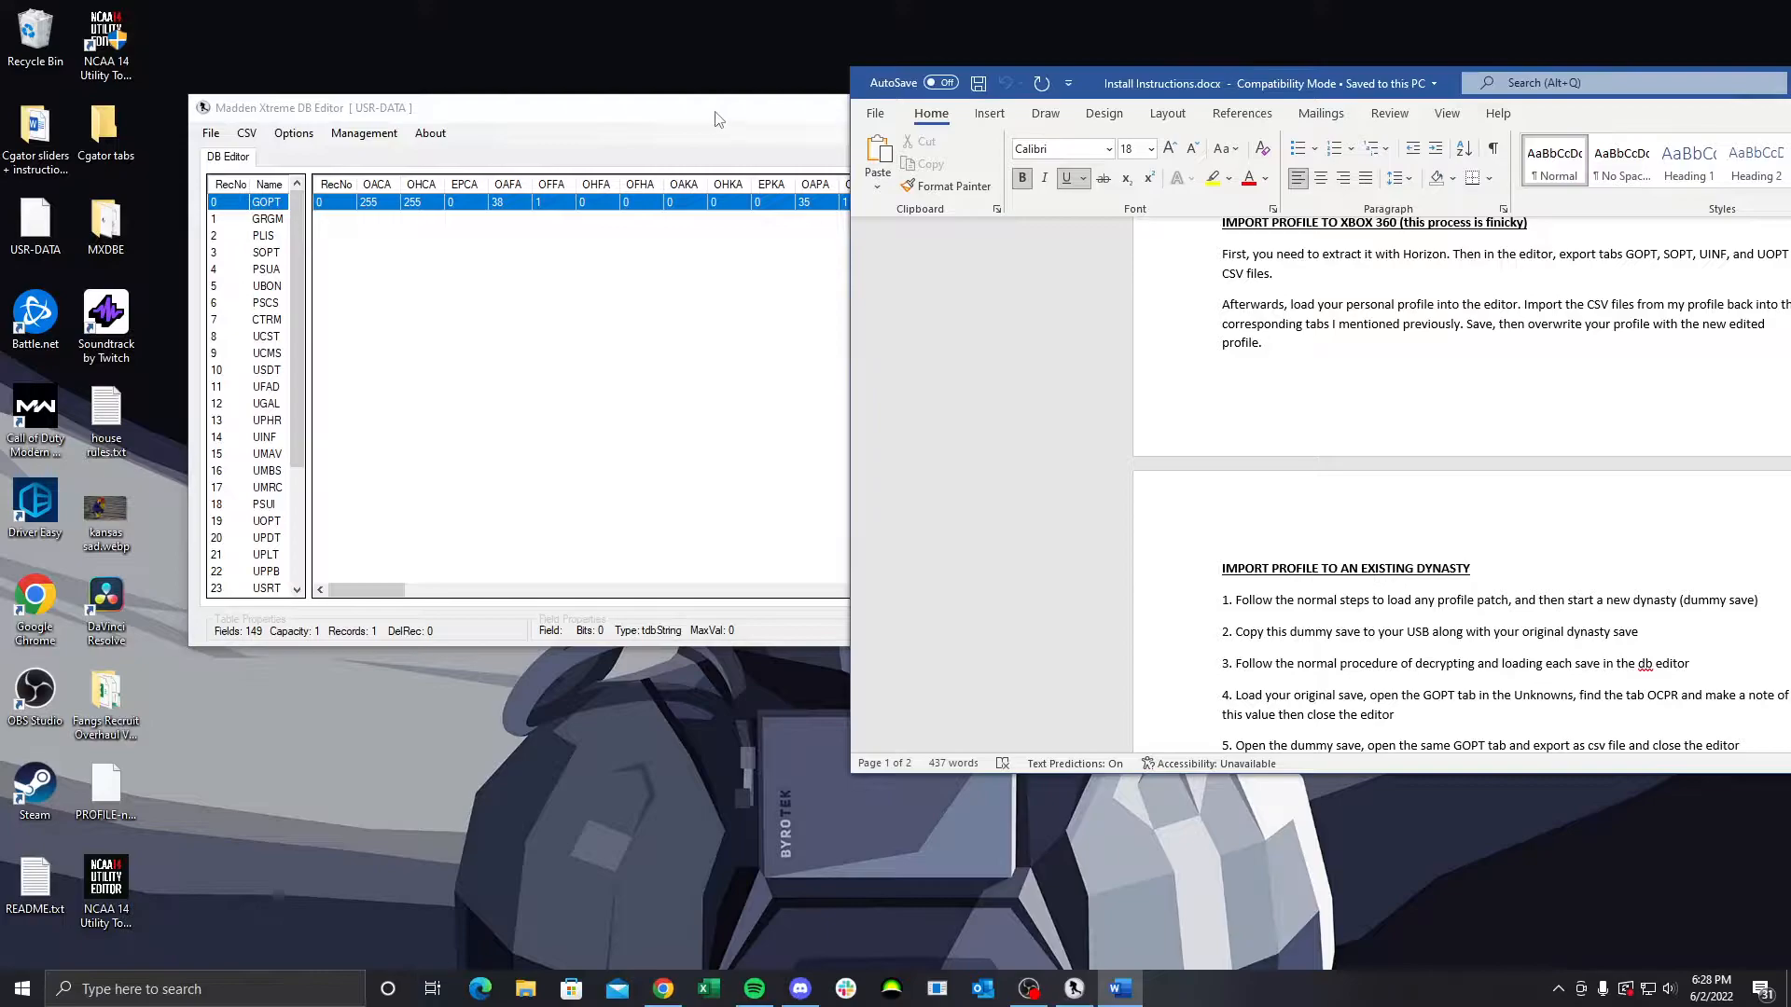
left_click_drag(717, 121, 499, 111)
left_click(1073, 70)
scroll(1363, 505, "down", 1)
scroll(1364, 504, "down", 1)
scroll(1372, 496, "up", 2)
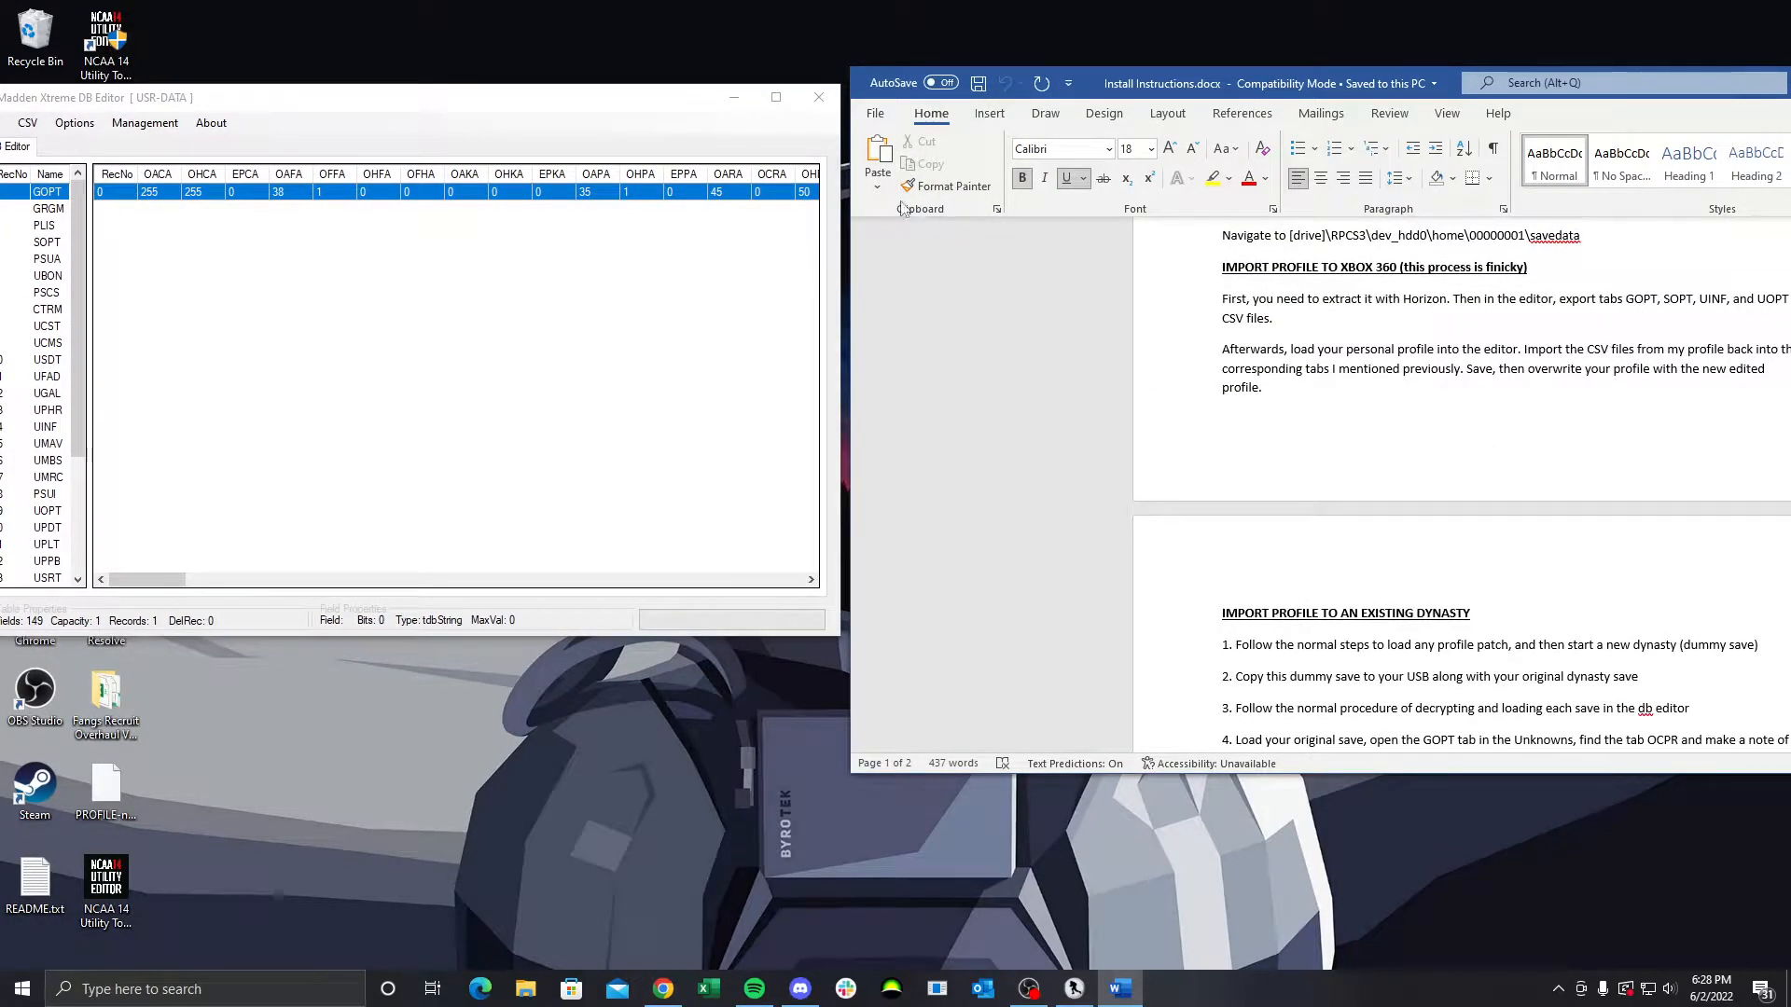
left_click_drag(336, 103, 399, 91)
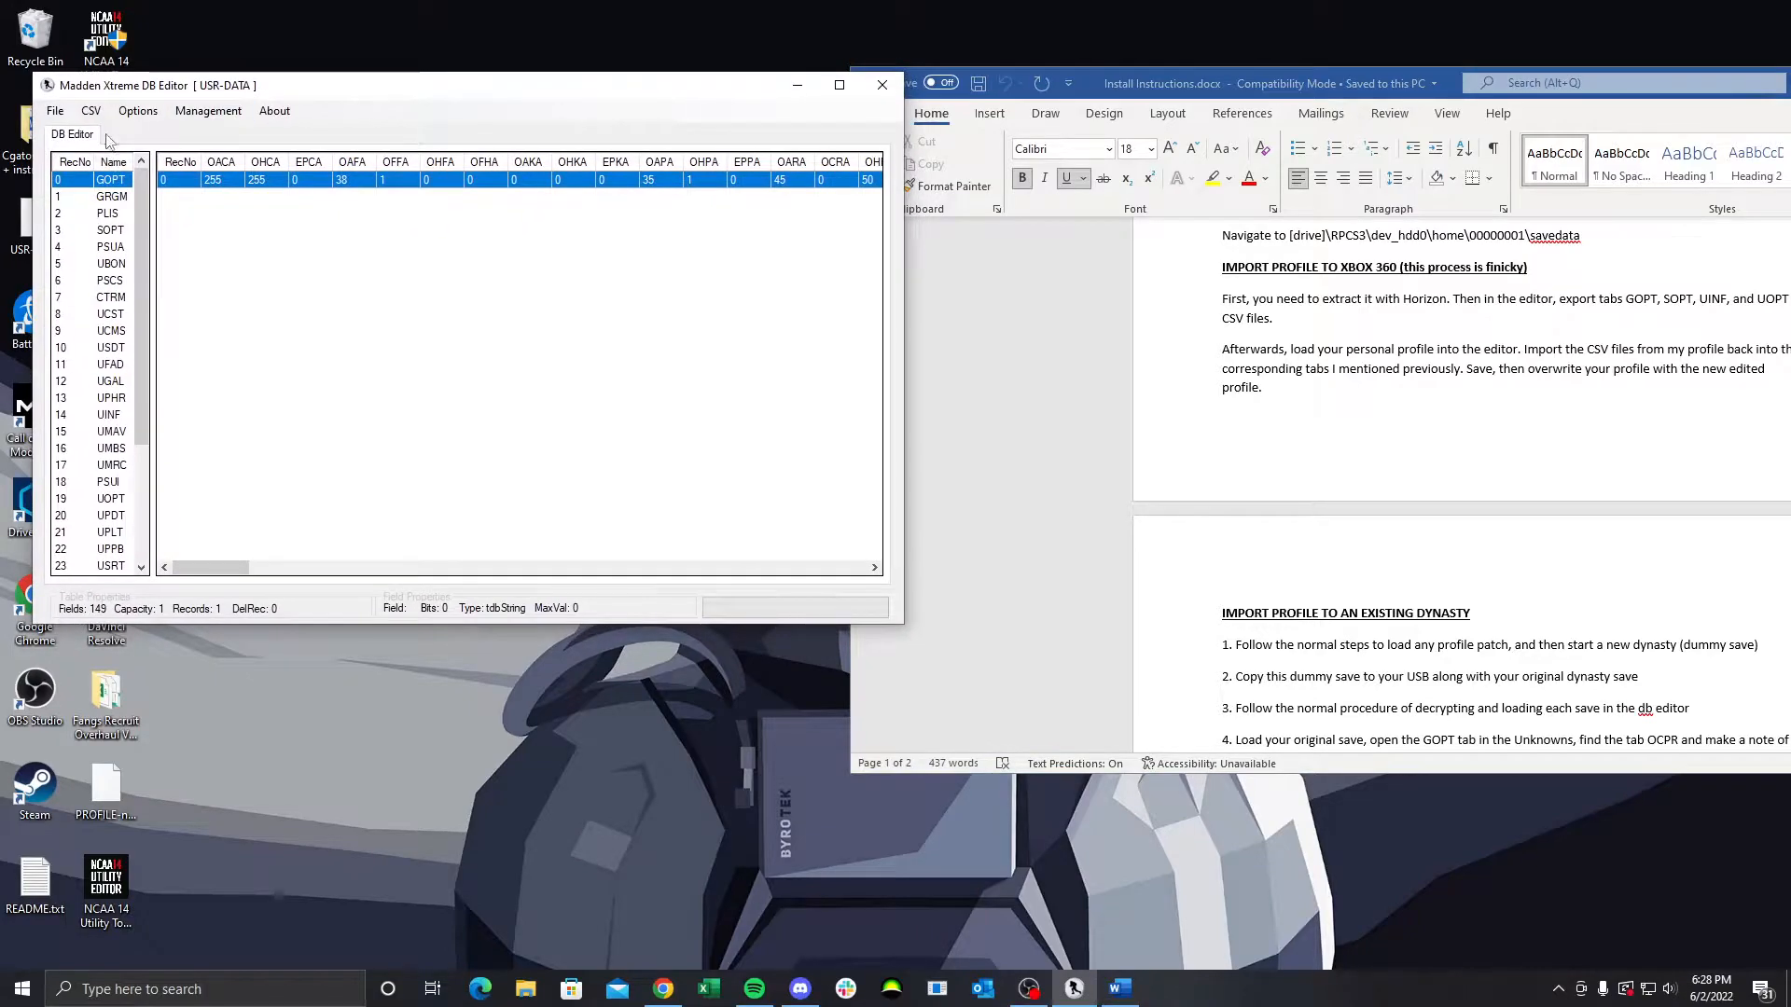
left_click_drag(751, 80, 718, 69)
Export the GOPT table as USR-DATA - GOPT.csv into the desktop's Cgator tabs folder
left_click(58, 100)
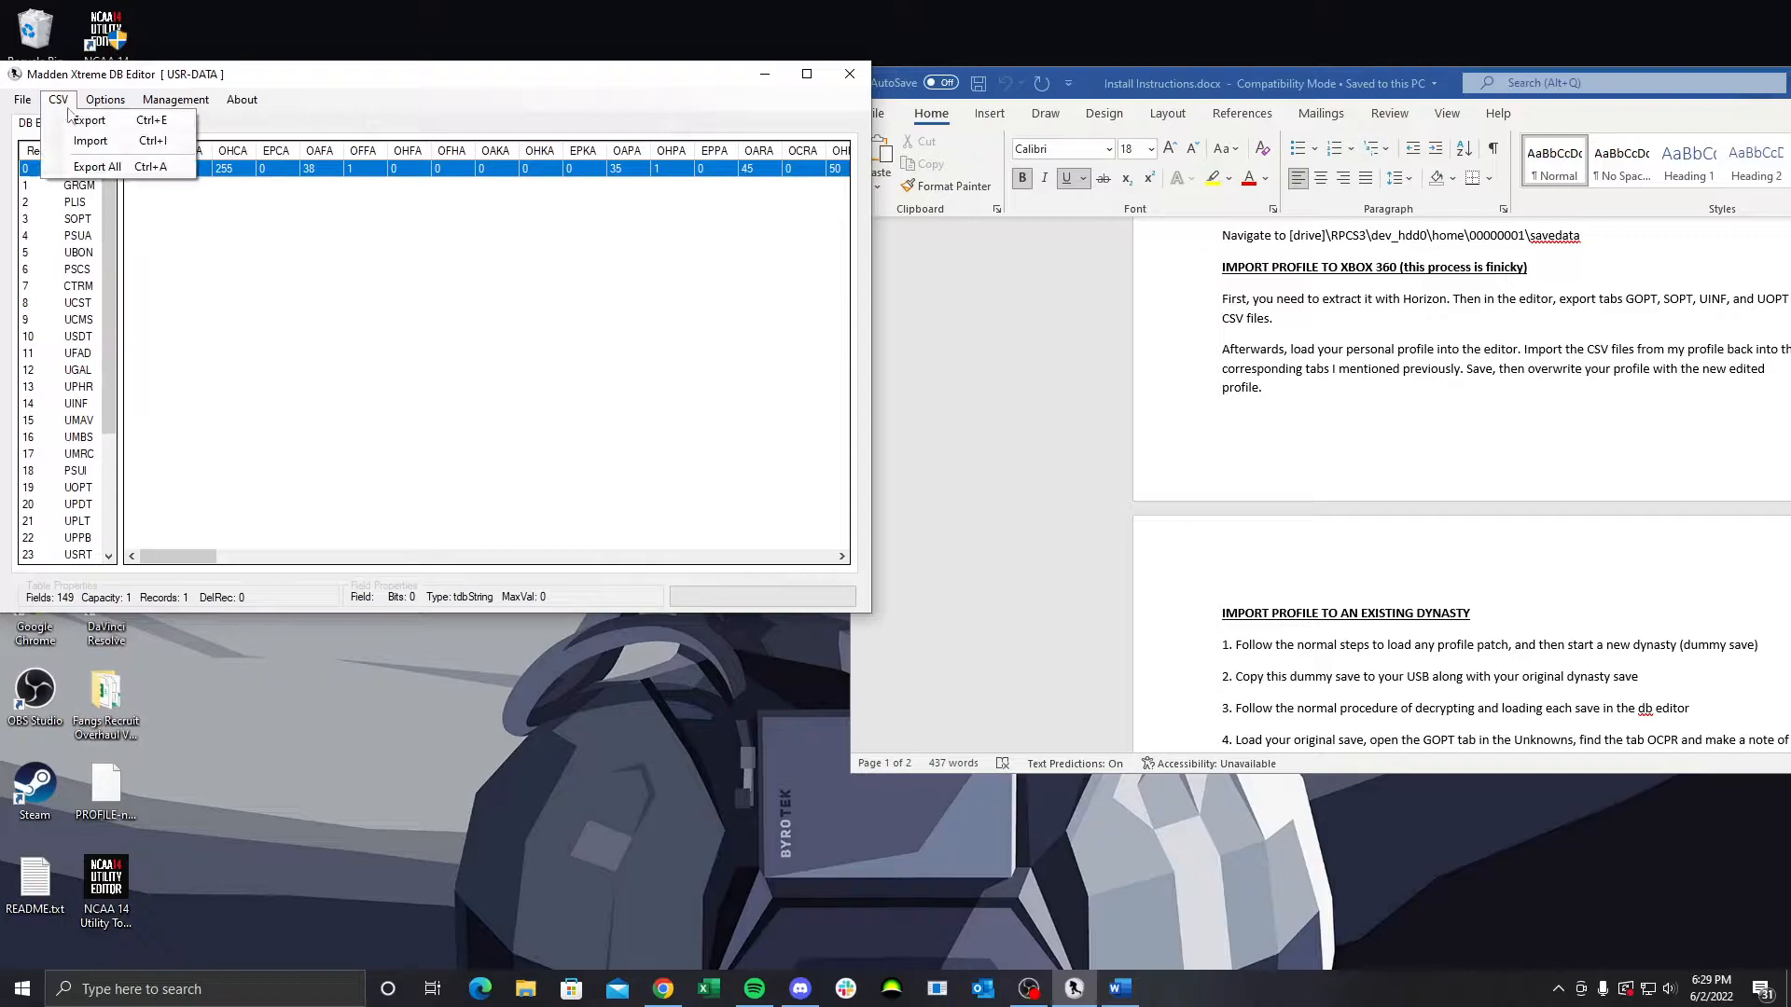
left_click(94, 120)
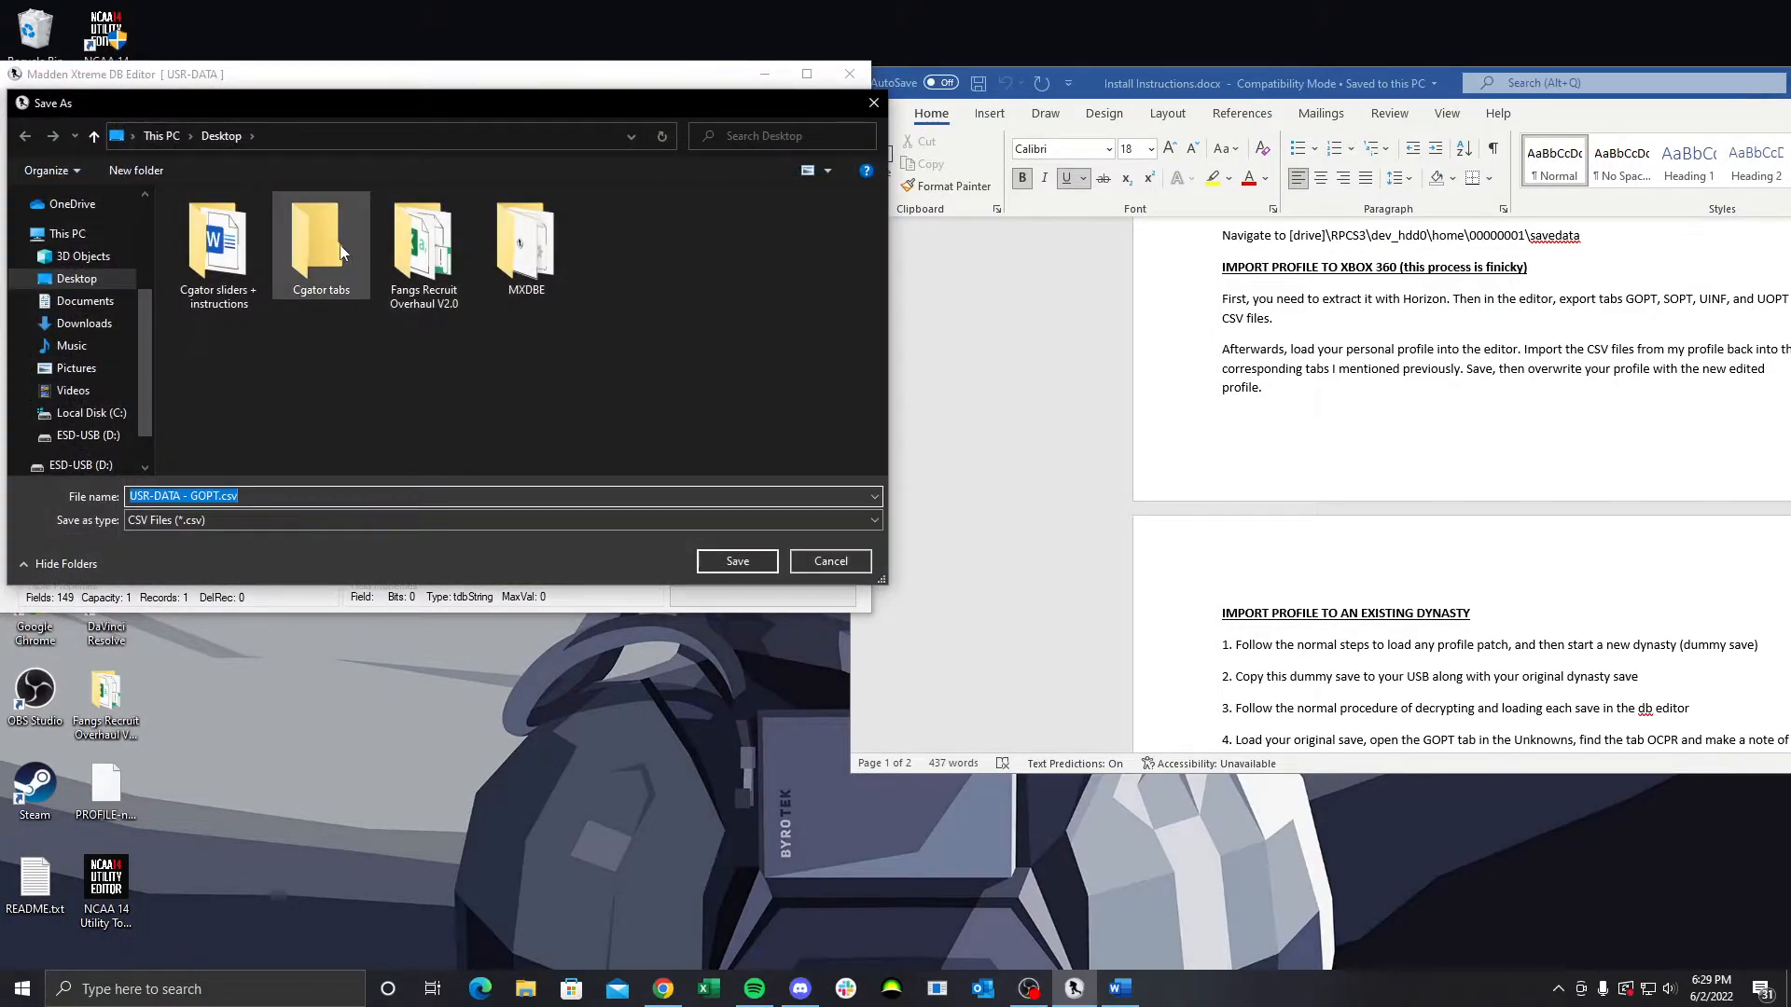
double_click(323, 249)
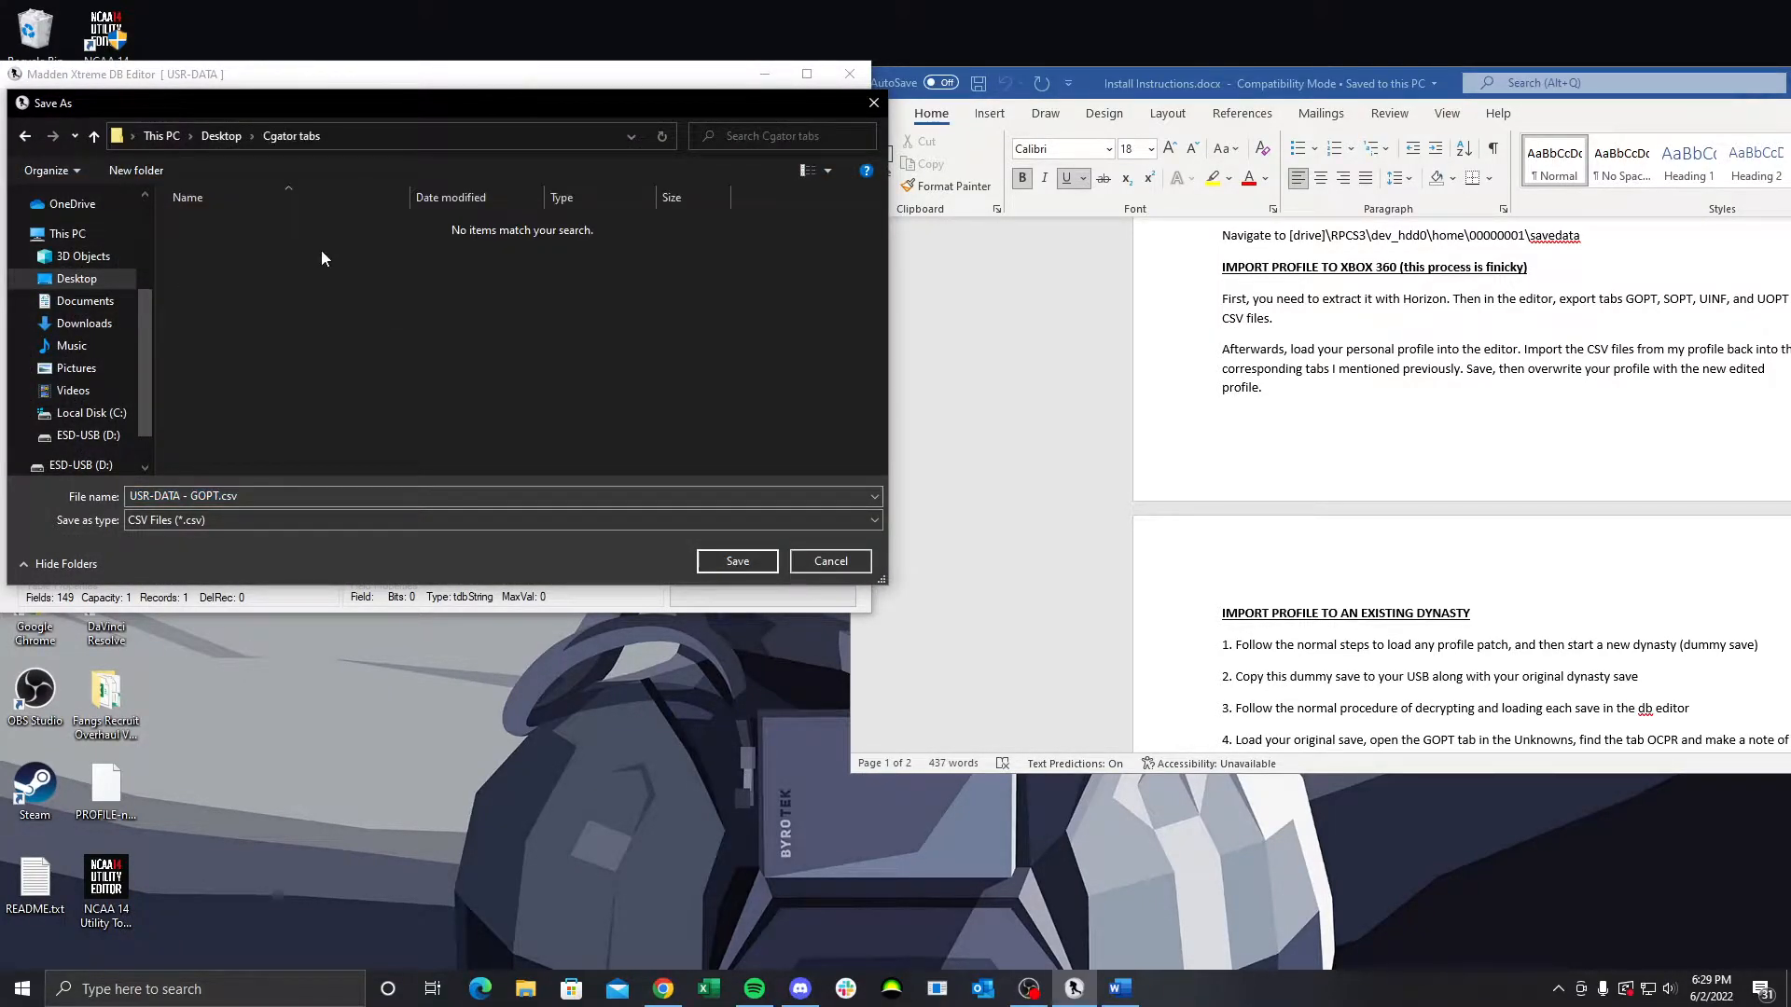
left_click(737, 560)
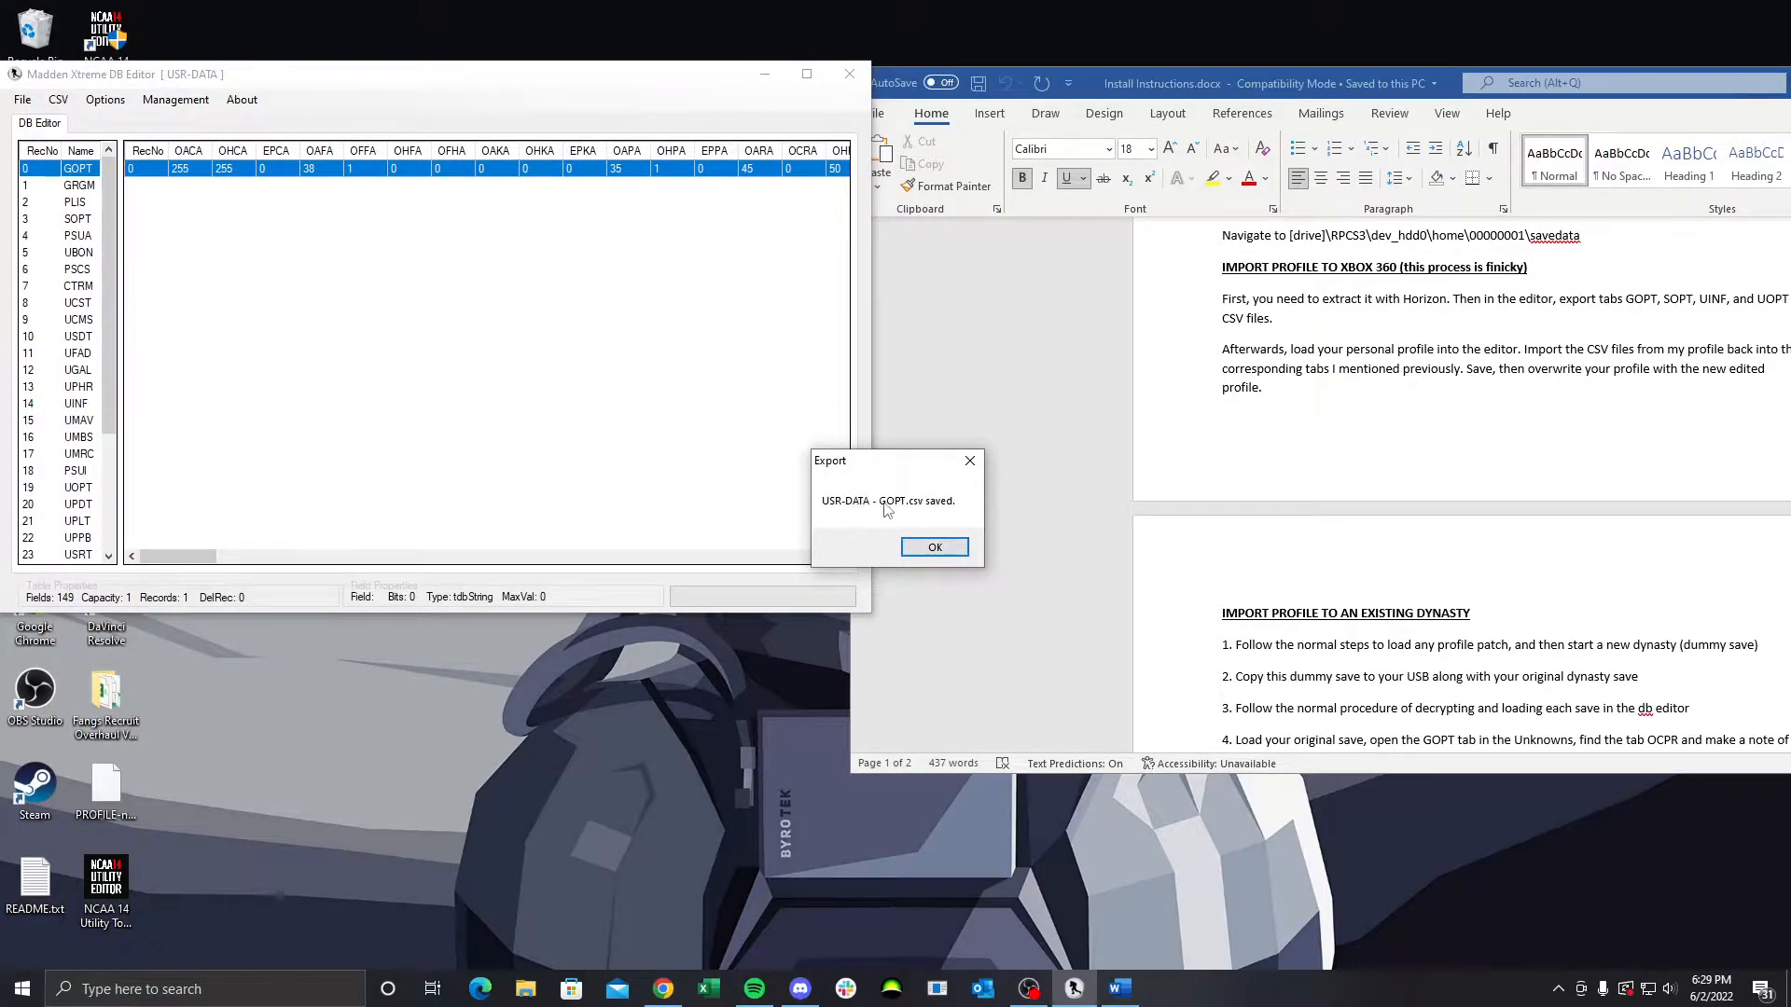
left_click(935, 549)
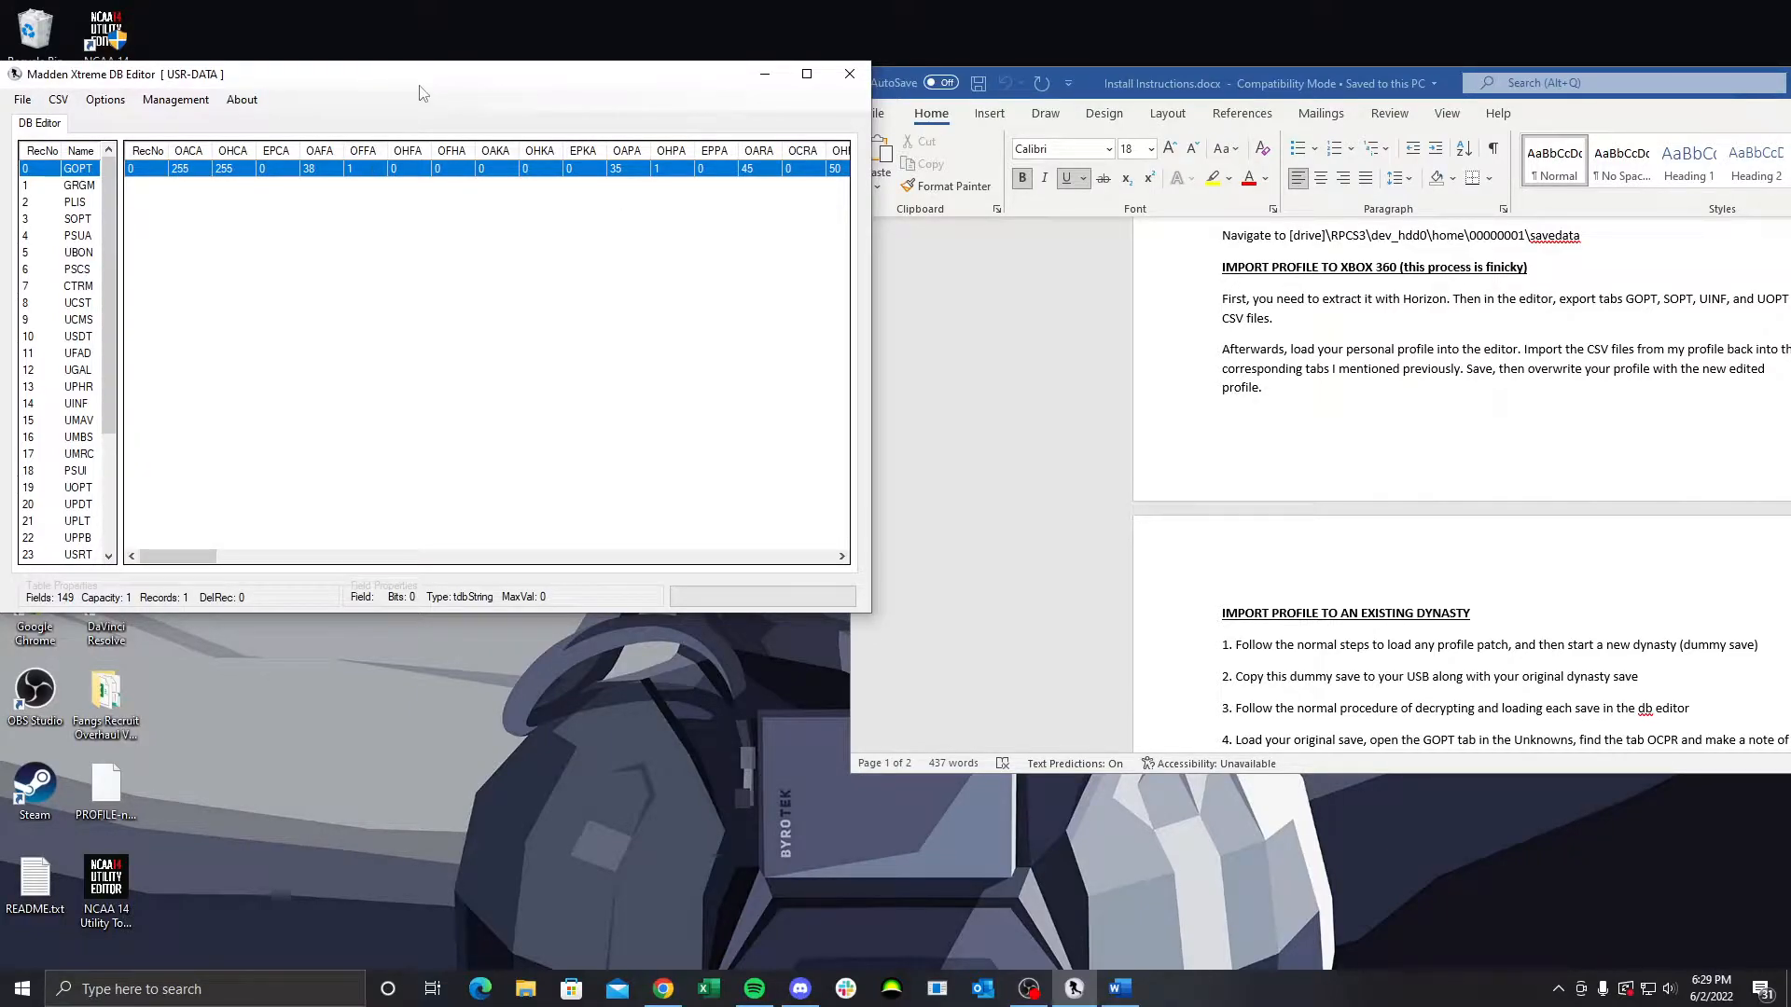
Export the SOPT table as USR-DATA - SOPT.csv into the Cgator tabs folder
left_click_drag(420, 88, 432, 85)
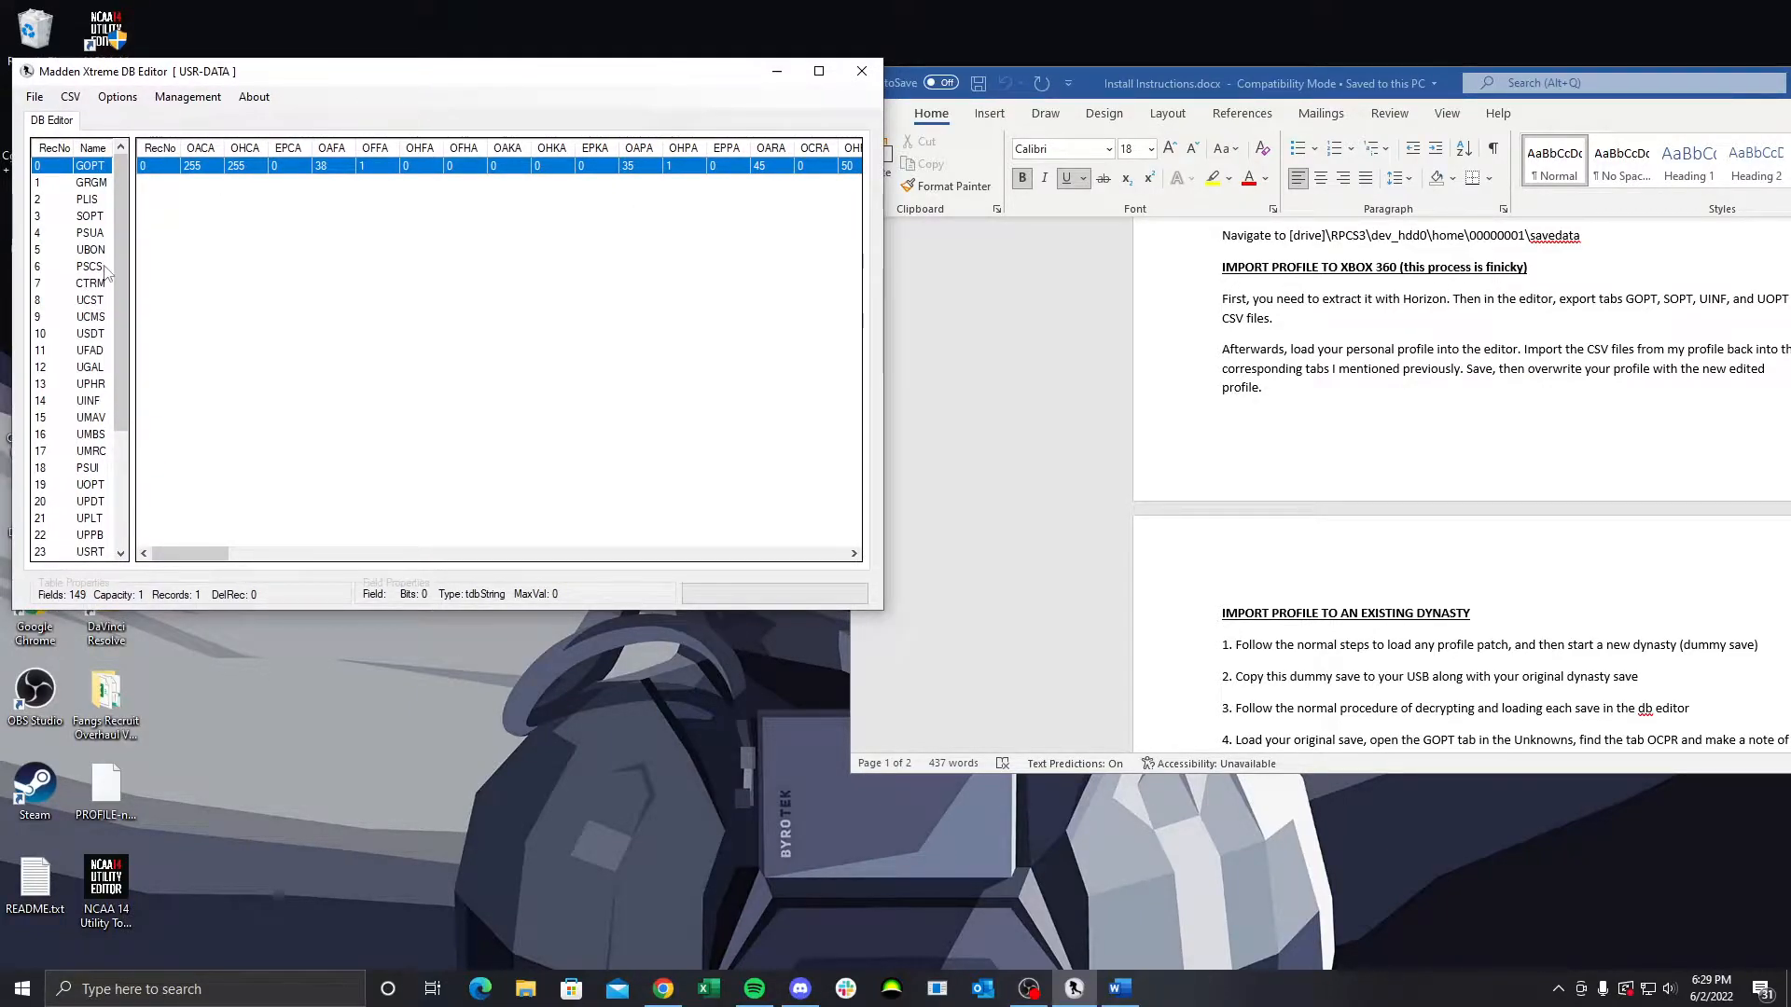
left_click(90, 216)
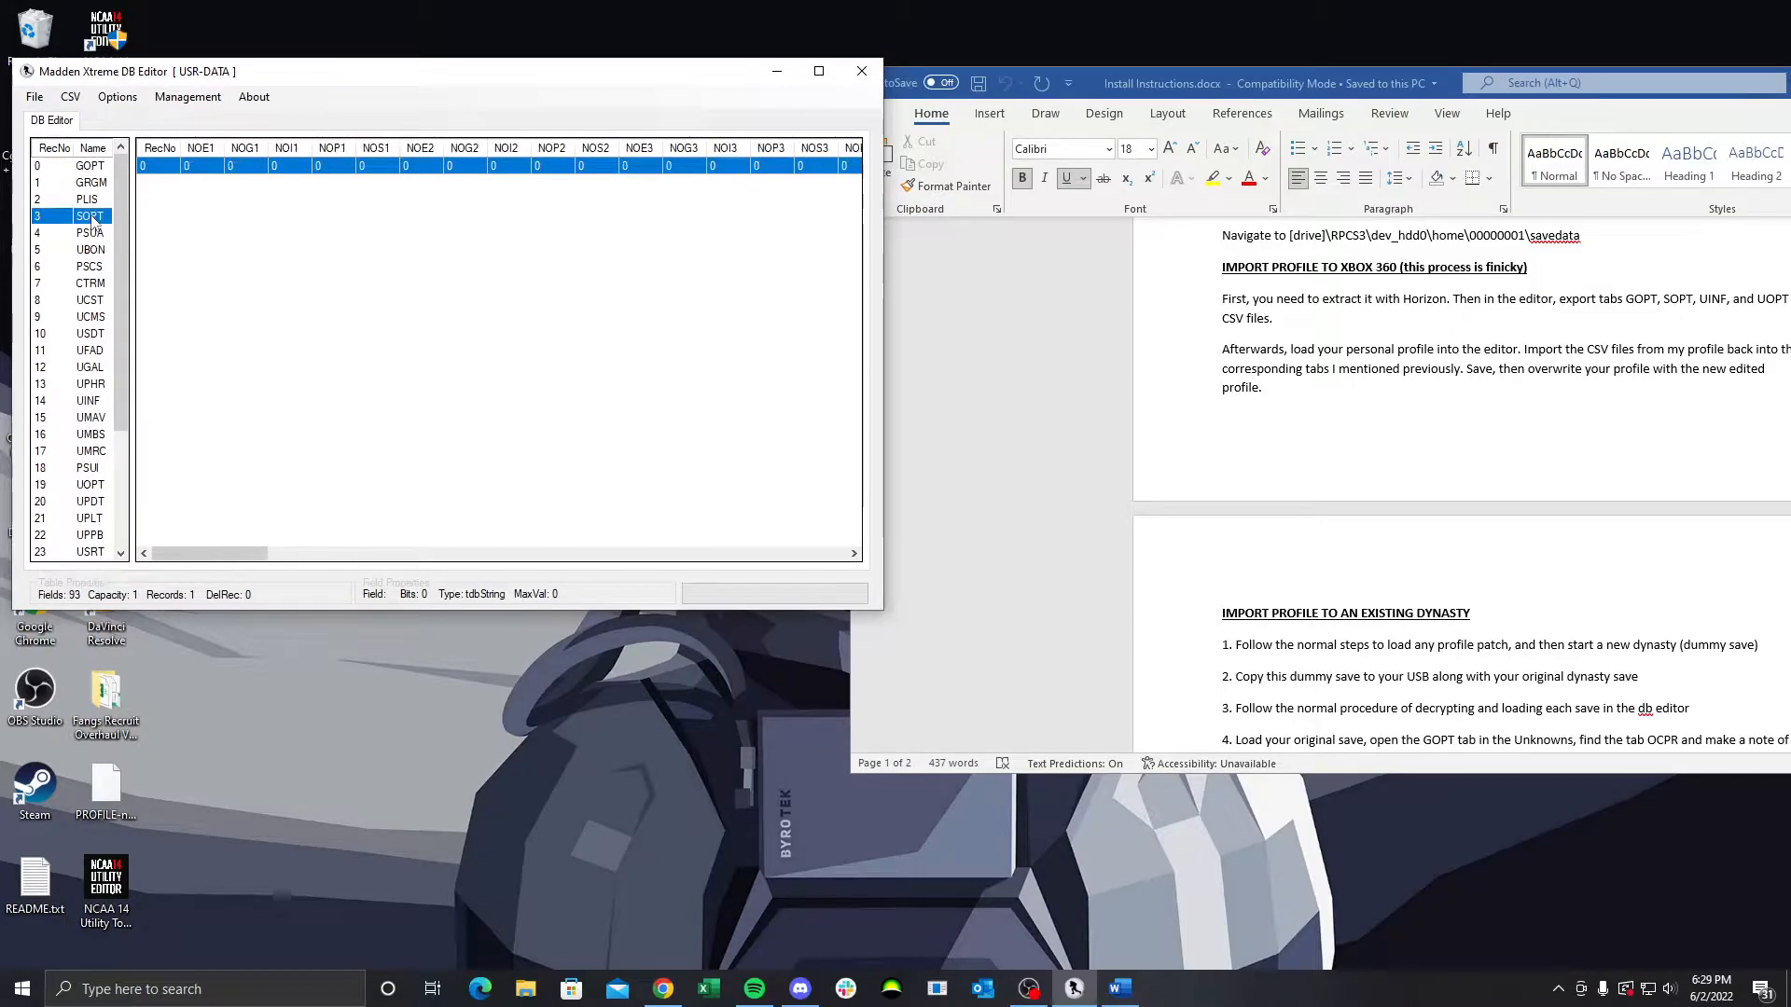
left_click(70, 97)
left_click(98, 121)
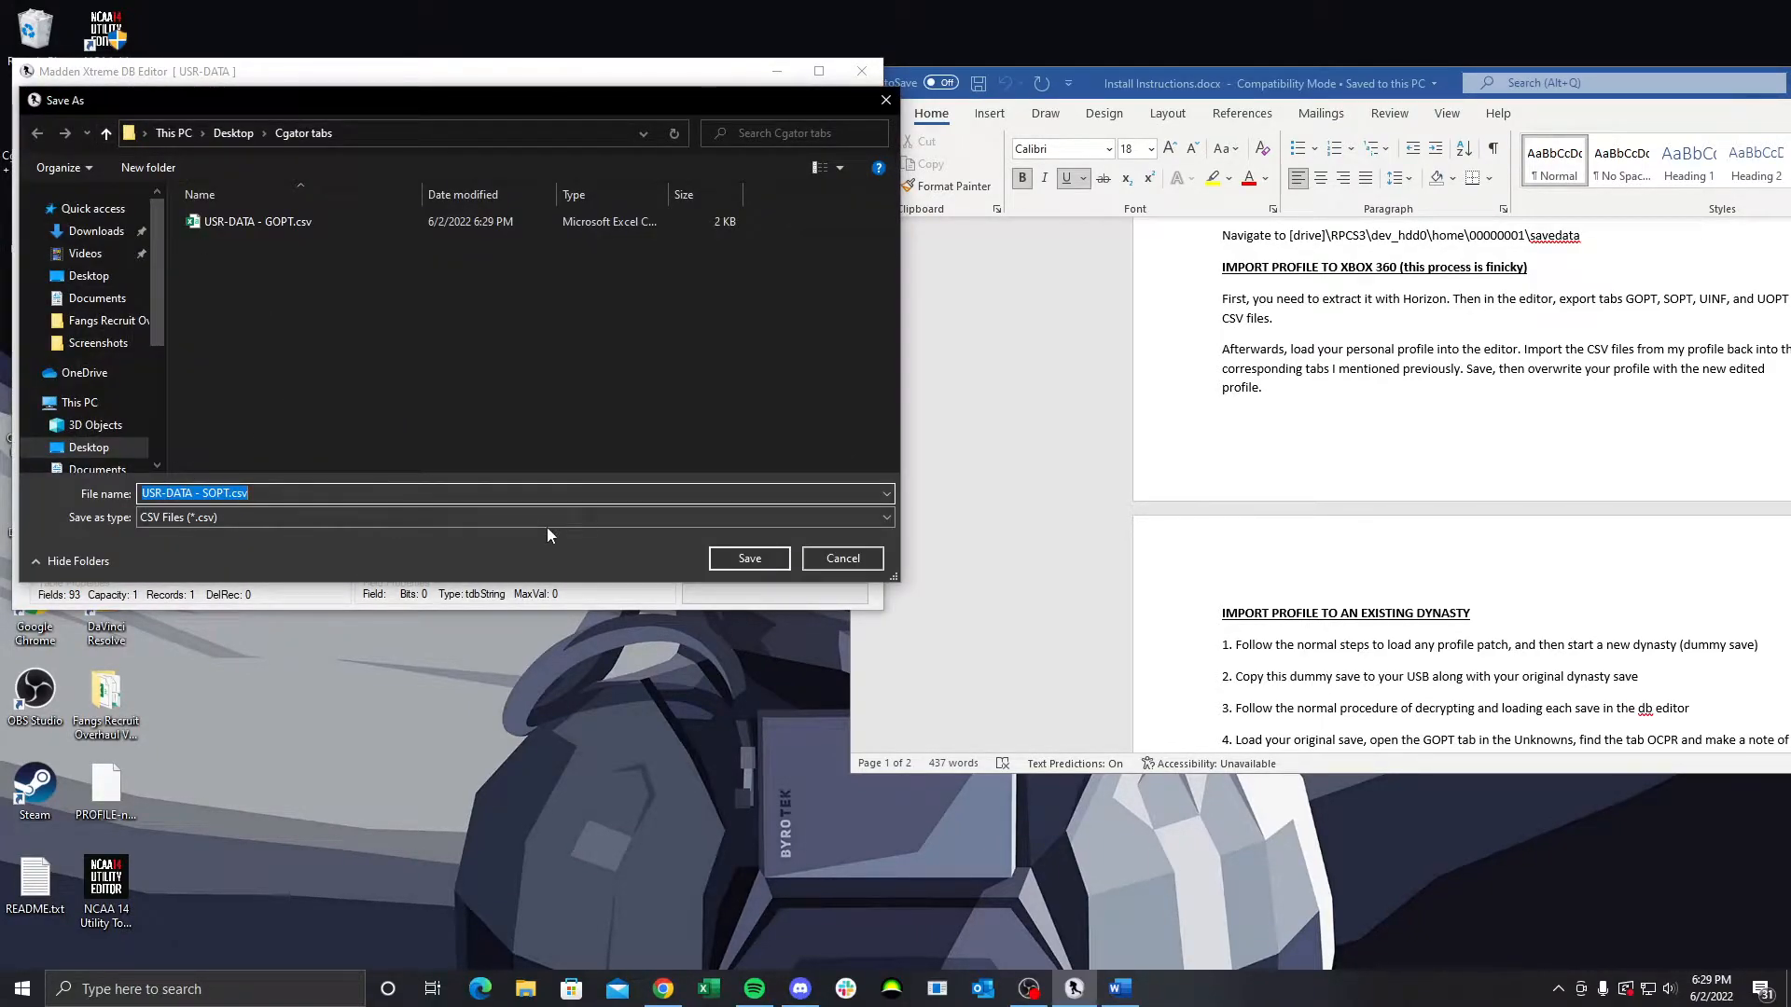
left_click(748, 561)
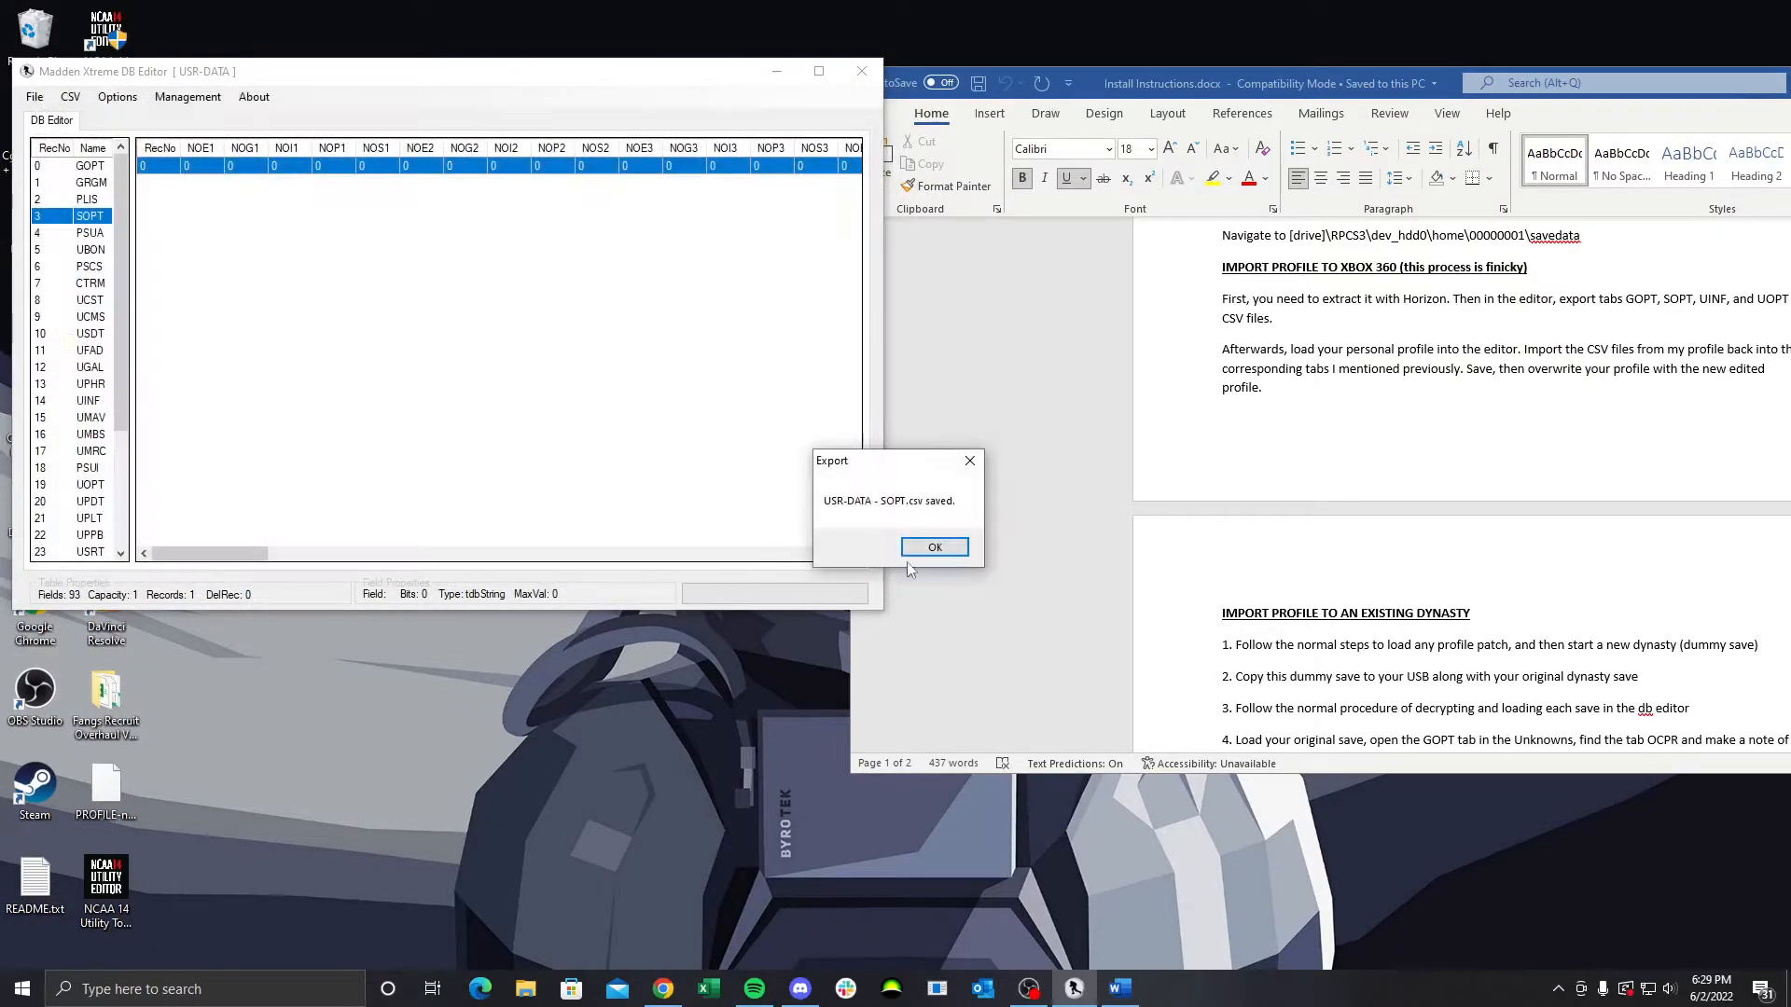
left_click(934, 551)
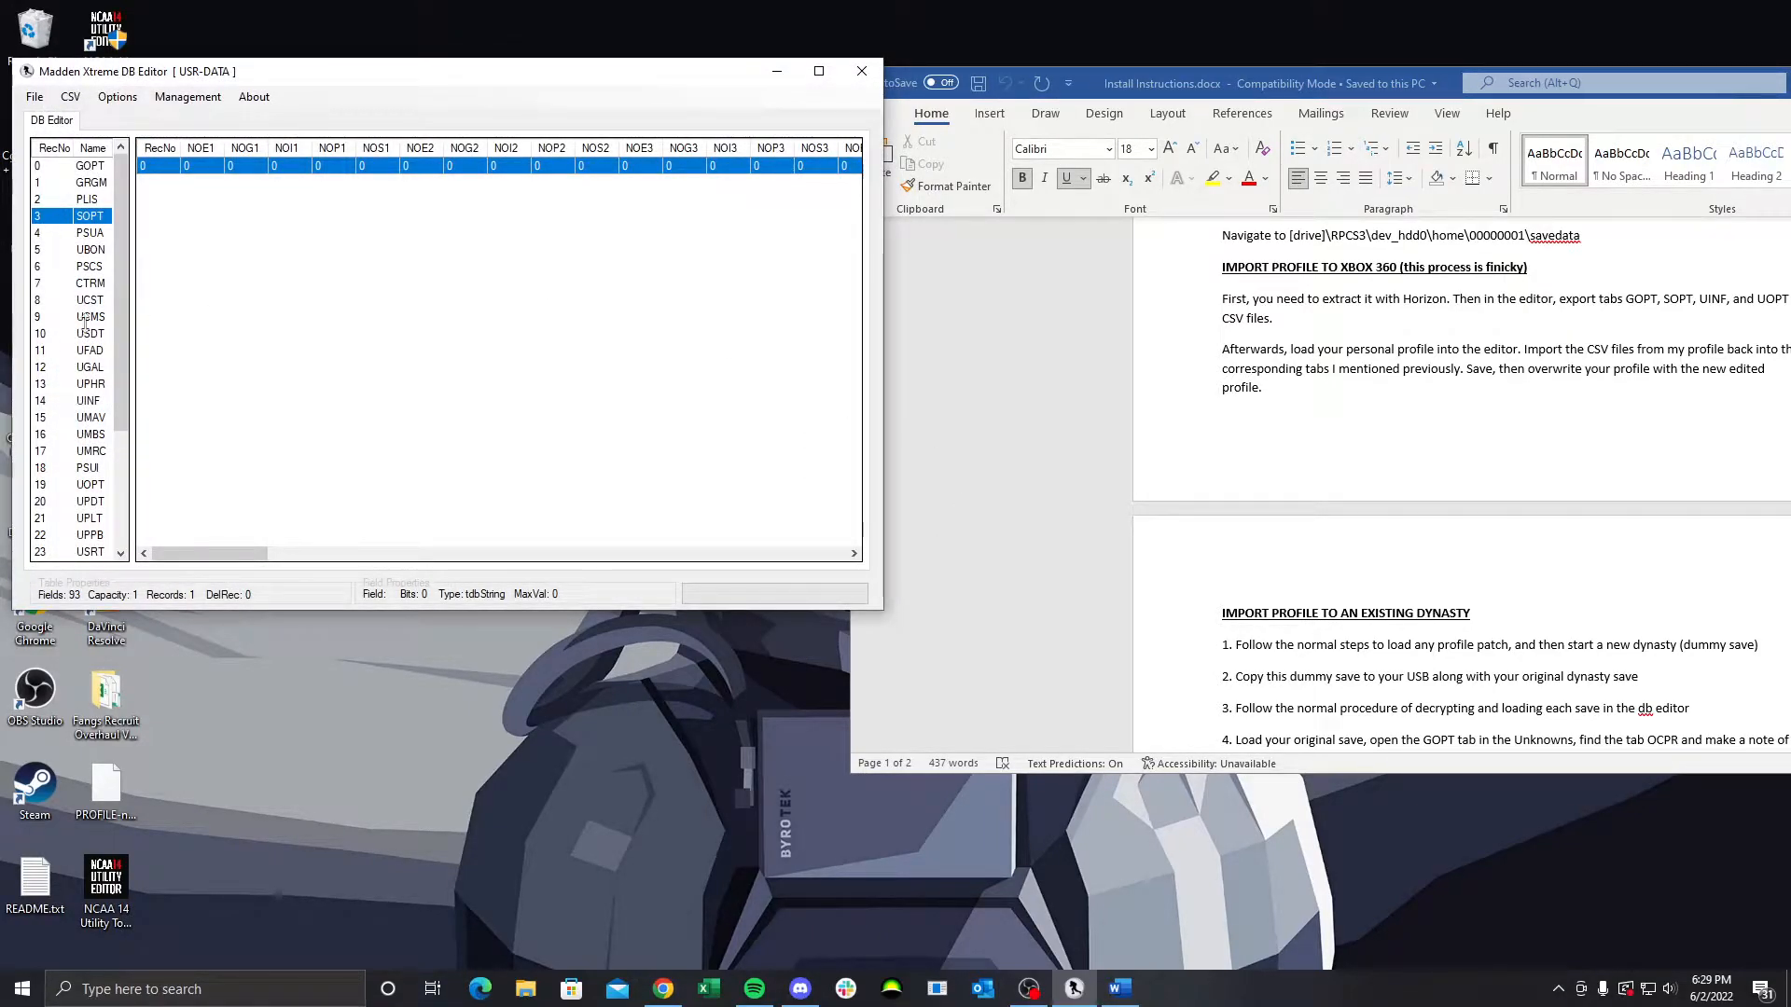
Export the UINF table as USR-DATA - UINF.csv into the Cgator tabs folder
left_click(90, 401)
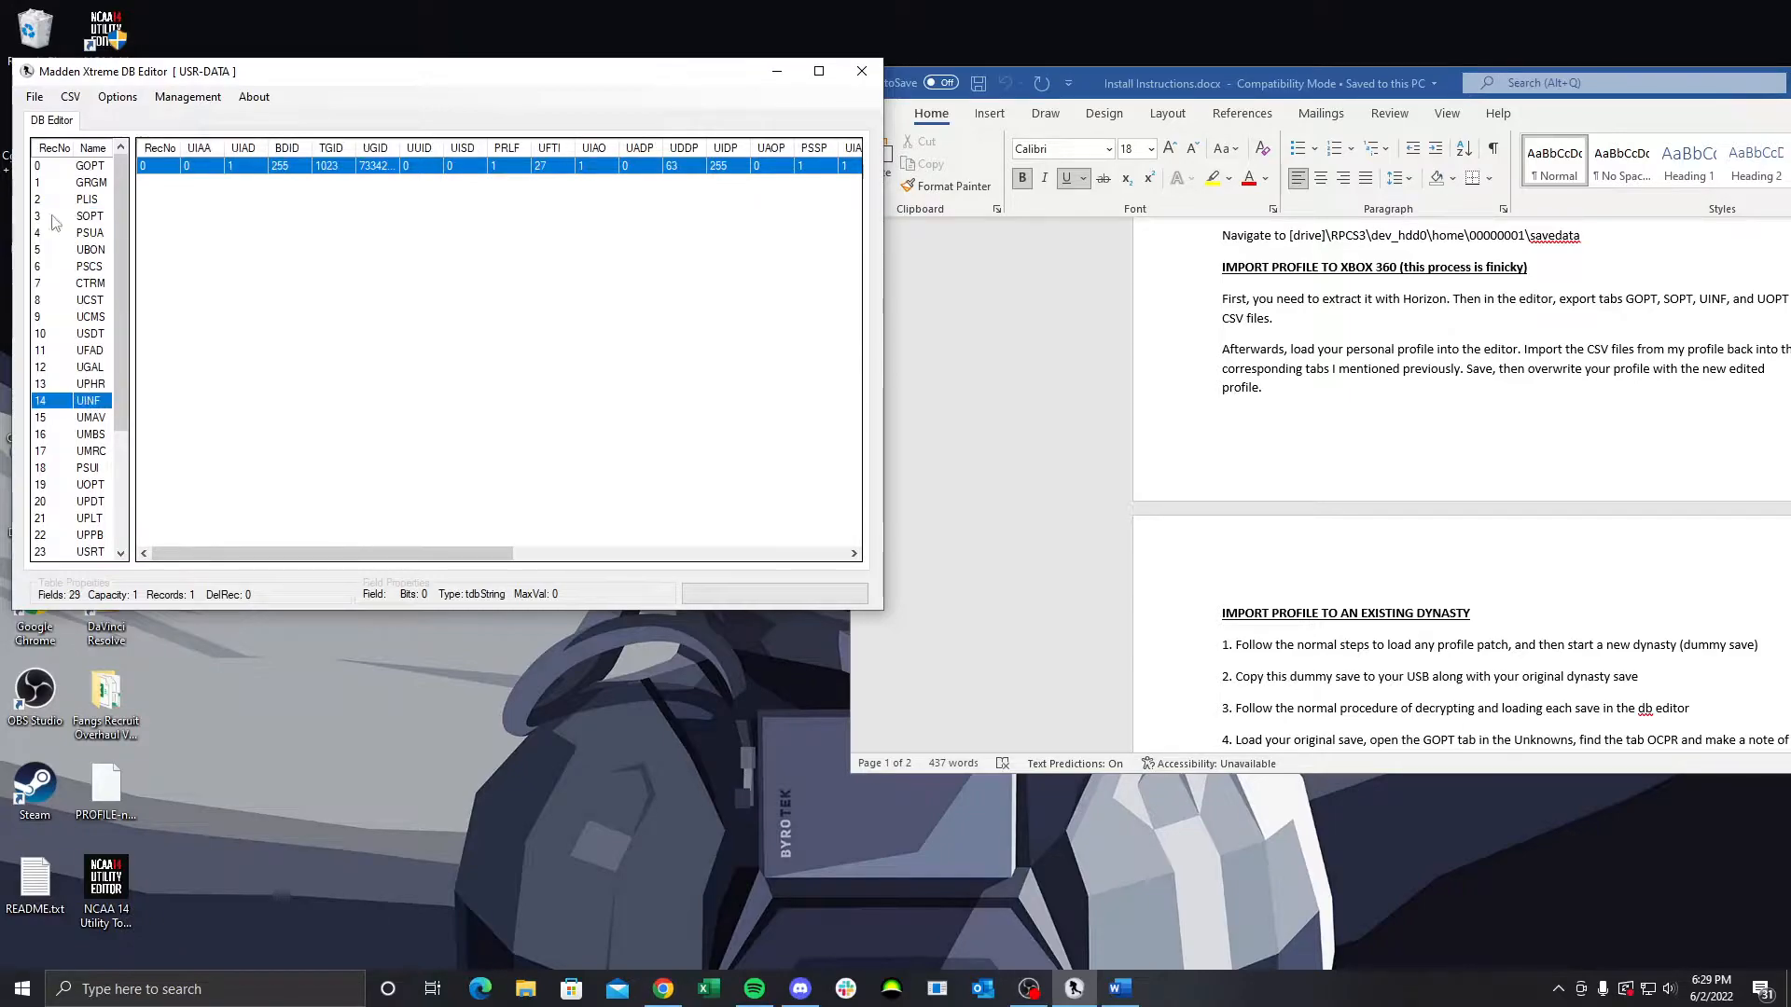
left_click(70, 97)
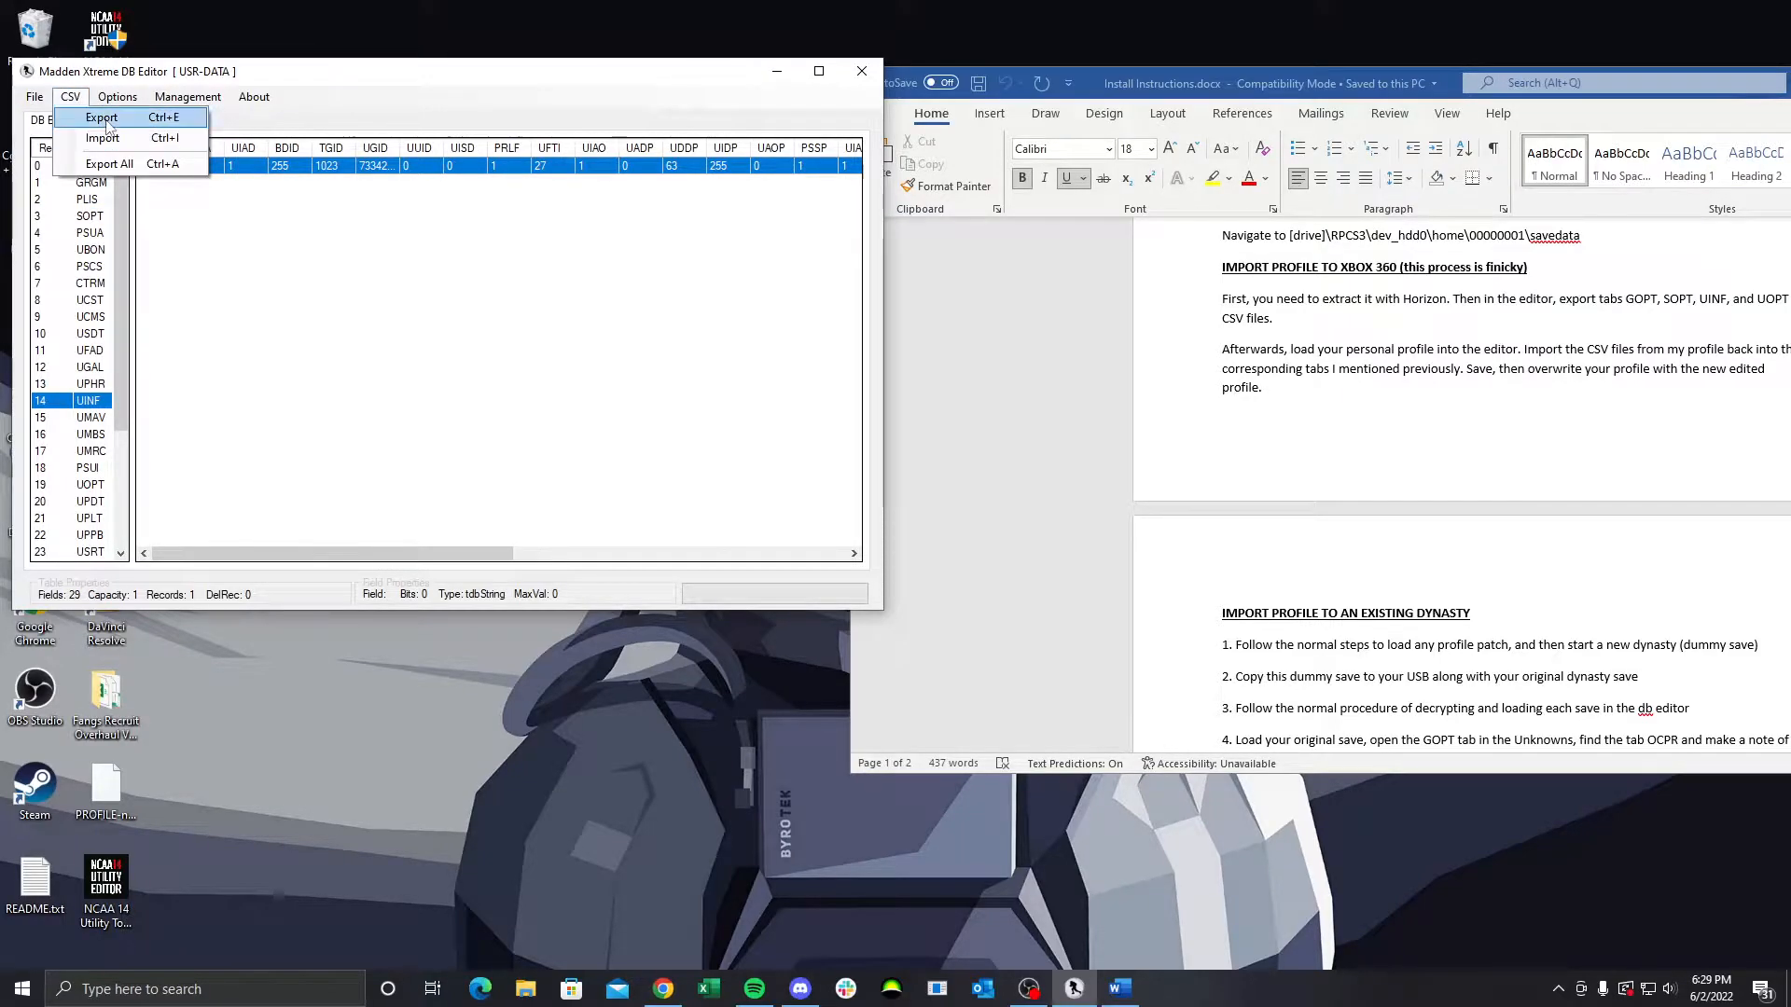
left_click(136, 138)
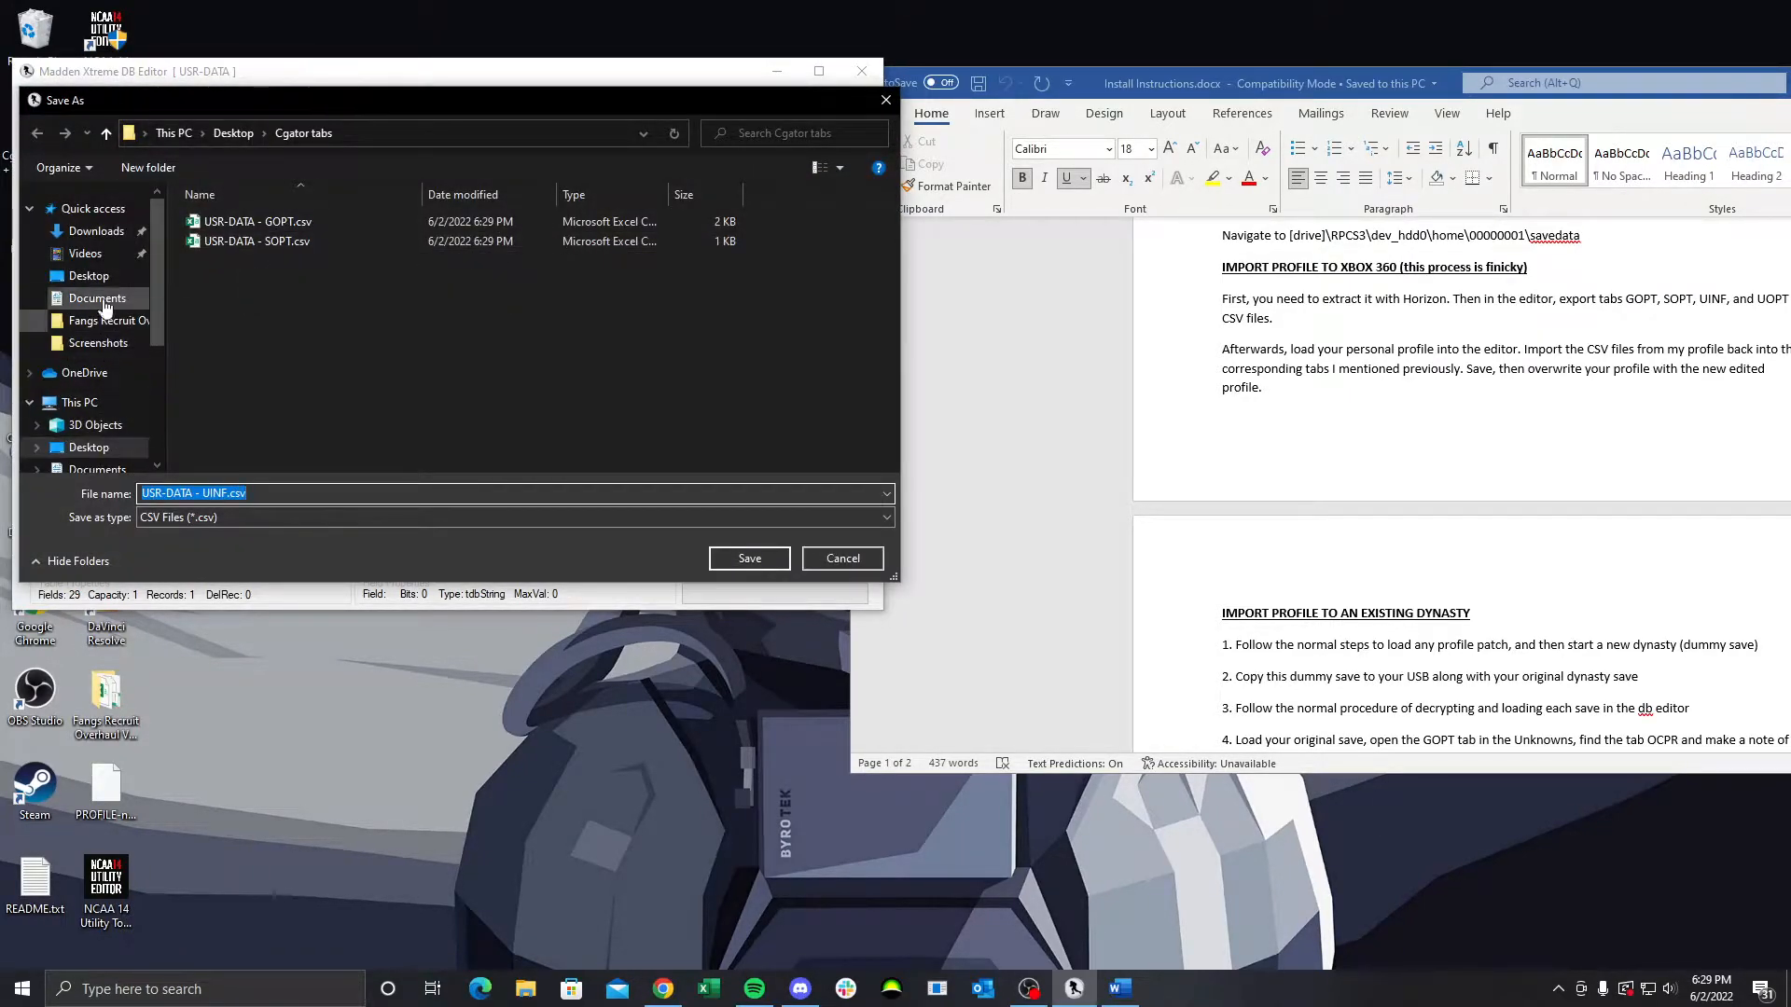
left_click(752, 556)
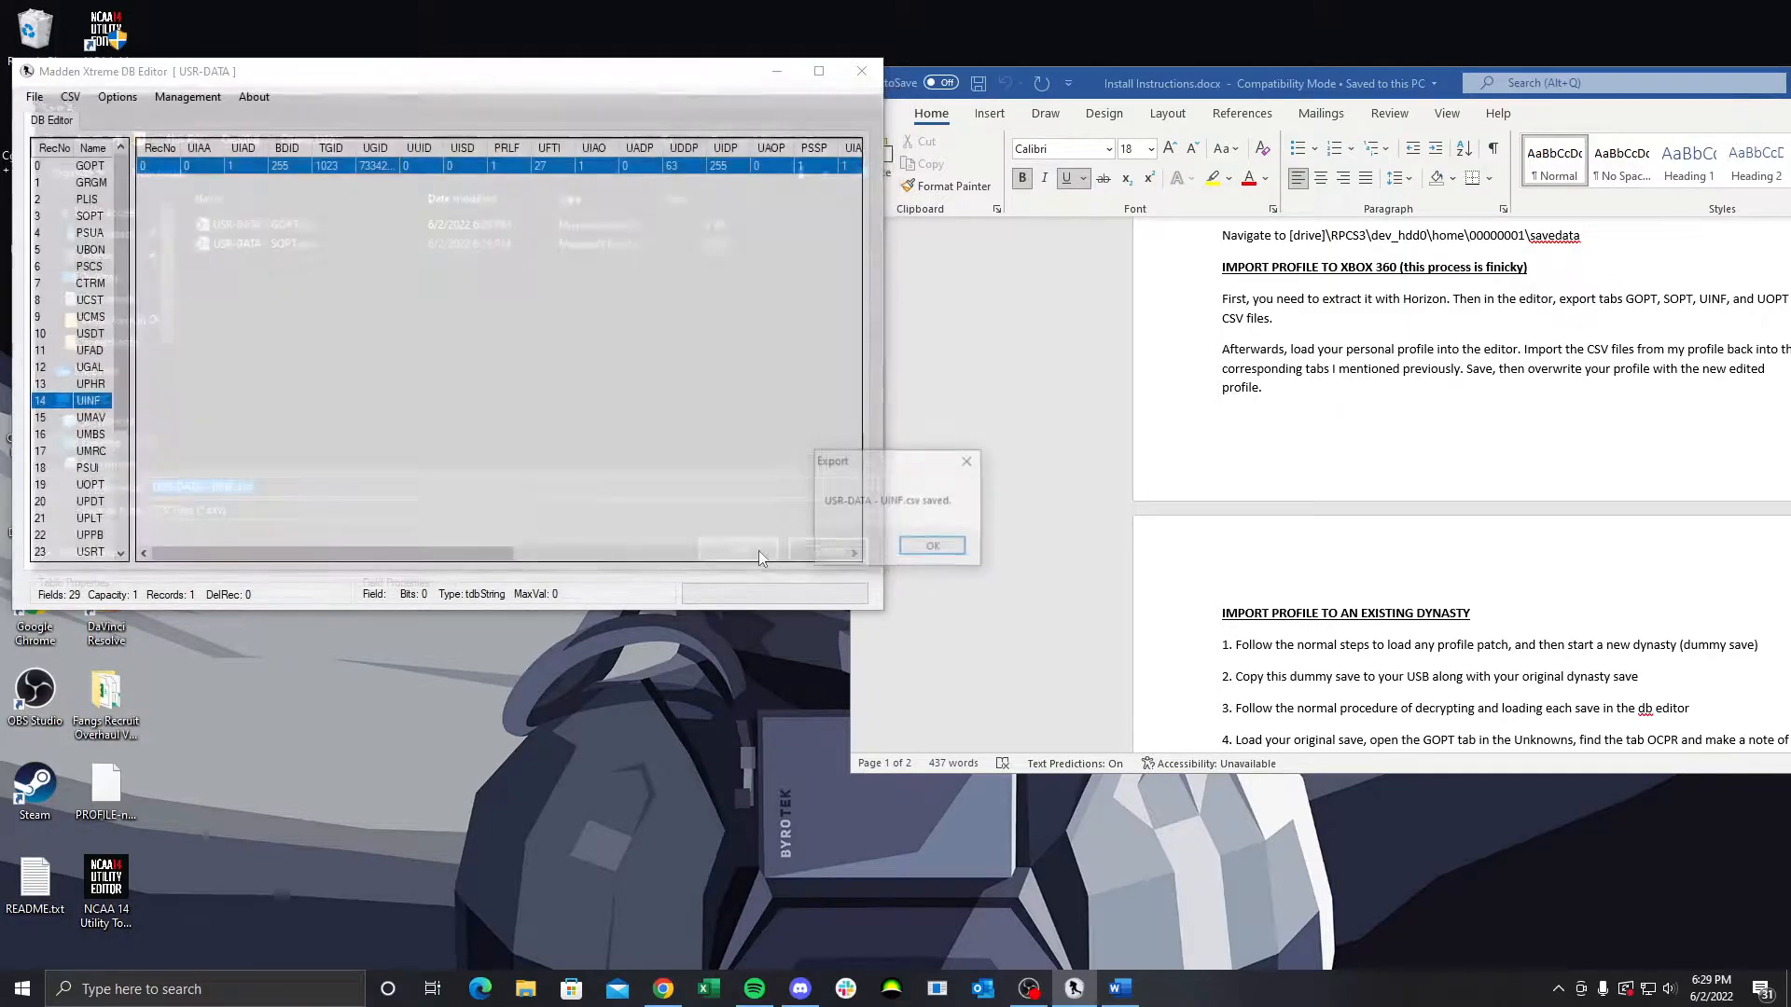
left_click(945, 552)
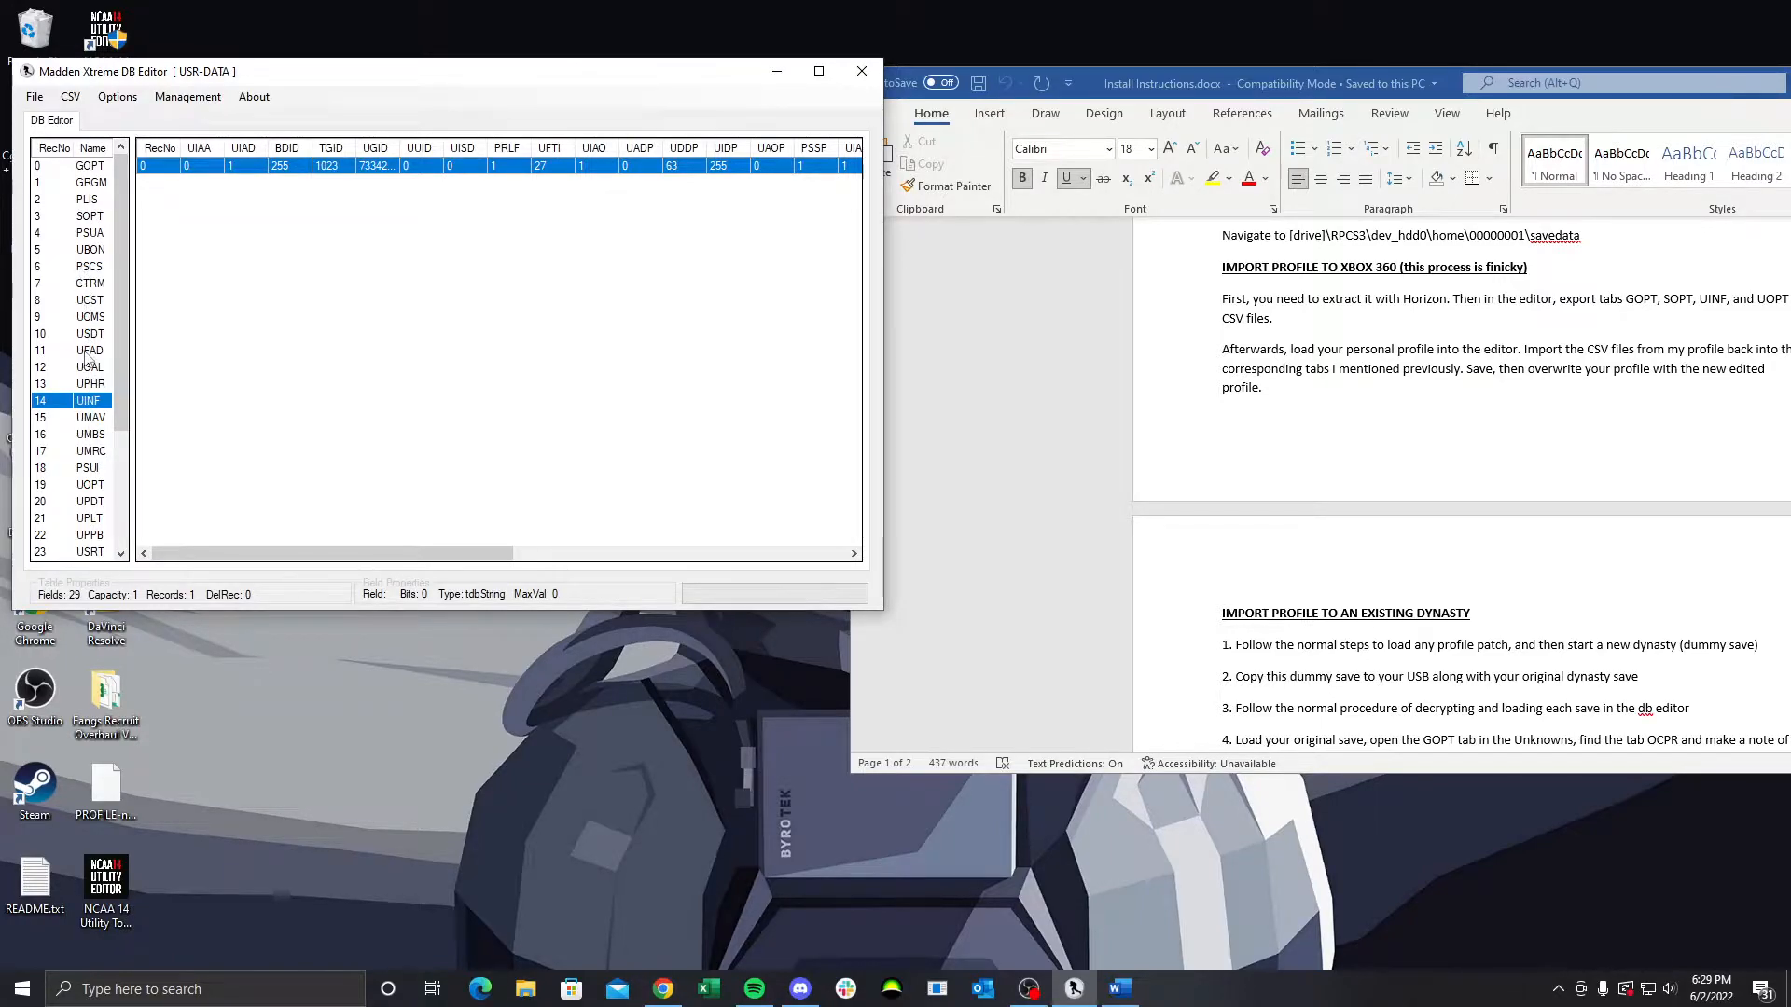
Export the UOPT table as USR-DATA - UOPT.csv into the Cgator tabs folder
left_click(94, 484)
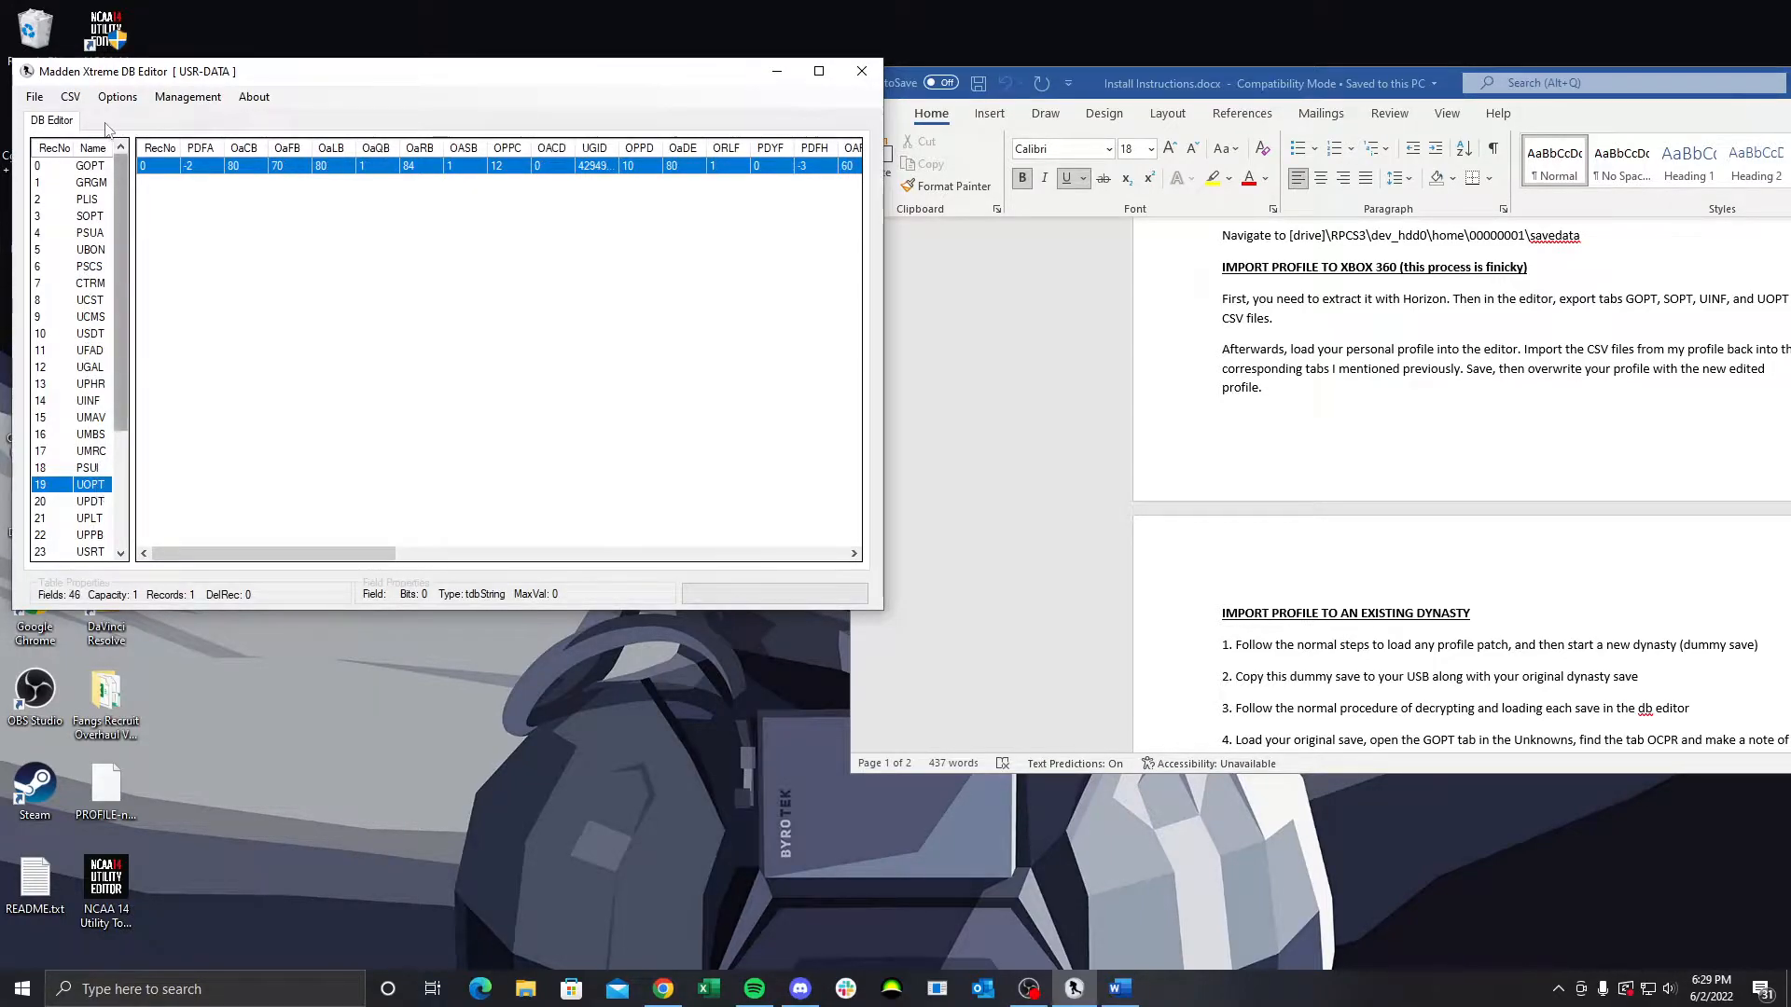
left_click(70, 96)
left_click(154, 115)
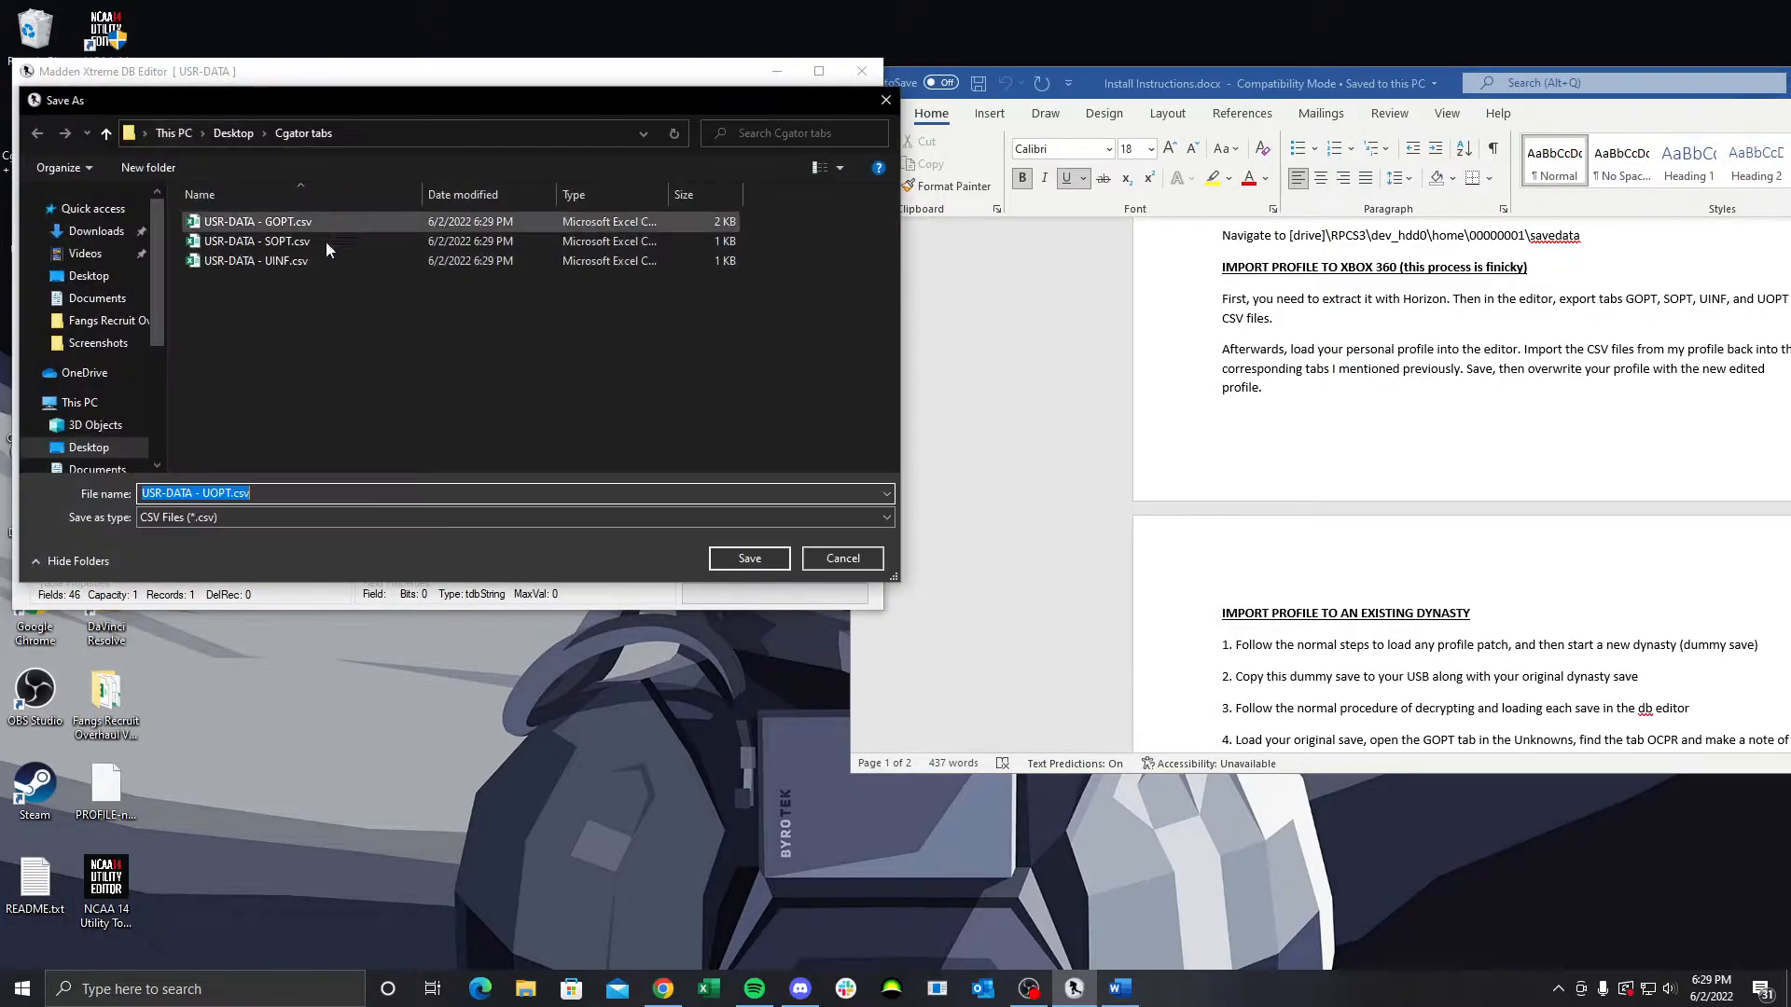
left_click(747, 558)
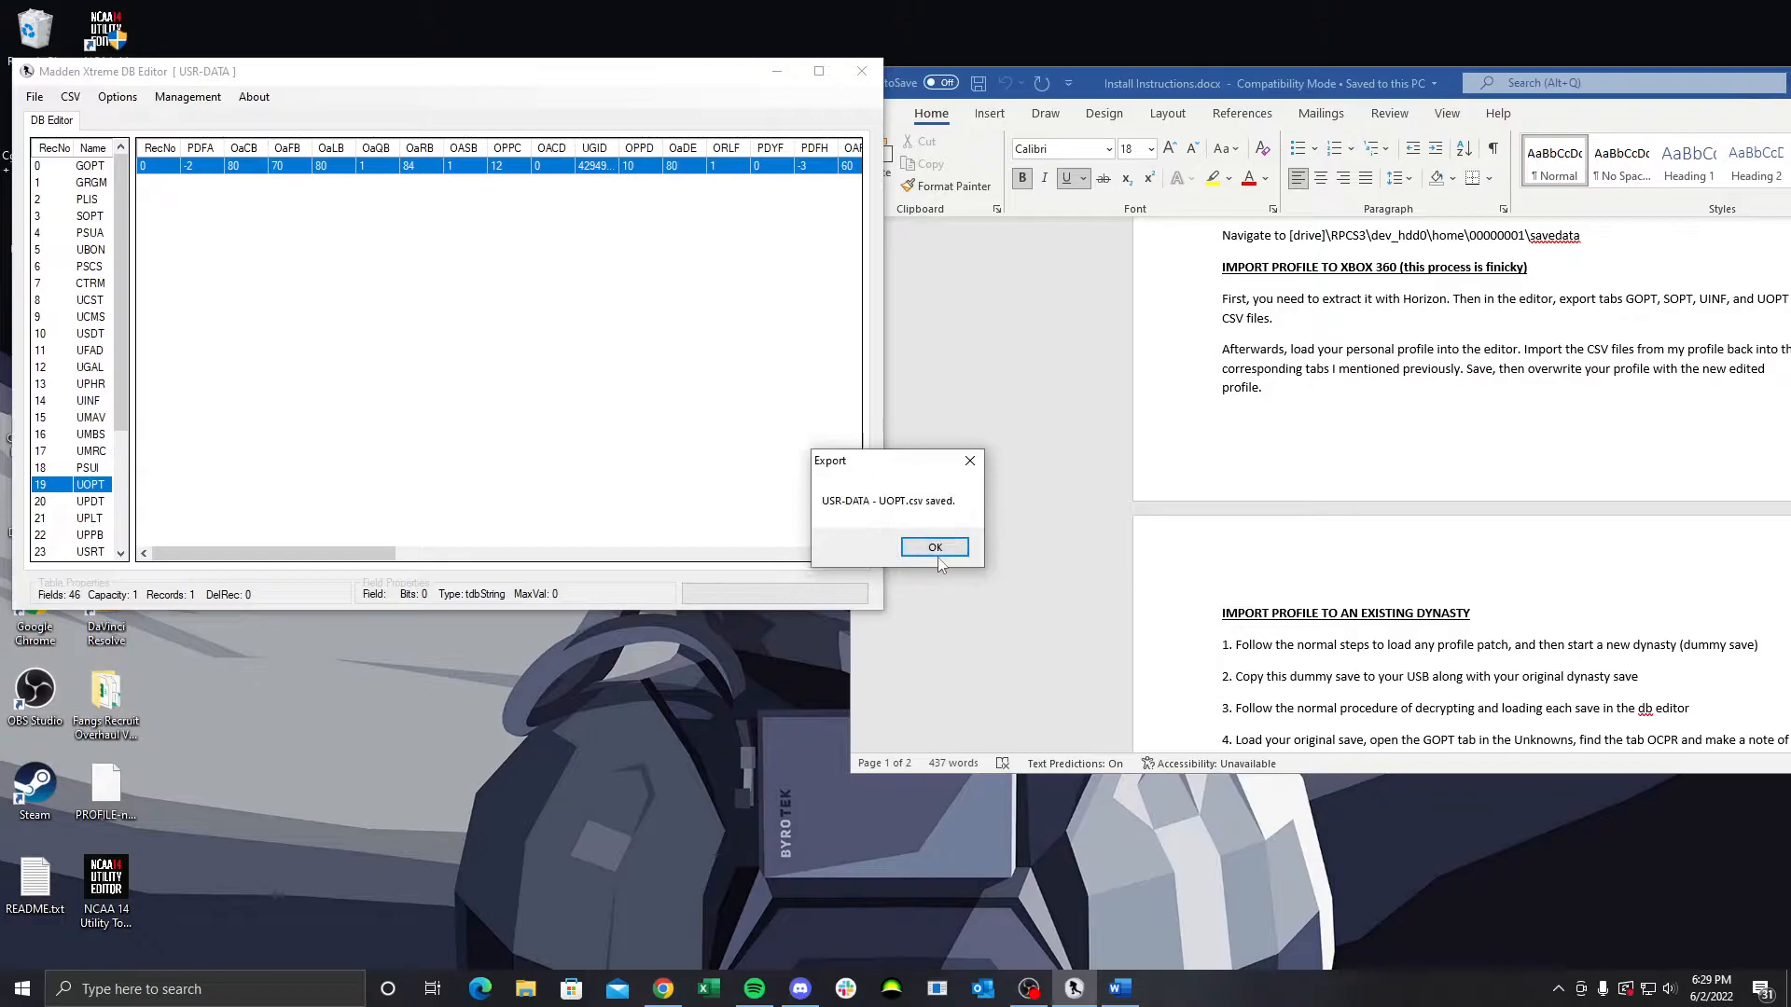
left_click(936, 552)
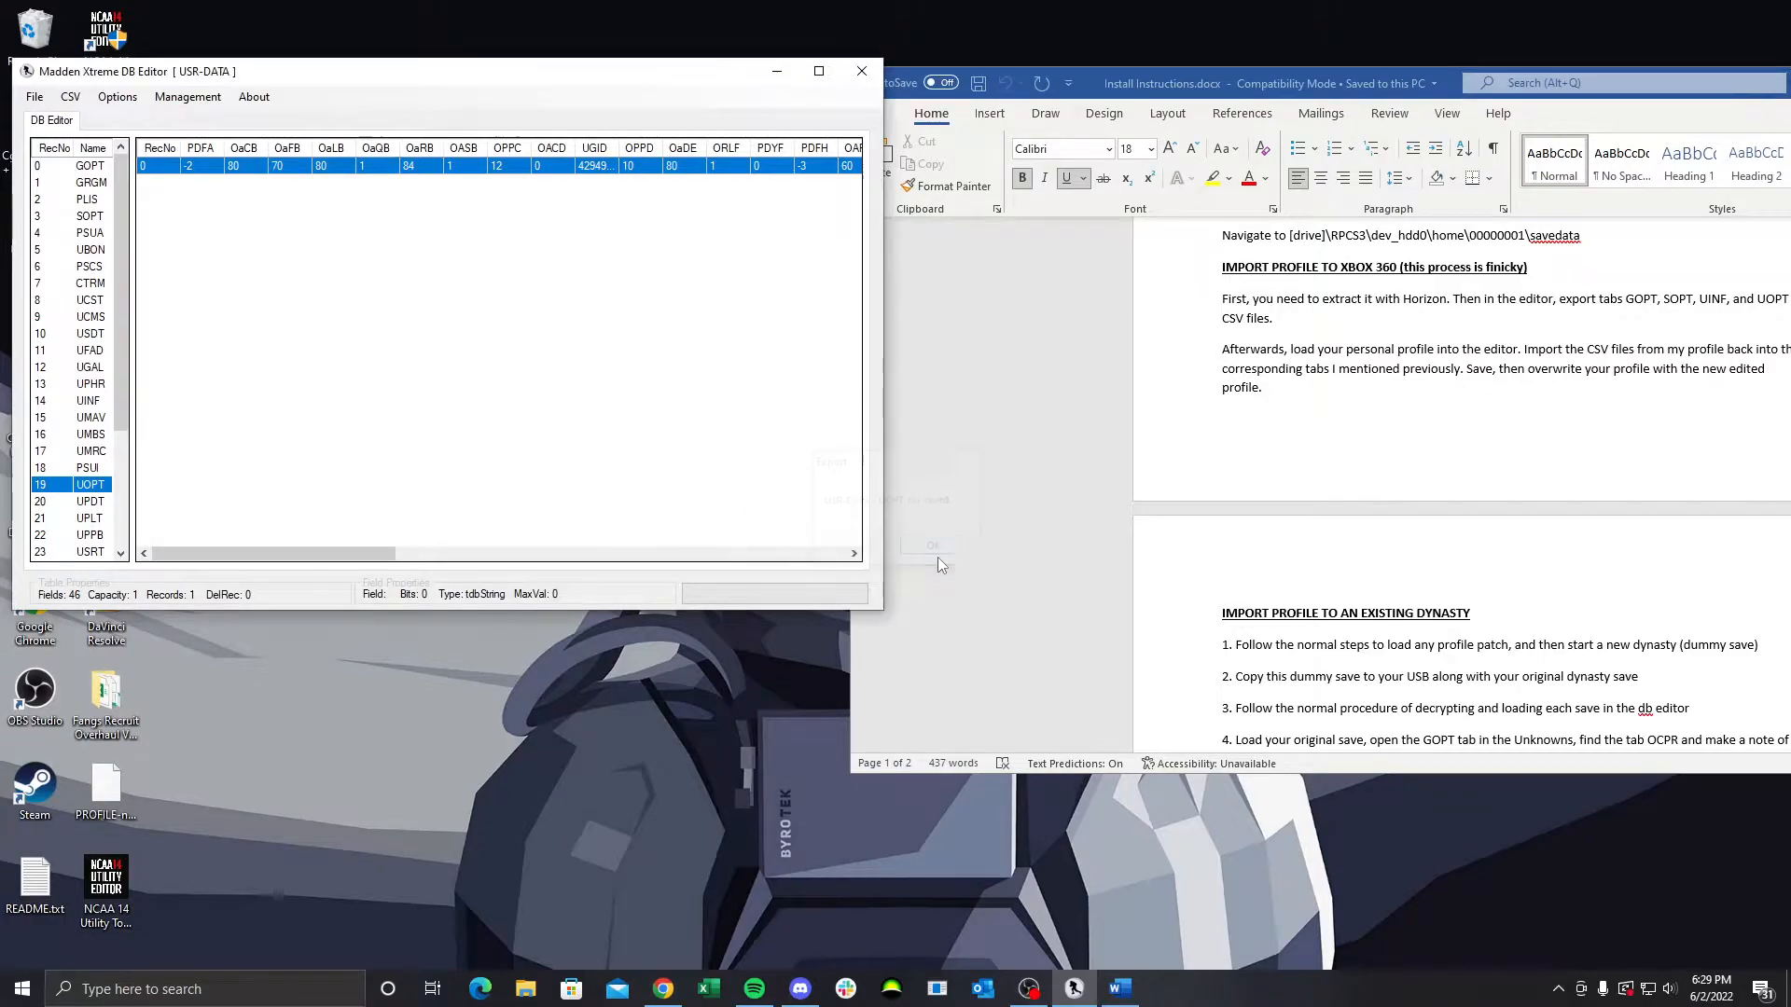
Close the editor holding USR-DATA and relaunch Madden Xtreme DB Editor from the desktop's MXDBE folder
left_click(862, 72)
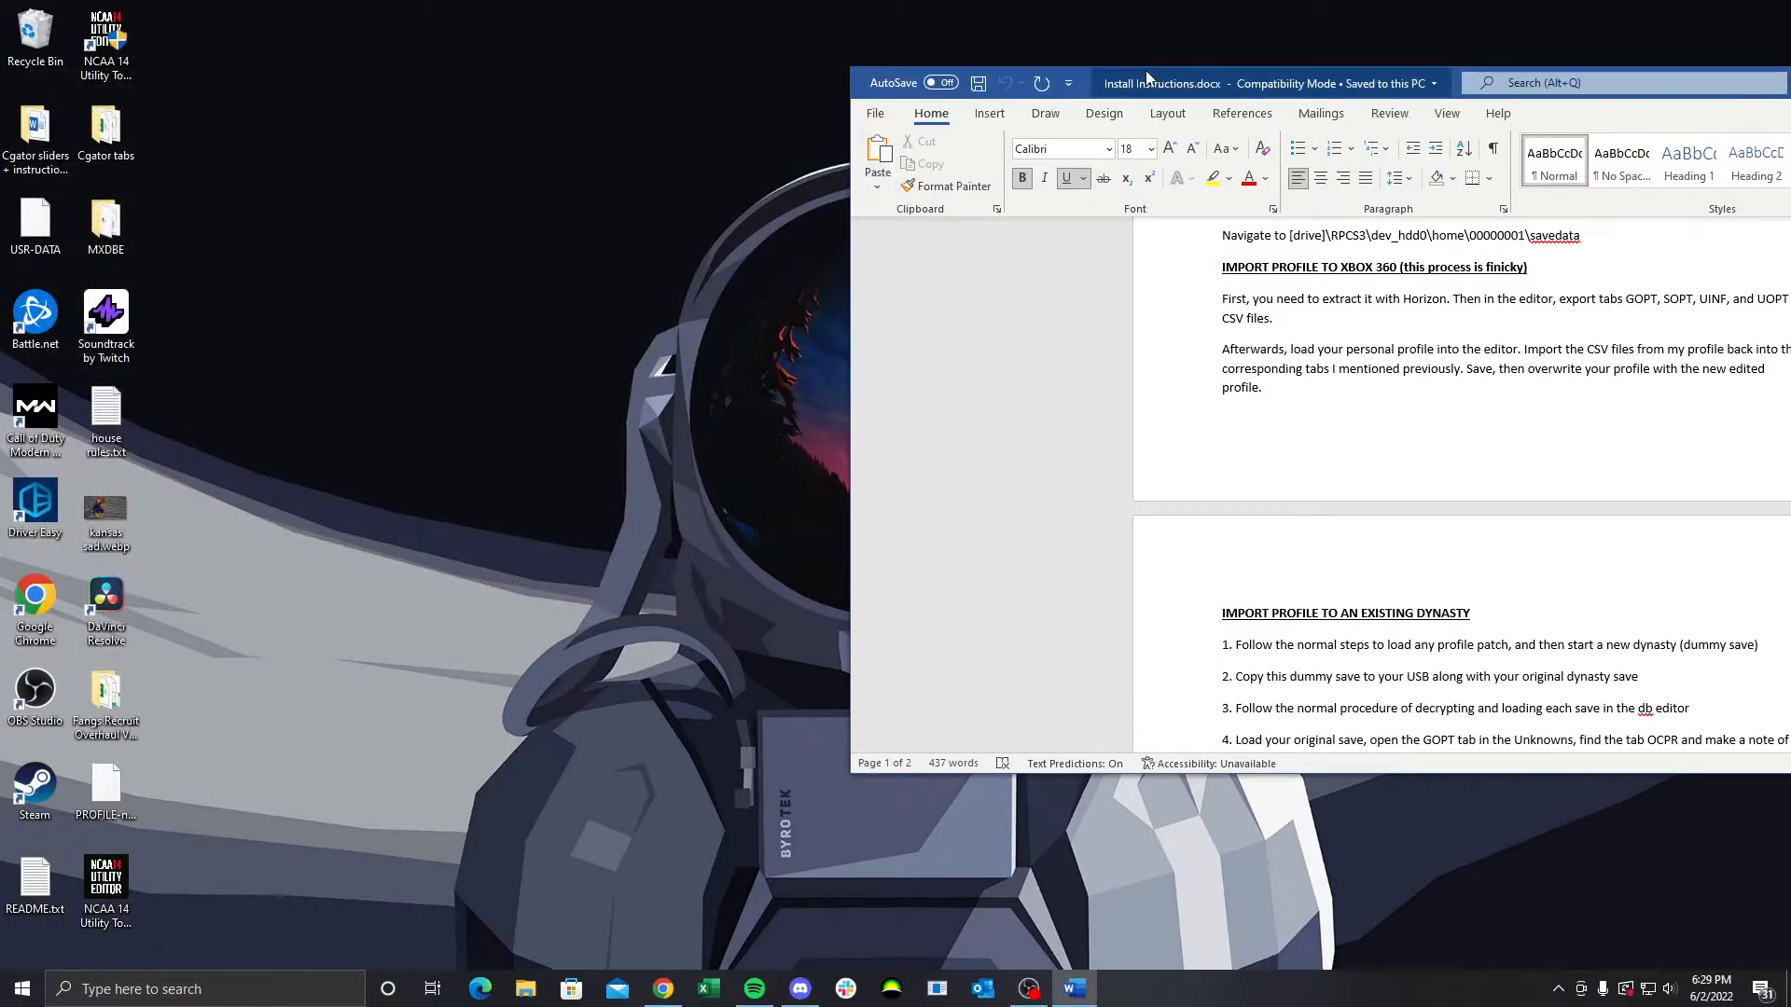
left_click_drag(1083, 70, 871, 46)
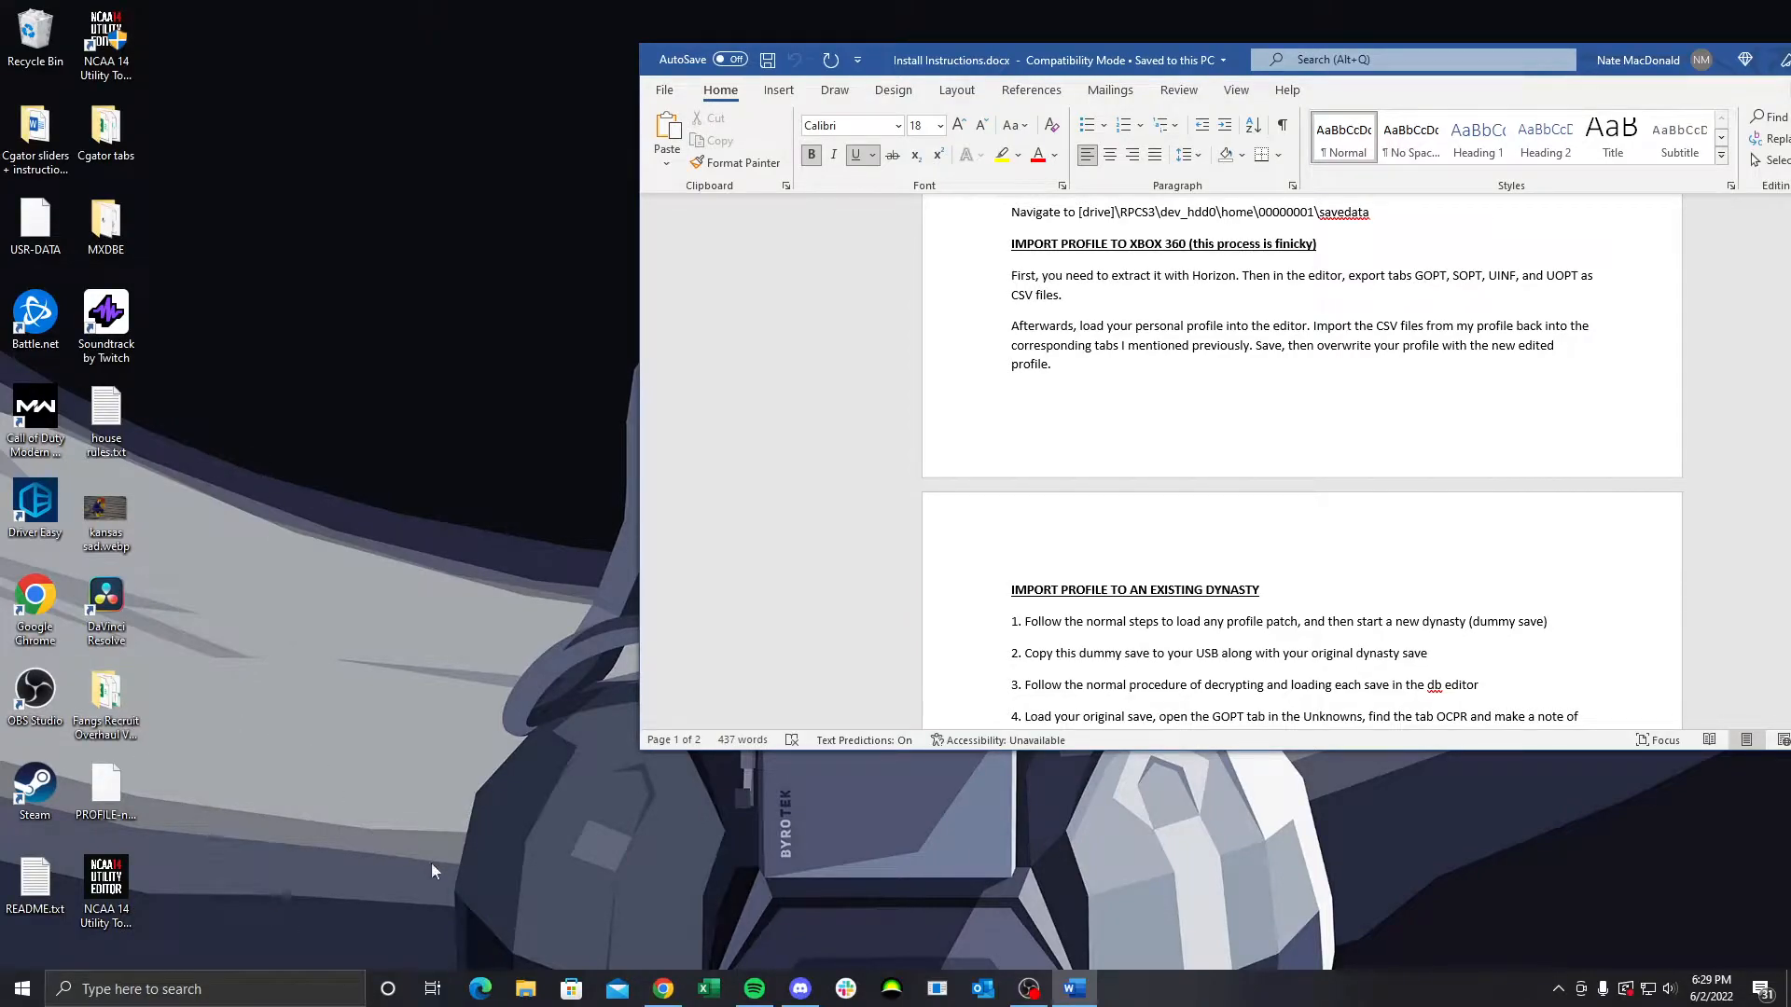
double_click(105, 224)
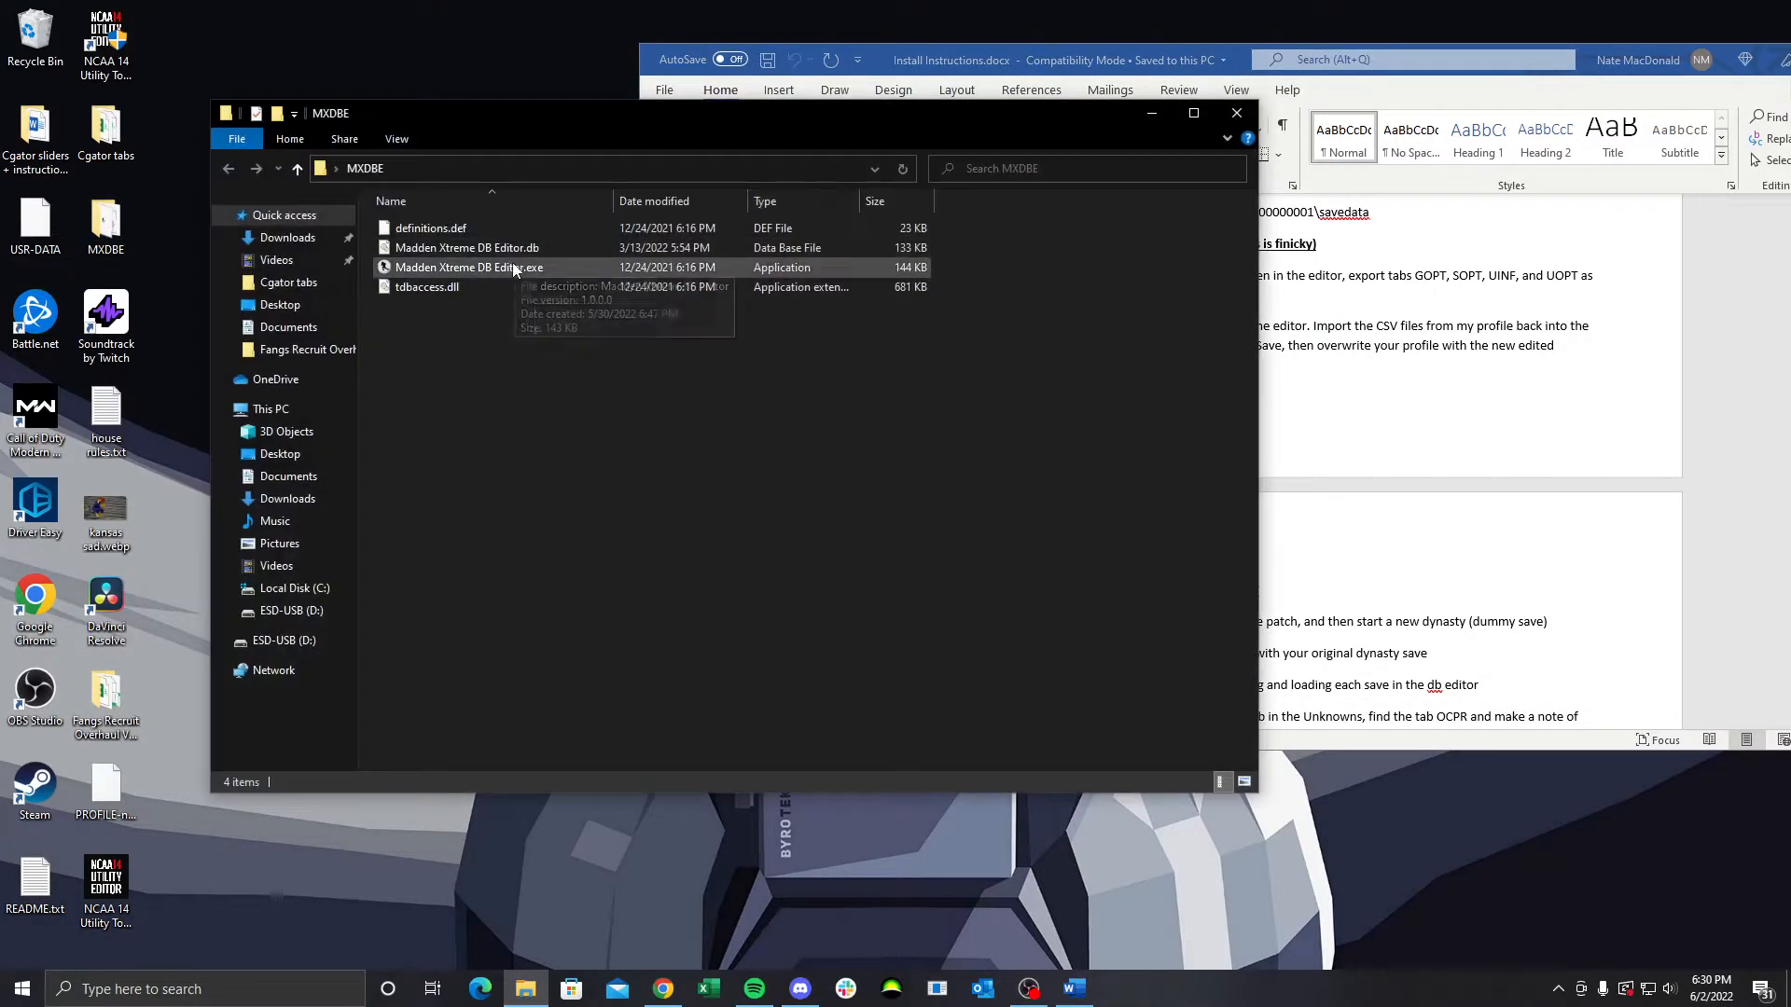
double_click(512, 268)
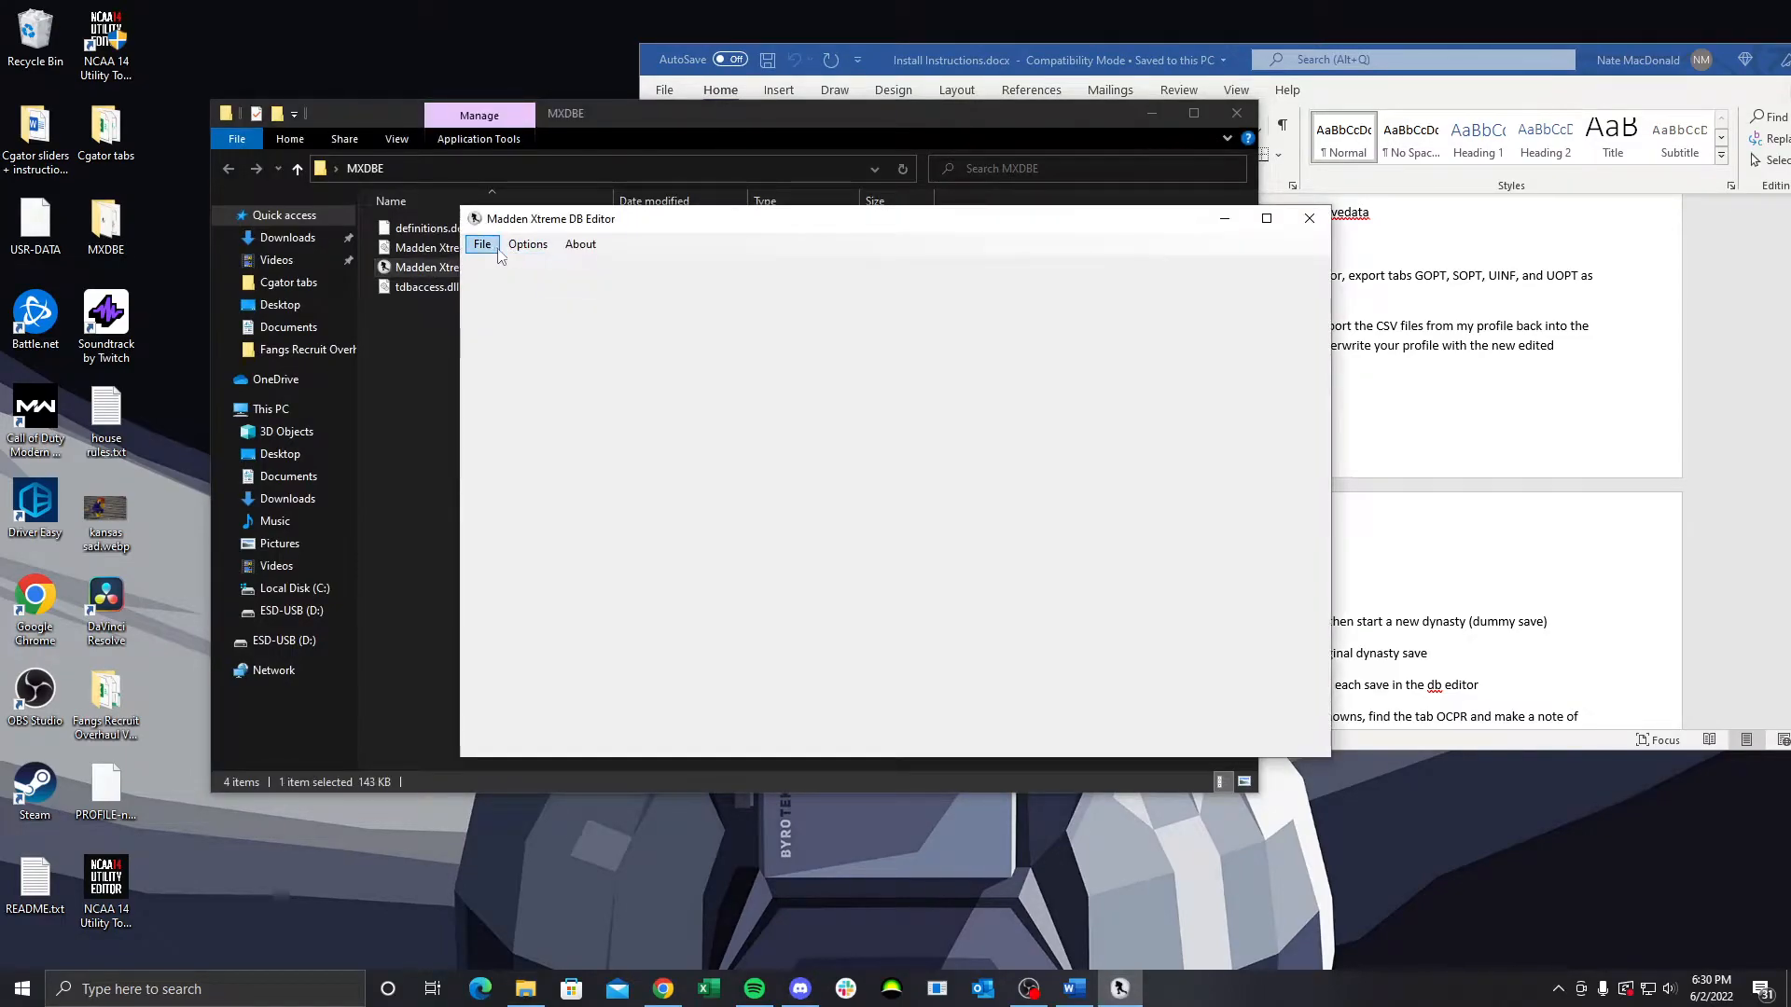
Open PROFILE-ncaa from the desktop and reload its GOPT table by switching to GRGM and back
left_click(482, 244)
left_click(515, 269)
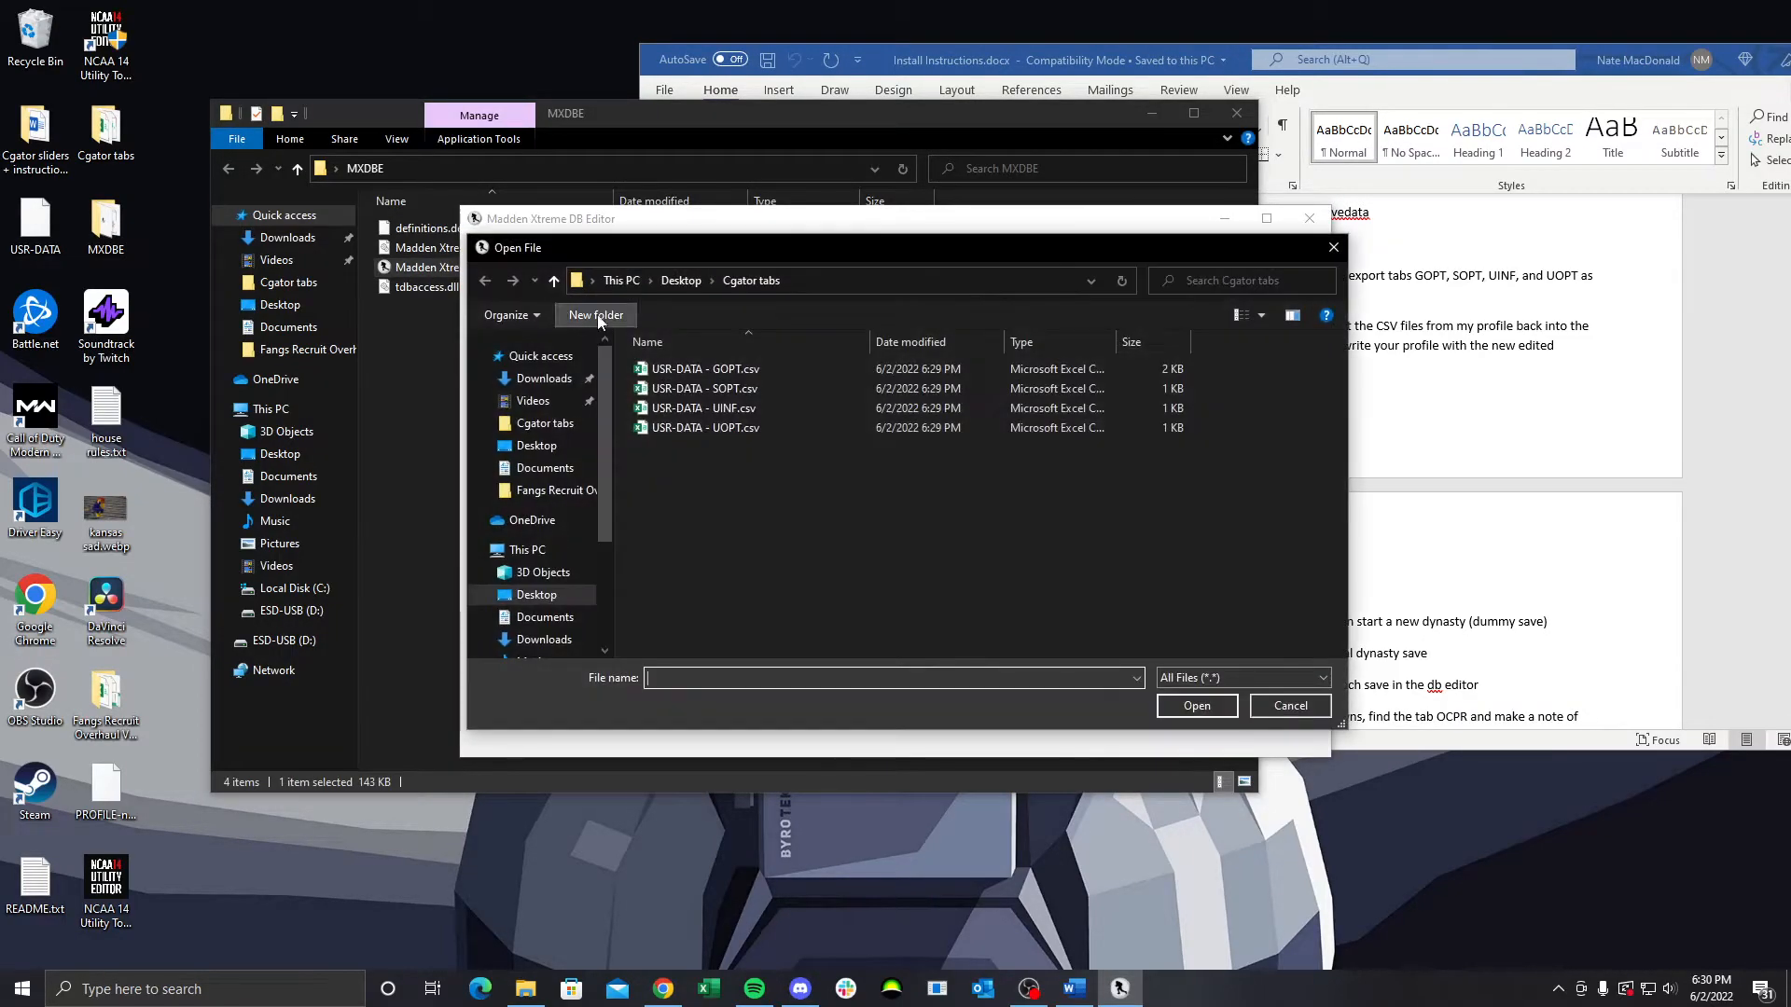
left_click(538, 446)
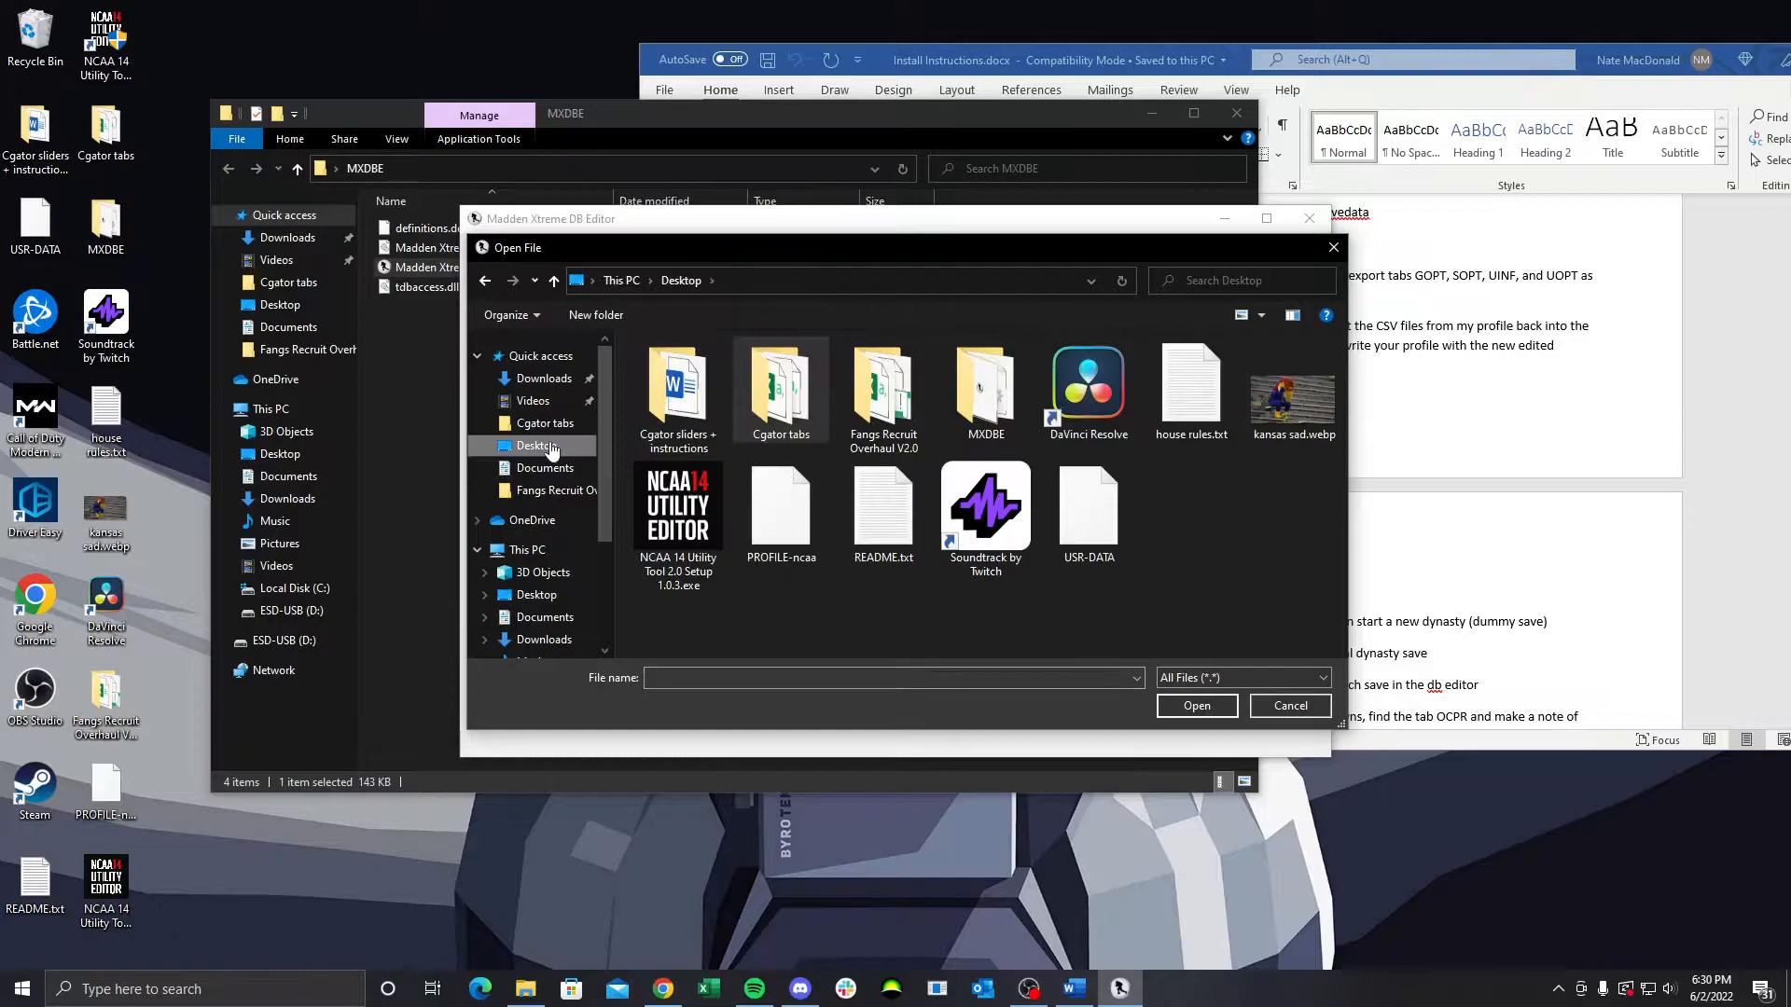
double_click(791, 530)
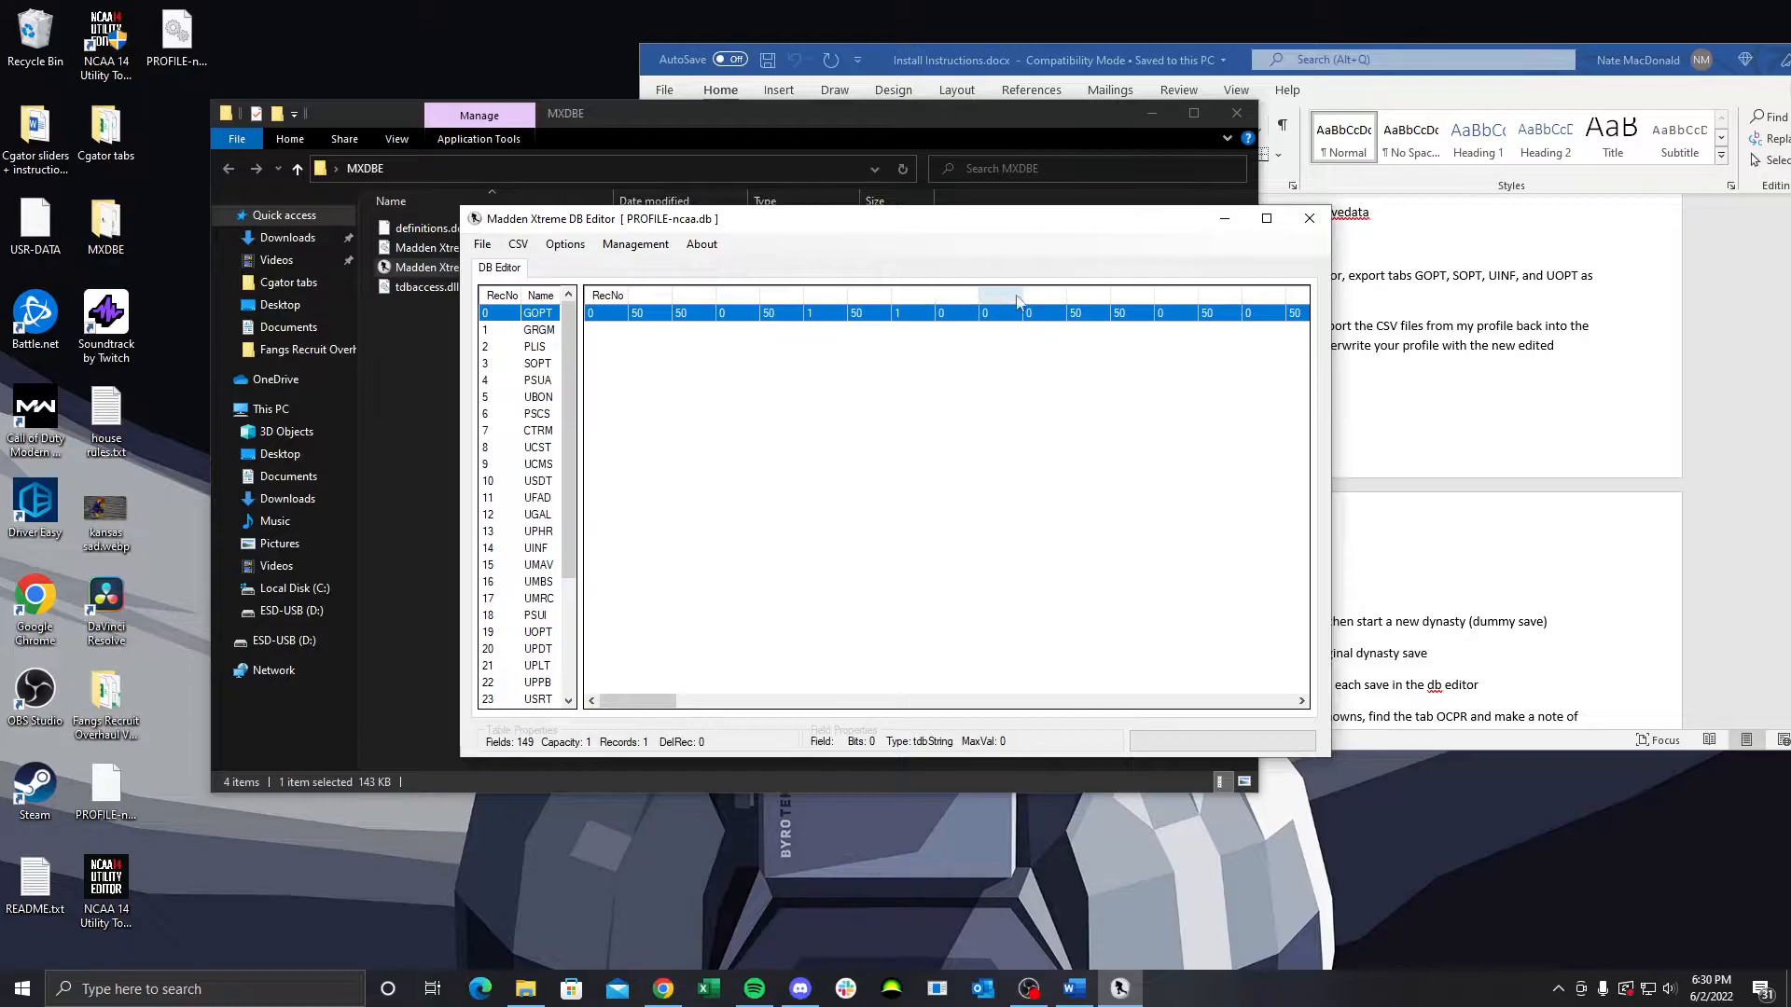
left_click(540, 334)
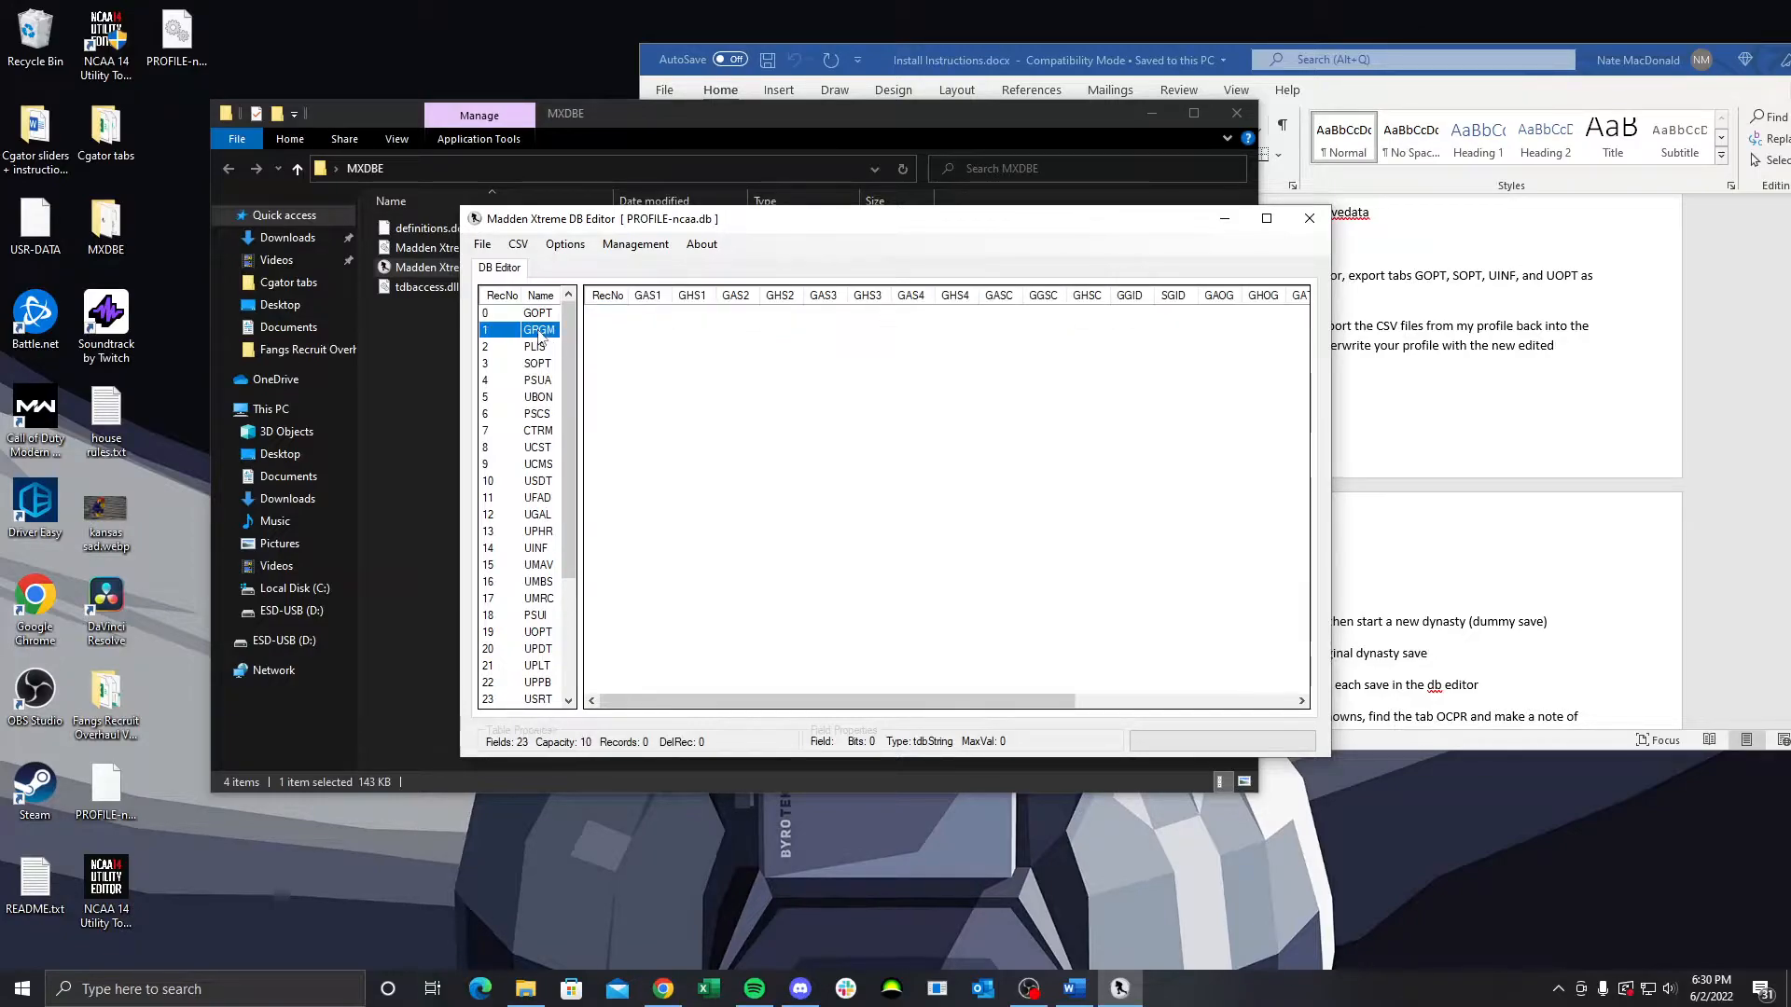
left_click(539, 314)
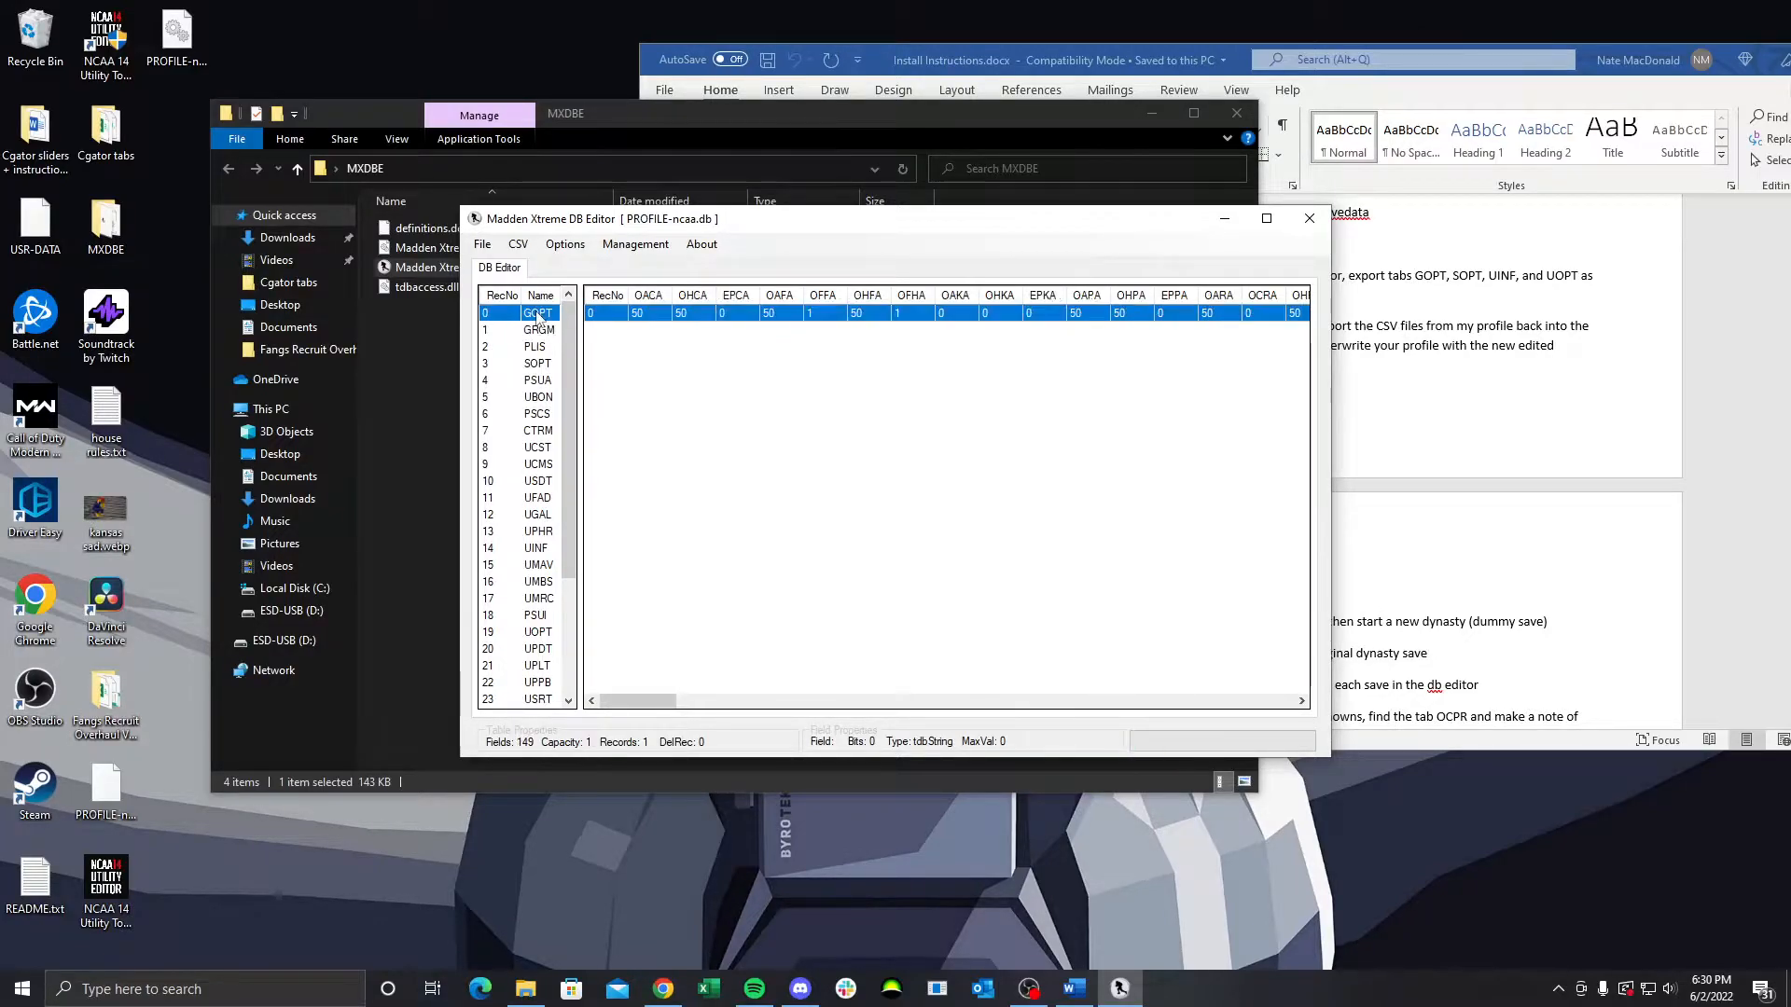
Close the MXDBE folder and import USR-DATA - GOPT.csv from the Cgator tabs folder into the profile's GOPT table
left_click_drag(819, 233, 698, 174)
left_click(1233, 113)
left_click_drag(981, 160, 1170, 101)
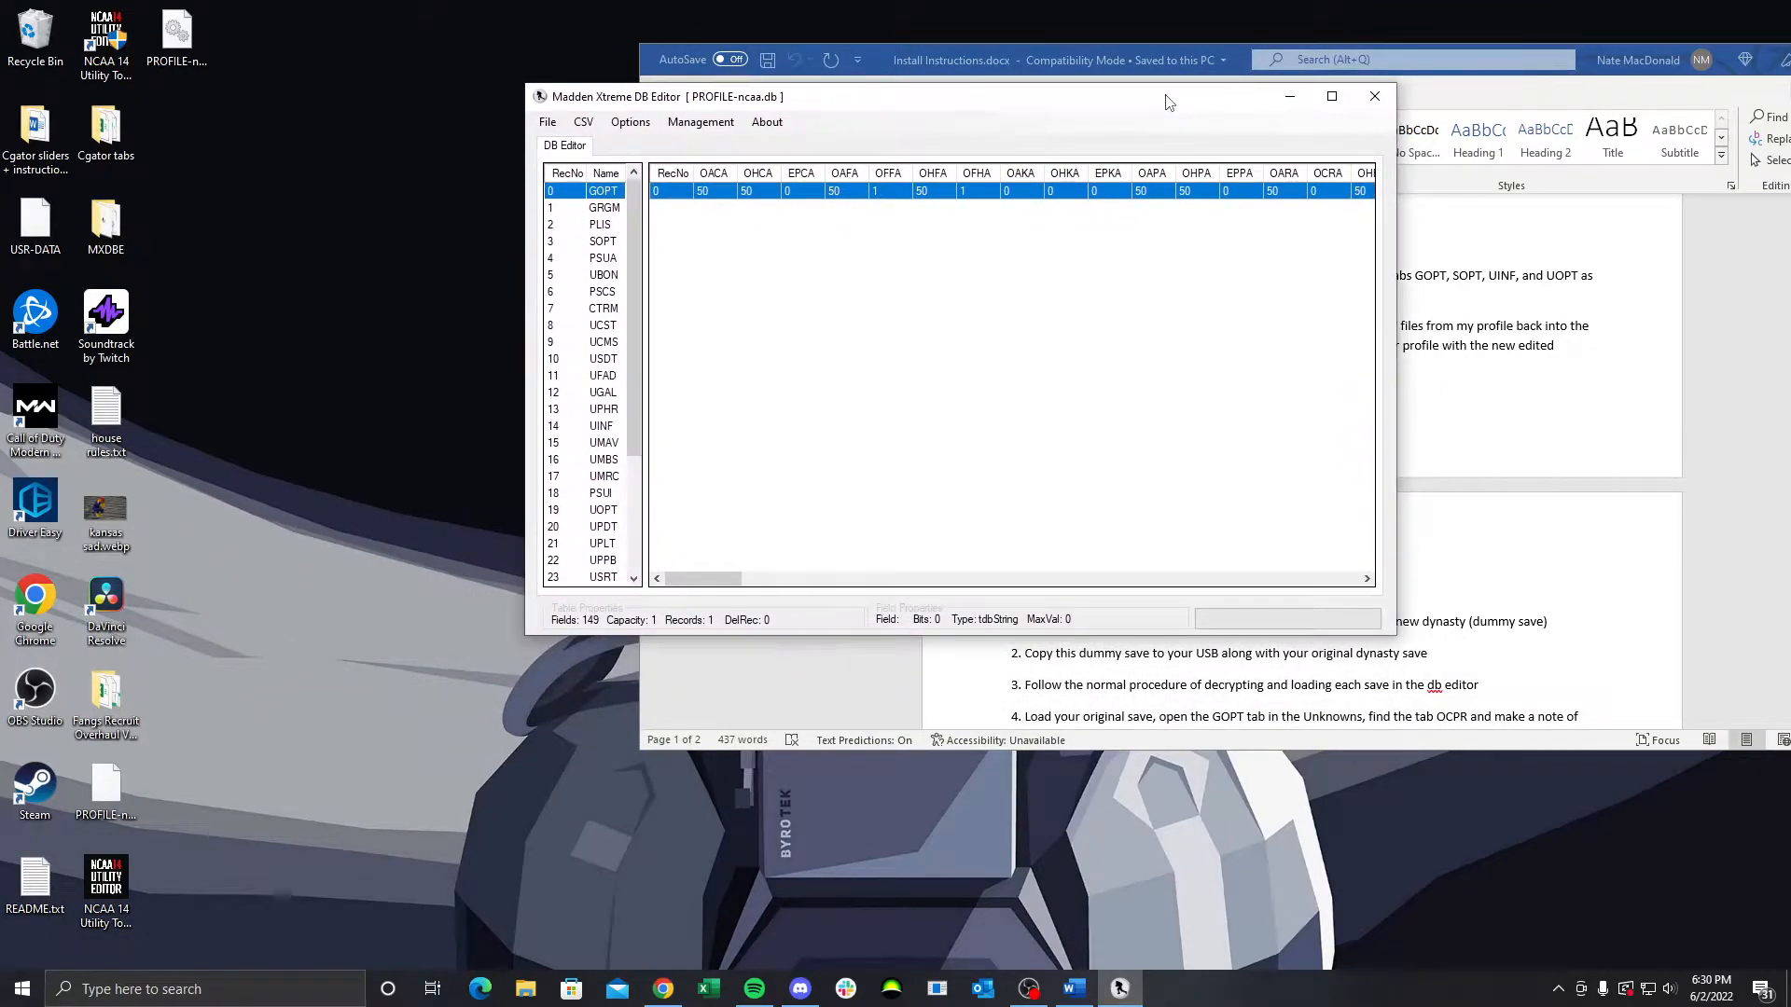
left_click(583, 122)
left_click(614, 164)
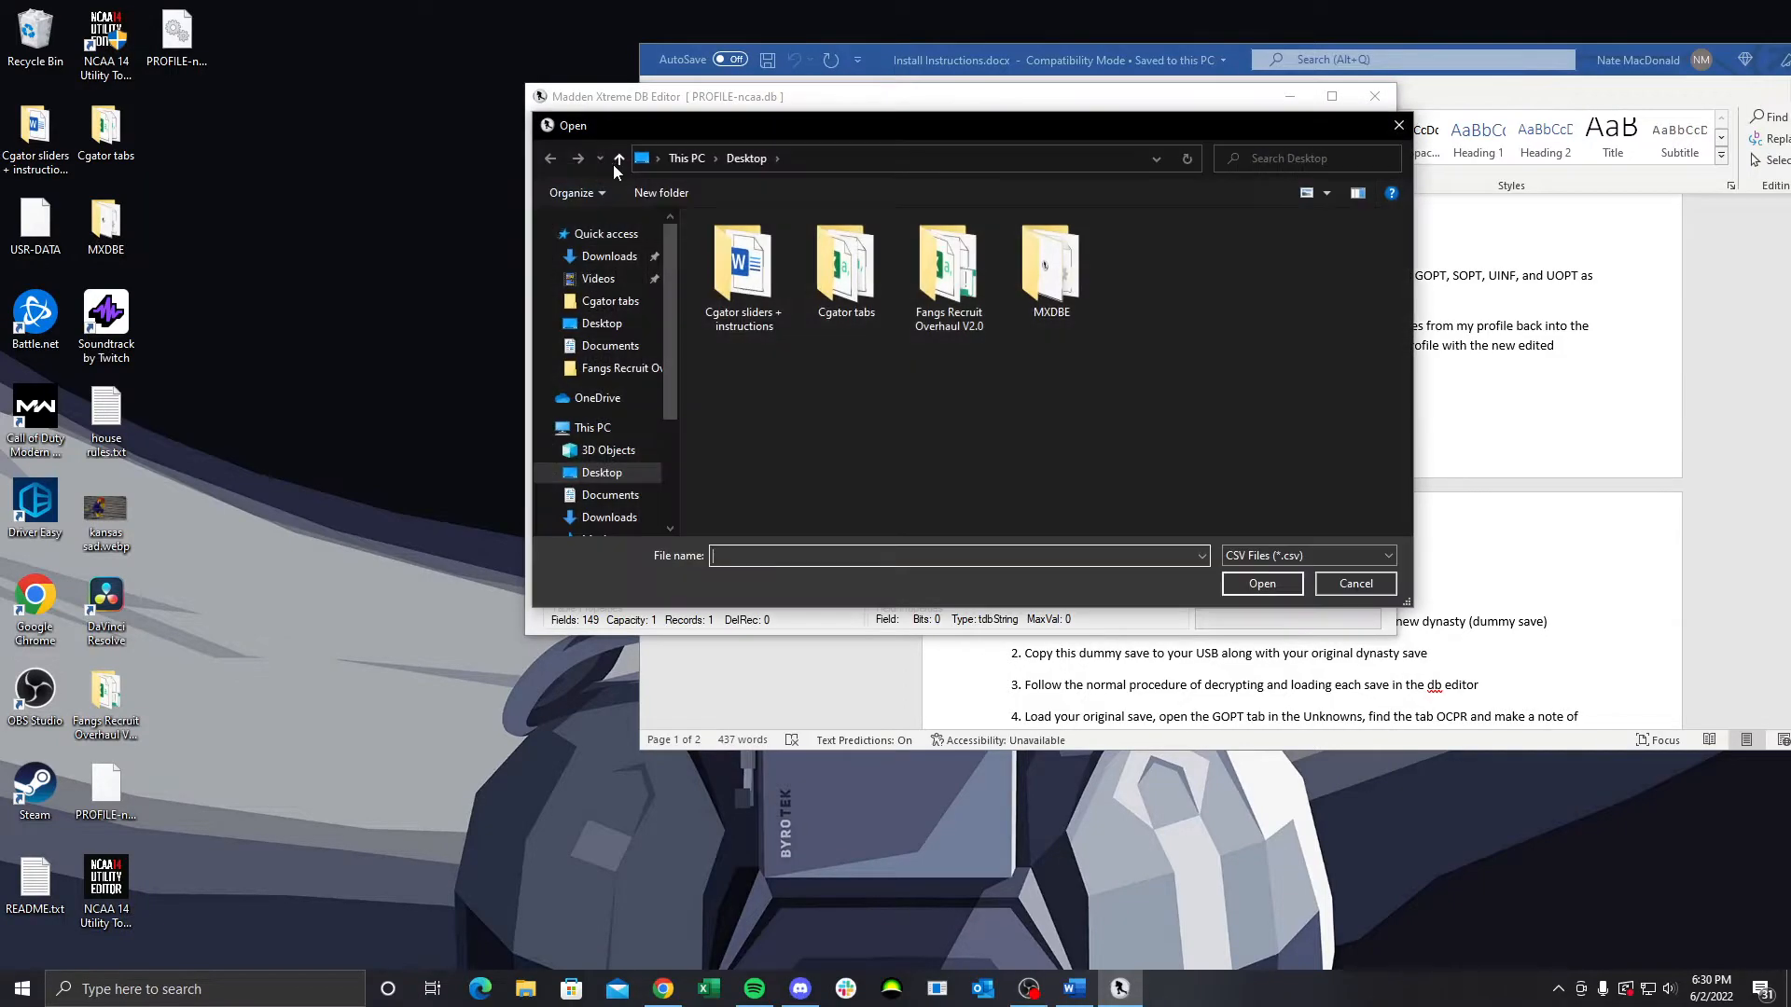
double_click(848, 277)
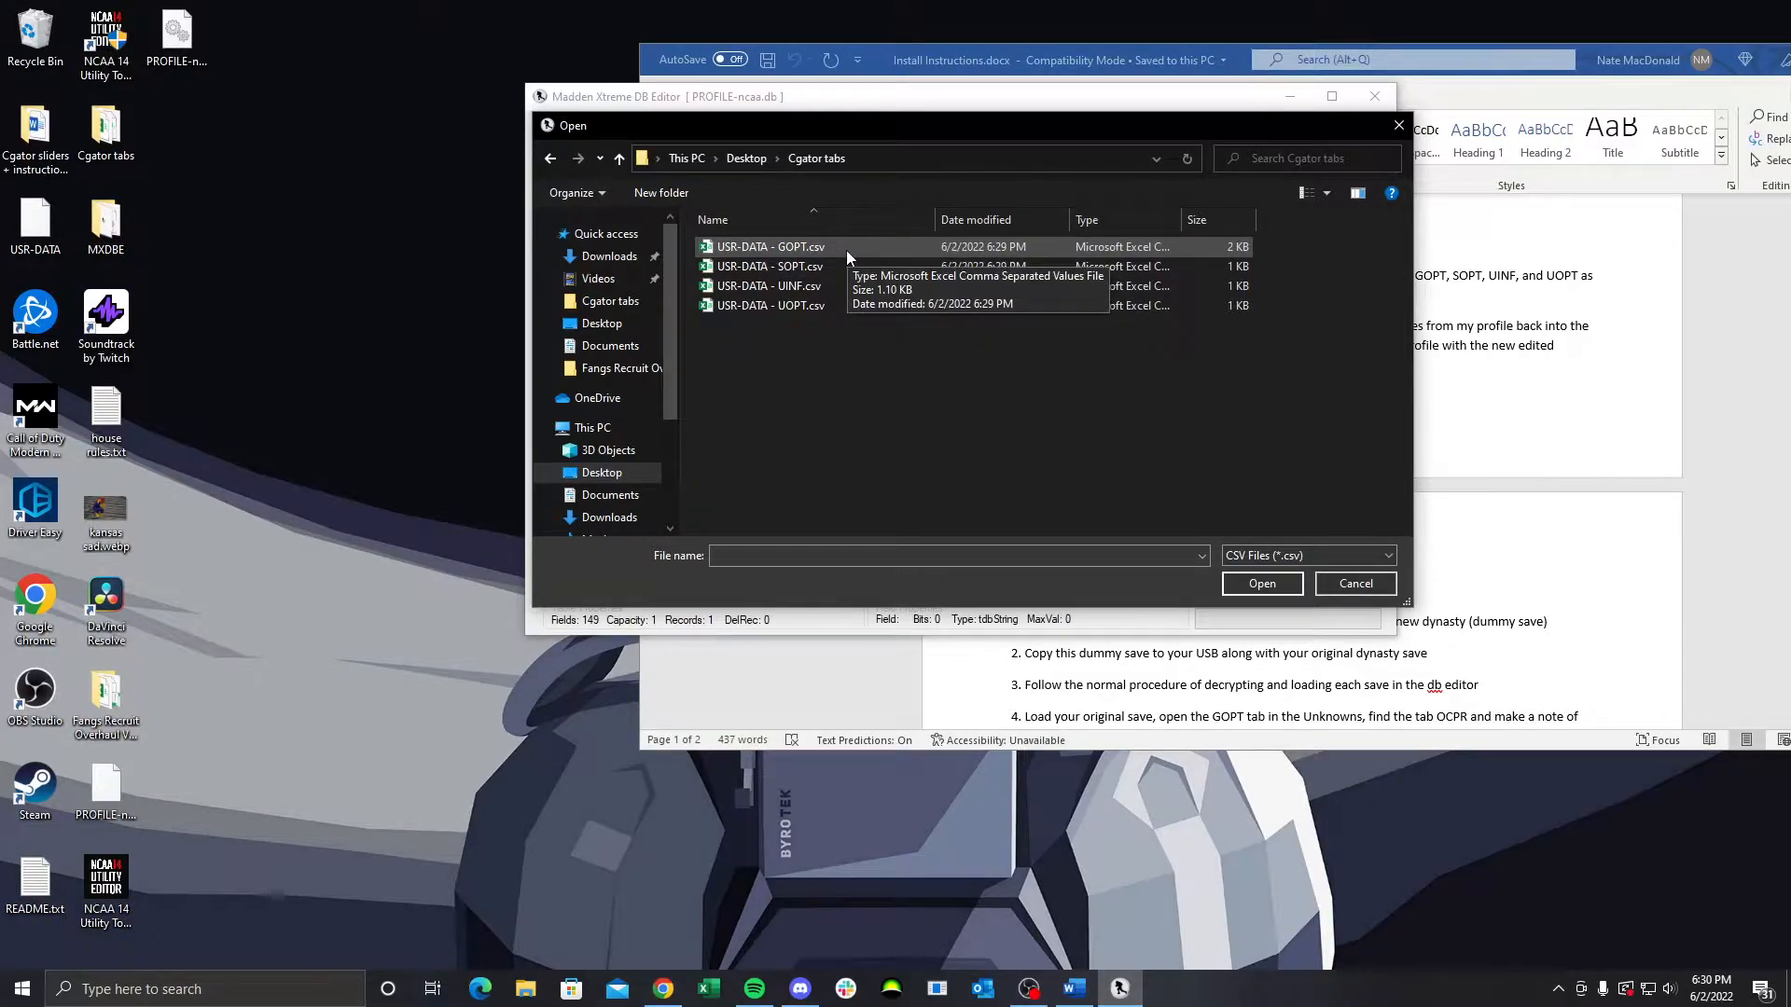
double_click(847, 250)
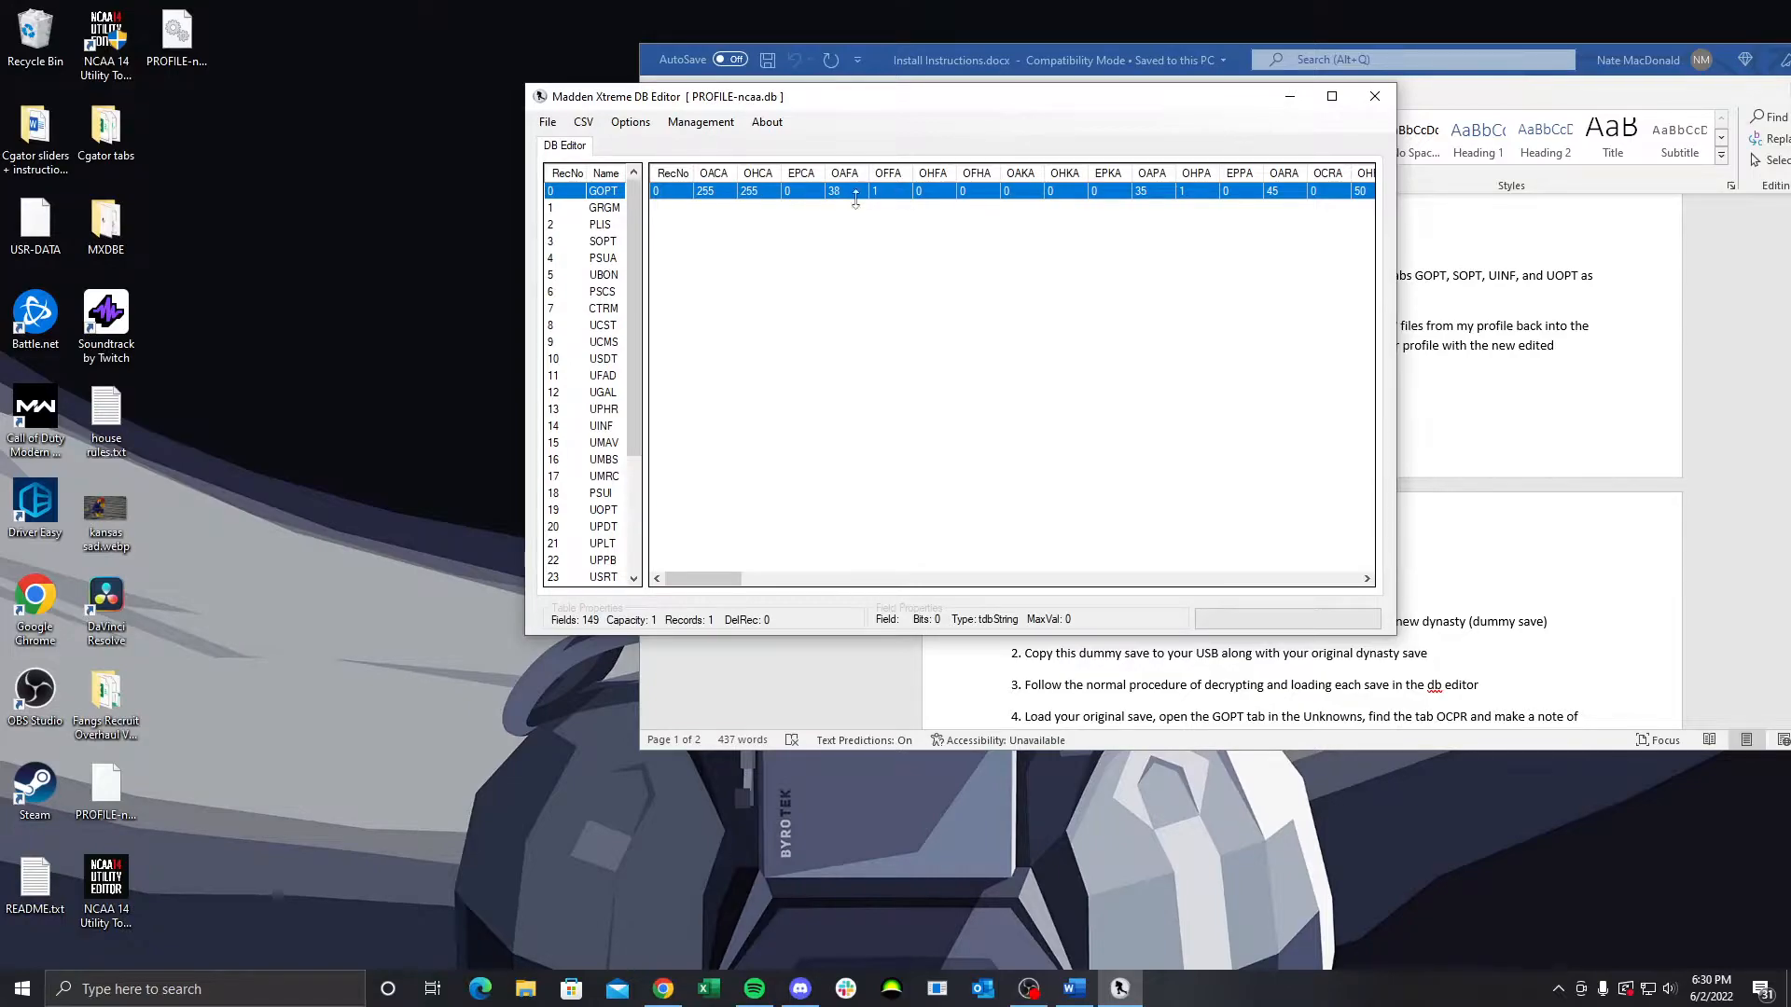
Uncover the import instructions, select the SOPT table, and save PROFILE-ncaa with the imported GOPT data
left_click_drag(898, 102, 990, 321)
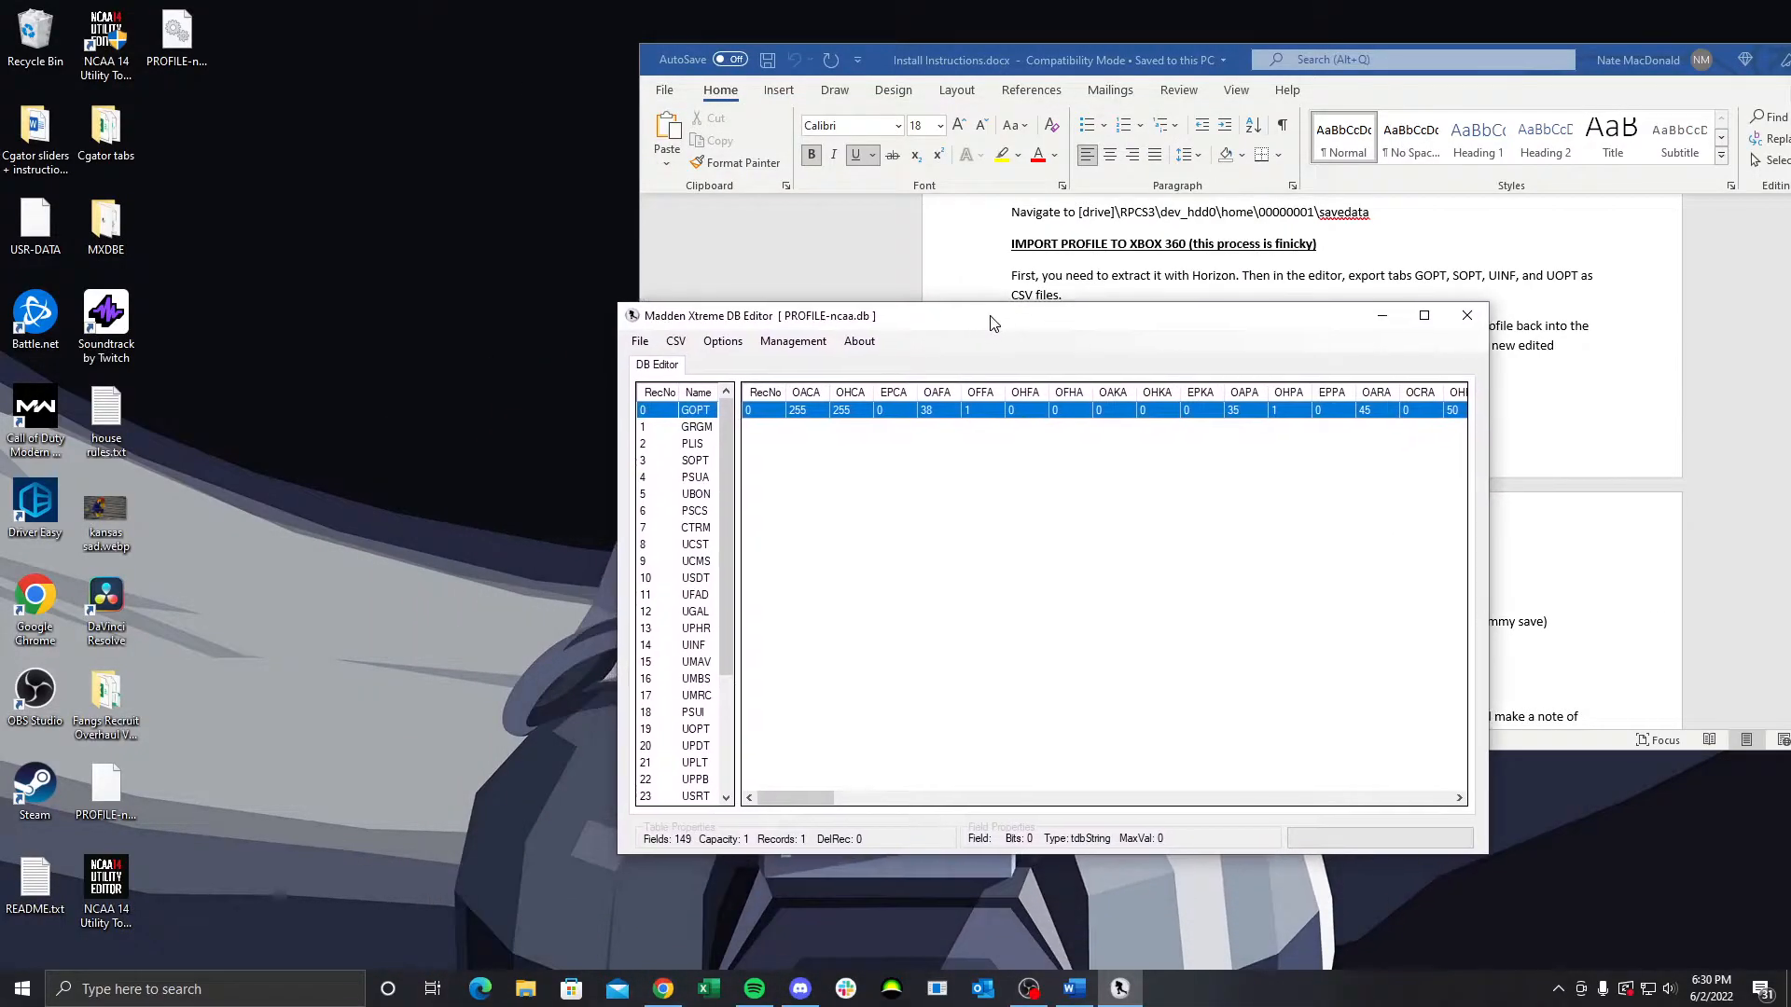
left_click(688, 464)
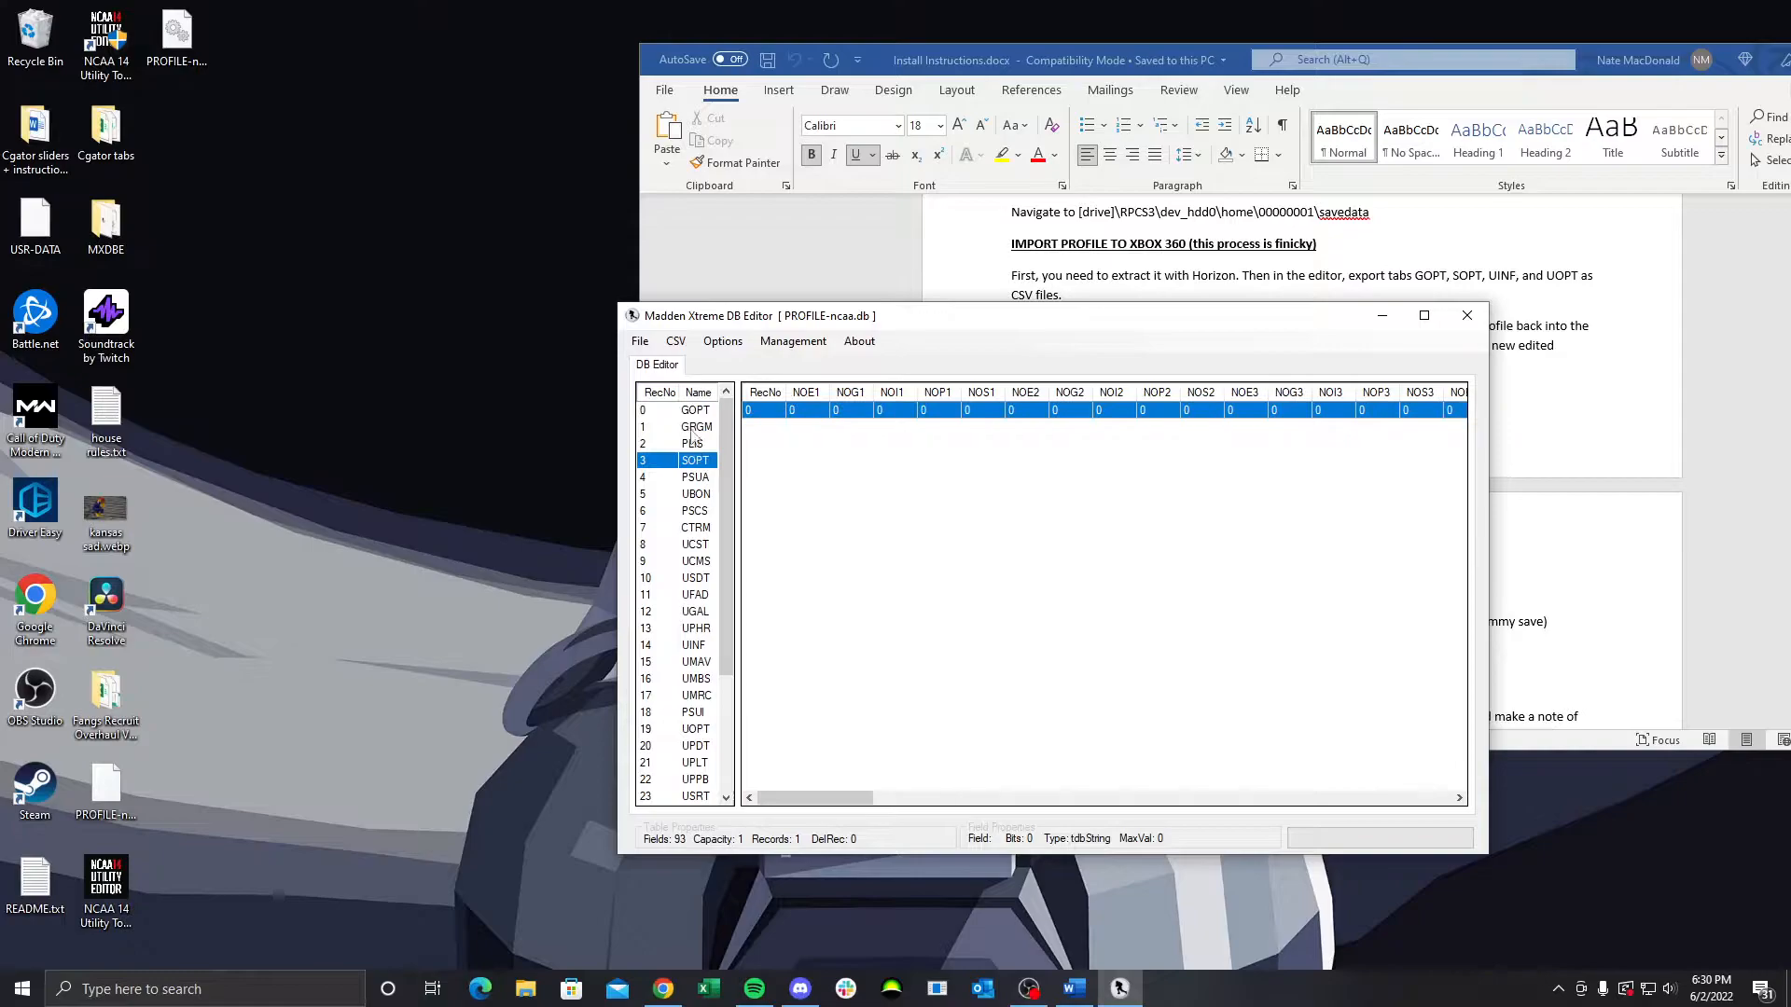
left_click(641, 341)
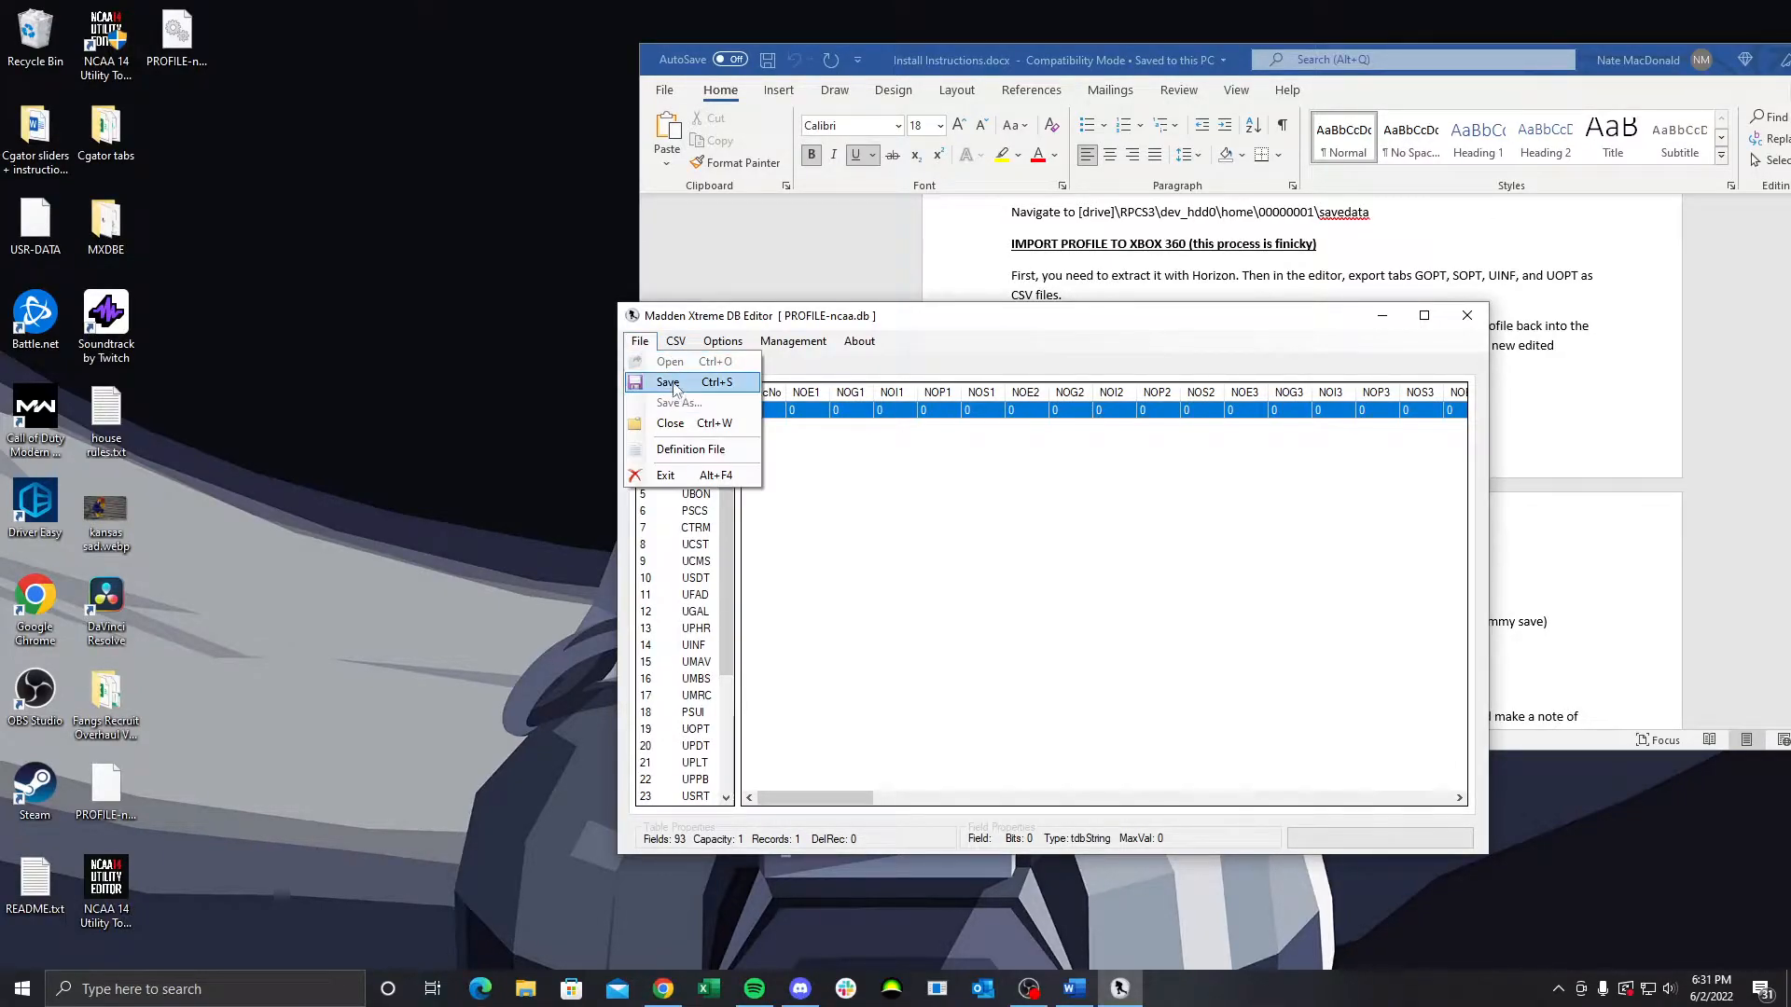
left_click(668, 382)
left_click(919, 546)
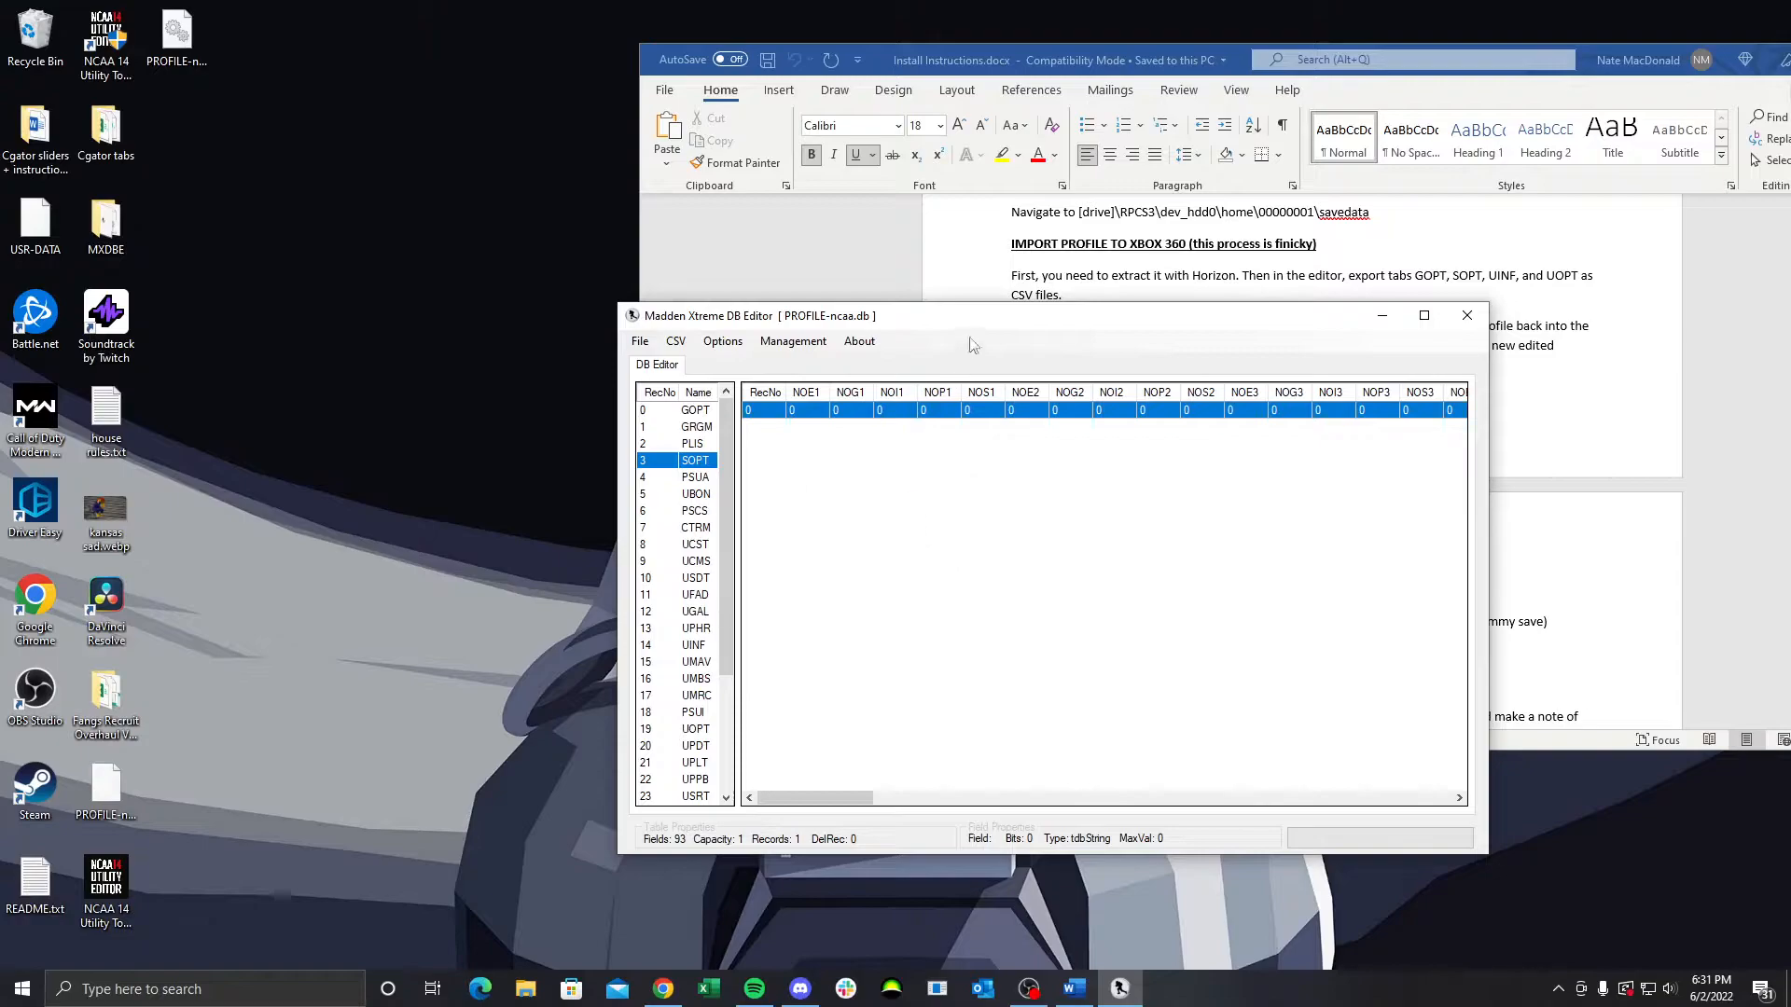
Import USR-DATA - SOPT.csv into the SOPT table and save PROFILE-ncaa
left_click_drag(975, 329, 1026, 325)
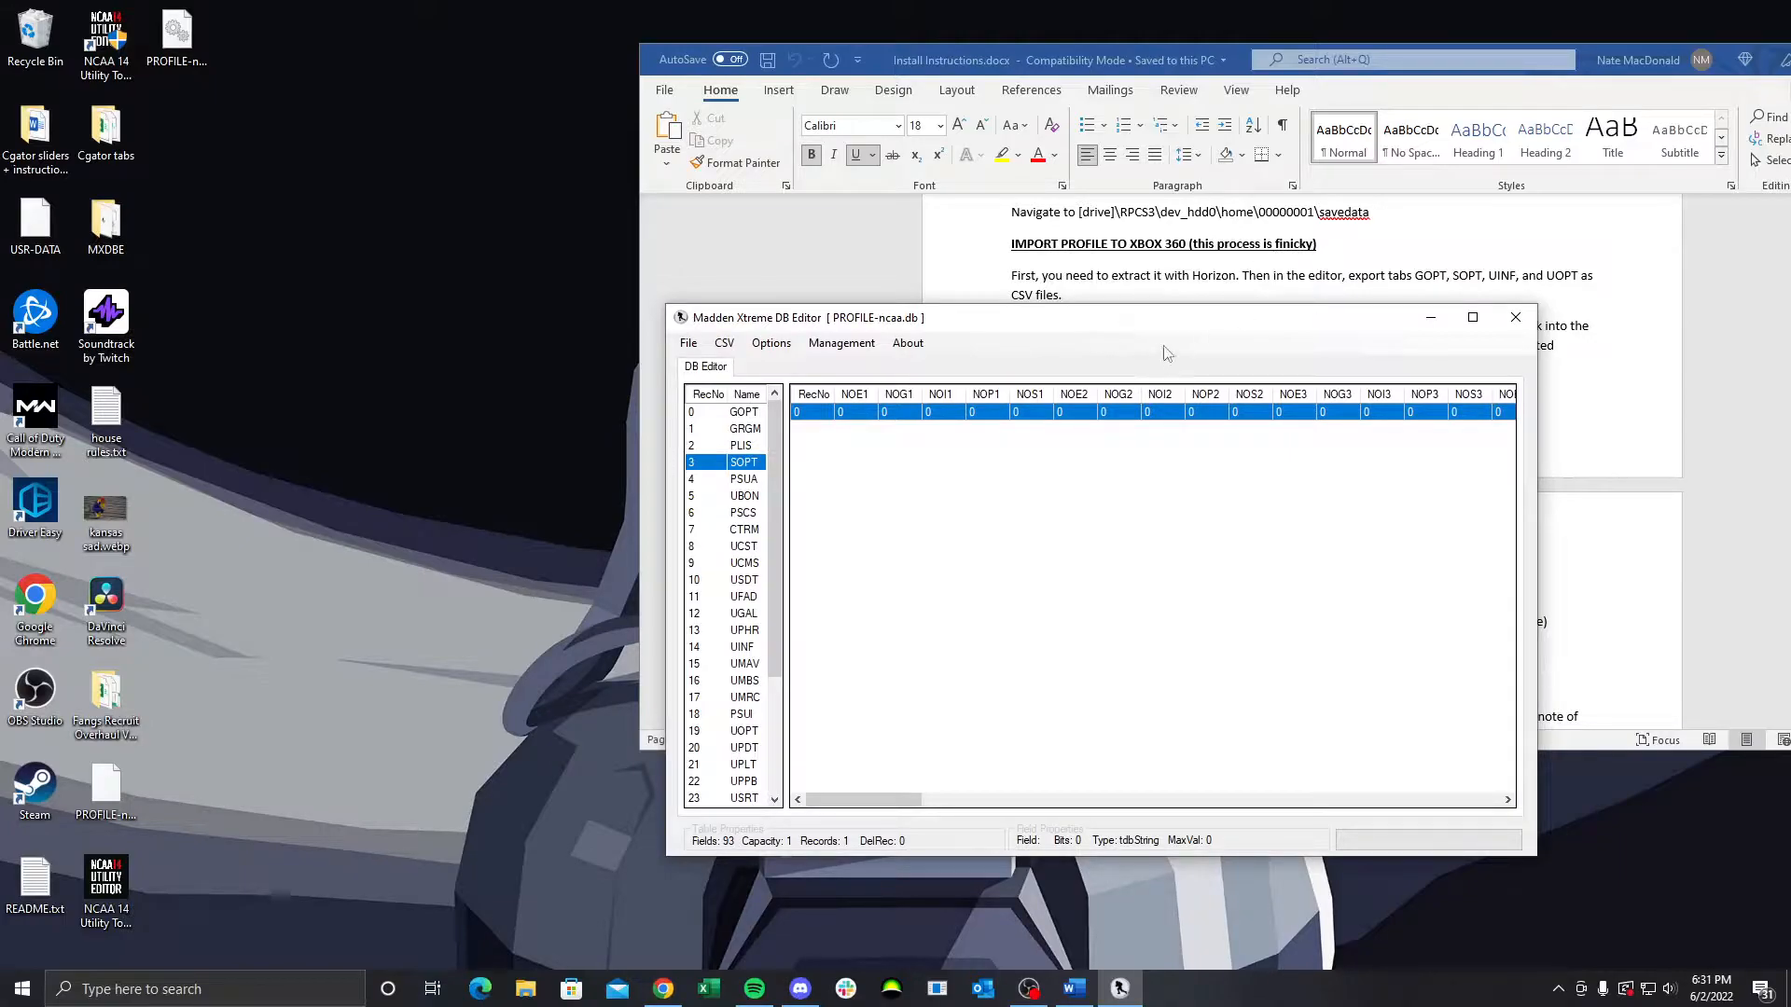
left_click_drag(1158, 327, 1137, 316)
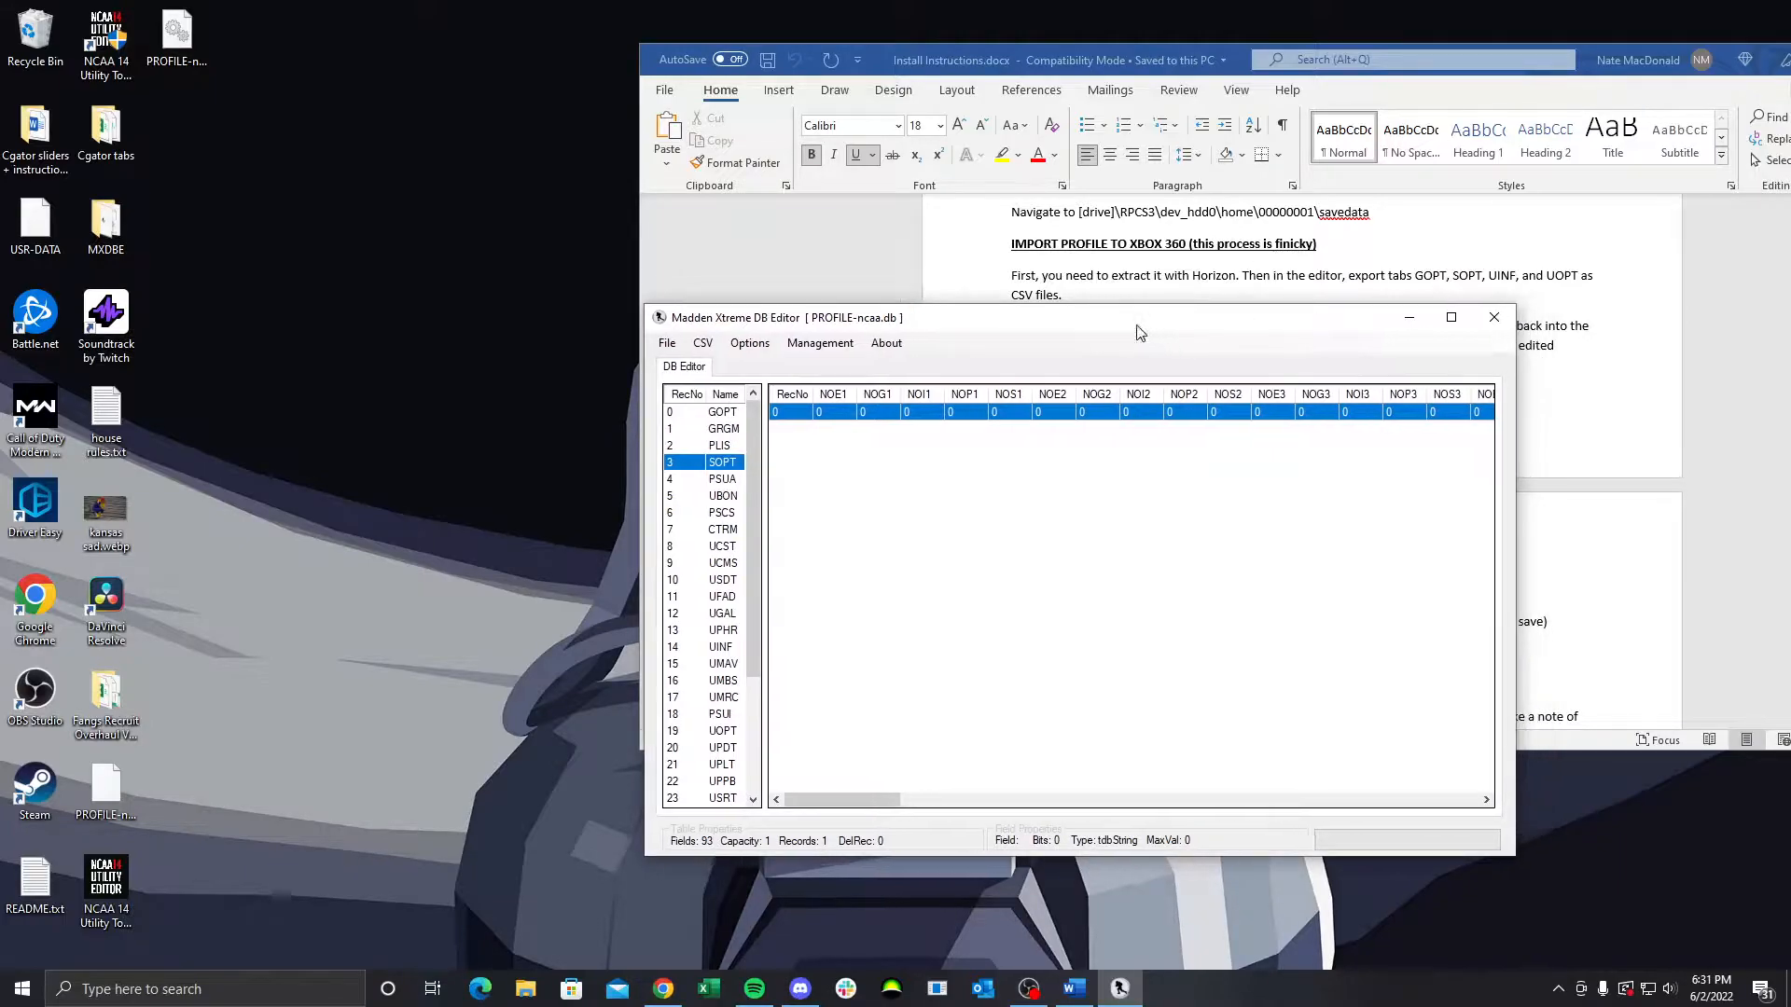
left_click(699, 333)
left_click(734, 373)
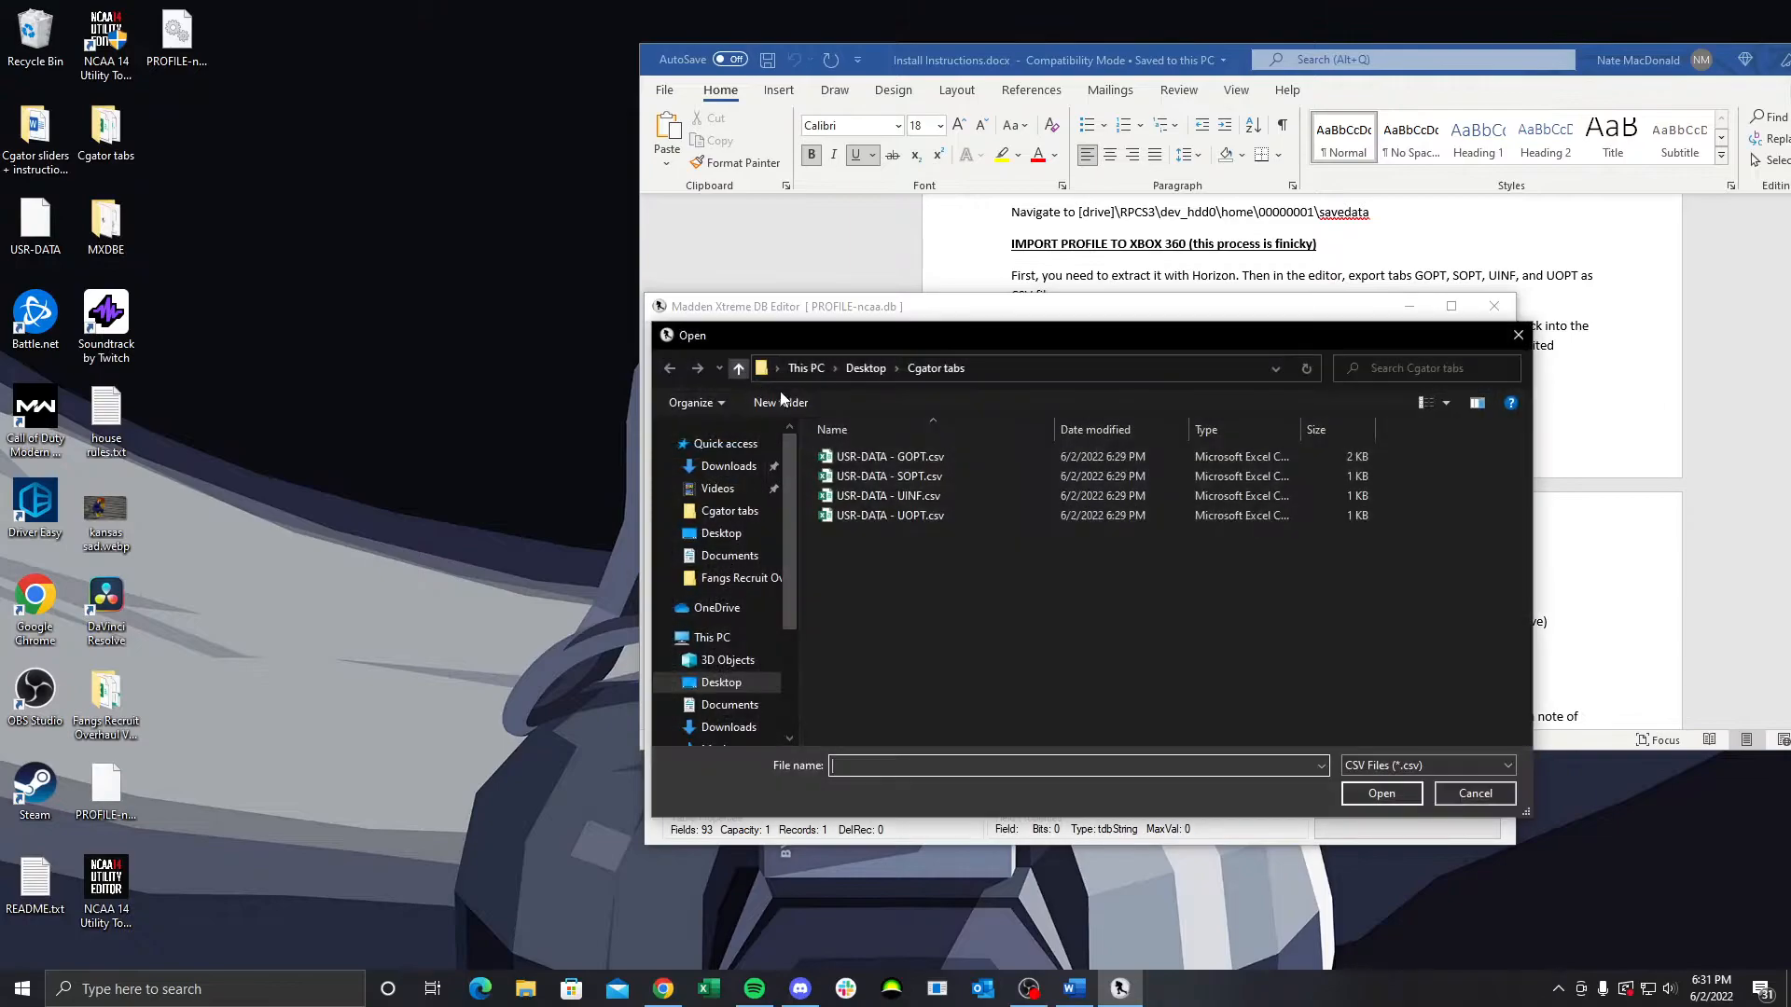
double_click(901, 474)
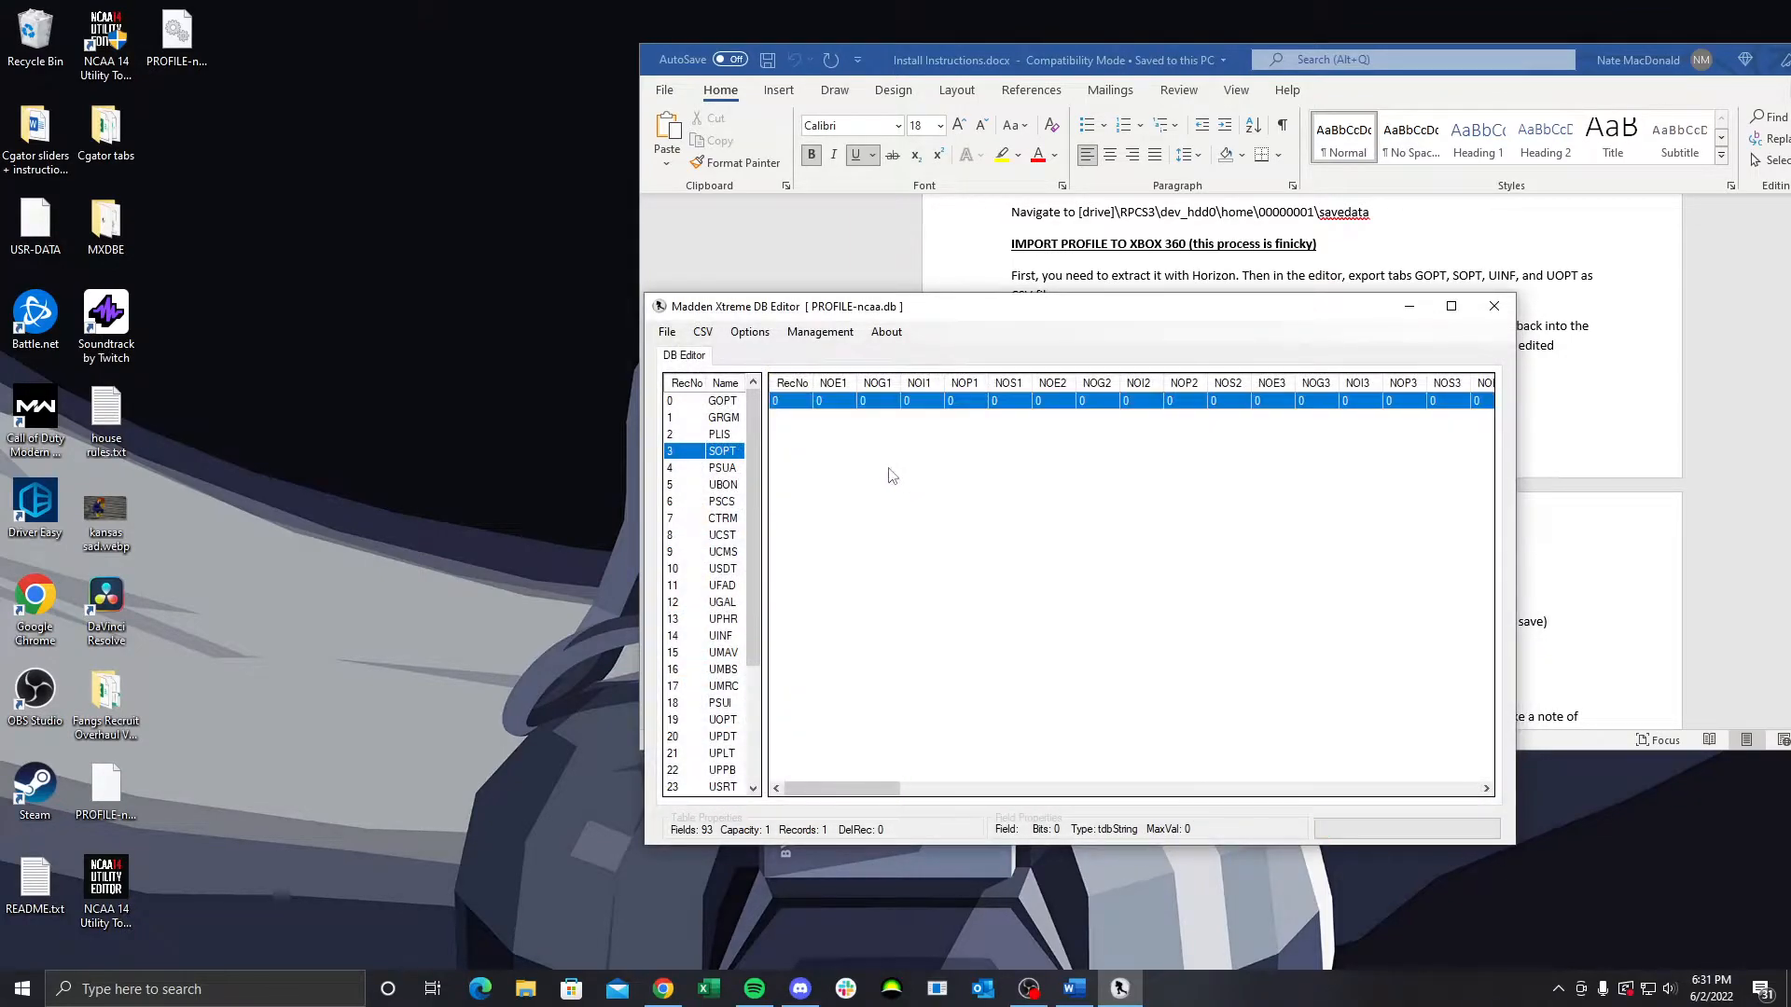
left_click(668, 333)
left_click(702, 376)
left_click(911, 545)
left_click_drag(1052, 318, 1105, 325)
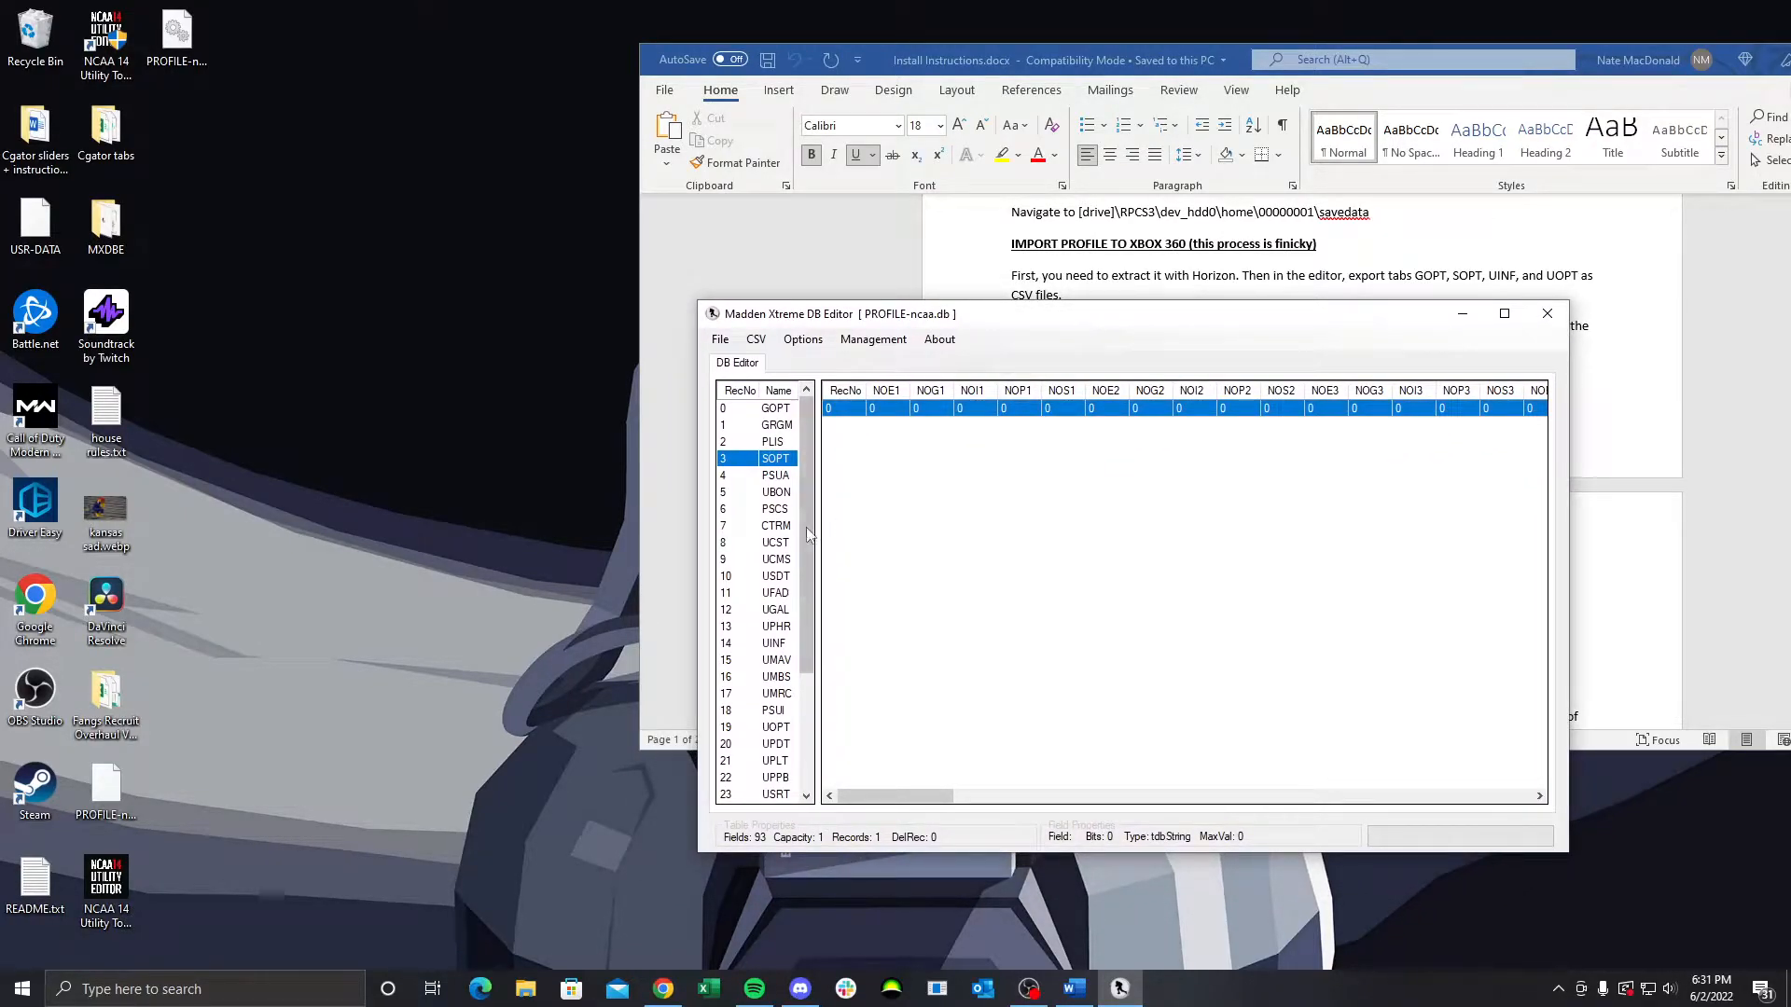
Import USR-DATA - UINF.csv into the UINF table and save PROFILE-ncaa
left_click(773, 643)
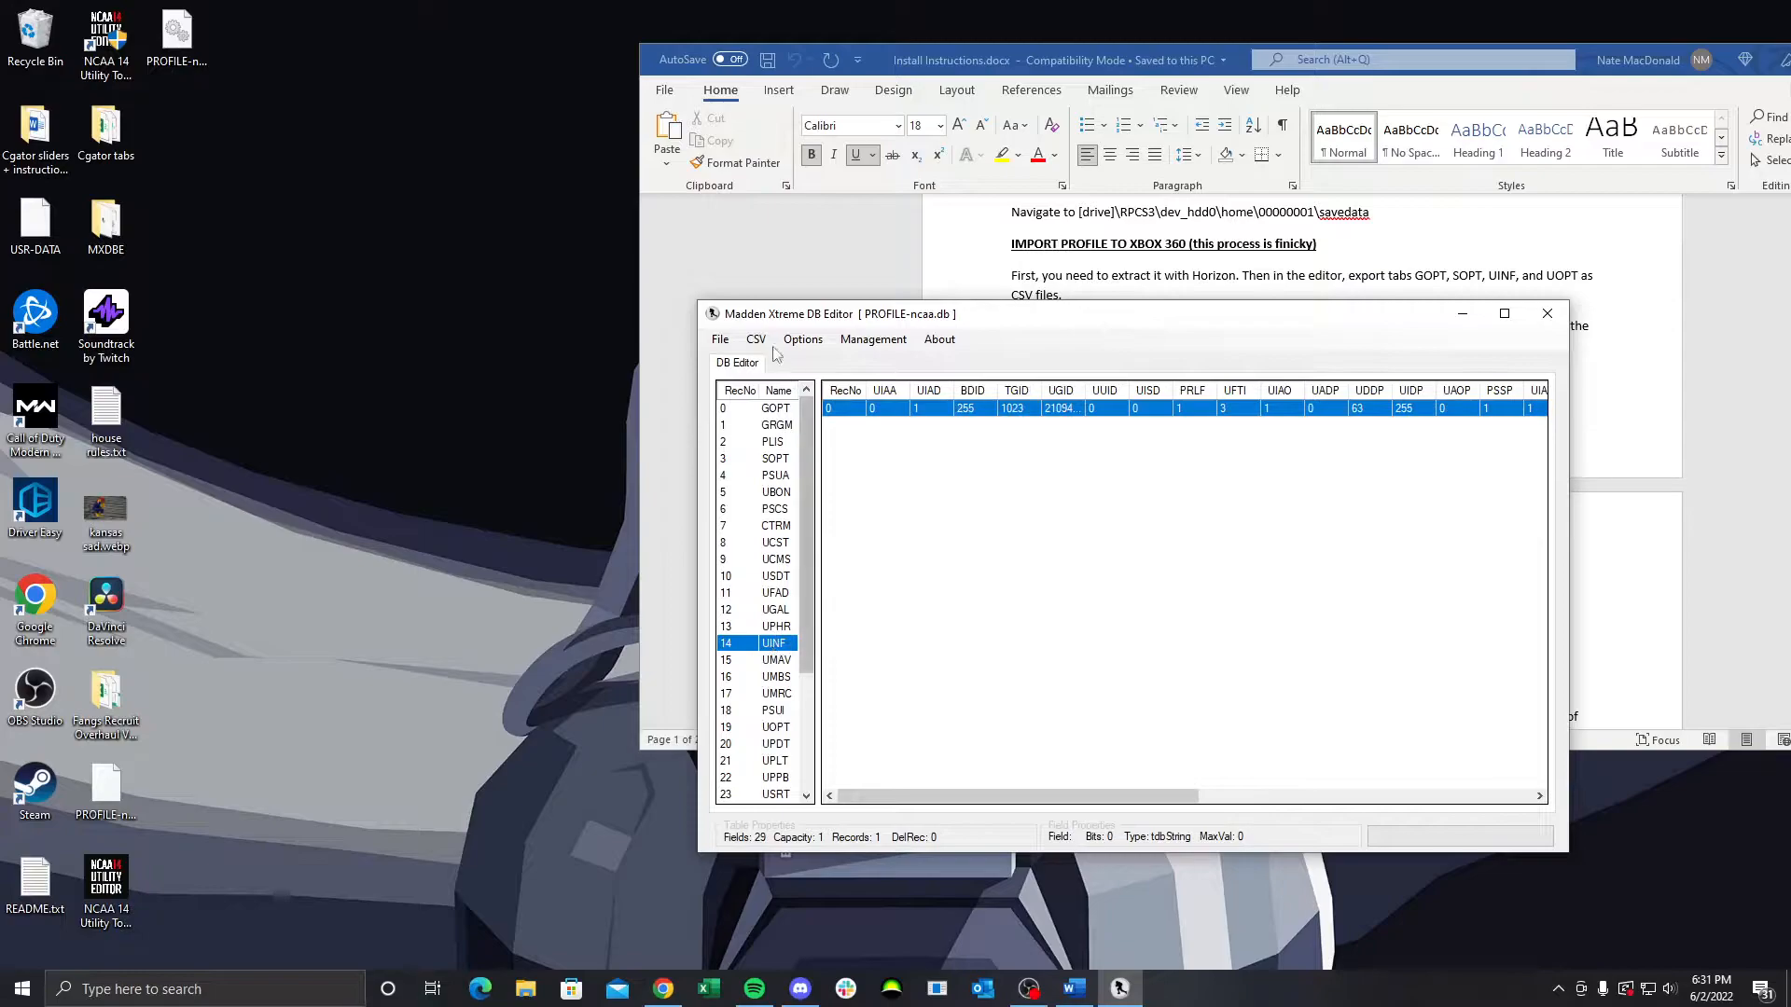
left_click(756, 340)
left_click(781, 386)
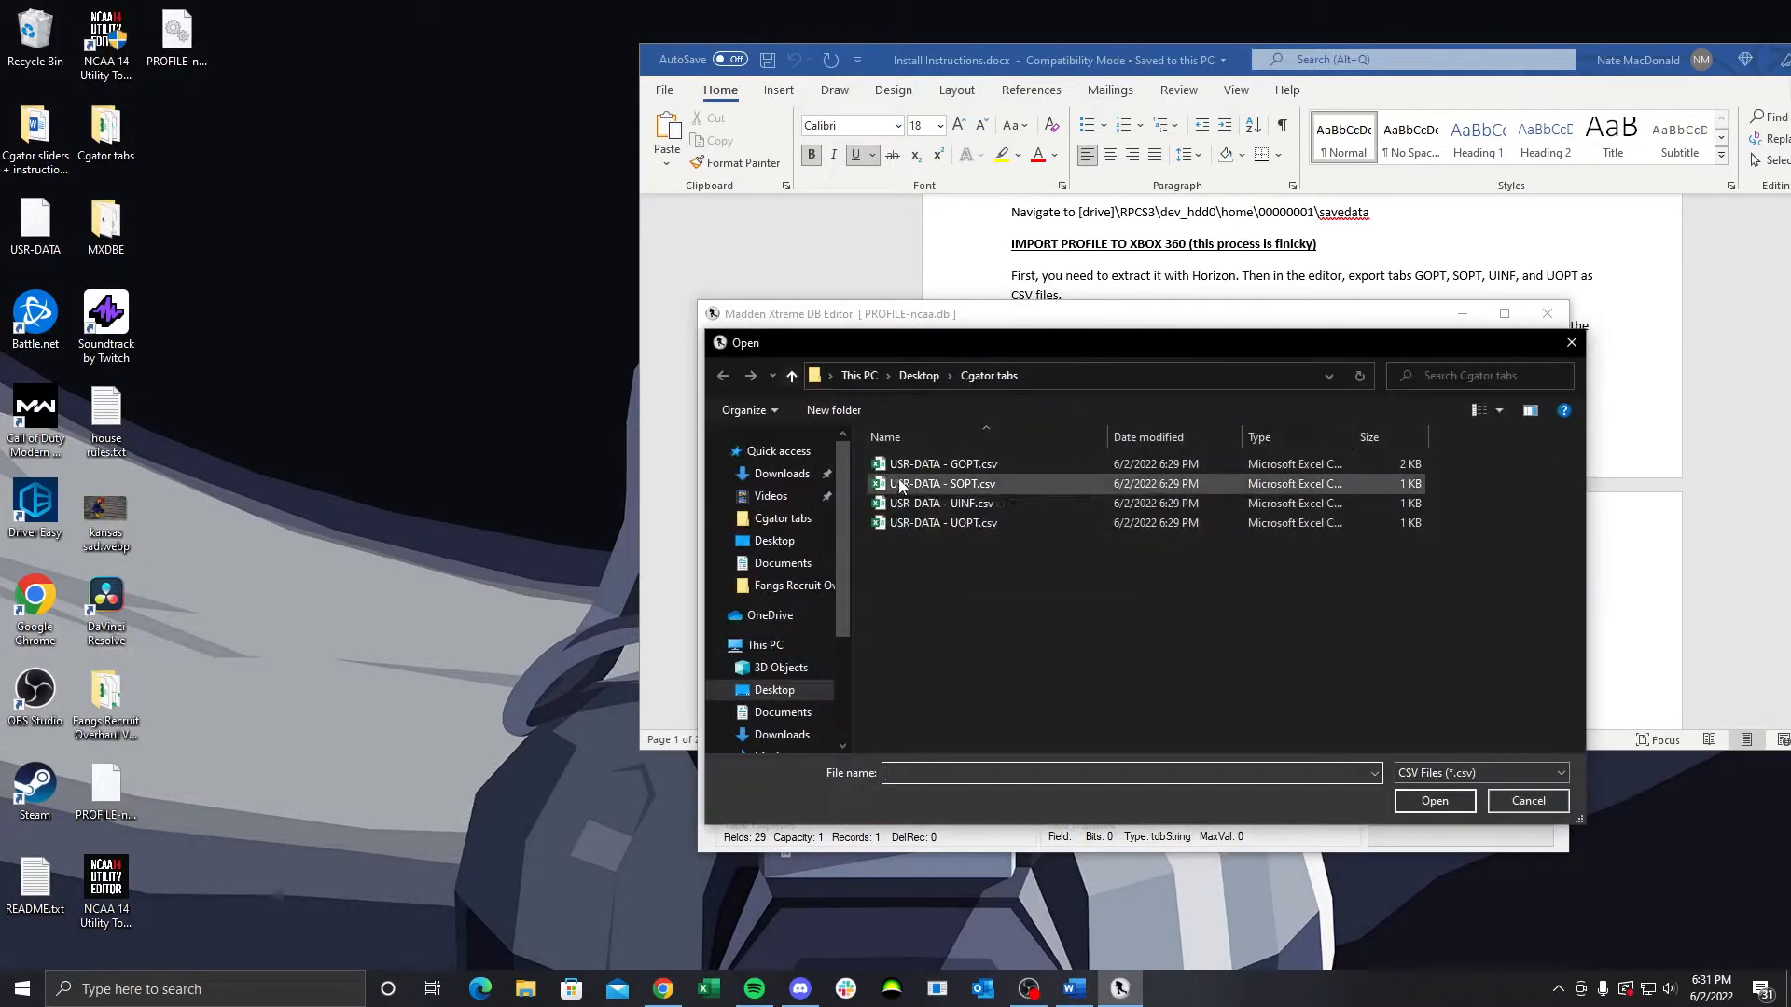
left_click_drag(1031, 361, 1080, 353)
left_click(1028, 514)
double_click(1028, 514)
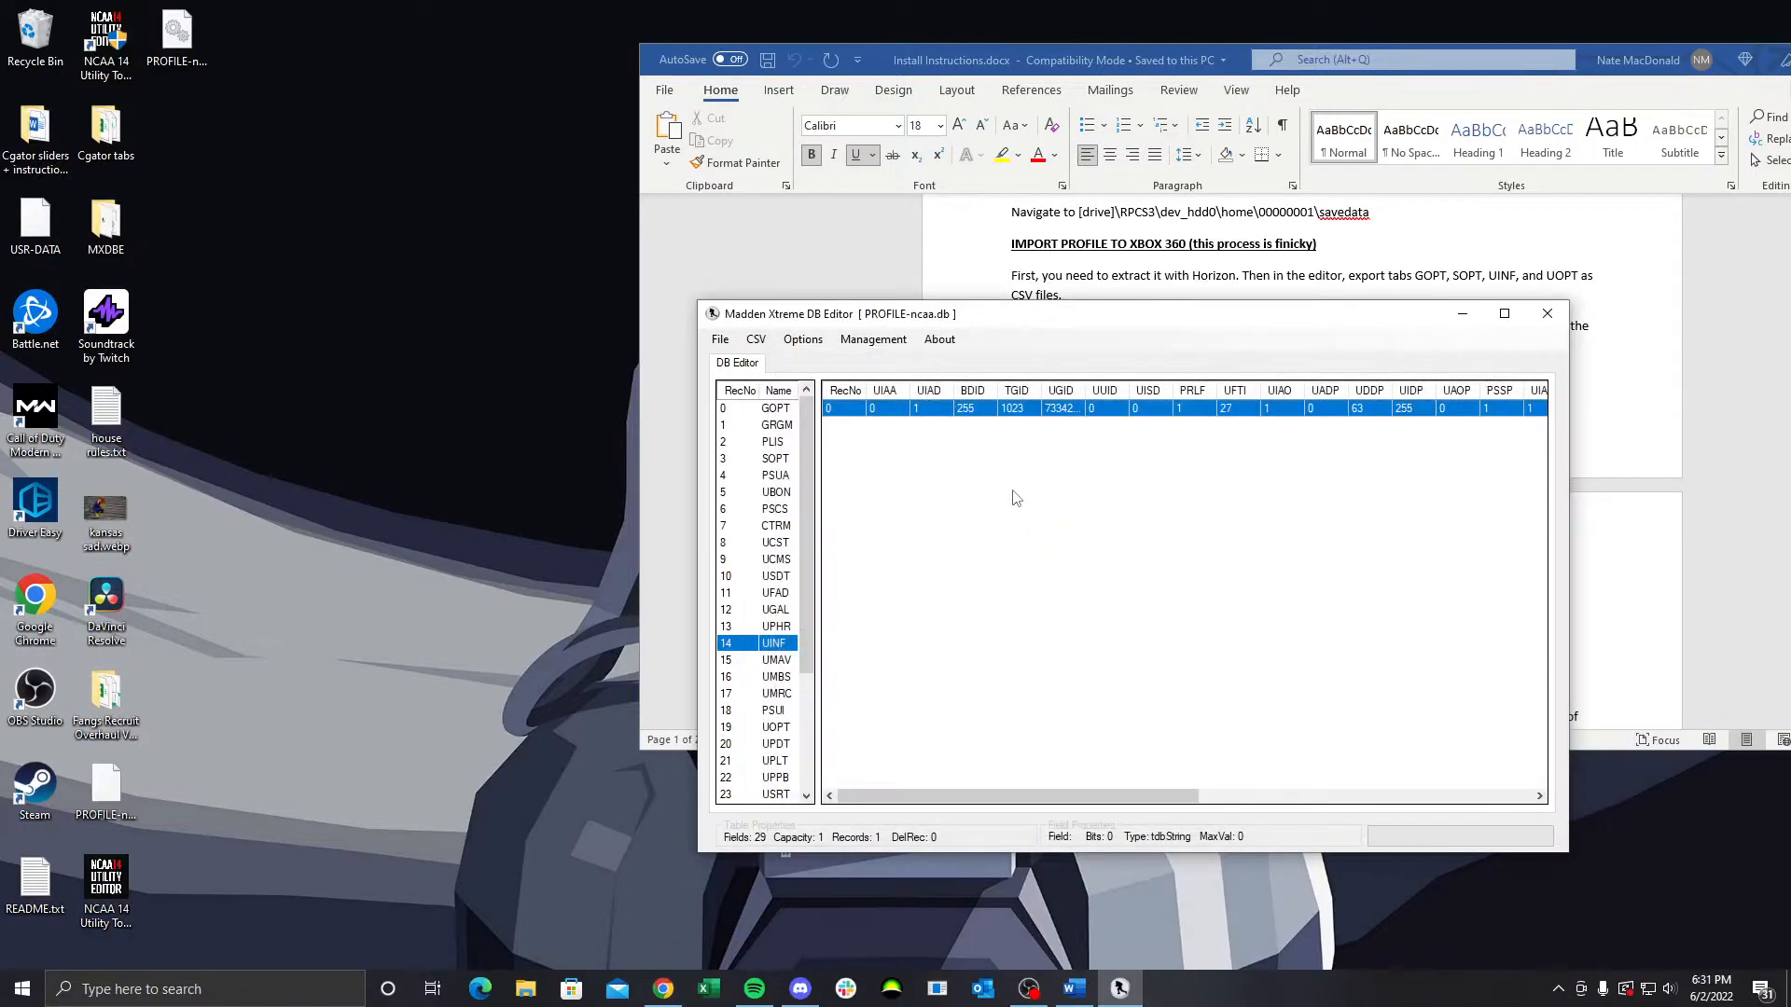
left_click(720, 339)
left_click(754, 379)
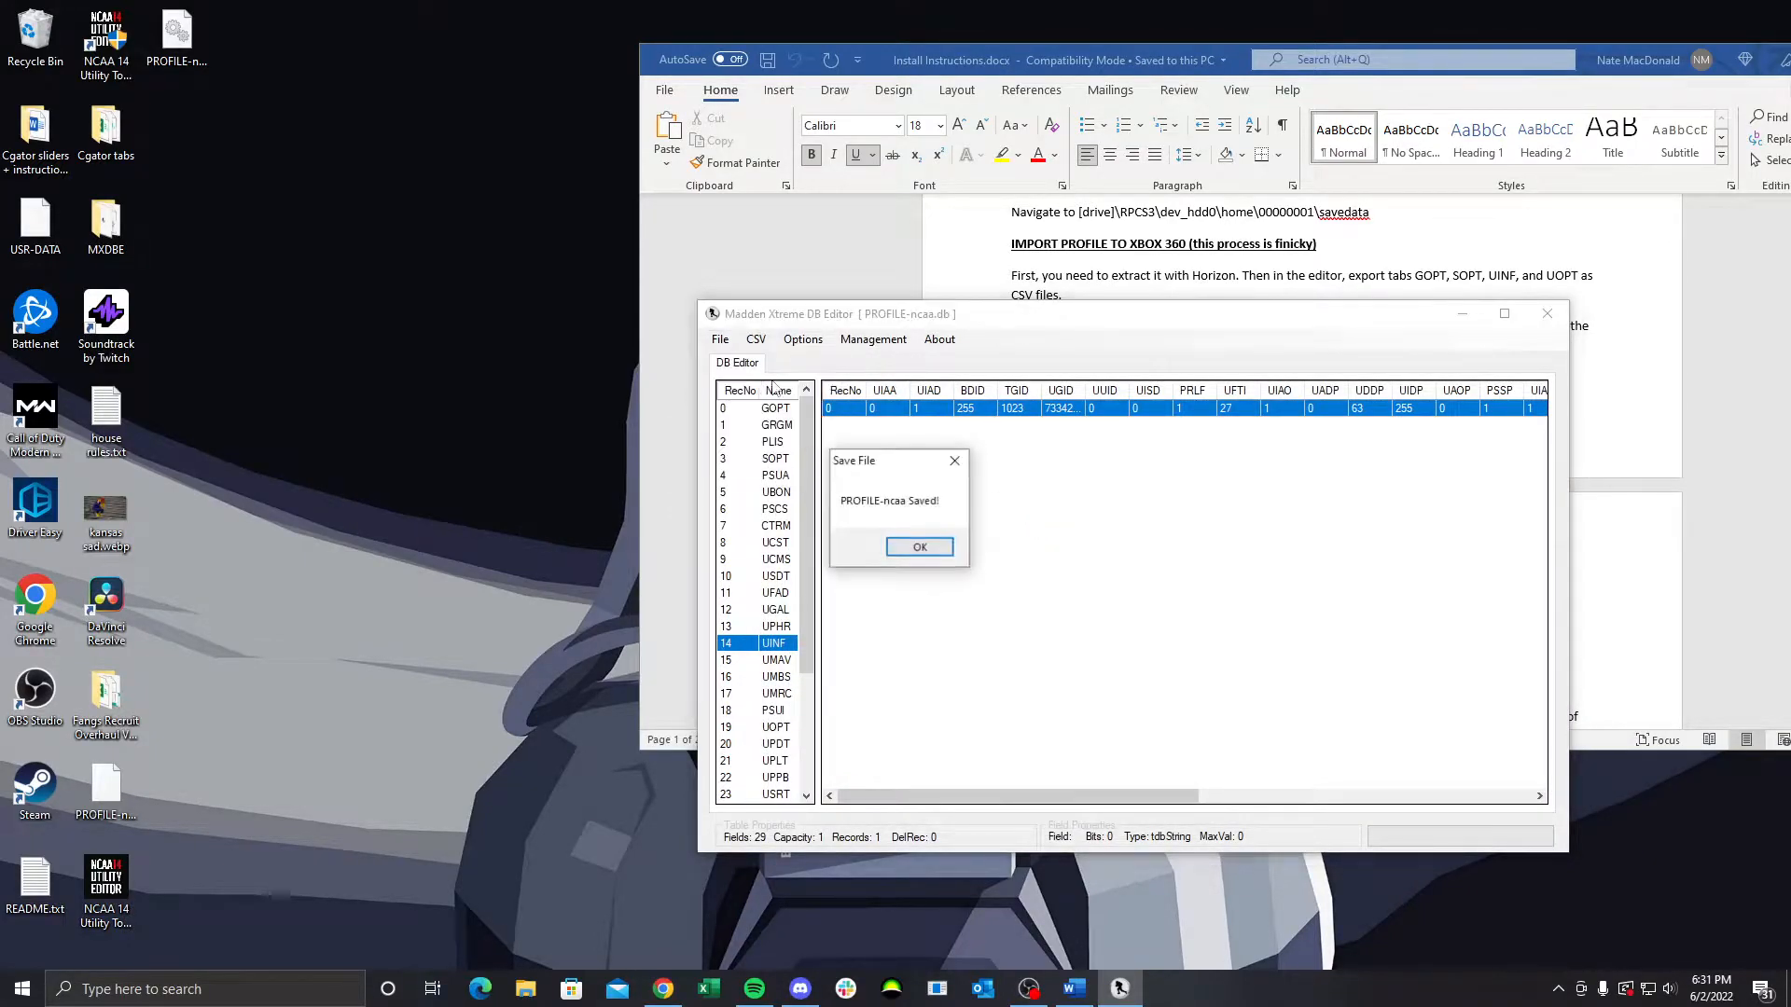
left_click(932, 549)
mouse_move(1066, 327)
left_mouse_down()
mouse_move(788, 267)
mouse_move(1064, 324)
left_mouse_up()
Import USR-DATA - UOPT.csv into the UOPT table and save PROFILE-ncaa
scroll(774, 634, "down", 1)
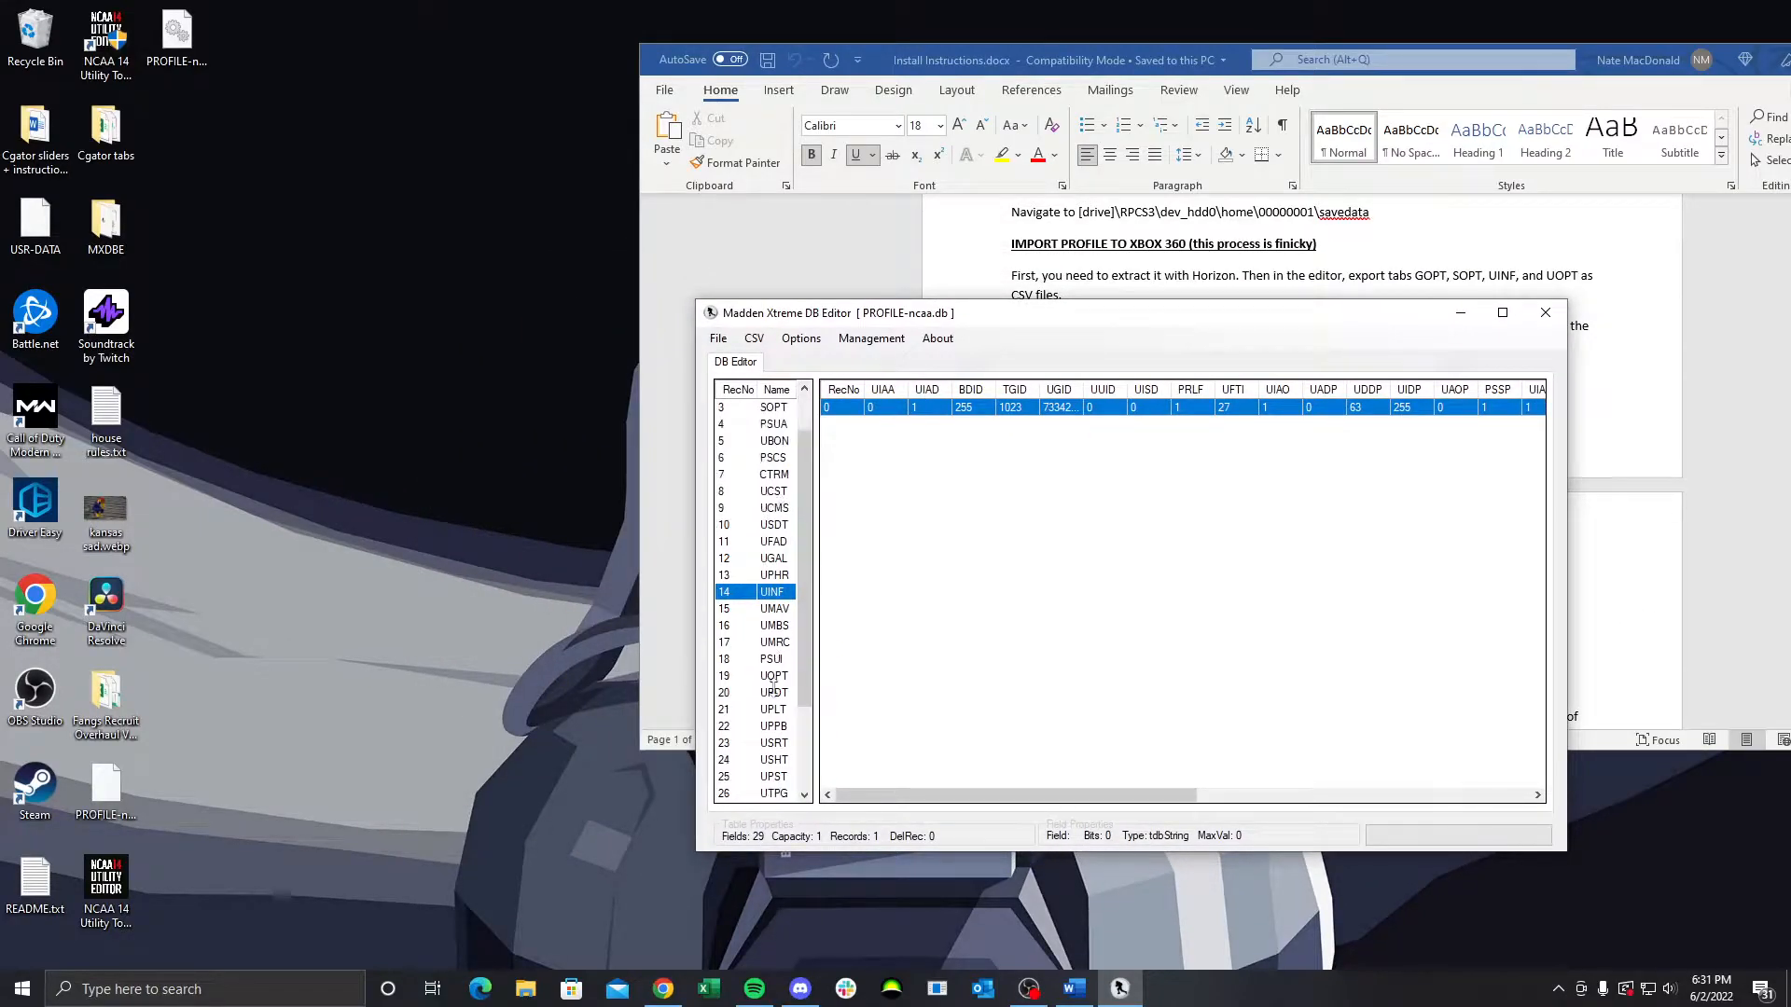
left_click(774, 677)
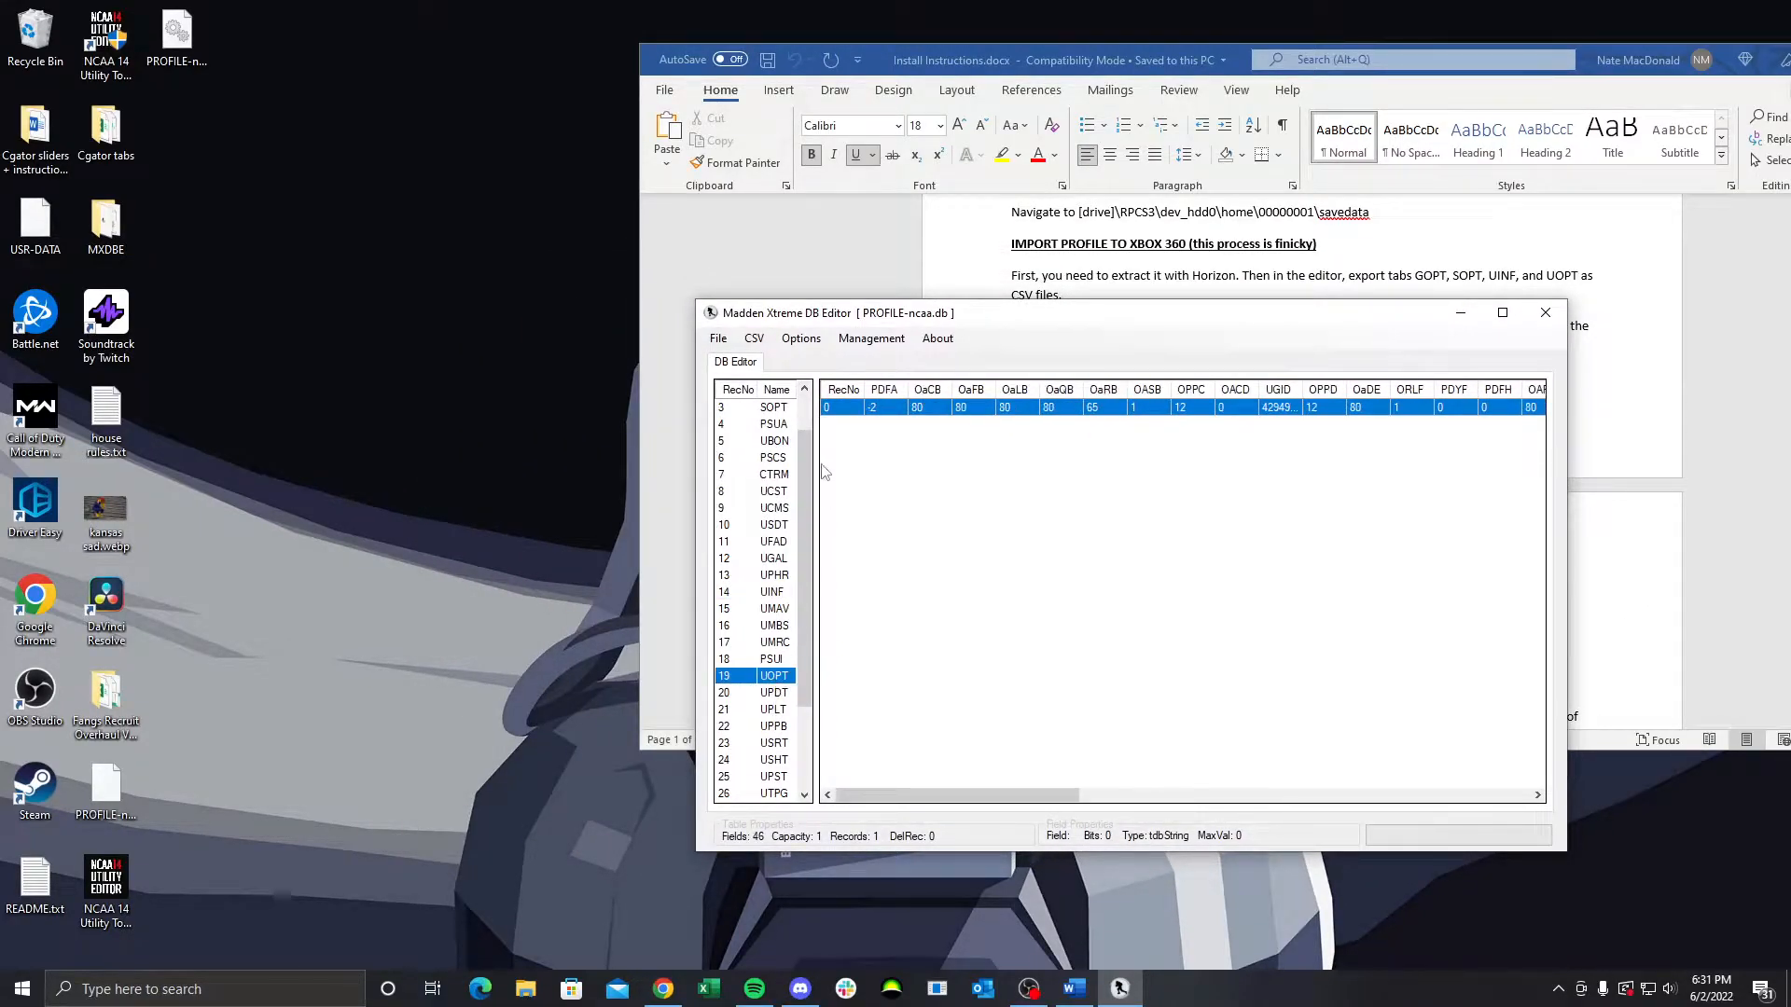
left_click(754, 338)
left_click(785, 380)
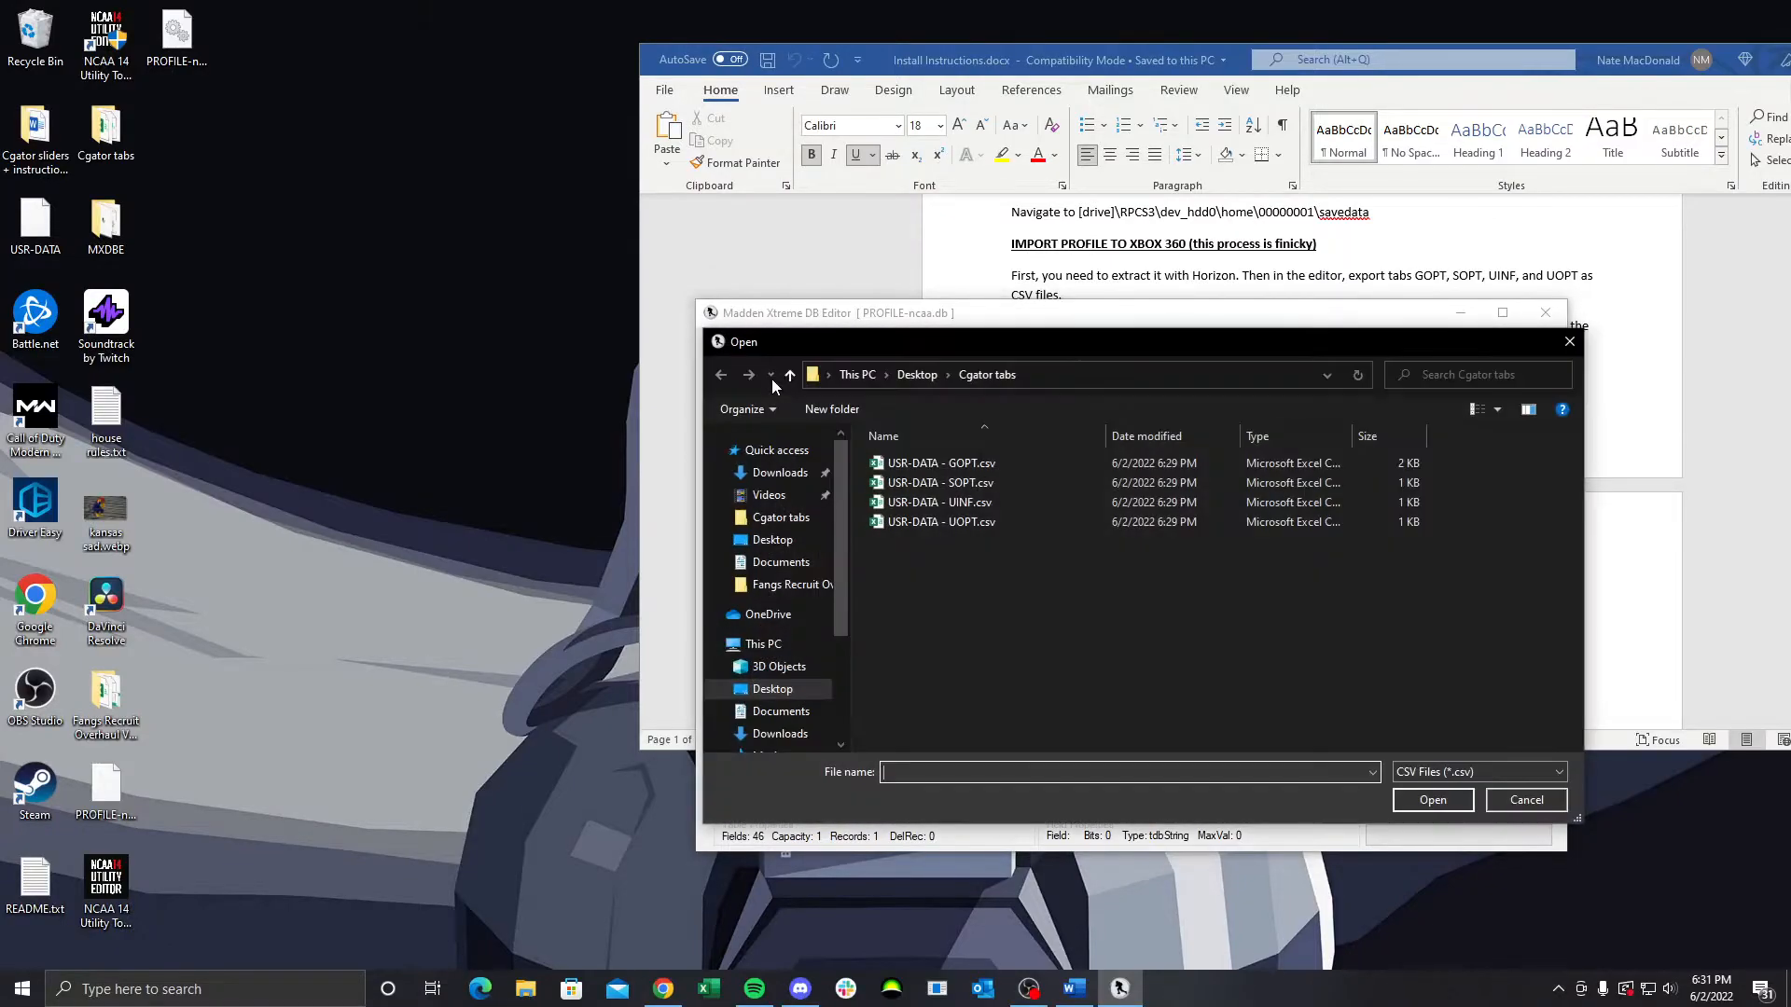
double_click(983, 523)
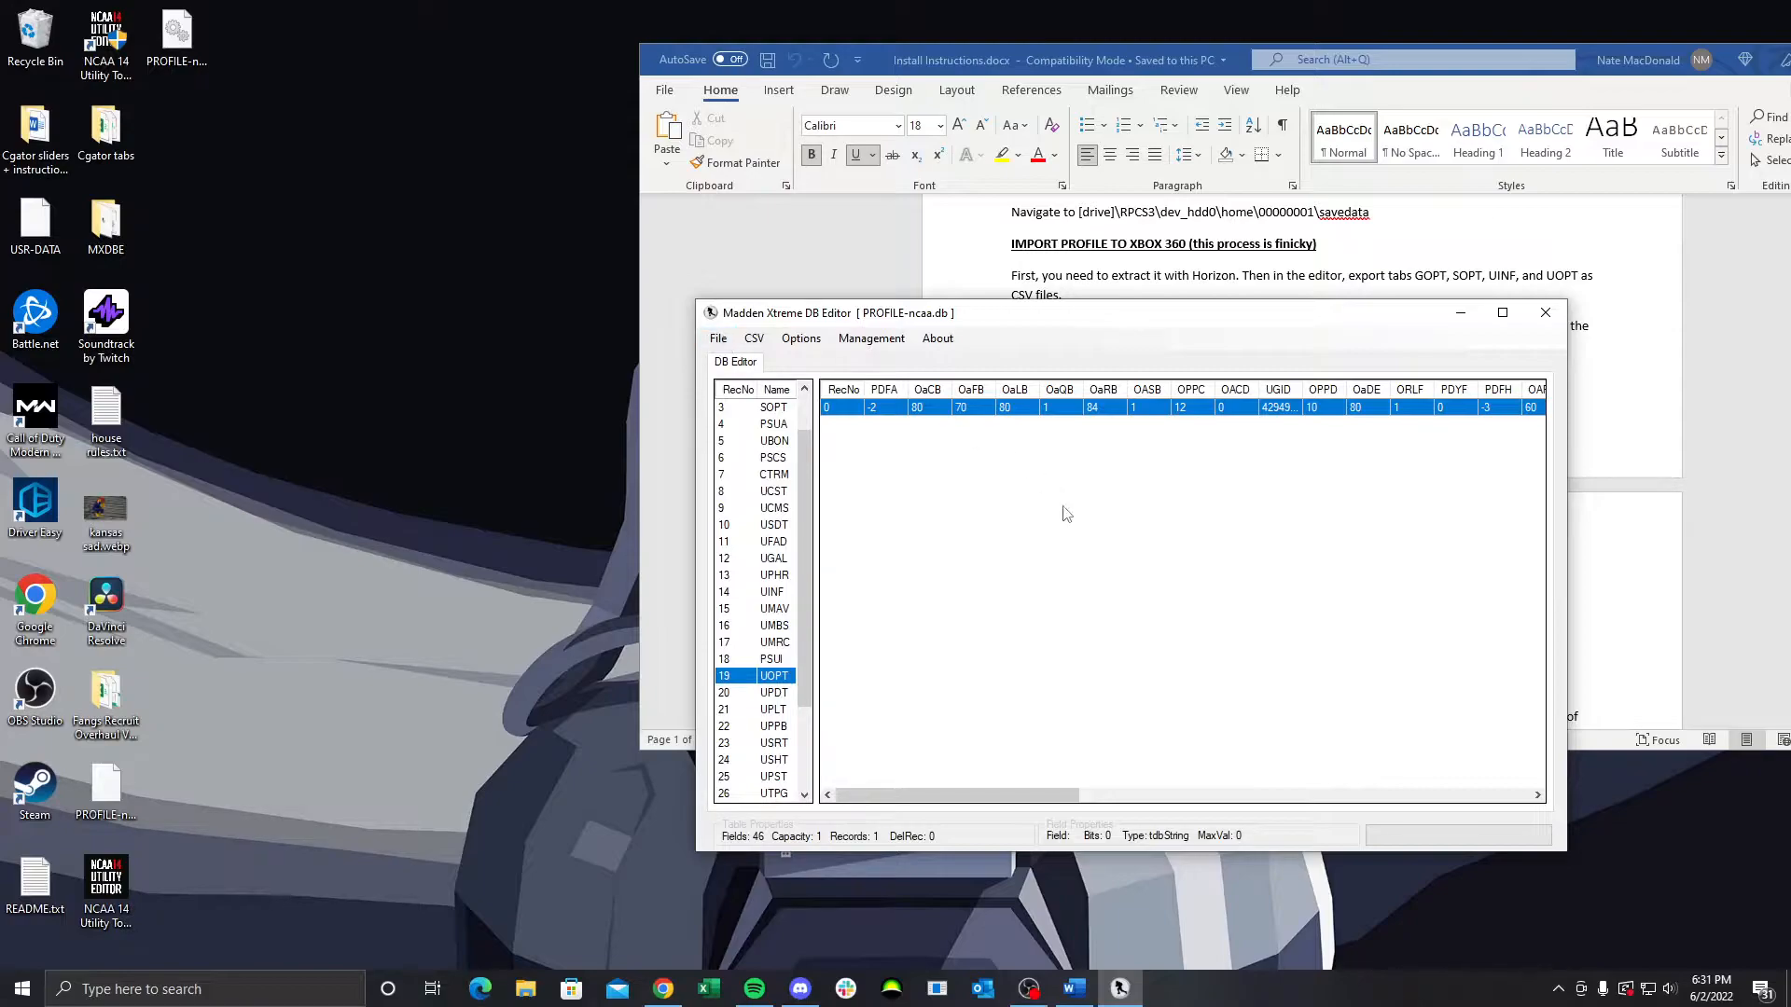
left_click(718, 340)
left_click(747, 380)
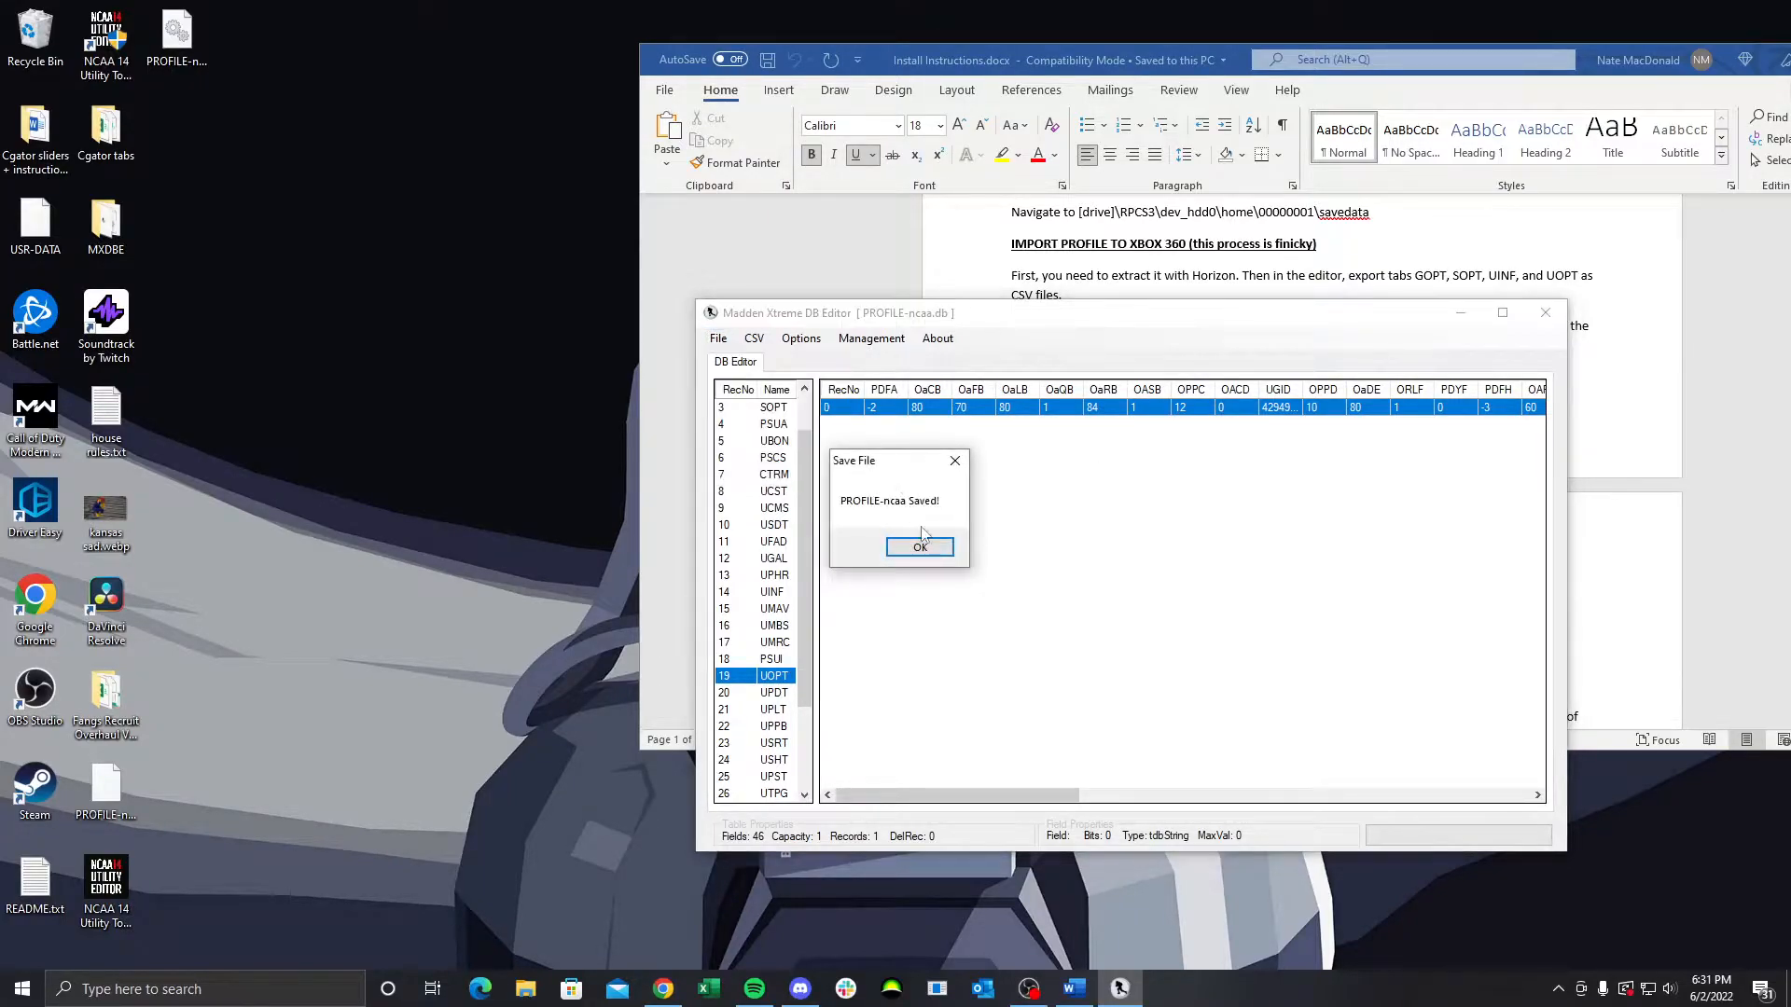
Check the GOPT table in the saved profile and close the database editor and the instructions document
left_click(923, 551)
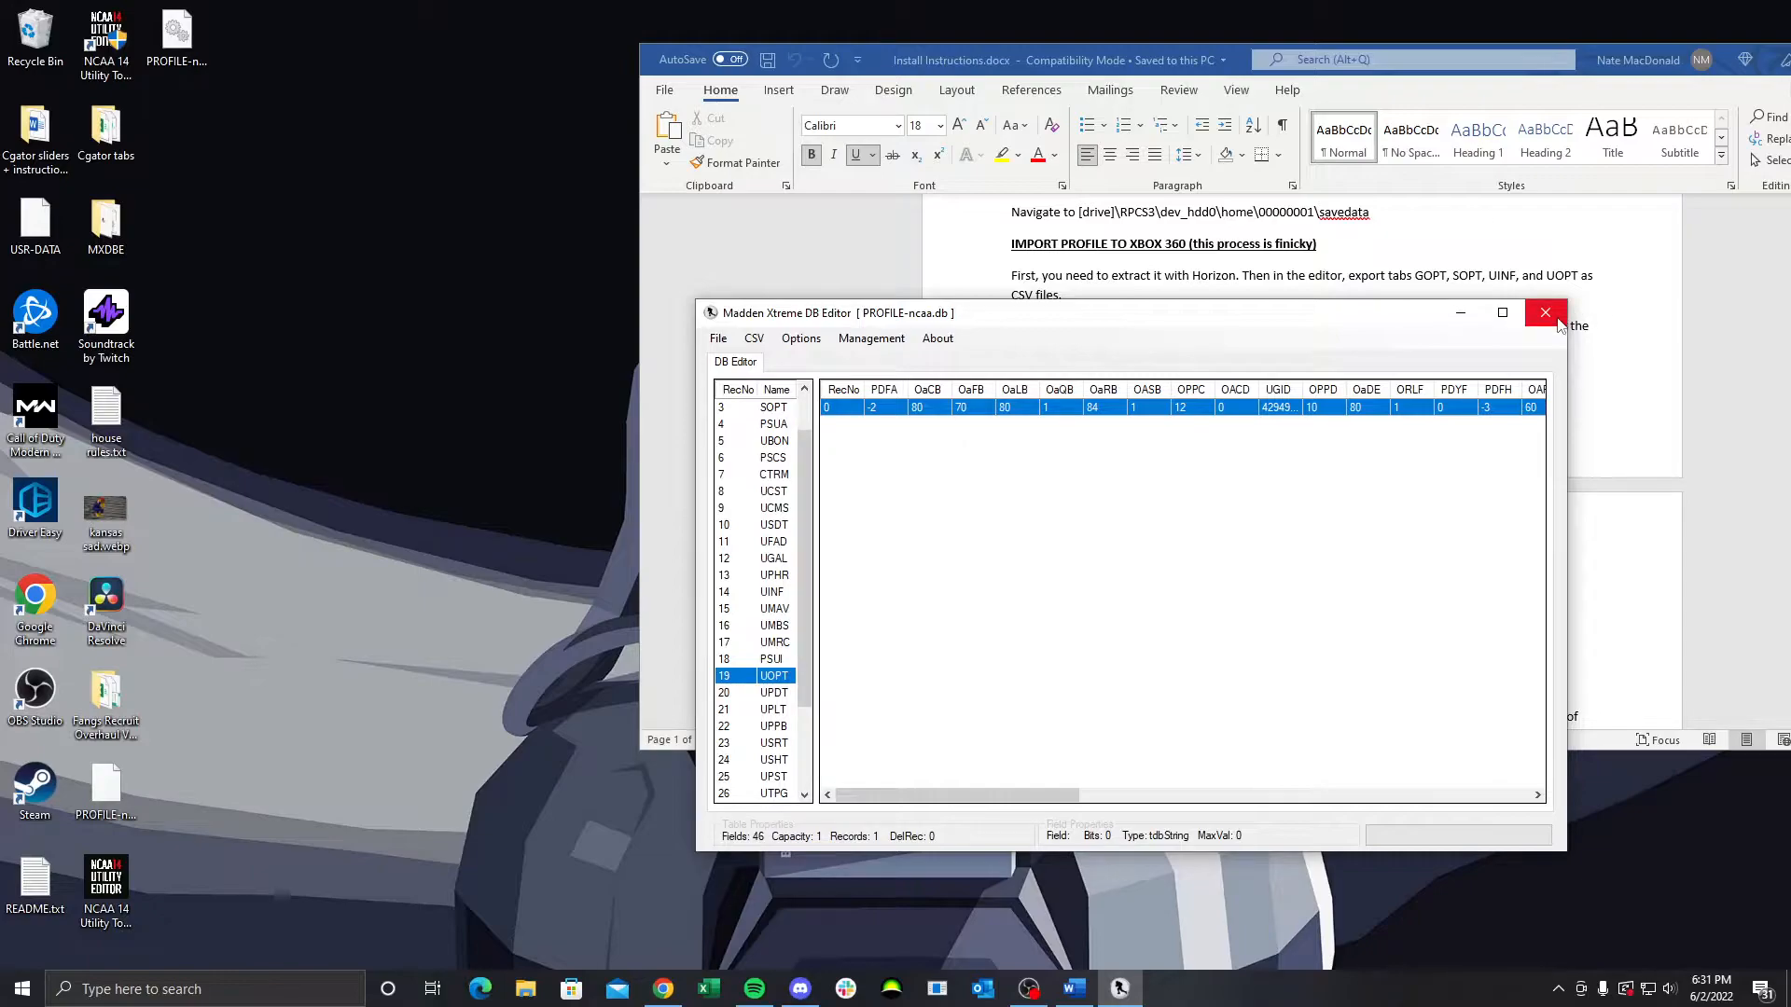
scroll(782, 410, "up", 1)
left_click(782, 408)
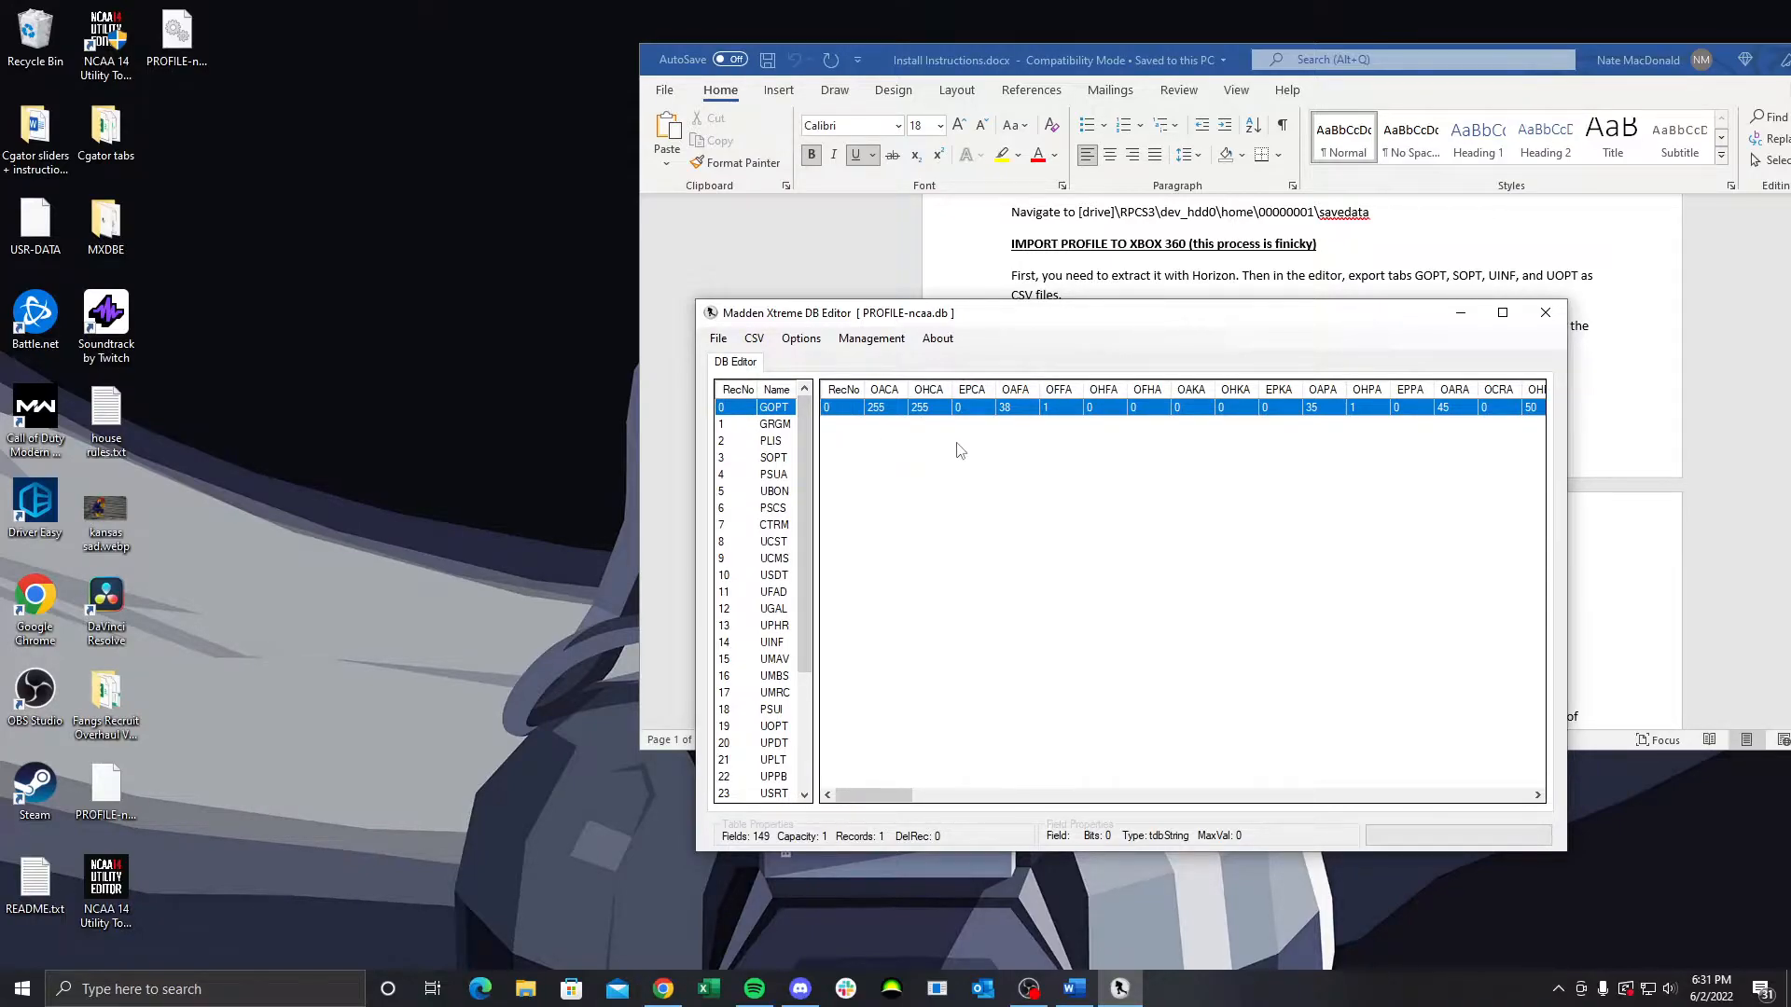
left_click(1546, 313)
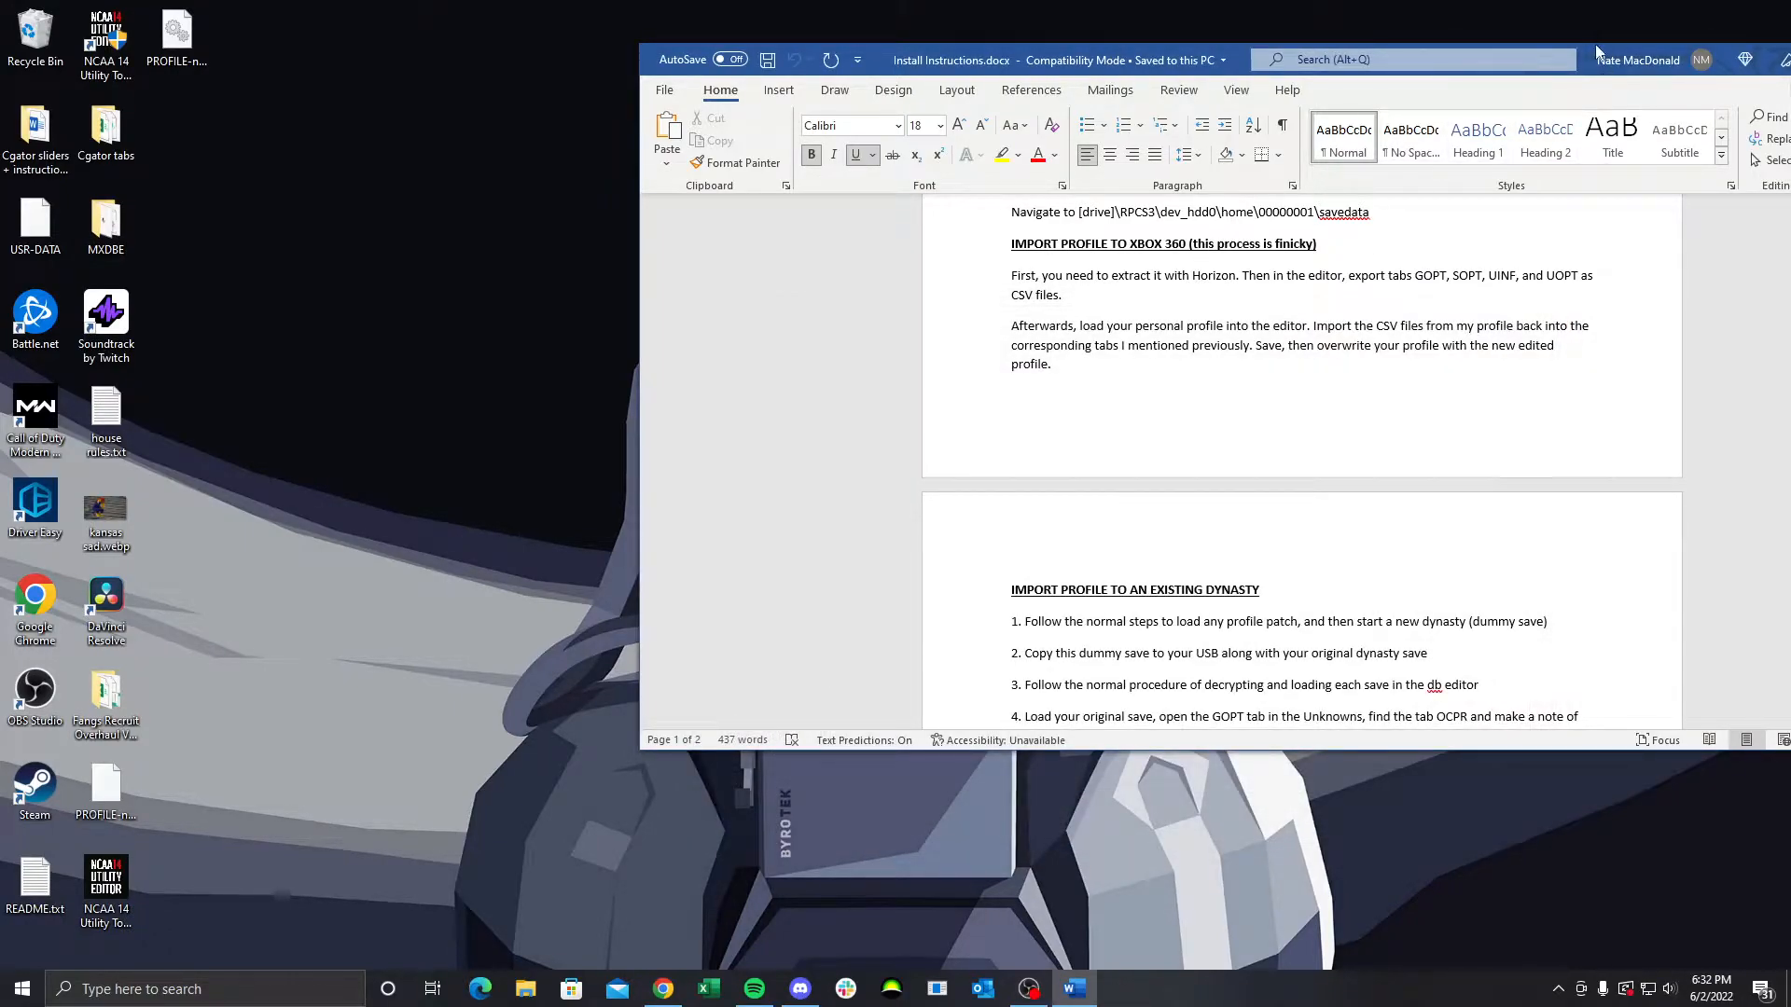
left_click_drag(1625, 54, 1379, 53)
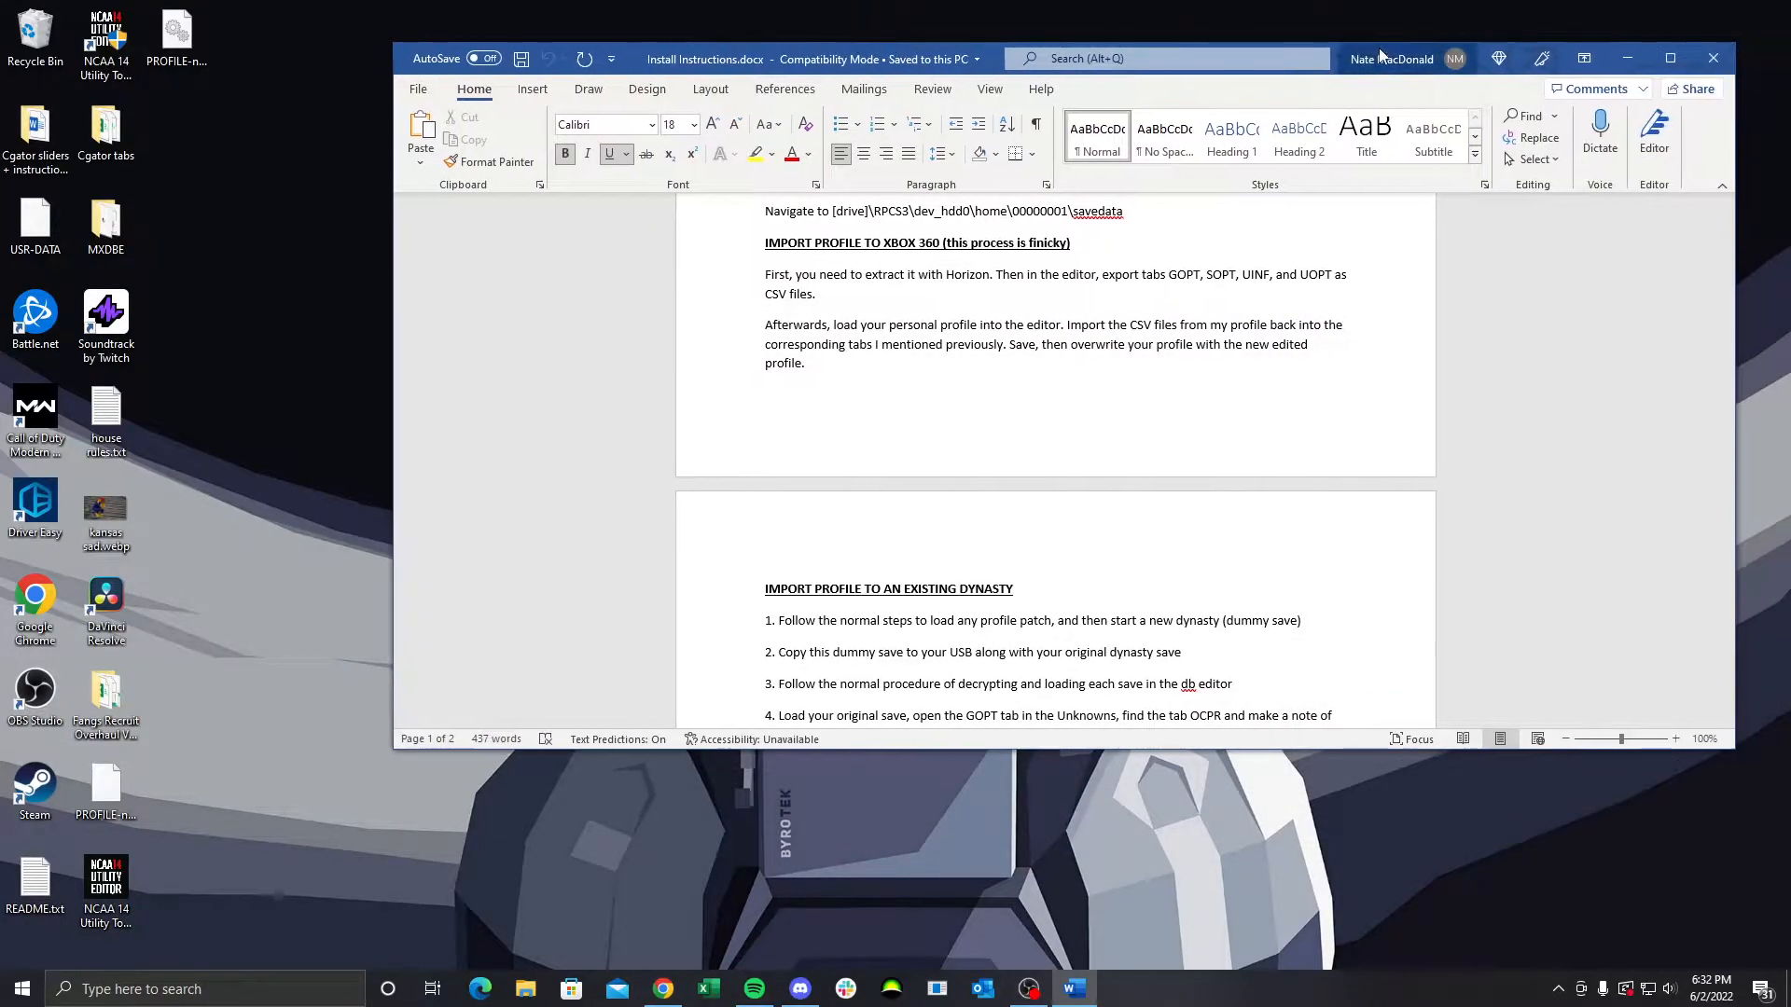
left_click(1704, 58)
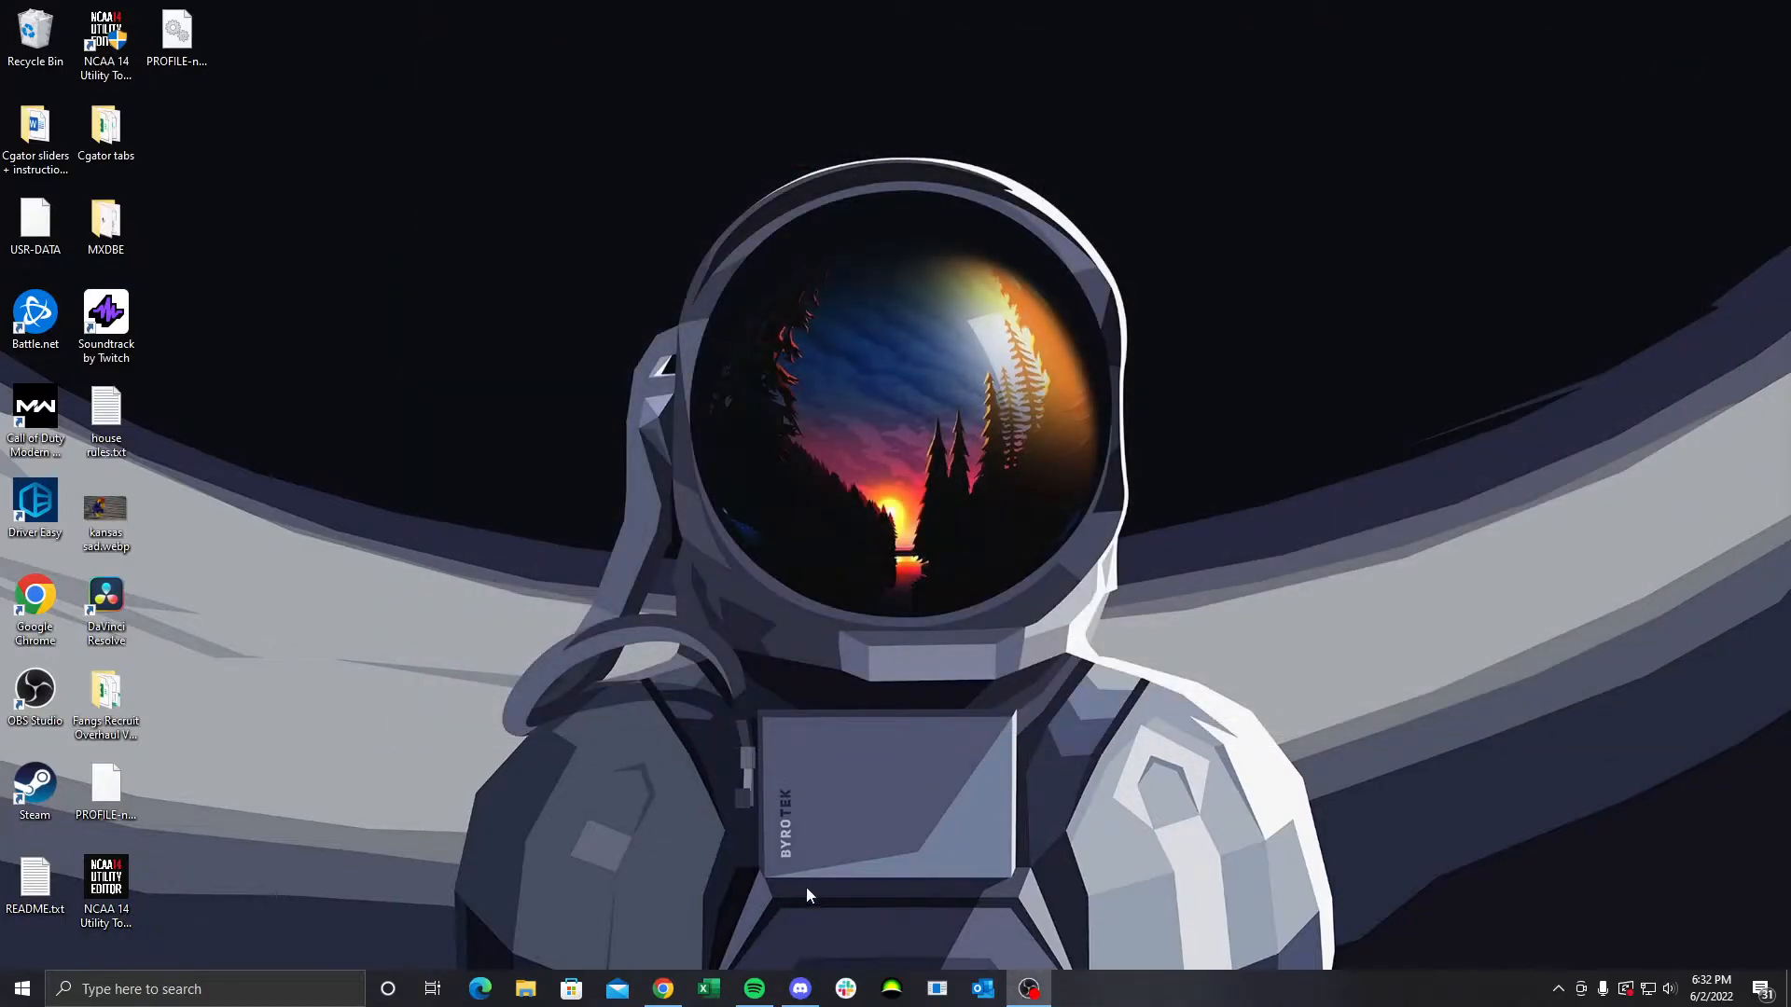
Switch to Horizon and open the NCAA Football 14 PROFILE-ncaa package from the flash drive's Games folder
left_click(891, 988)
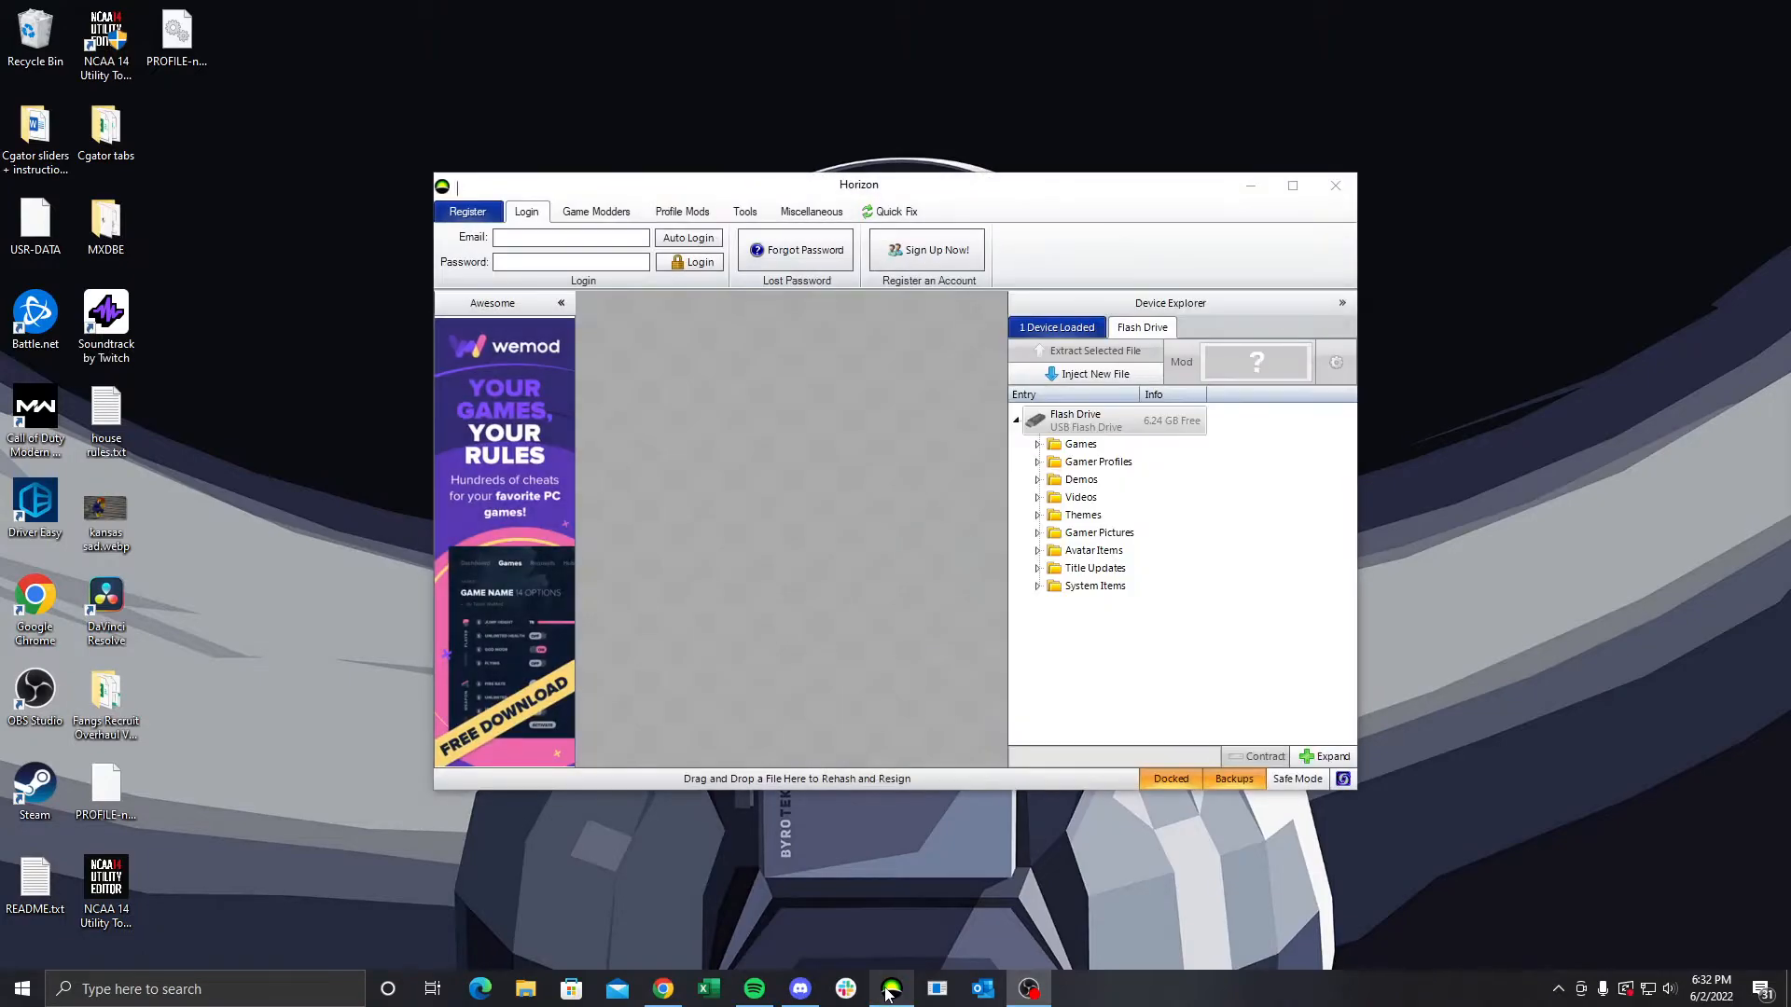
left_click(1073, 447)
double_click(1073, 448)
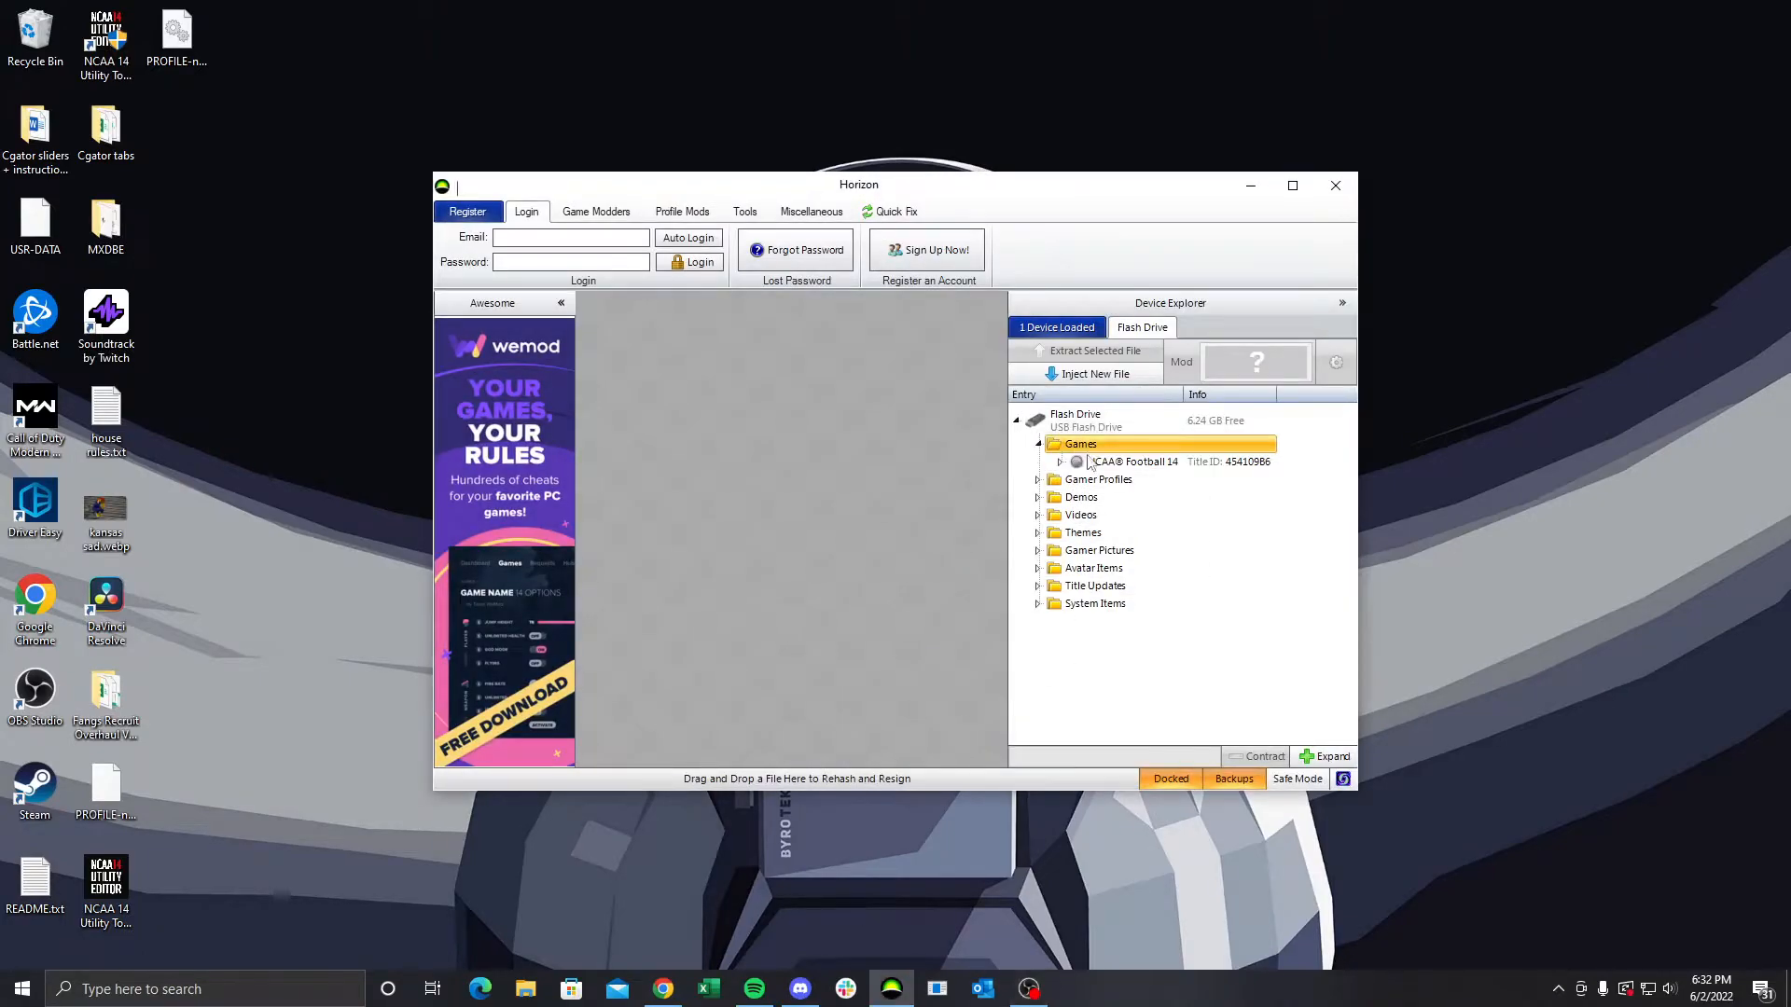
double_click(1099, 463)
left_click(1175, 541)
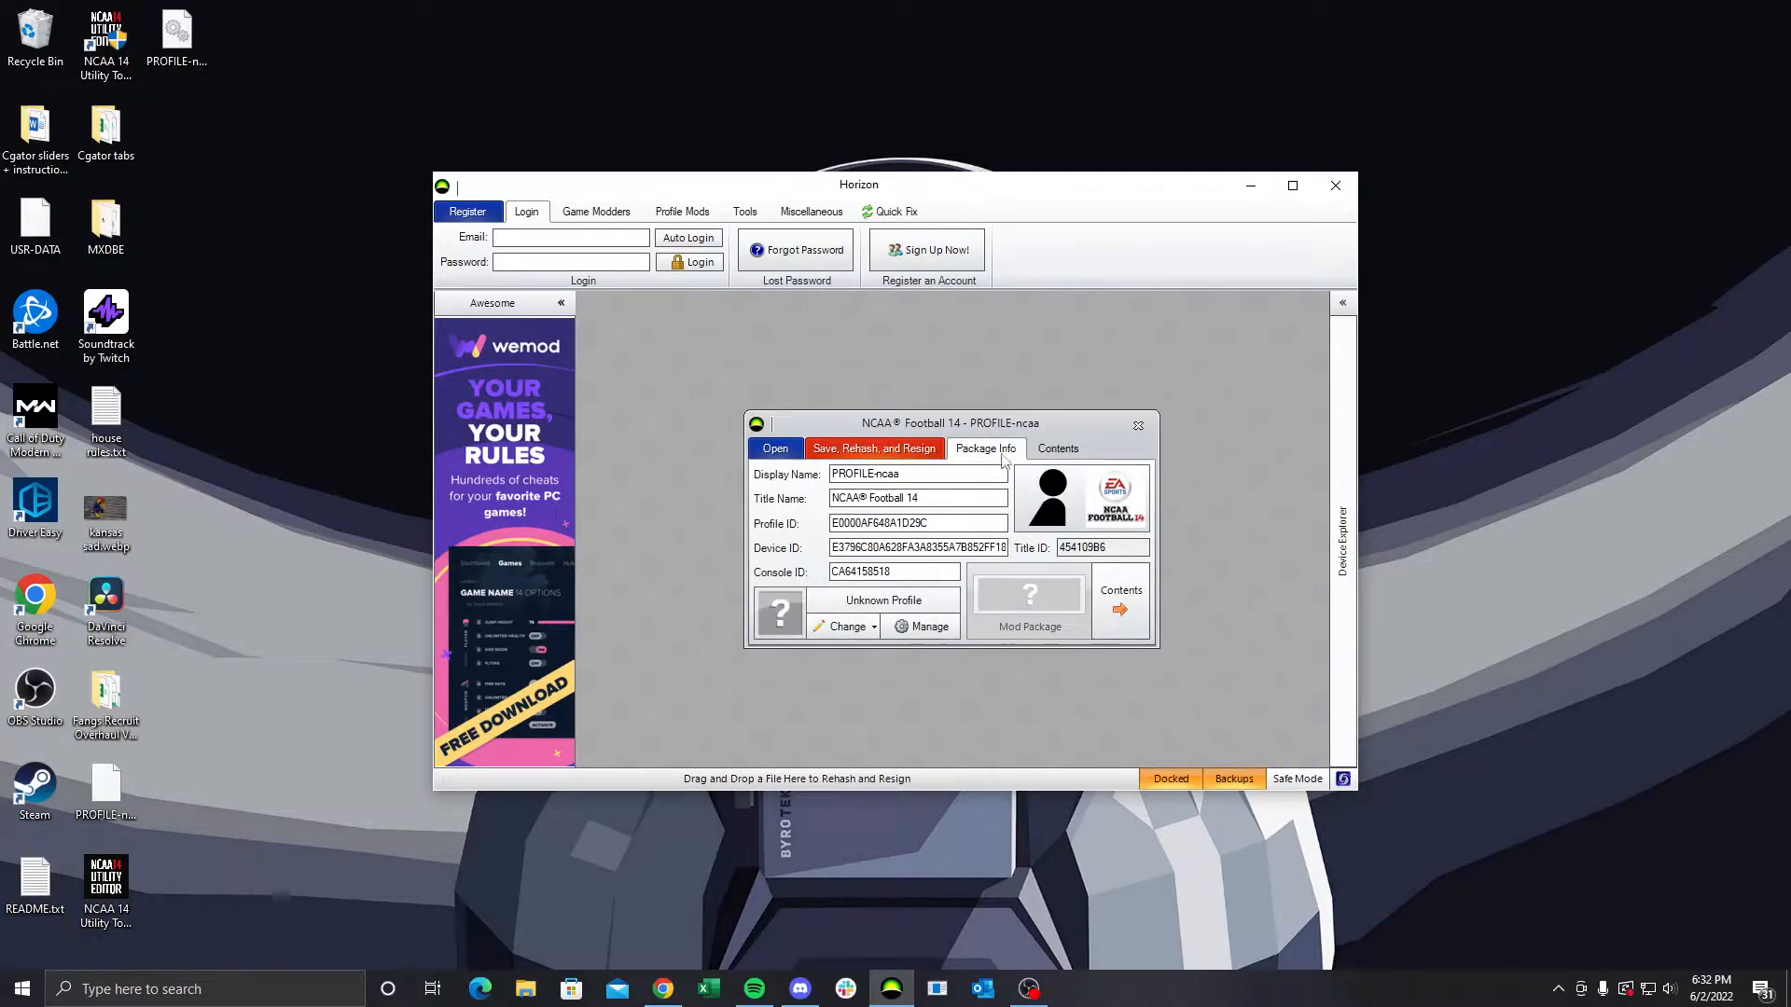
Replace the PROFILE-ncaa entry in the package contents with the edited PROFILE-ncaa file from the Desktop
left_click(1058, 449)
right_click(912, 491)
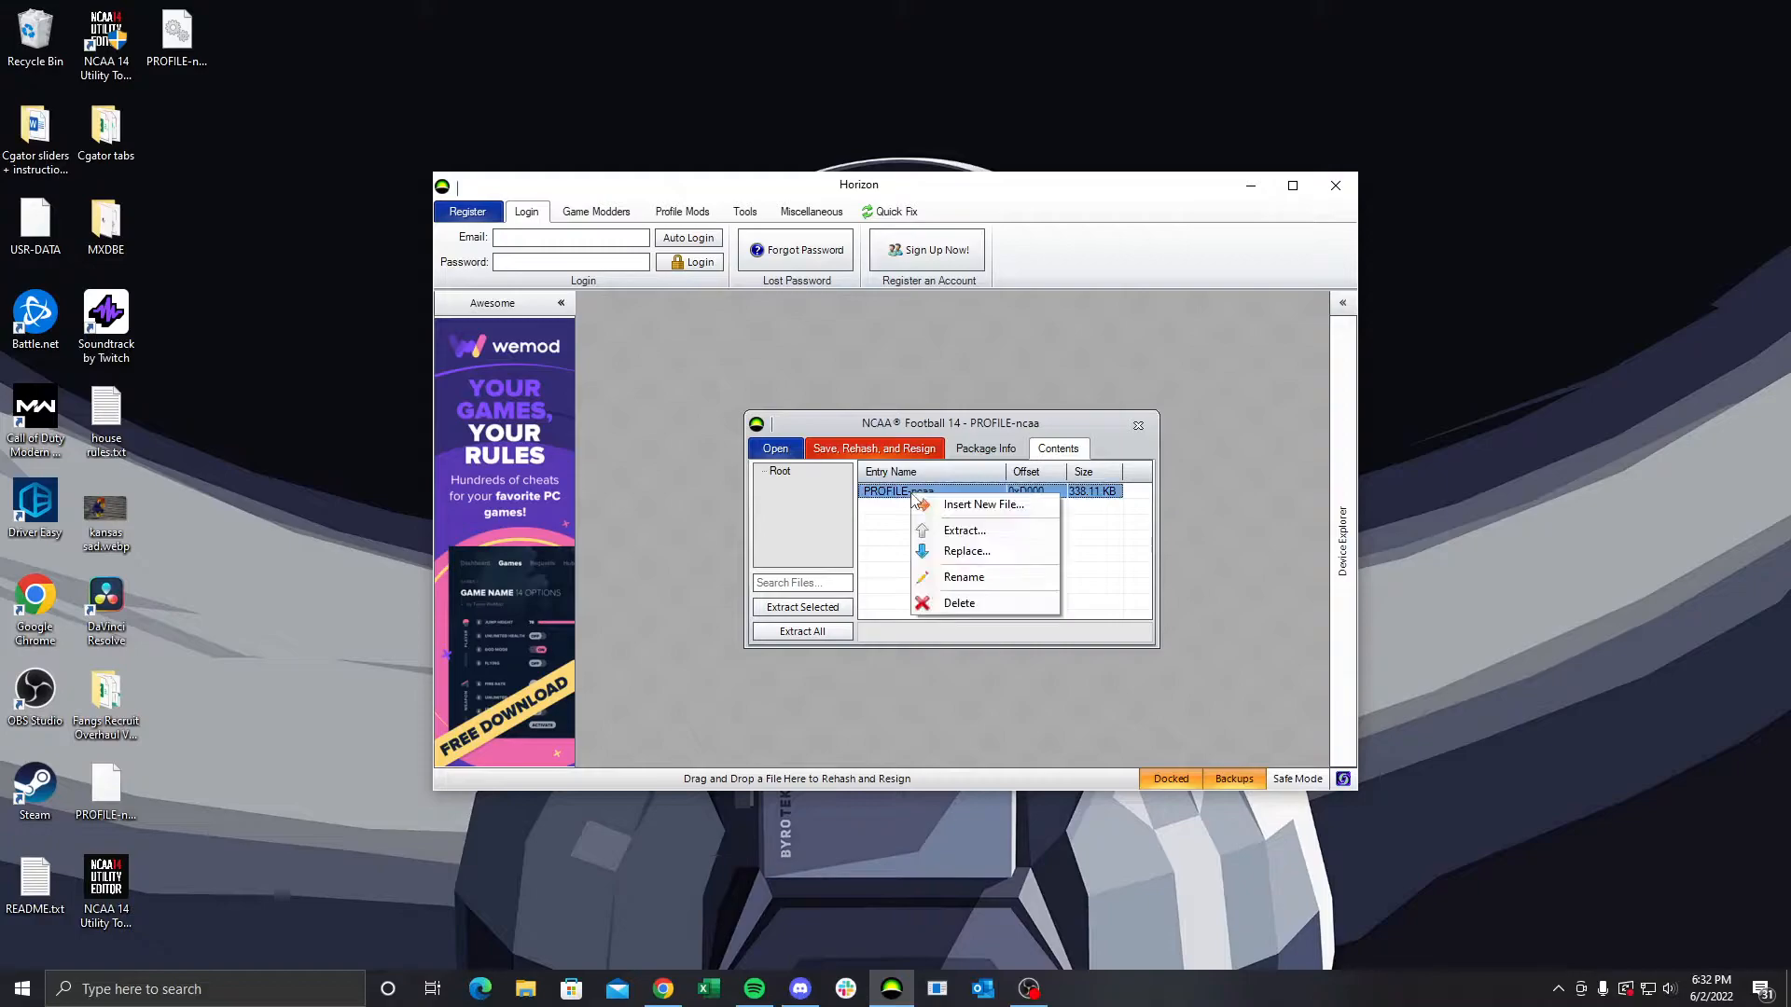
left_click(968, 551)
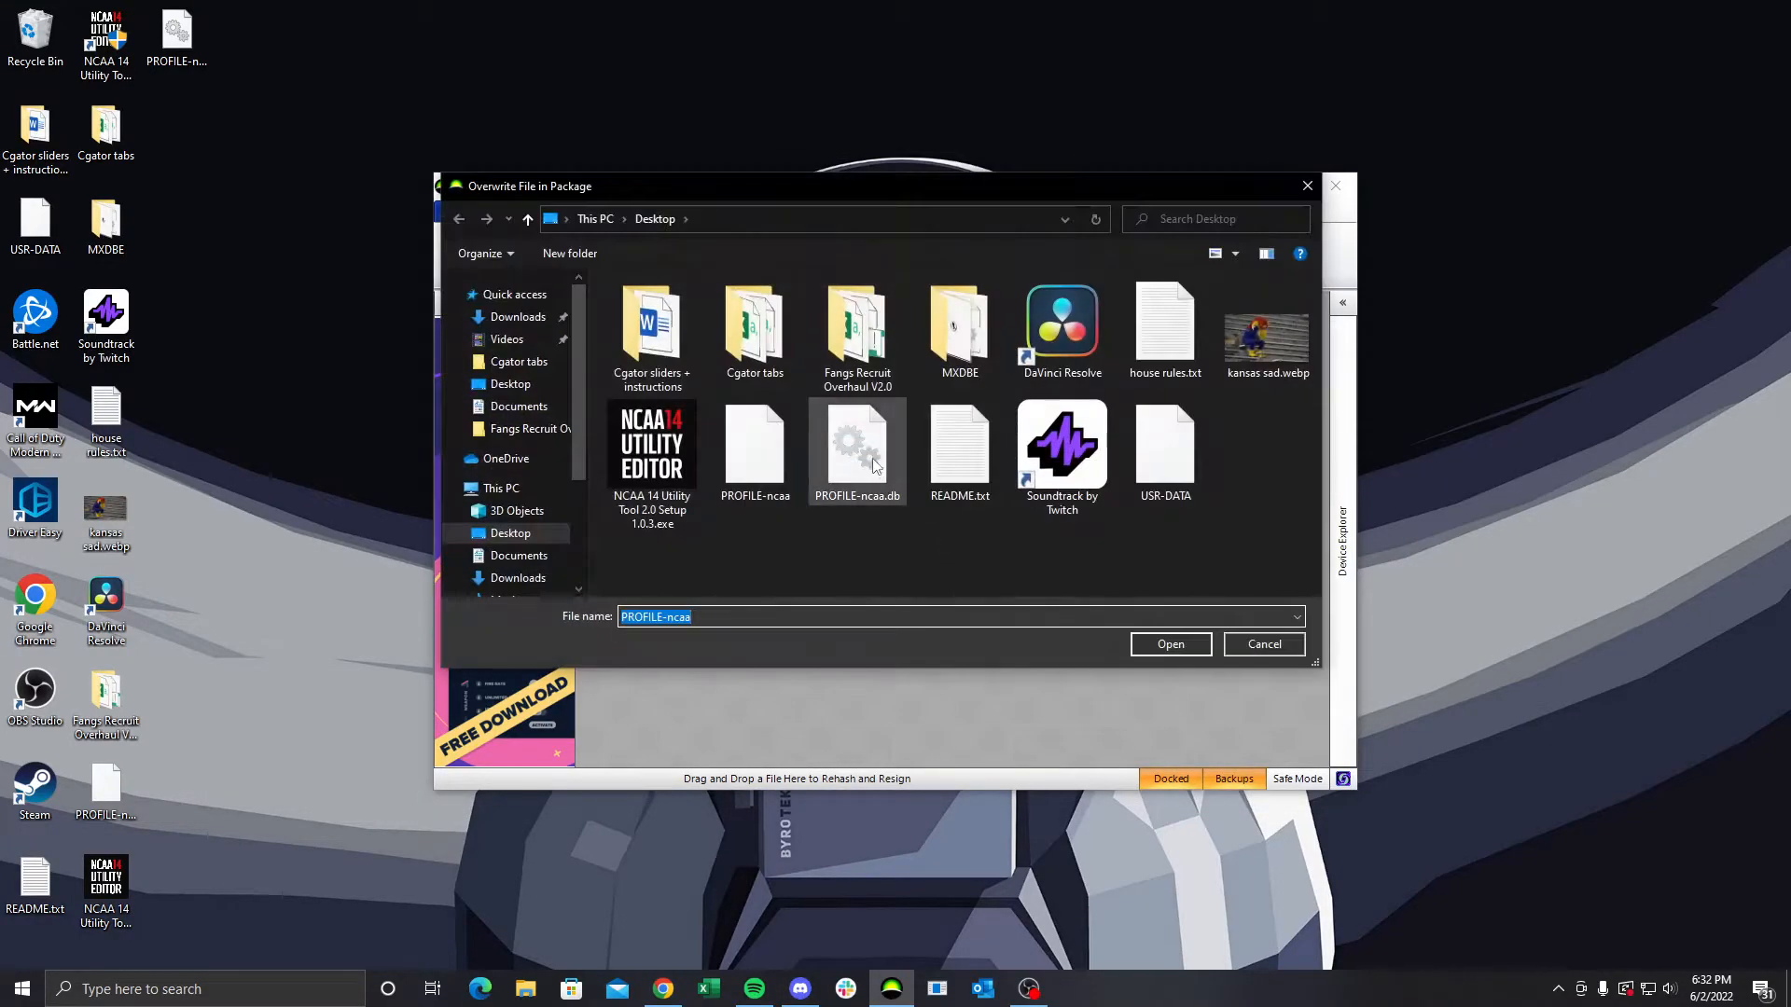
left_click(772, 464)
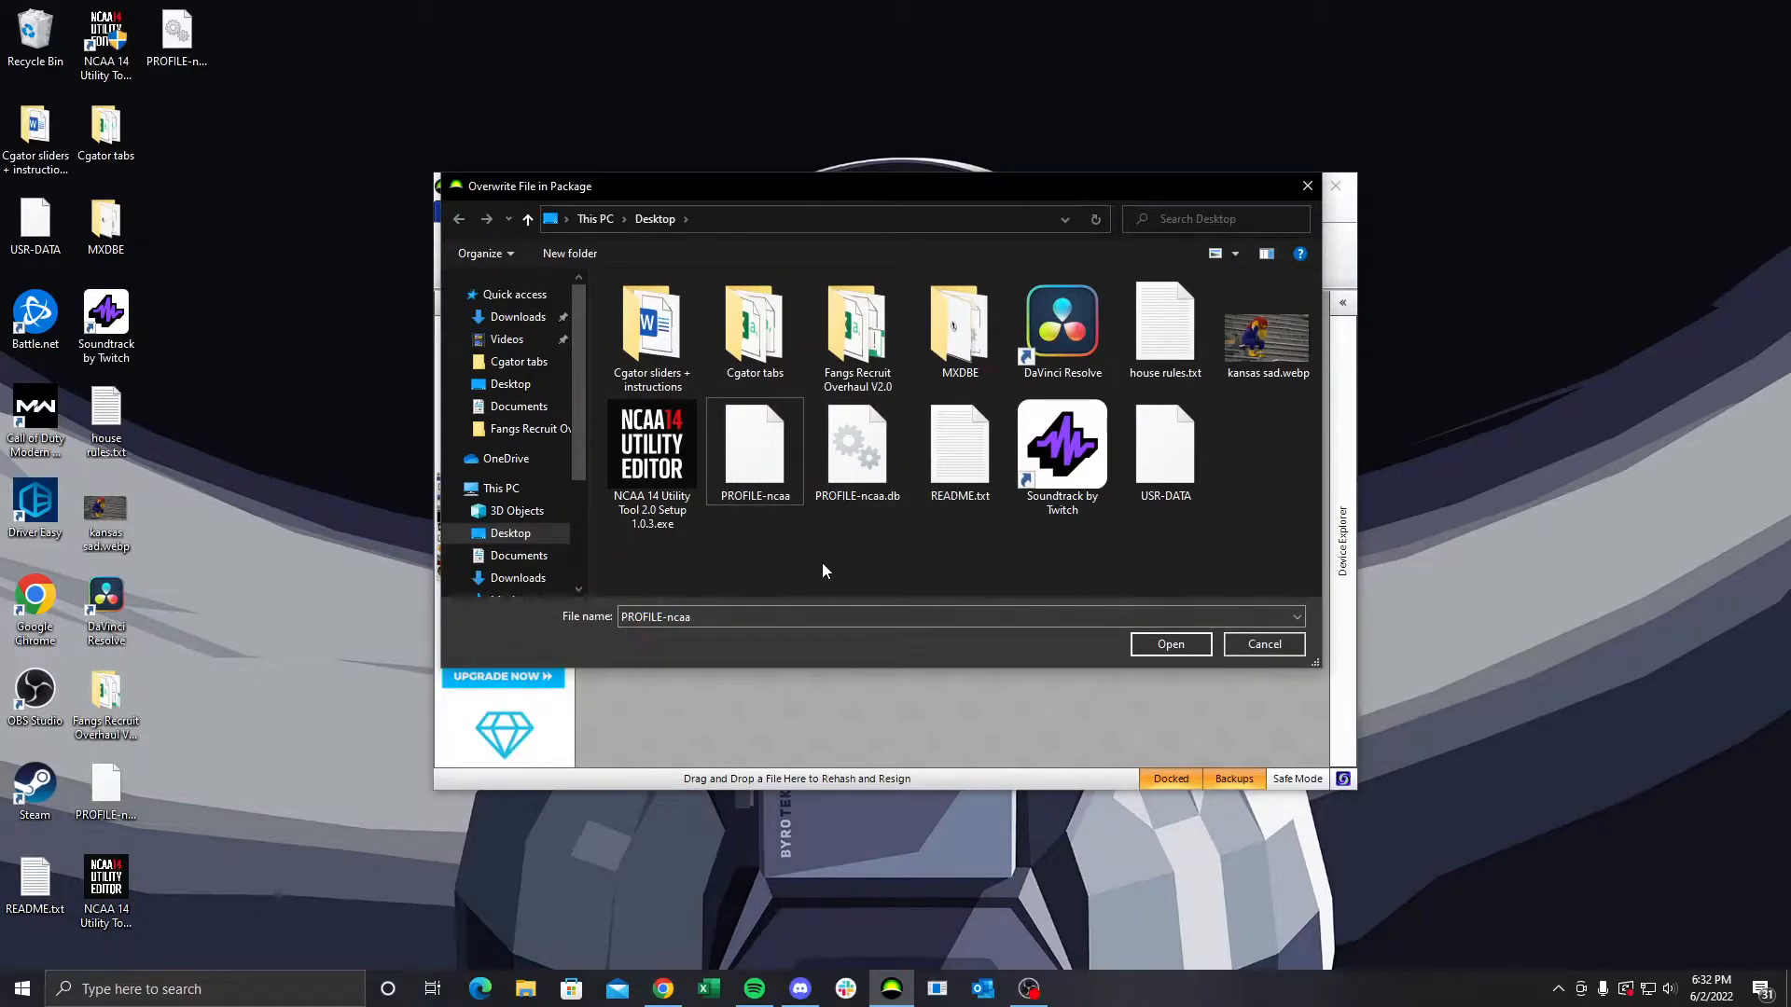
double_click(769, 471)
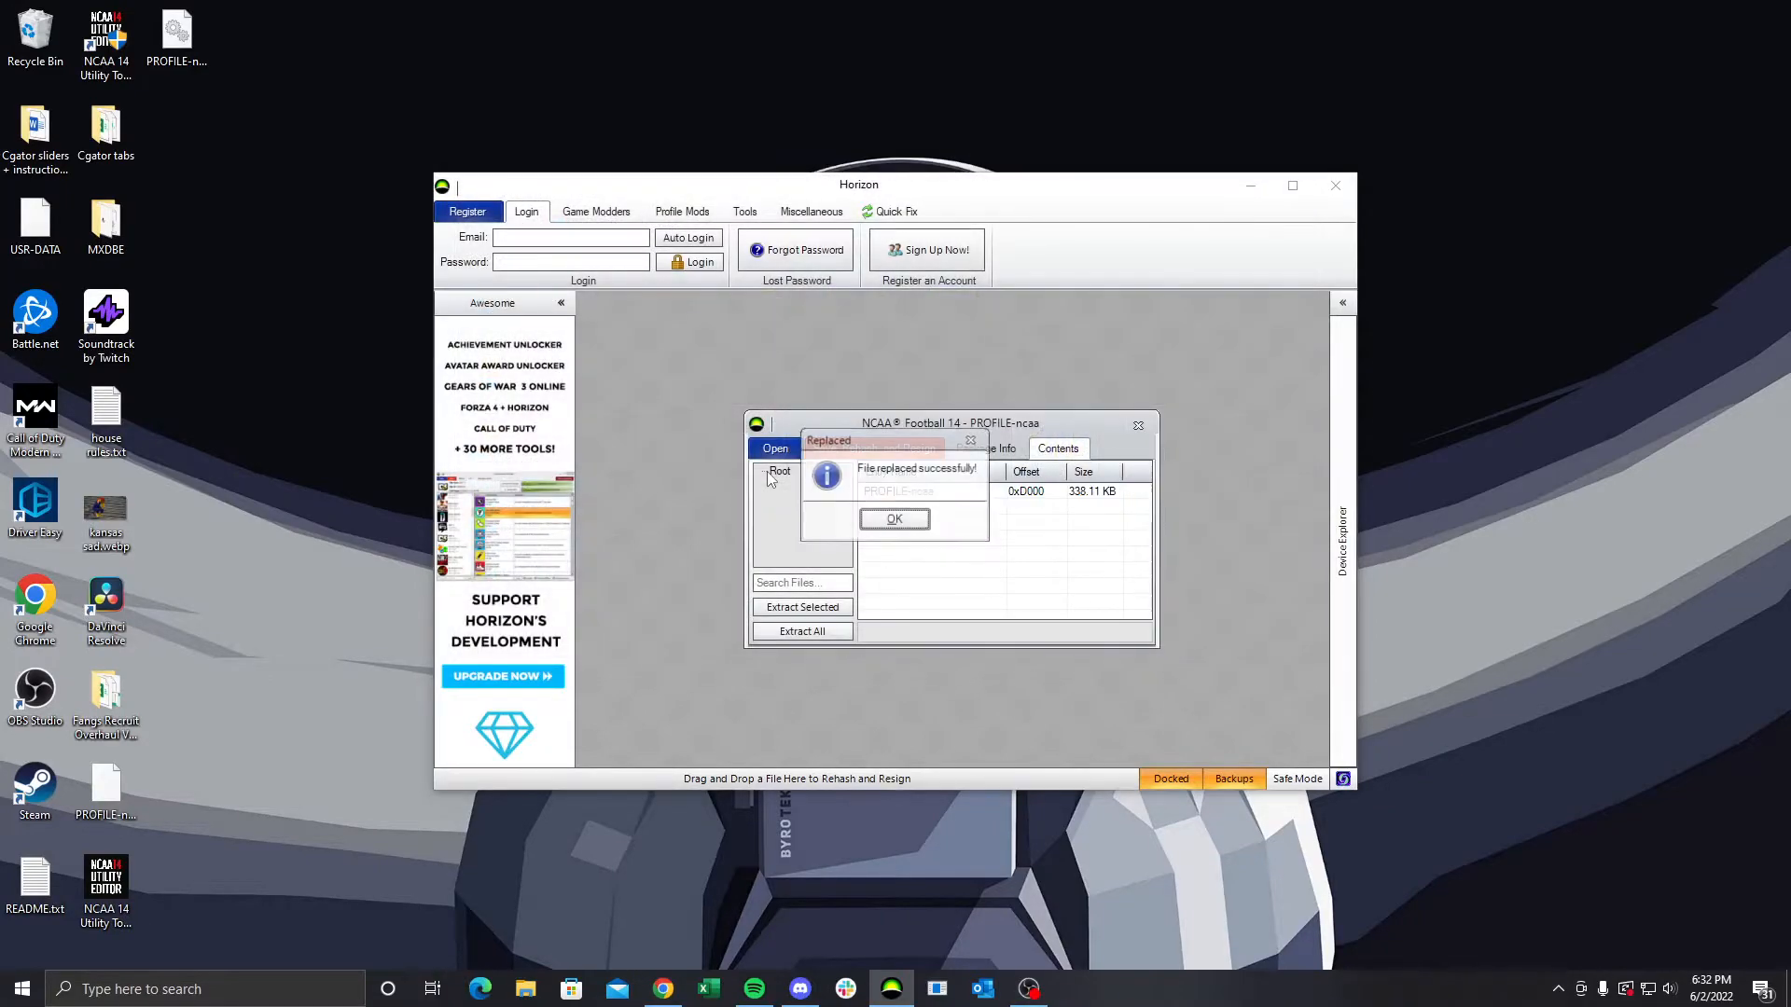
left_click(894, 520)
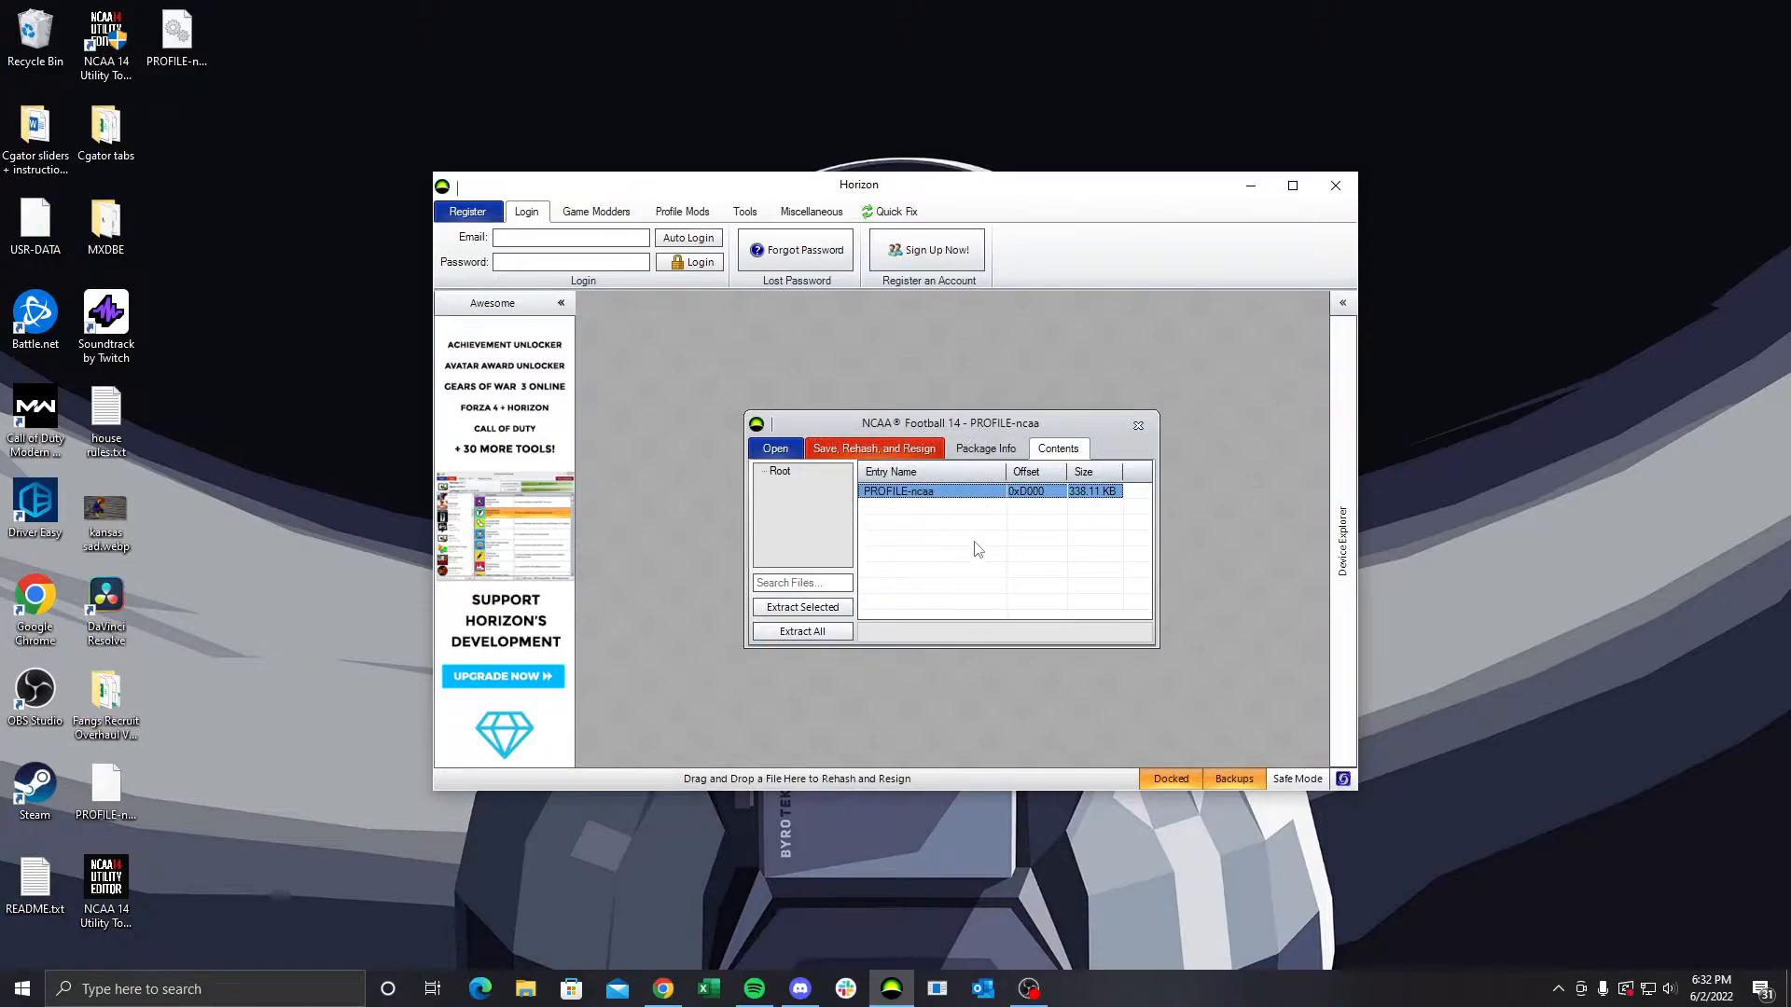
Save, rehash and resign the PROFILE-ncaa package to the flash drive and close Horizon
left_click(888, 451)
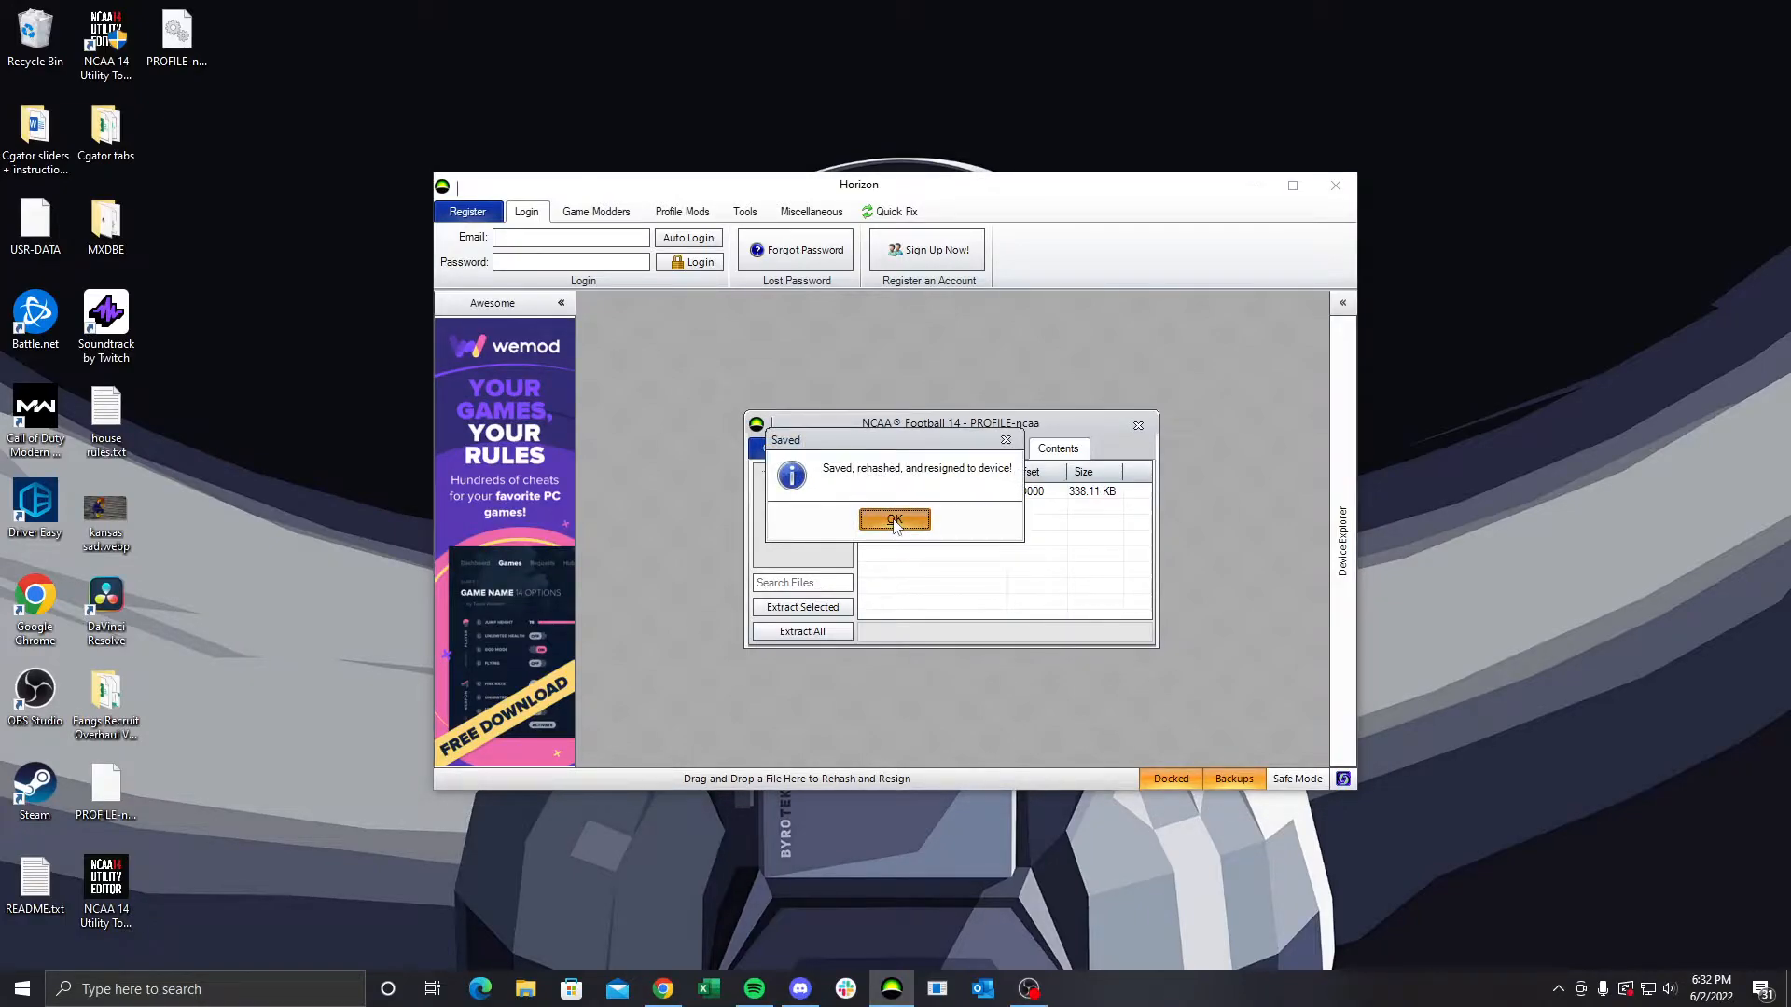
left_click(894, 520)
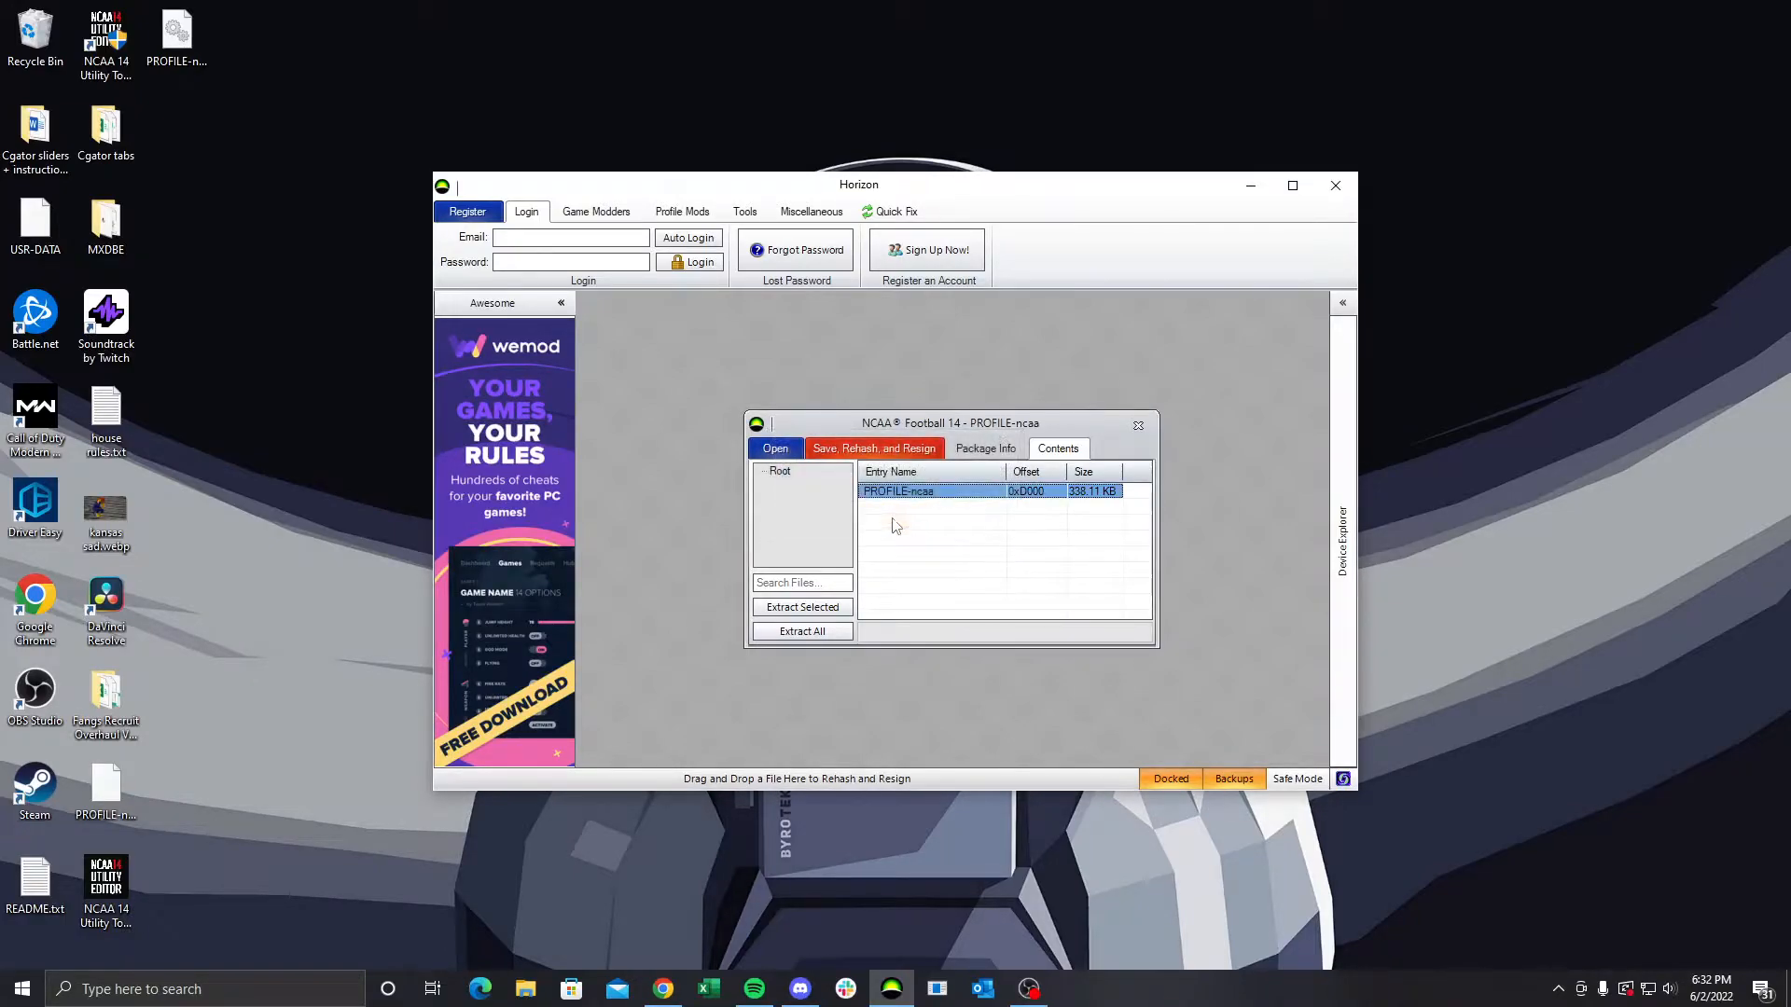
left_click(1338, 186)
Eject the Cruzer Glide USB drive from the computer
left_click(1556, 990)
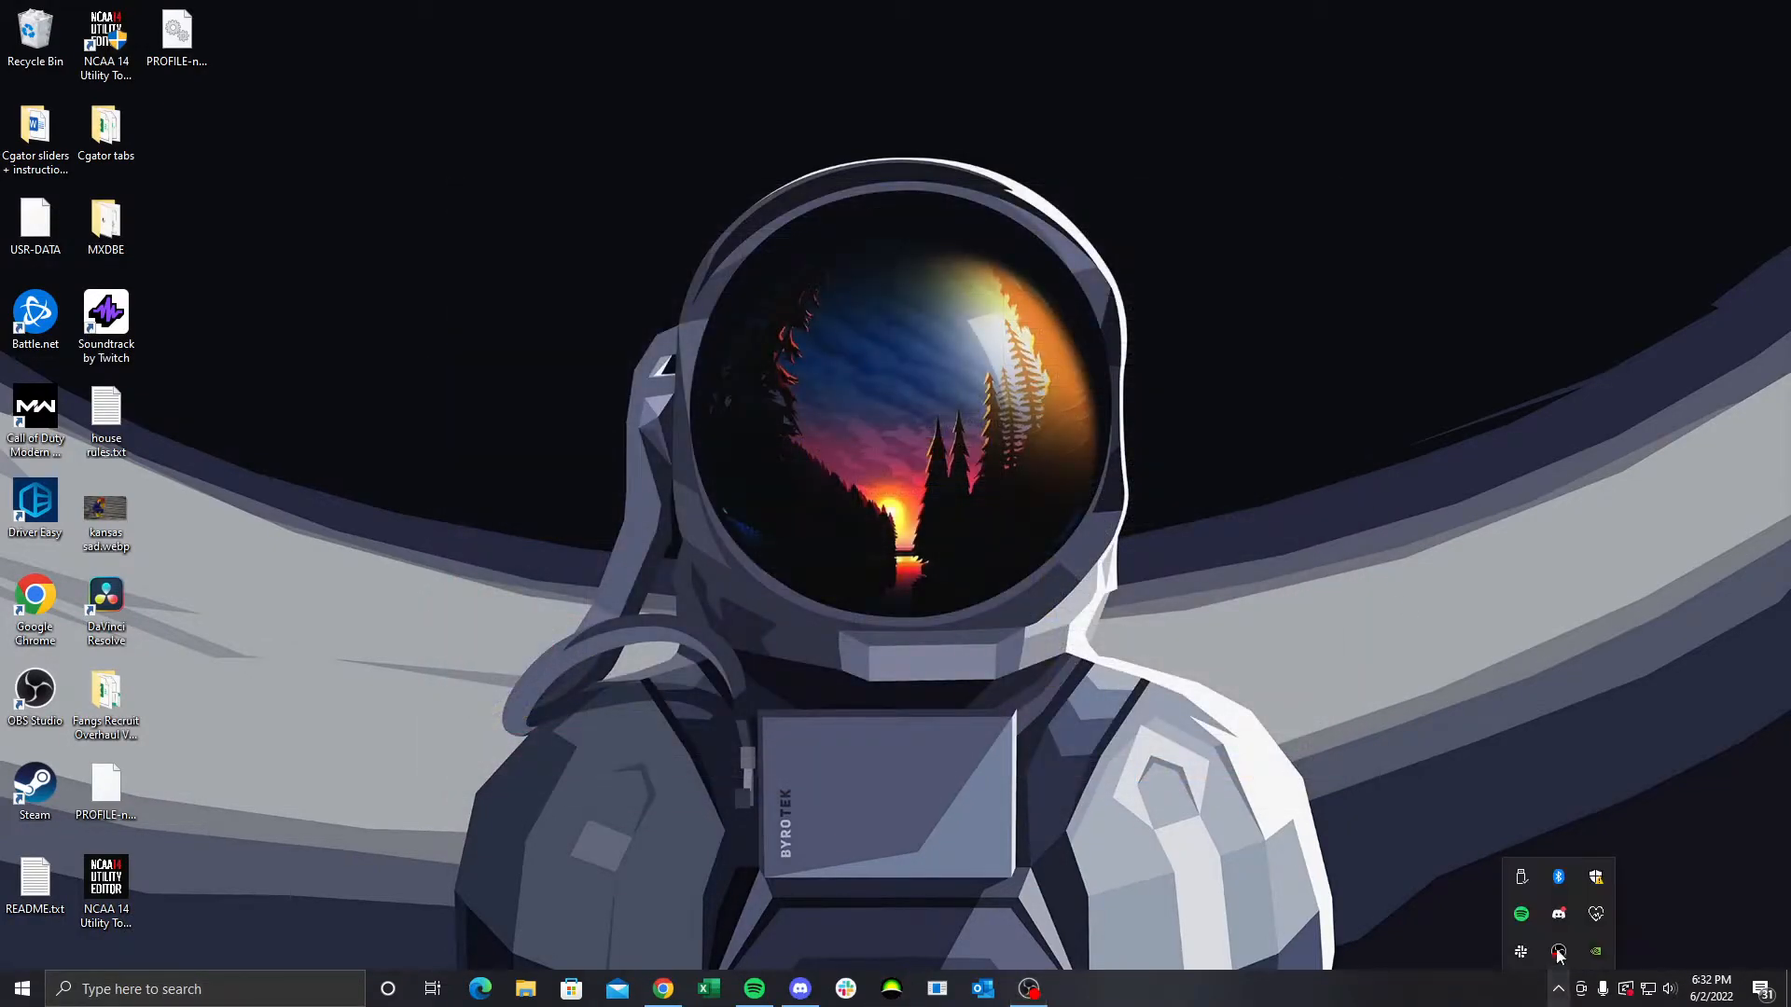
left_click(1521, 878)
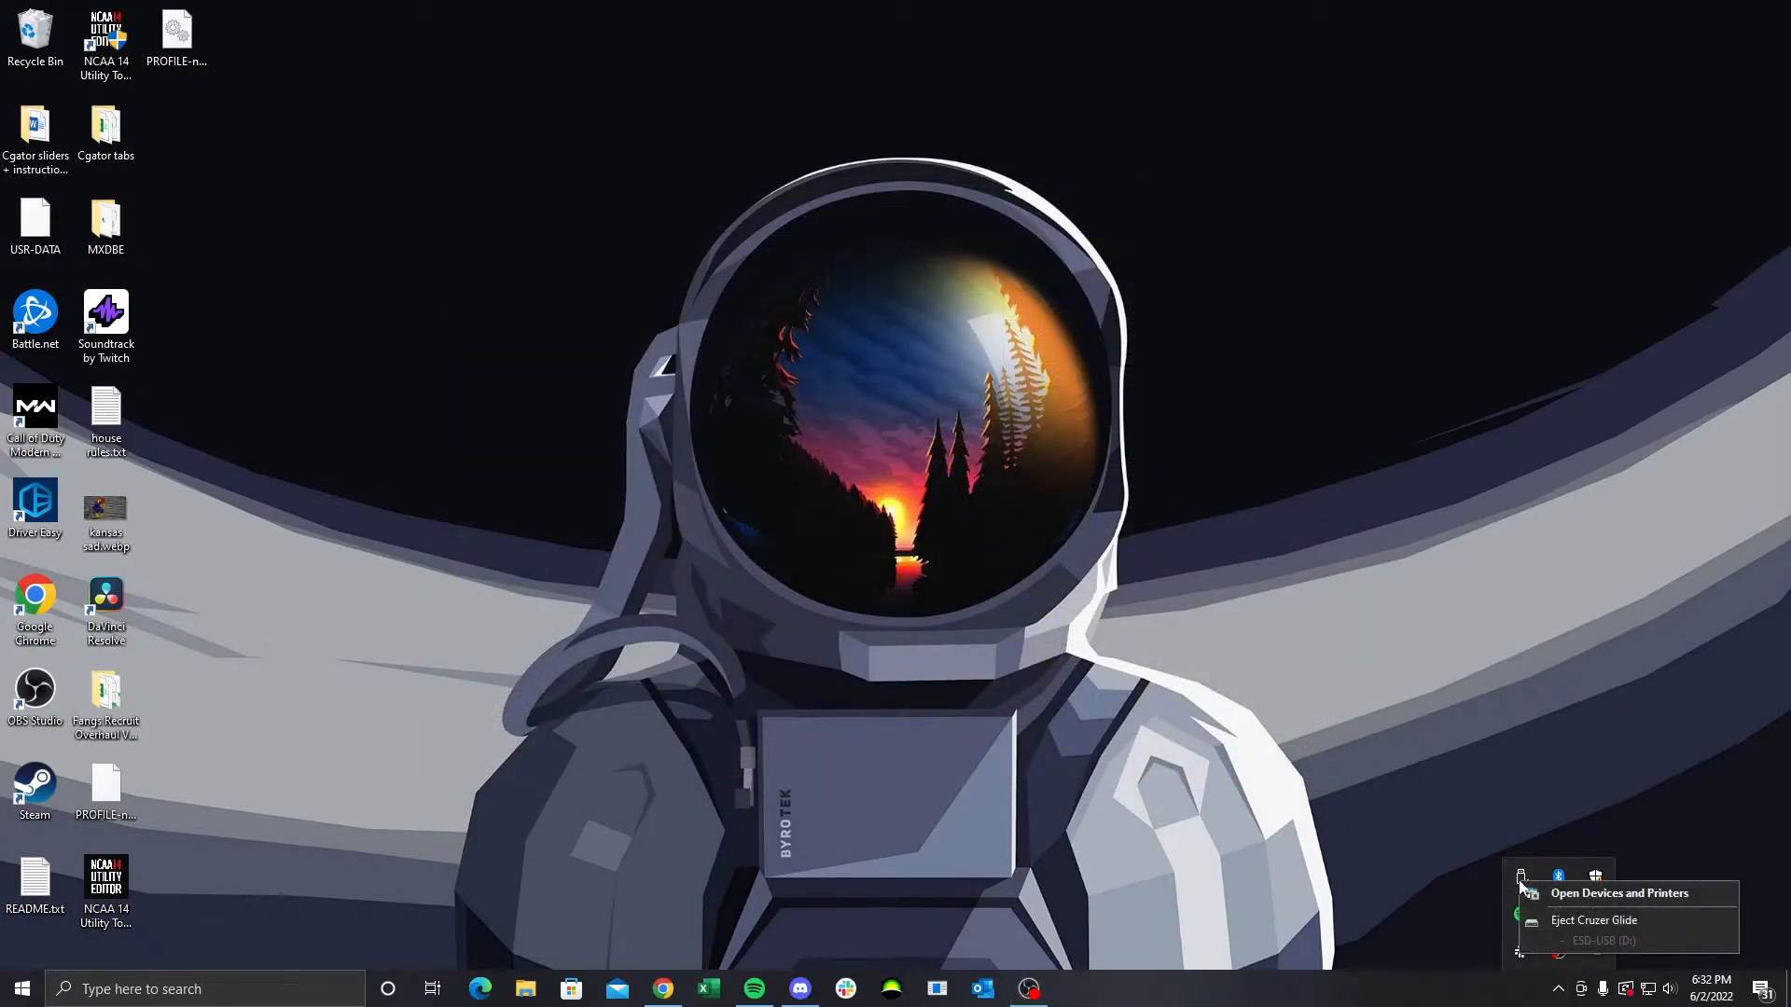
left_click(1593, 920)
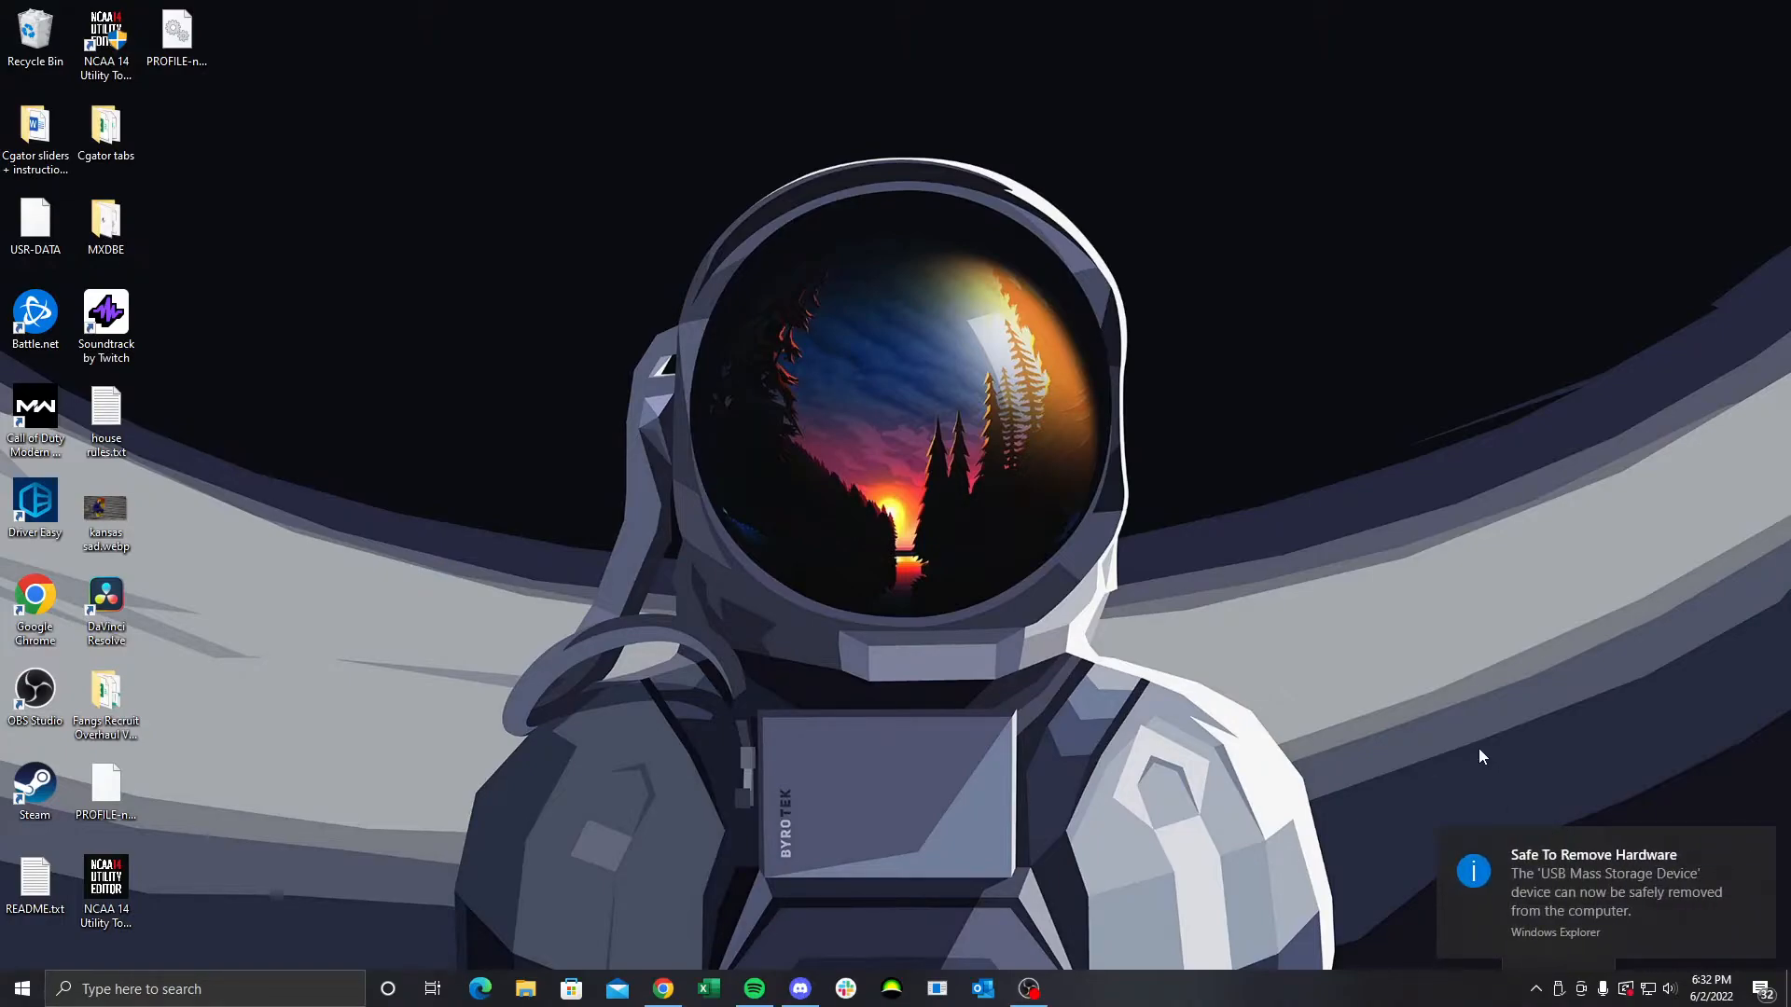
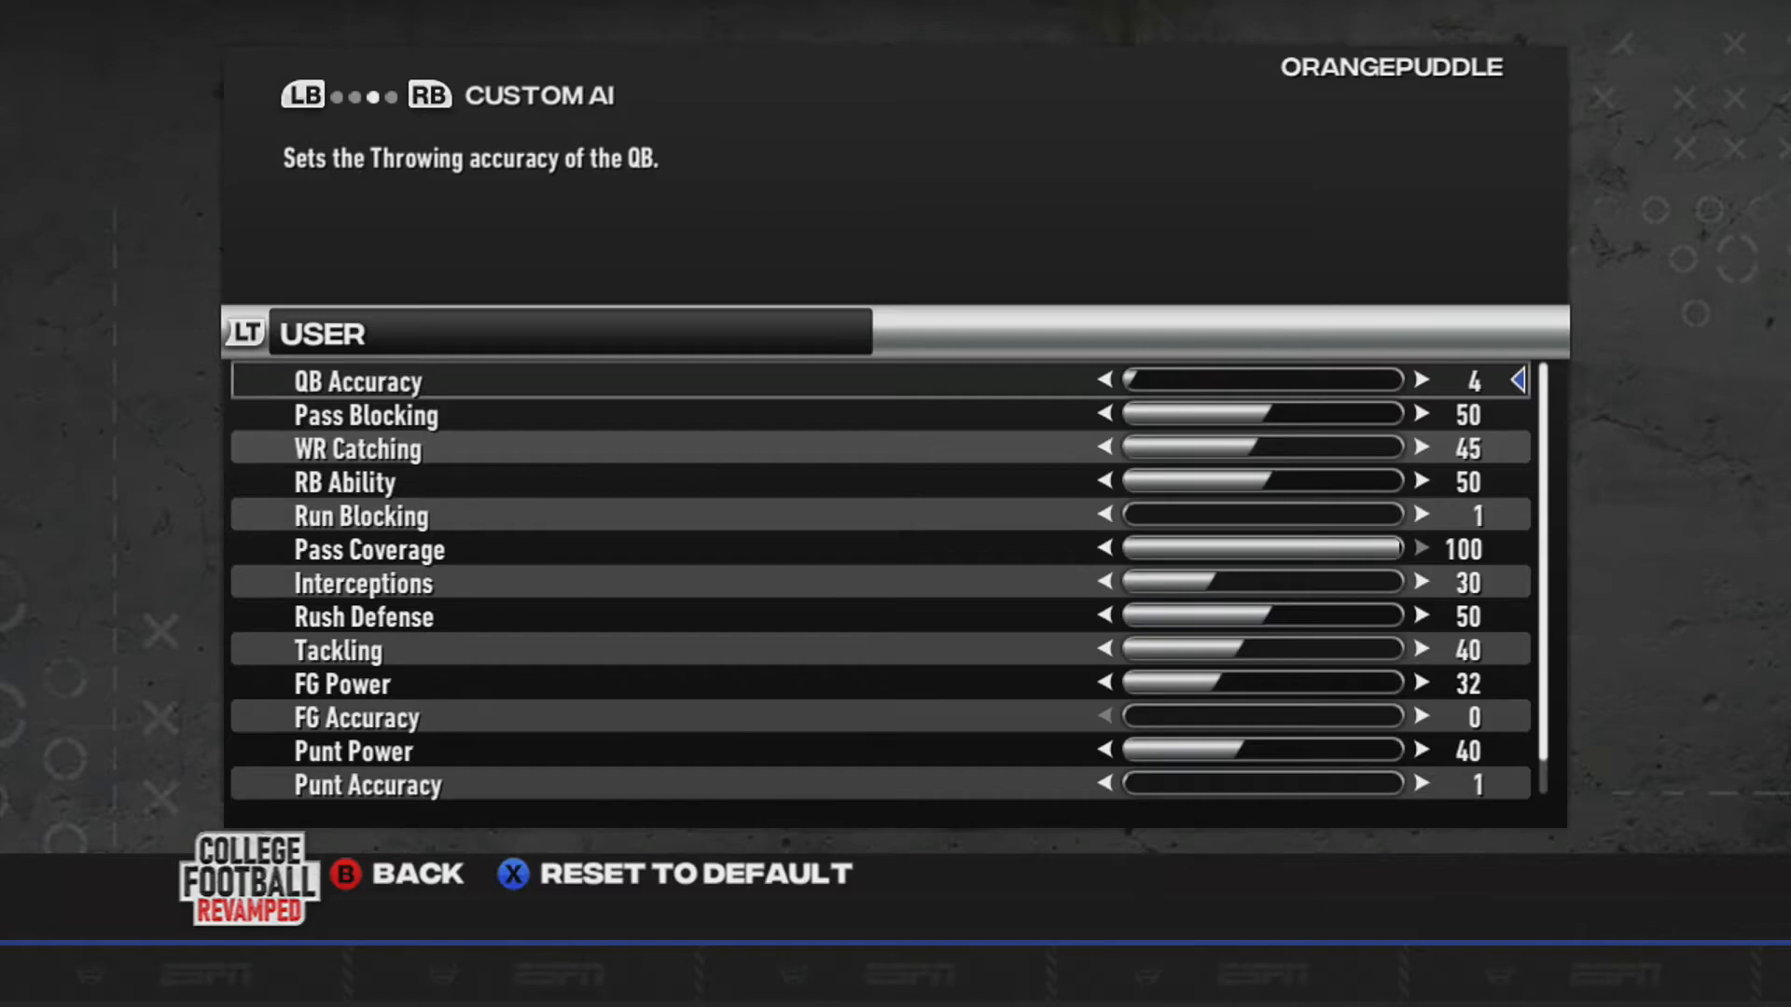
Review the Custom AI, Game Rules and Gameplay Options pages in NCAA Football 14 and return to the main menu
key("q")
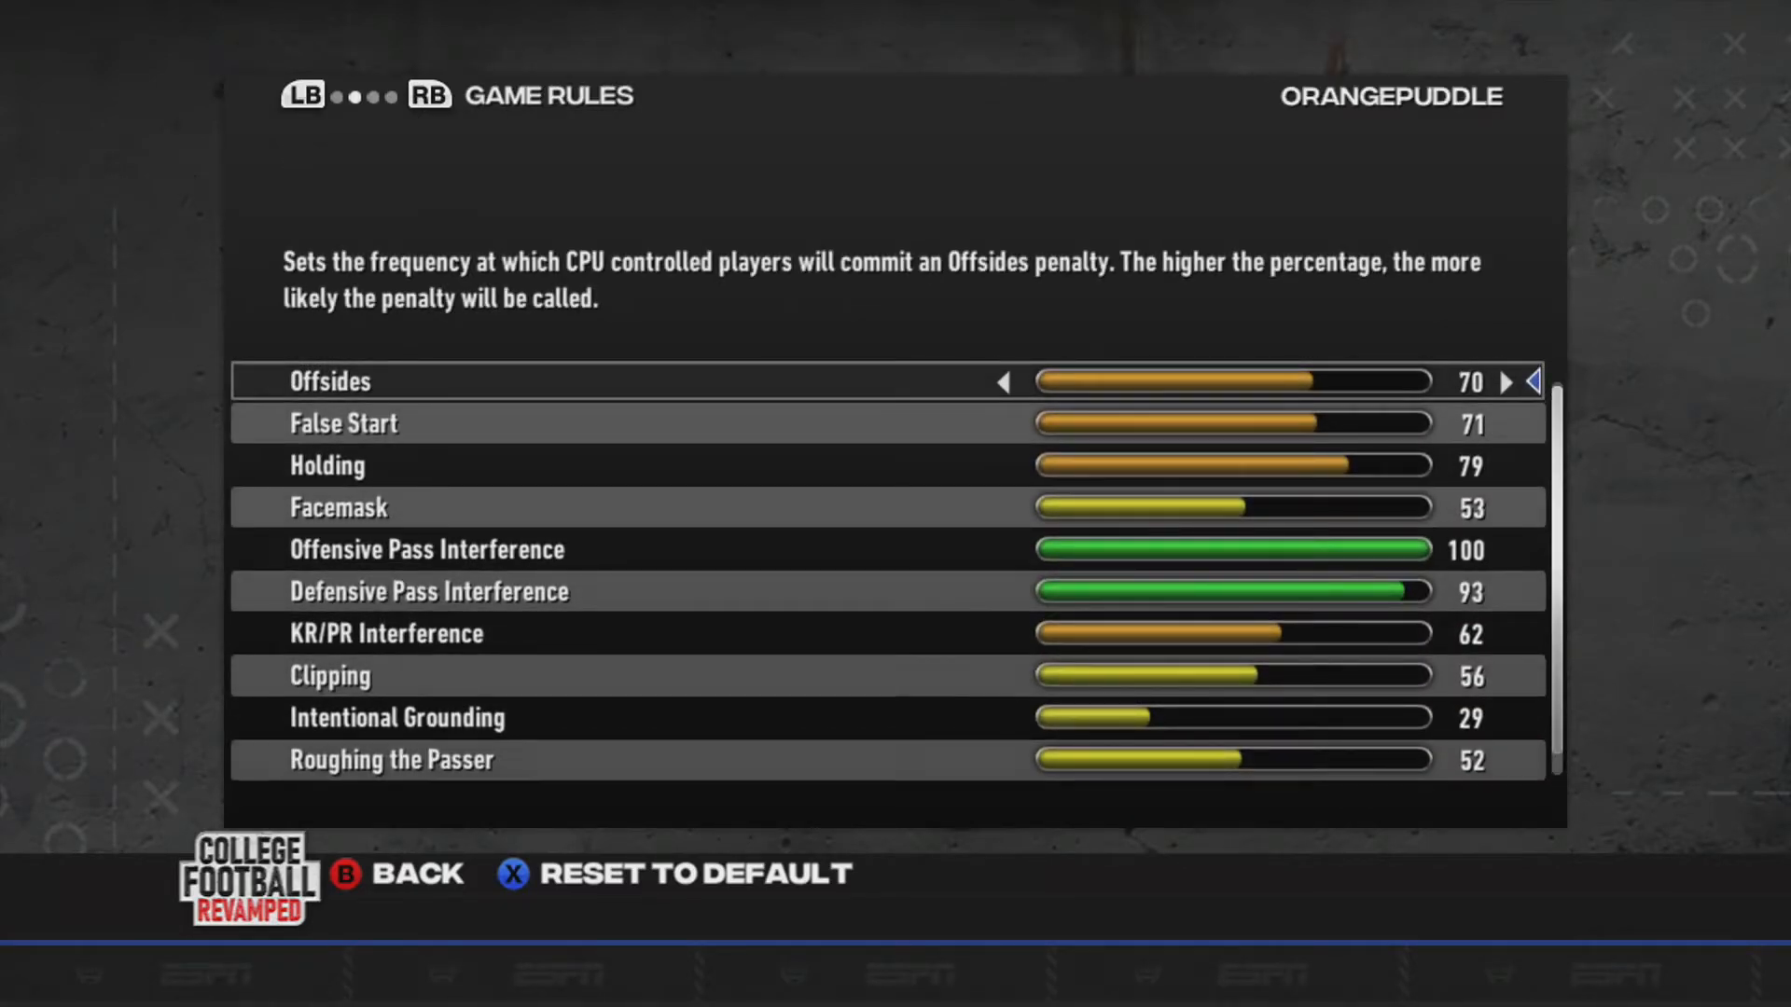
key("q")
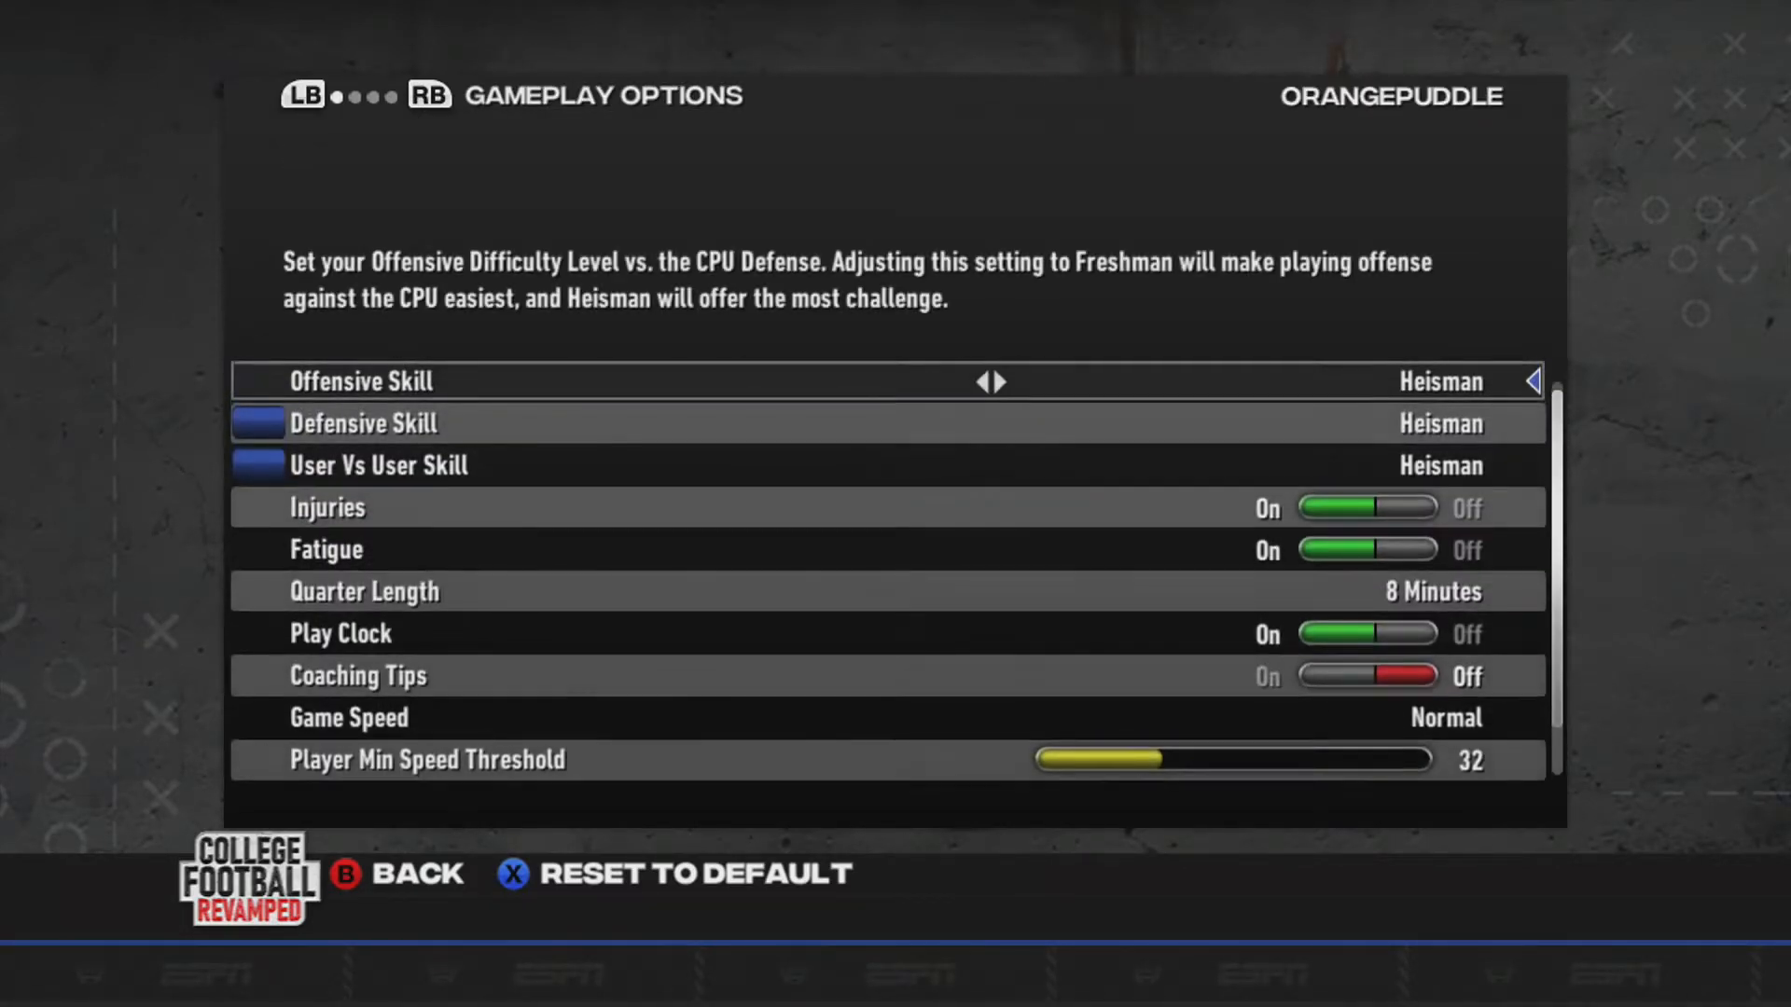
key("Escape")
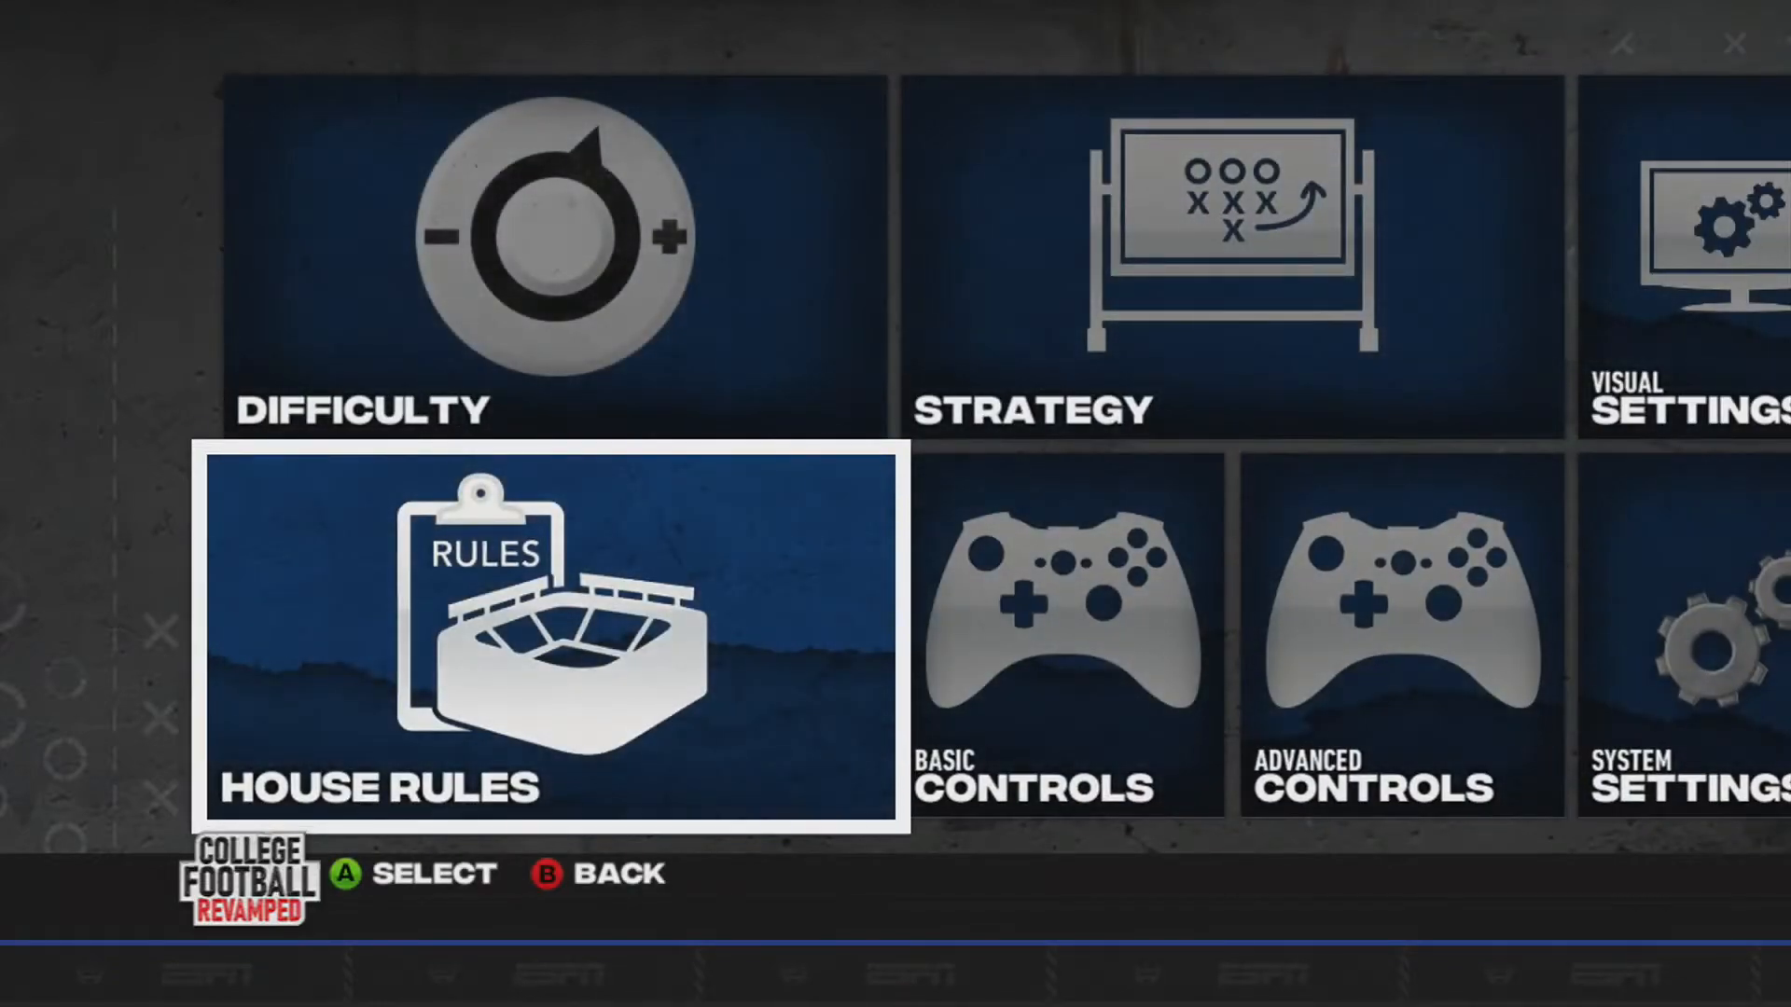
key("Escape")
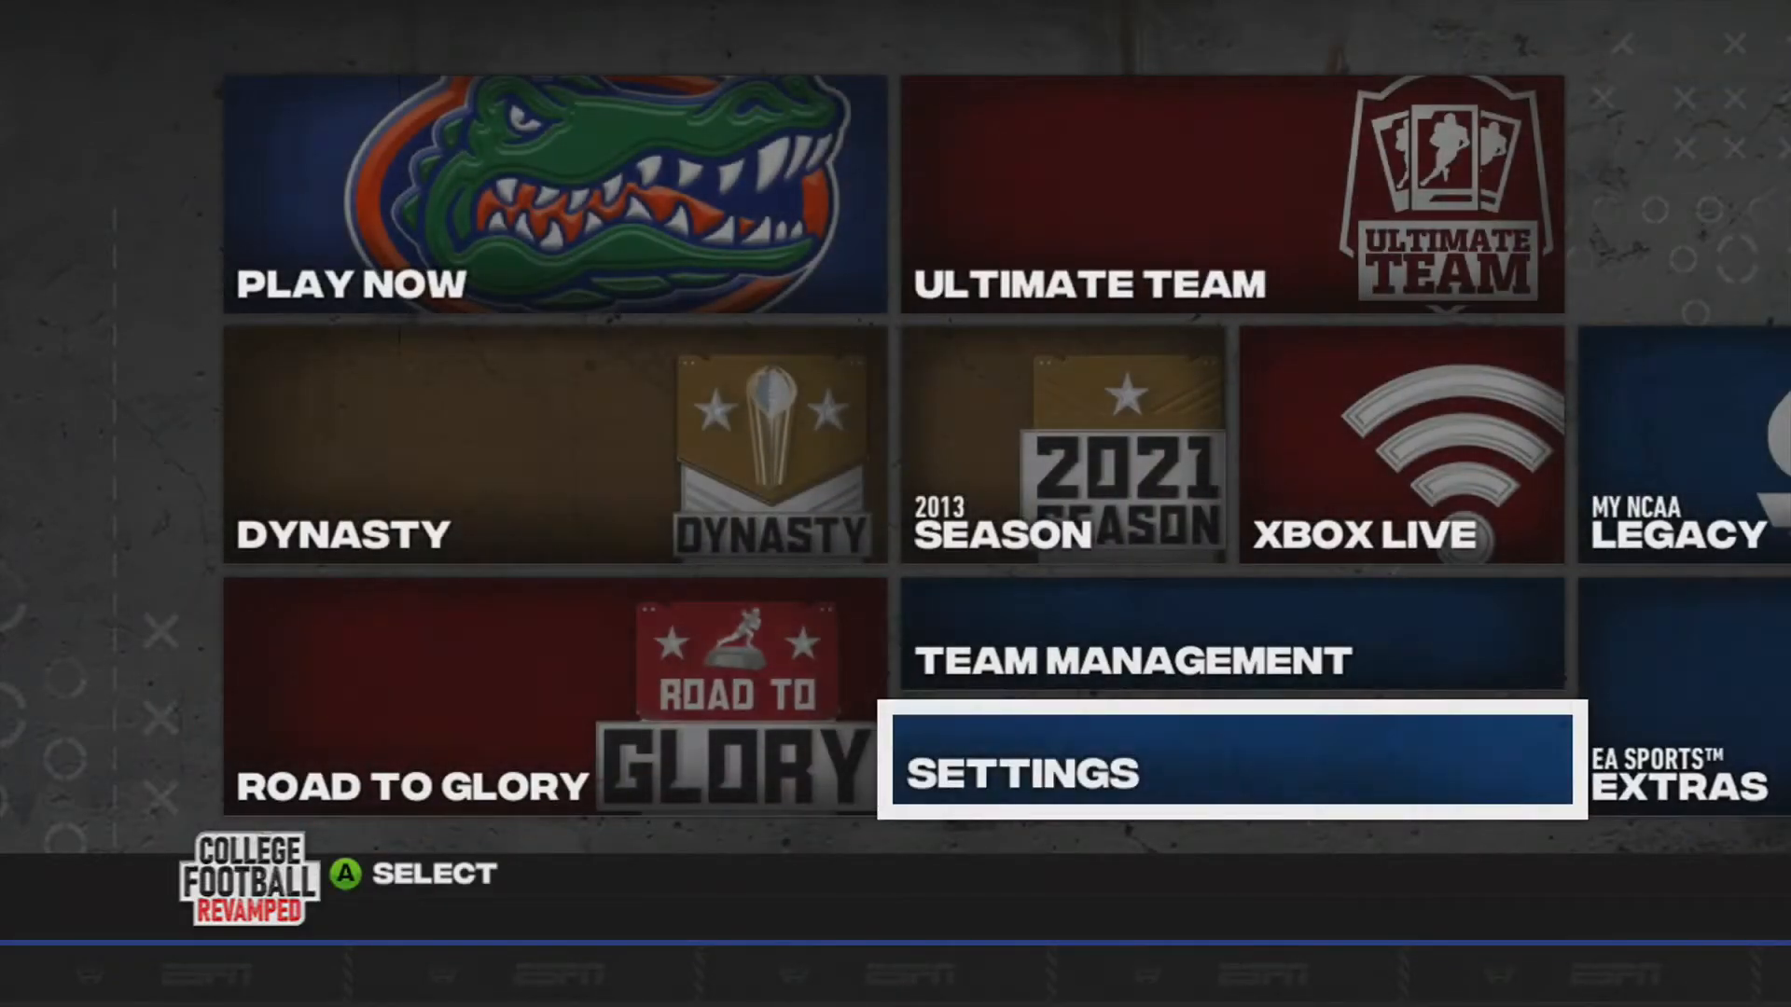
key("Left")
key("Up")
key("Down")
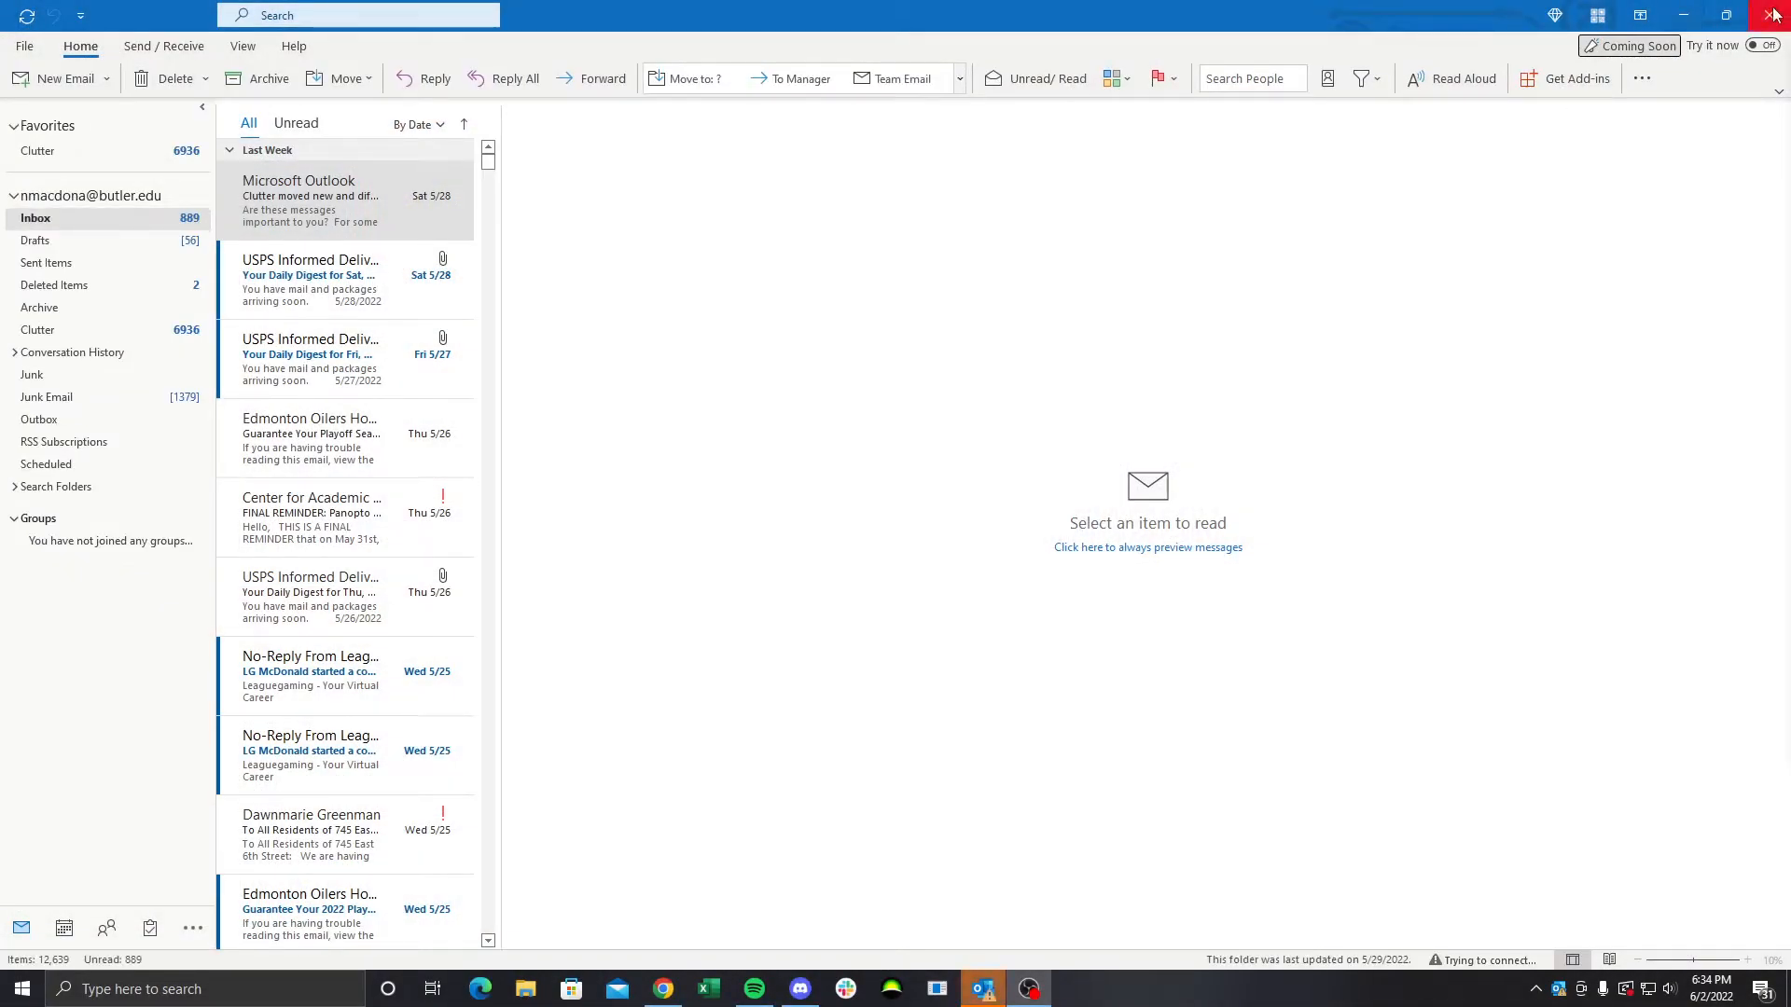
Open Install Instructions.docx from the Cgator sliders + instructions folder on the desktop and close the folder window
left_click(982, 989)
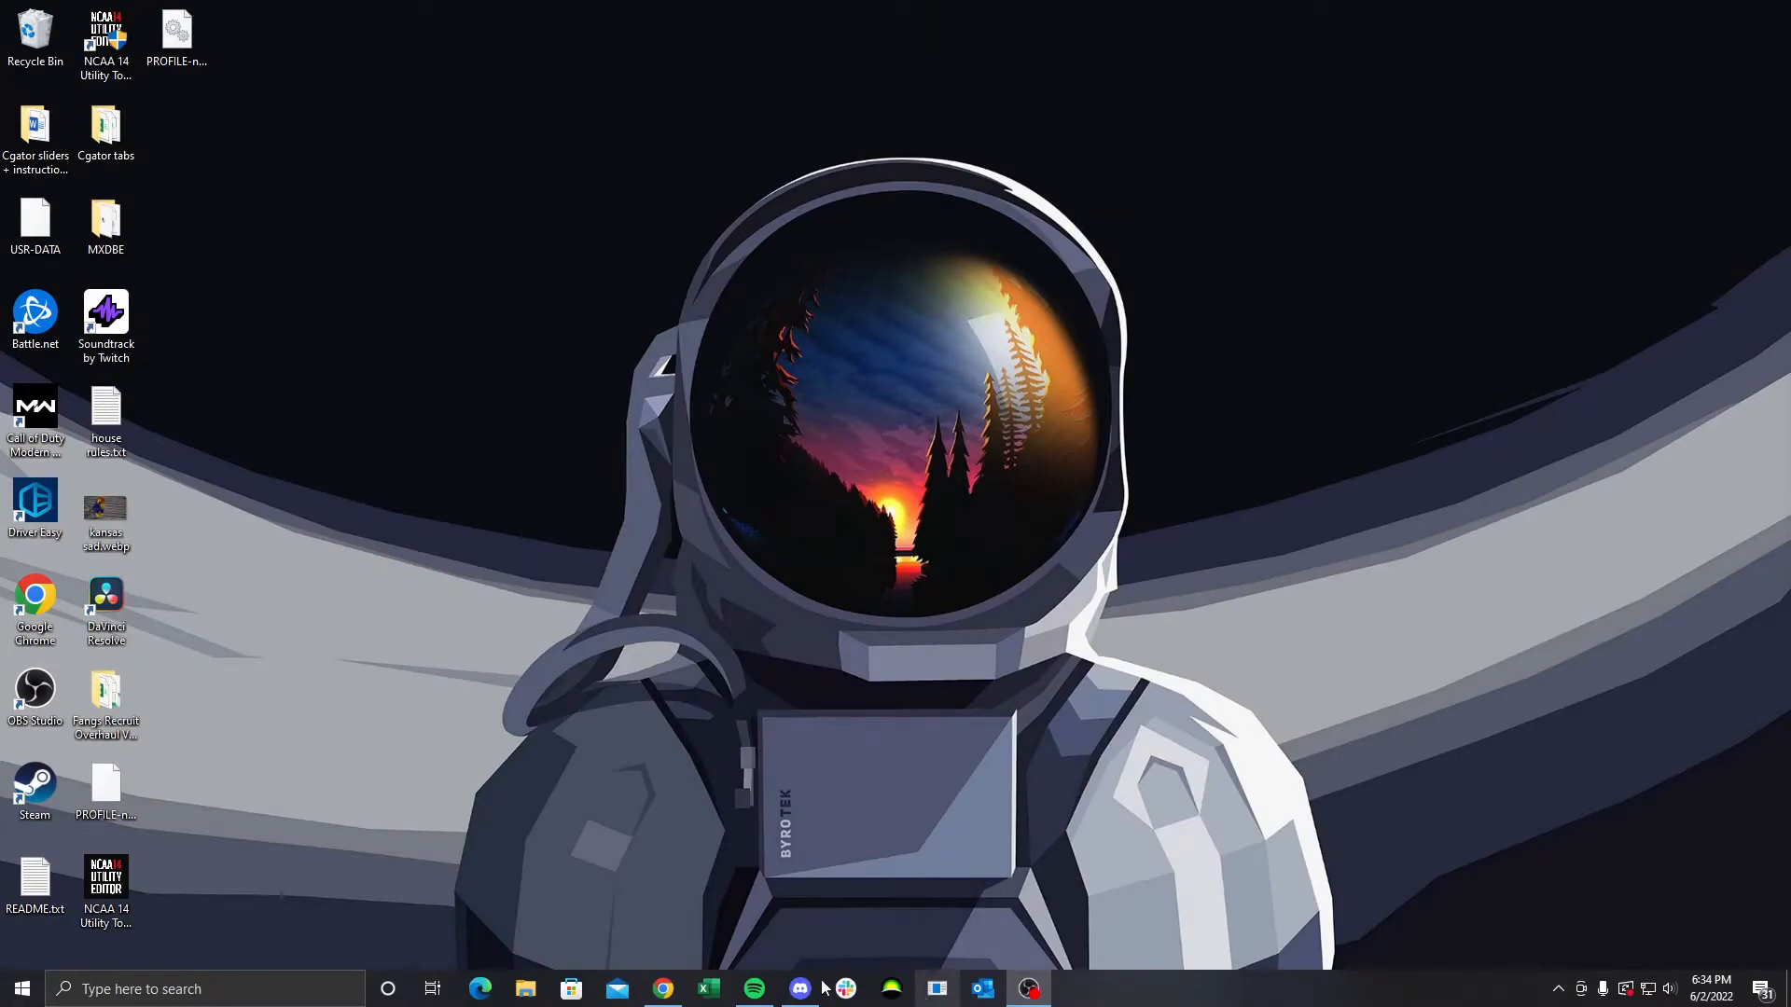
double_click(35, 131)
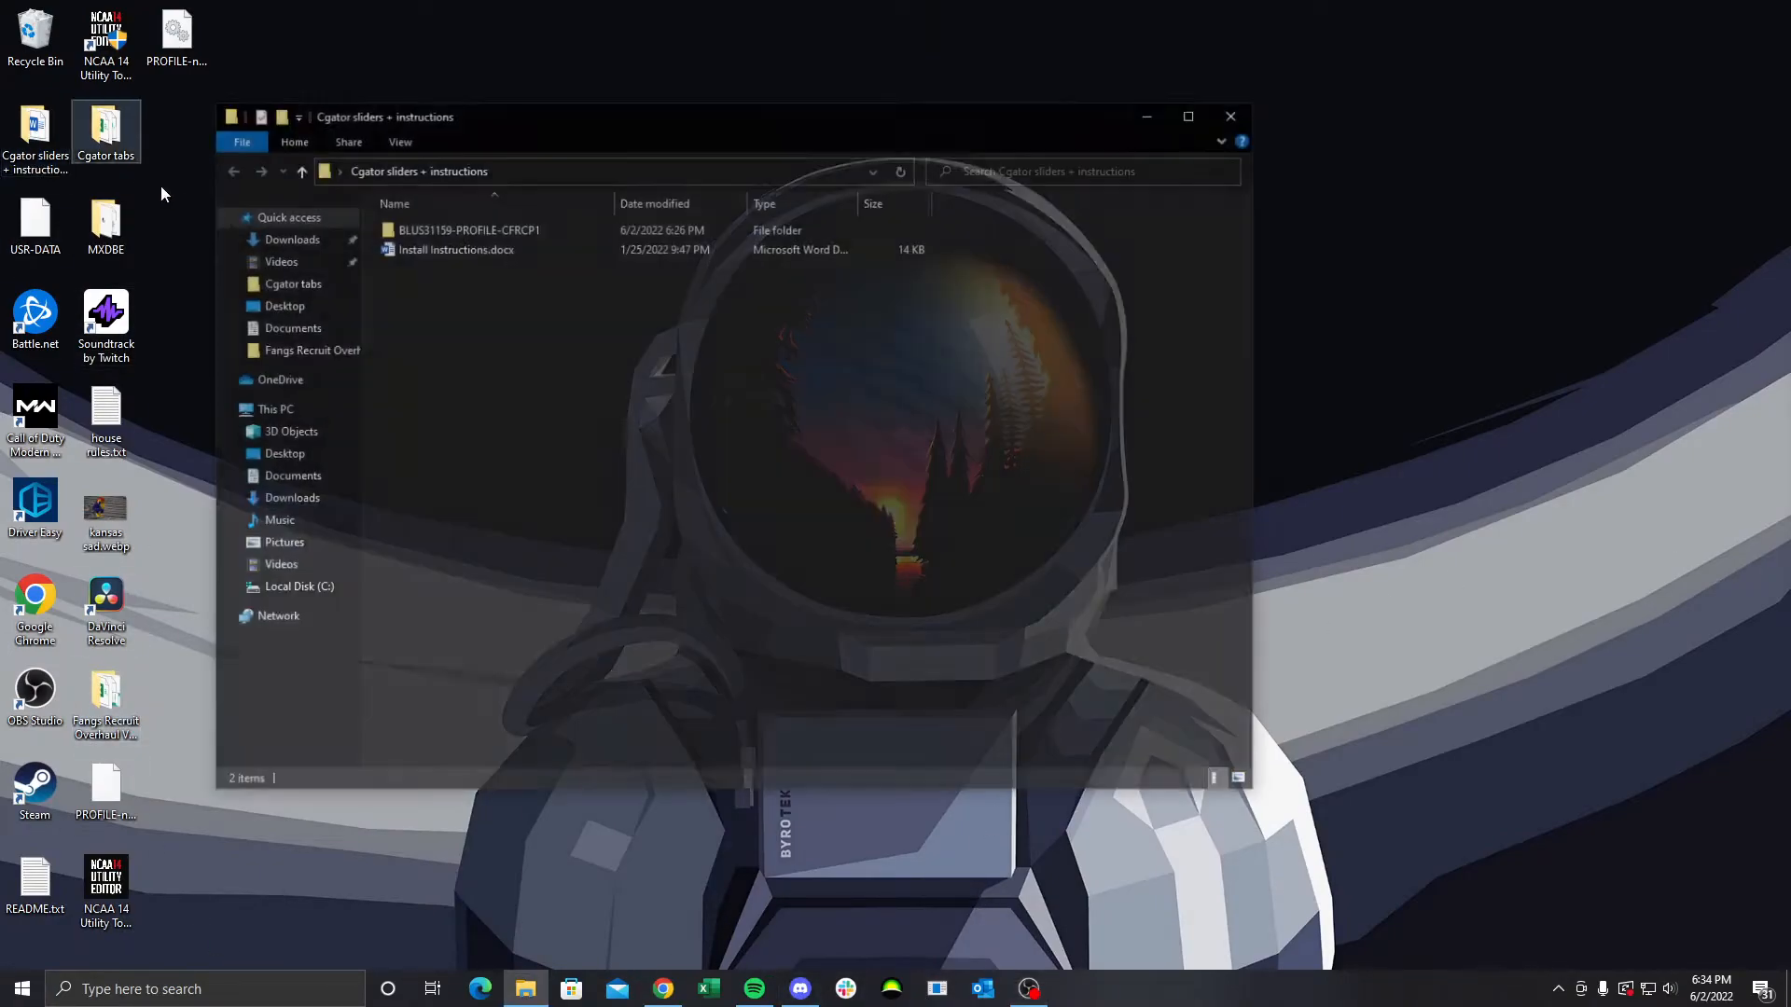
double_click(506, 247)
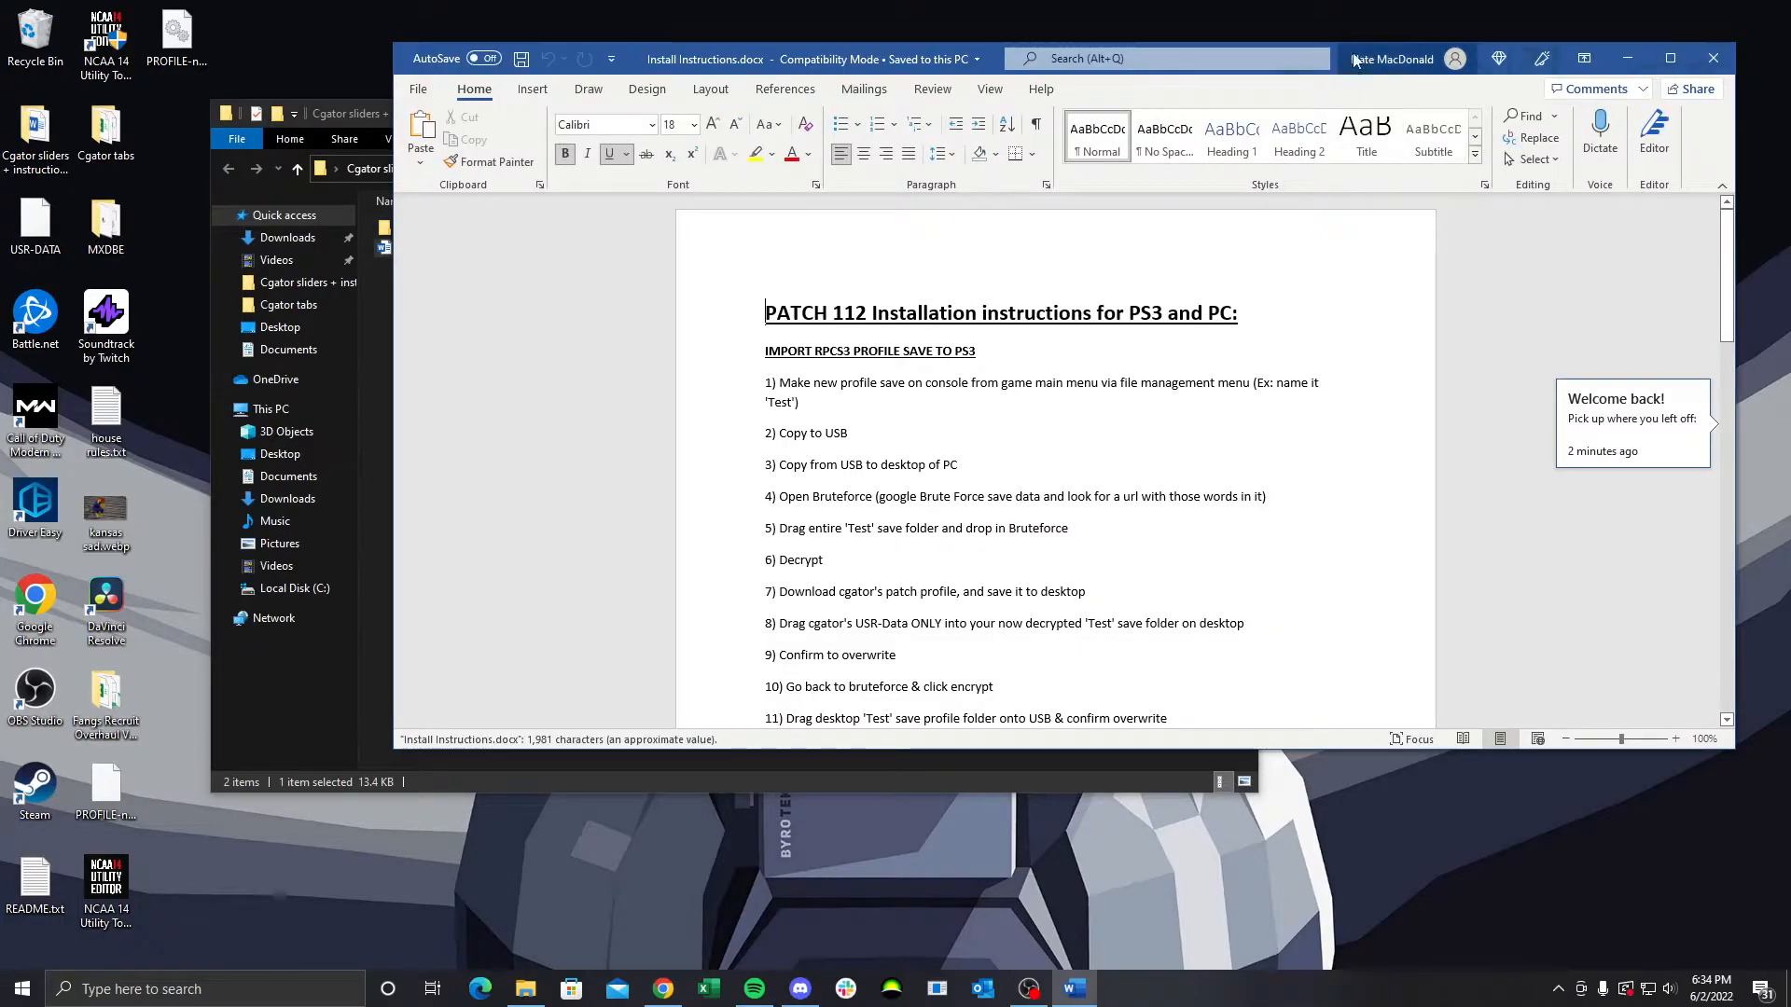
left_click_drag(1294, 45, 1147, 155)
left_click(1231, 117)
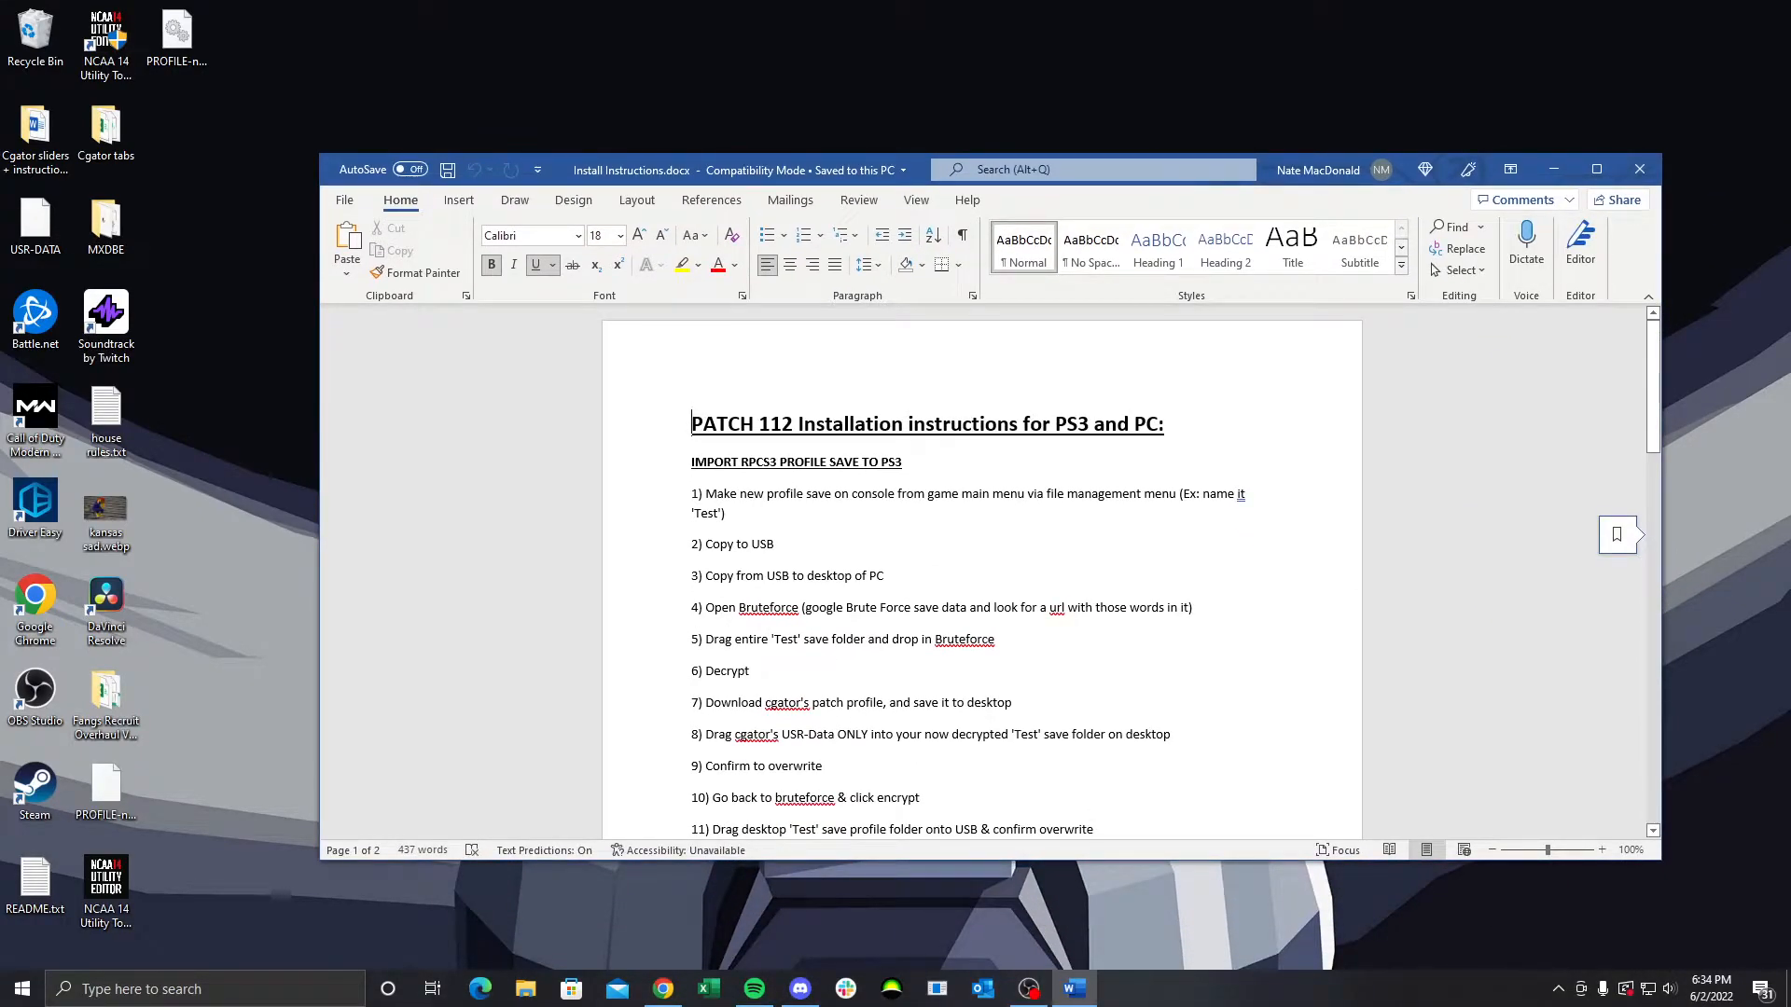
Find the section on importing the profile to an existing dynasty in the instructions
scroll(1252, 495, "down", 15)
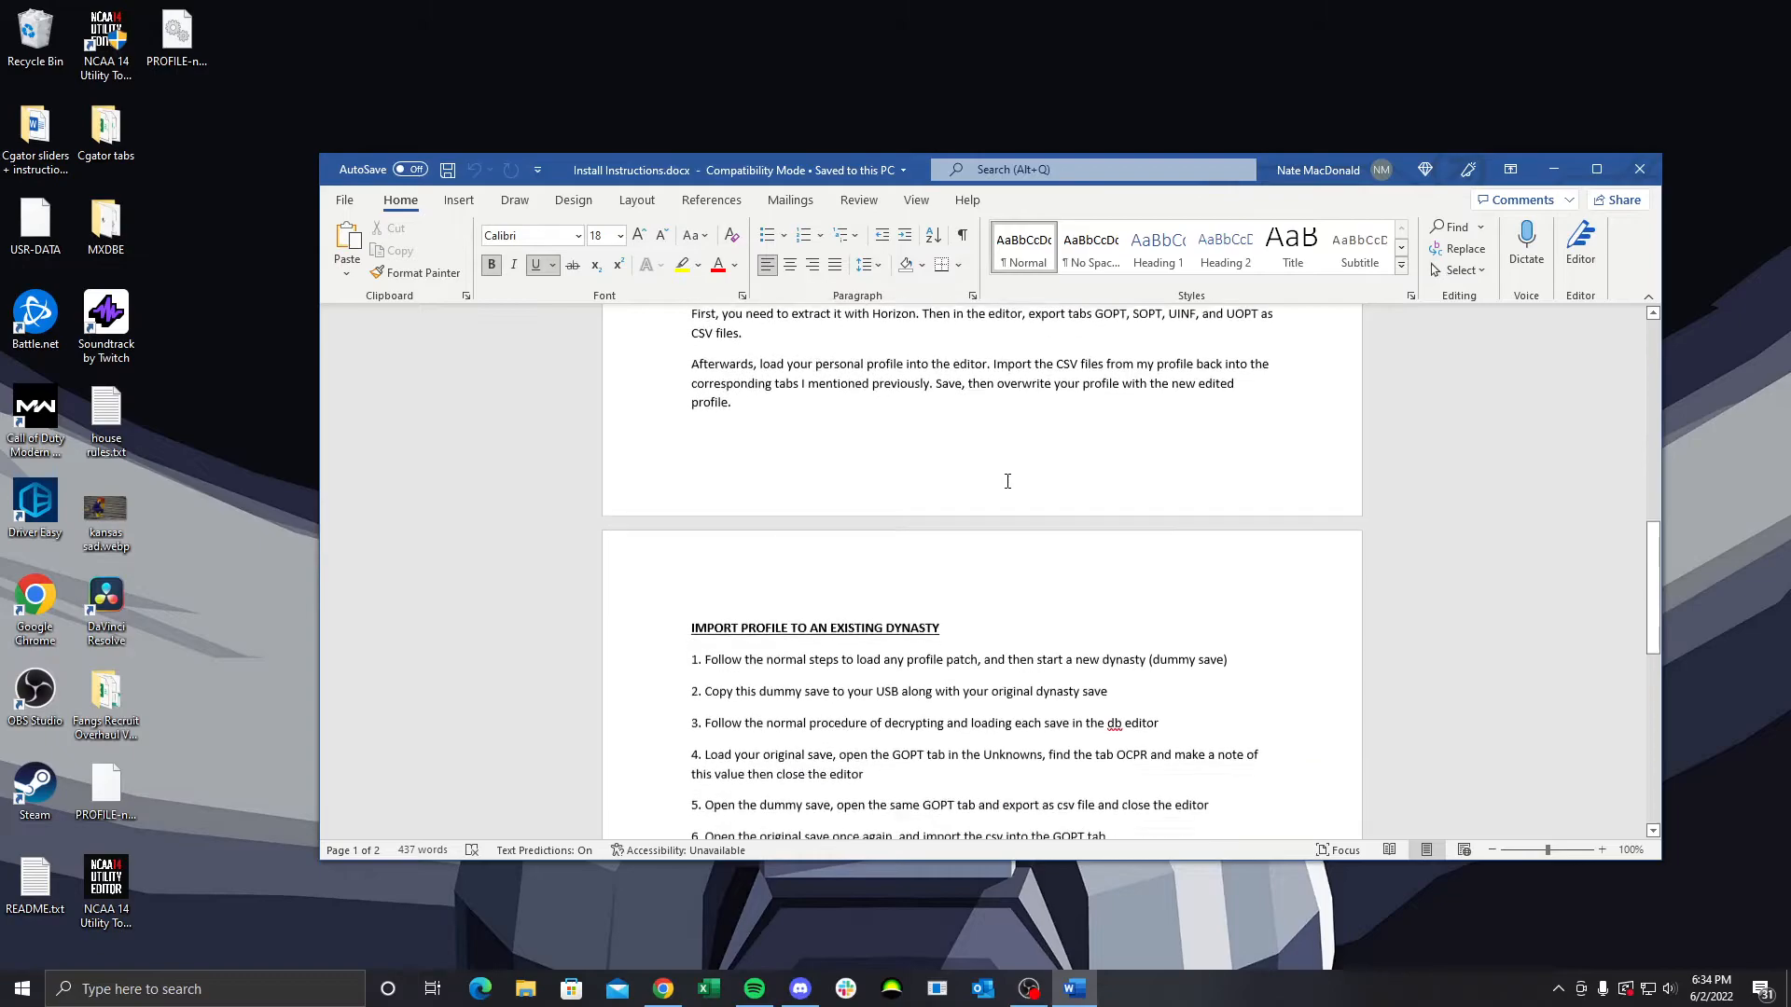
left_click_drag(688, 412, 1110, 541)
left_click(1080, 514)
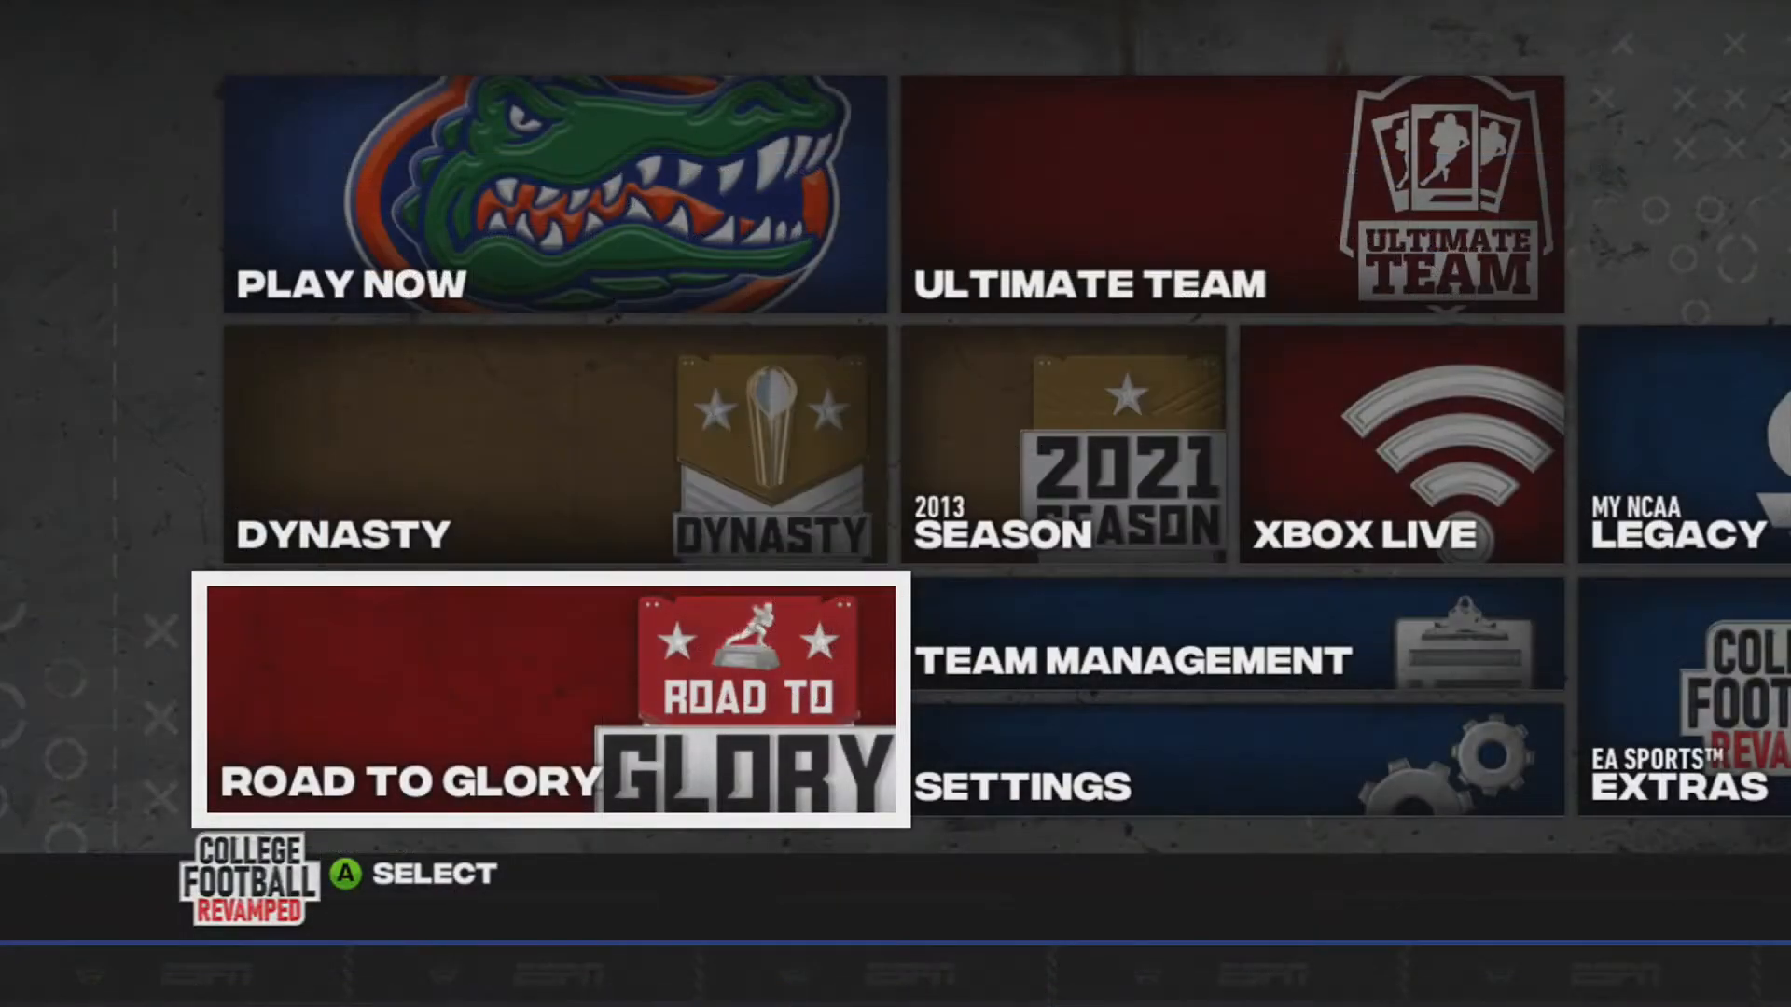
Enter Dynasty mode in the game, continue with offline dynasty files only, and load the saved dynasty
key("Up")
key("Down")
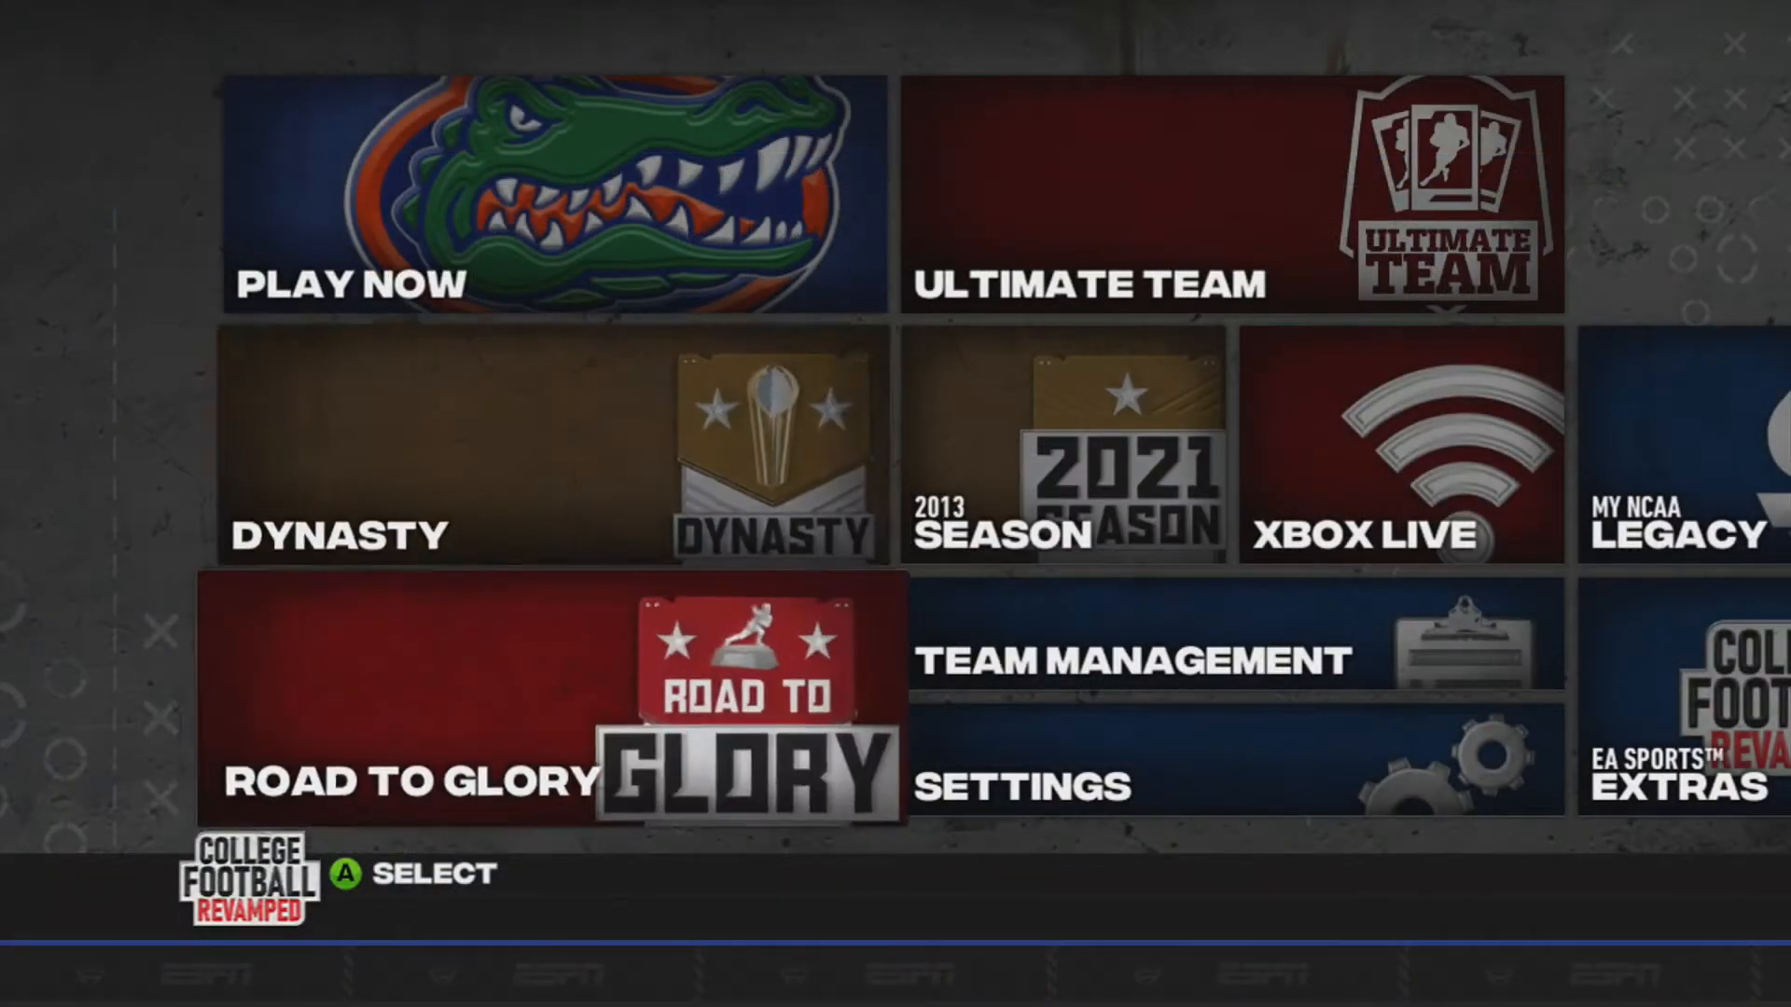
key("Up")
key("Return")
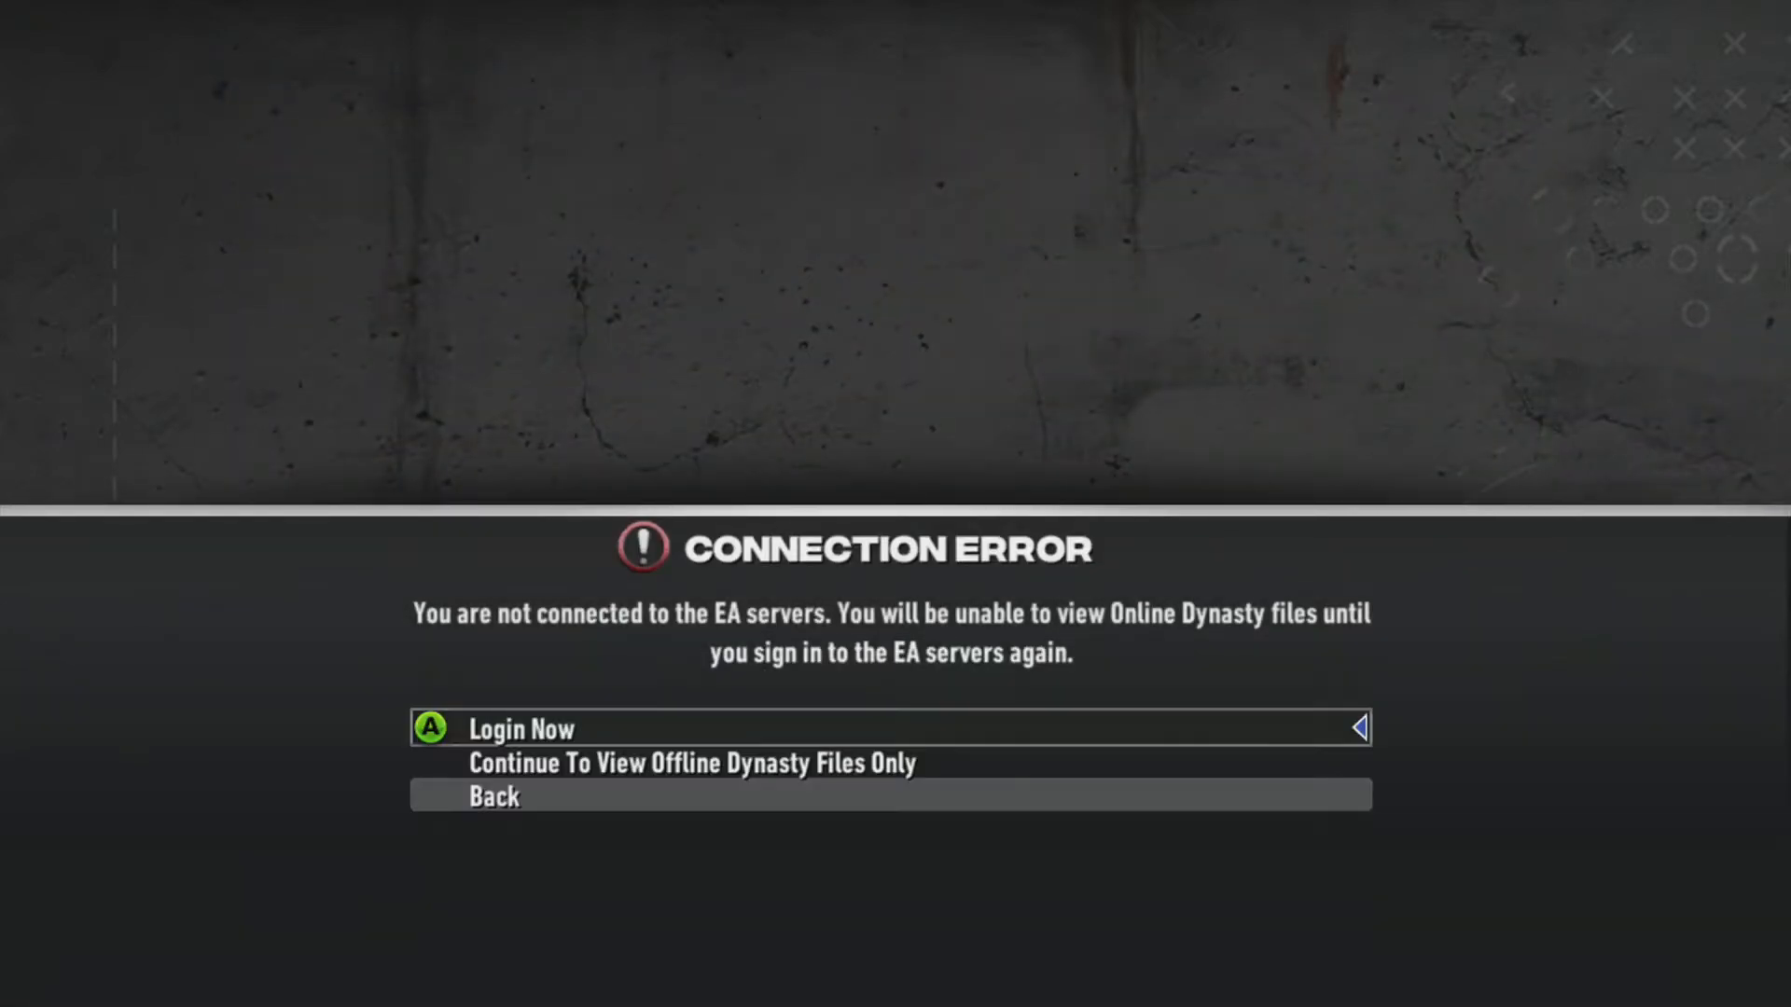
key("Down")
key("Return")
key("Return")
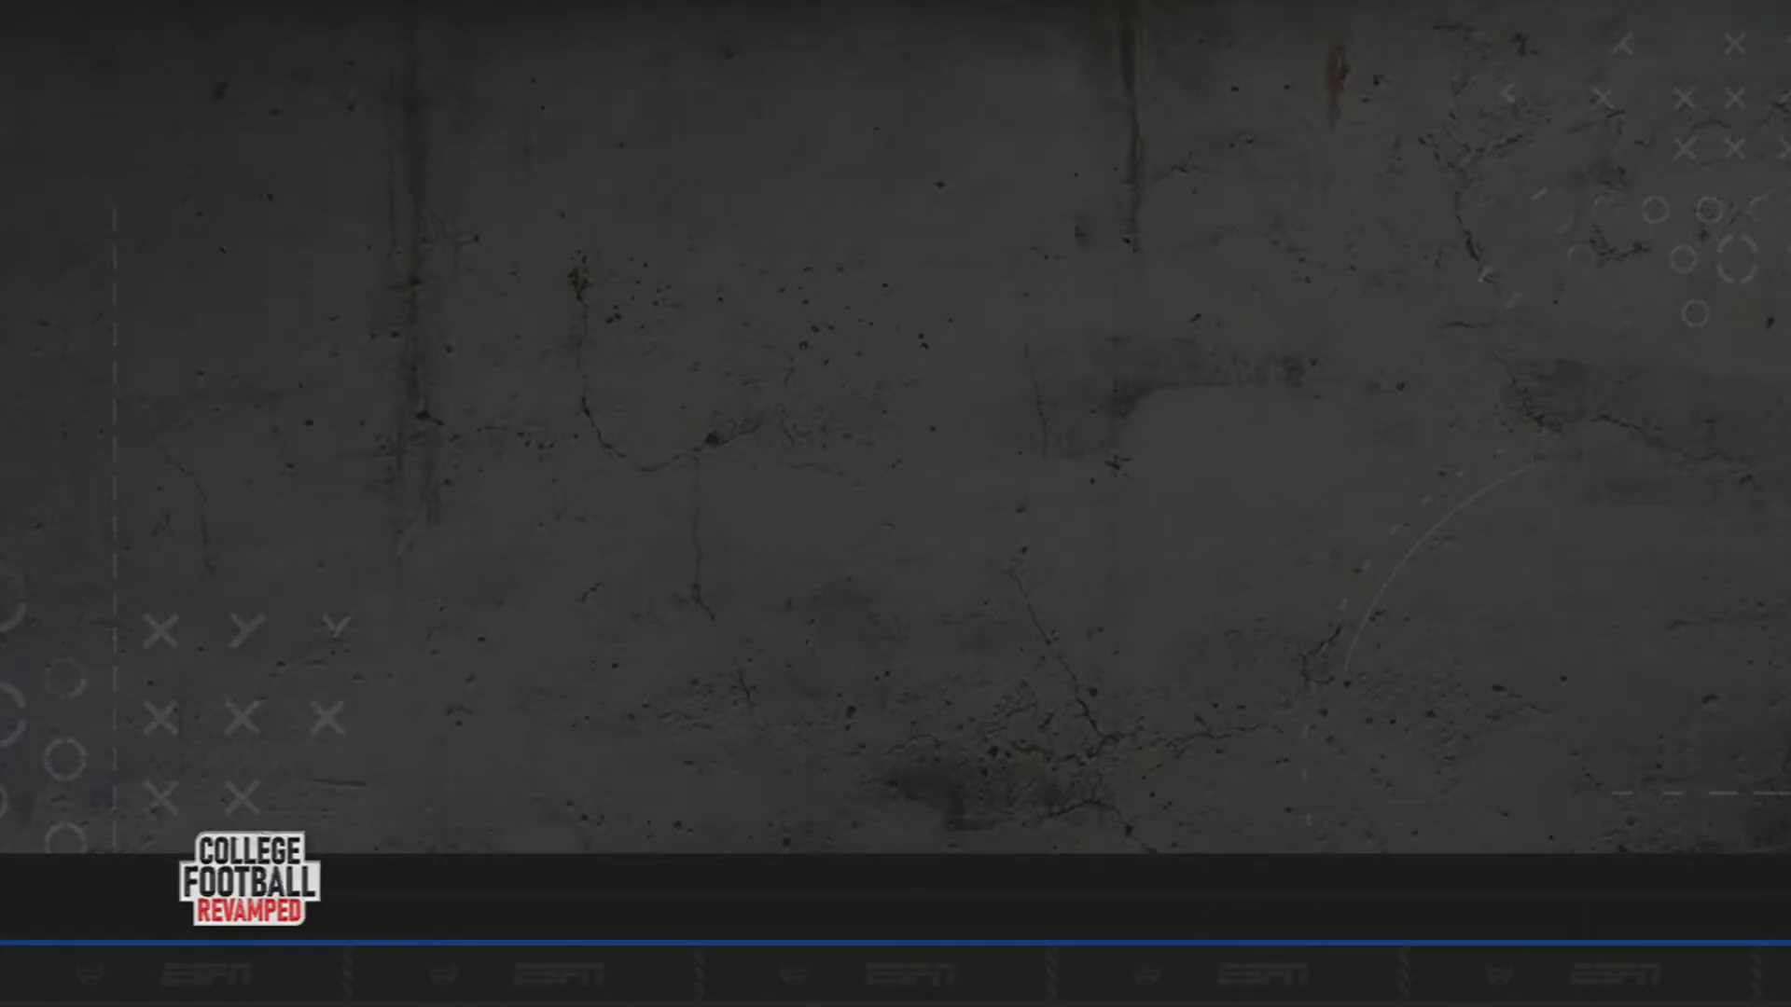
Go to Dynasty Setup in the loaded dynasty and open its first option
key("Right")
key("Right")
key("Right")
key("Right")
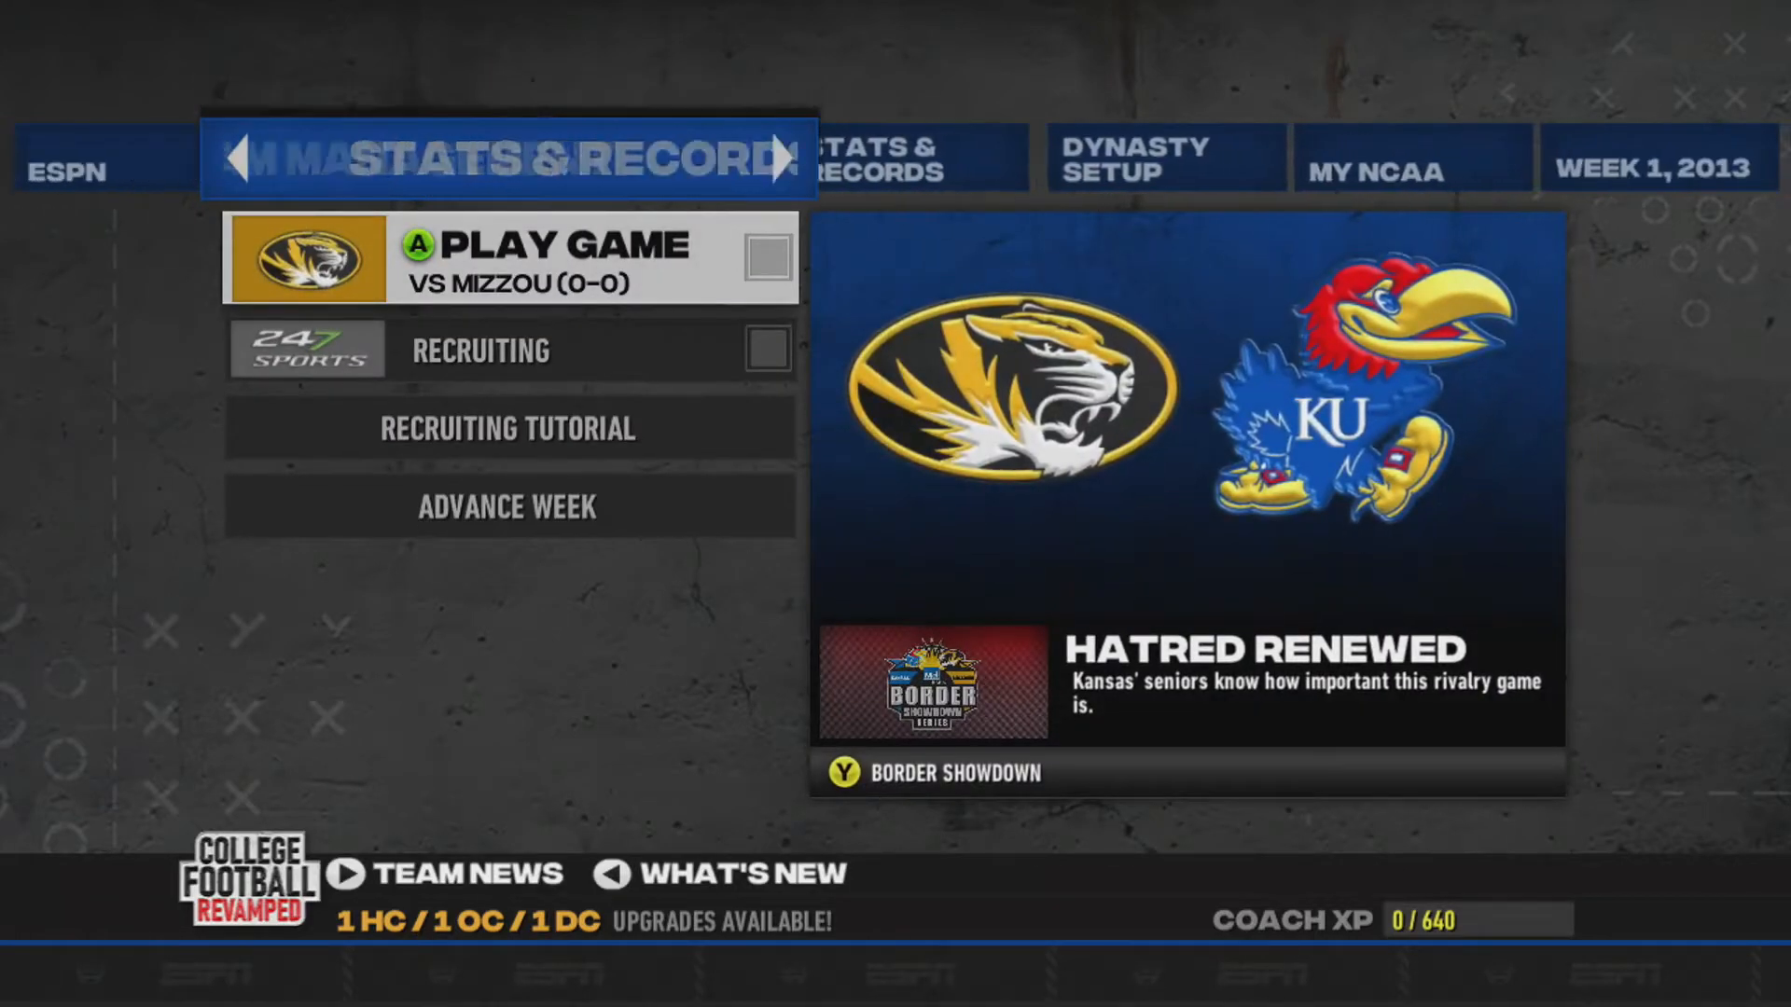
key("Right")
key("Return")
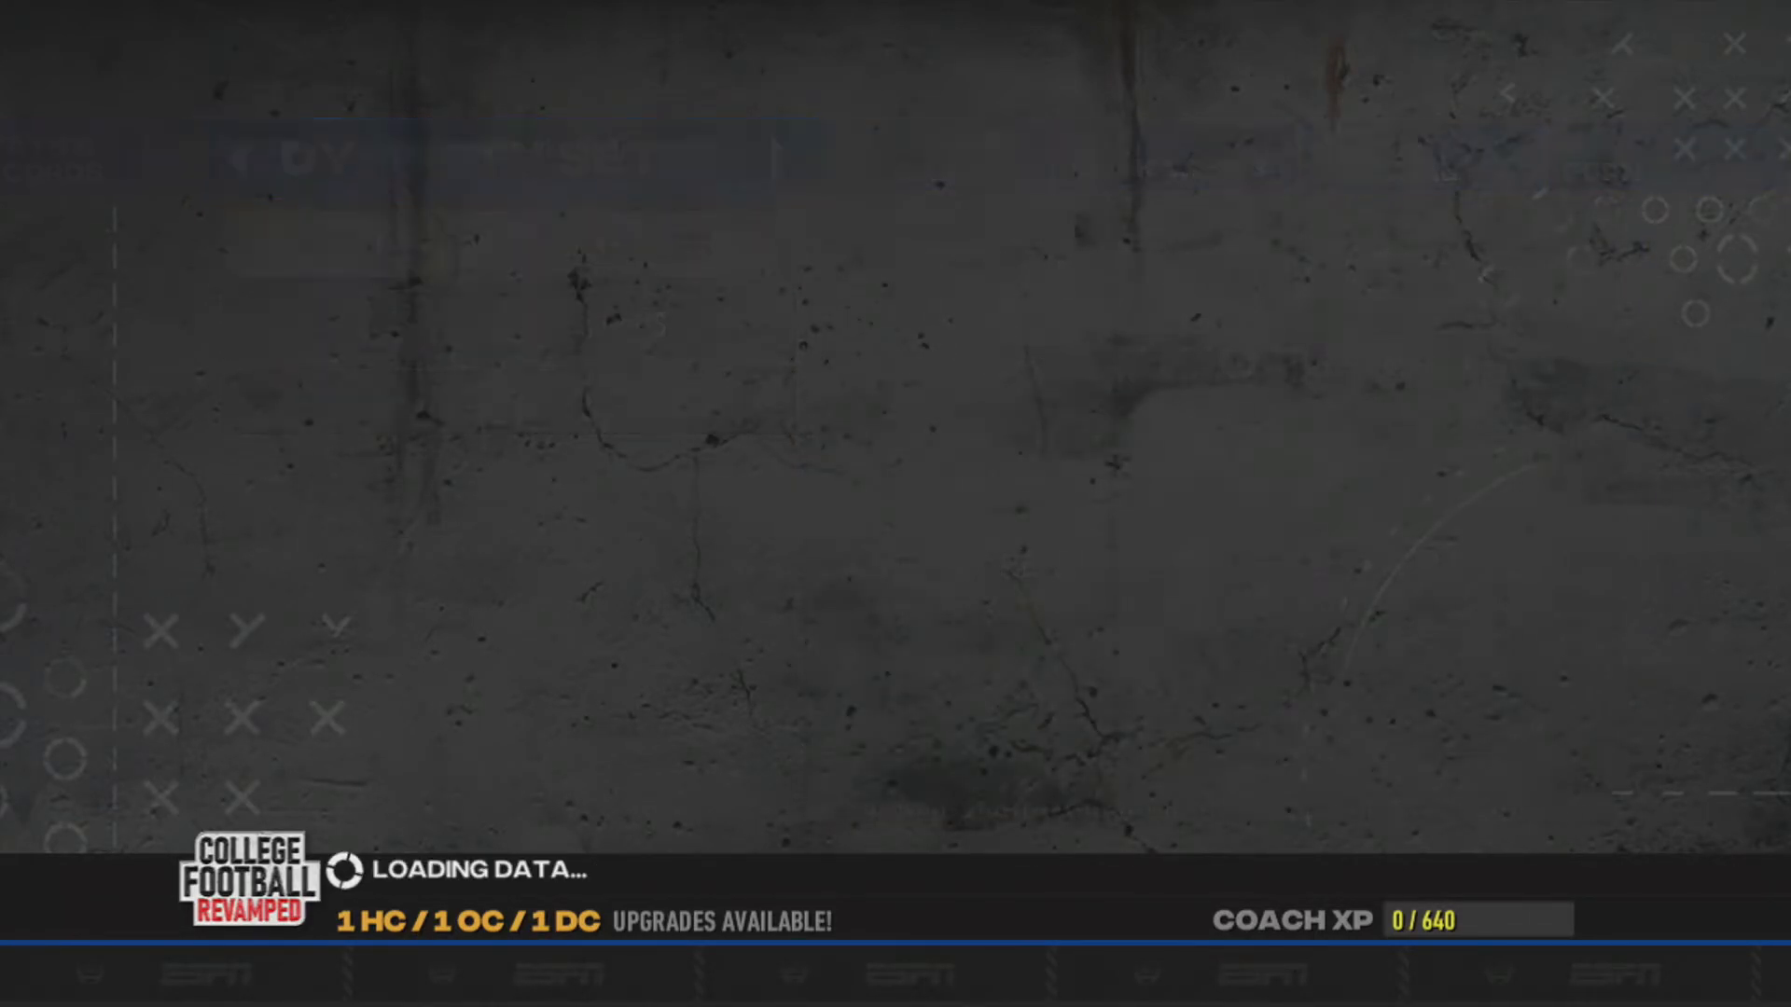
Check the user Custom AI sliders in the loaded dynasty's house rules and return to Dynasty Setup
key("e")
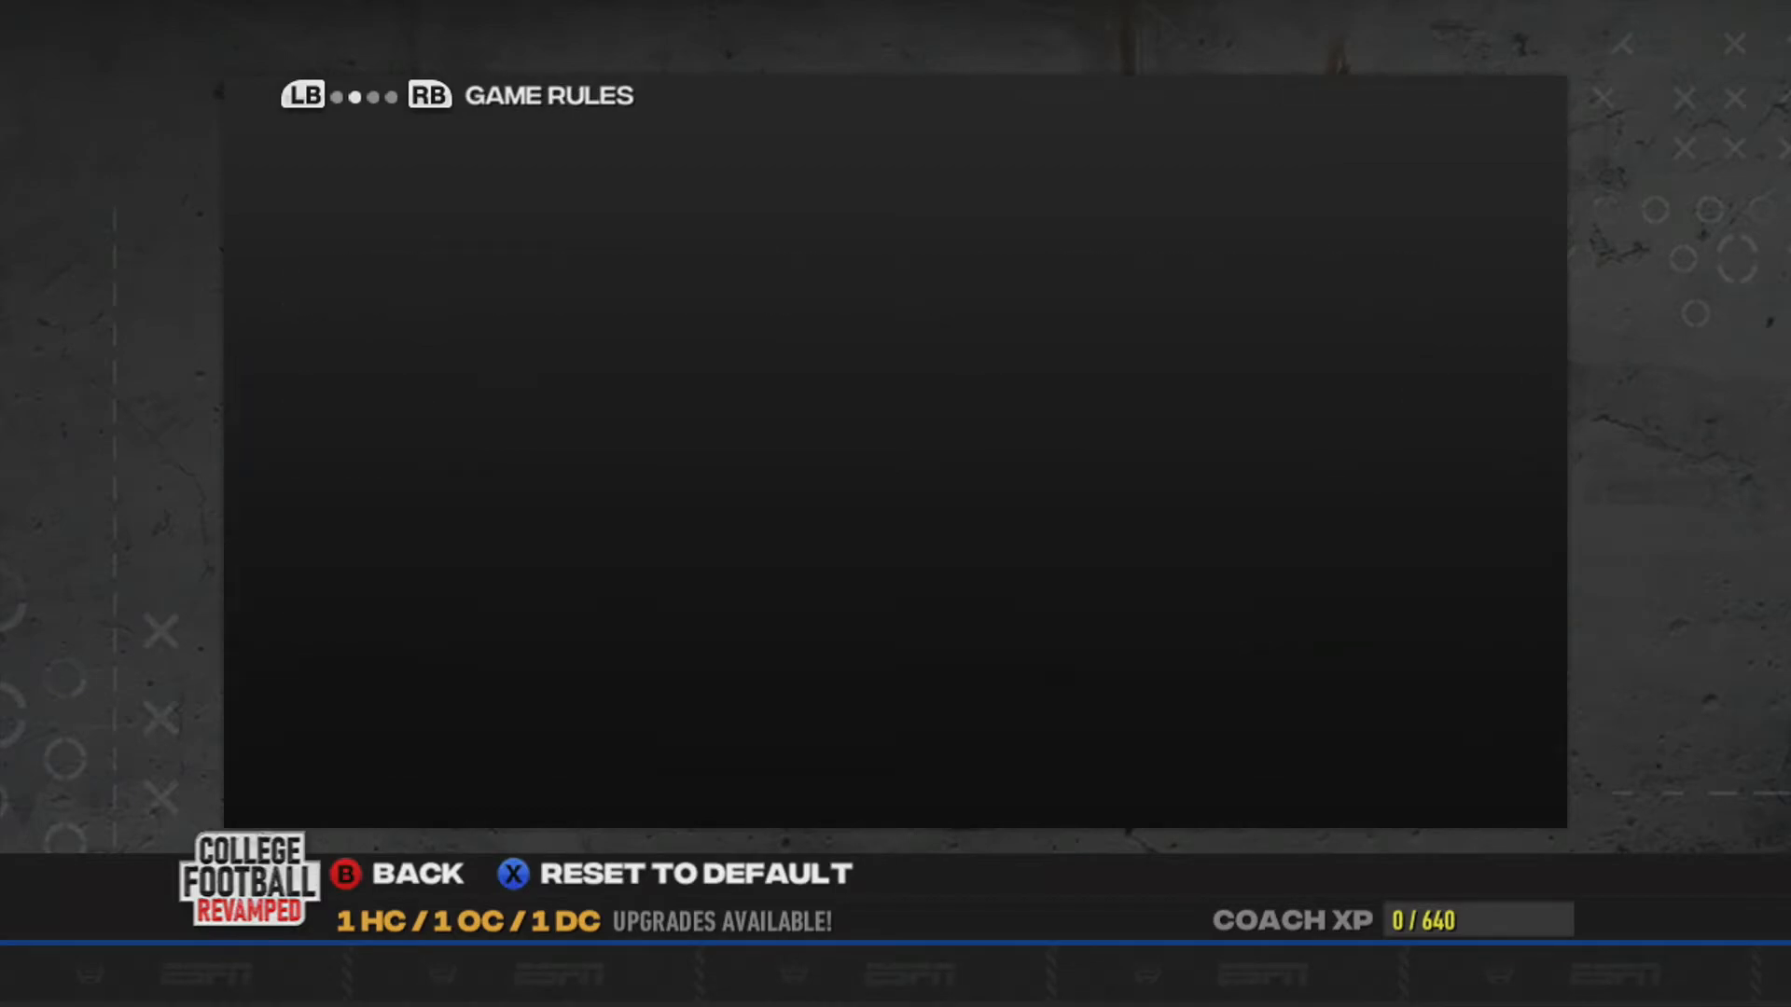
key("e")
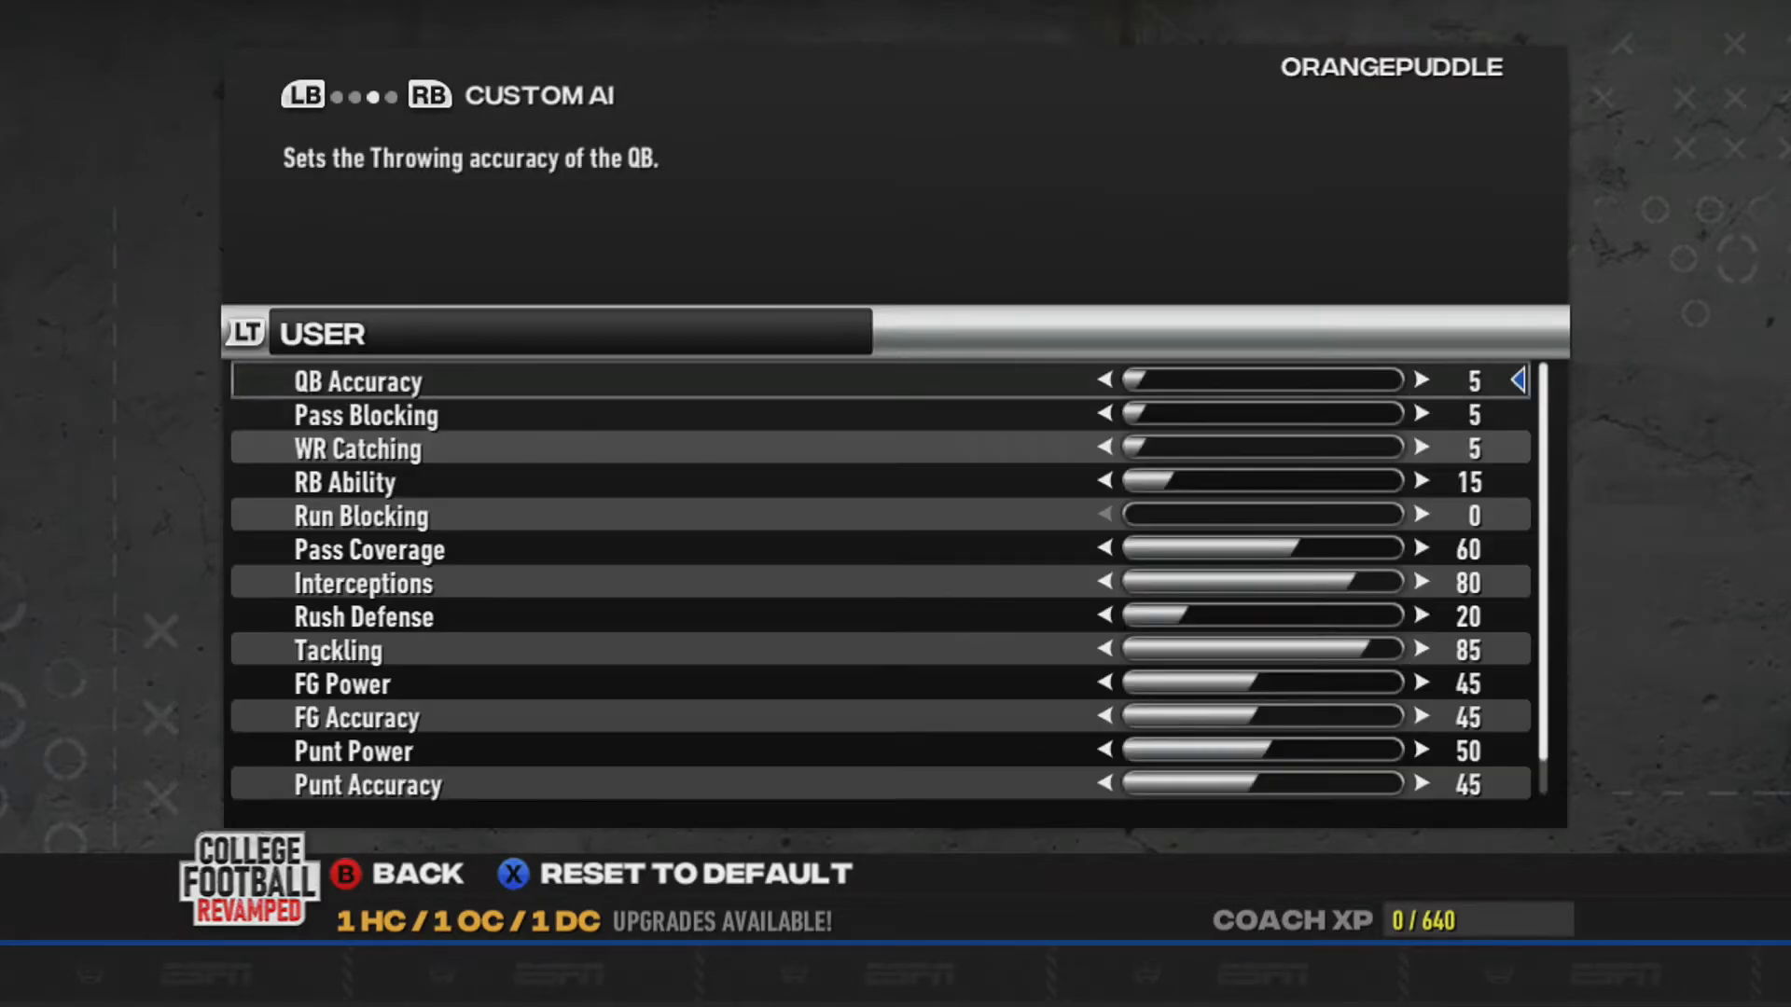
key("q")
key("e")
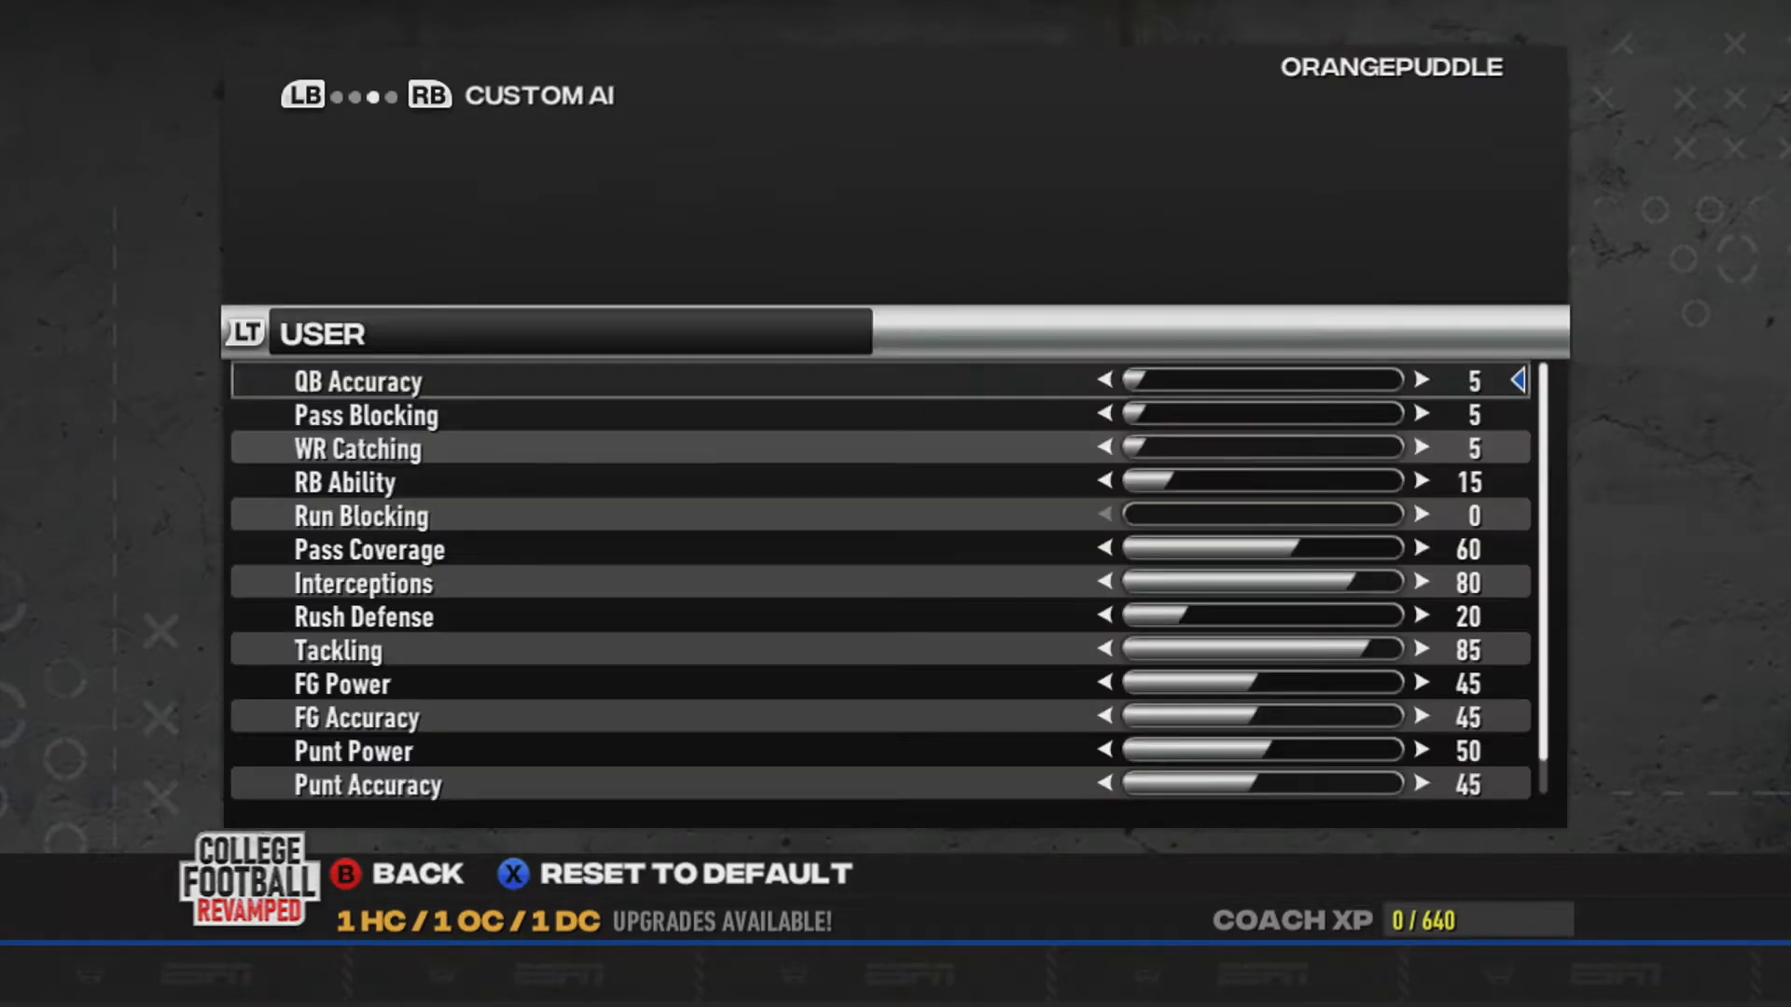
key("Escape")
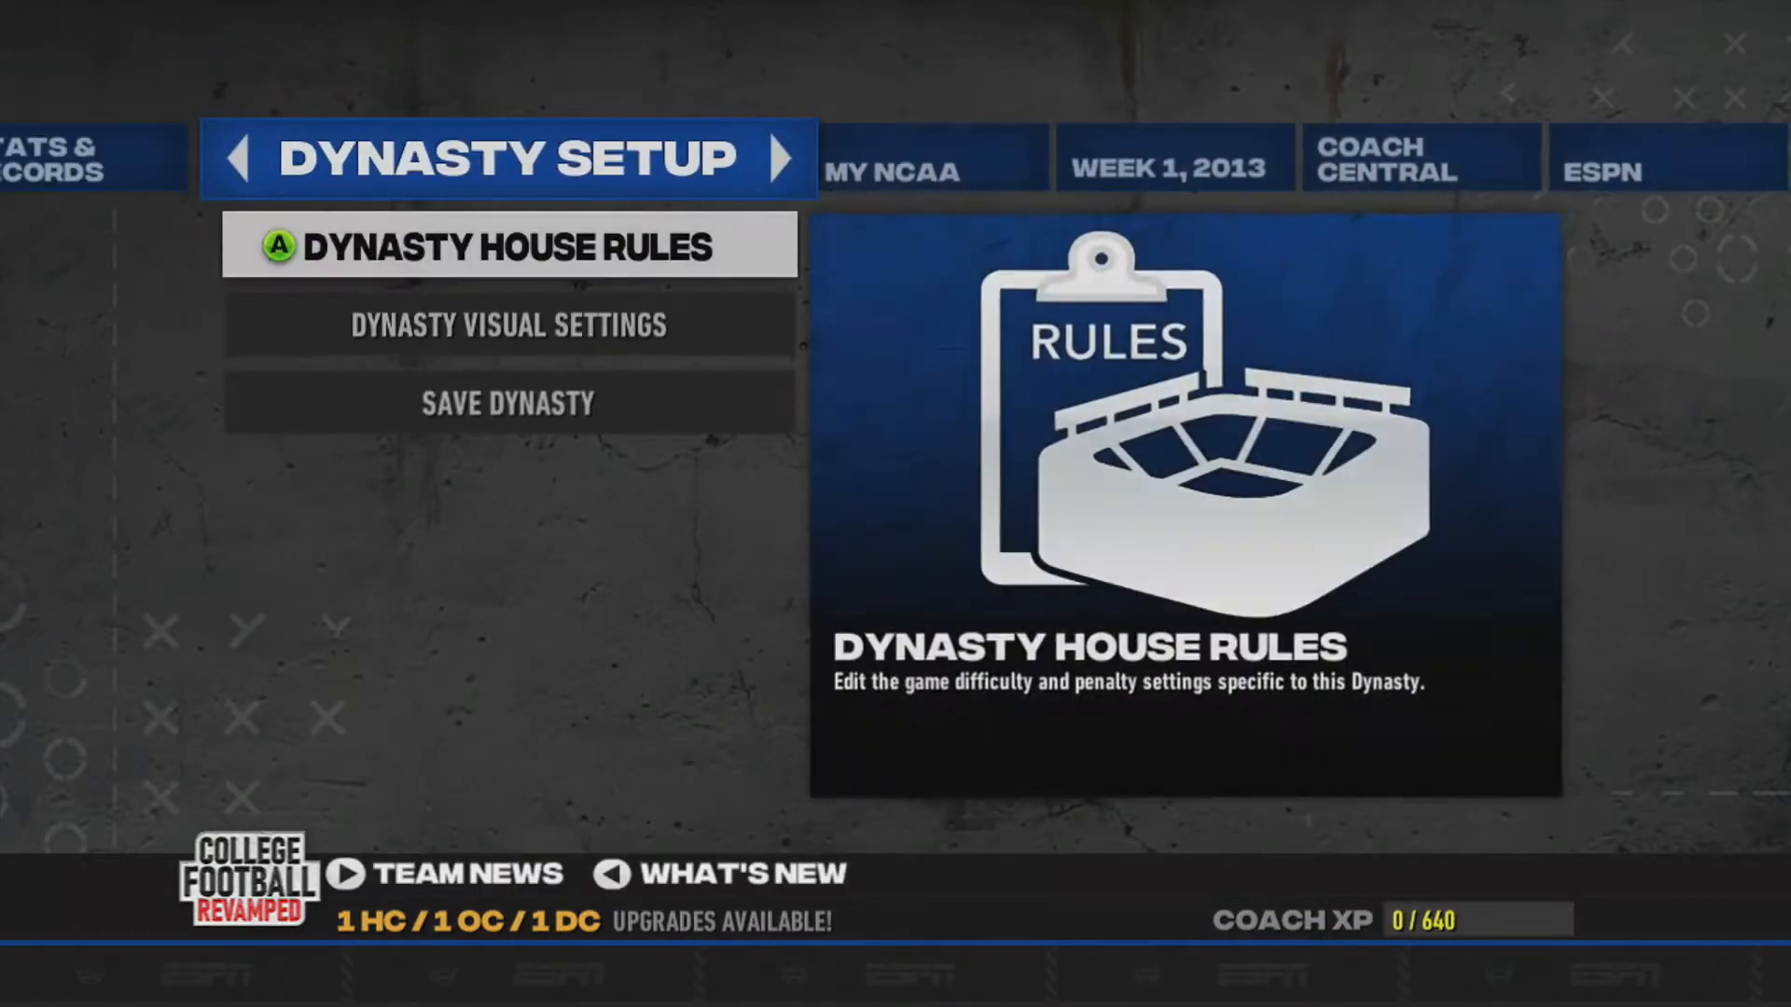
Exit the loaded Kansas dynasty to the game's main menu
key("q")
key("q")
key("q")
key("q")
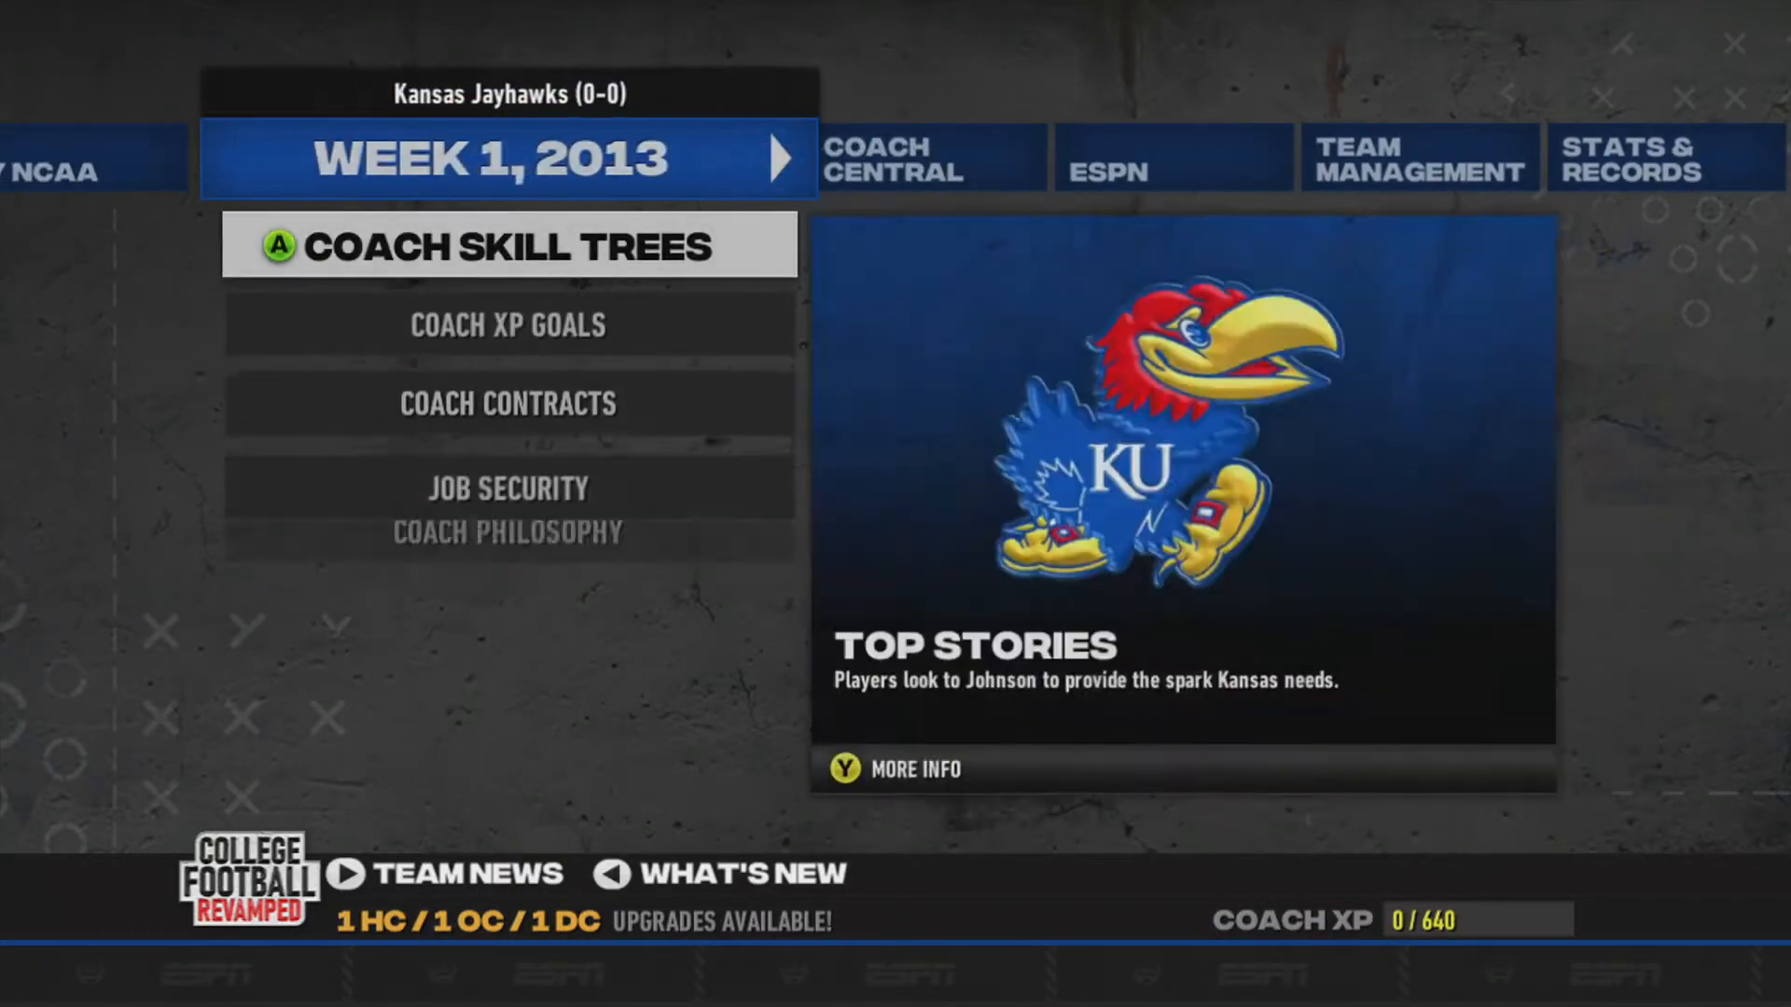
key("Escape")
key("Up")
key("Return")
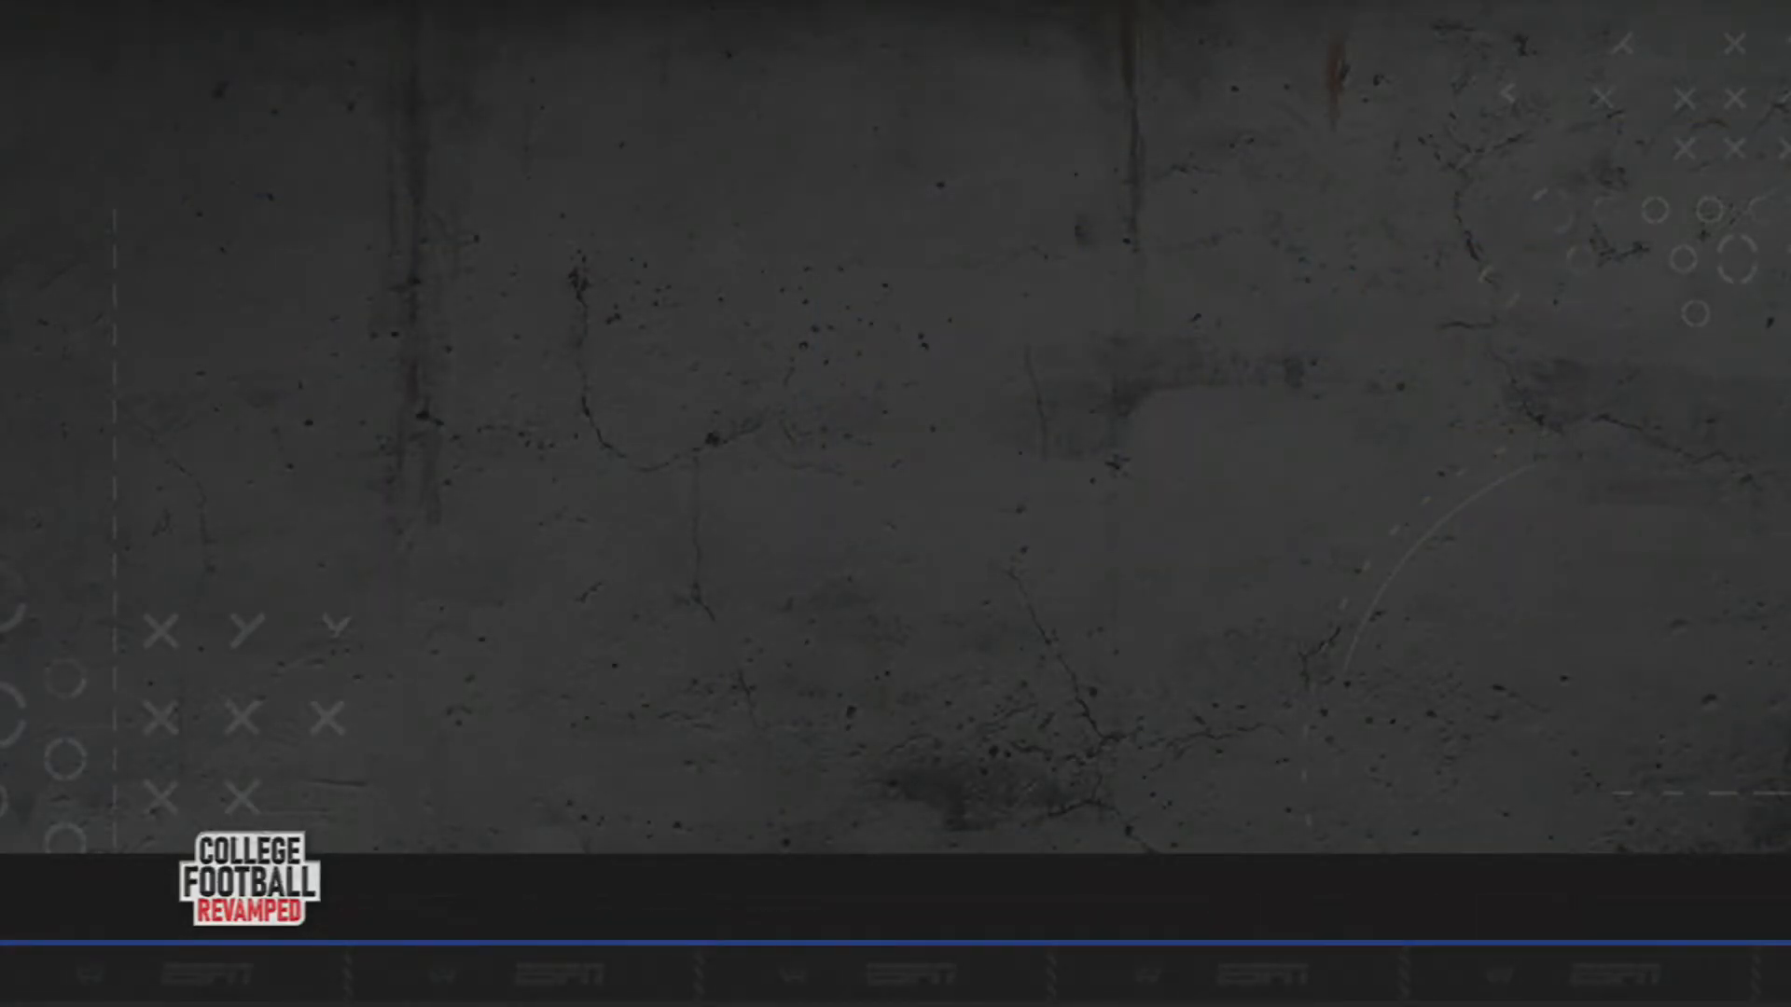
Enter Dynasty mode again and continue with offline dynasty files only
key("Down")
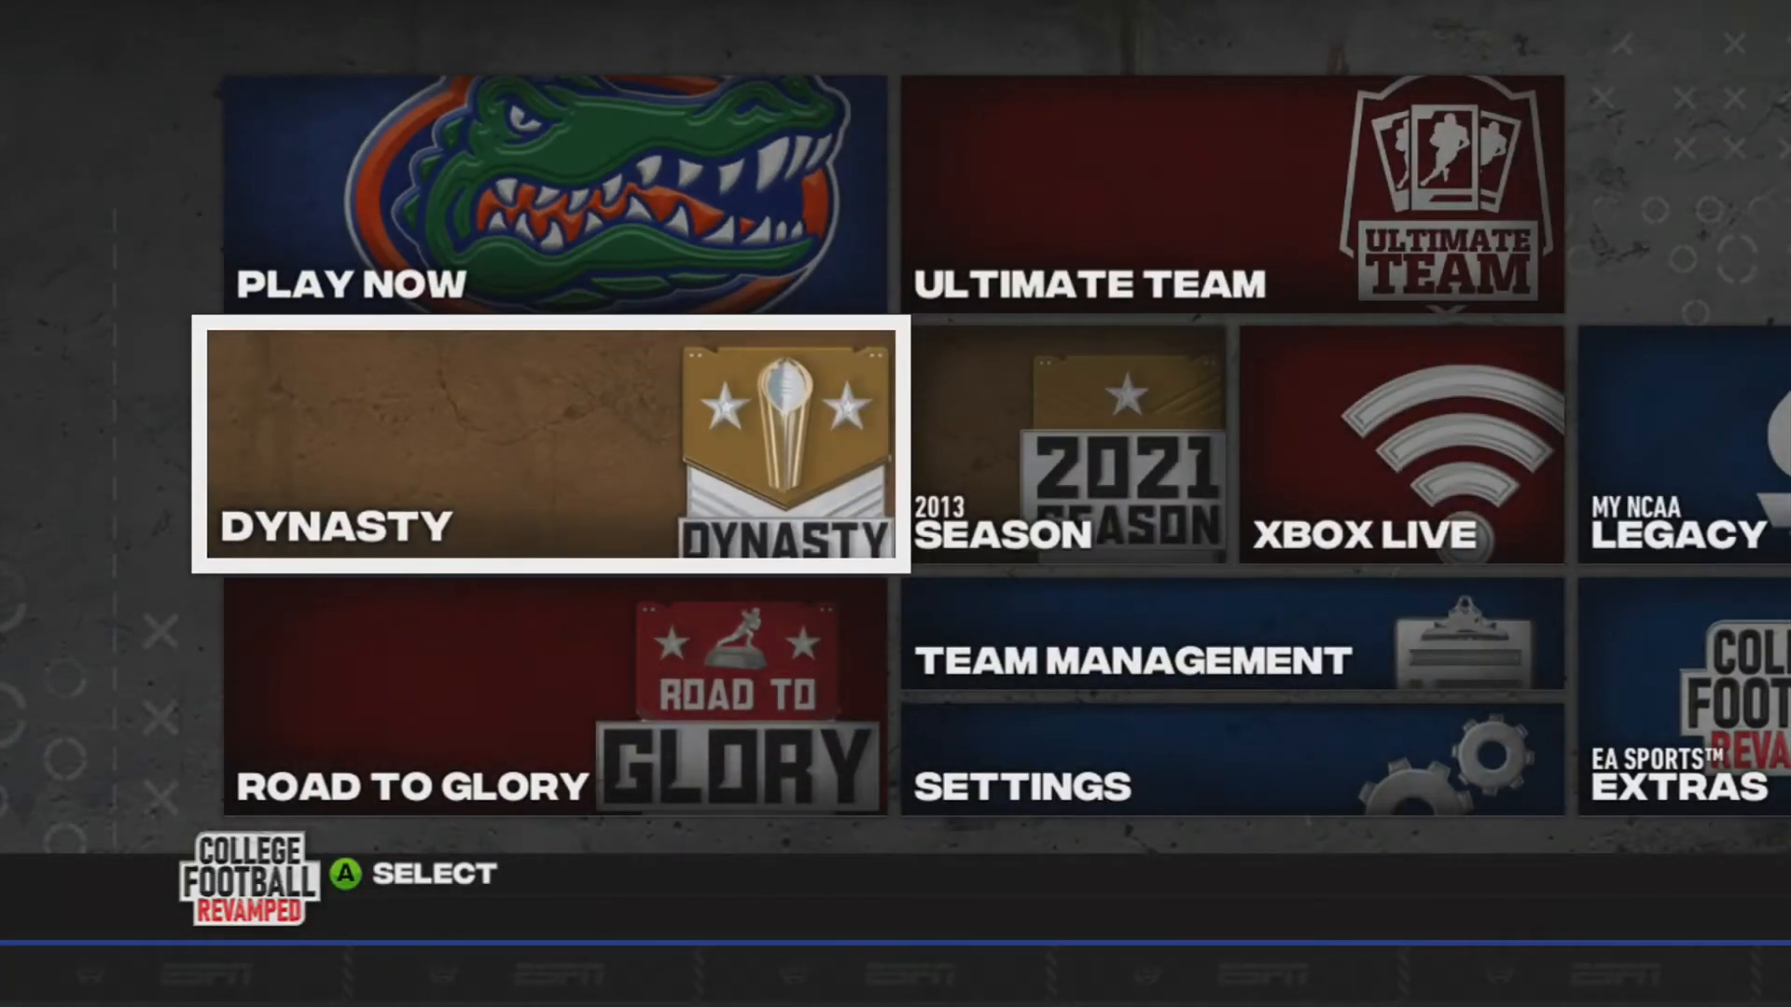
key("Return")
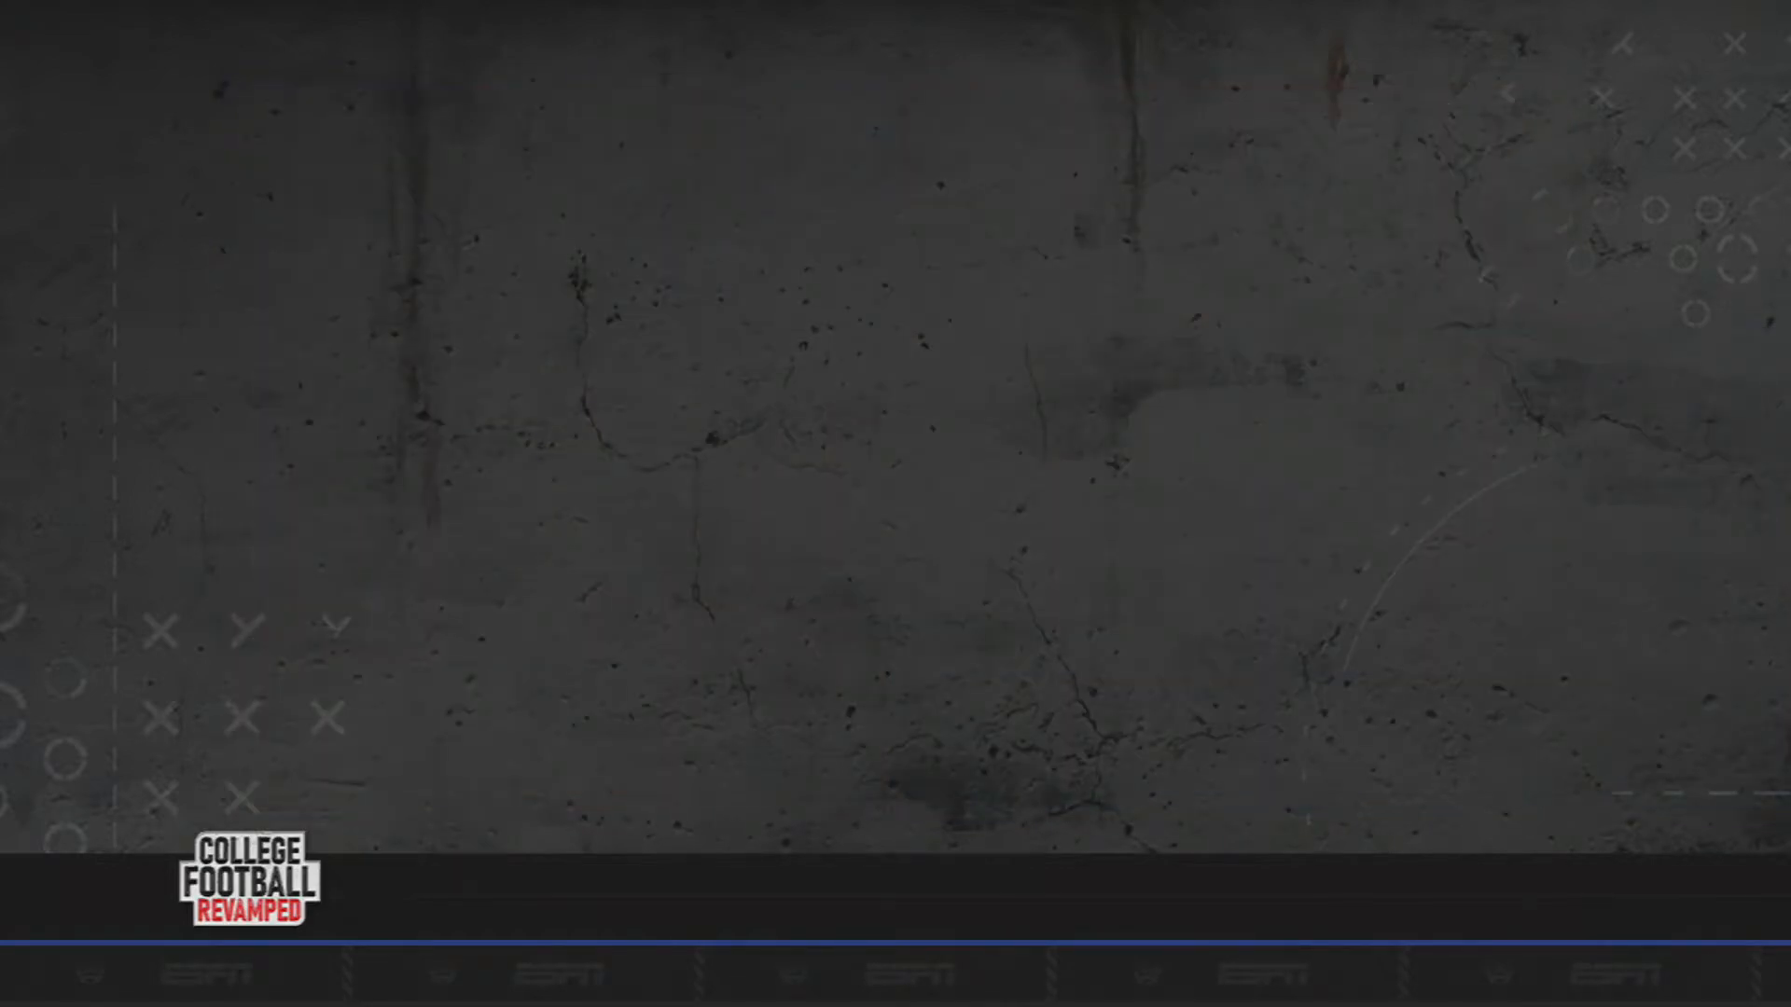
key("Down")
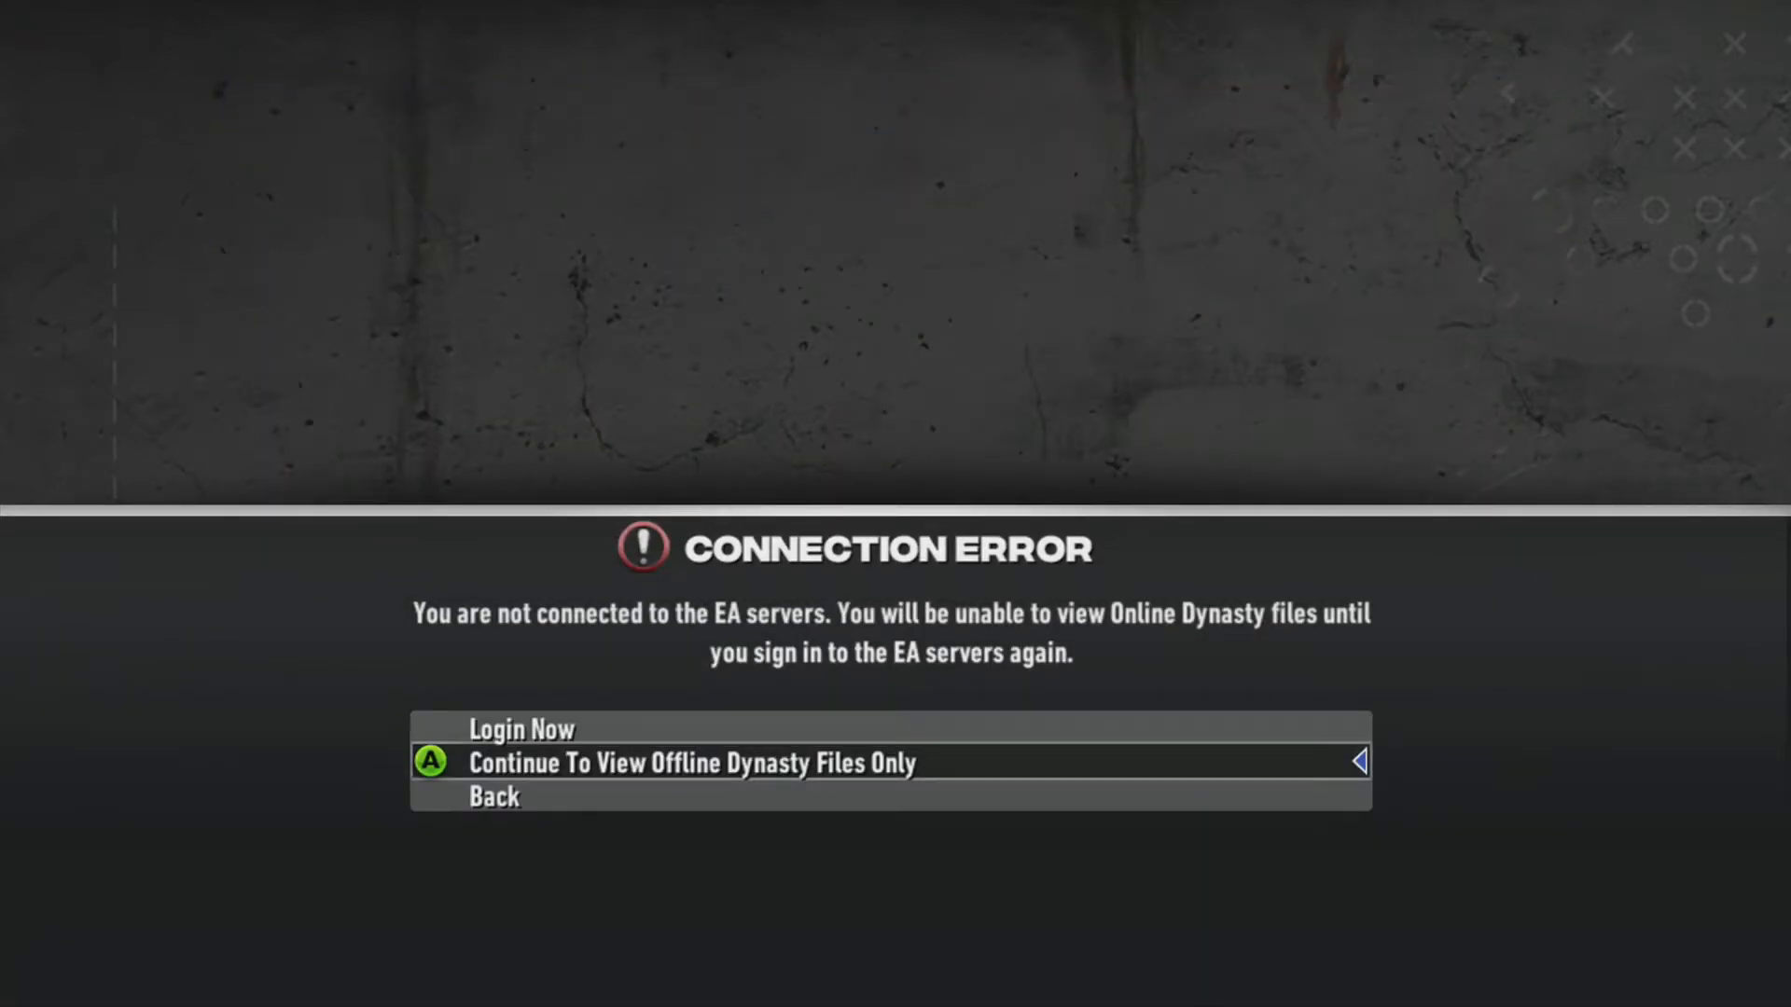
key("Return")
Start a new dynasty with a newly created coach, keeping the default coach details
key("Right")
key("Right")
key("Right")
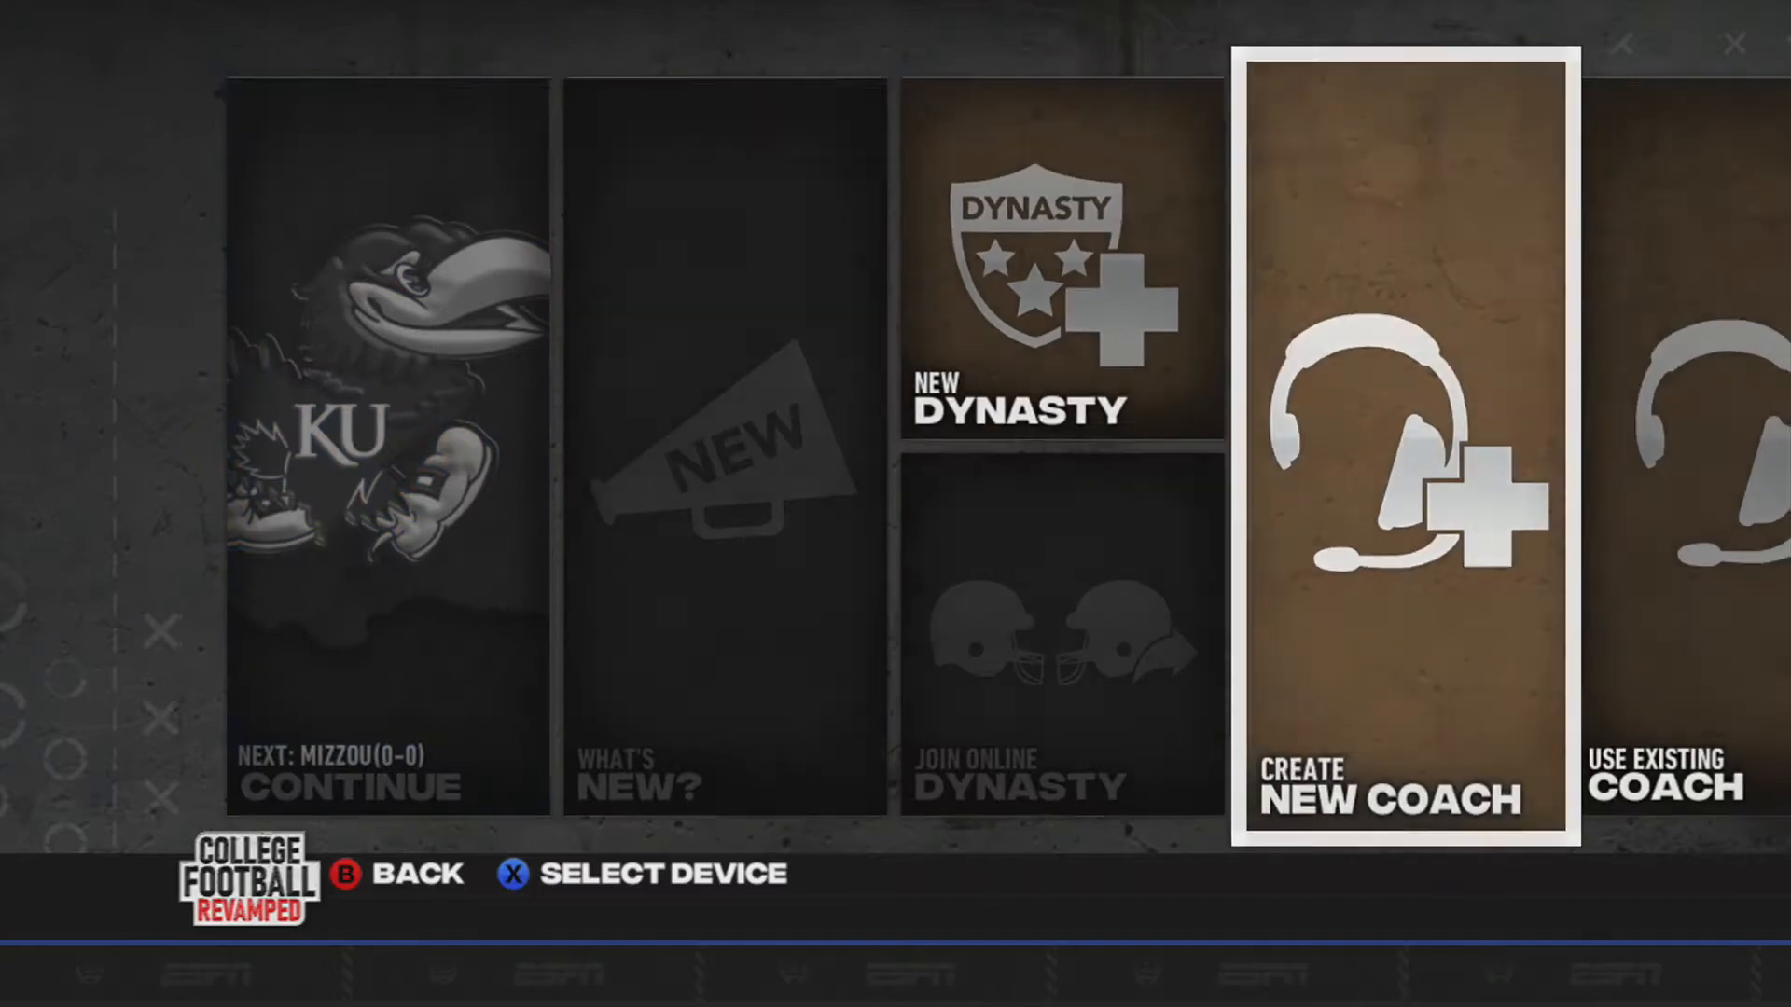
key("Return")
key("Return")
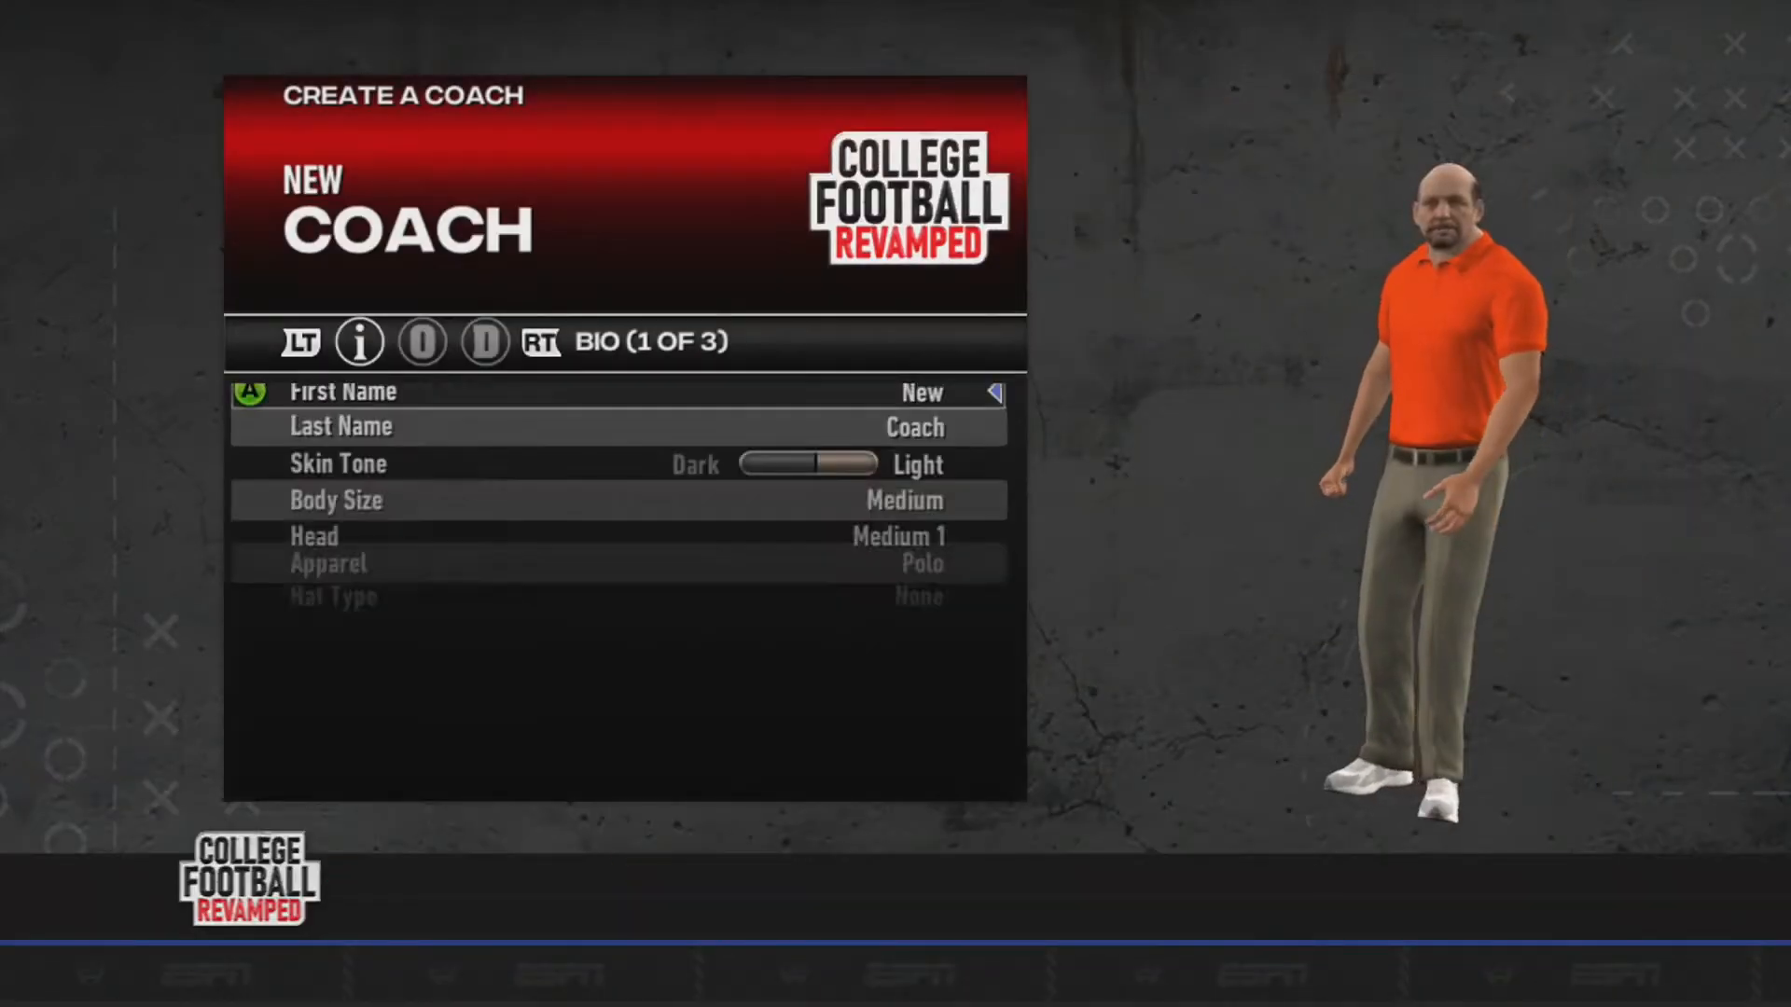
key("Return")
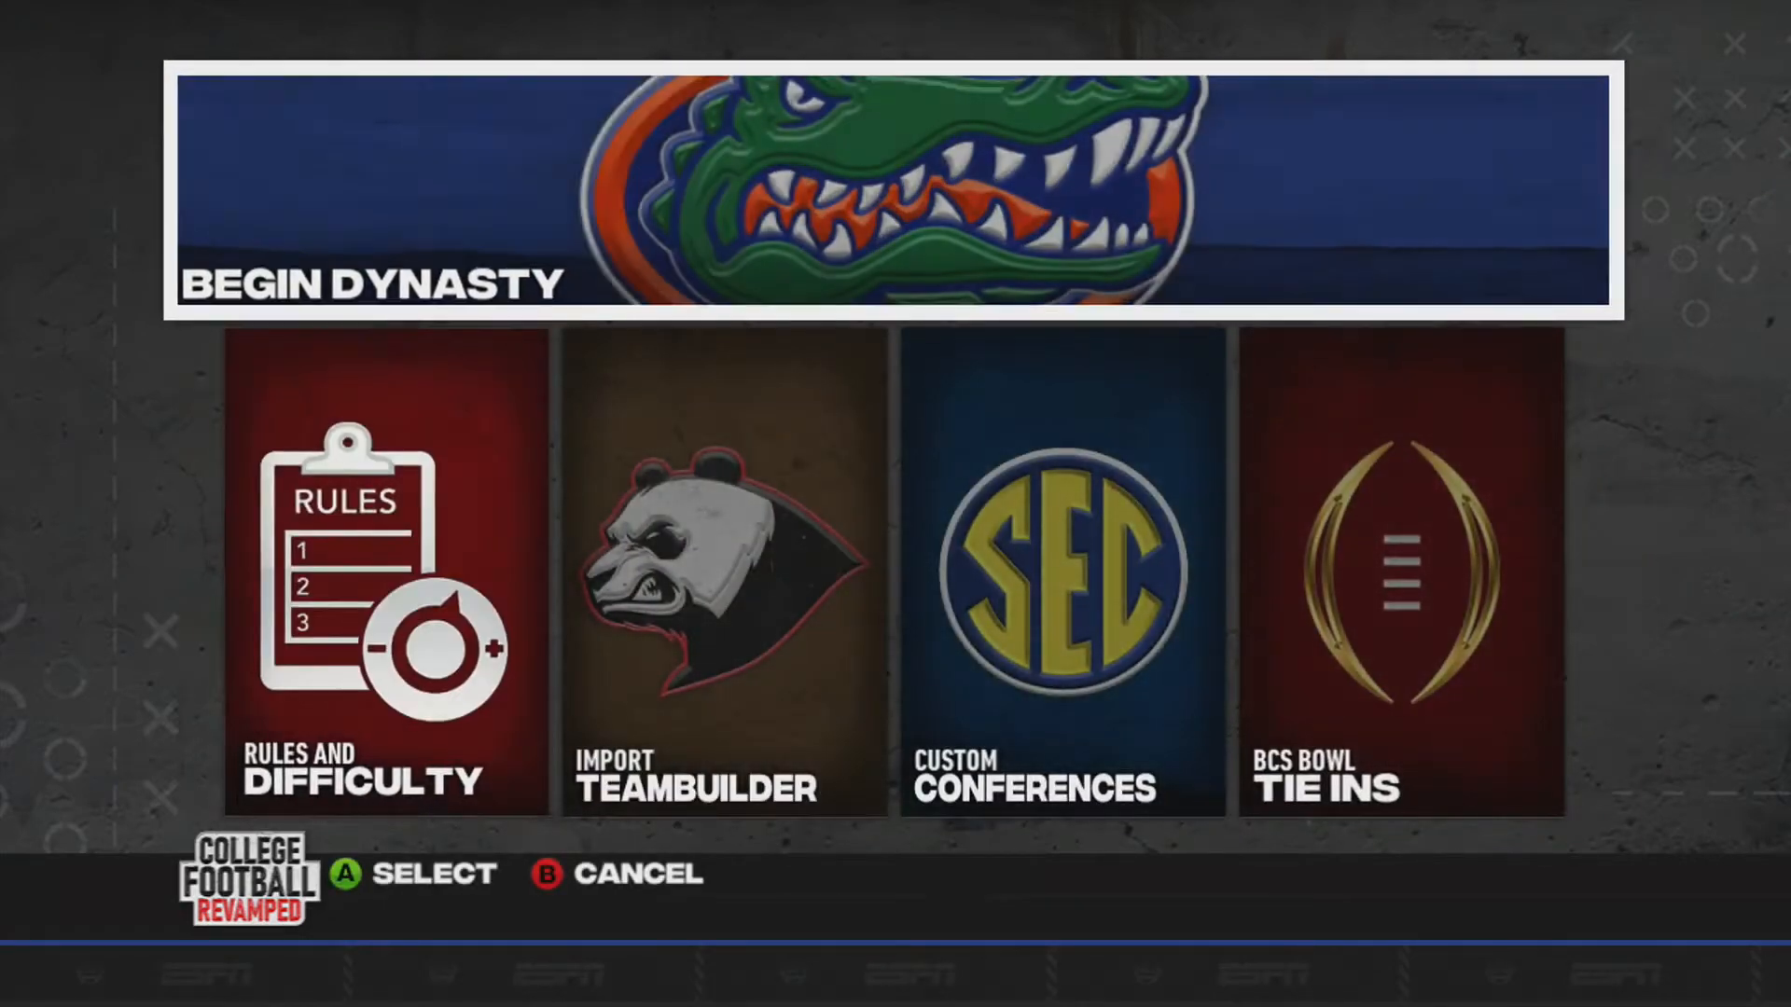
Check the user Custom AI sliders in the new dynasty's Rules and Difficulty settings and return to the setup screen
key("Down")
key("Right")
key("Left")
key("Right")
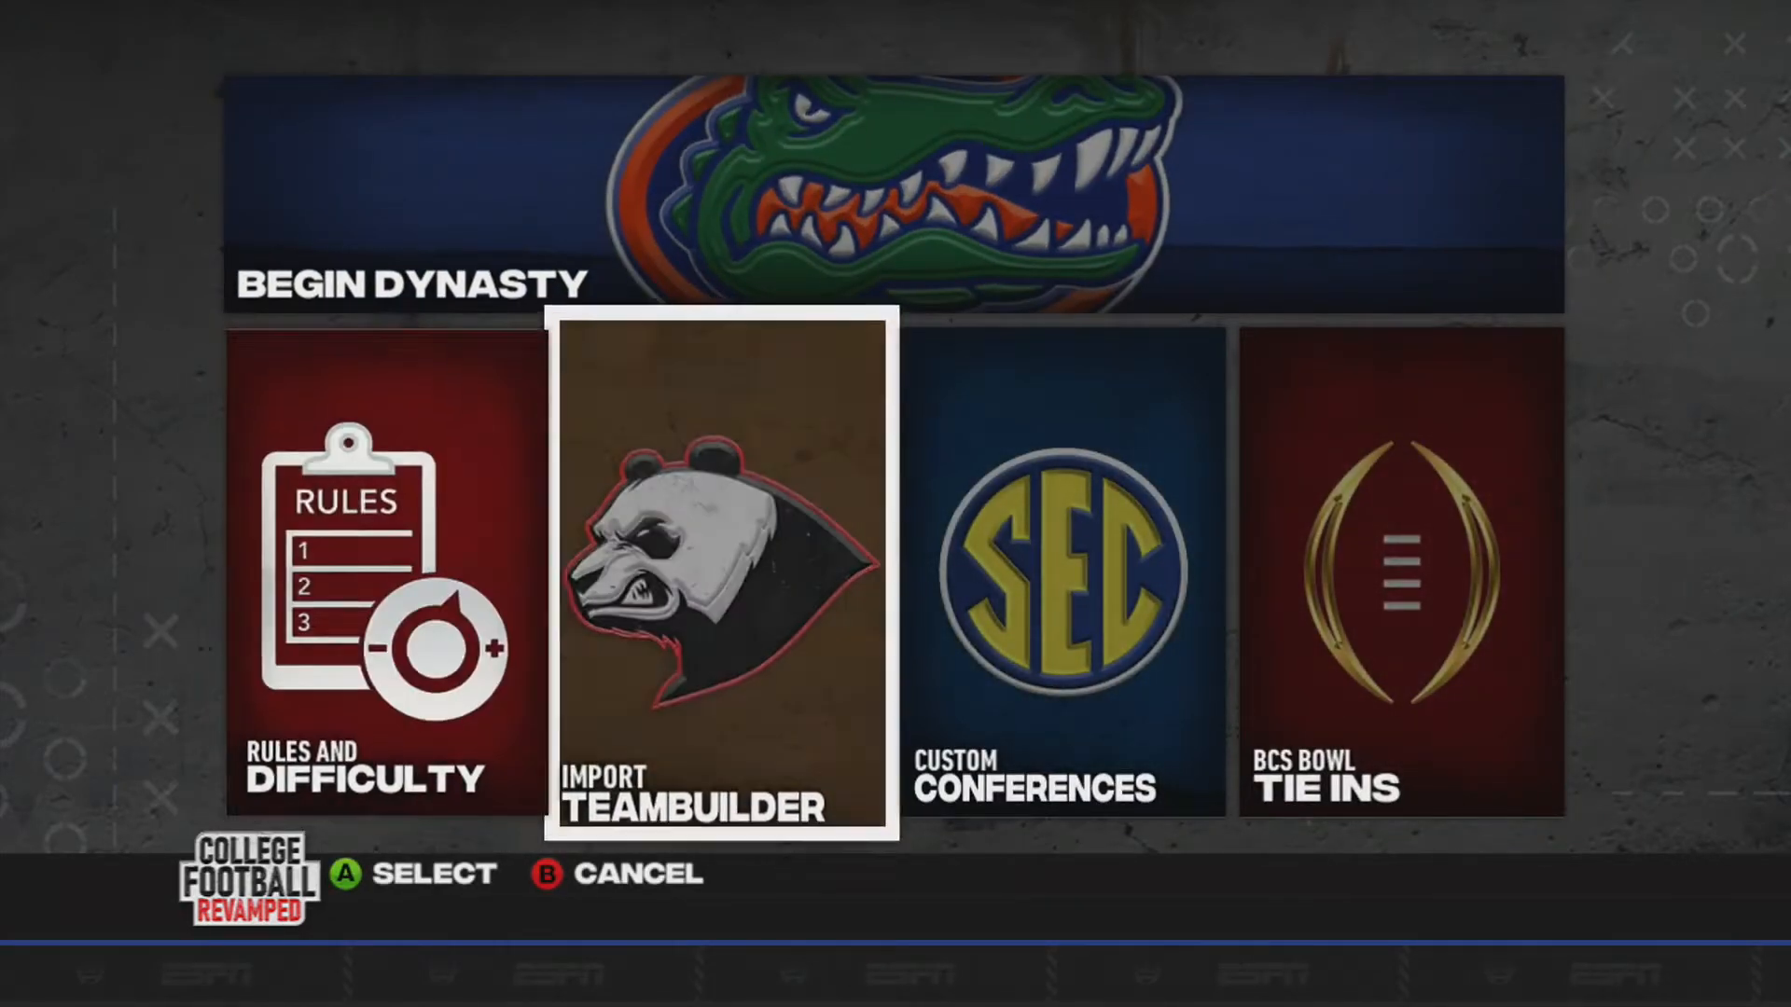
key("Left")
key("Right")
key("Return")
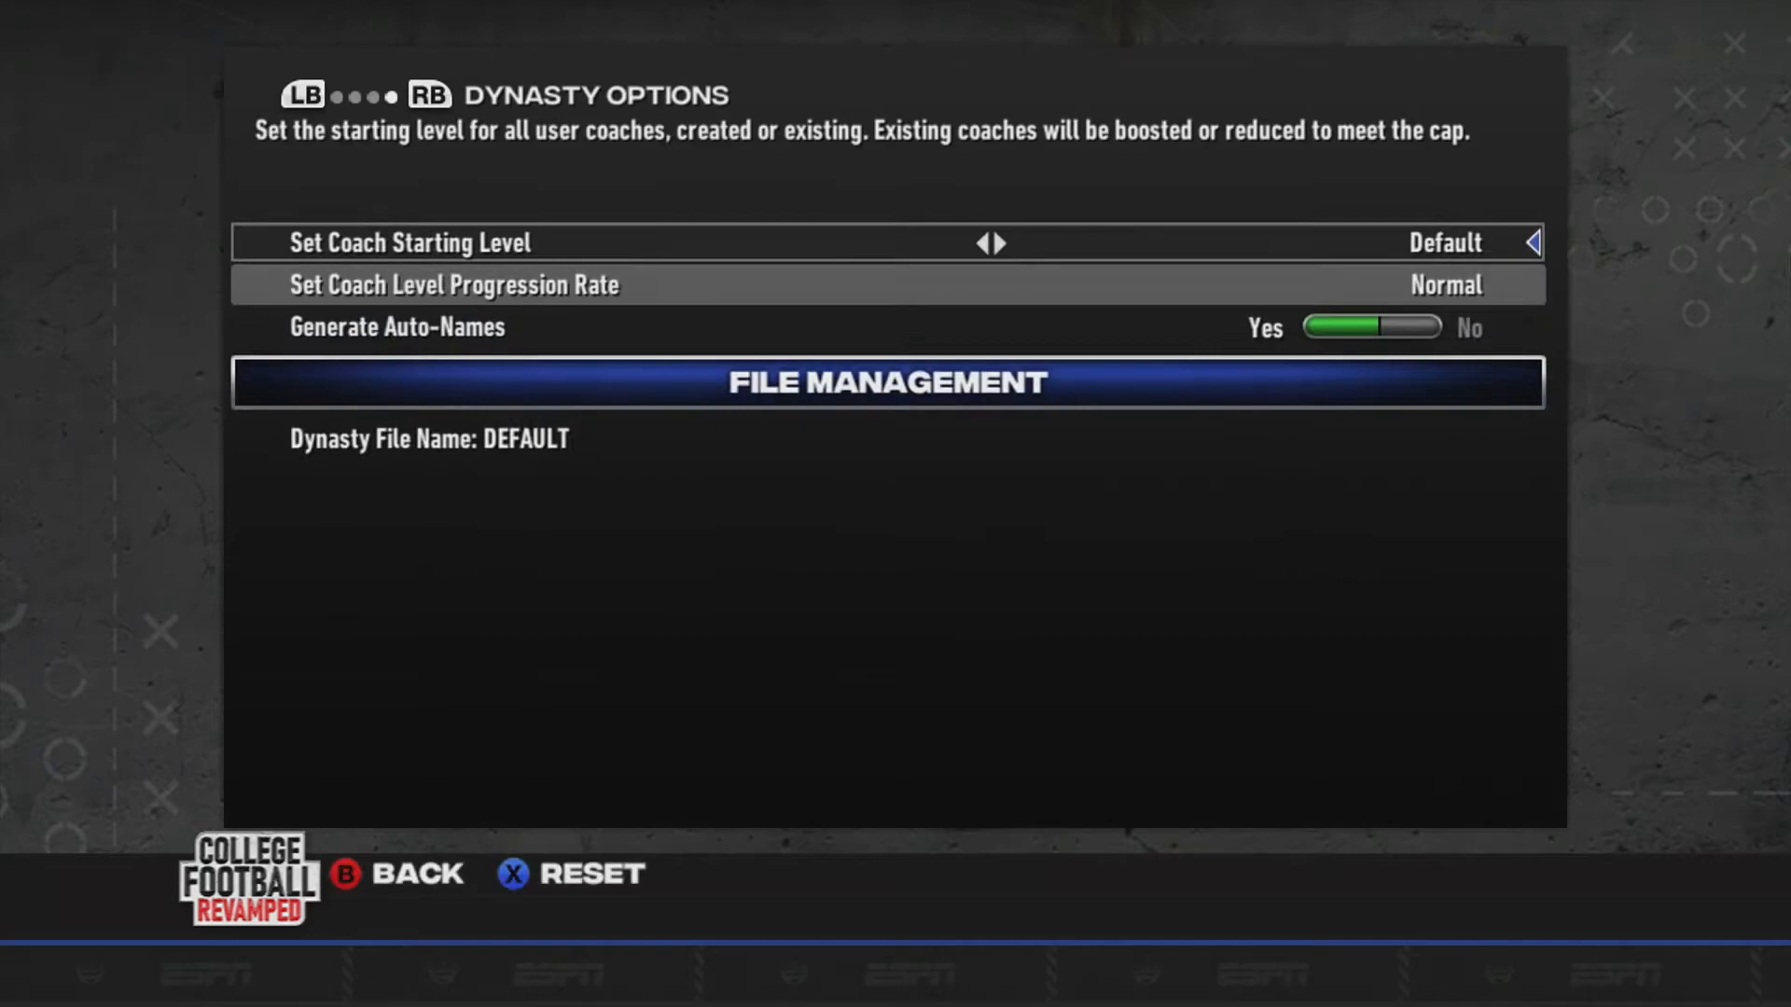
key("e")
key("e")
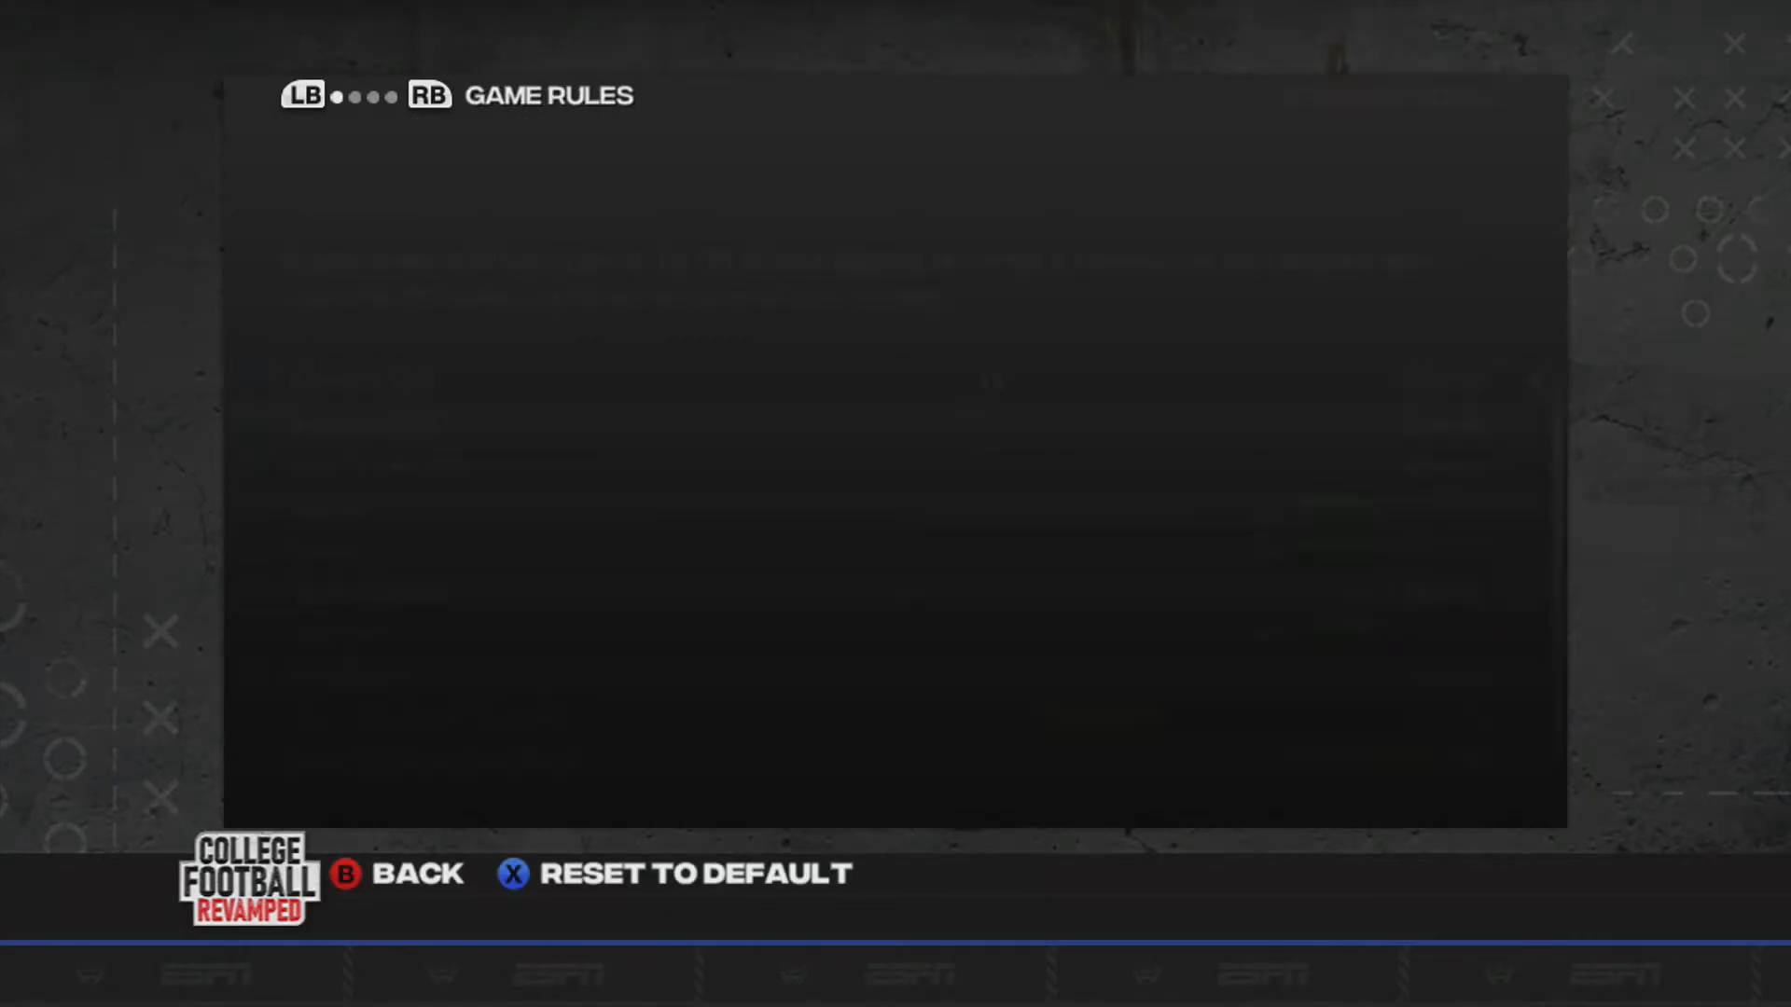
key("e")
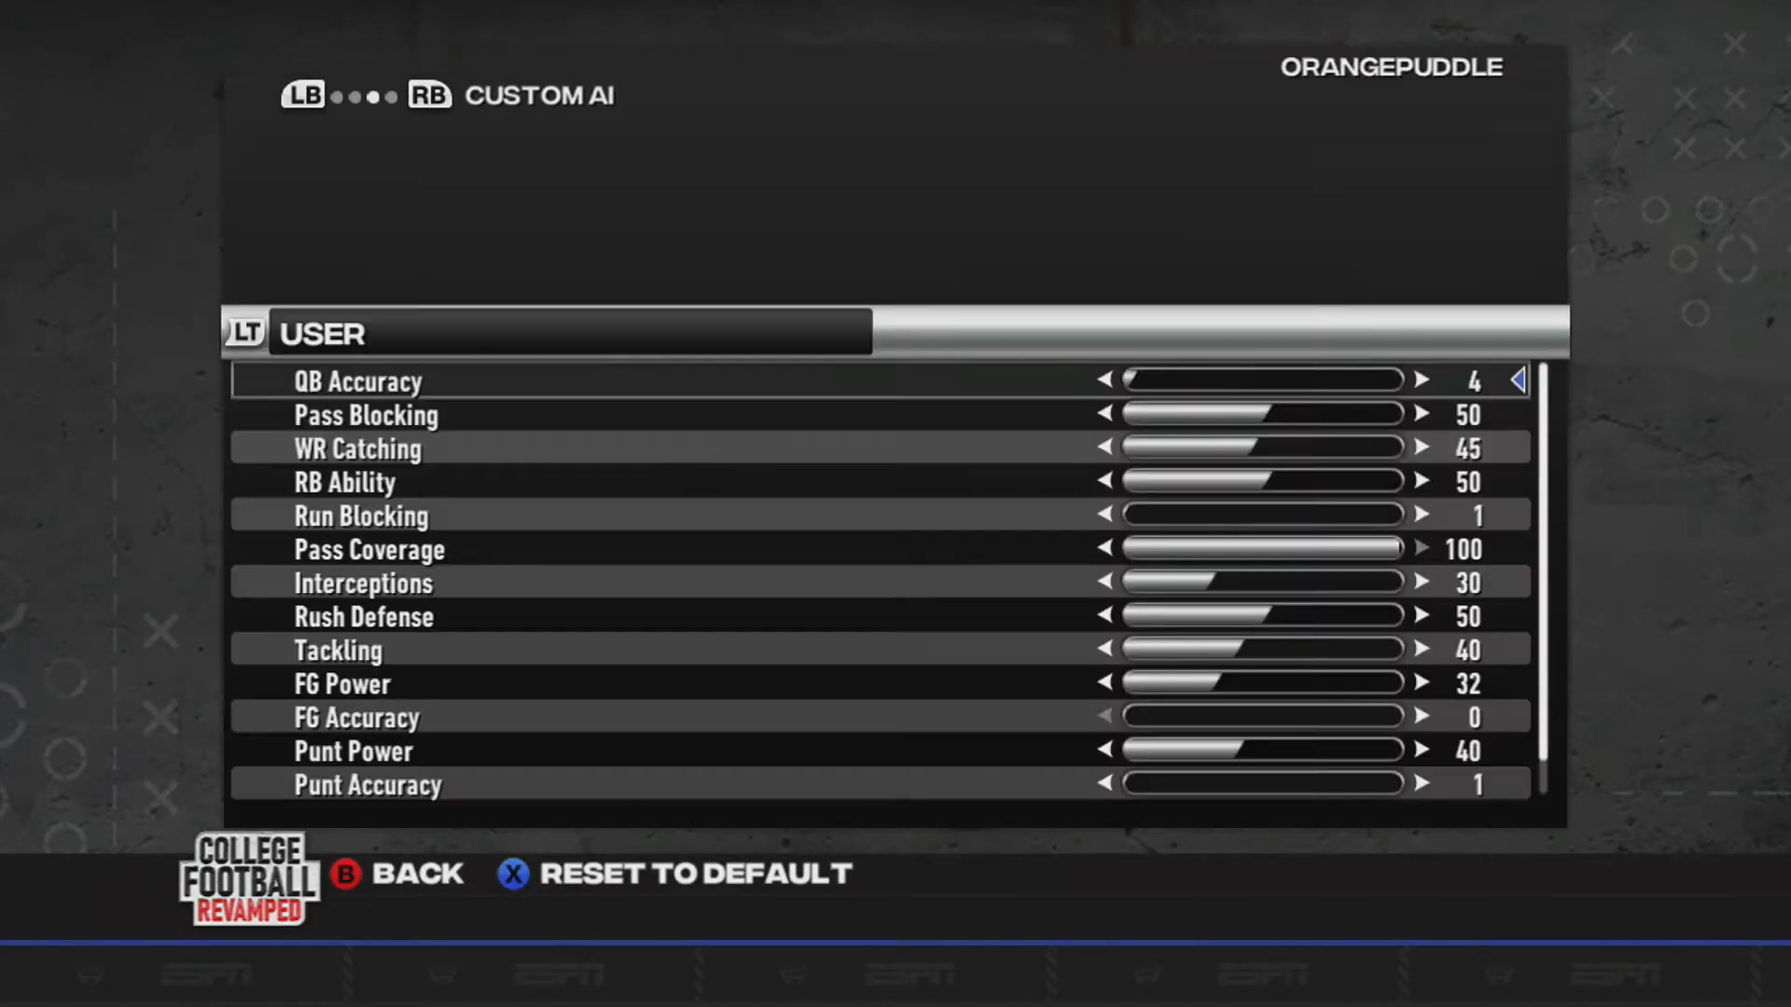
key("q")
key("Escape")
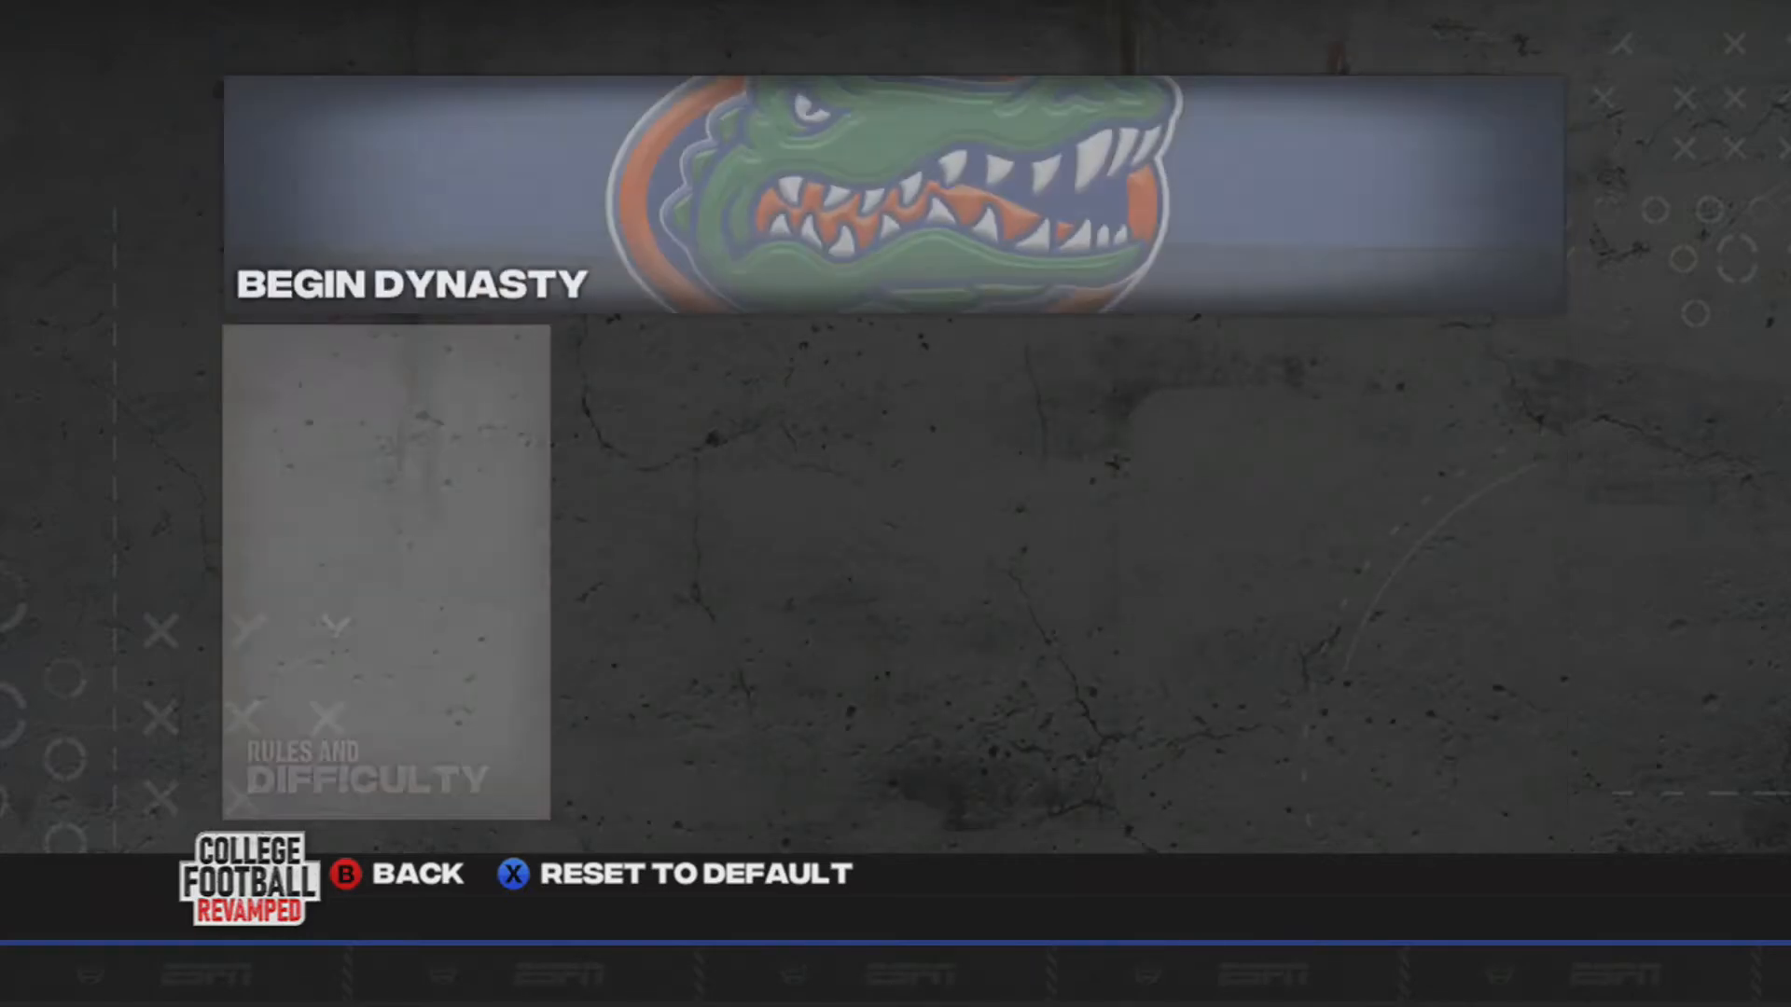
Begin the dynasty and sign the contract as Florida's head coach
key("Right")
key("Up")
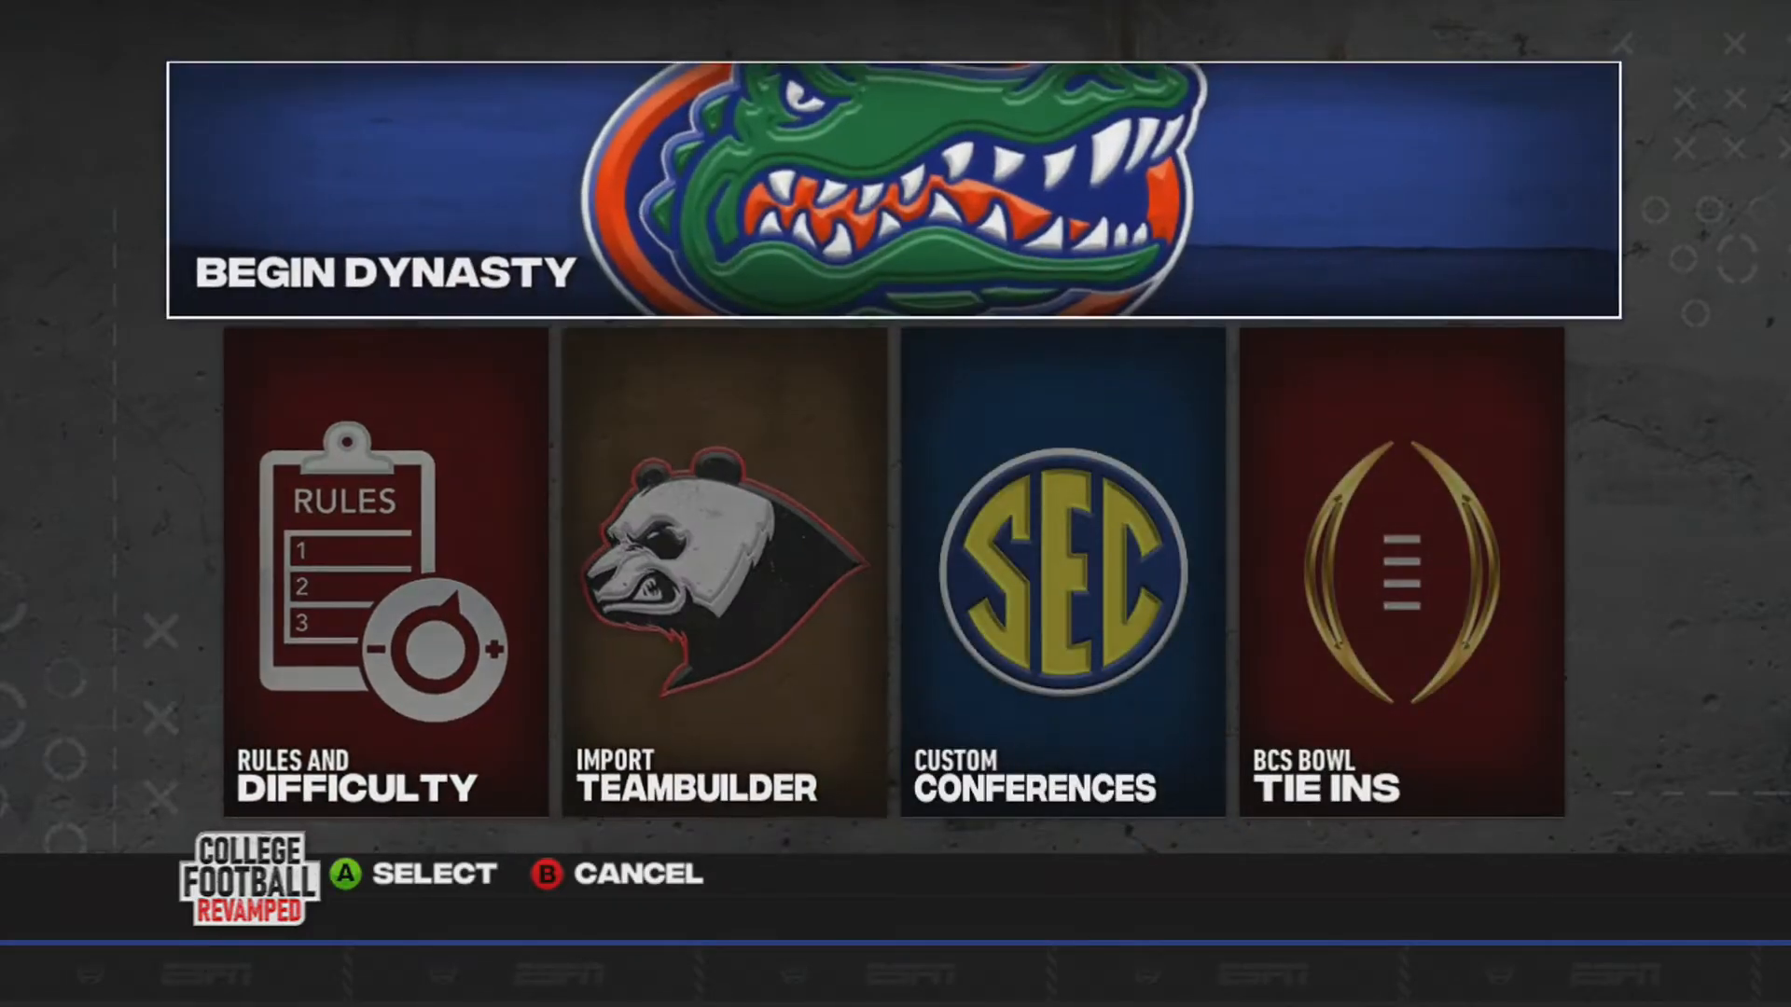
key("Return")
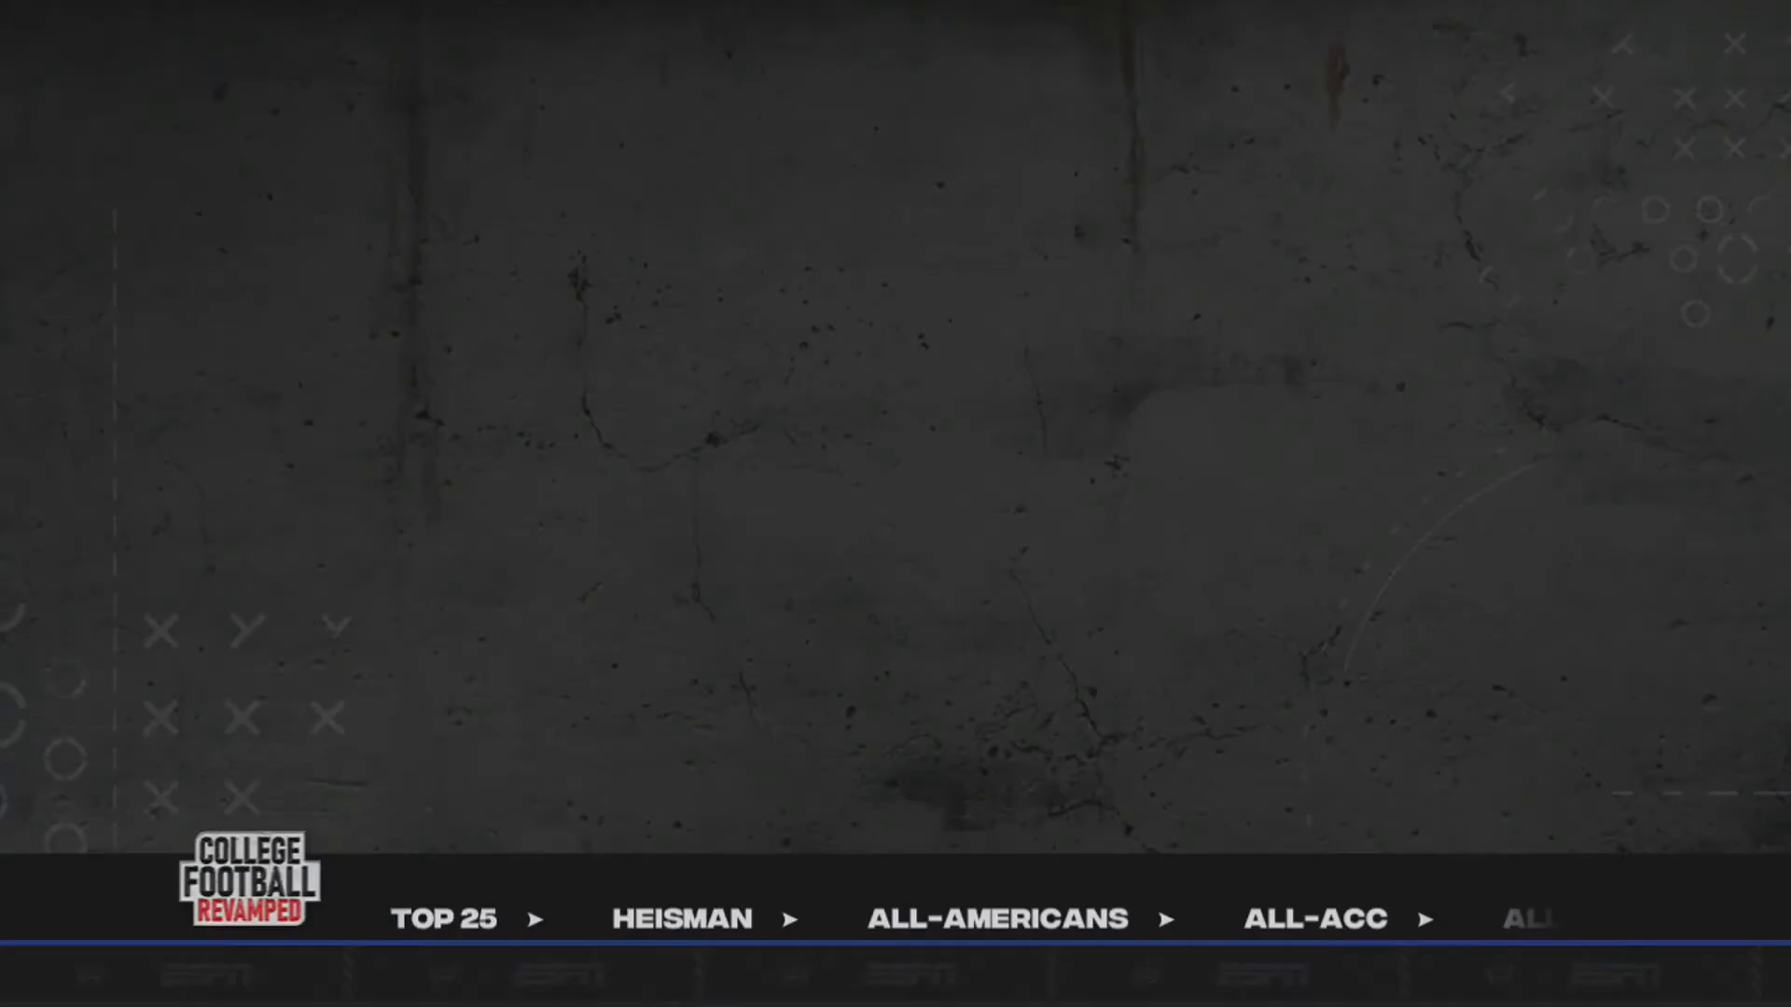
key("Left")
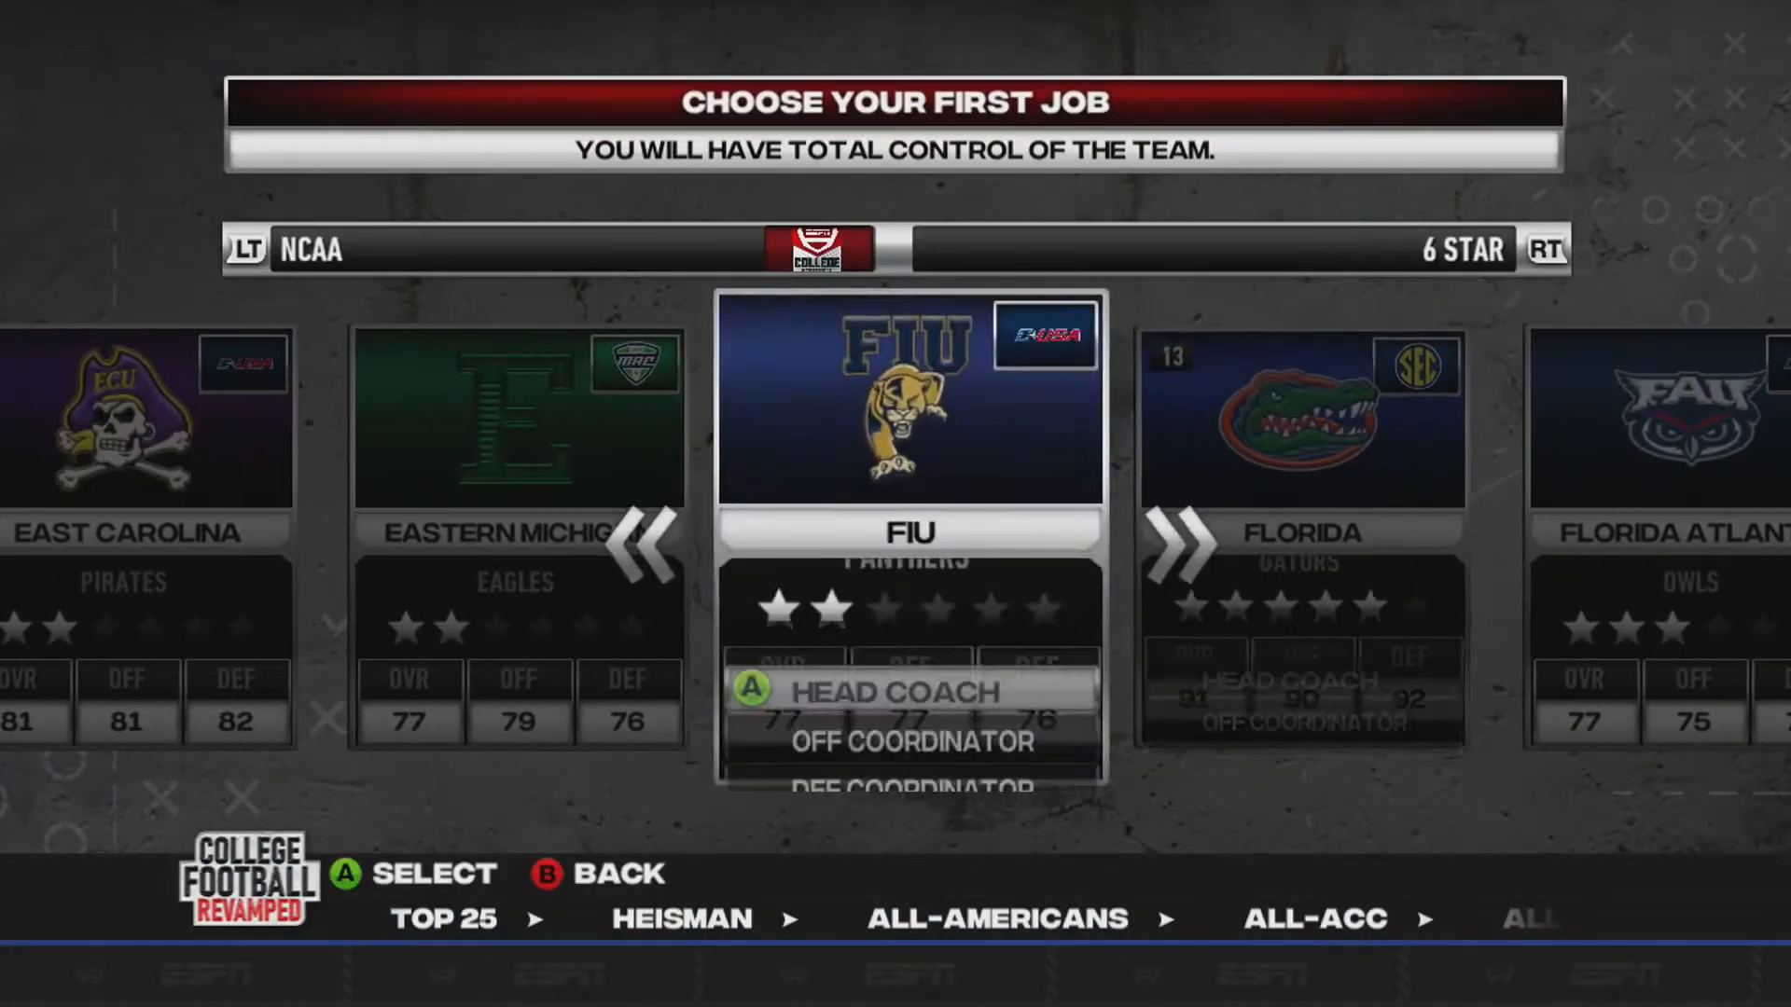
key("Right")
key("Left")
key("Return")
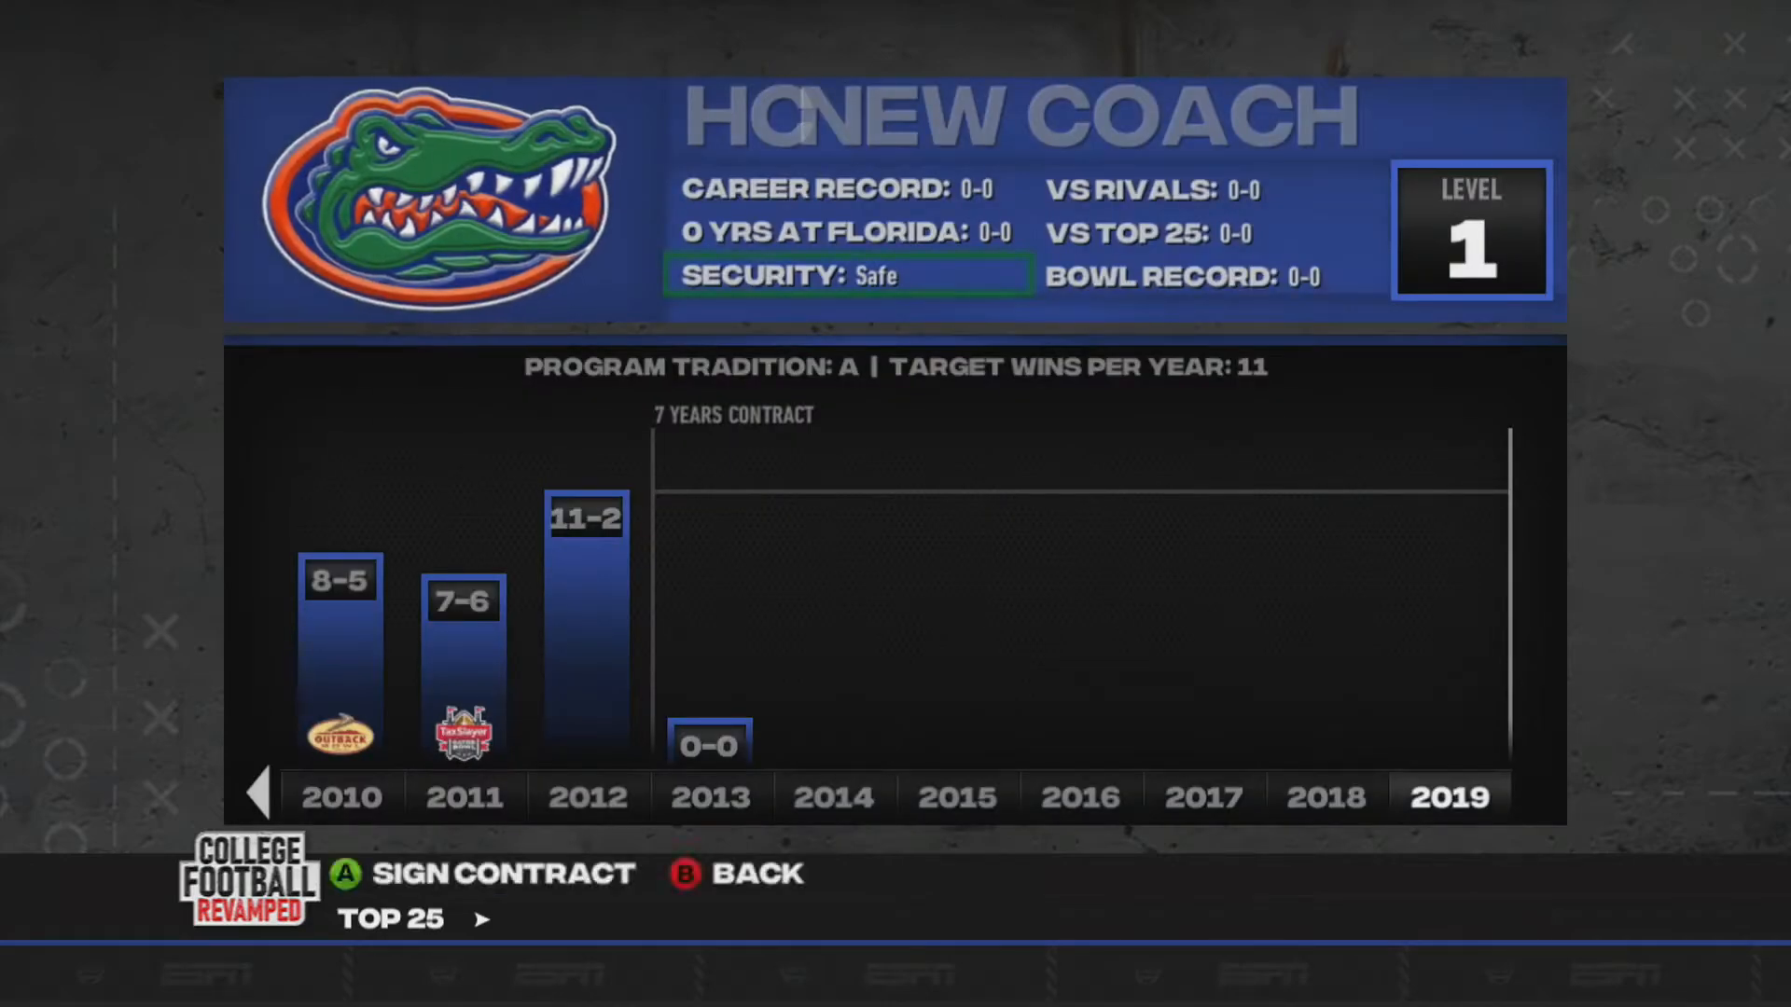
key("Return")
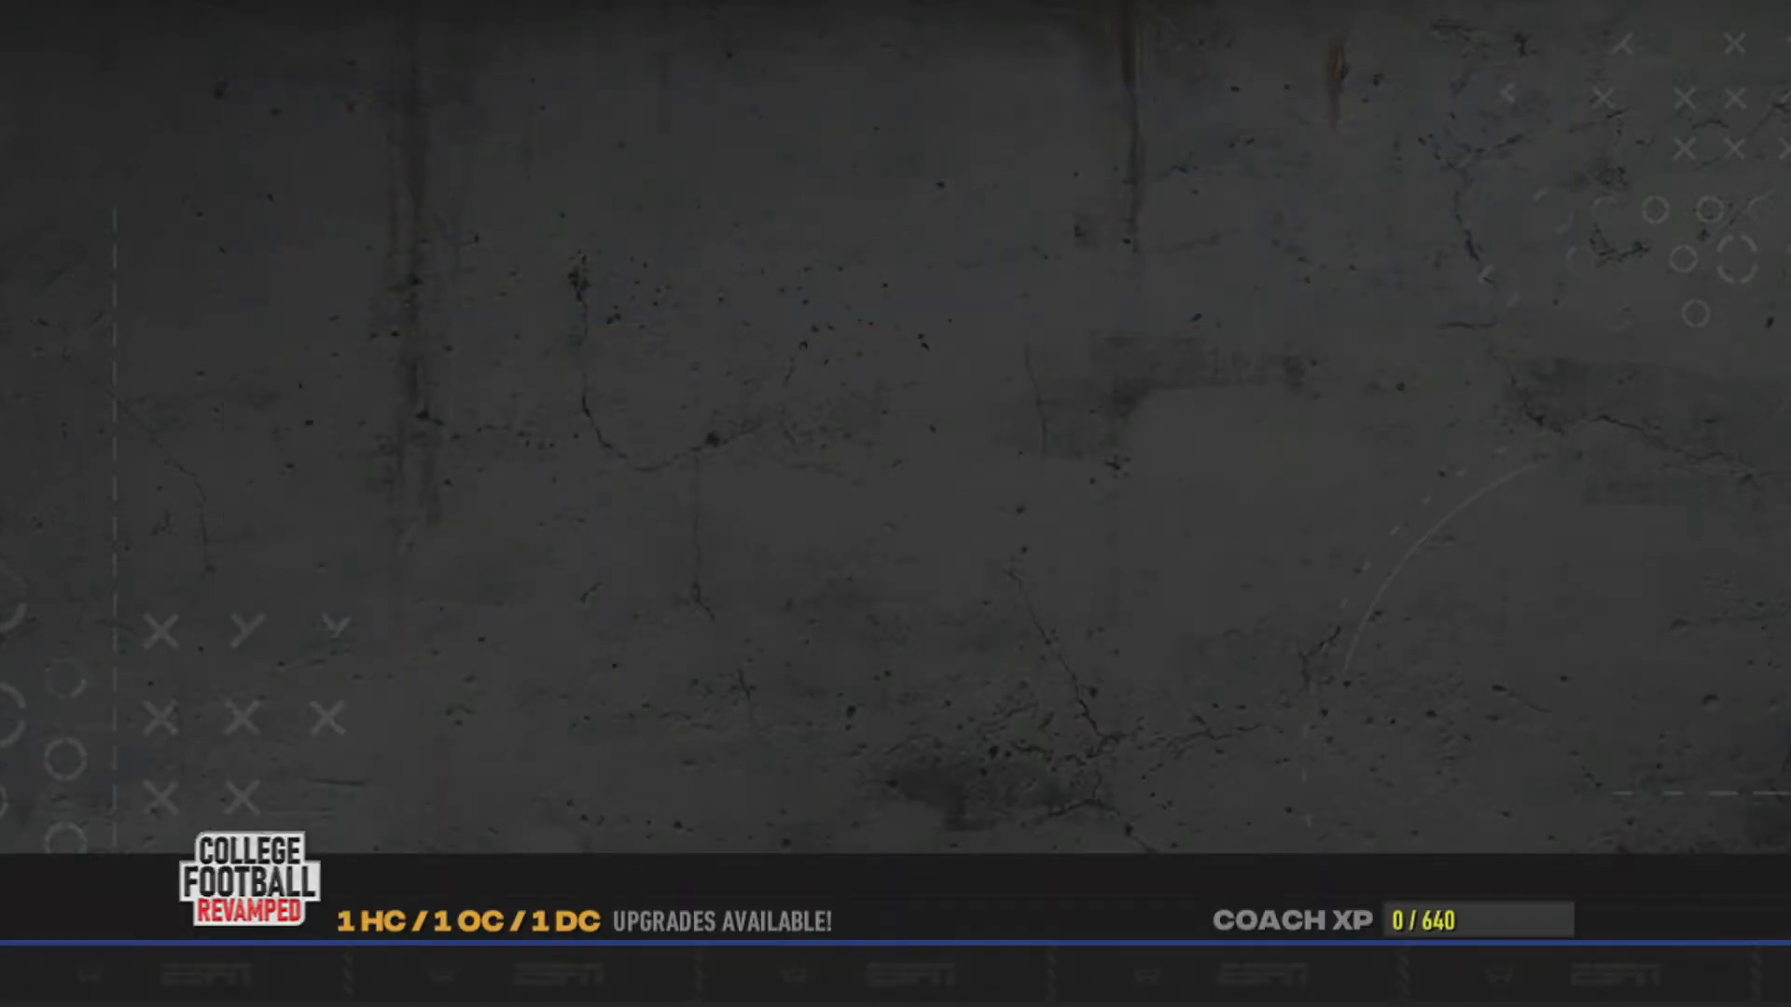
Leave the coach skill trees without upgrading and open Save Dynasty under Dynasty Setup
key("Return")
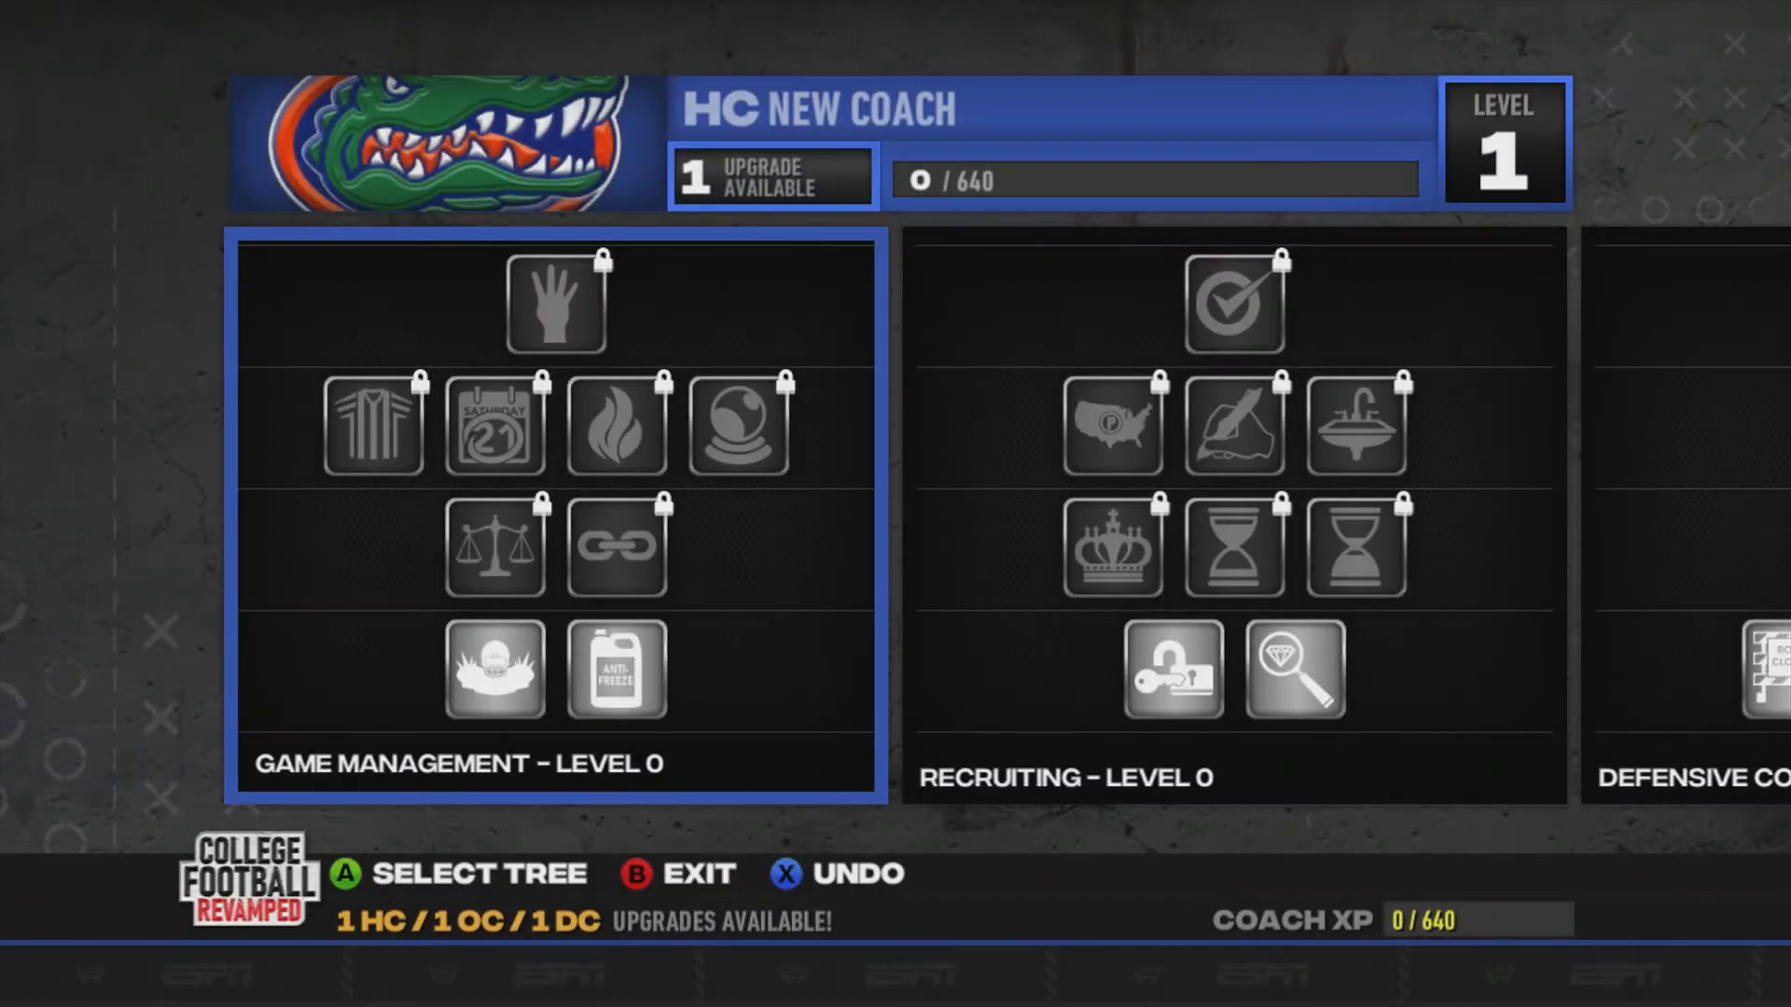
key("Escape")
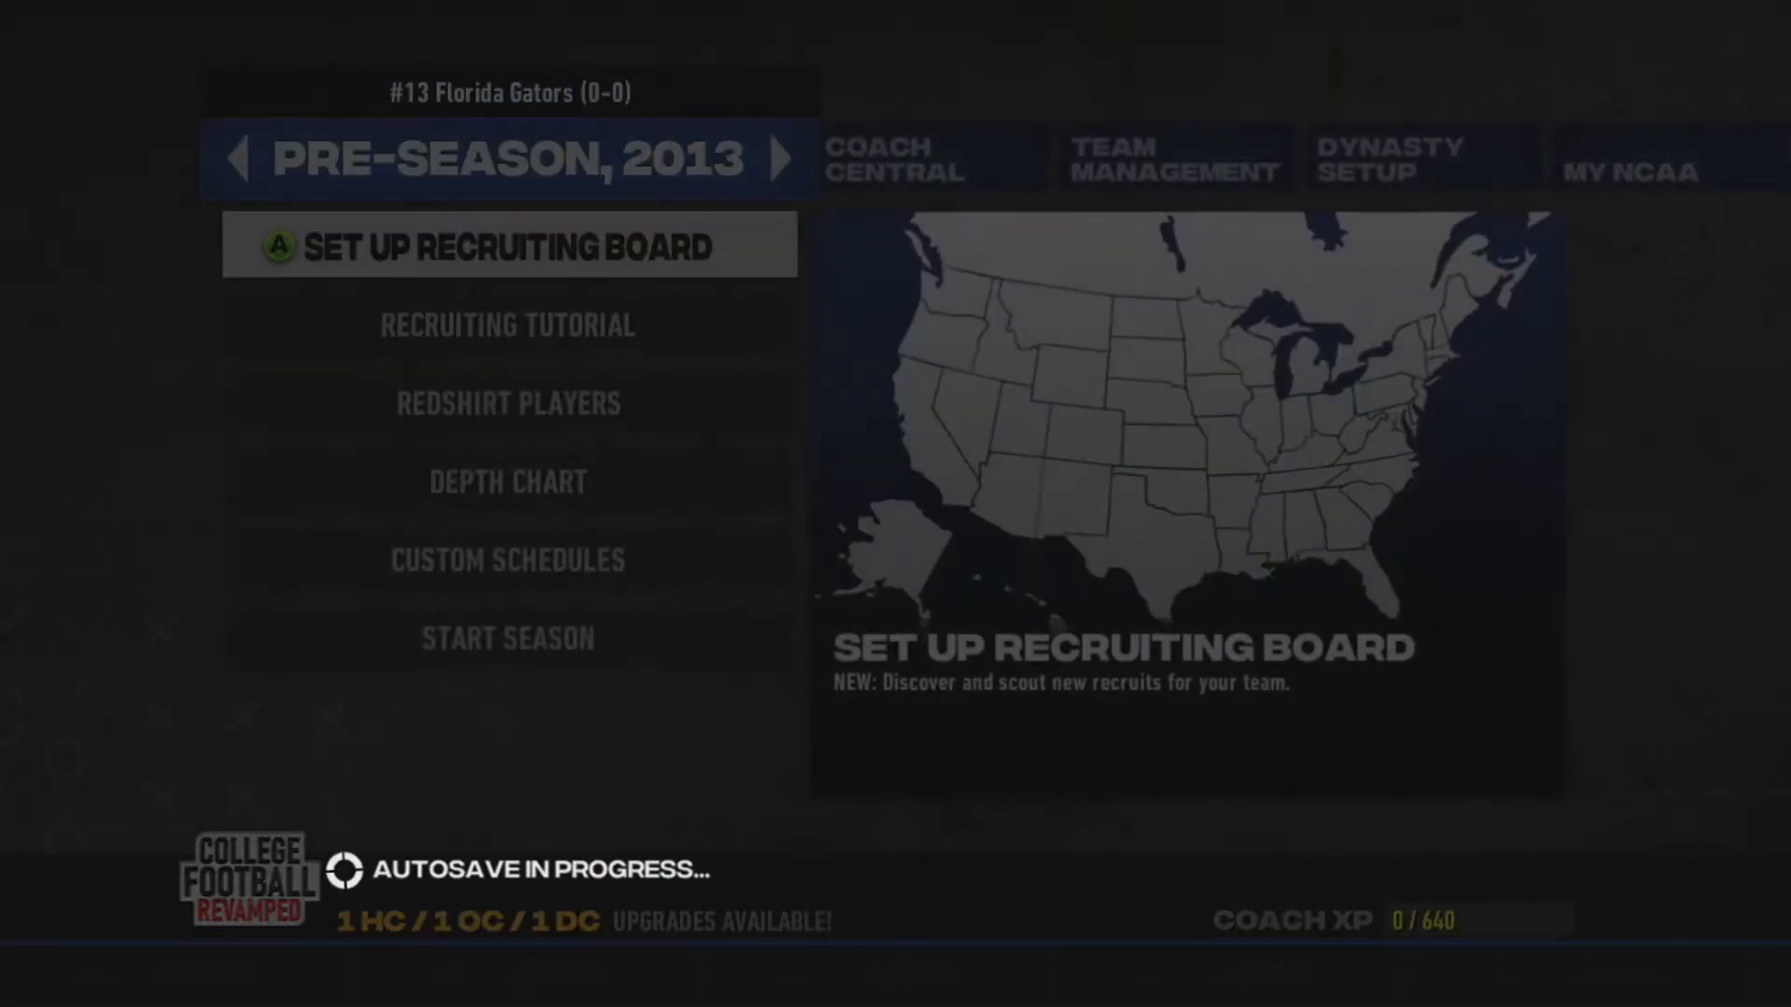
key("Right")
key("Right")
key("Right")
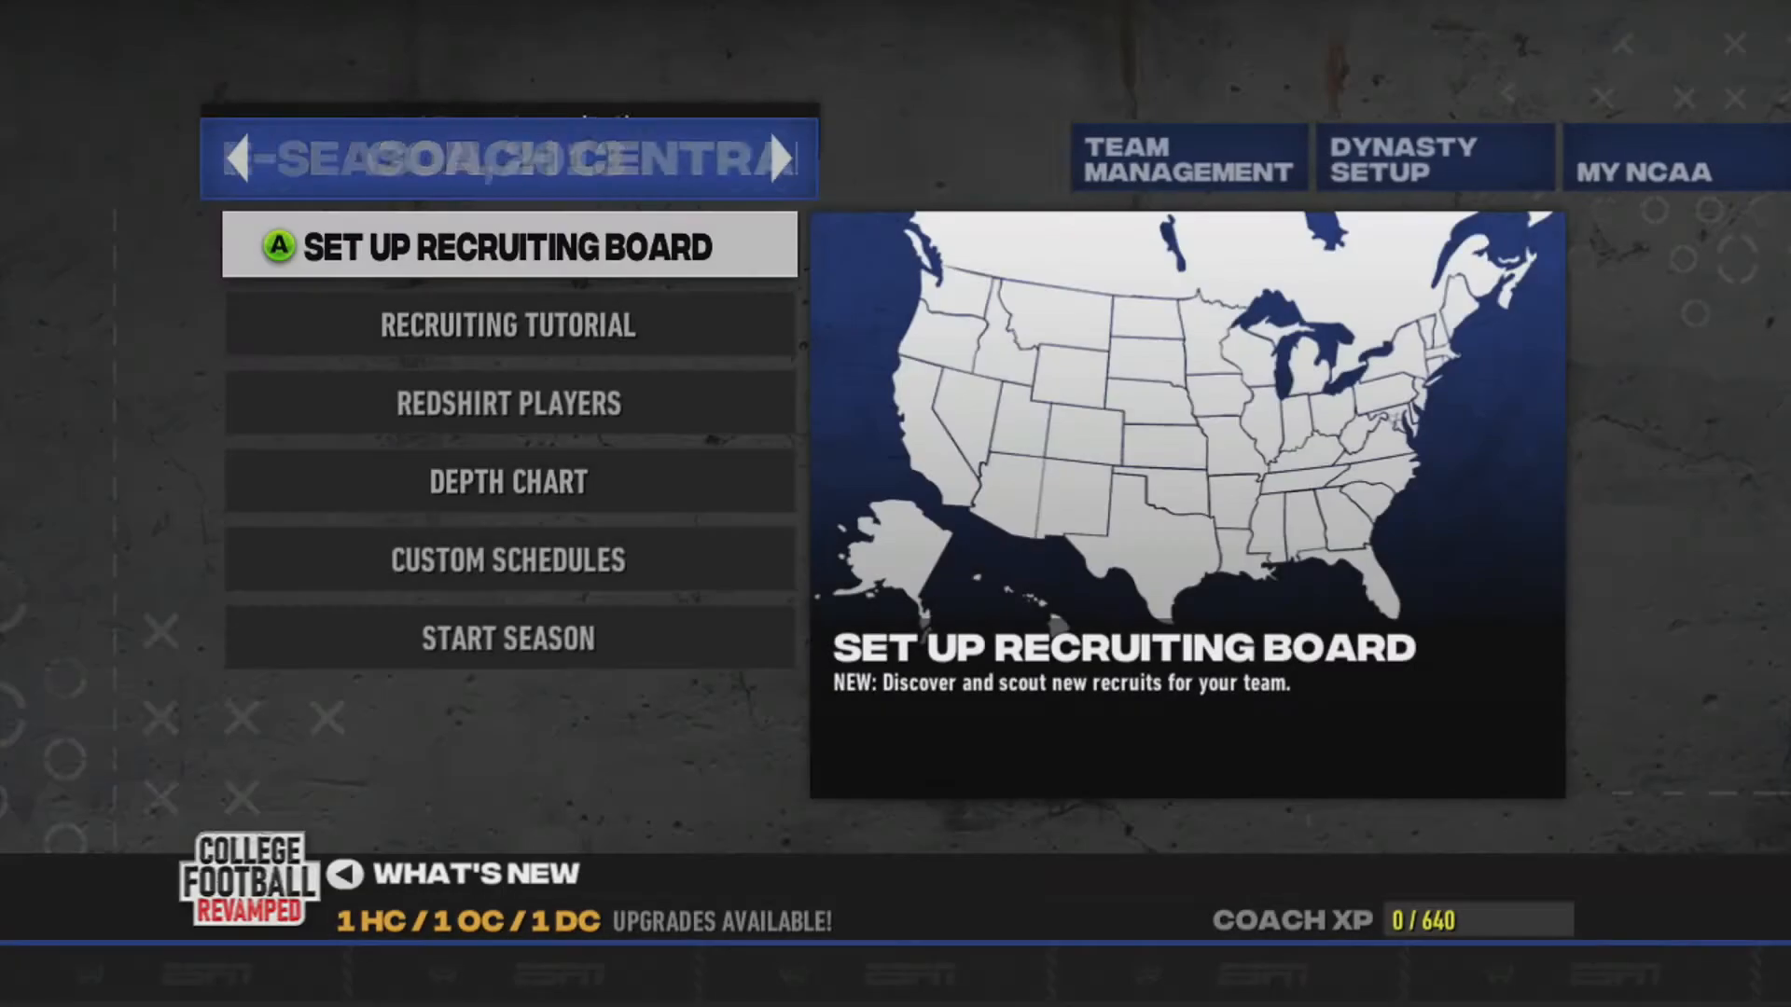
key("Down")
key("Down")
key("Return")
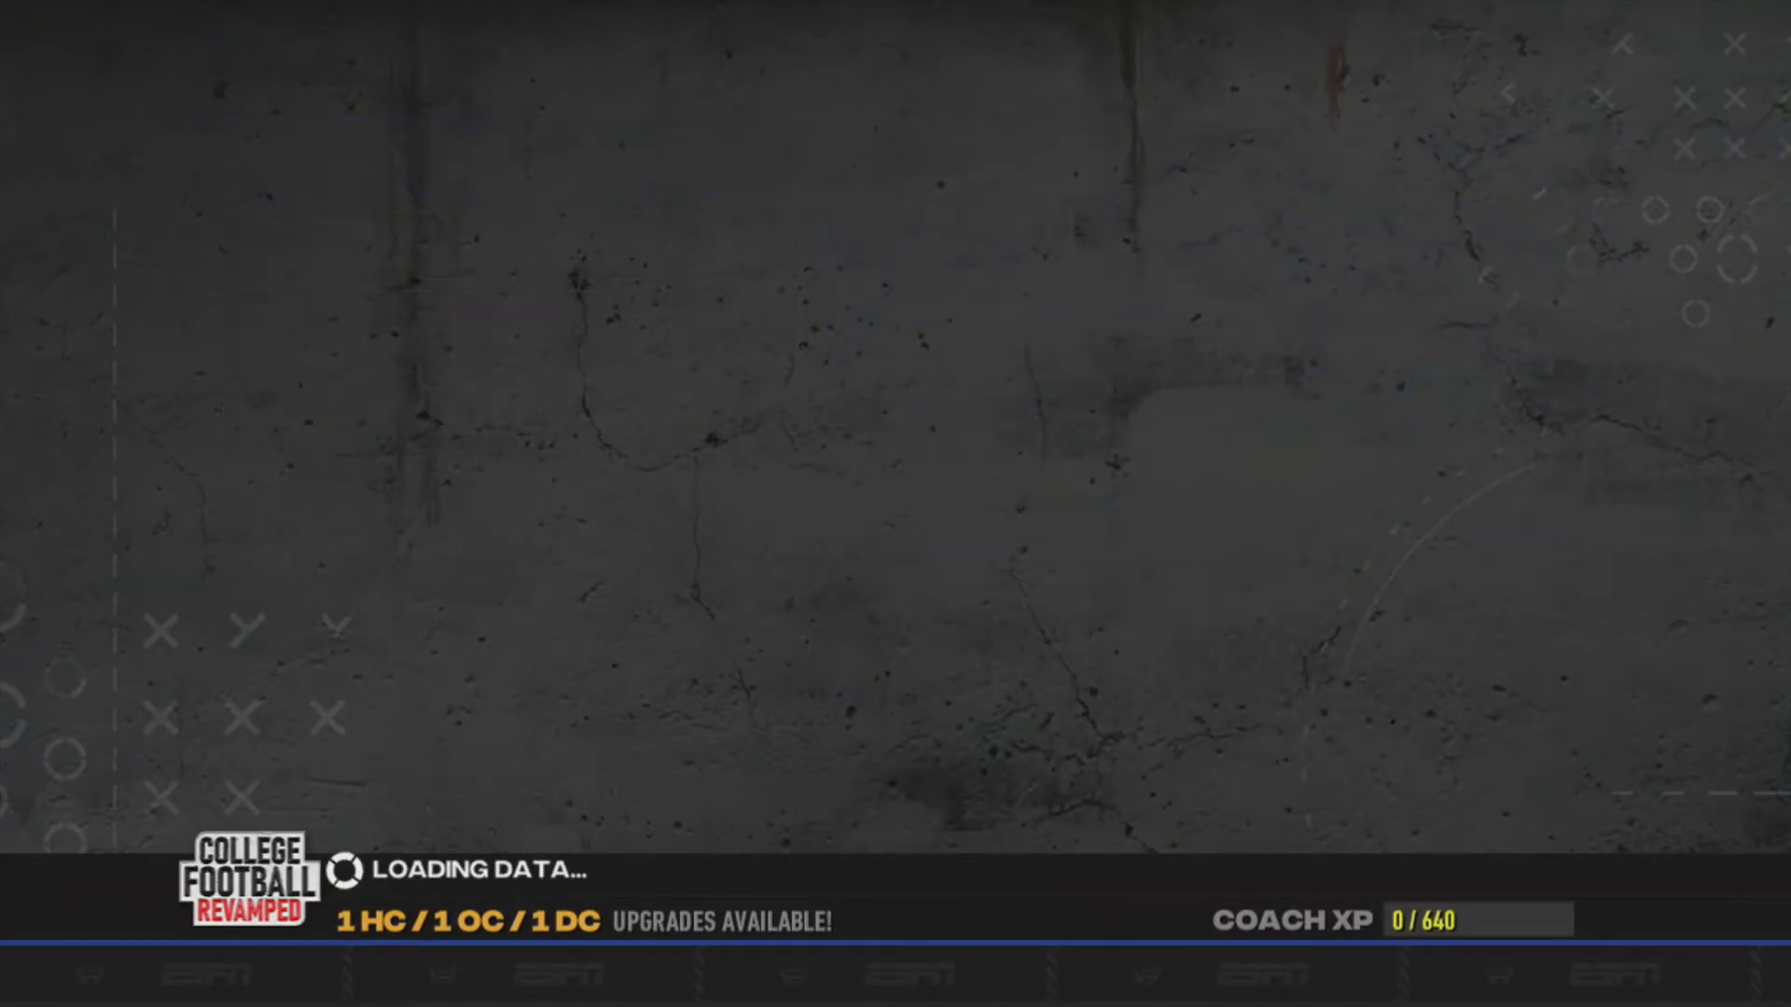
key("Down")
key("Up")
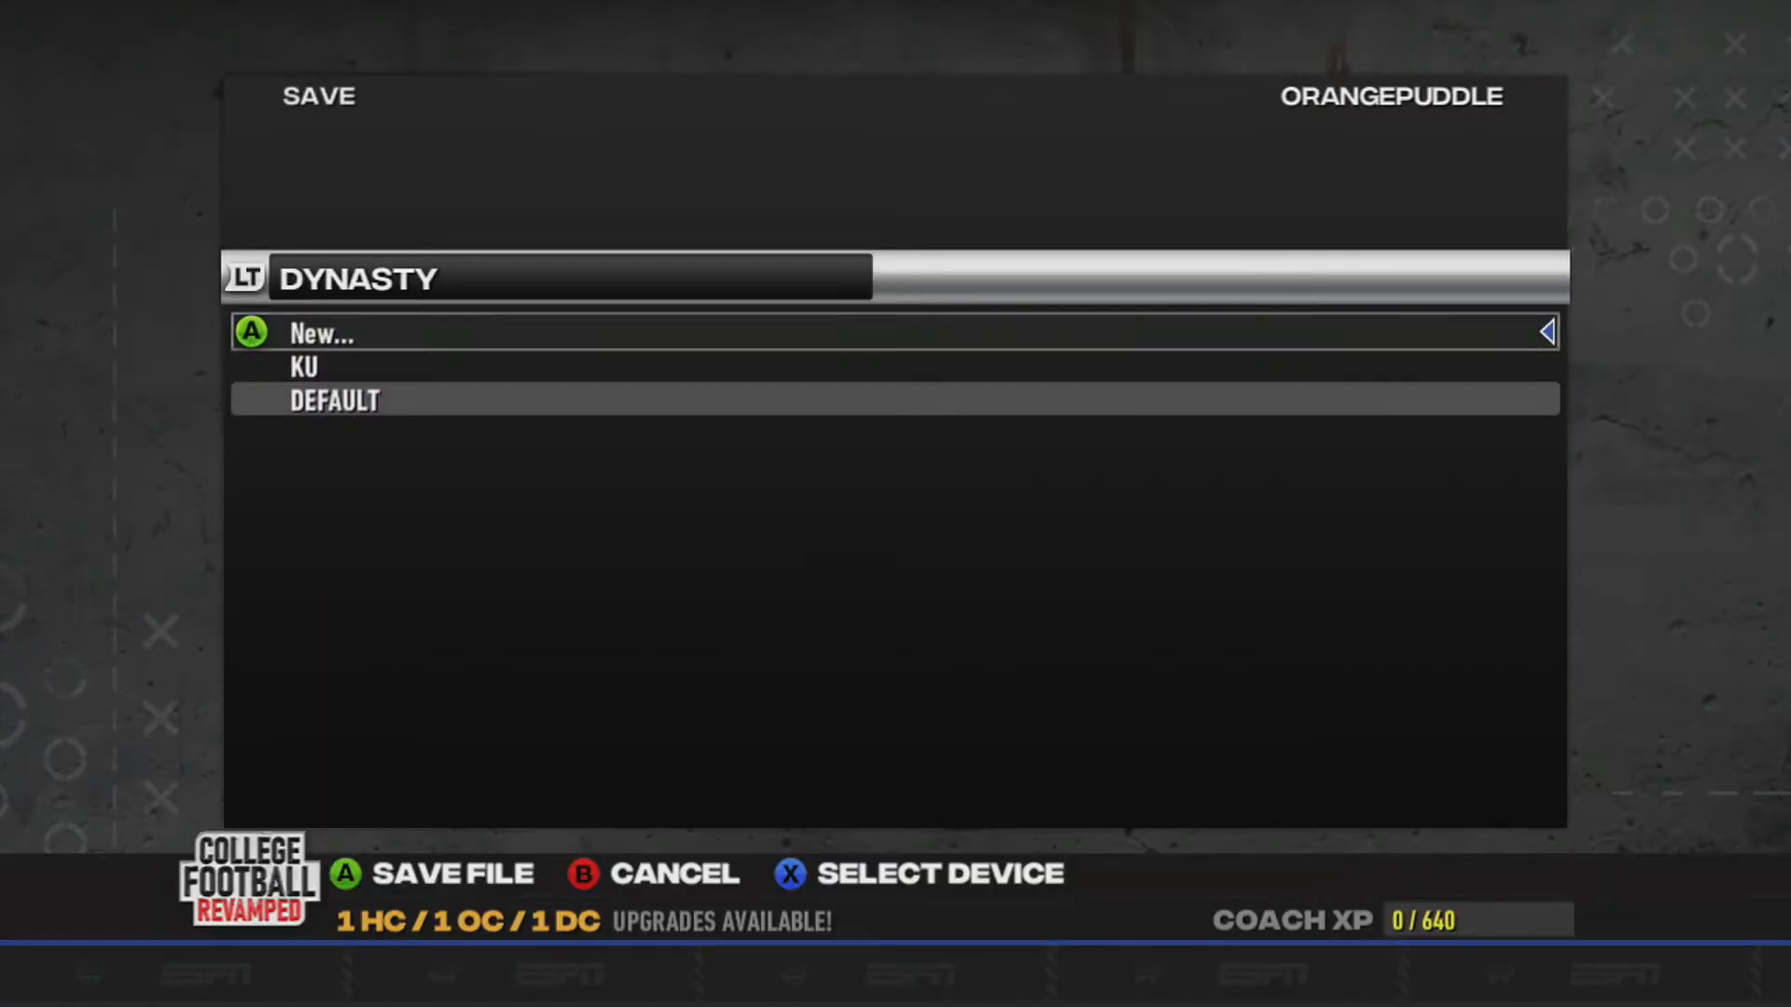
Choose to save the dynasty as a new file
key("Down")
key("Down")
key("Up")
key("Up")
key("Return")
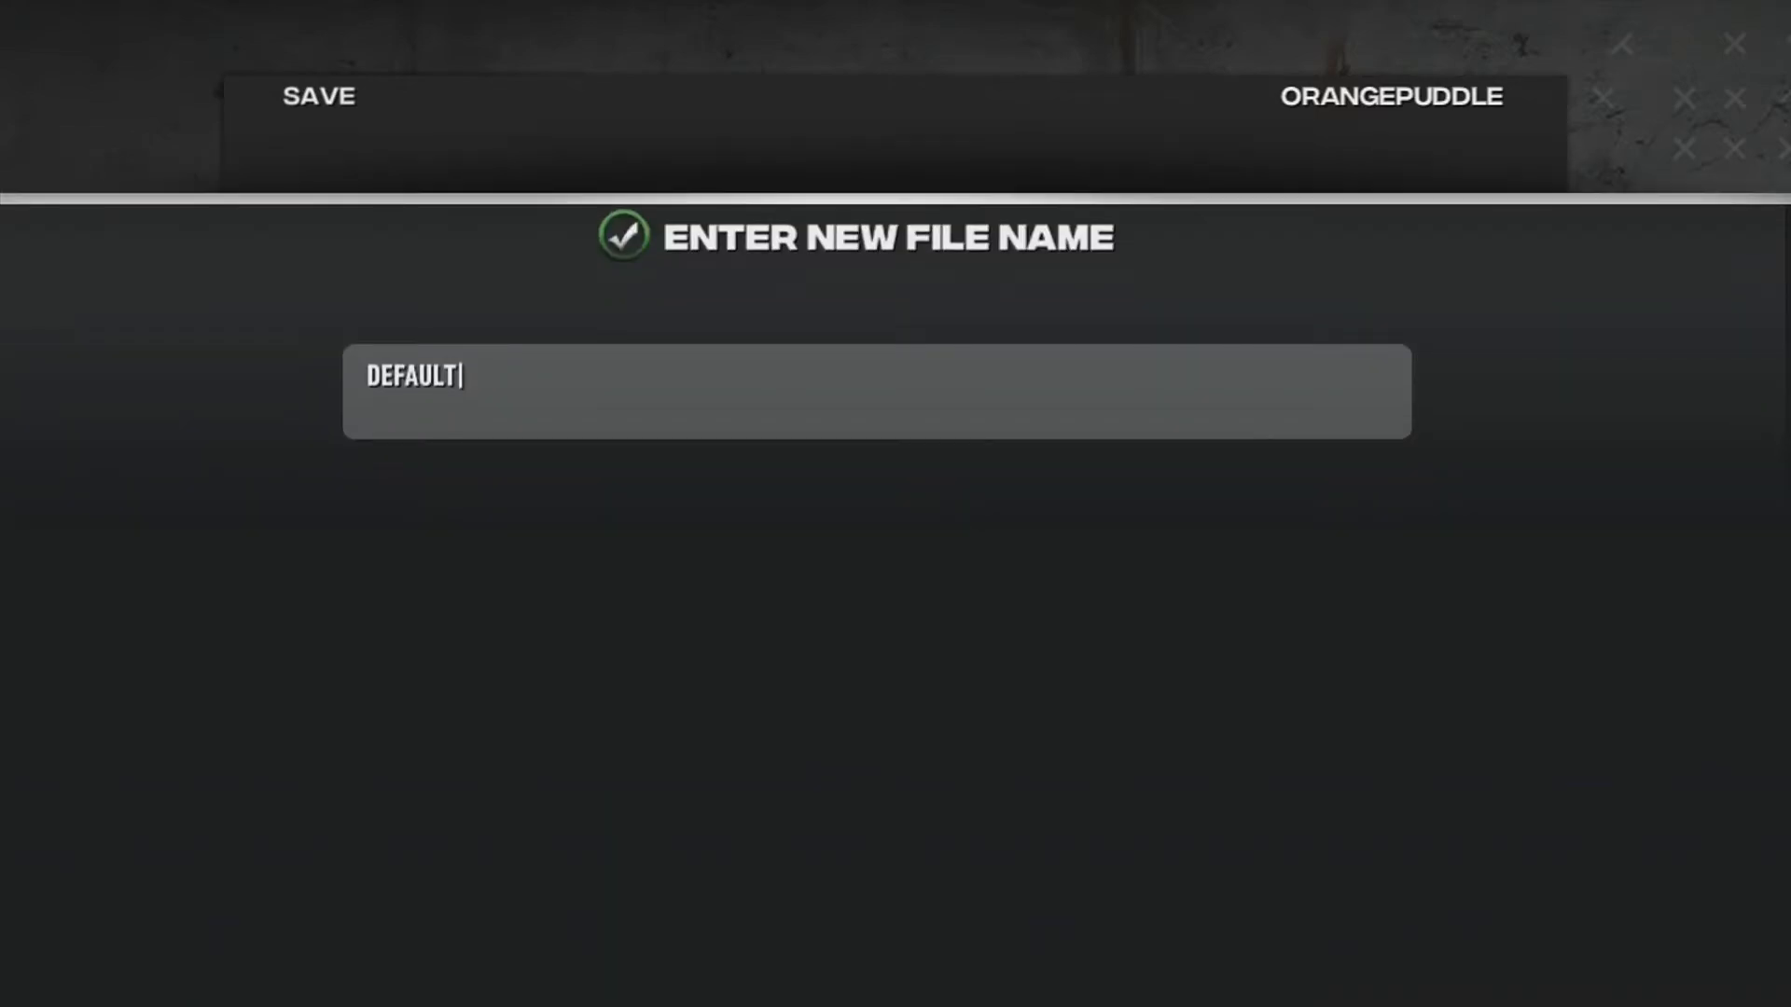
Replace the default file name with DUMMY and save the dynasty
key("Delete")
key("Right")
key("Down")
key("Right")
key("Right")
key("Down")
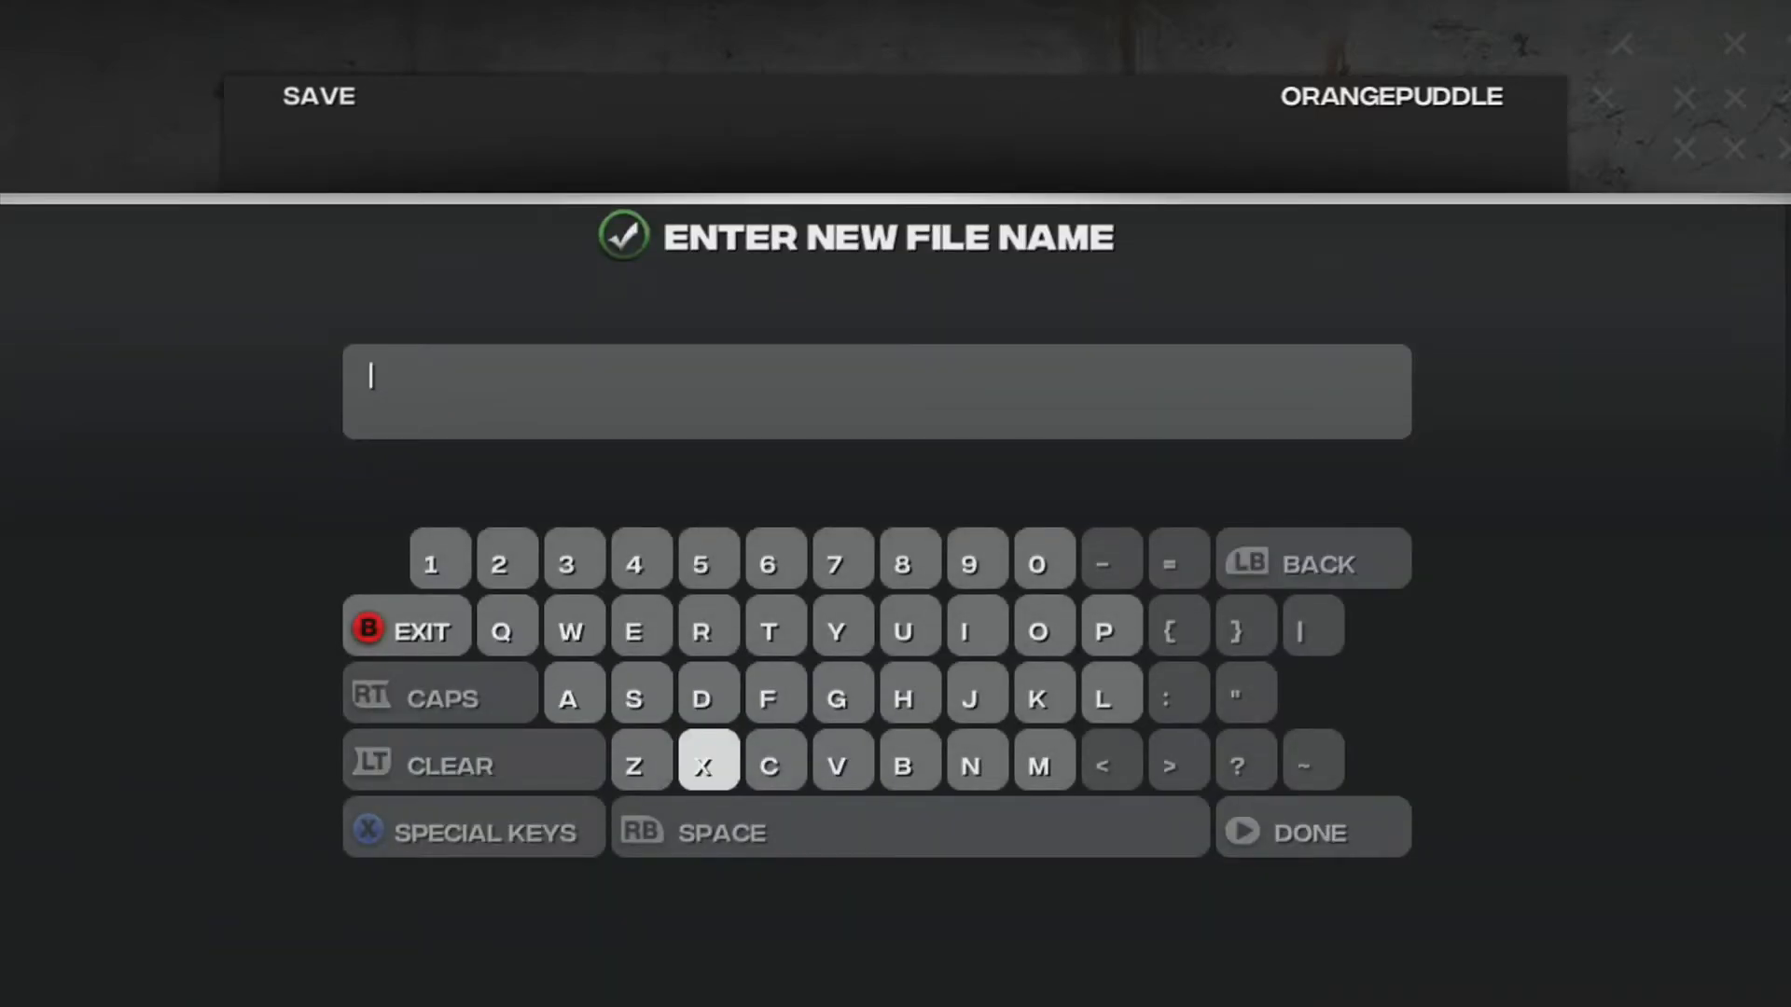
key("Right")
key("Up")
key("Left")
key("Left")
key("Right")
key("Return")
key("Up")
key("Right")
key("Right")
key("Right")
key("Right")
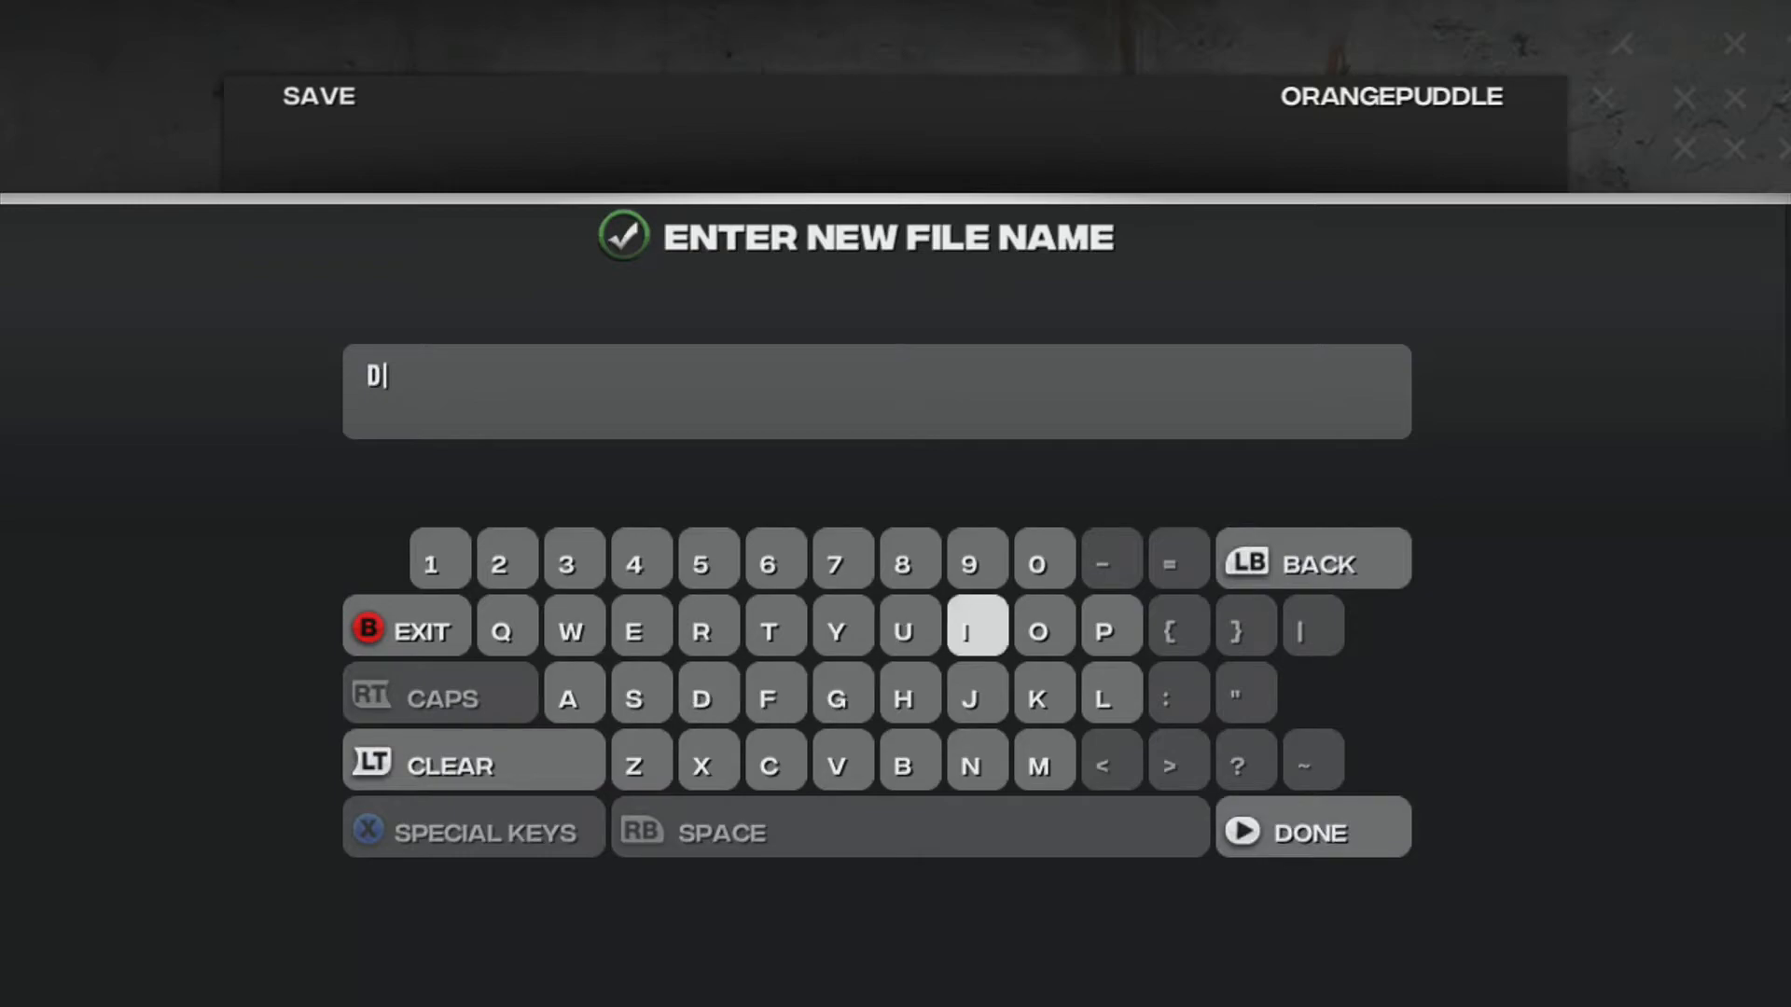
key("Left")
key("Return")
key("Down")
key("Down")
key("Right")
key("Return")
key("Return")
key("Left")
key("Left")
key("Left")
key("Up")
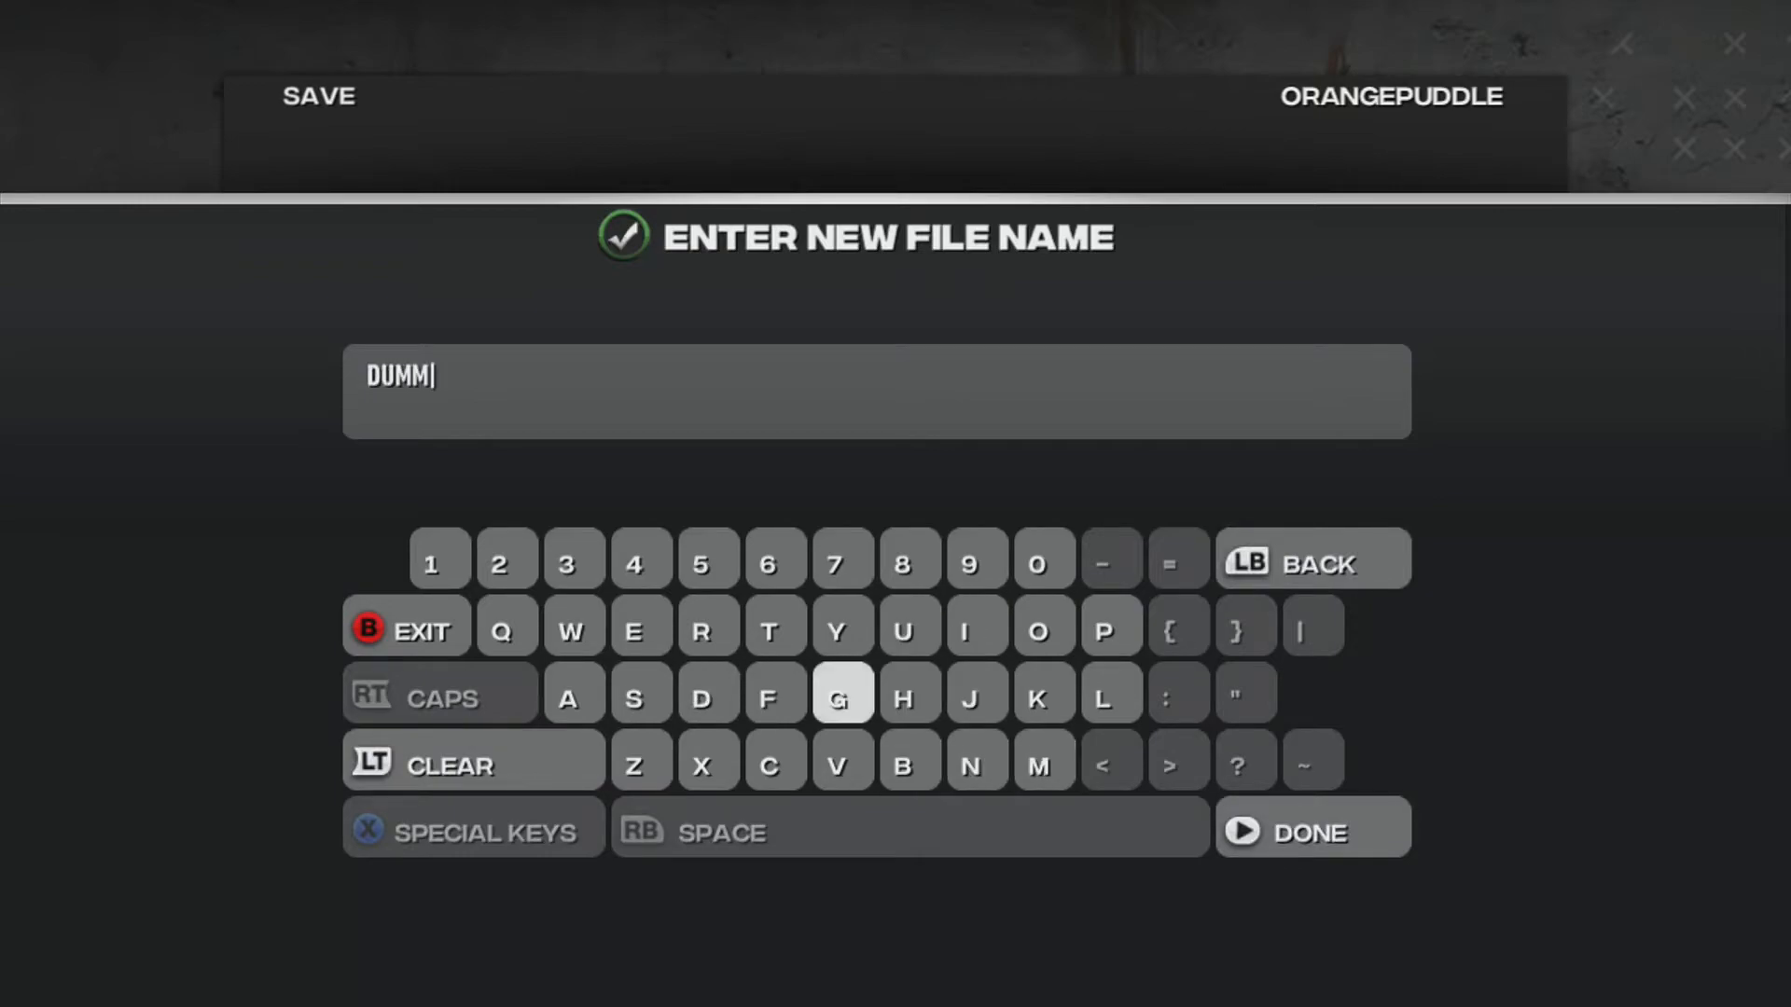
key("Left")
key("Left")
key("Up")
key("Right")
key("Right")
key("Return")
key("Return")
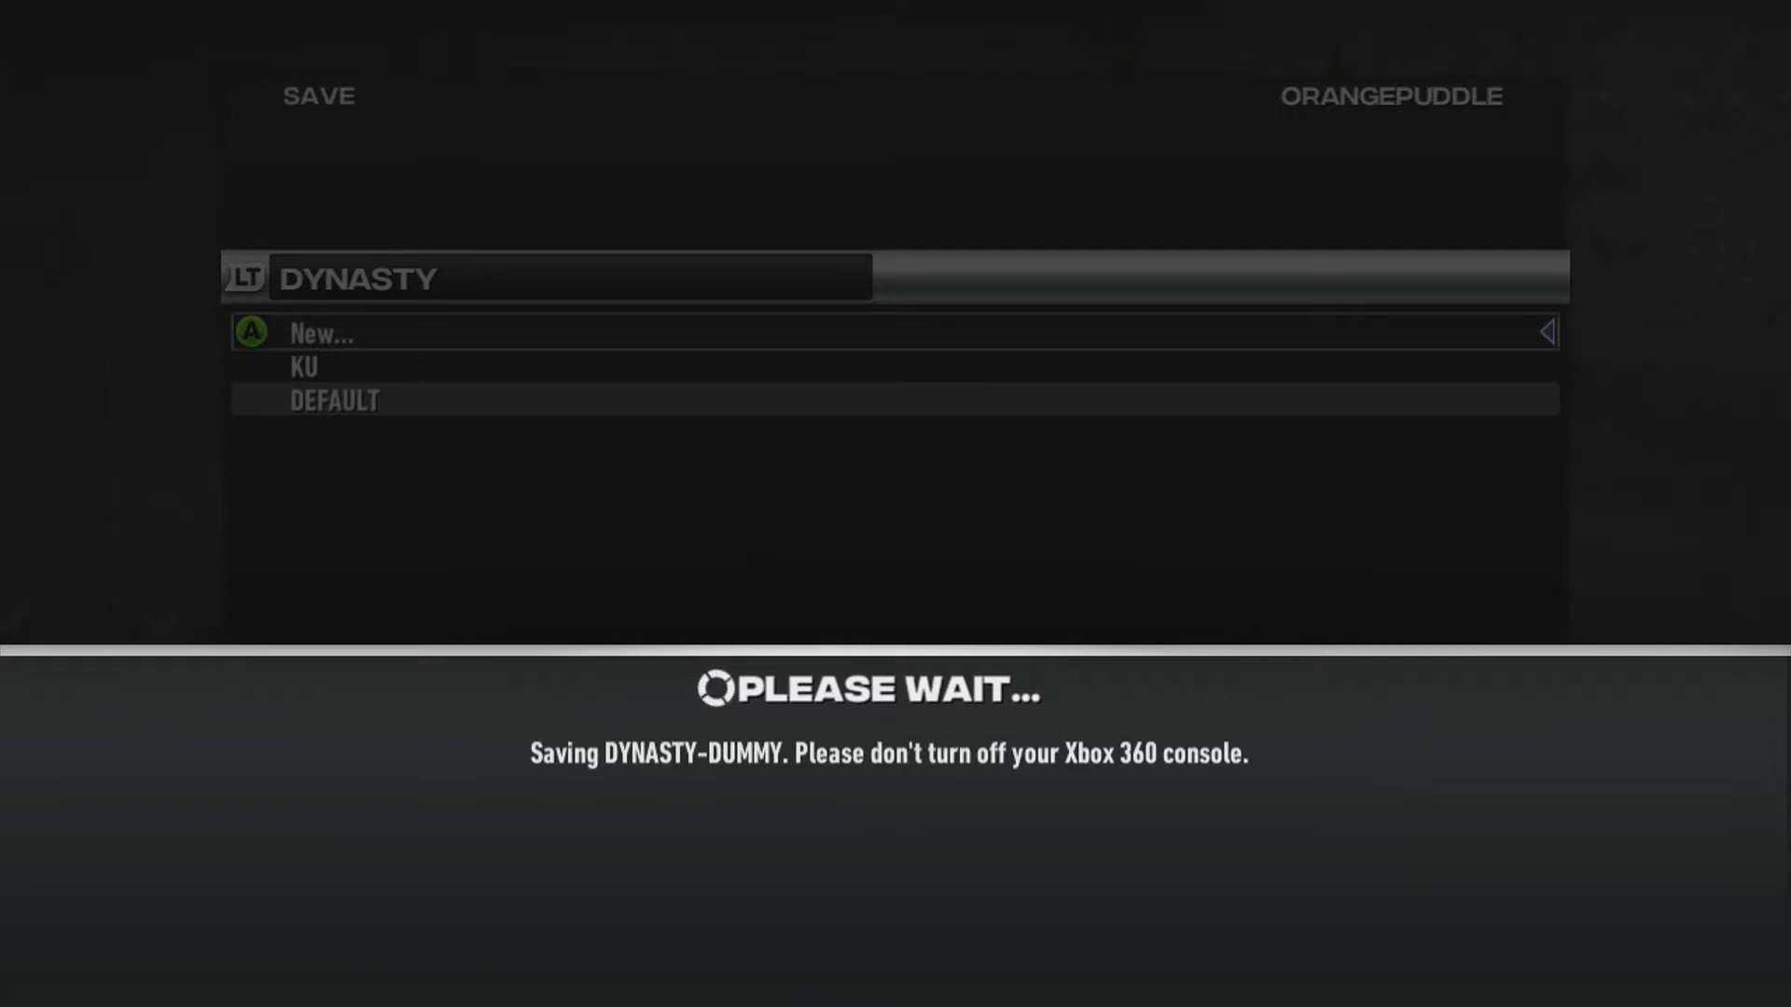
Review the KU and DUMMY entries in the dynasty save list and return to Dynasty Setup
key("Down")
key("Down")
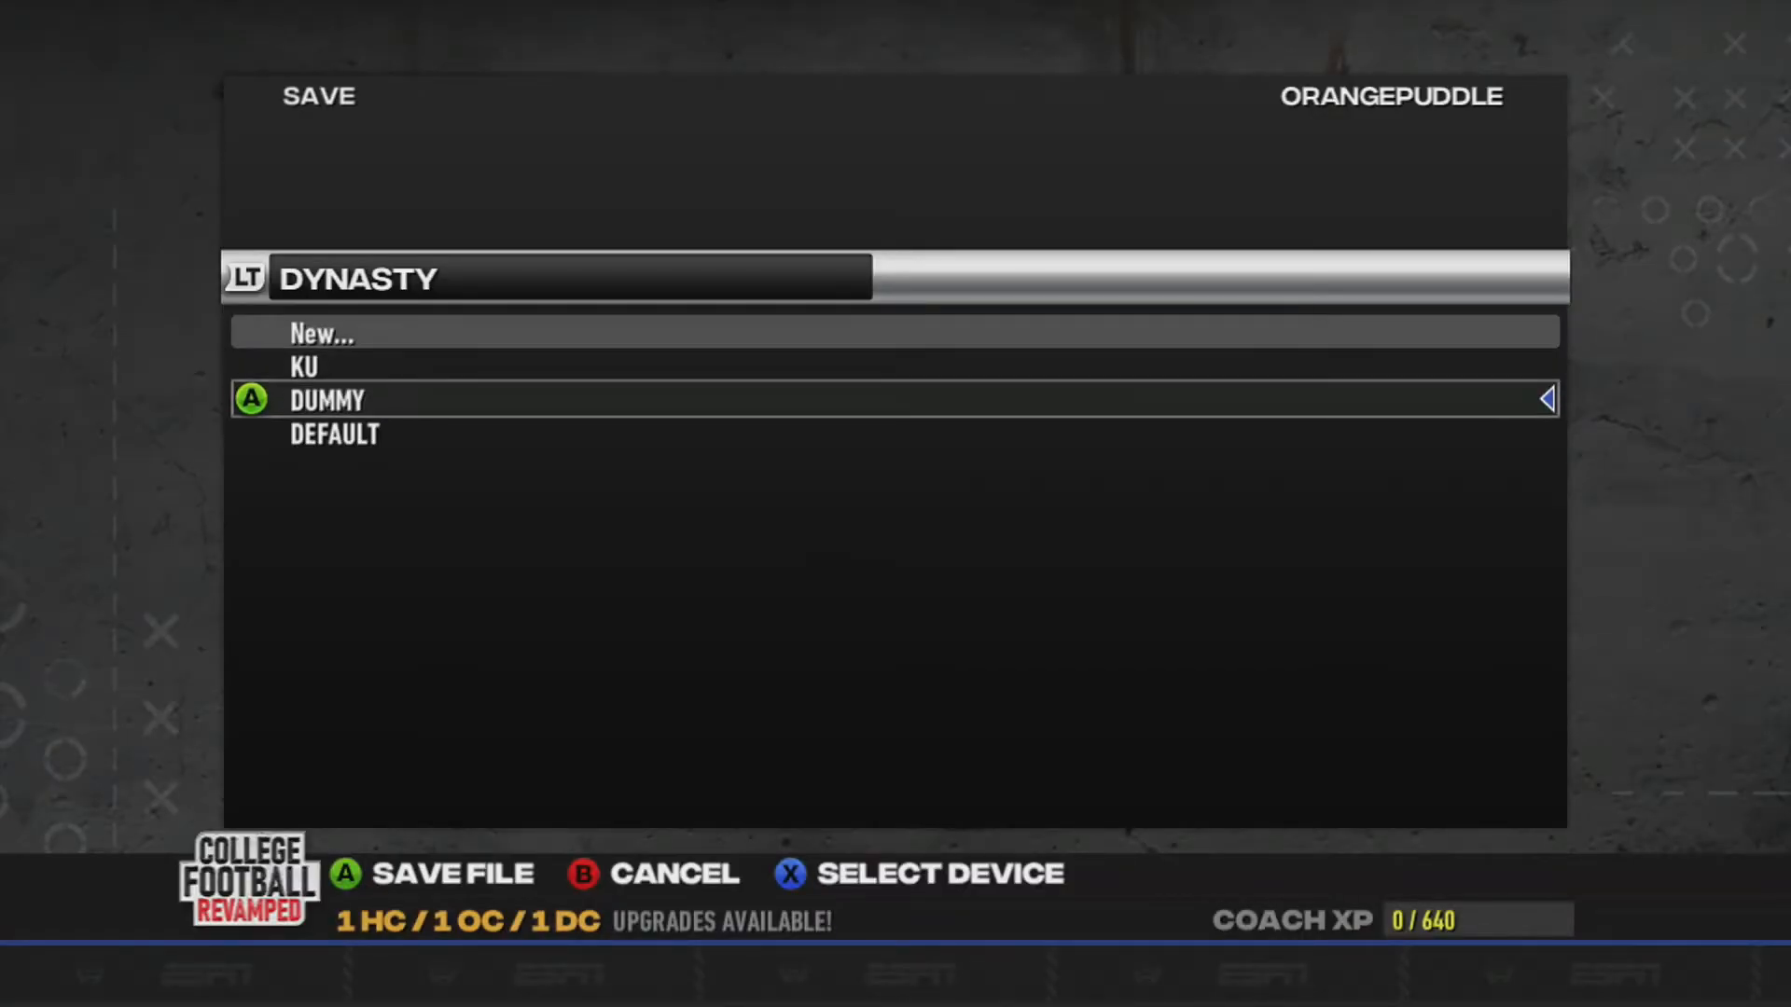
key("Up")
key("Down")
key("Up")
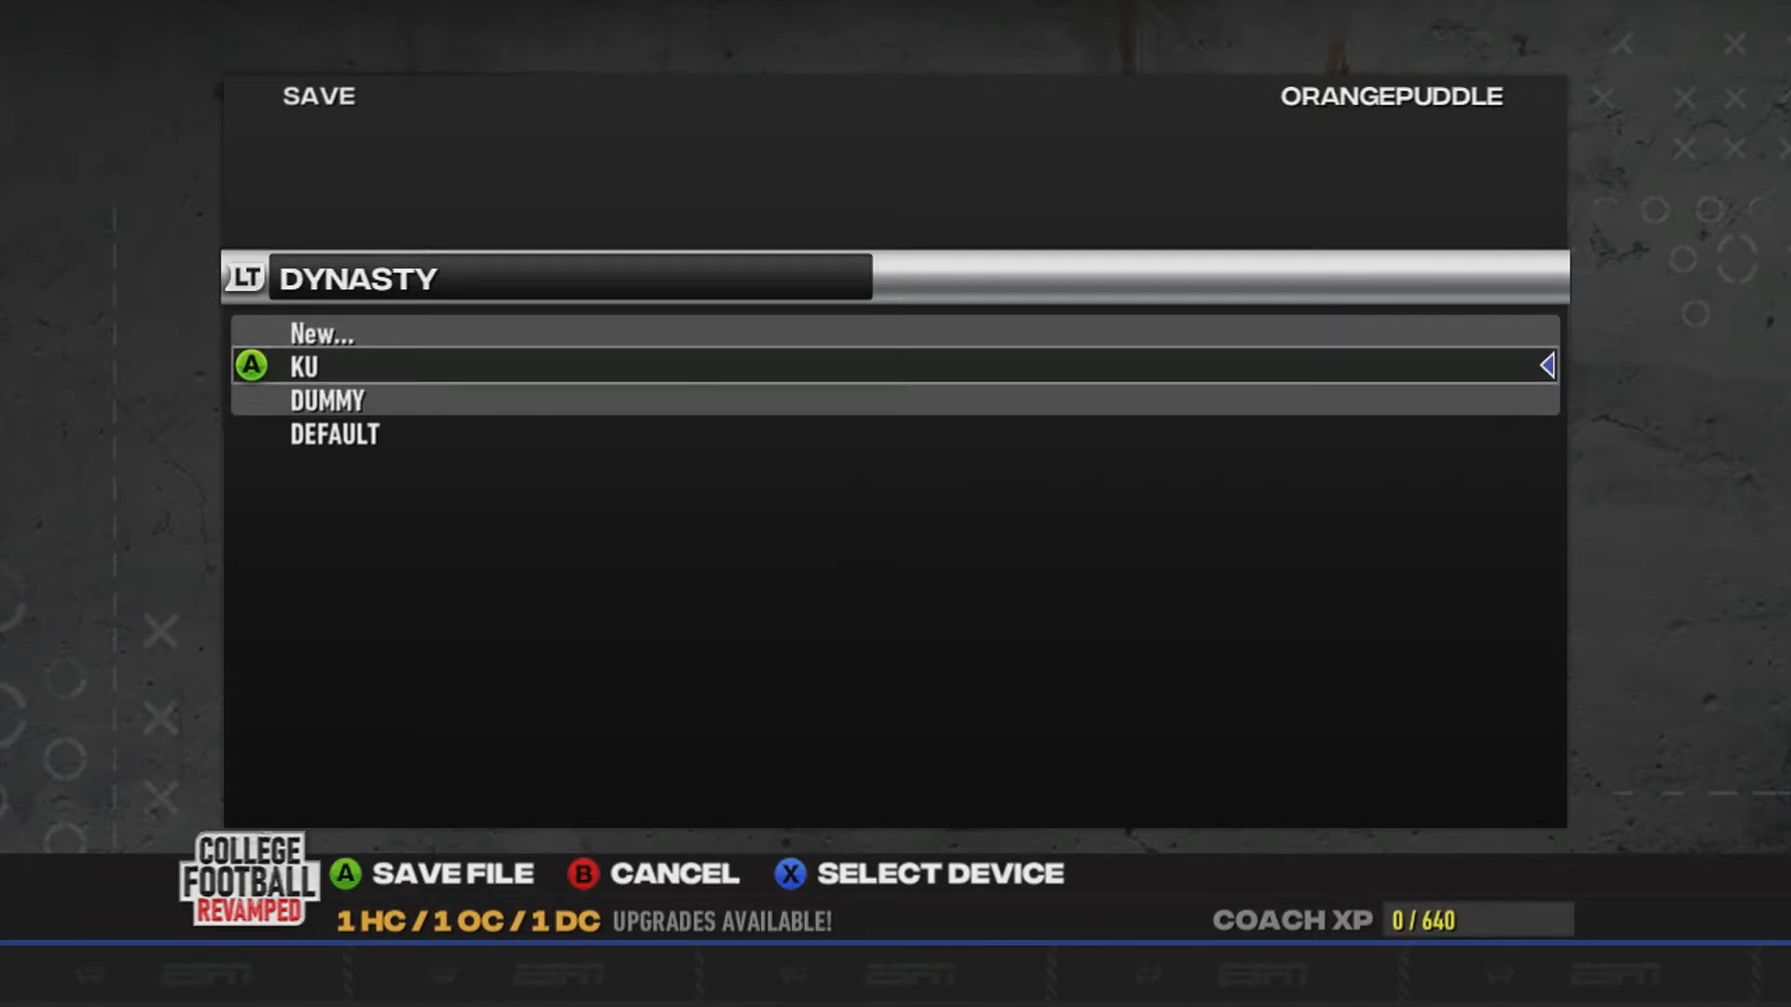
key("Escape")
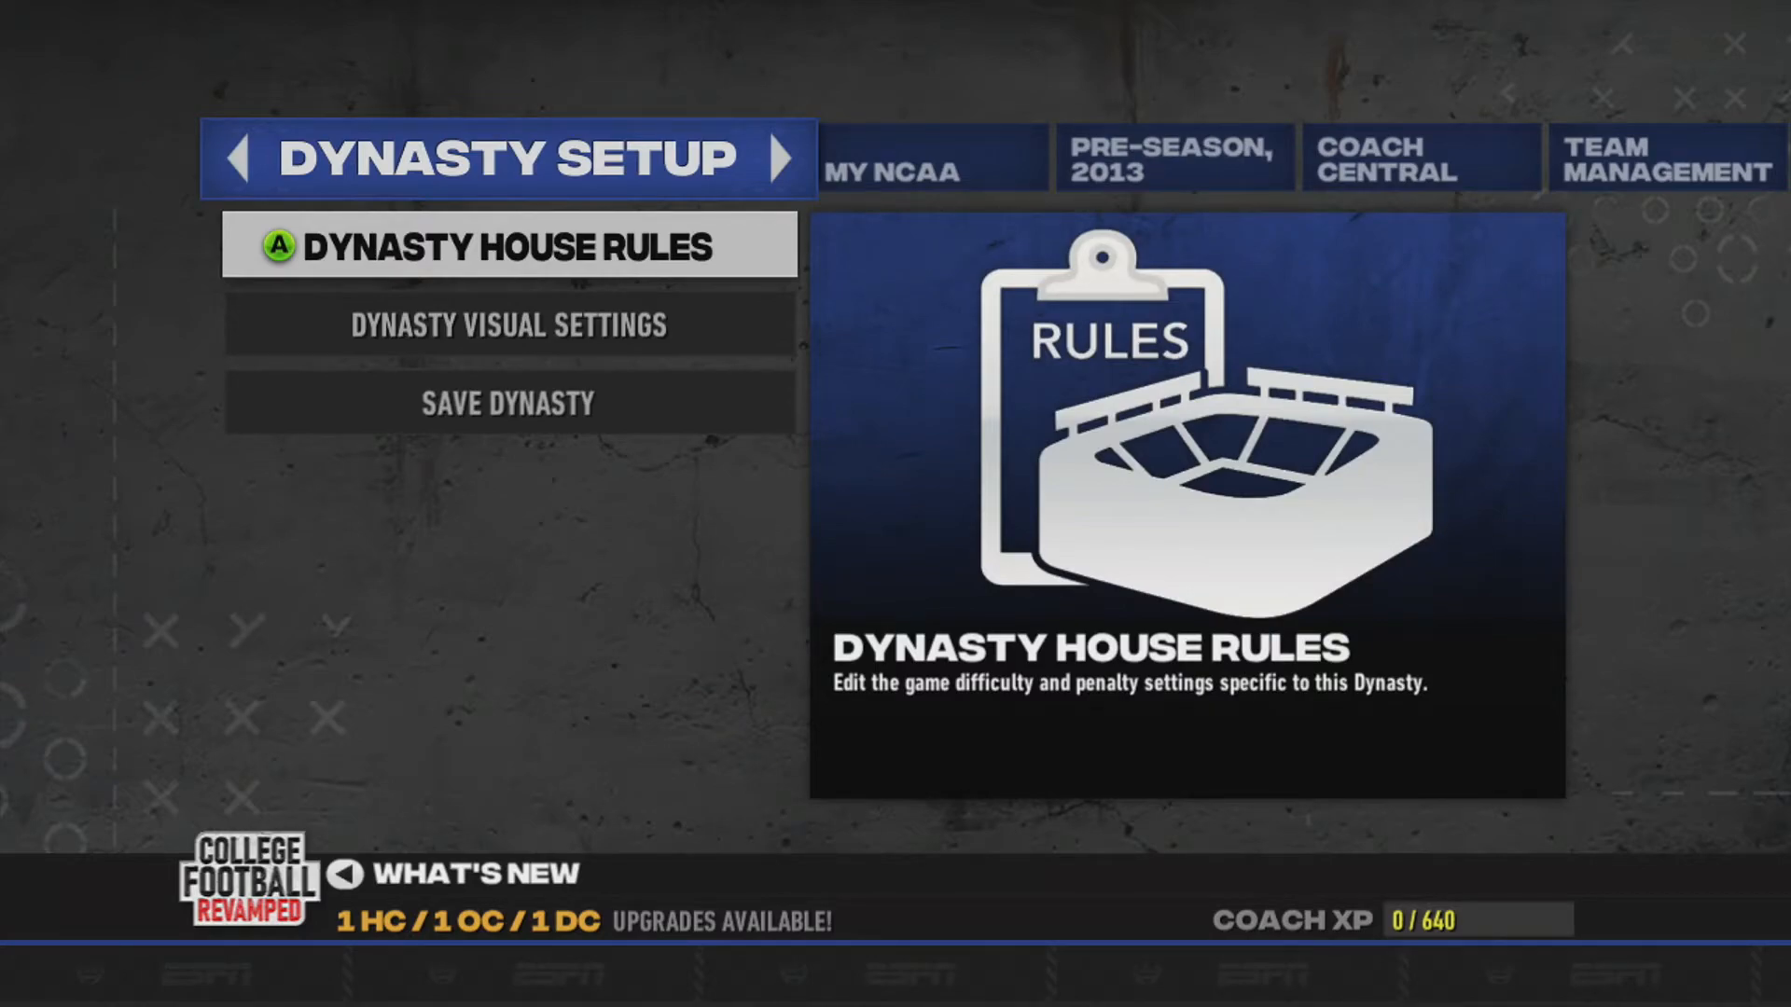
Look over the gameplay options in Dynasty House Rules and return to Dynasty Setup
key("Return")
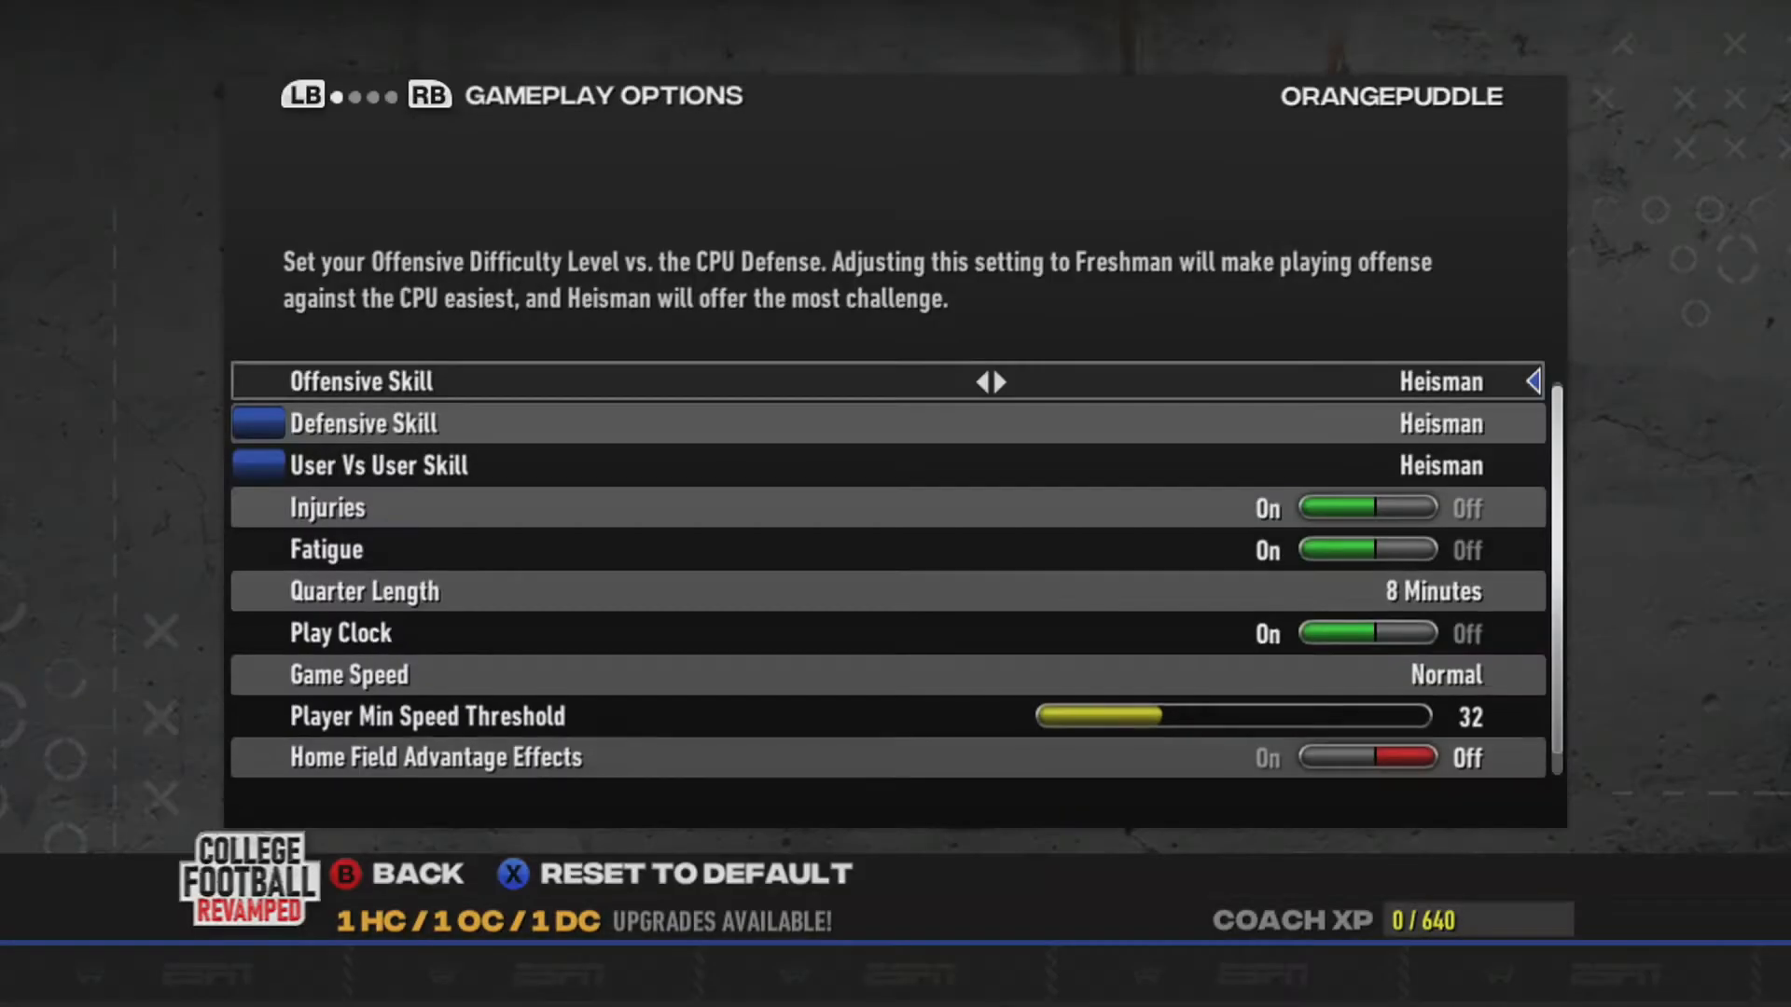
key("Escape")
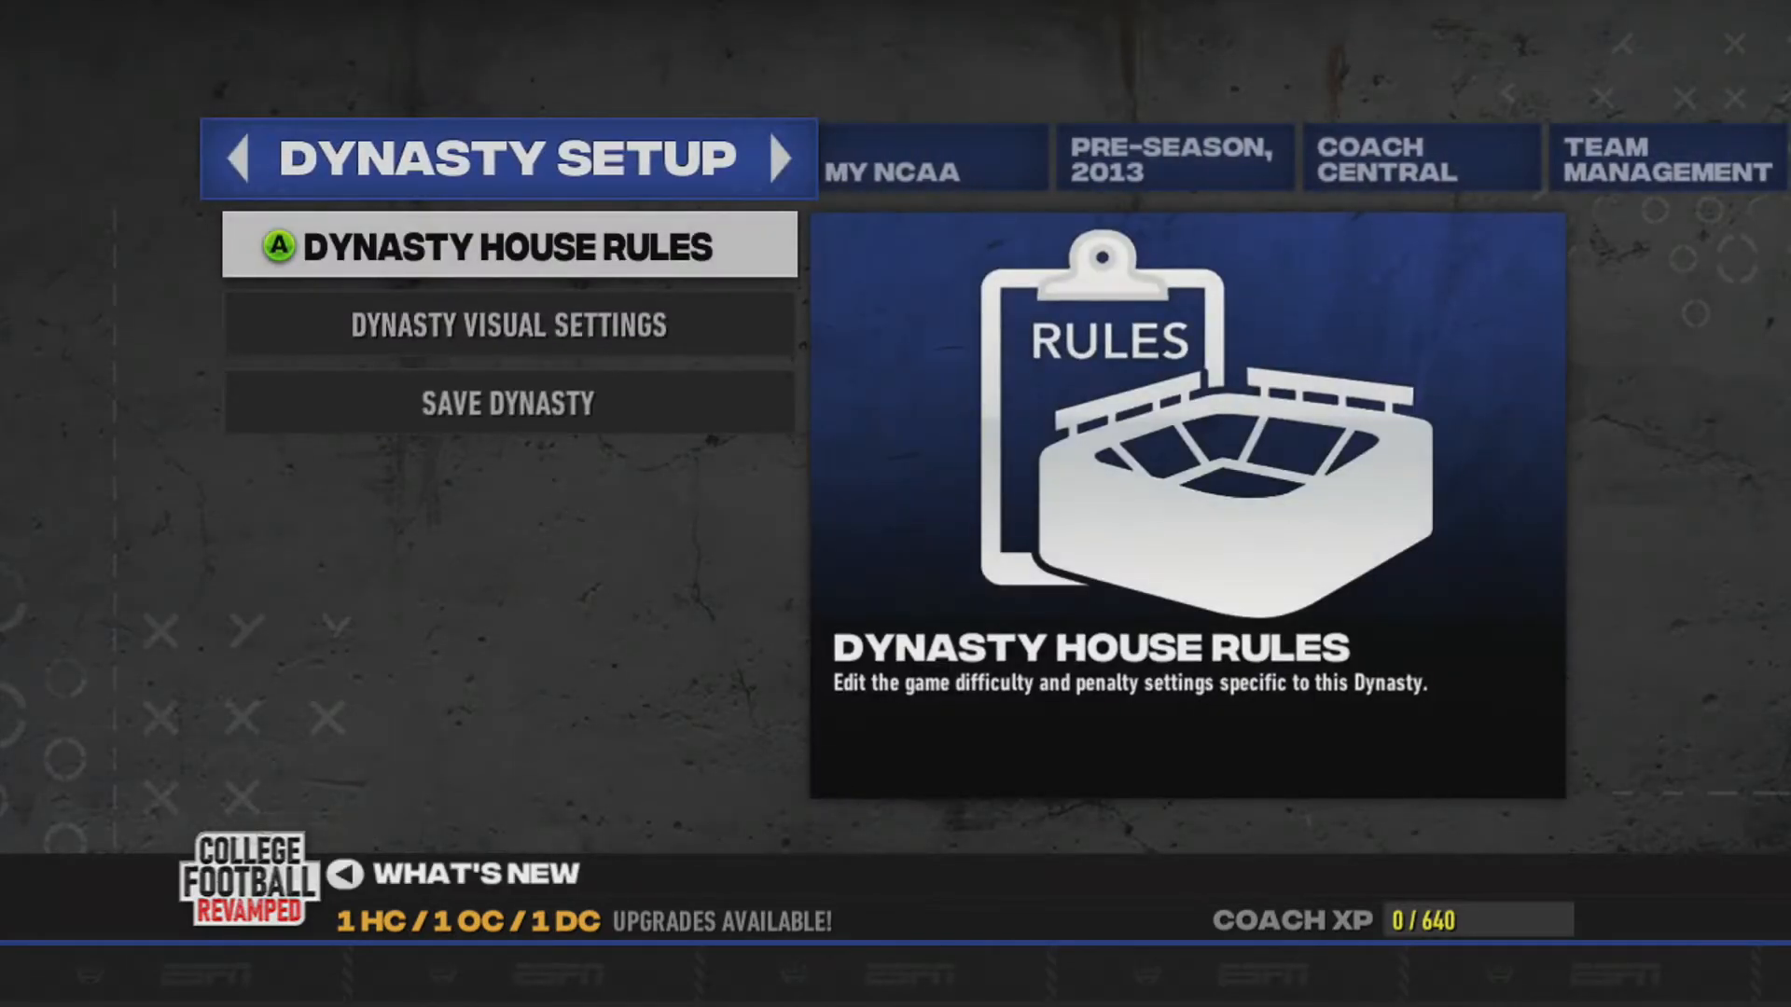
key("Down")
key("Return")
key("Escape")
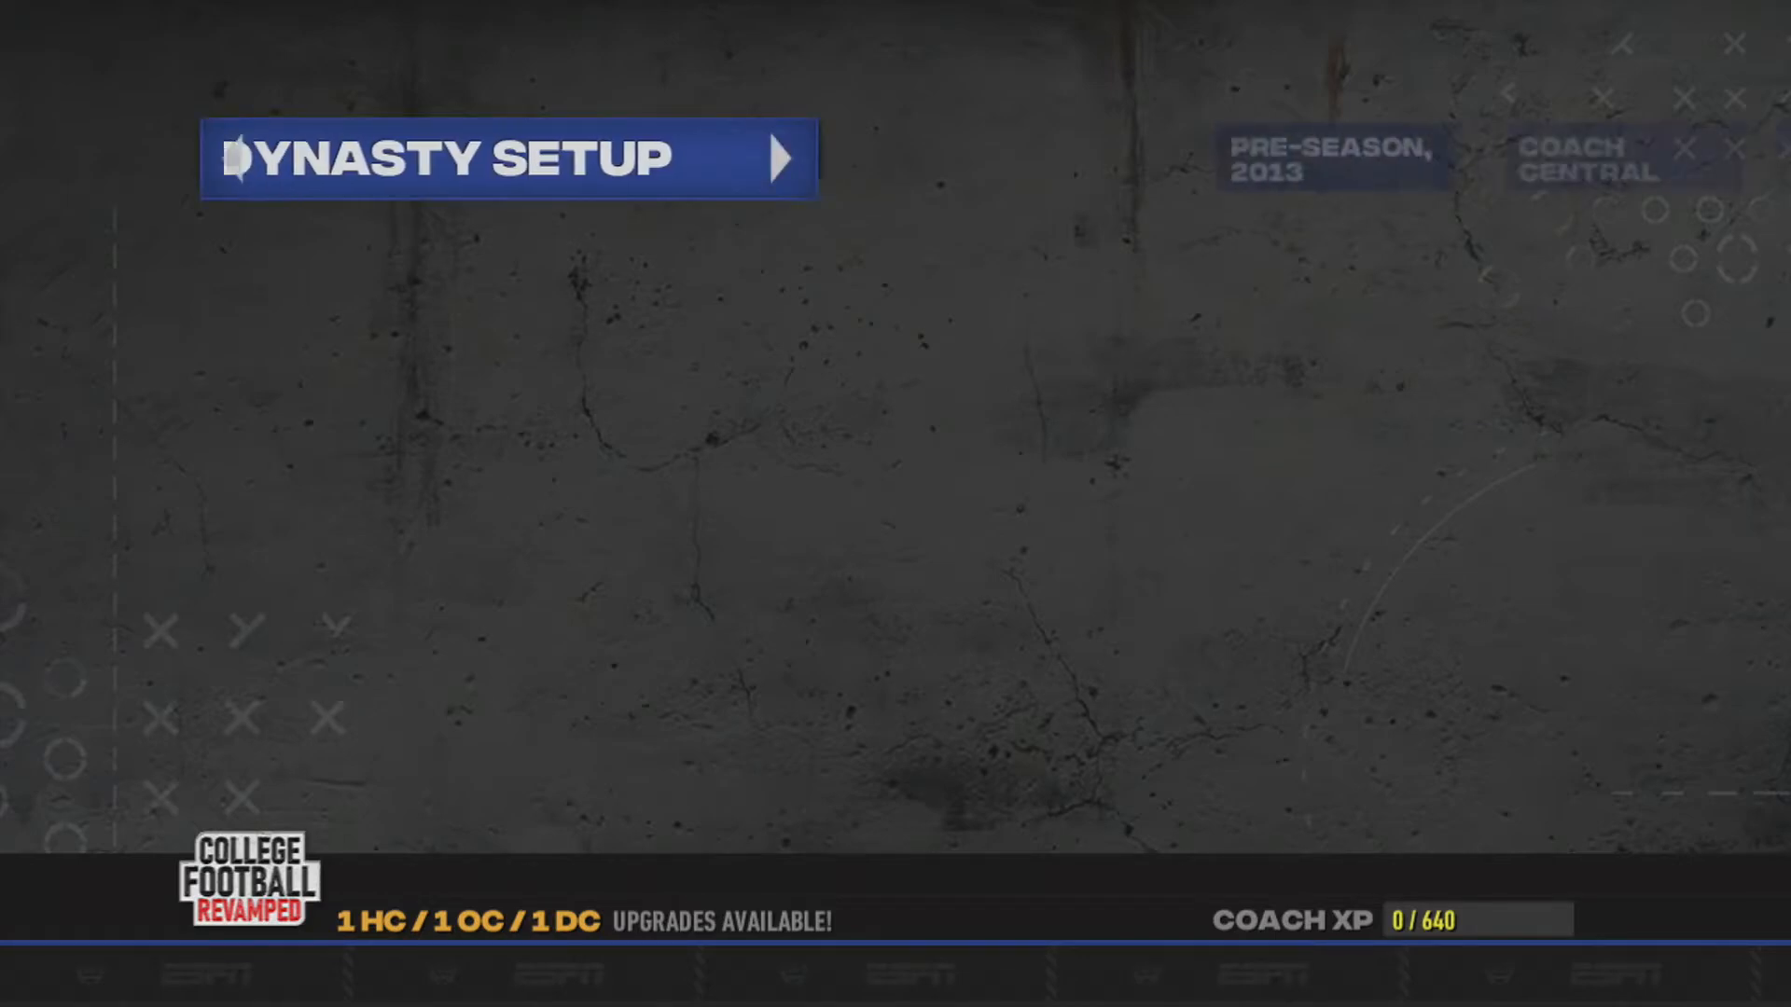
Open Save Dynasty and select the USB Storage Device as the save location
key("Down")
key("Down")
key("Down")
key("Up")
key("Return")
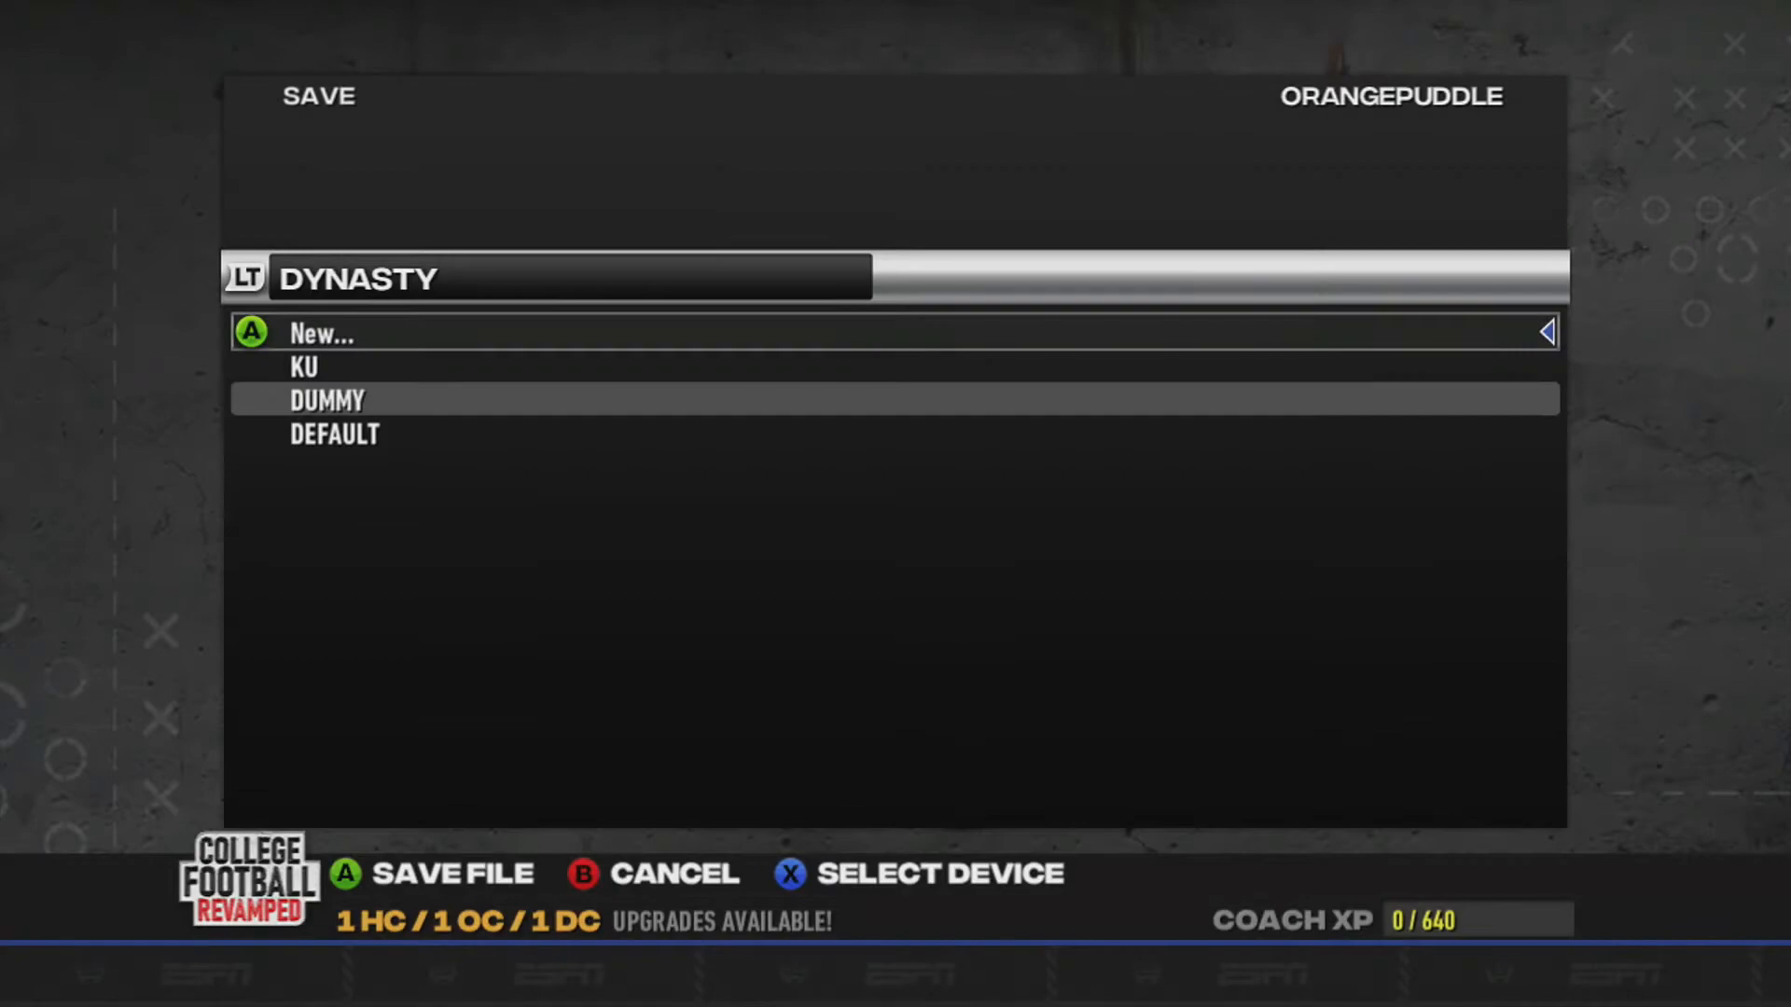
key("x")
key("Down")
key("Down")
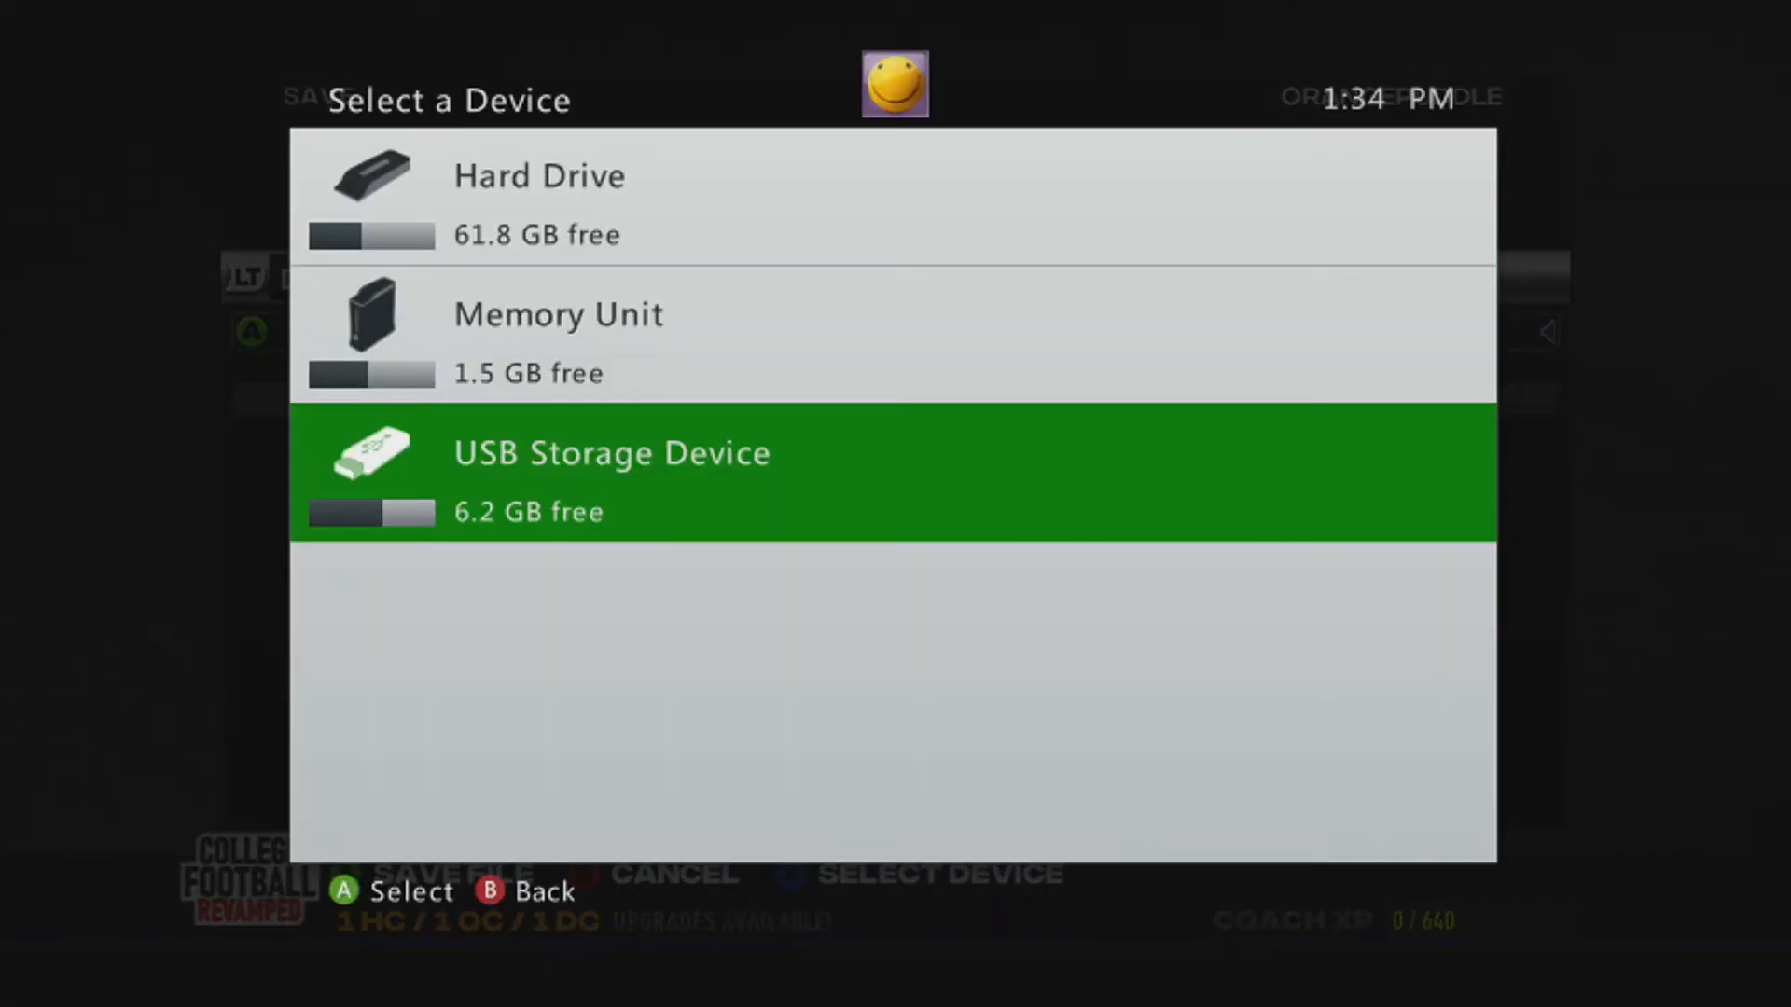
key("Return")
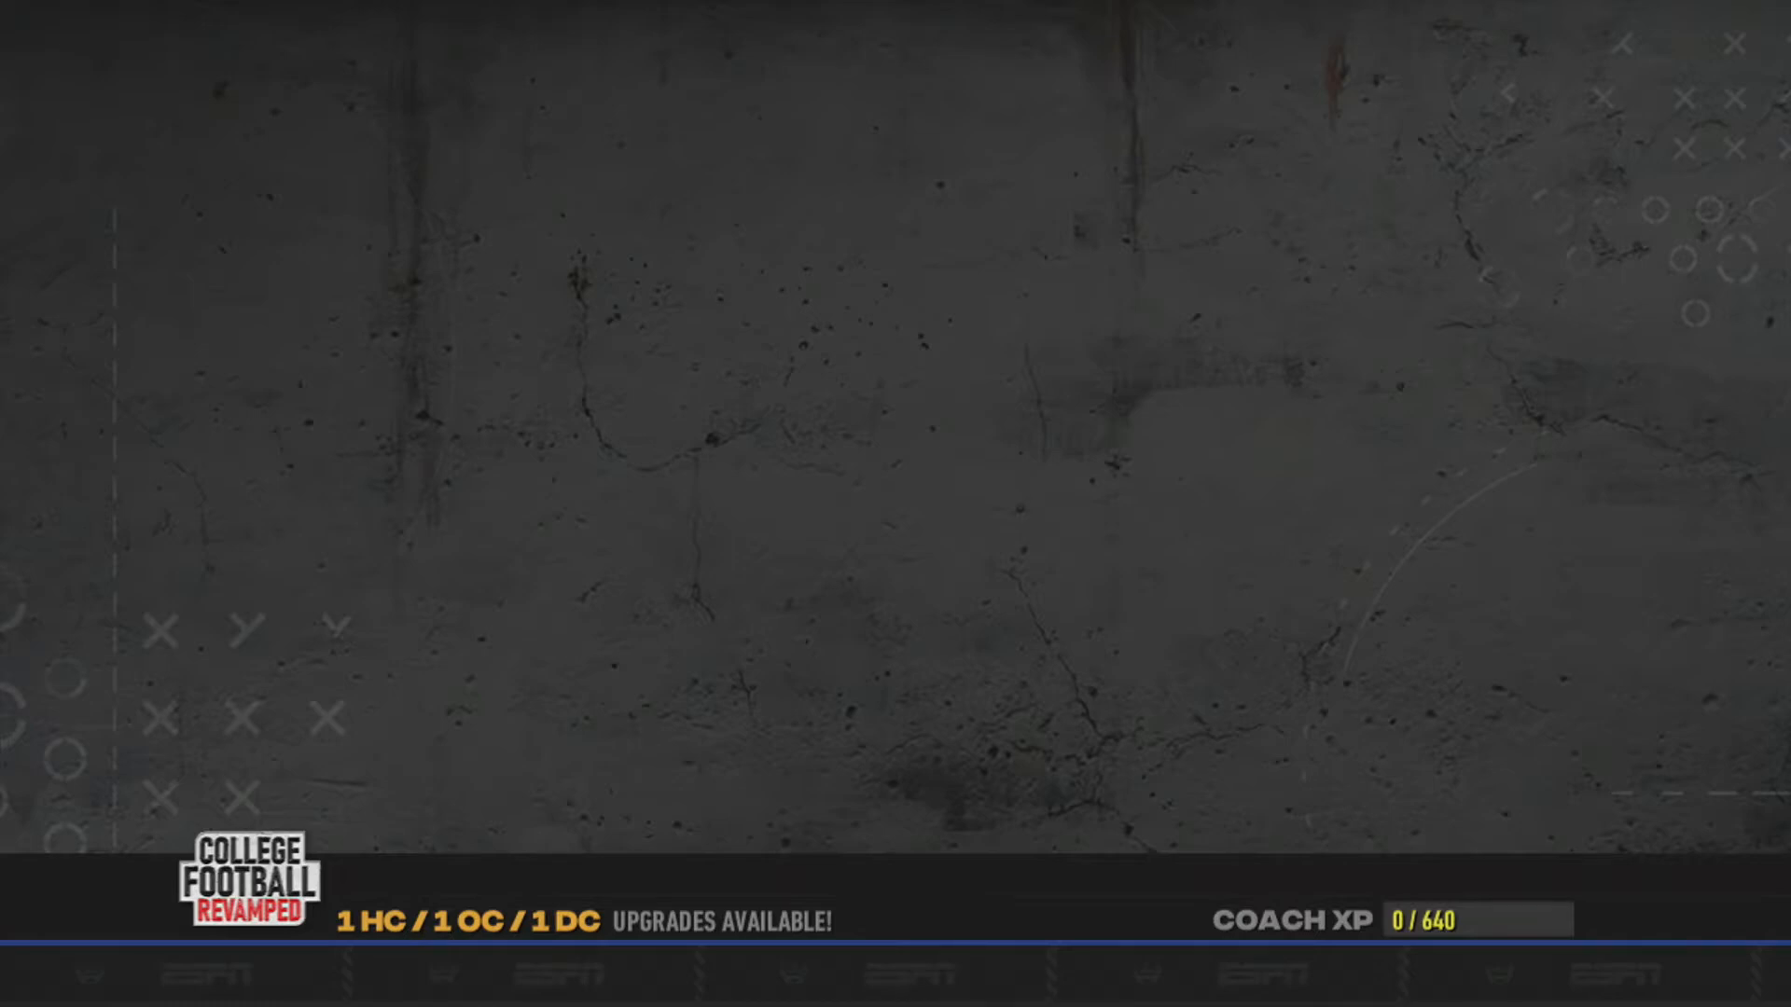
Leave the dynasty save list and exit Dynasty to the main menu
key("Escape")
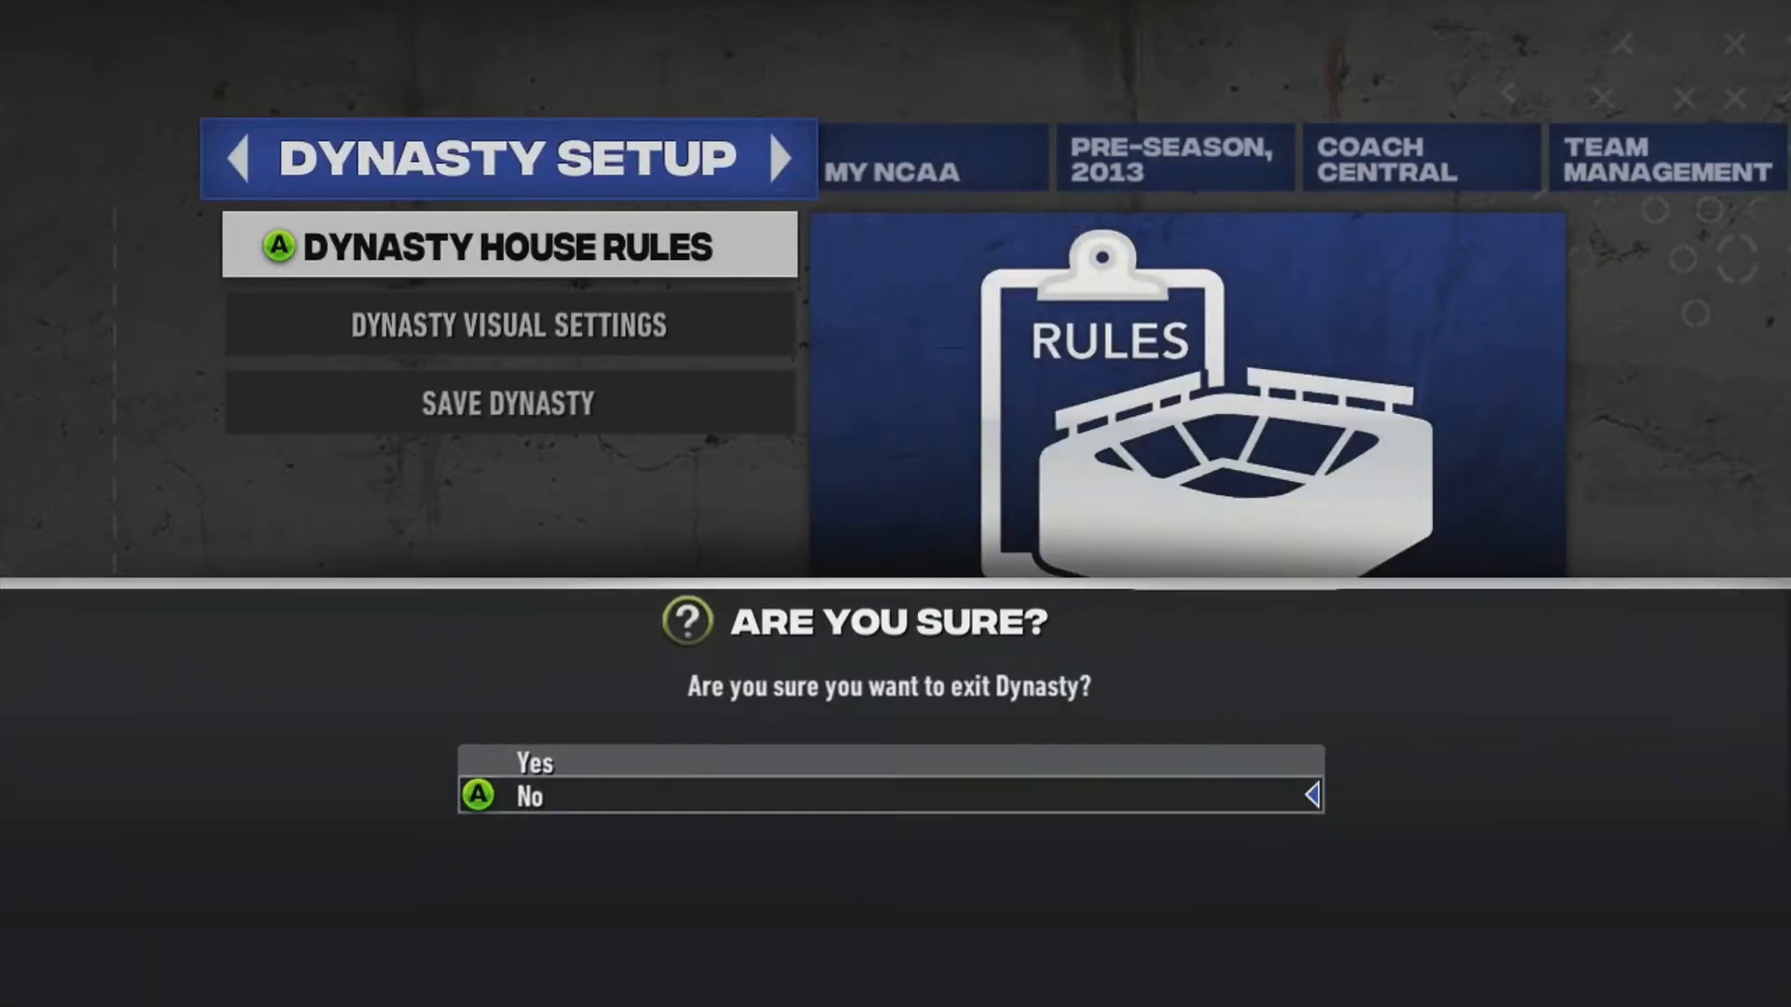
key("Up")
key("Return")
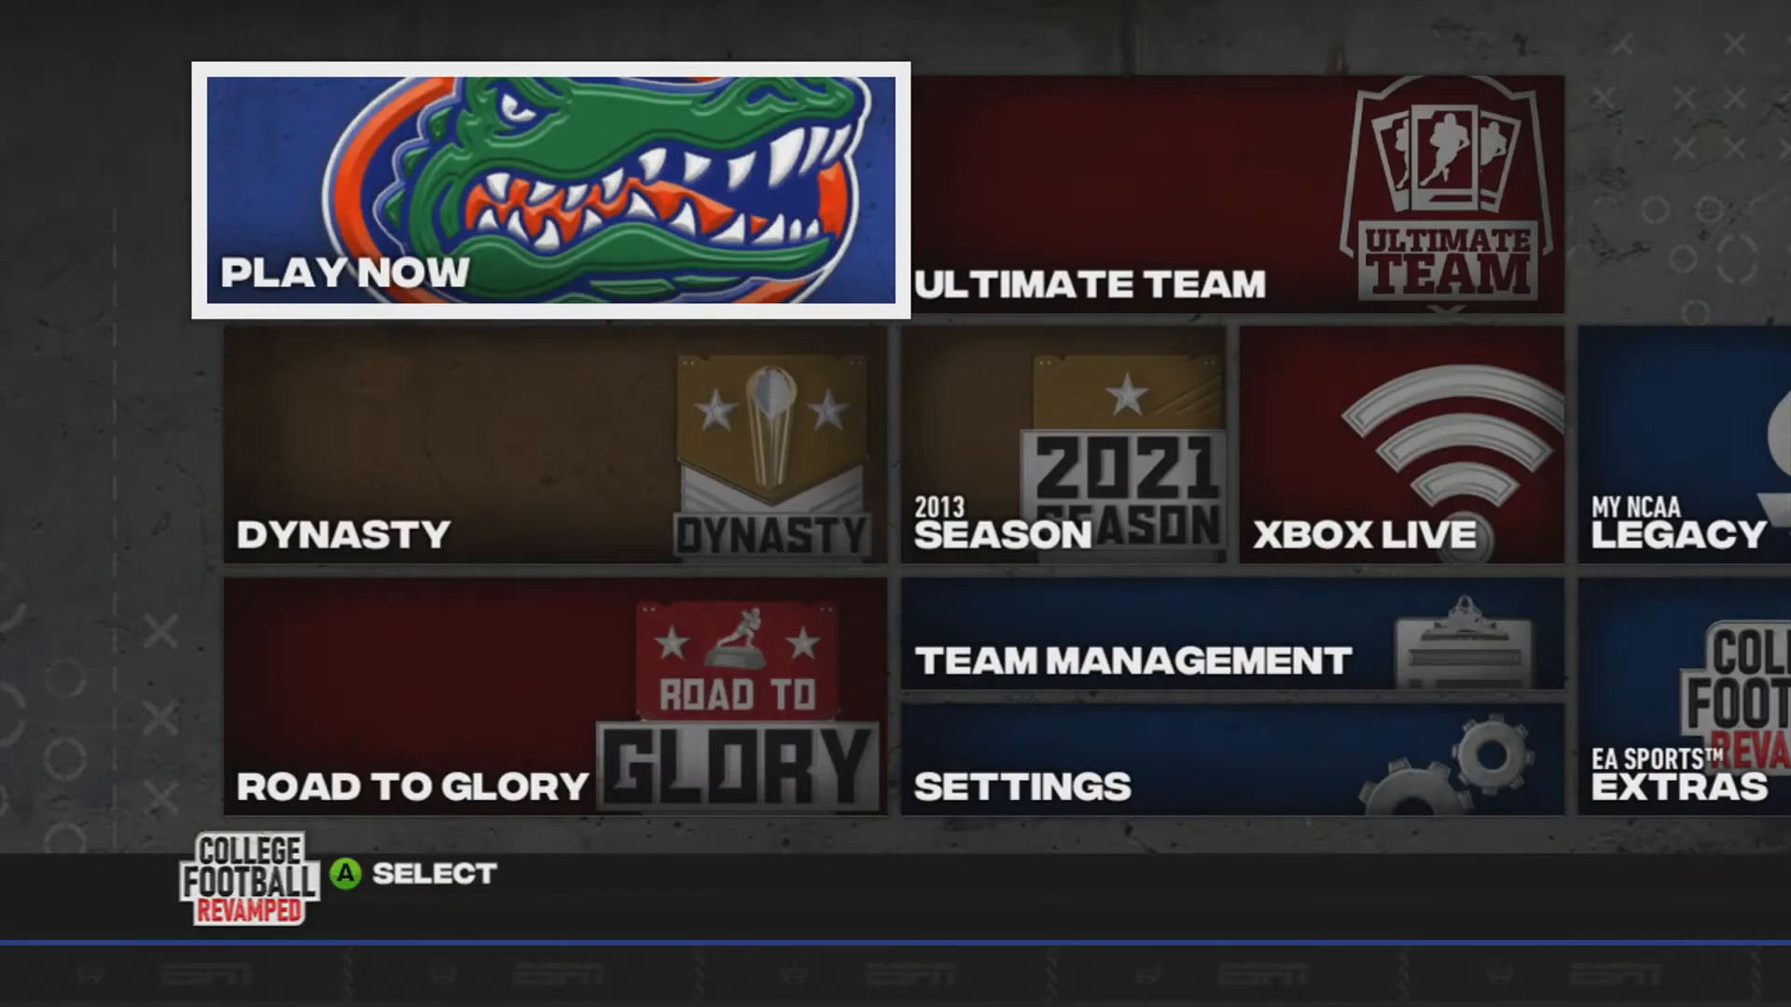
key("Return")
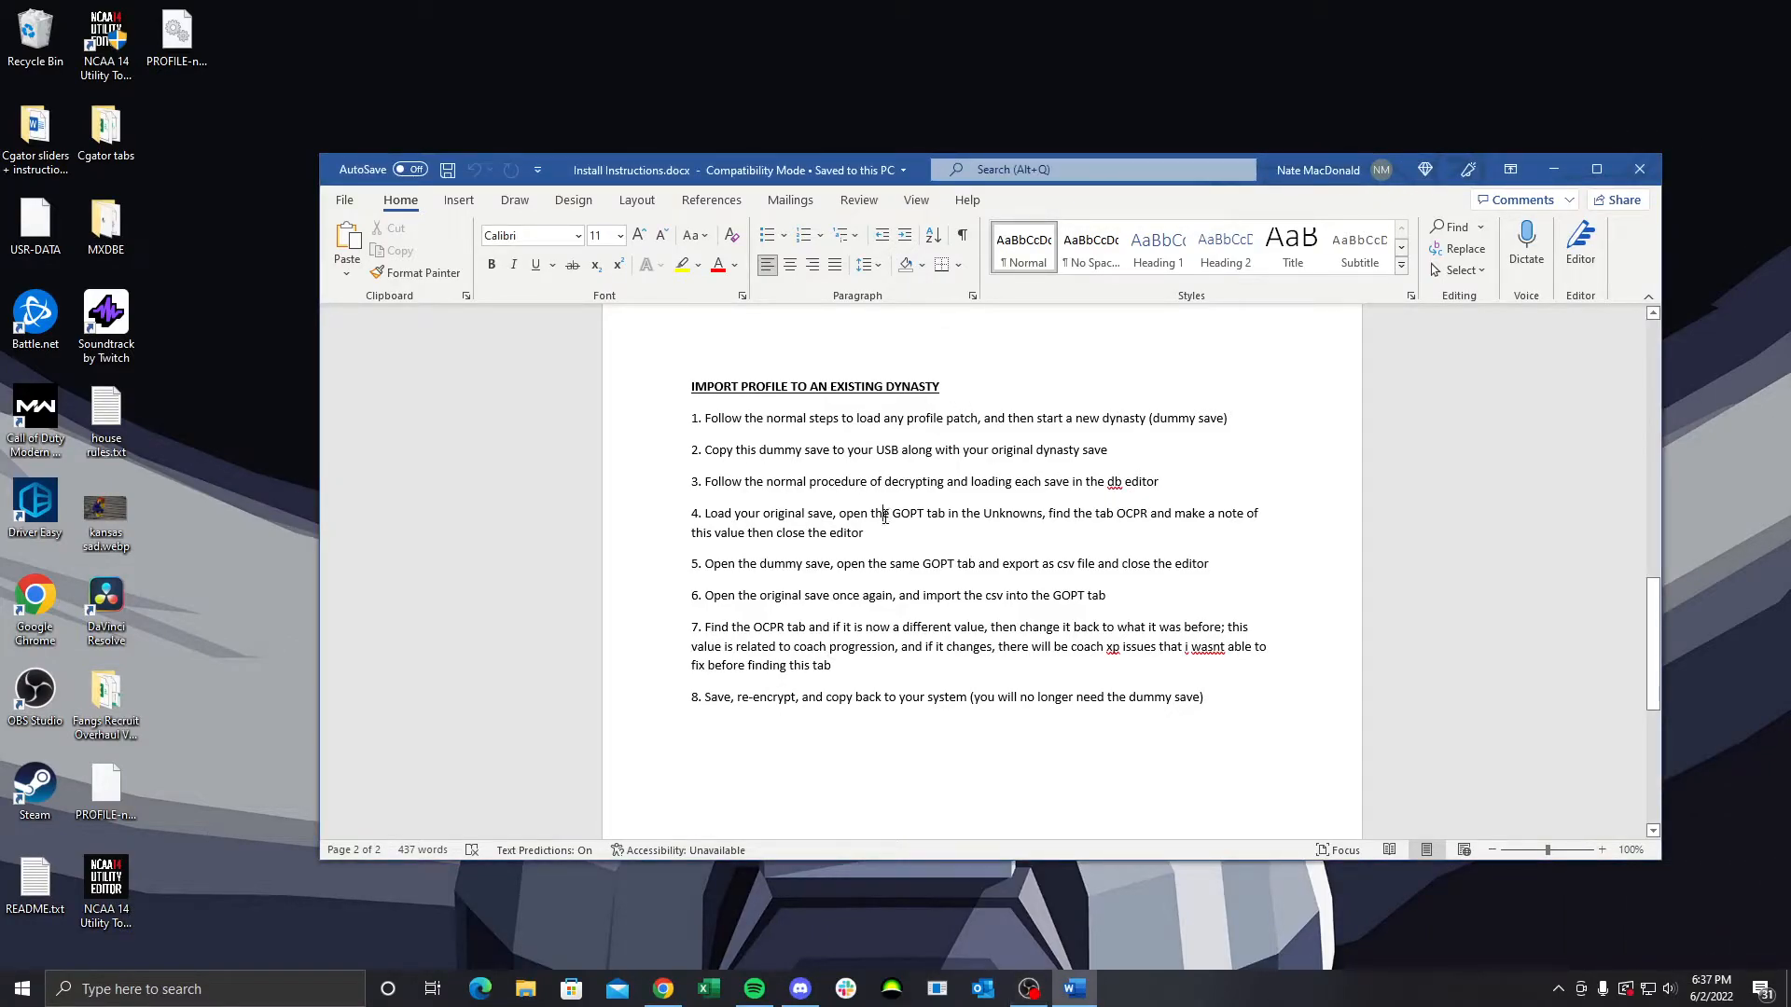
Move the install instructions out of the way, then switch to Horizon and list the flash drive's NCAA Football 14 saves
left_click_drag(928, 171, 905, 161)
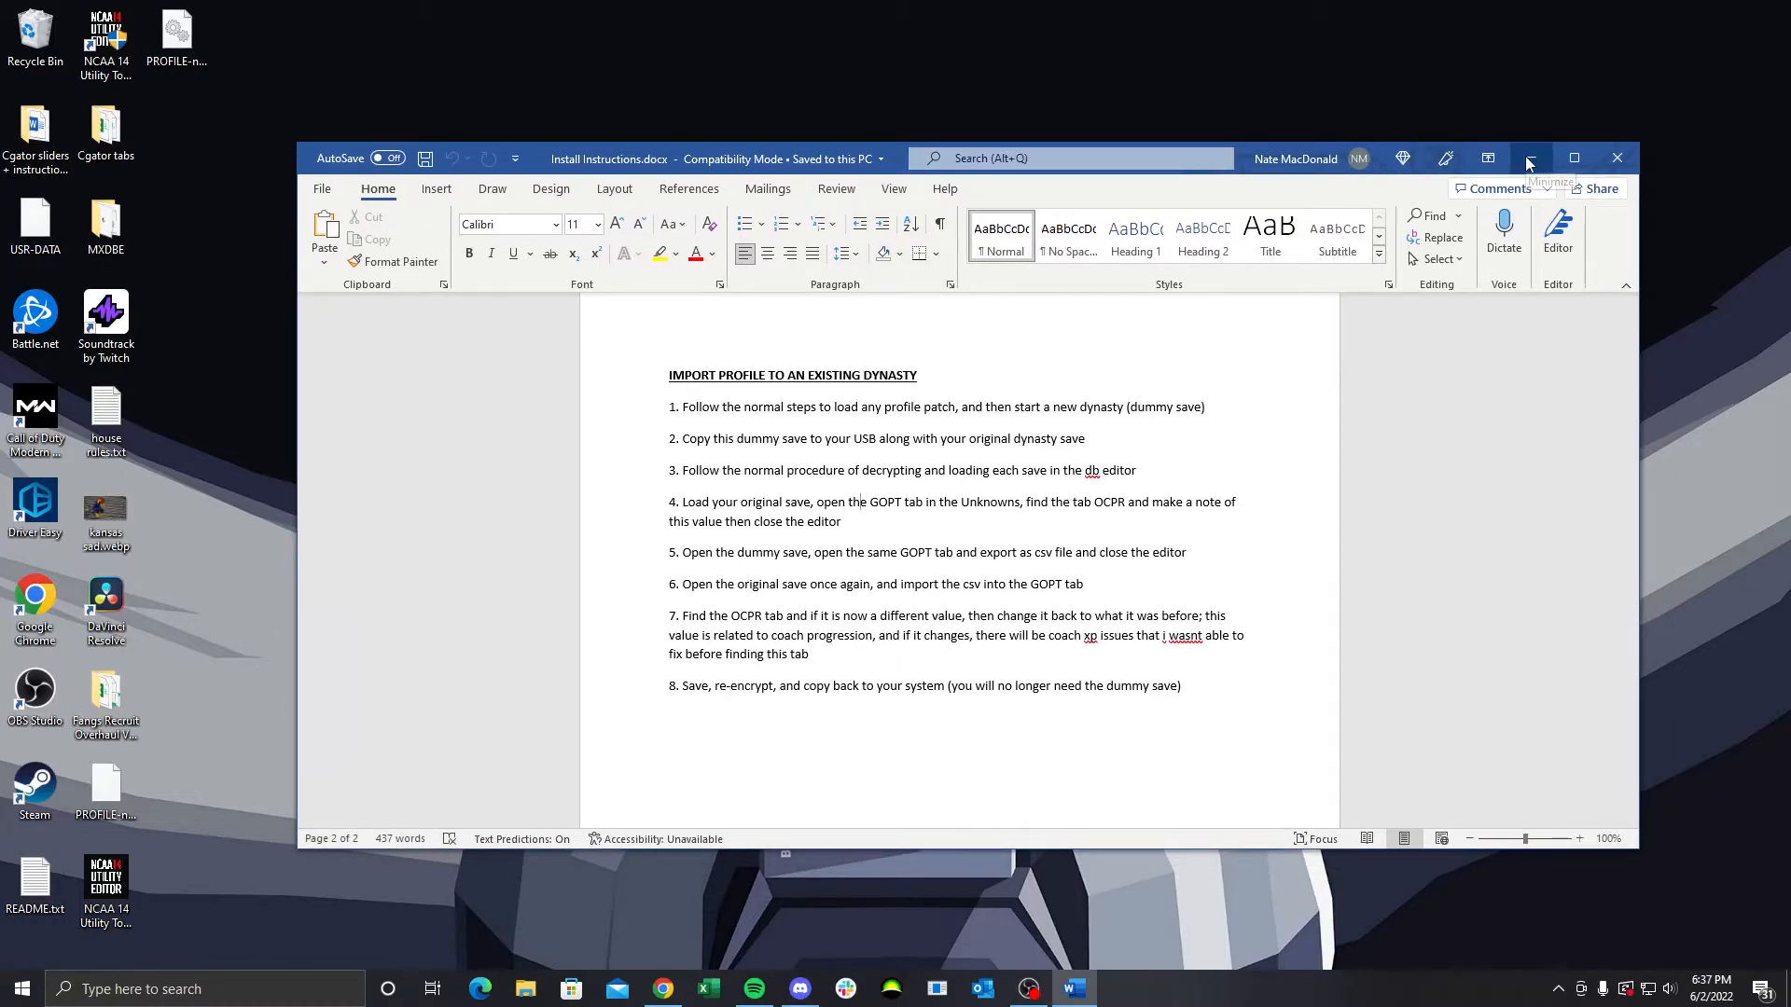
left_click_drag(1311, 150, 1790, 174)
left_click(893, 990)
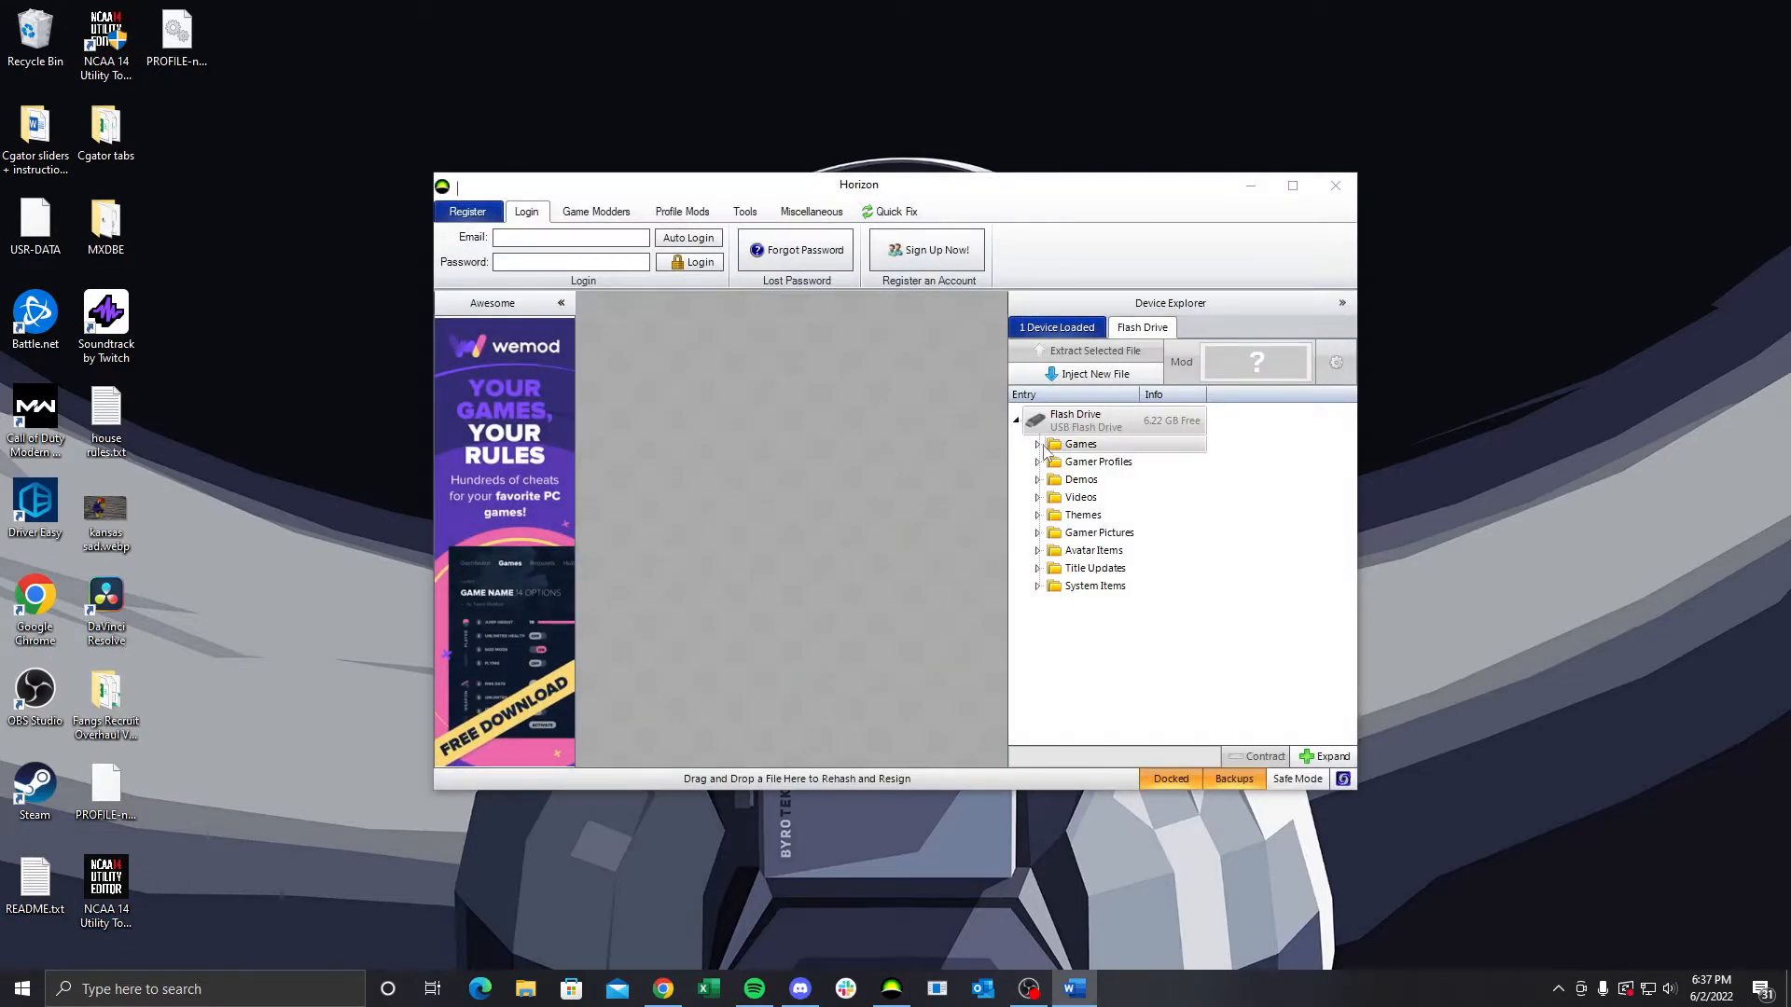
left_click(1057, 462)
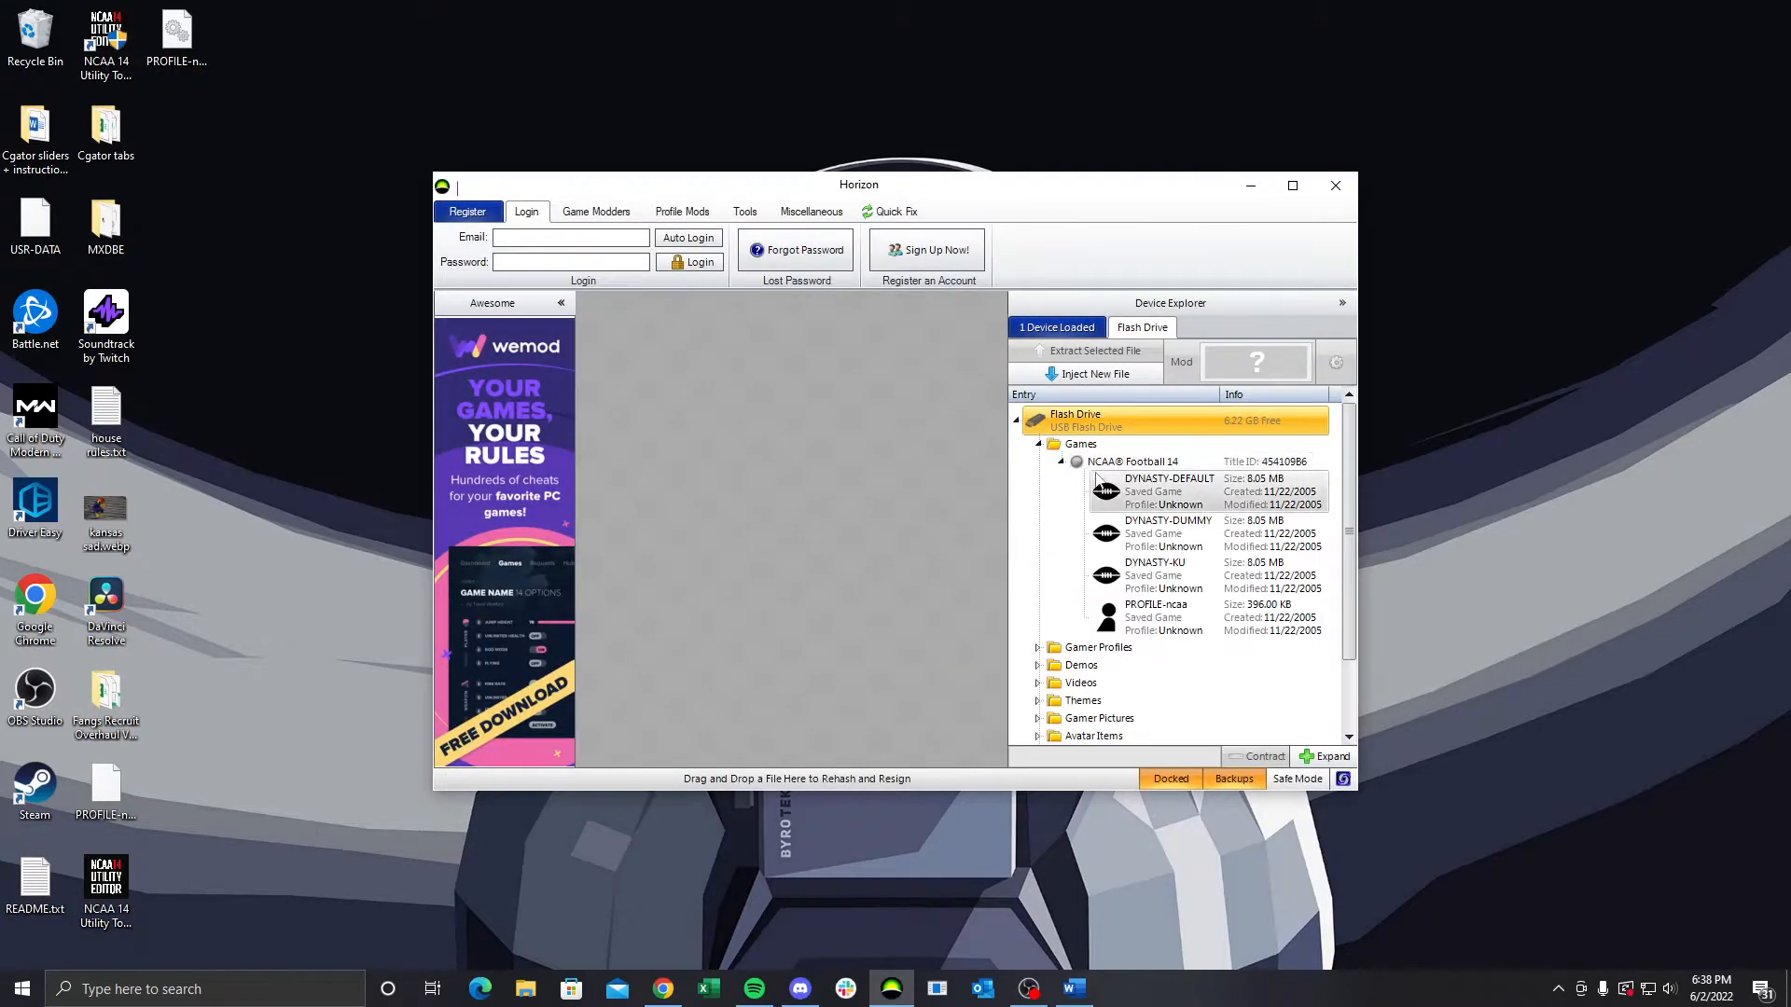
Open the DYNASTY-DUMMY package, extract its DYNASTY-DUMMY file to the Desktop, and close the package
double_click(1190, 531)
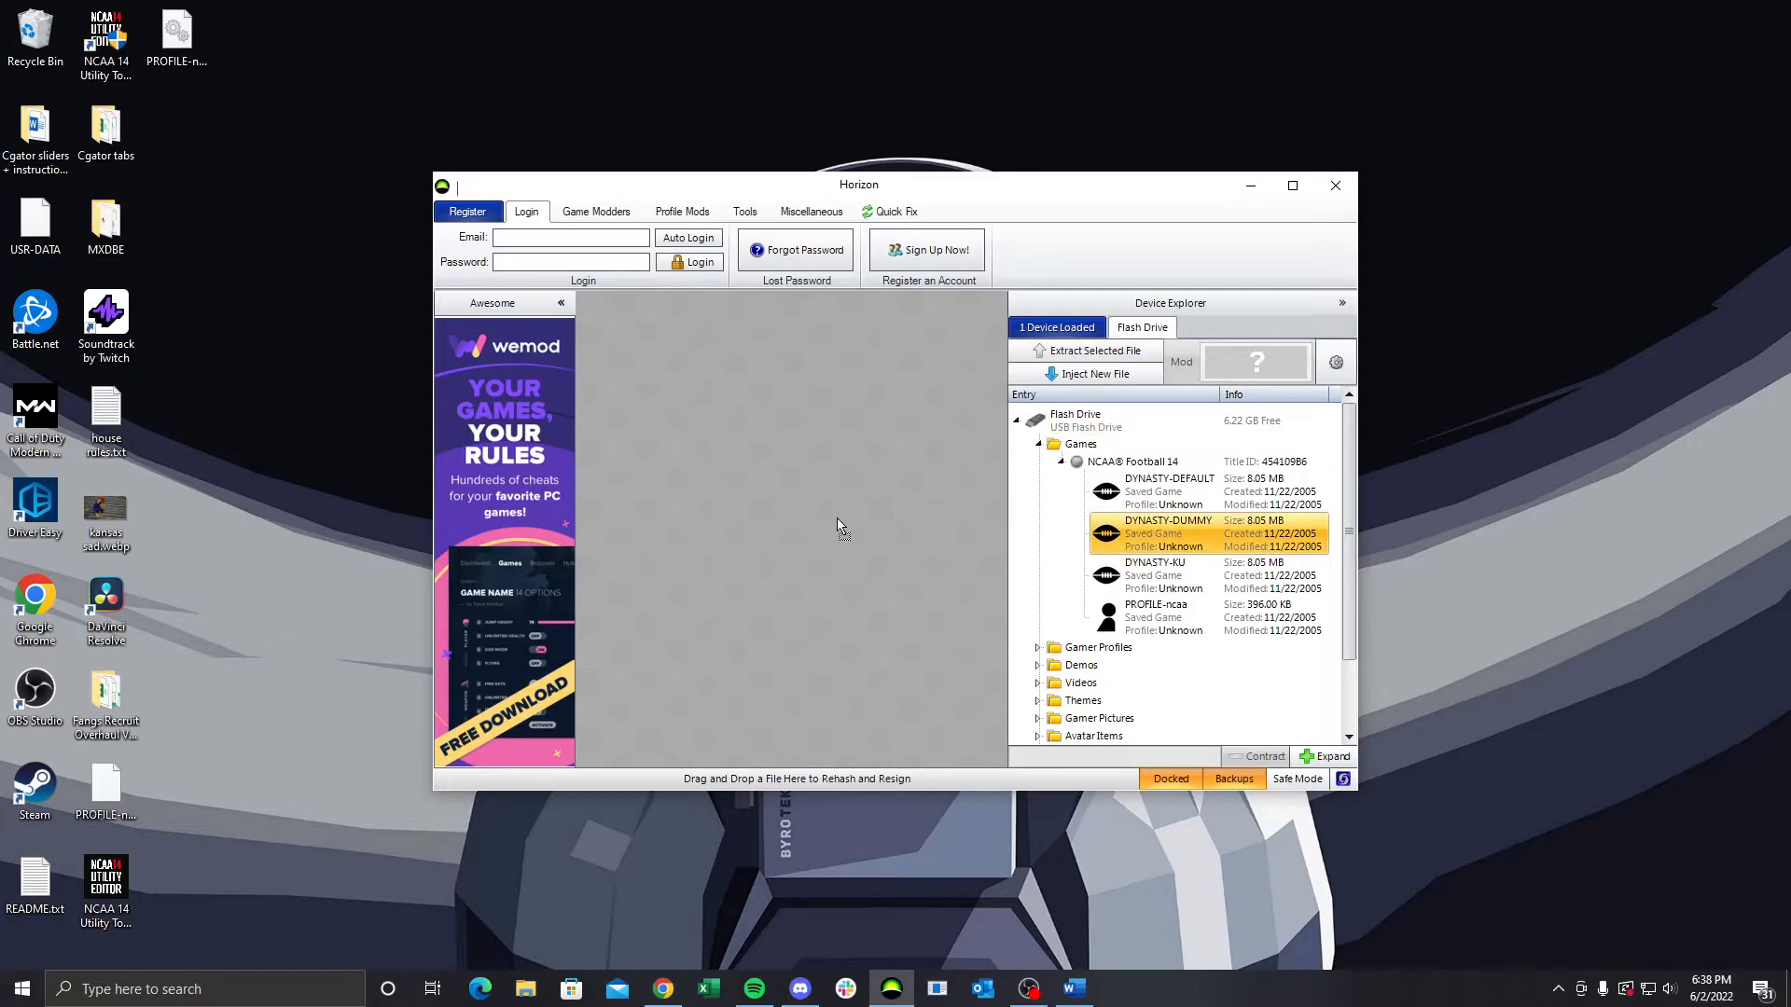
left_click(1046, 452)
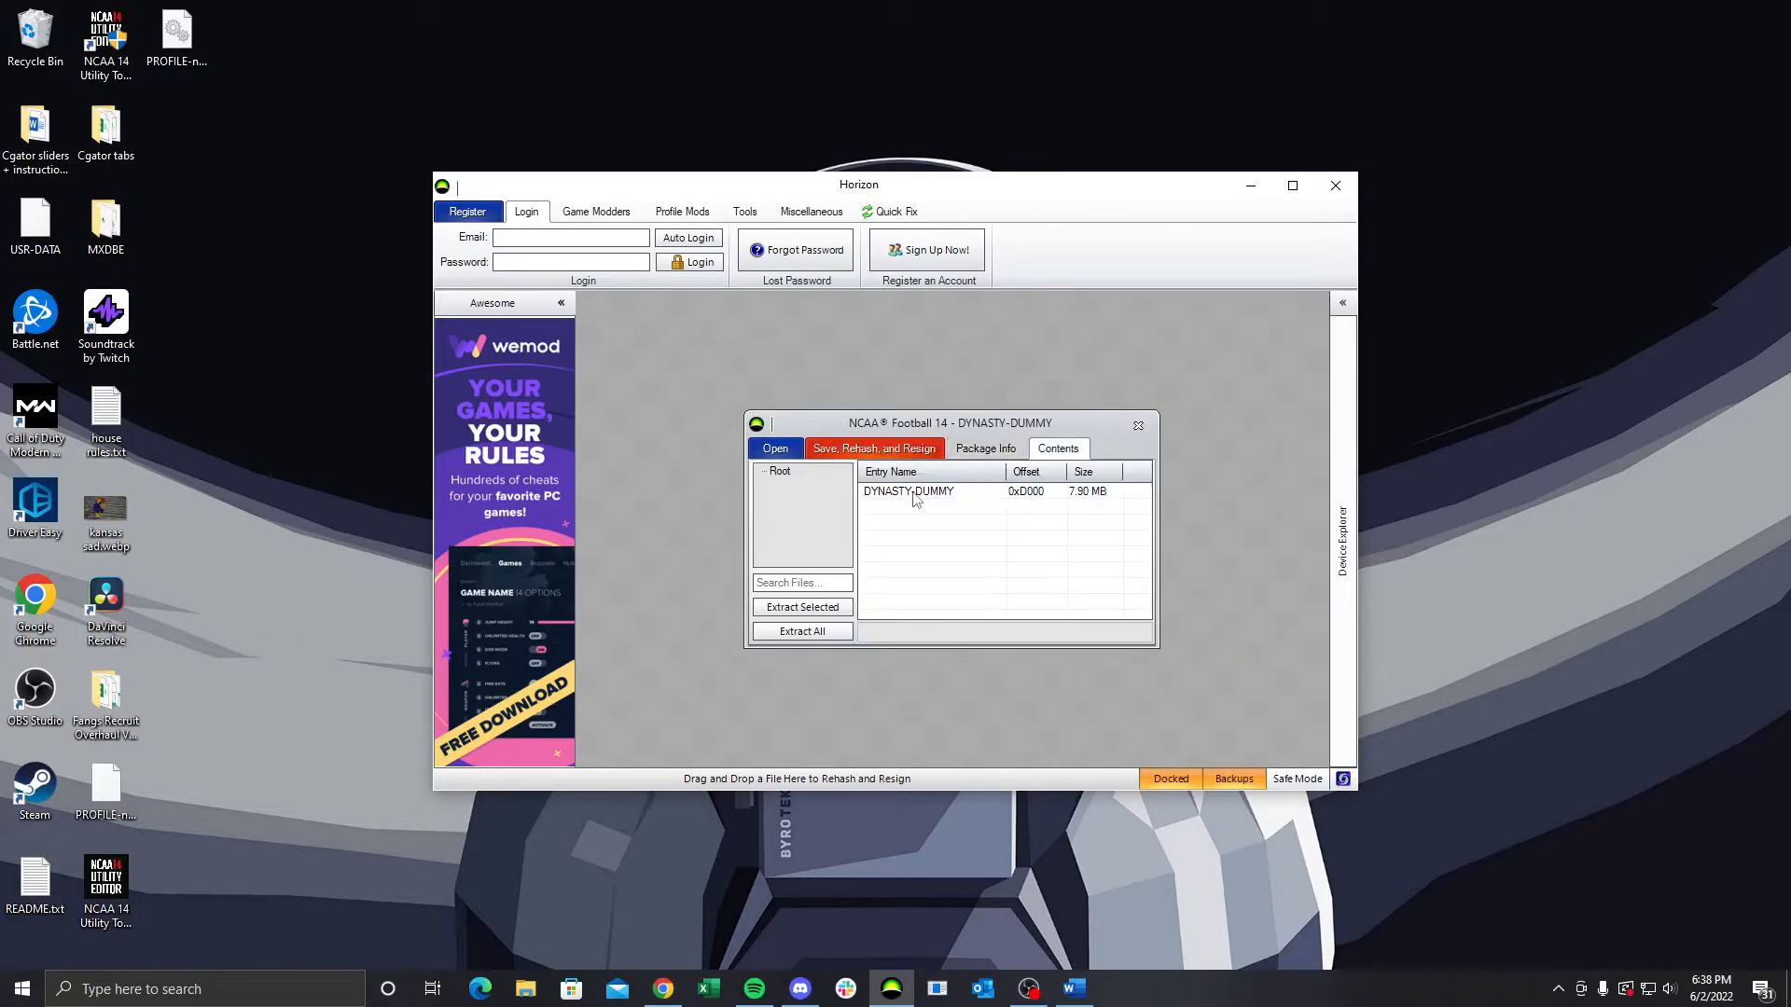
right_click(913, 491)
left_click(956, 533)
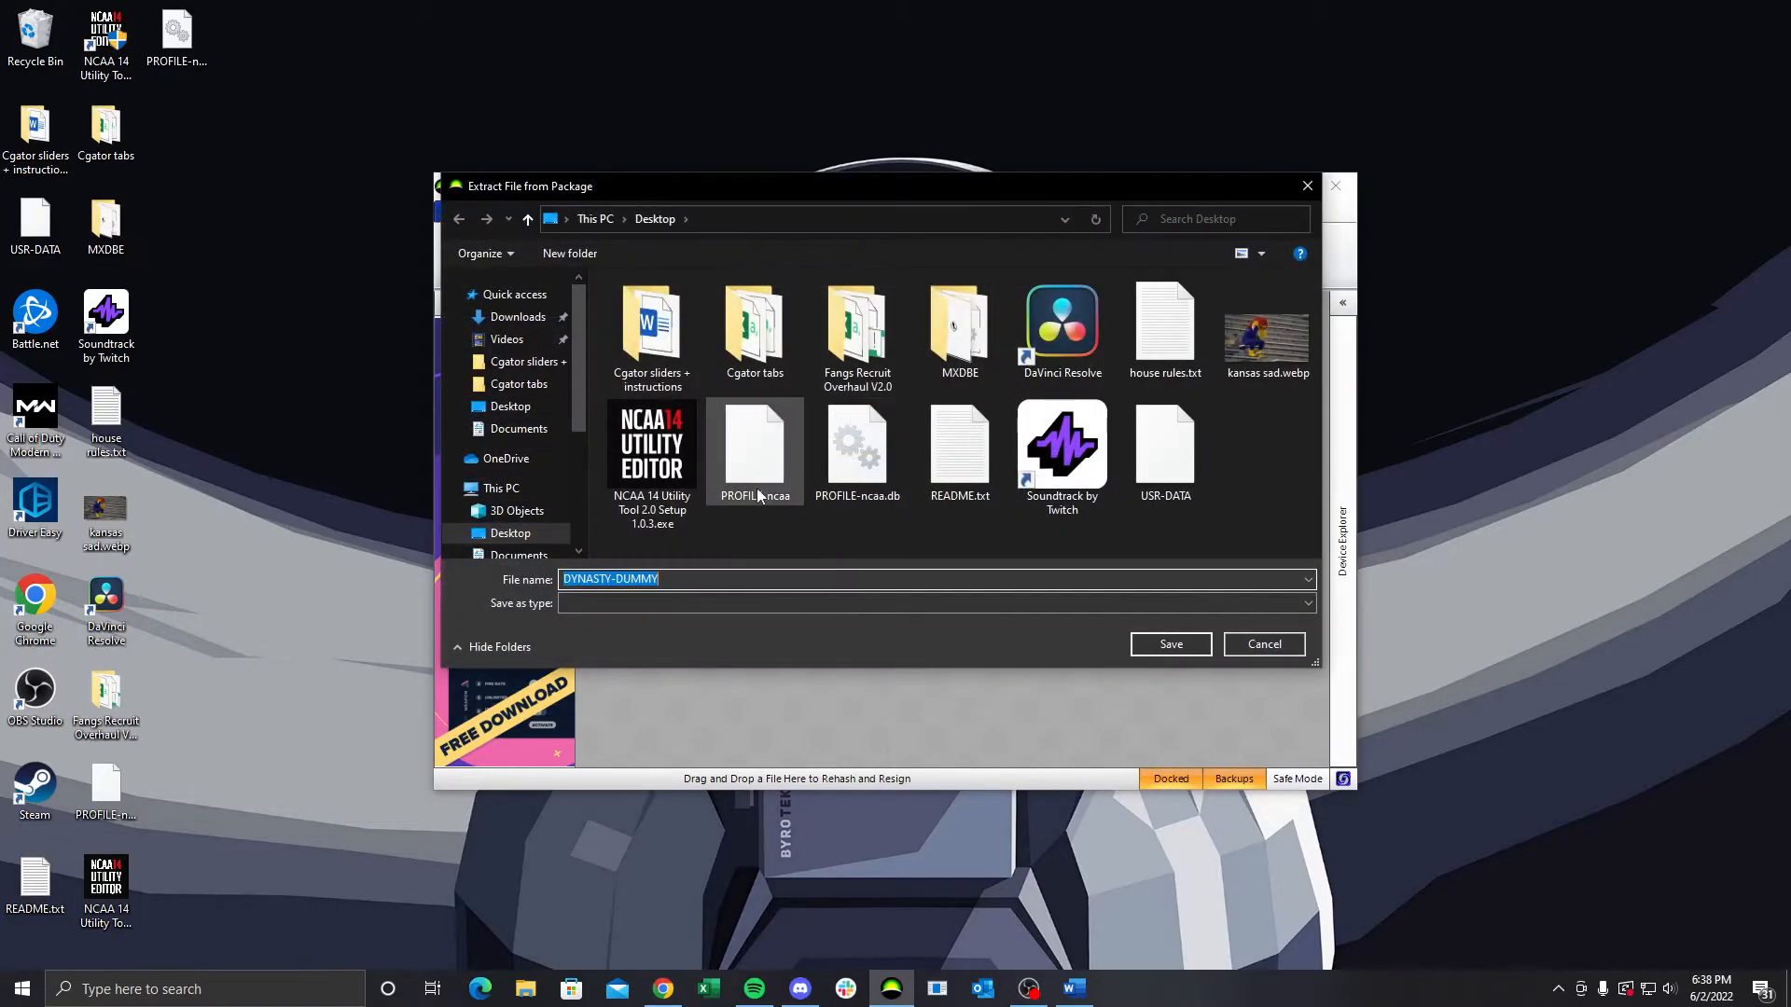
left_click(1168, 647)
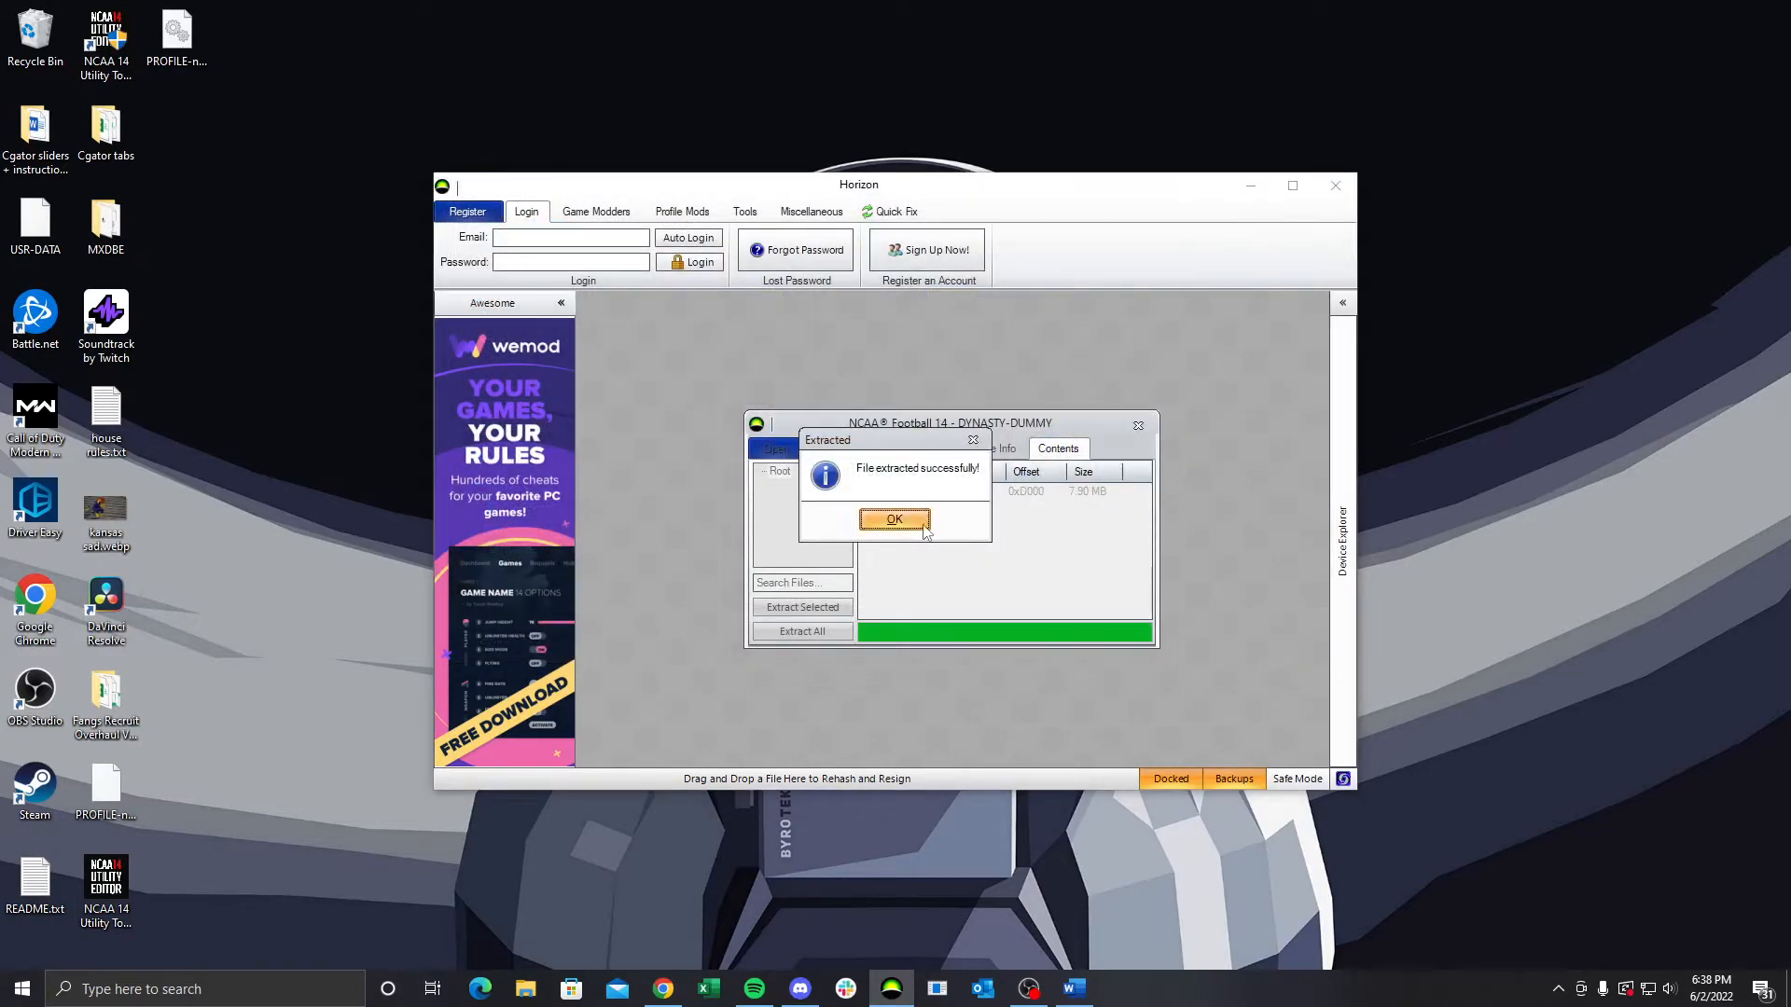
left_click(923, 525)
left_click(1138, 426)
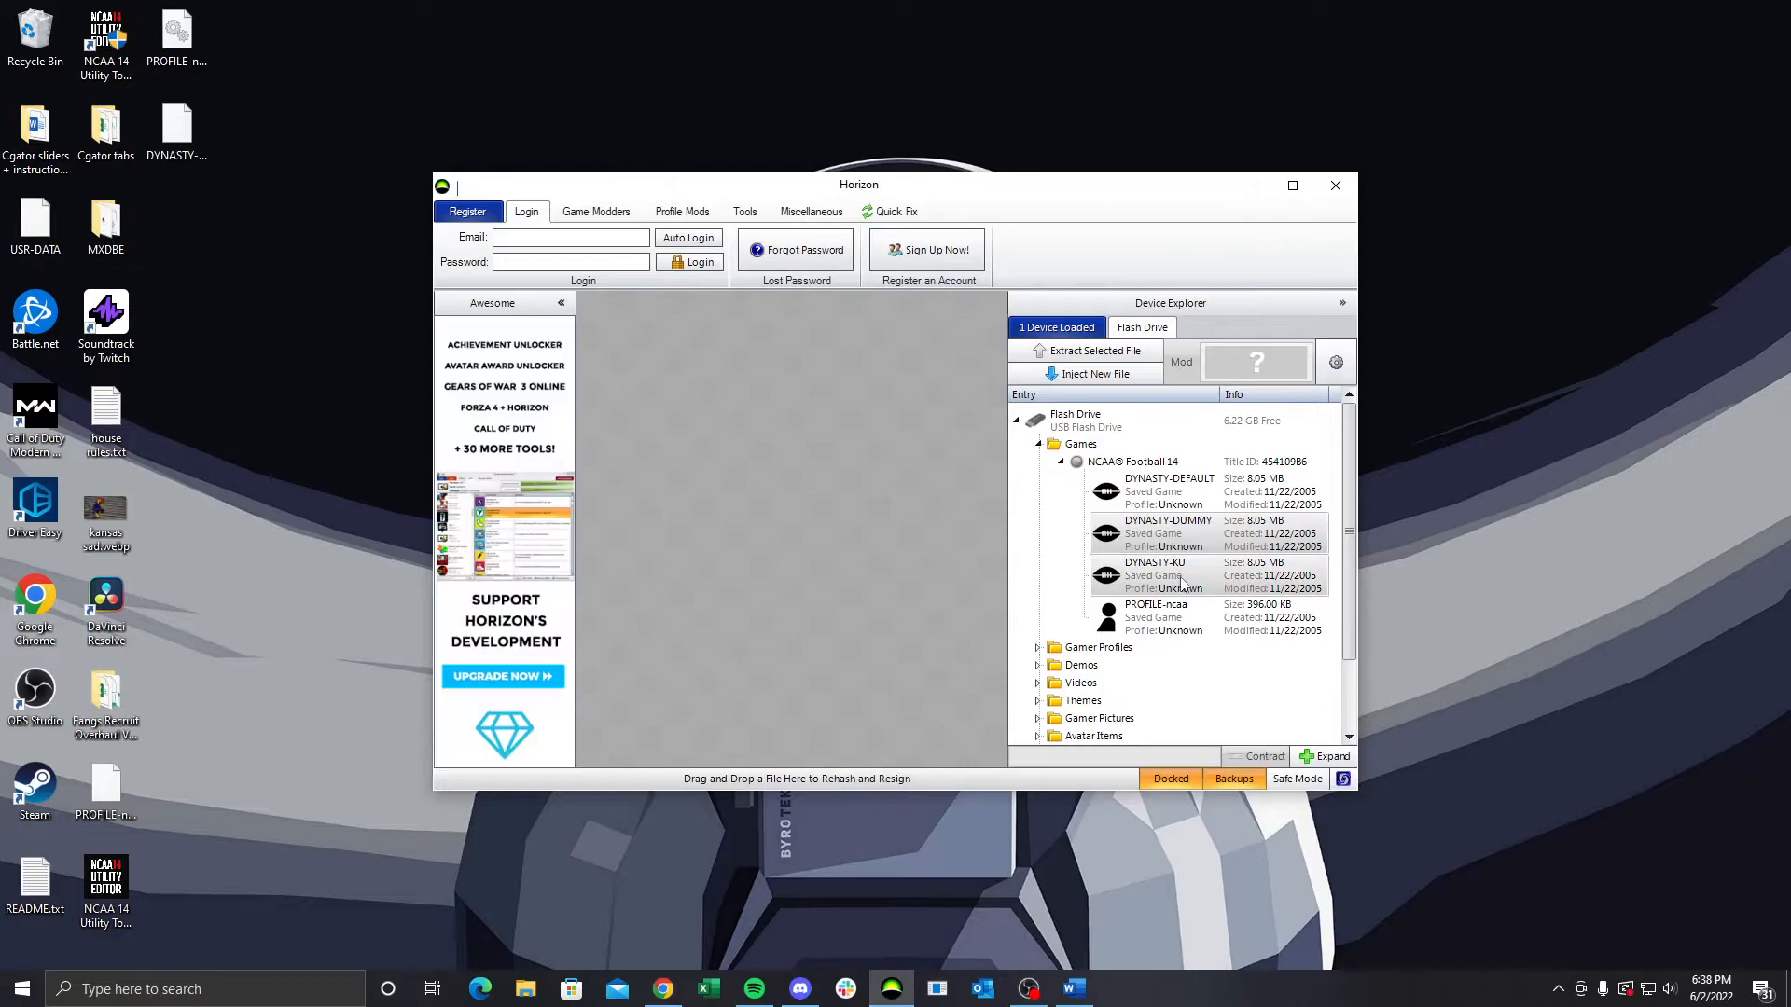
Extract the DYNASTY-KU file from its flash drive package to the Desktop and close Horizon
left_click_drag(1182, 583, 1034, 582)
left_click_drag(849, 570, 848, 572)
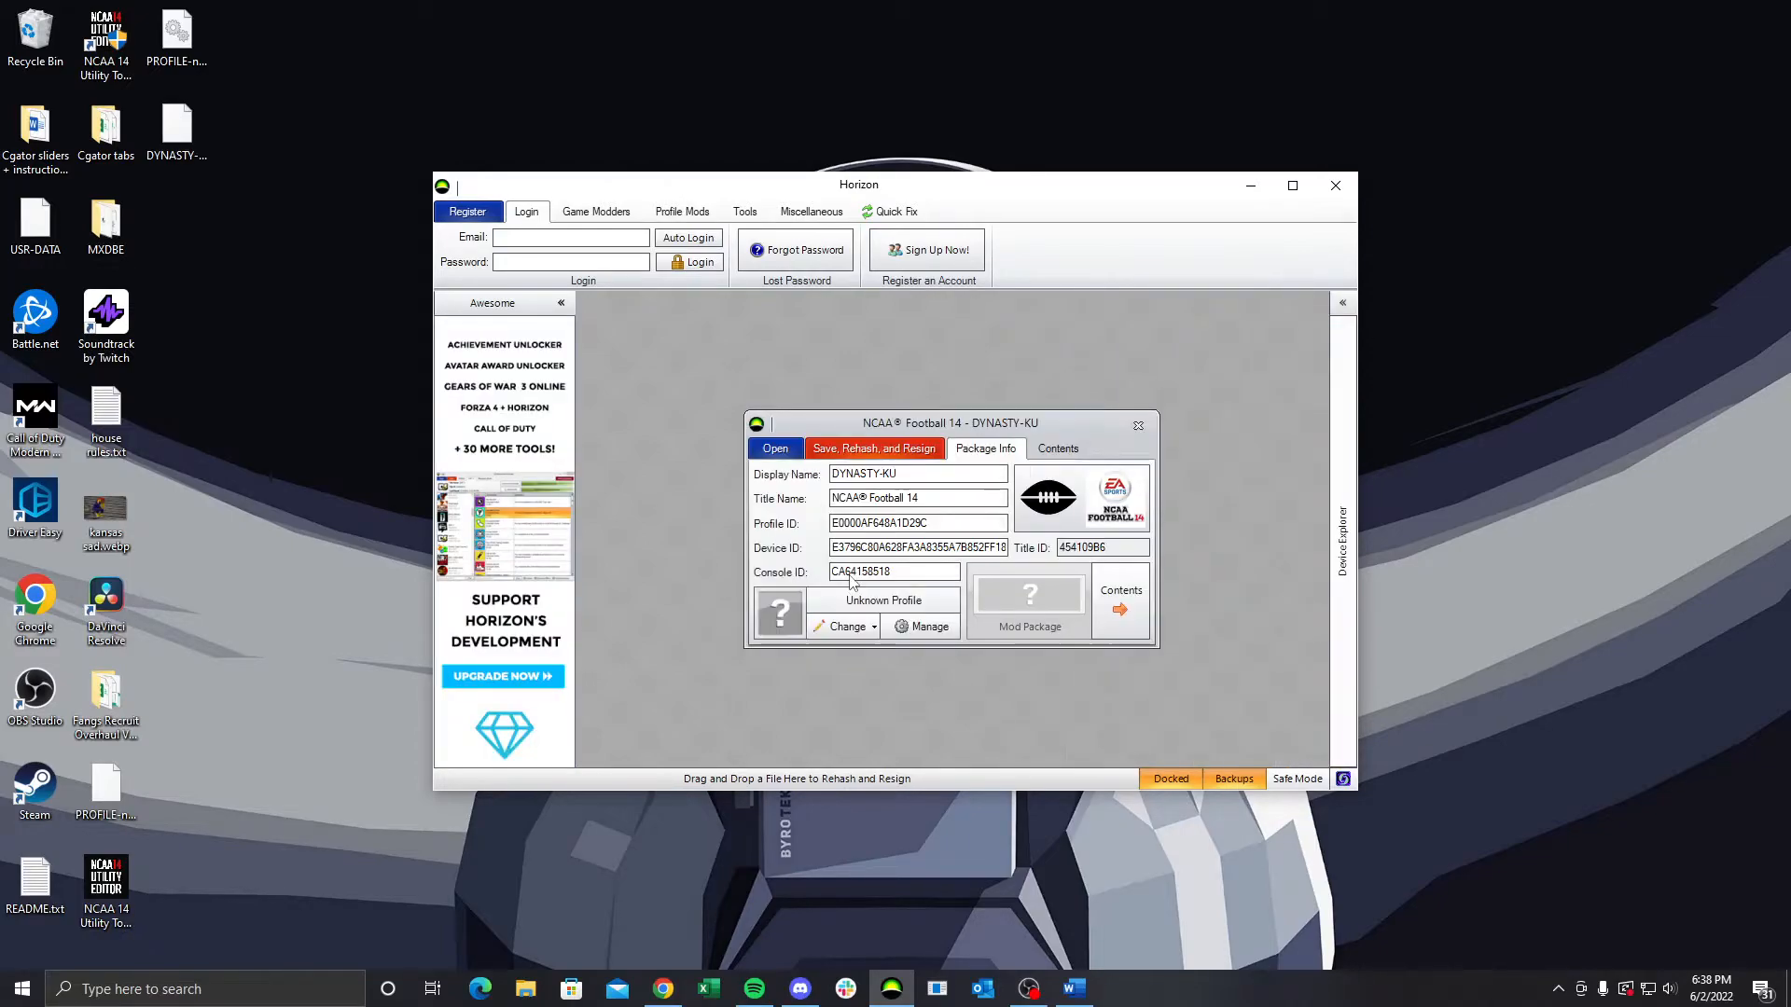
left_click(1046, 452)
right_click(939, 494)
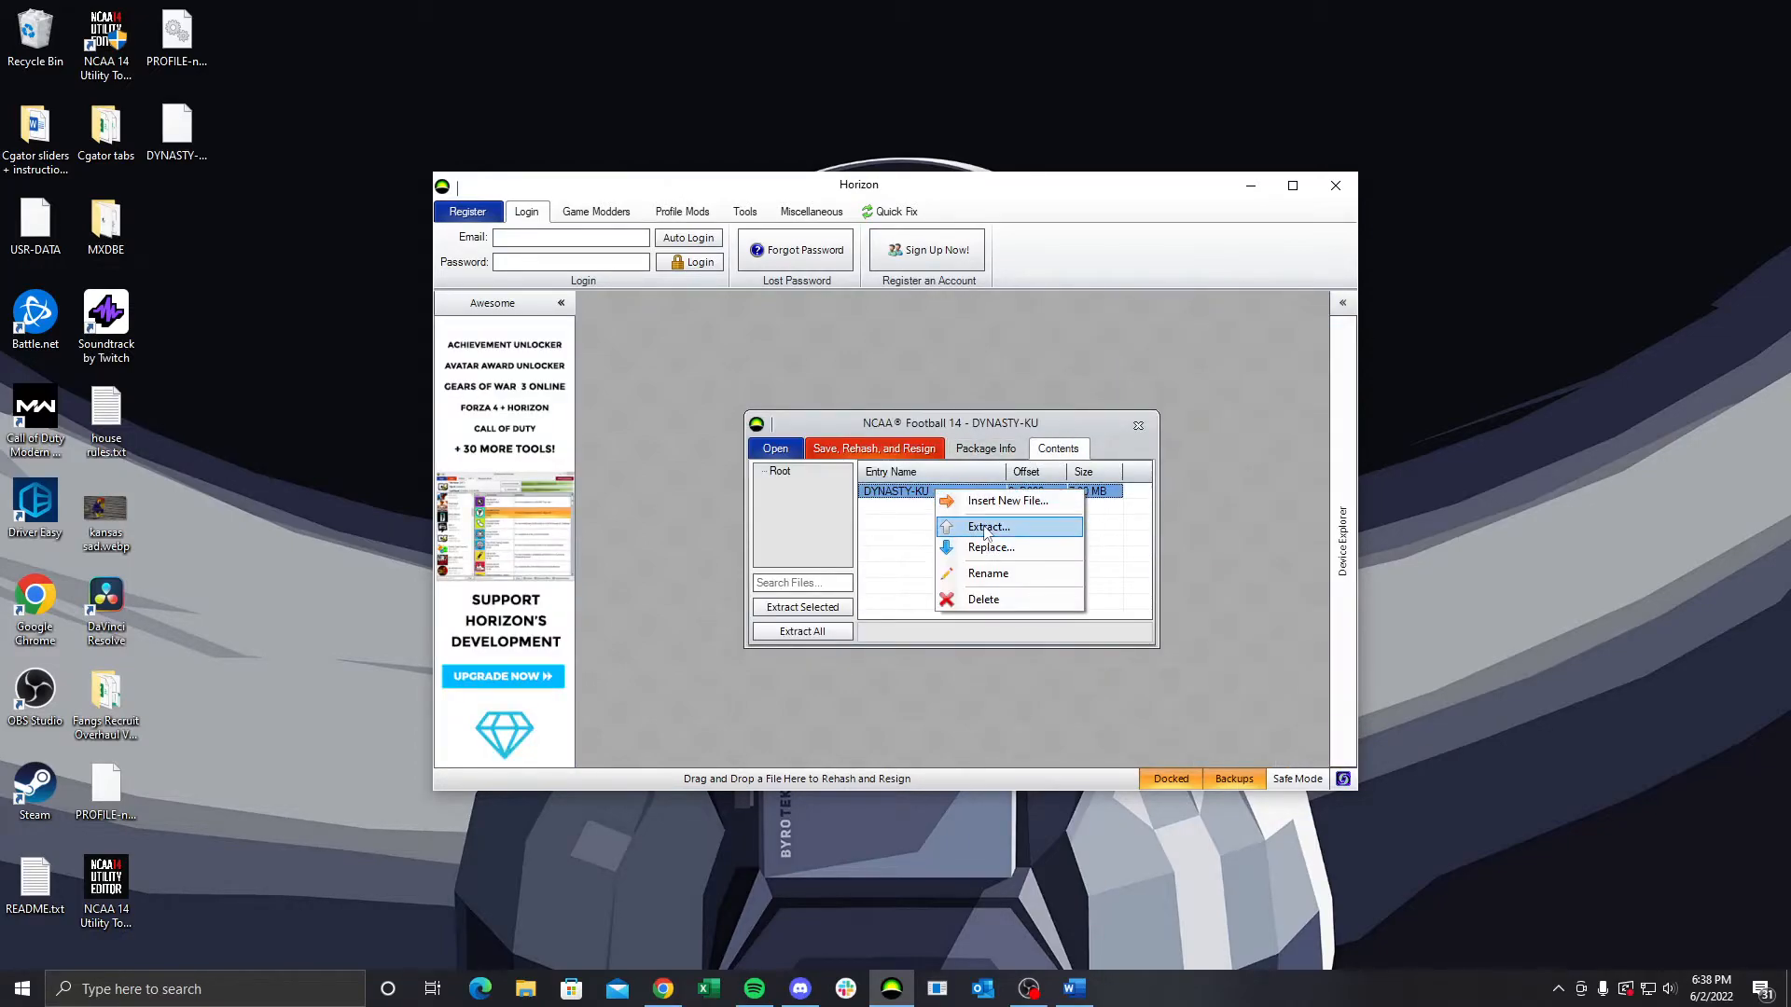
left_click(975, 526)
left_click(1170, 641)
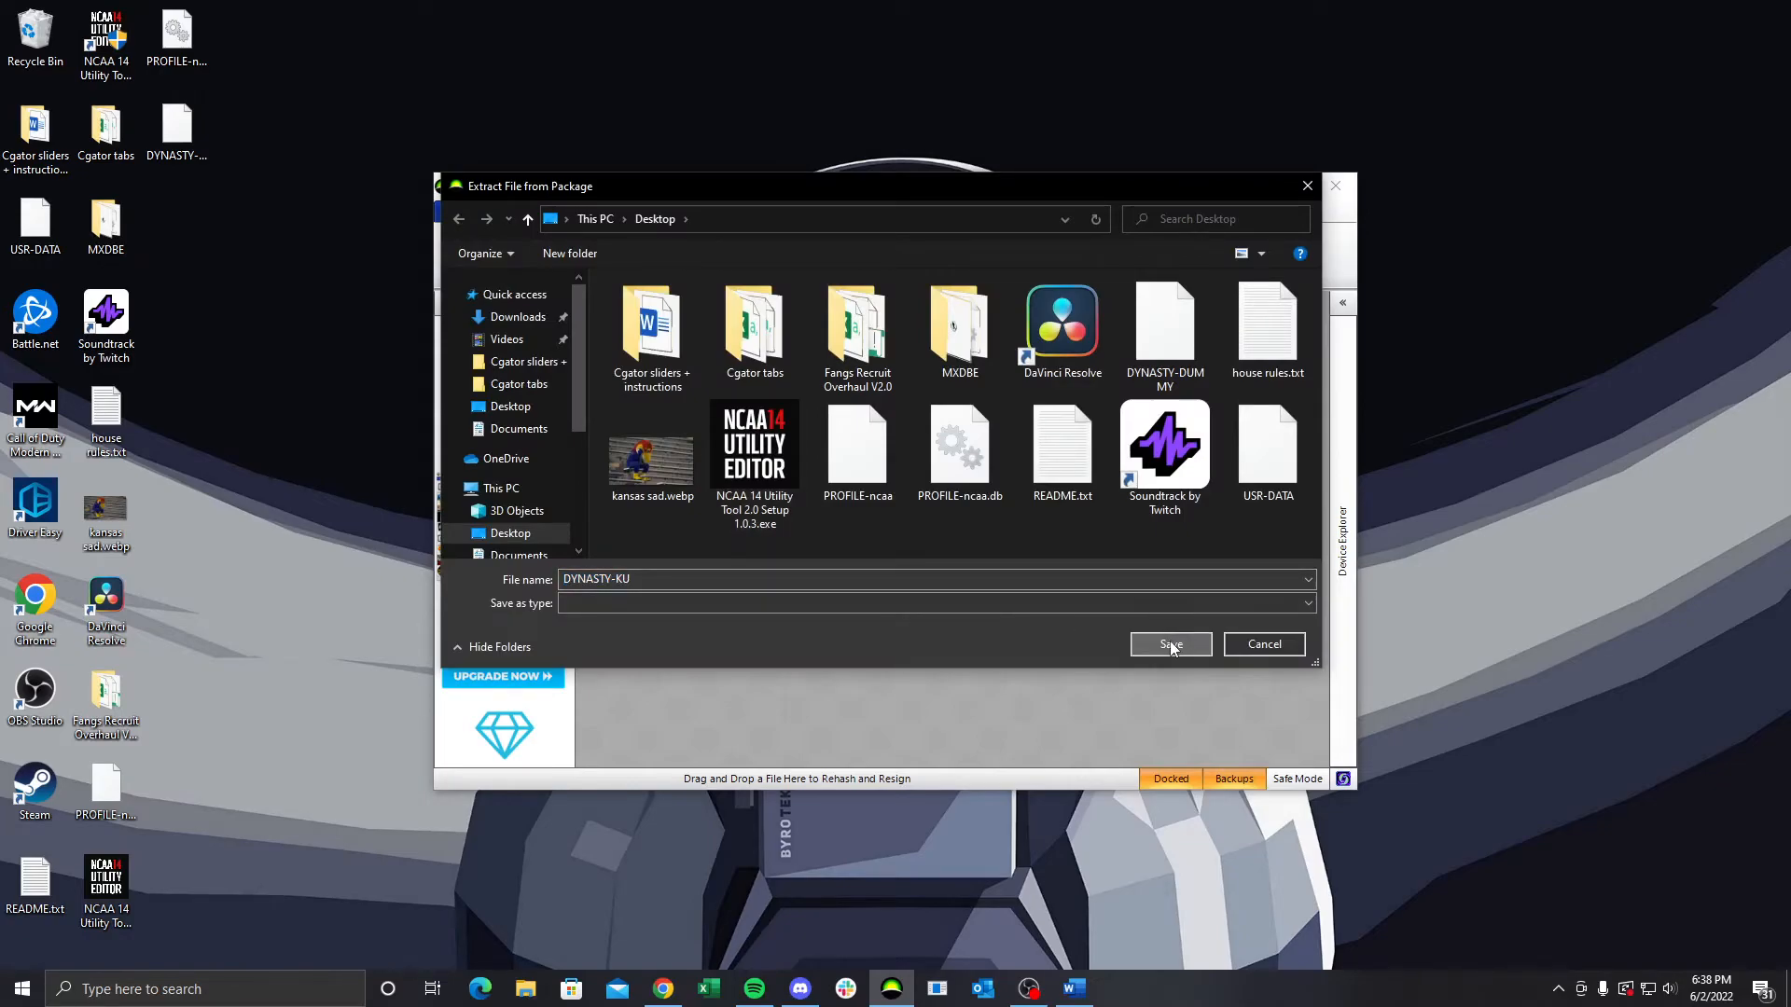
left_click(896, 520)
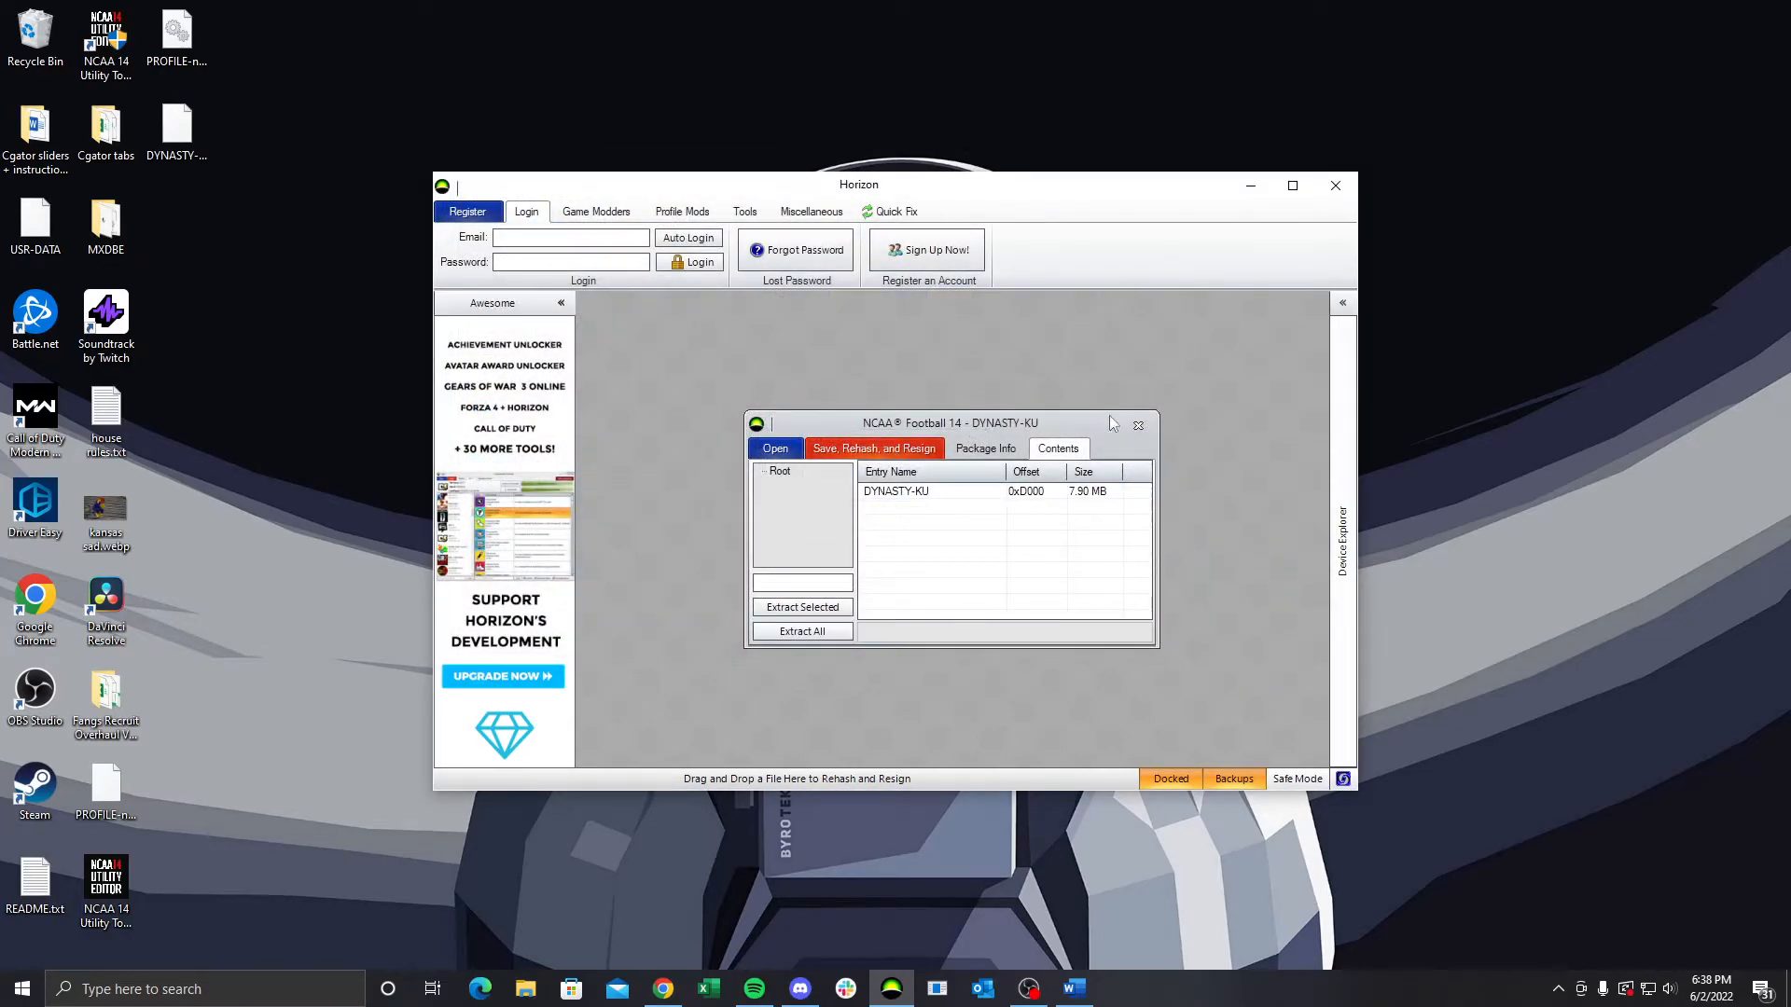
left_click(1138, 425)
left_click(1336, 184)
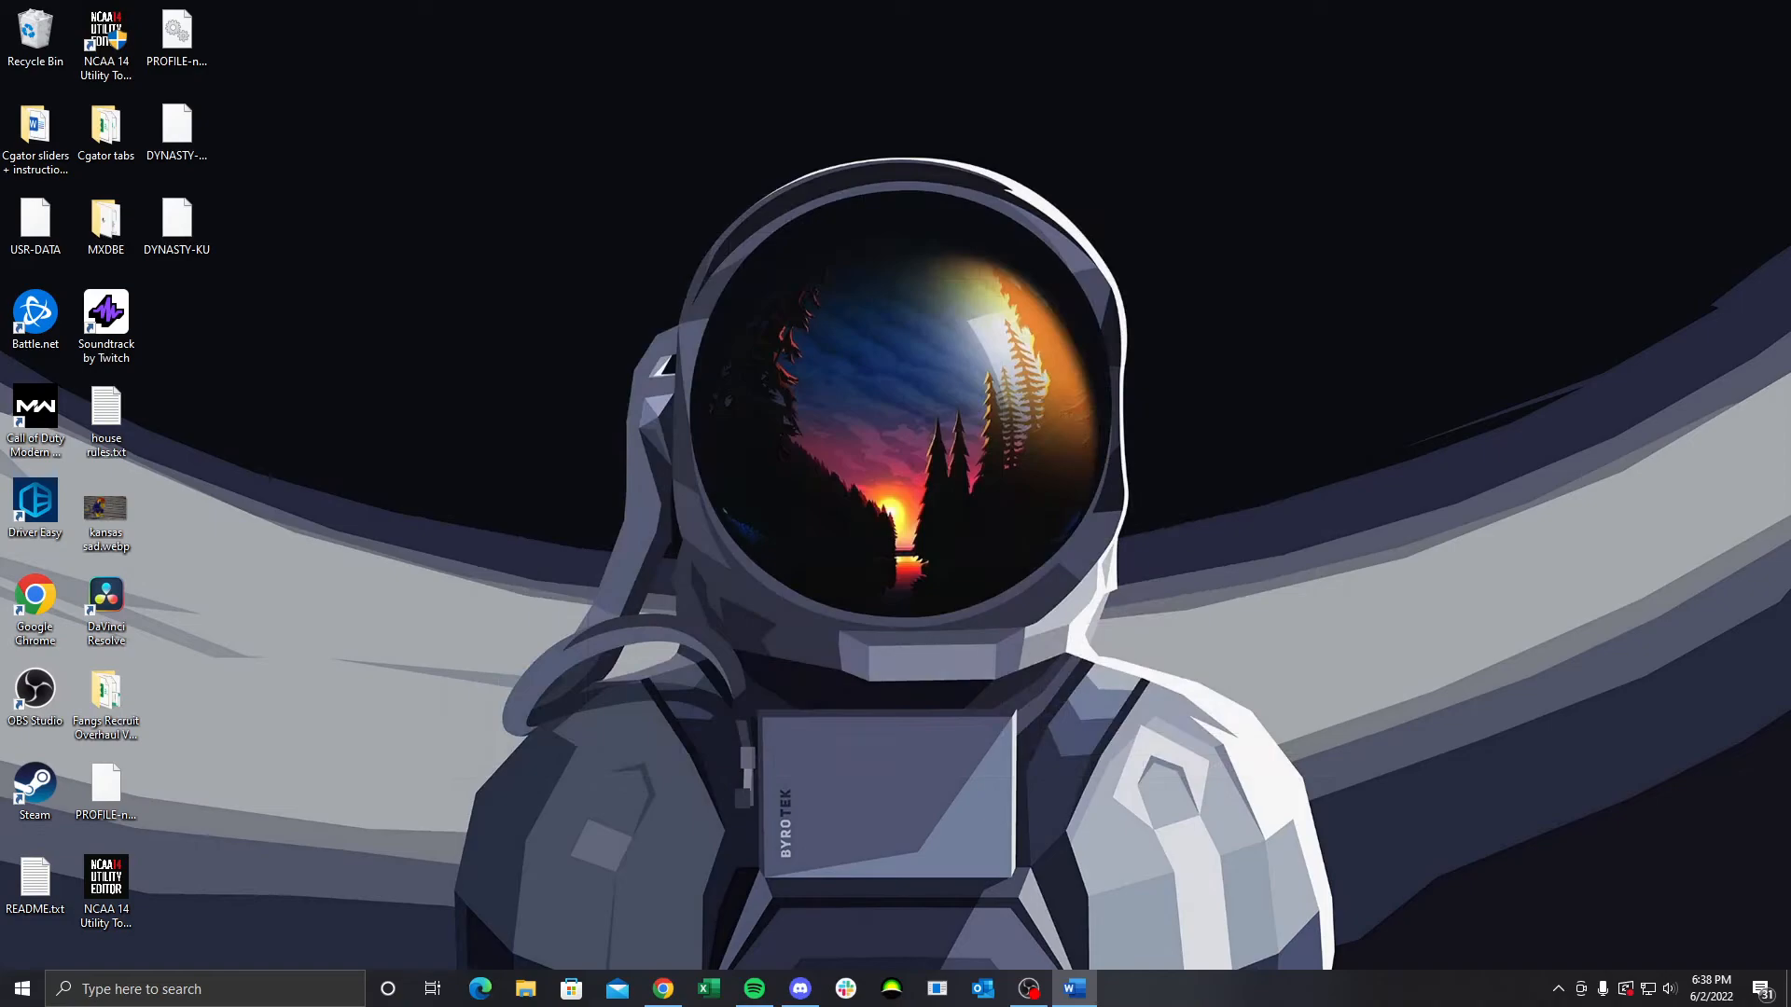
Bring the install instructions document back into view and place it clear of the desktop icons
left_click_drag(1790, 185, 690, 124)
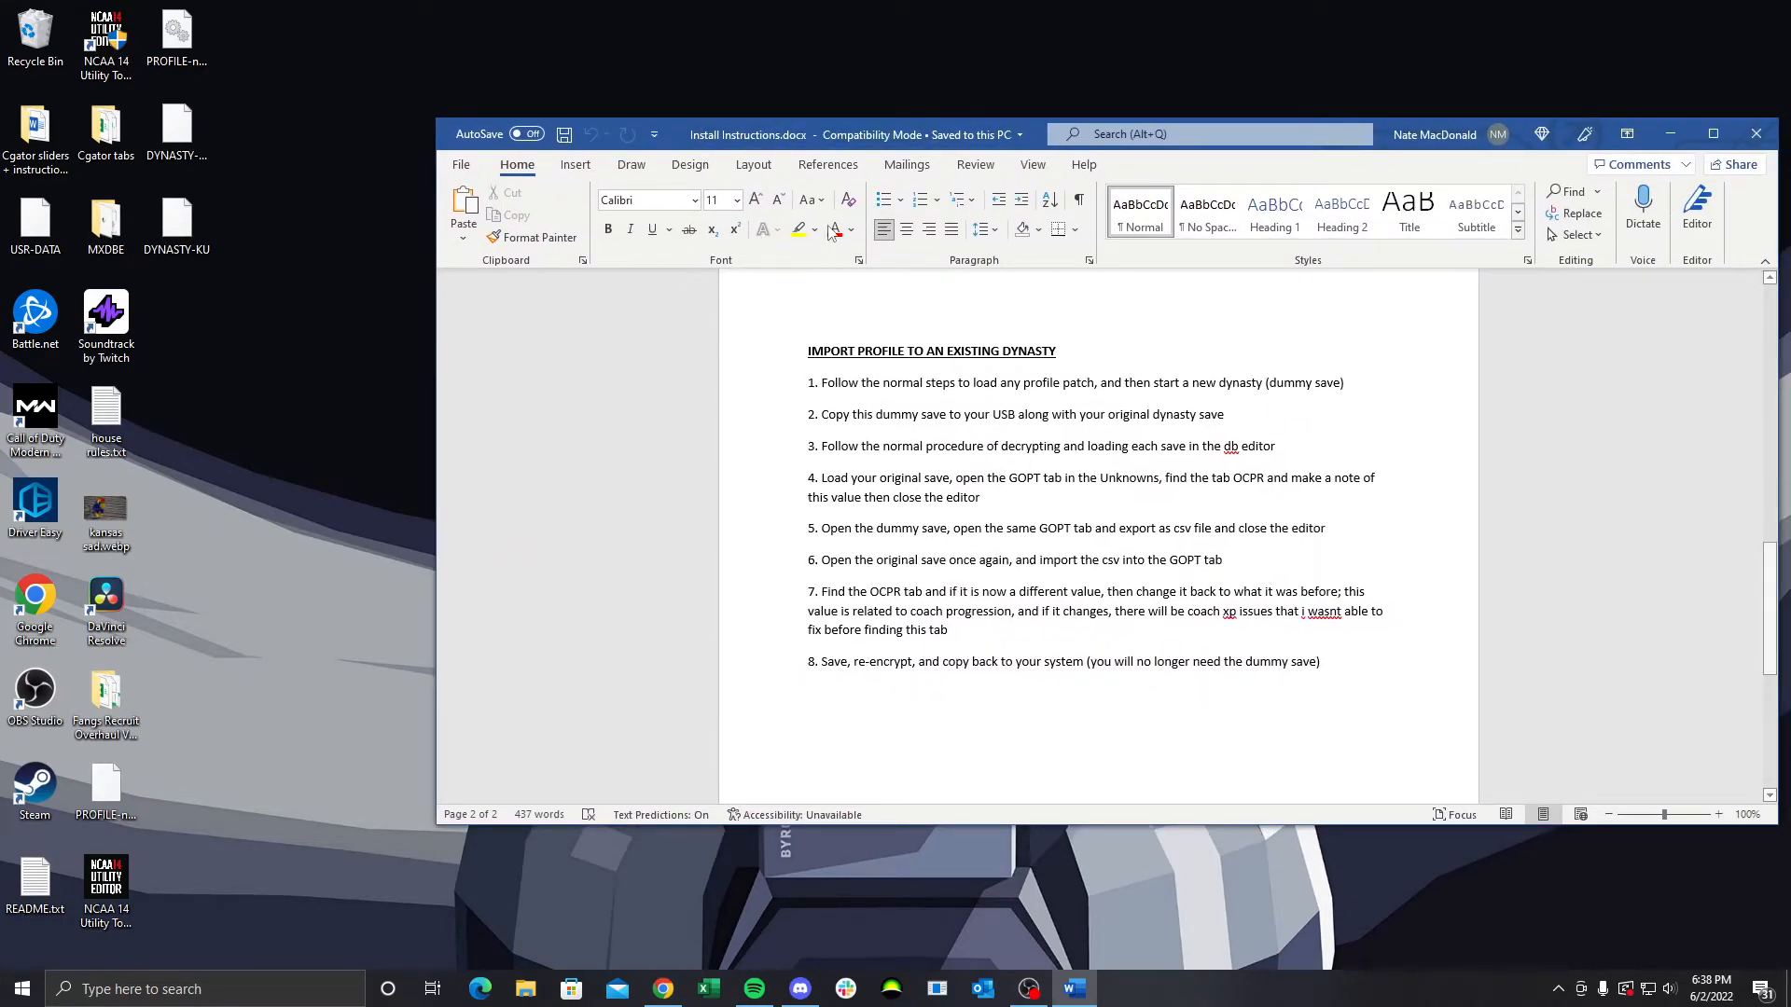
left_click_drag(804, 119, 972, 221)
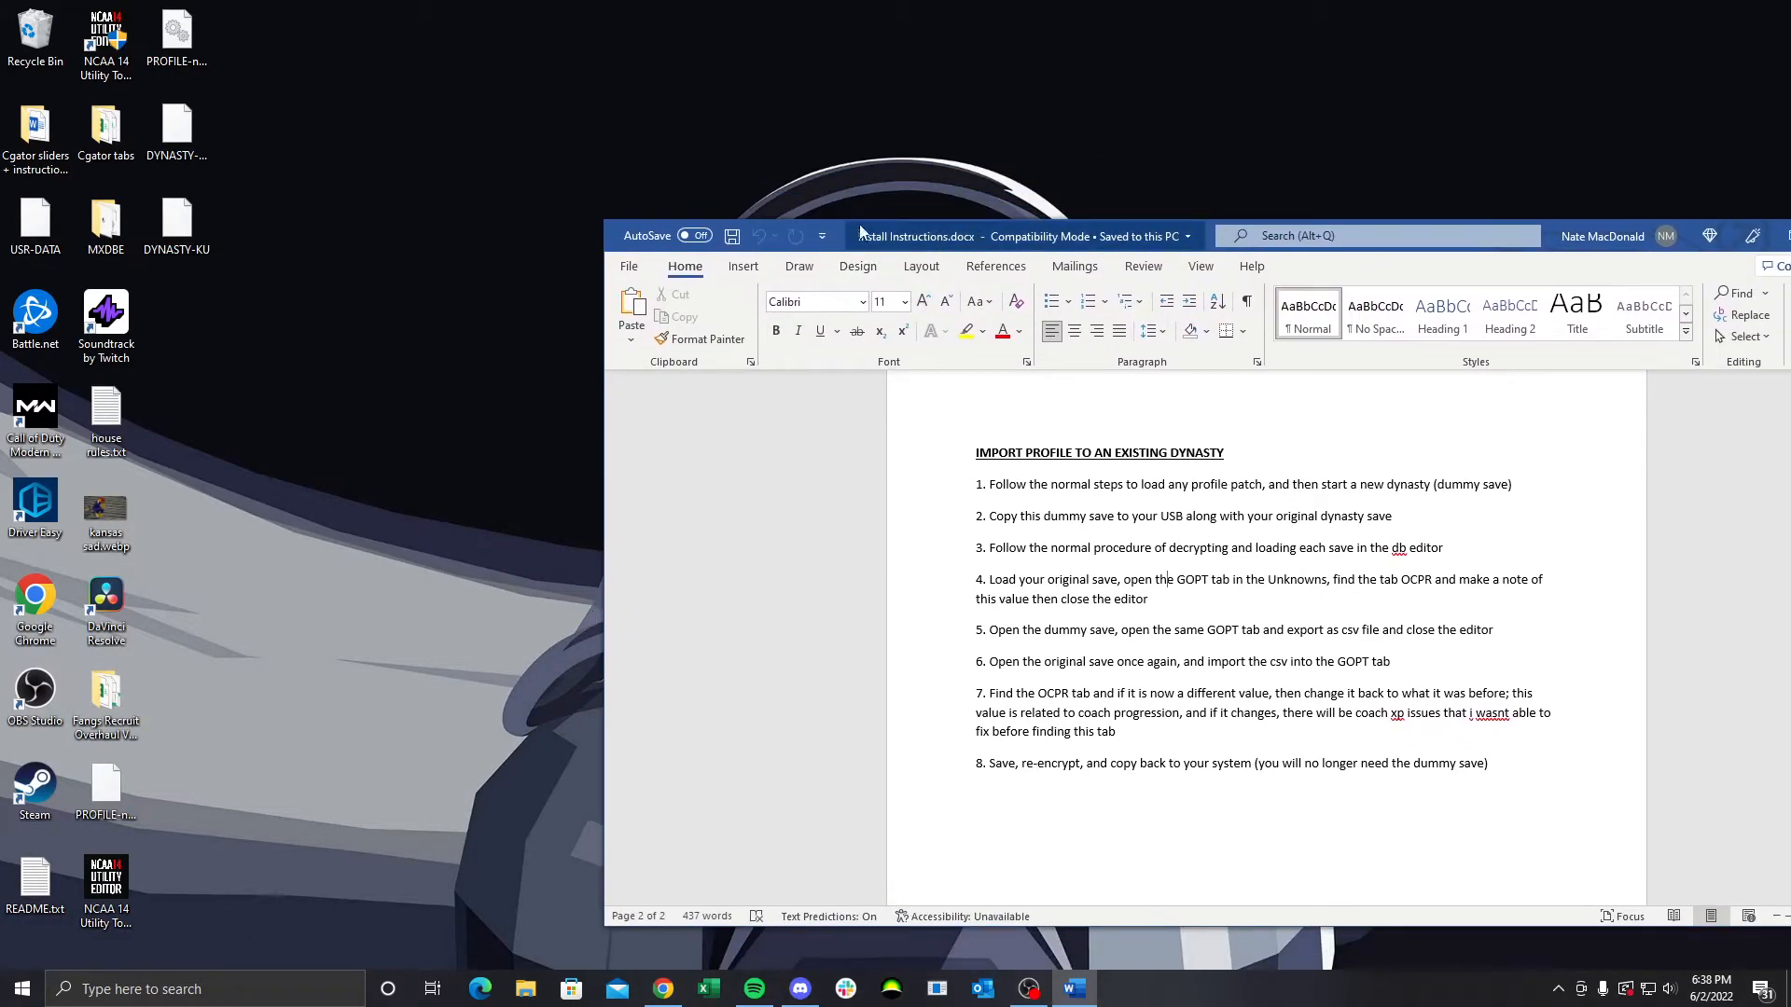
left_click_drag(835, 229, 1224, 232)
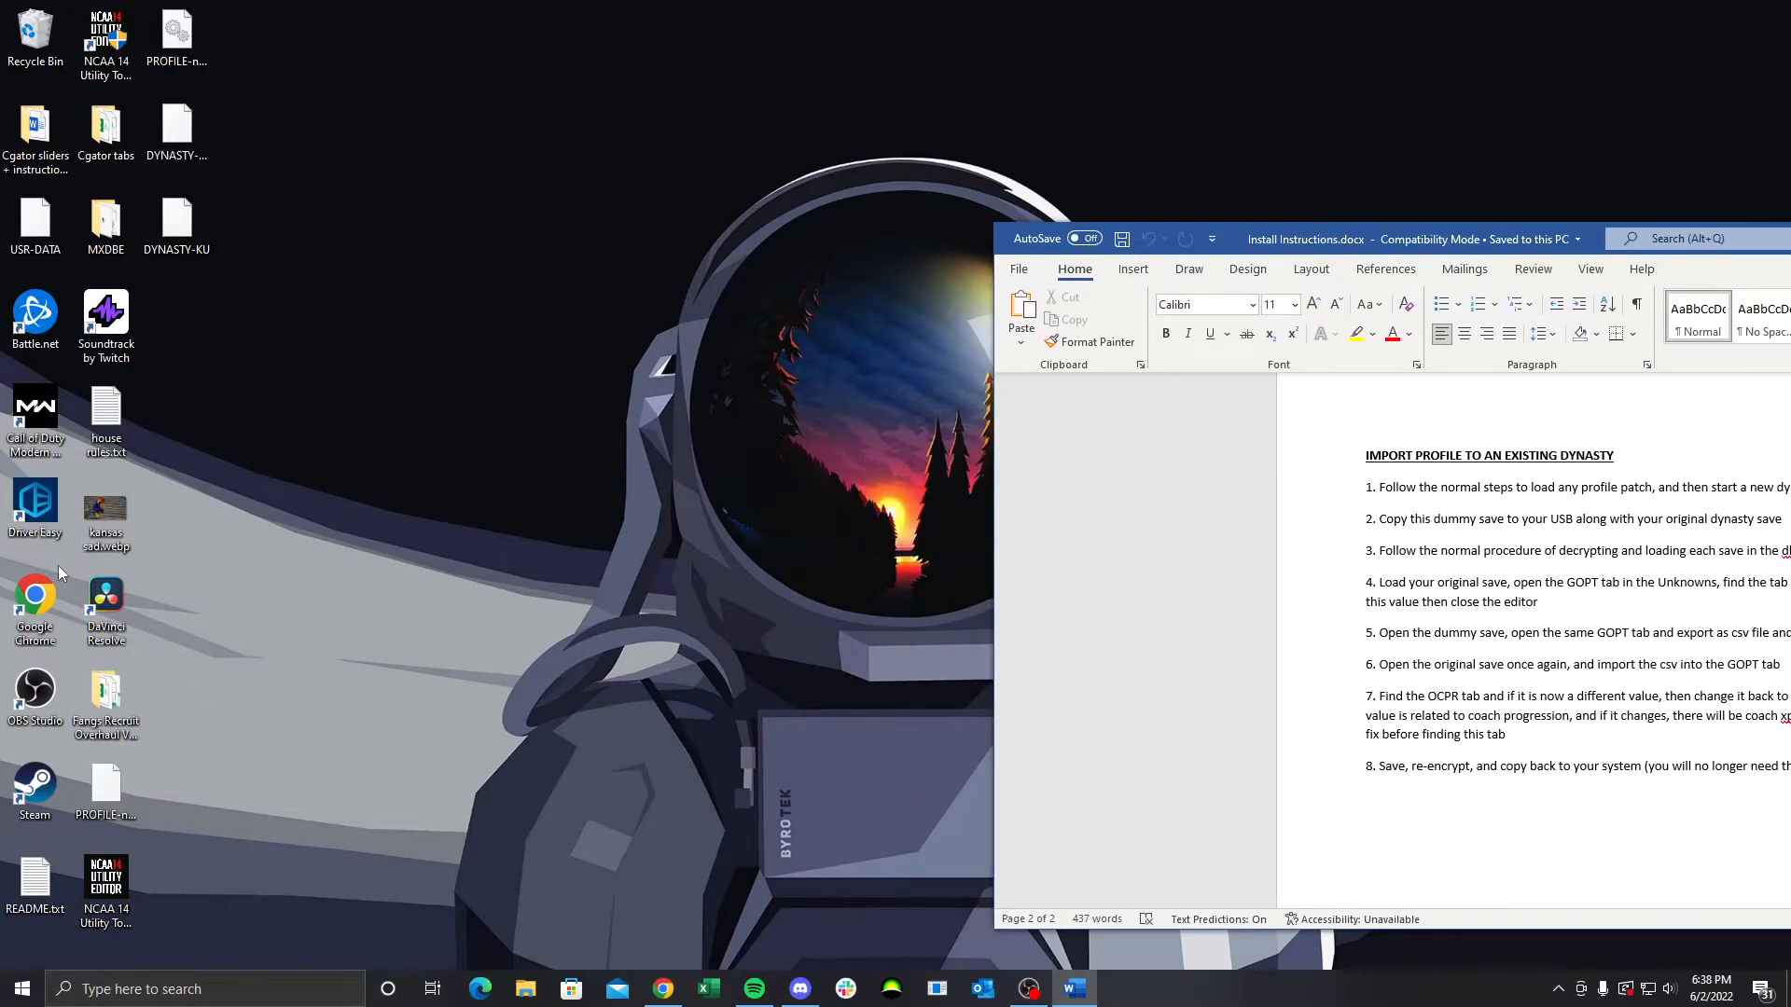
Start Madden Xtreme DB Editor from the MXDBE folder and open the DYNASTY-KU file from the Desktop
double_click(118, 233)
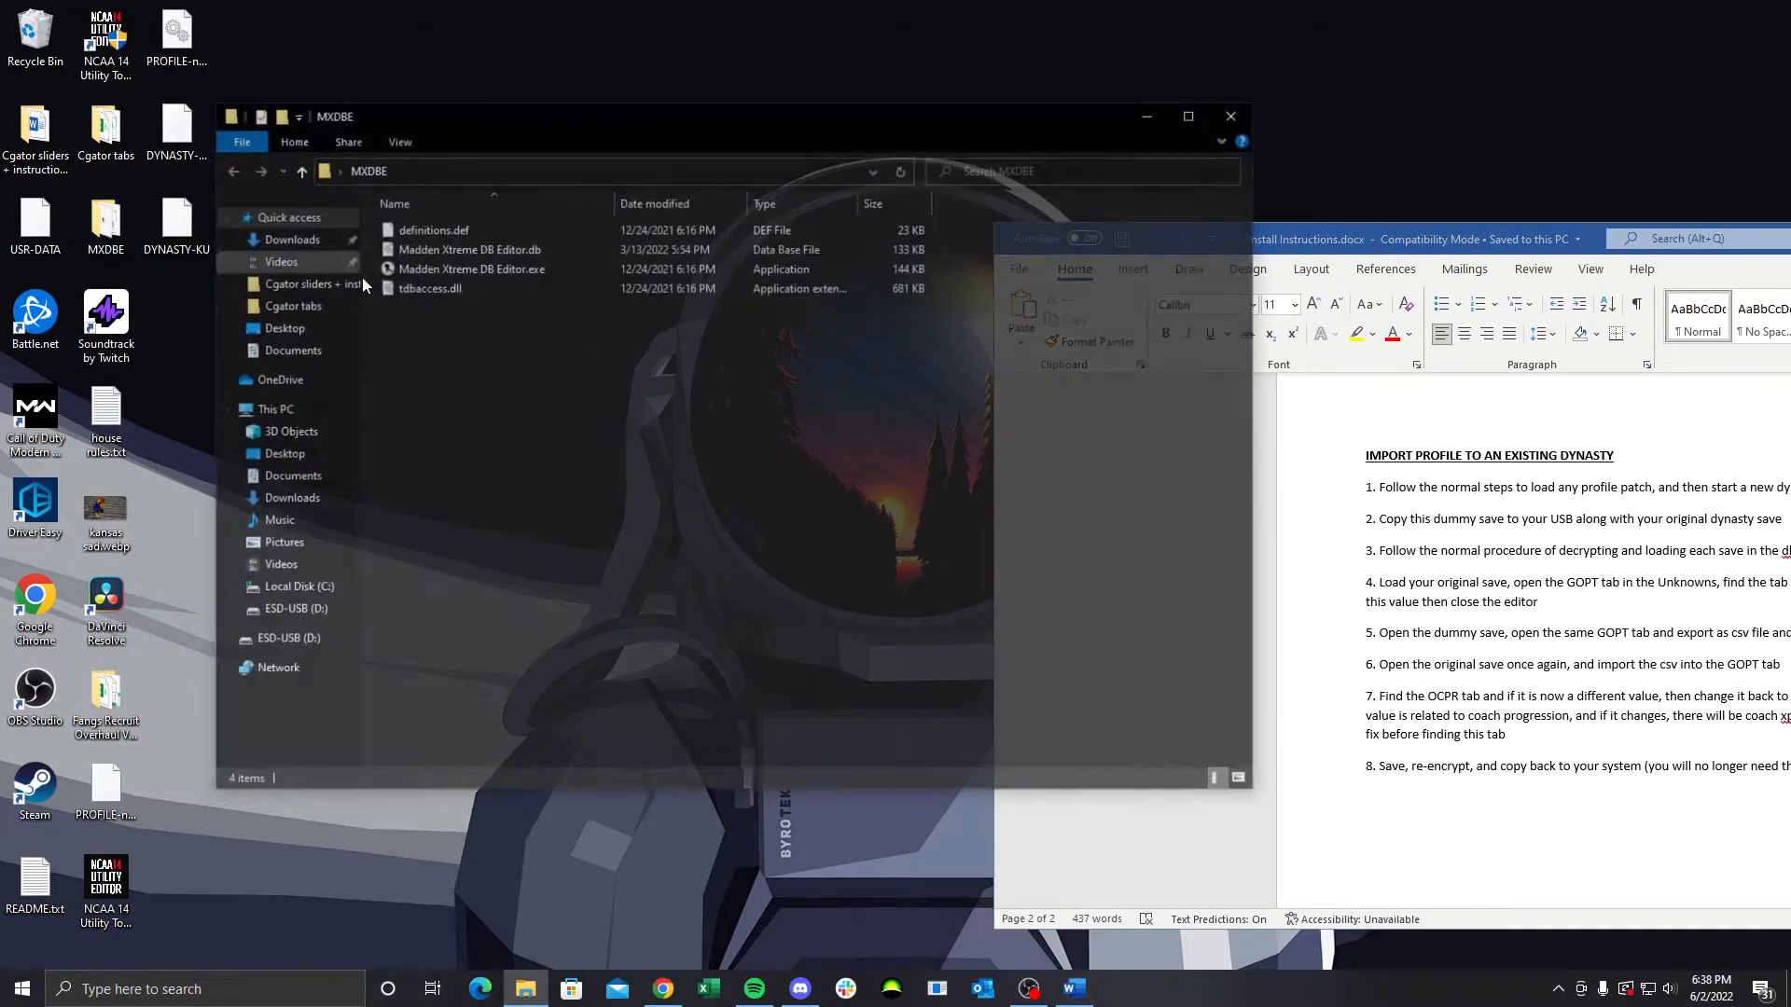
double_click(502, 269)
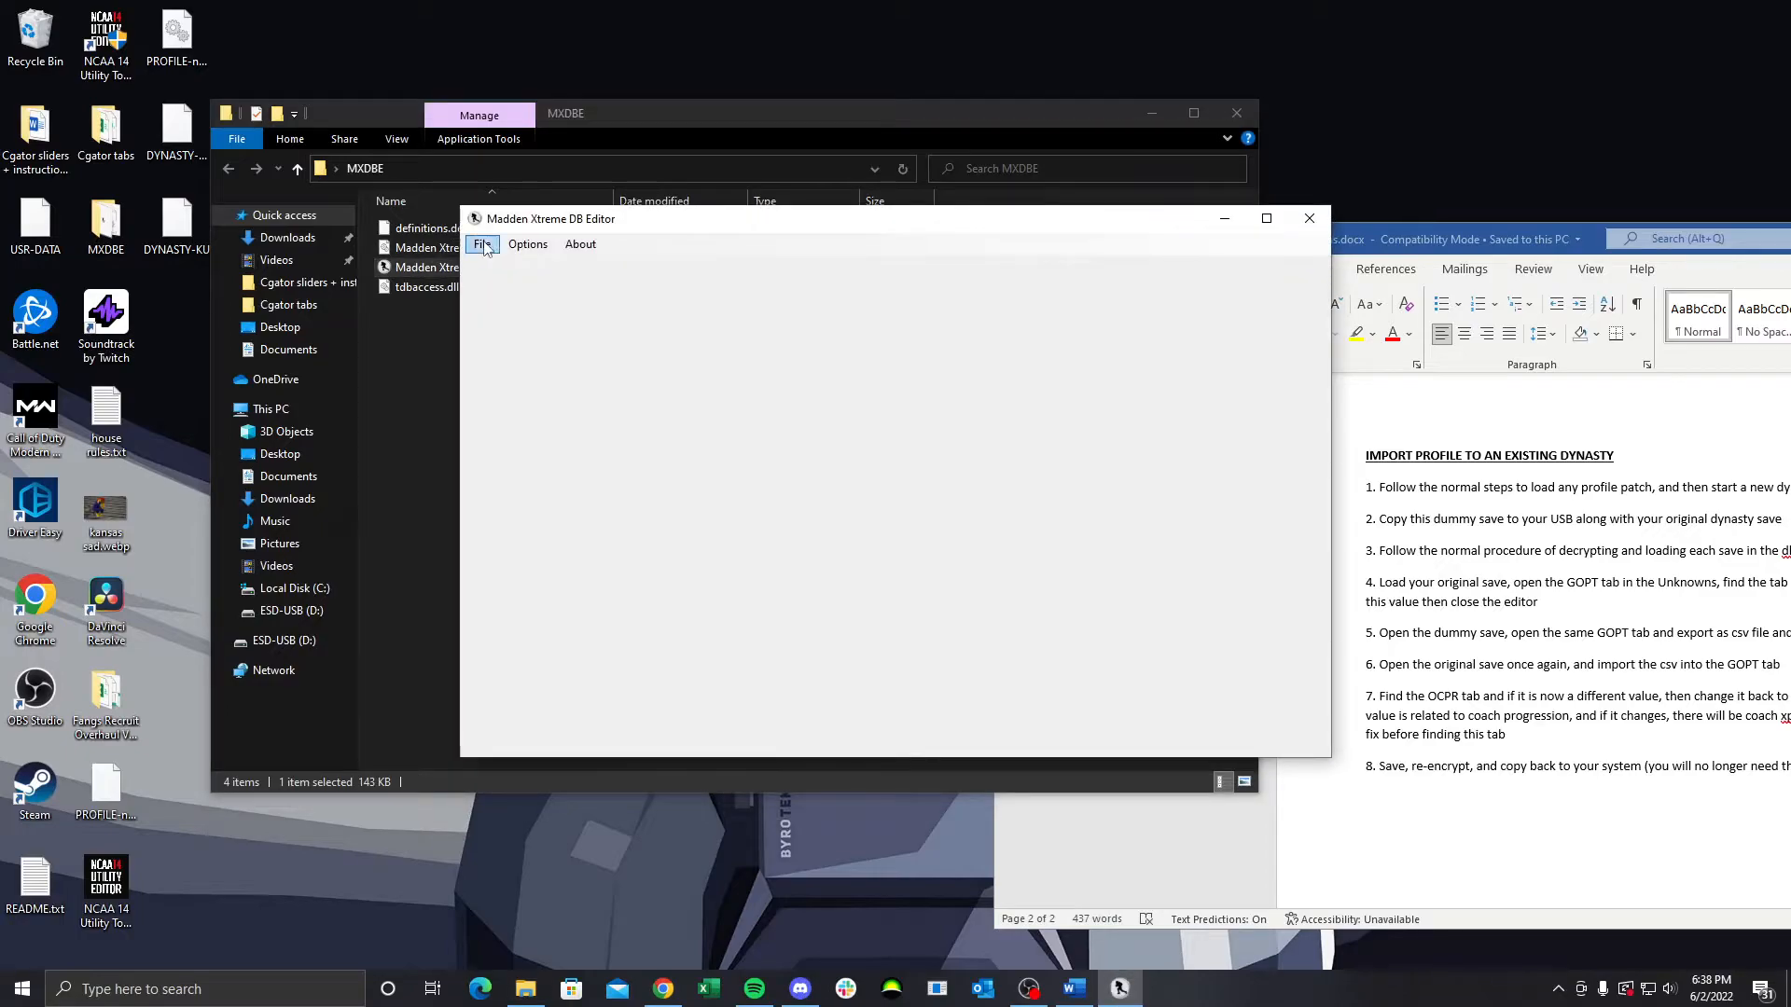
left_click(478, 244)
left_click(500, 264)
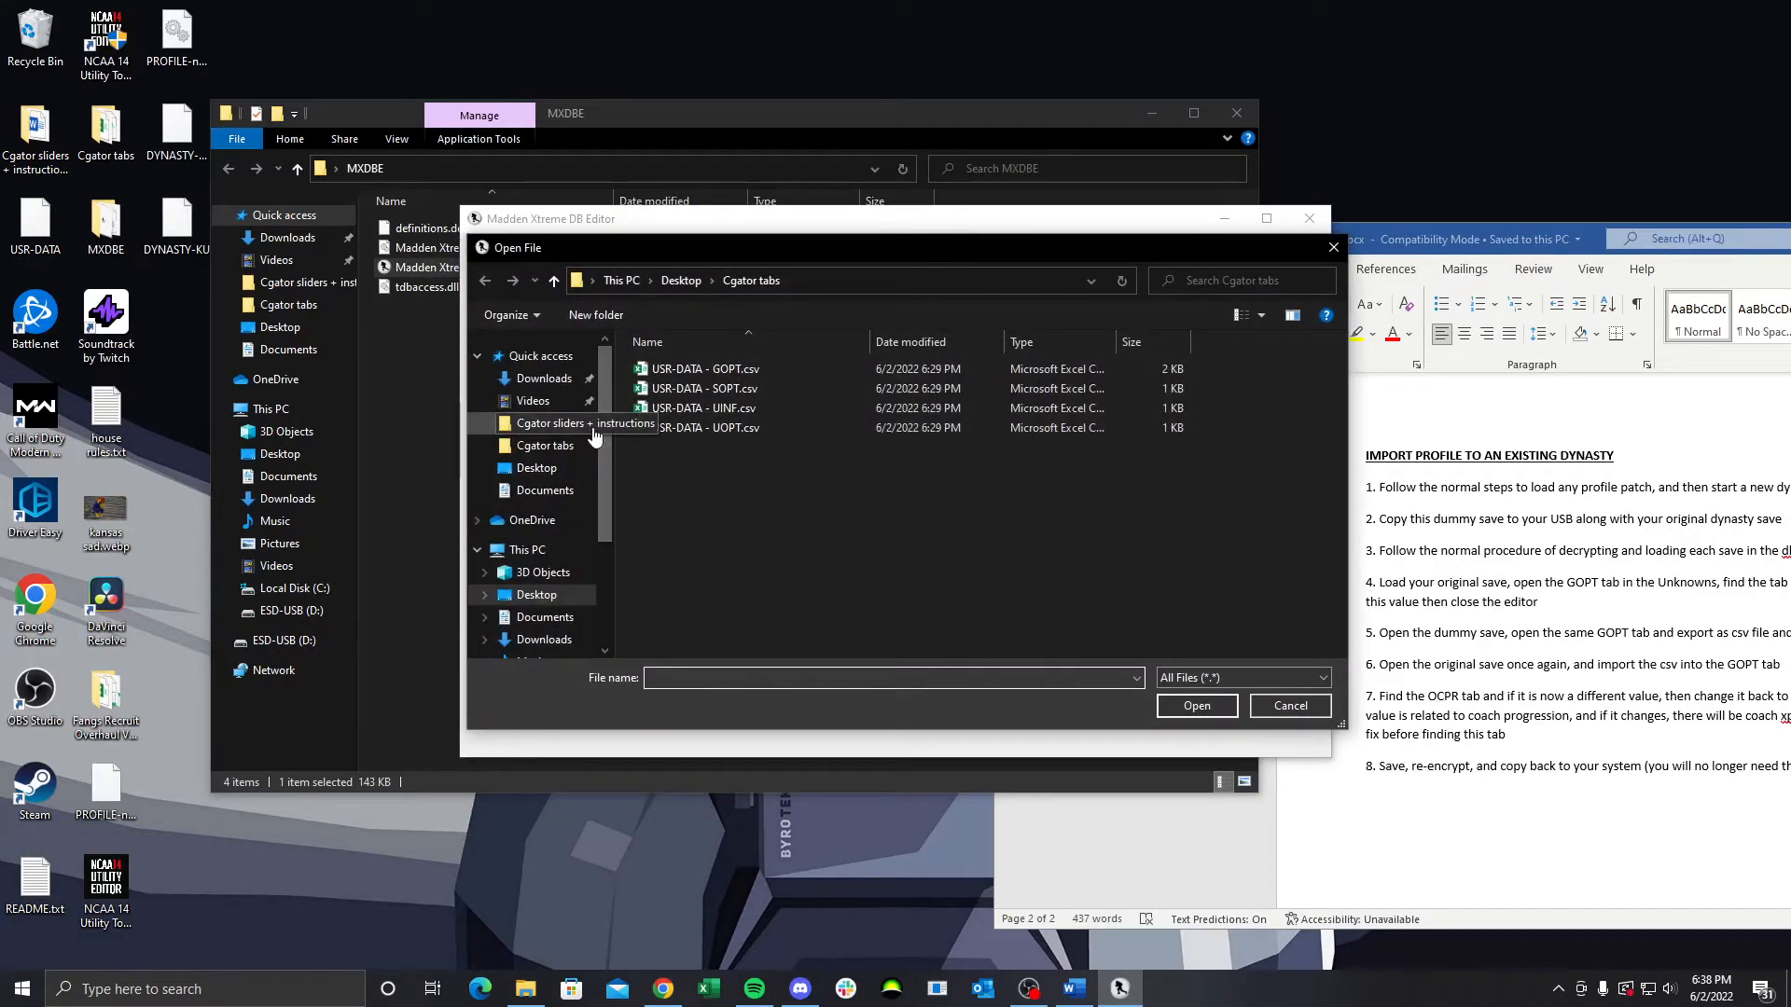
left_click(539, 469)
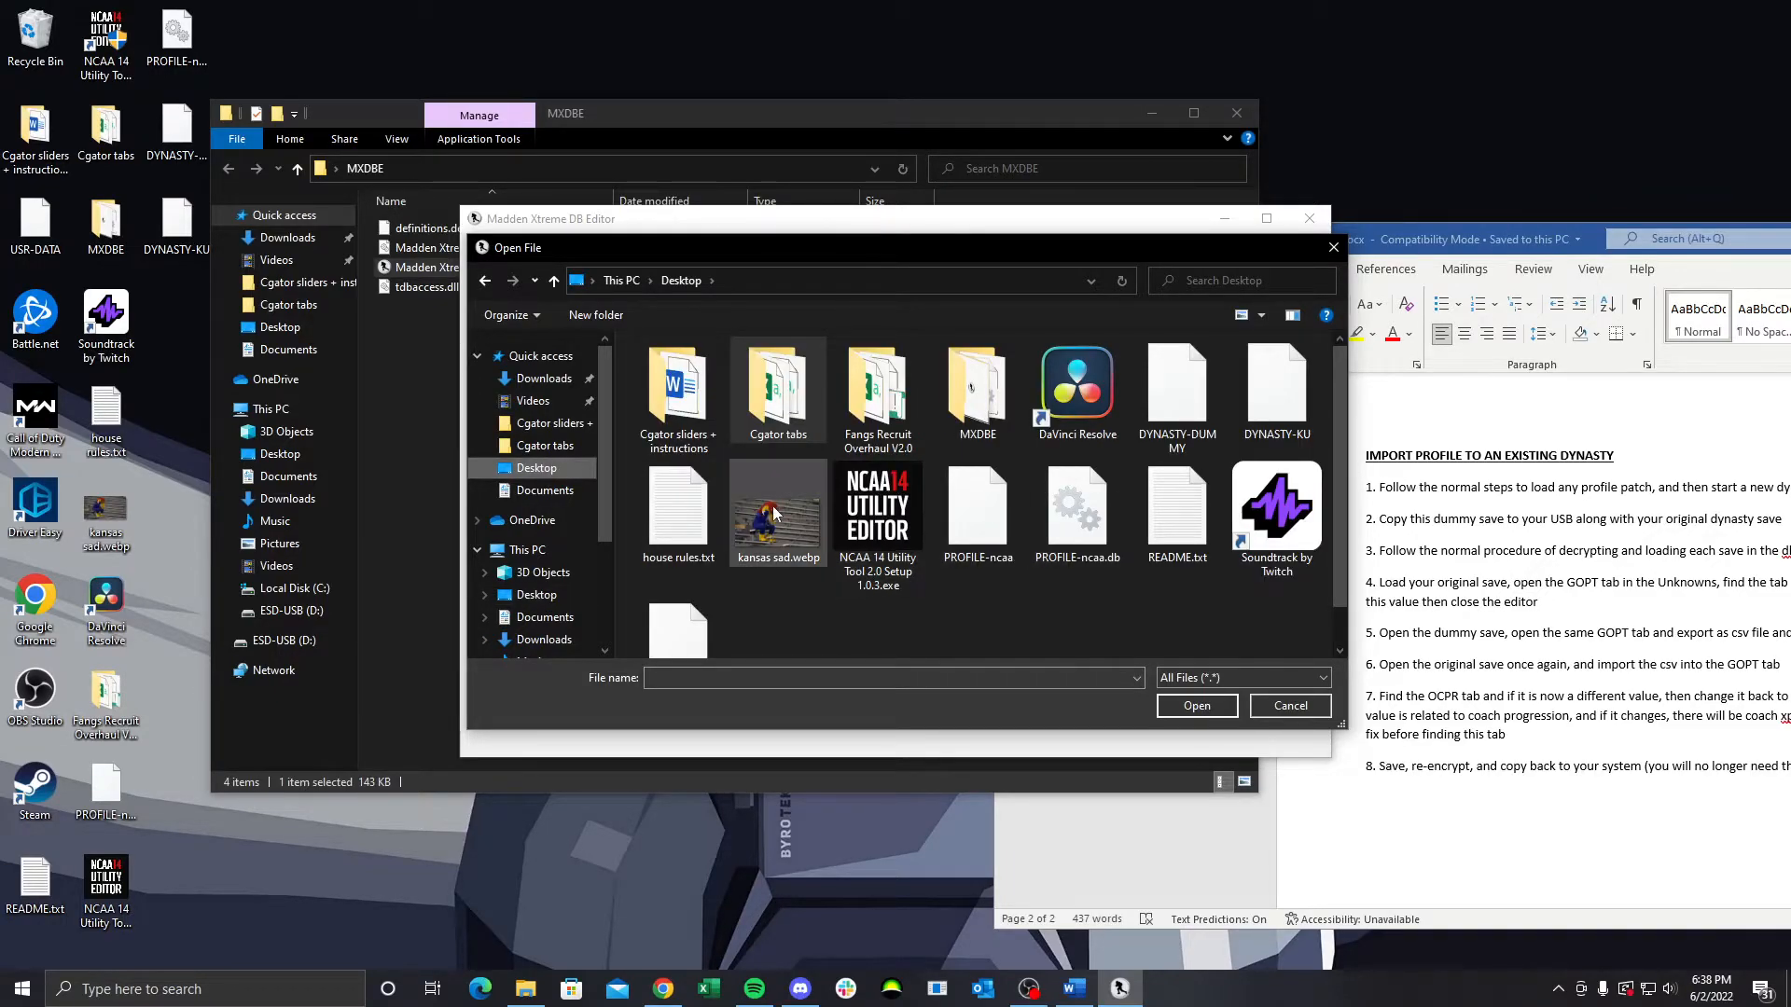
double_click(1276, 388)
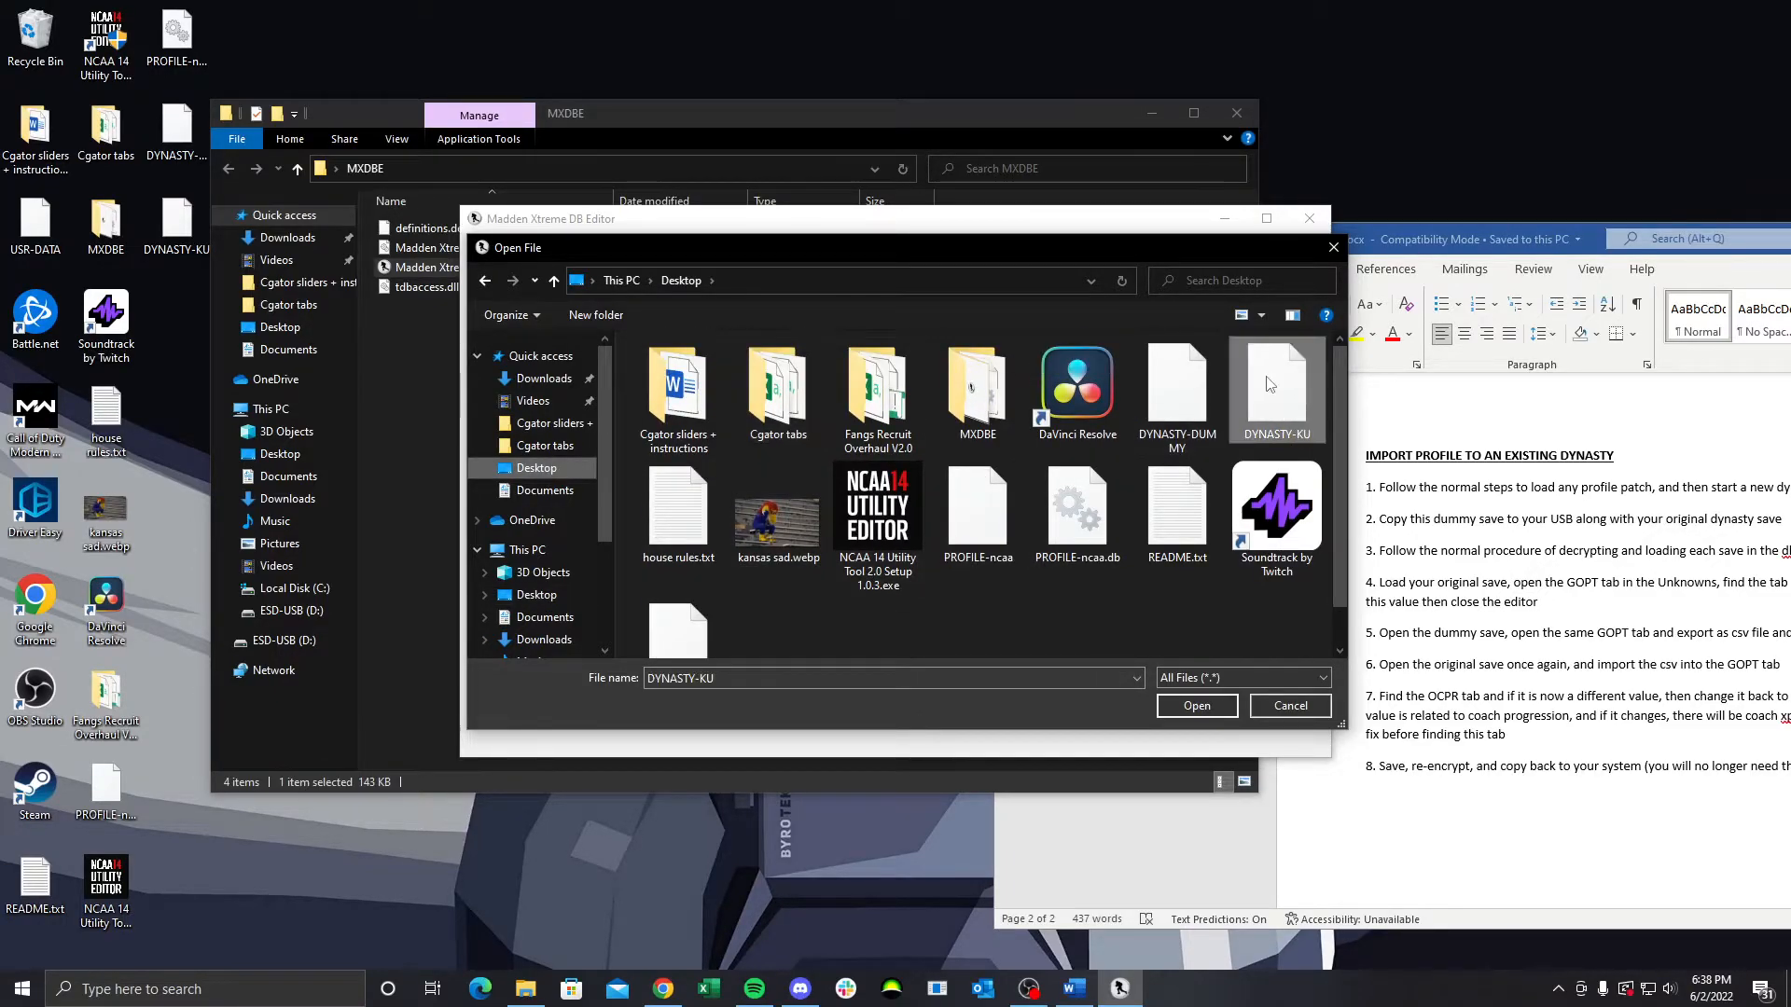
Bring up the install instructions for reference and move the document clear of the DB editor window
left_click(1449, 238)
left_click(1212, 239)
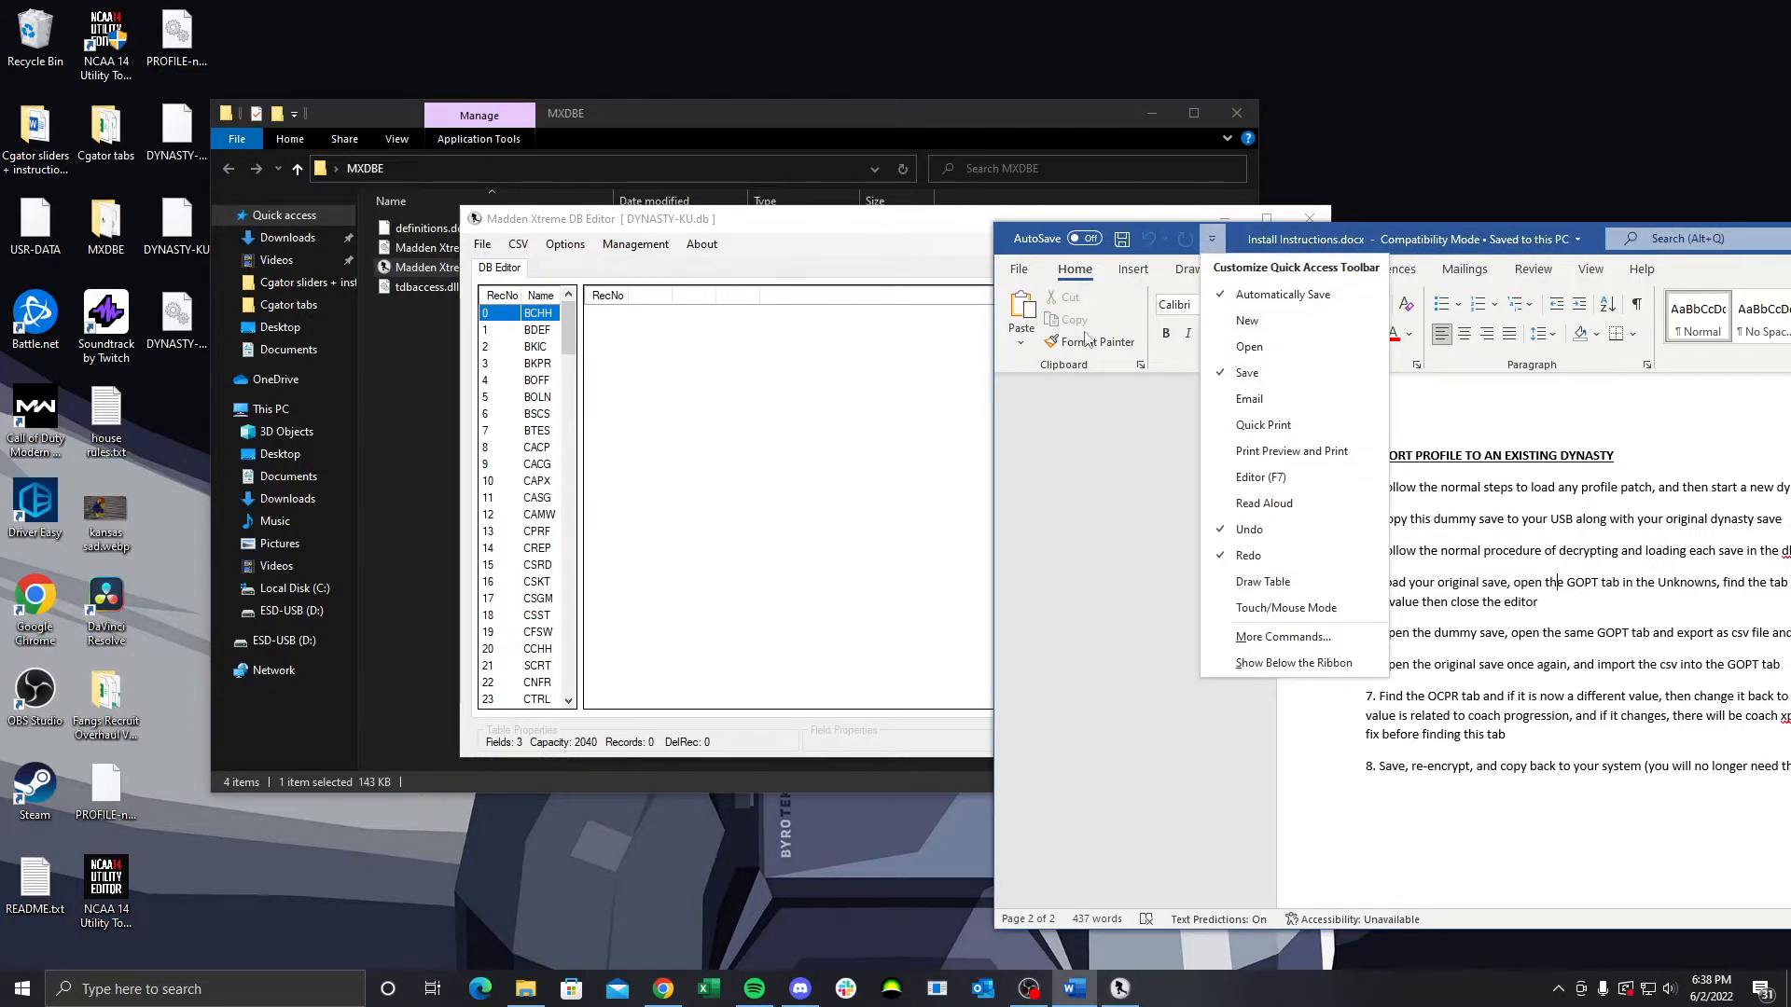
left_click(1212, 239)
left_click_drag(1537, 233, 1194, 168)
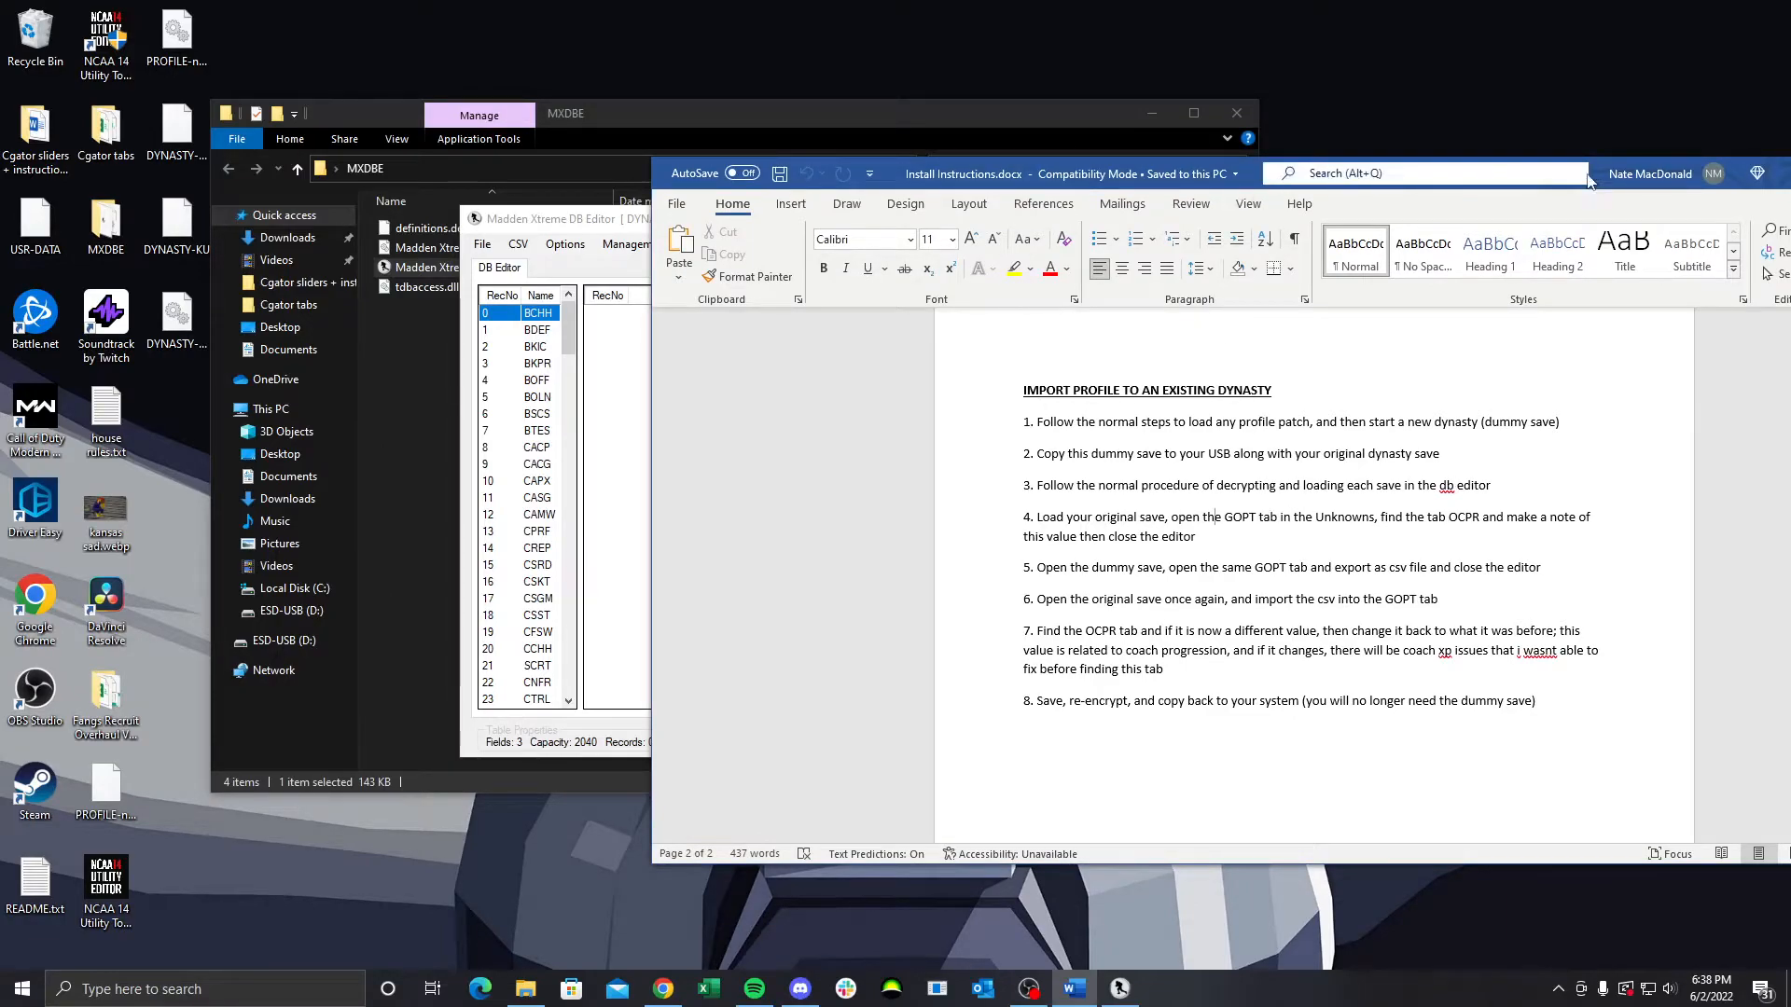
left_click_drag(1591, 159, 1407, 787)
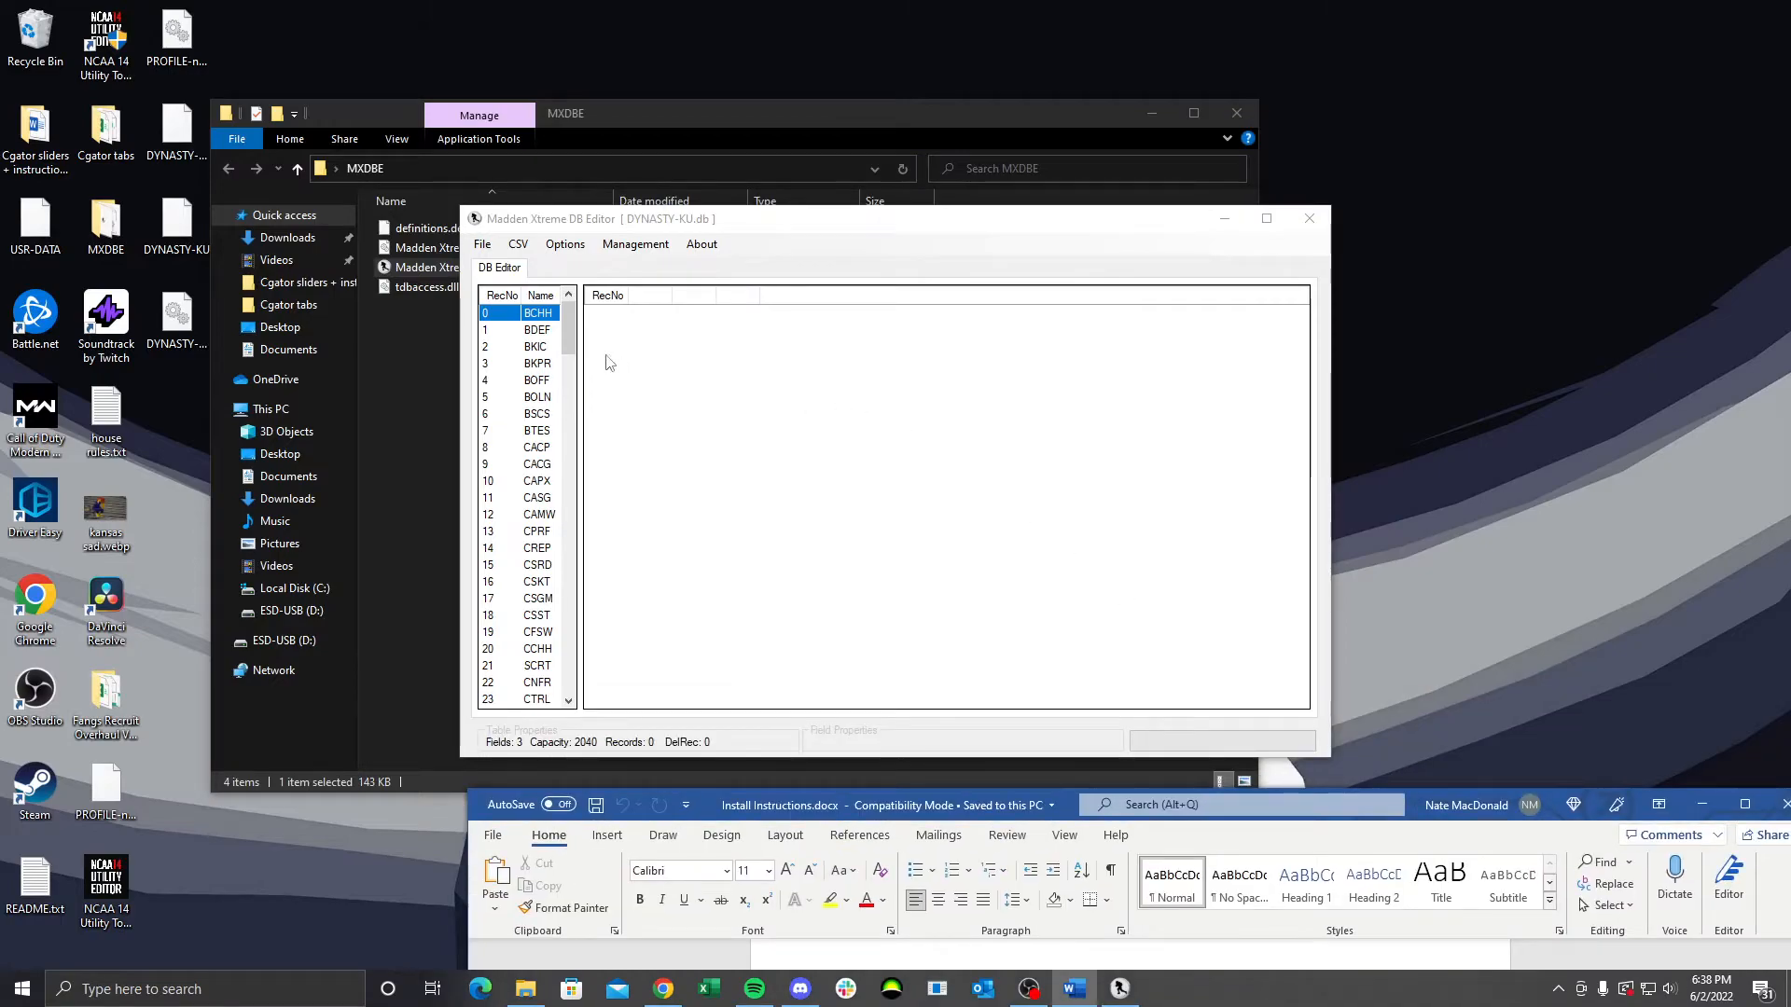
Open the GOPT table of the DYNASTY-KU database
scroll(544, 452, "down", 6)
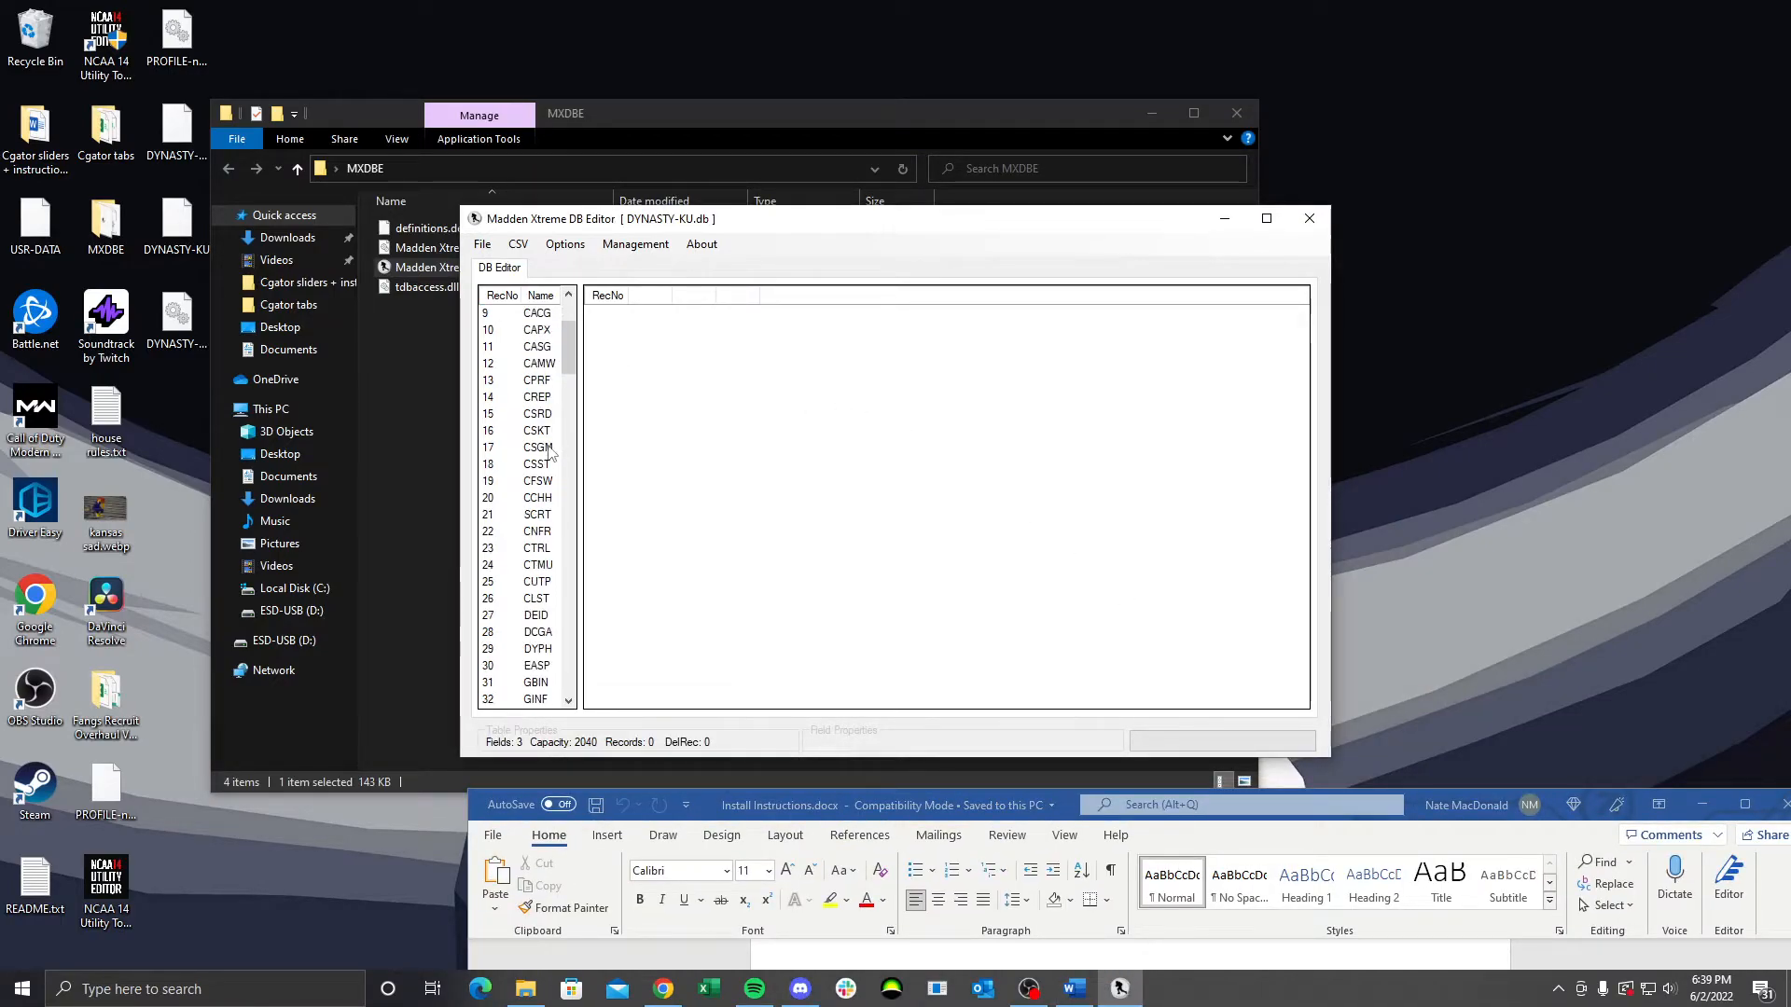
scroll(544, 454, "down", 19)
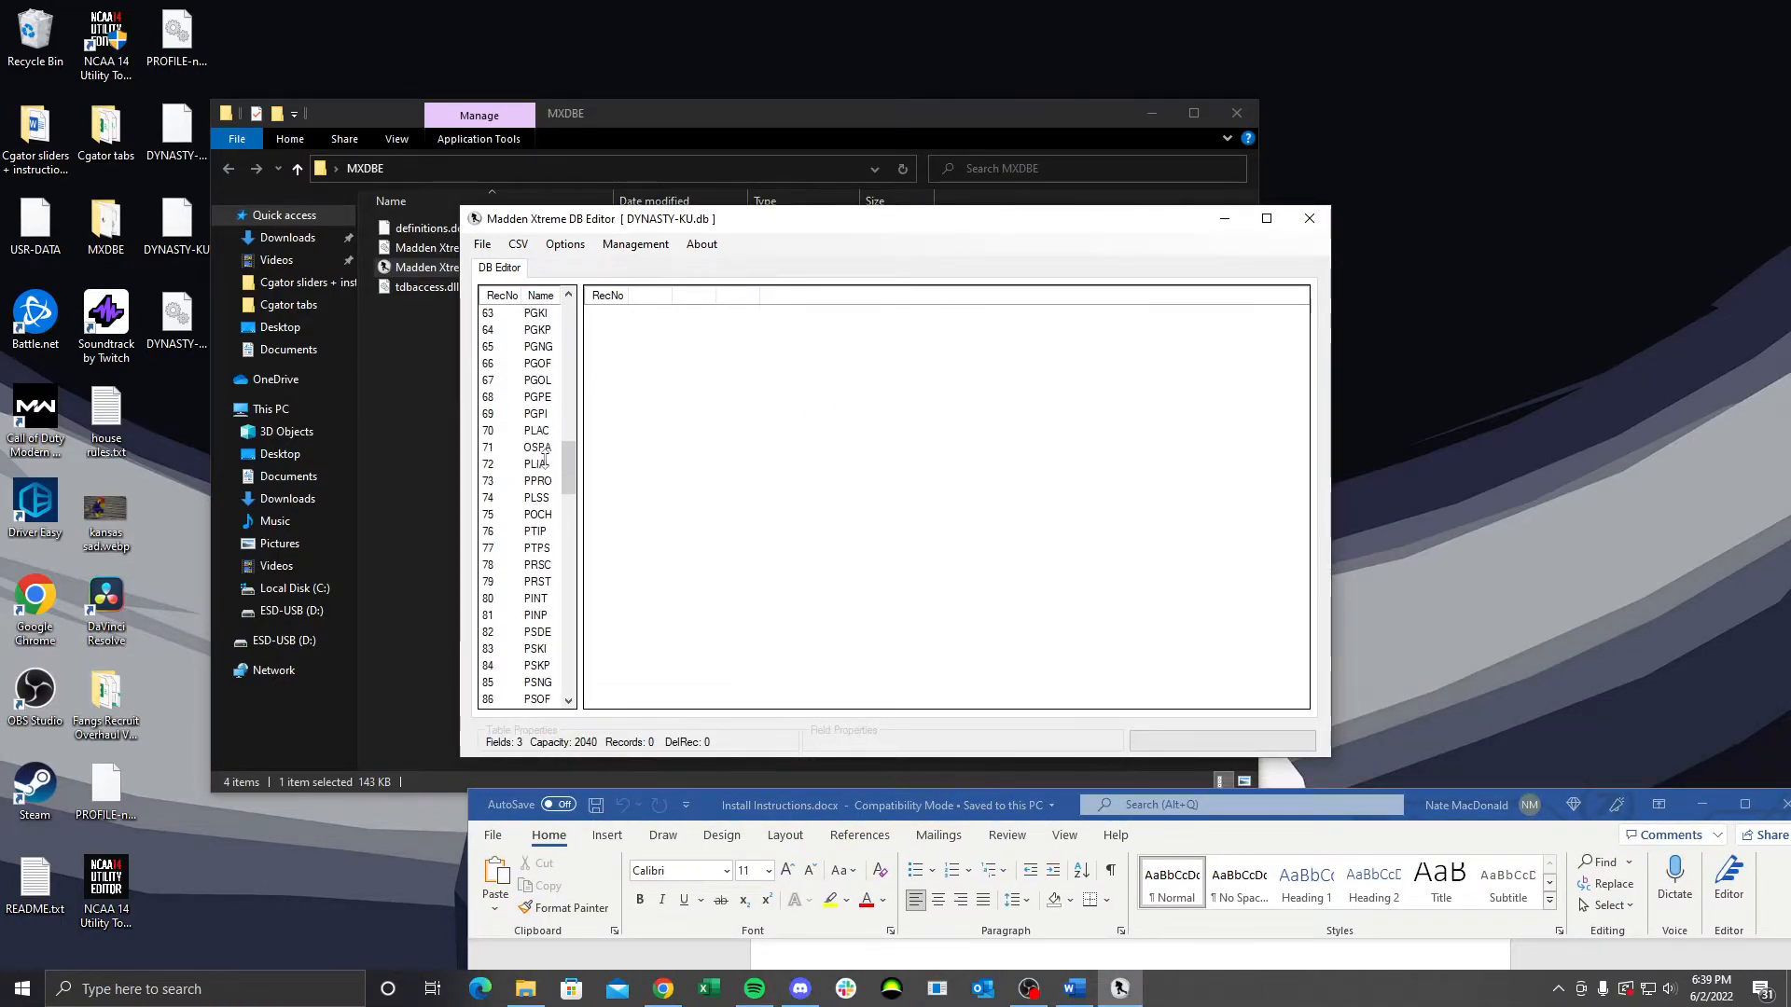
scroll(546, 527, "down", 1)
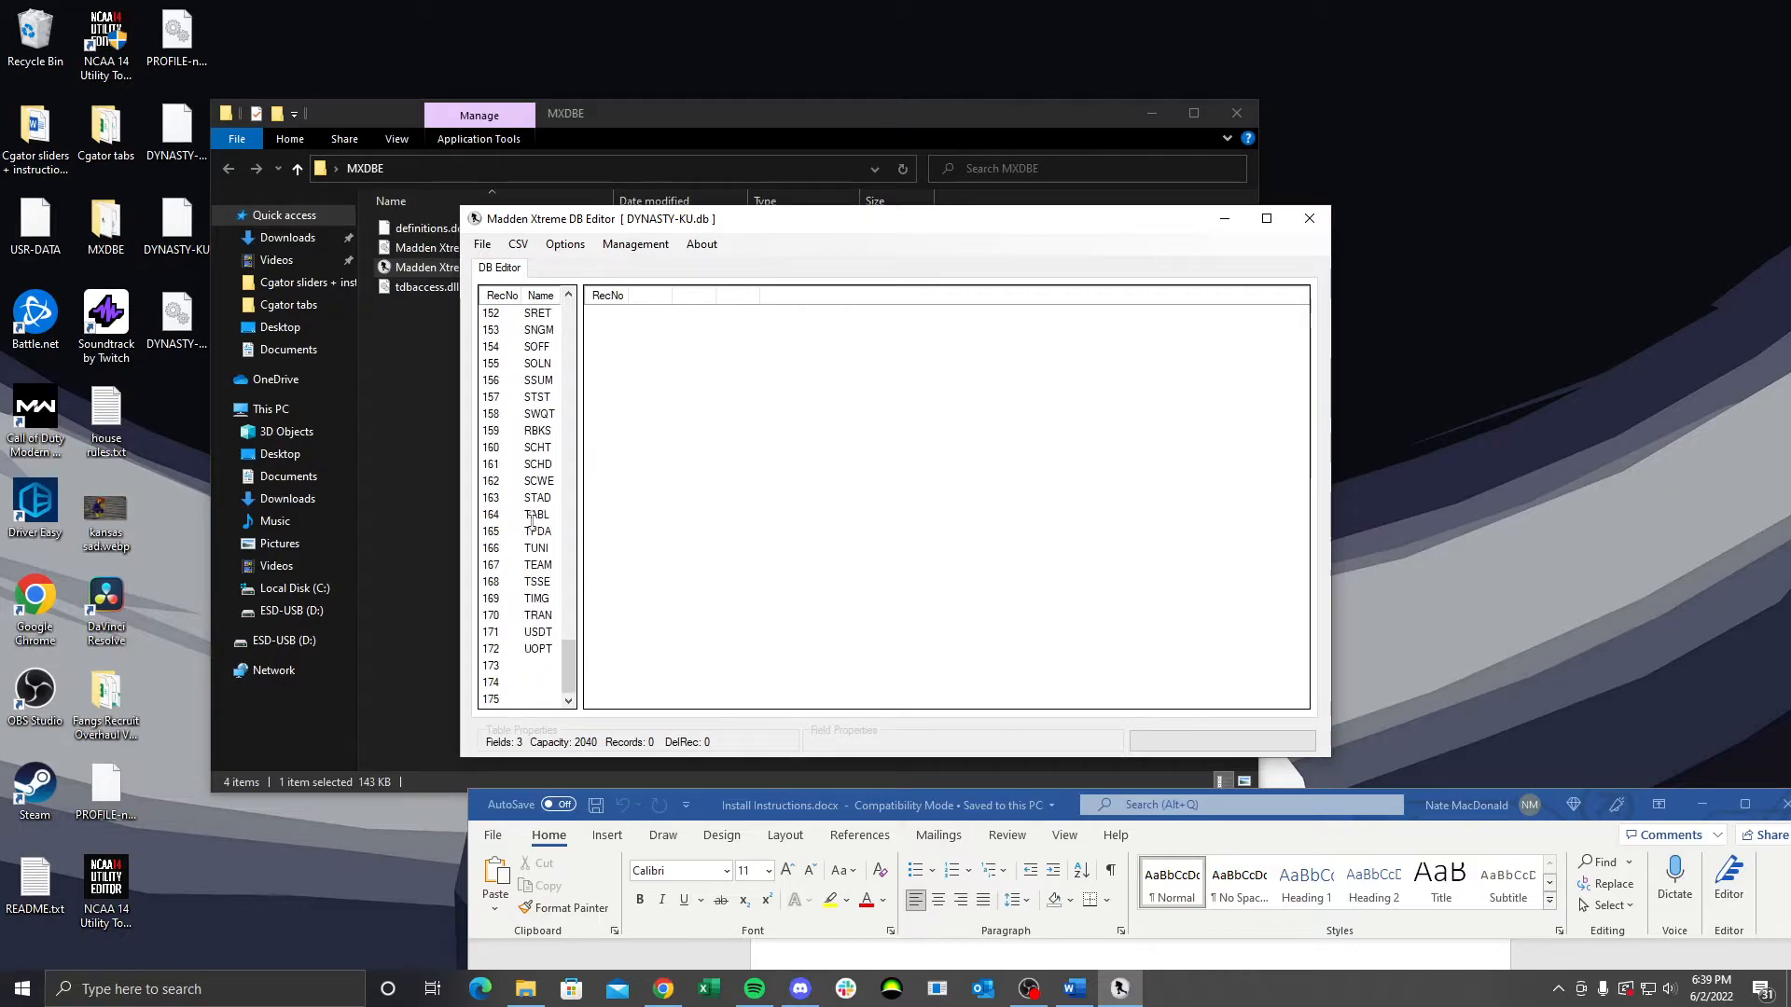
scroll(532, 522, "up", 7)
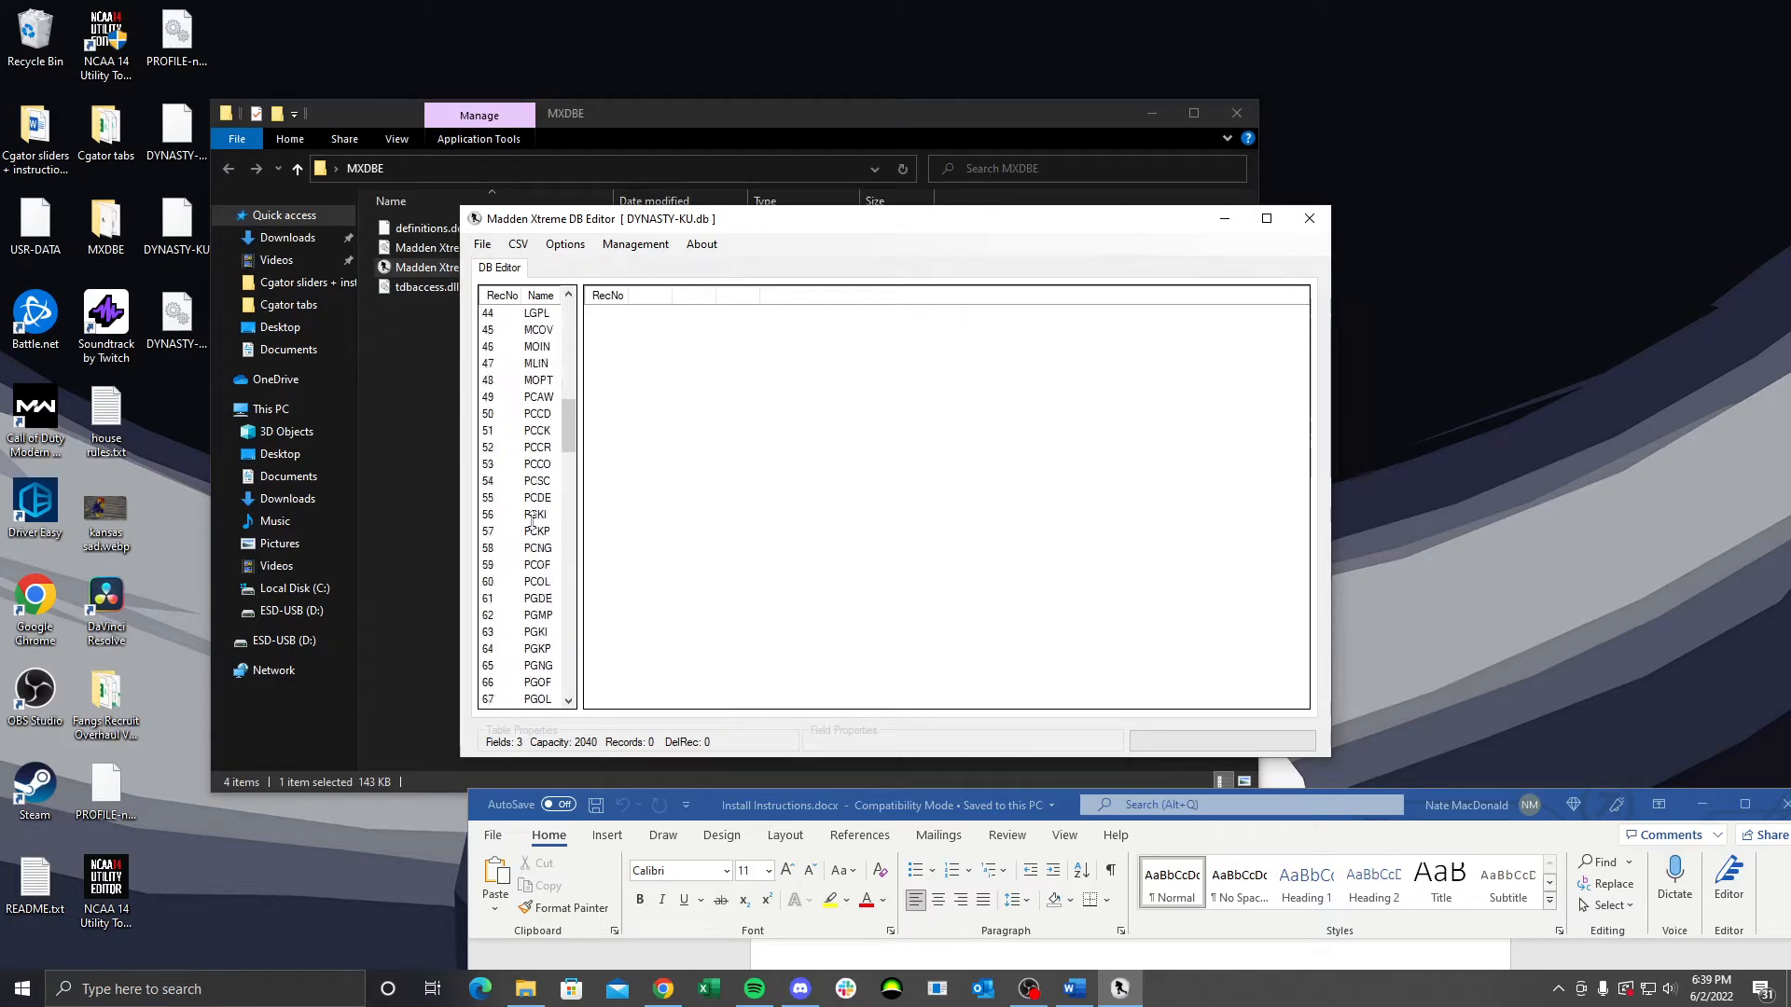
scroll(531, 522, "up", 3)
scroll(535, 504, "up", 10)
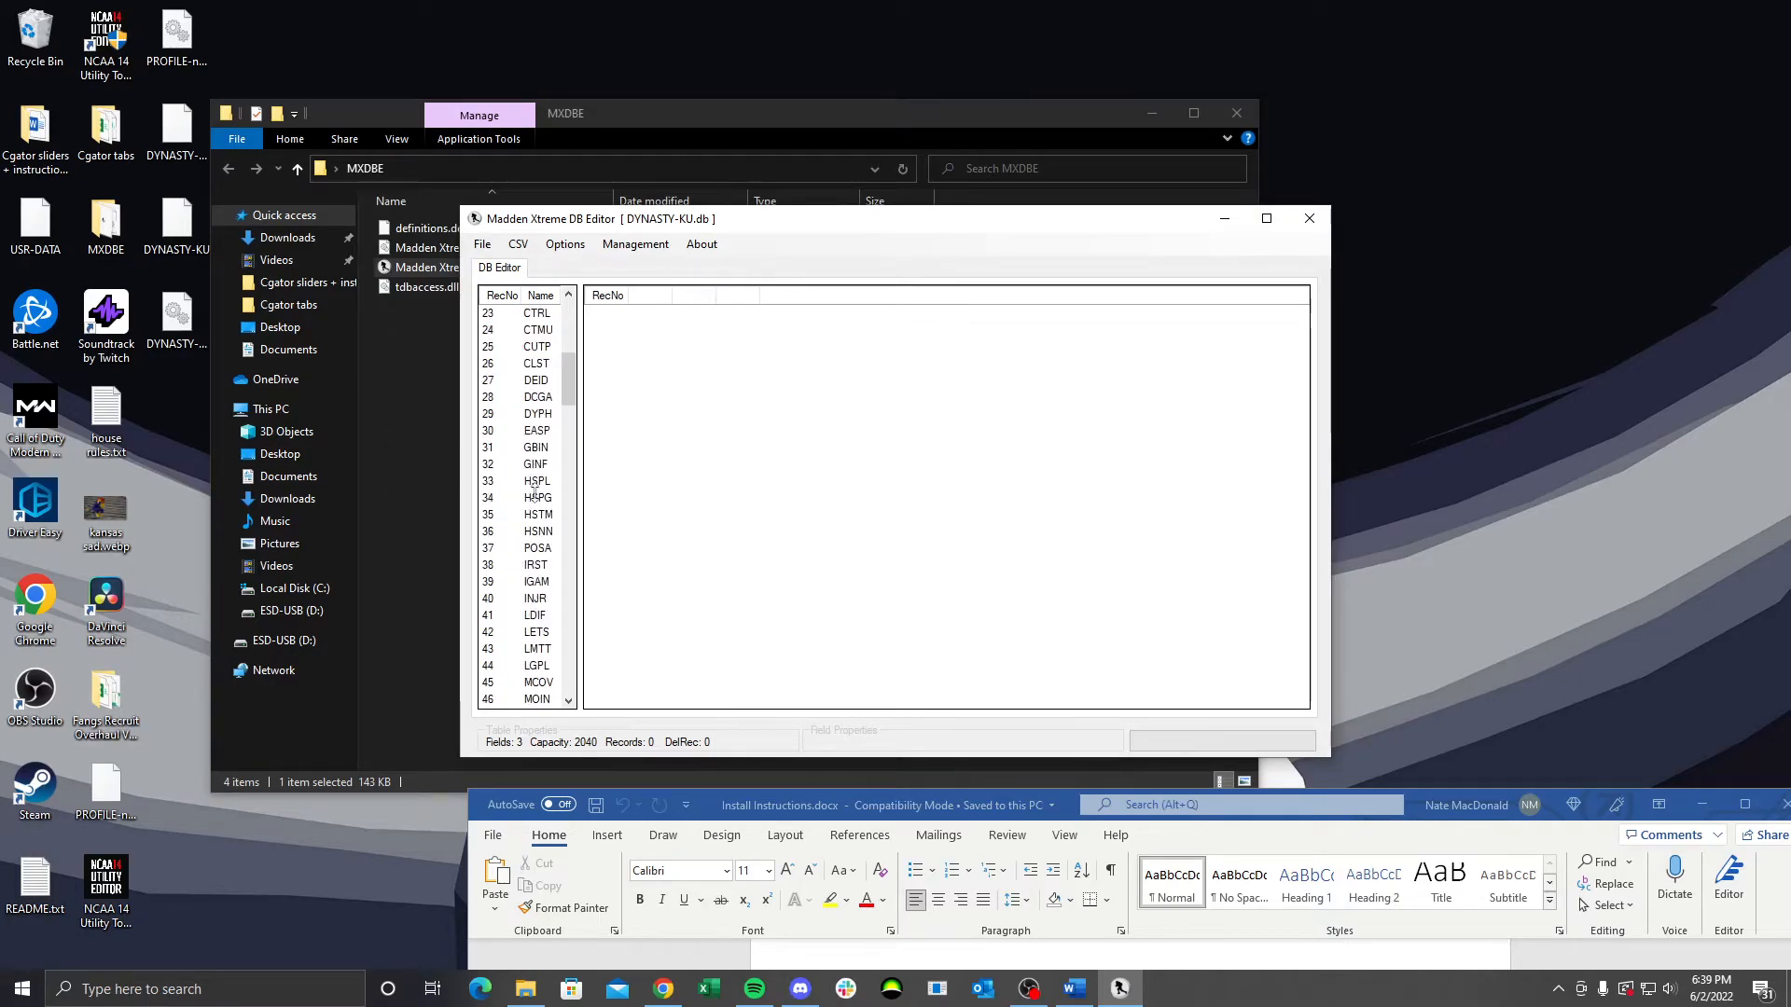
scroll(534, 492, "down", 14)
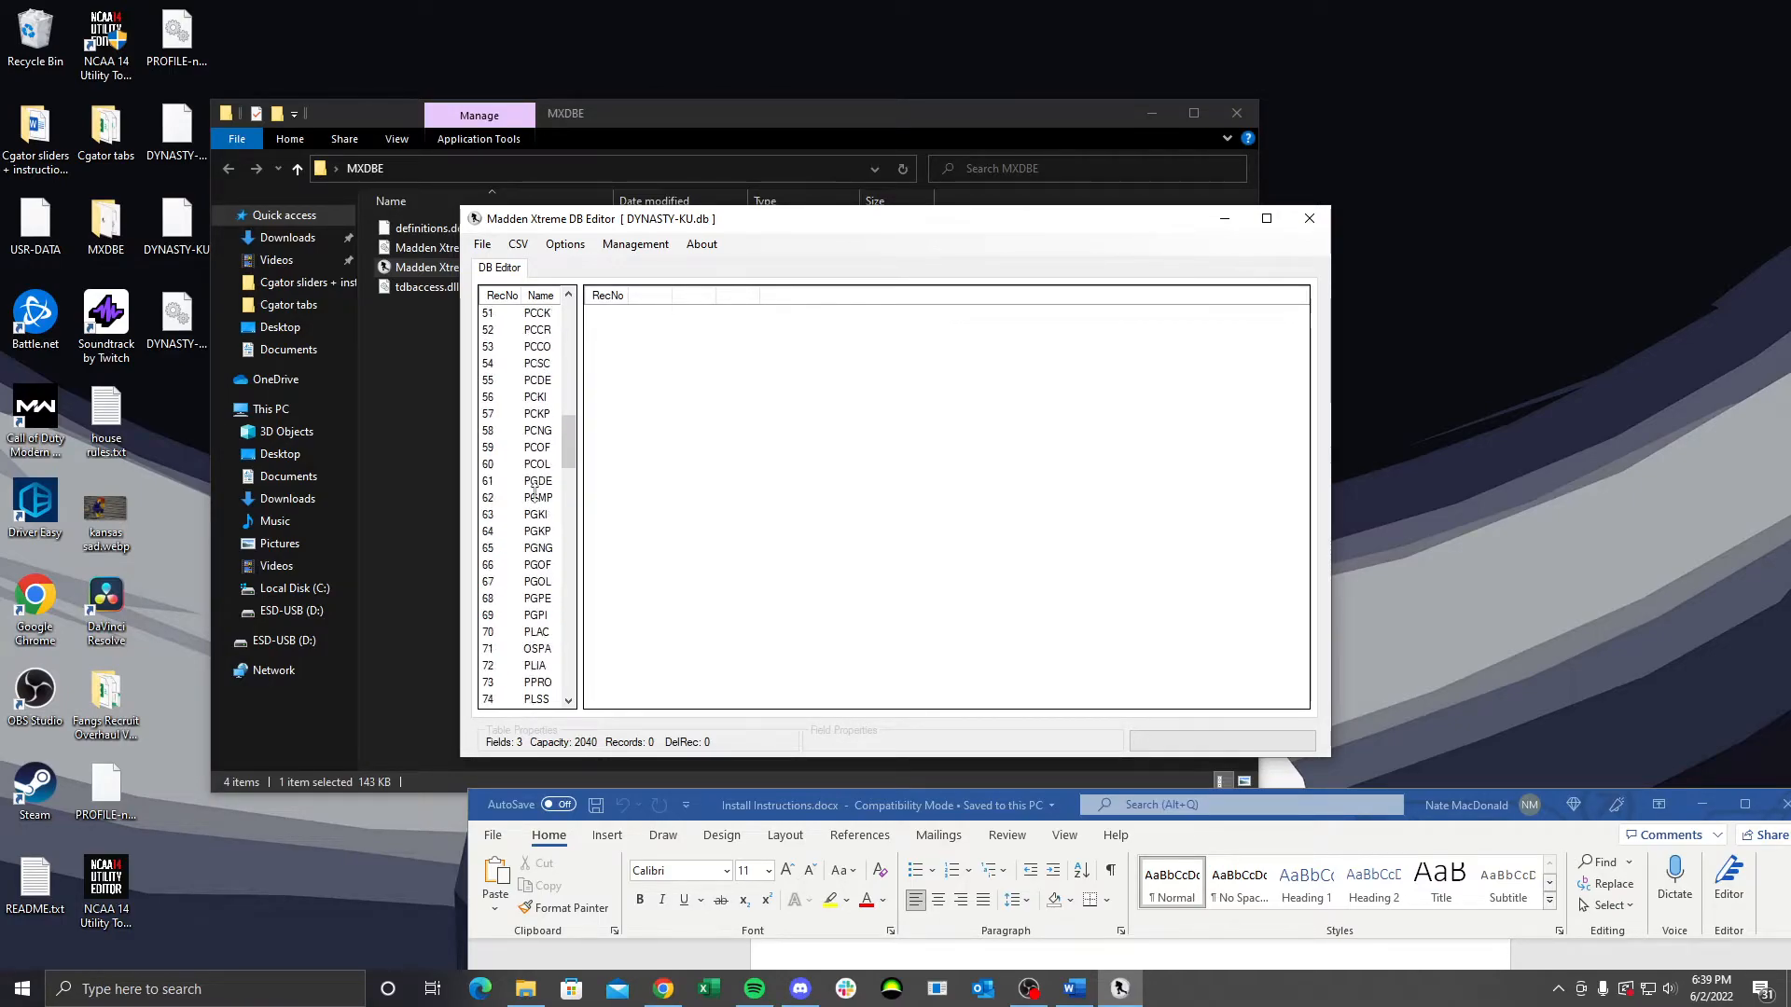
scroll(534, 493, "down", 12)
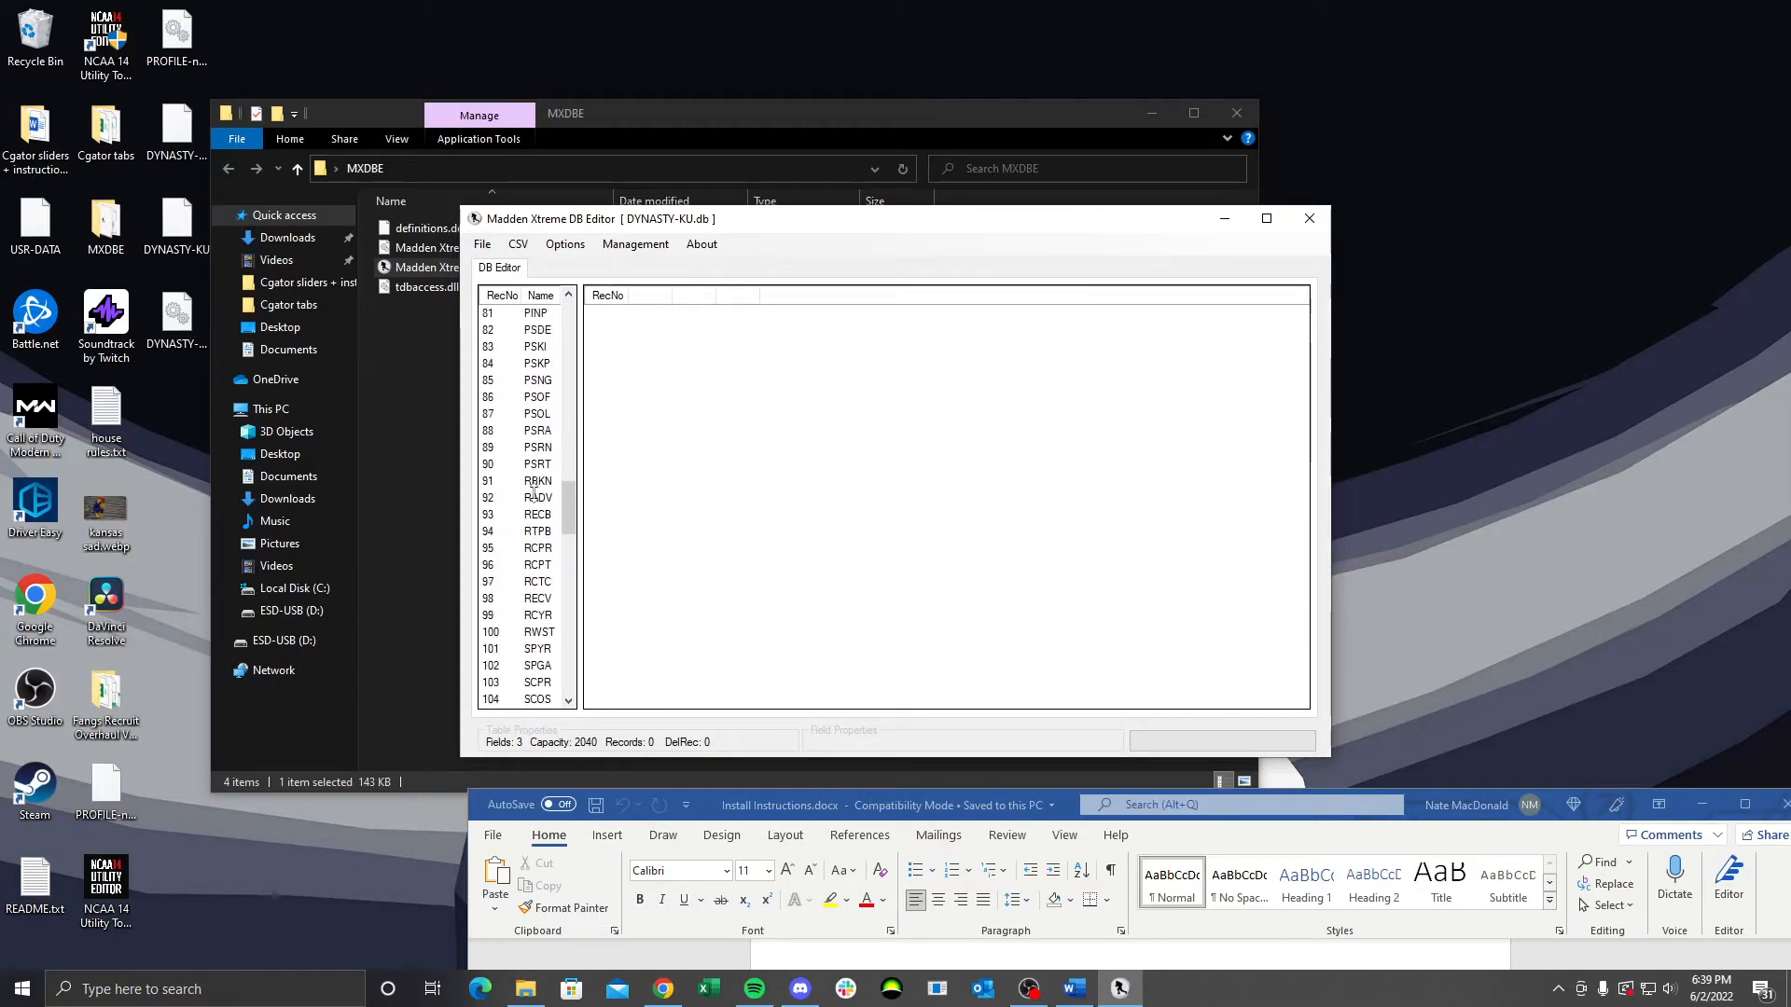
scroll(534, 492, "down", 10)
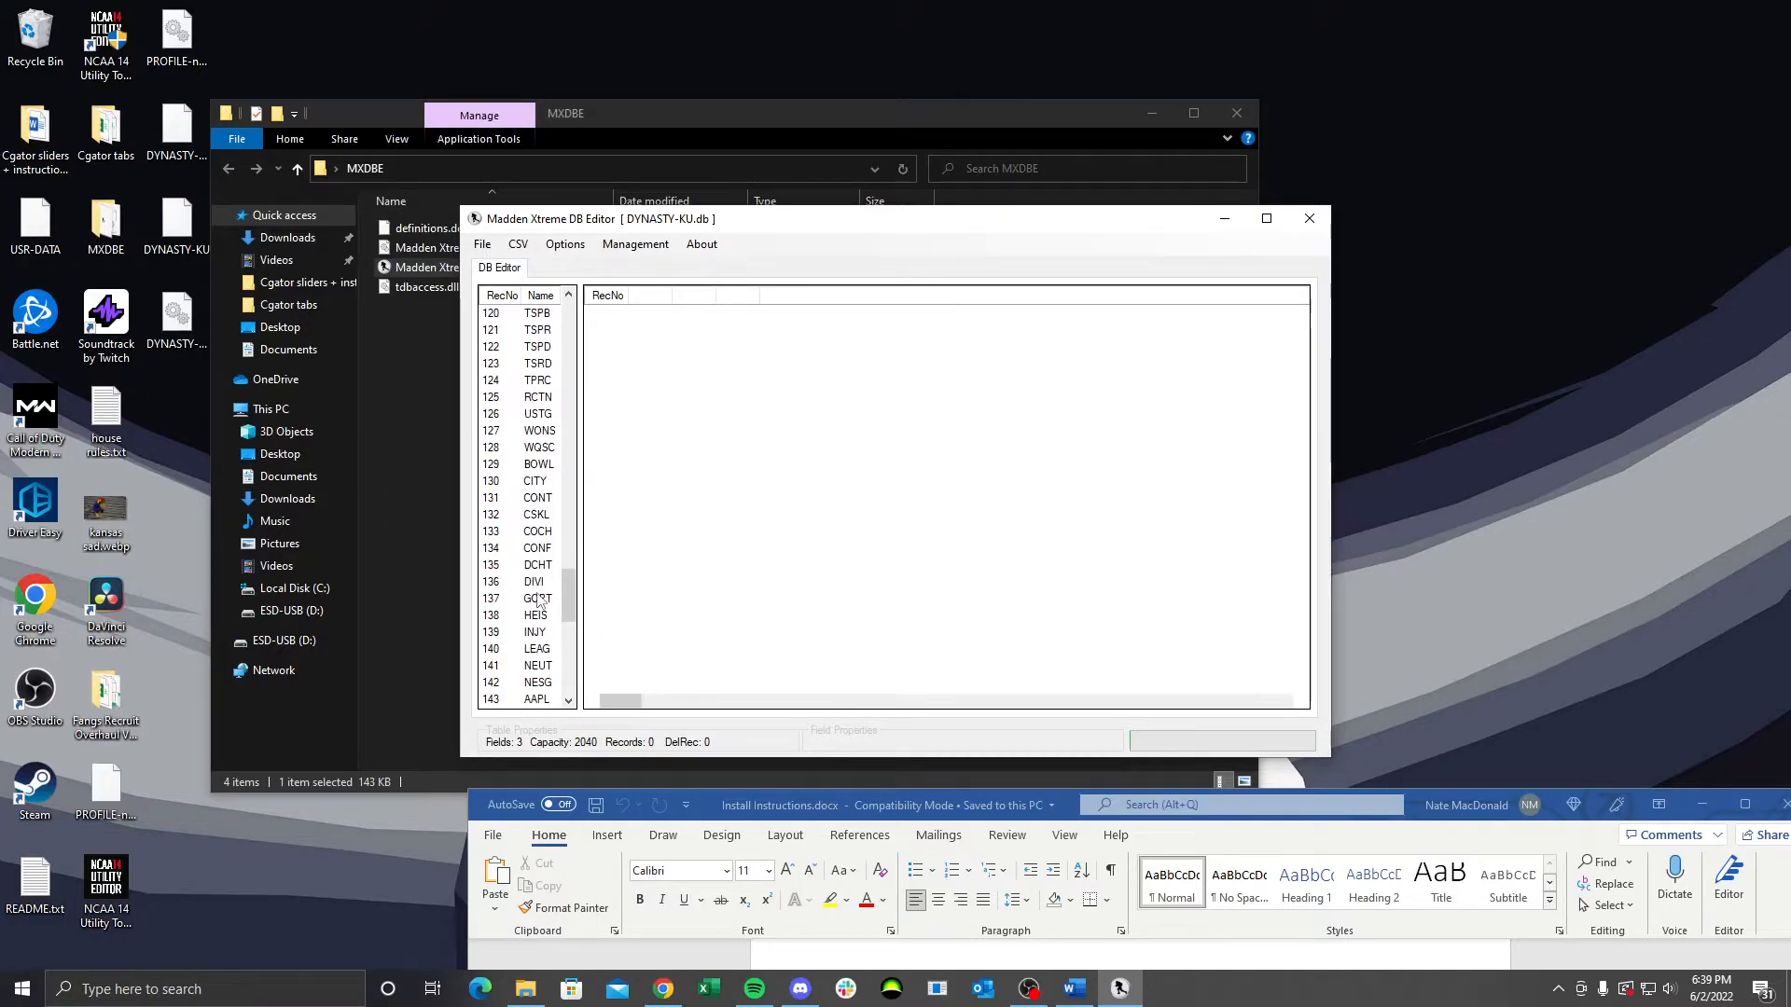
left_click(538, 600)
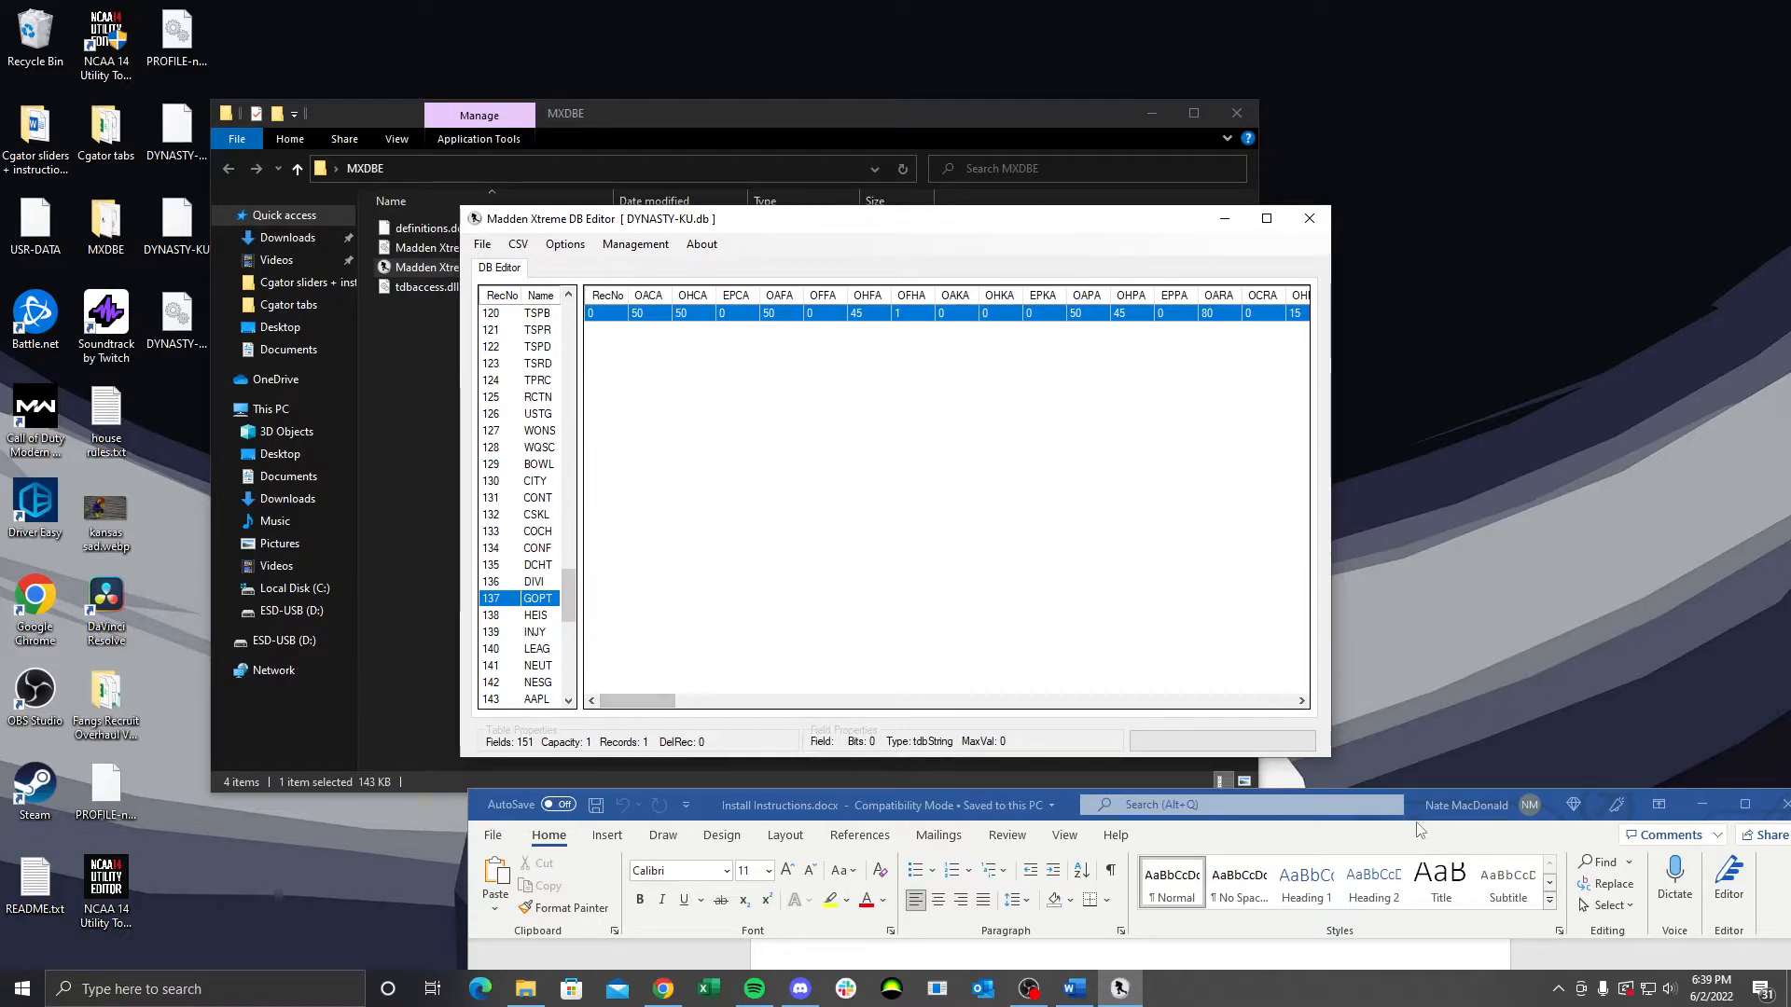
Move the instructions document clear of the DB editor and find the OCPR field in the GOPT record
left_click_drag(1415, 815, 1267, 874)
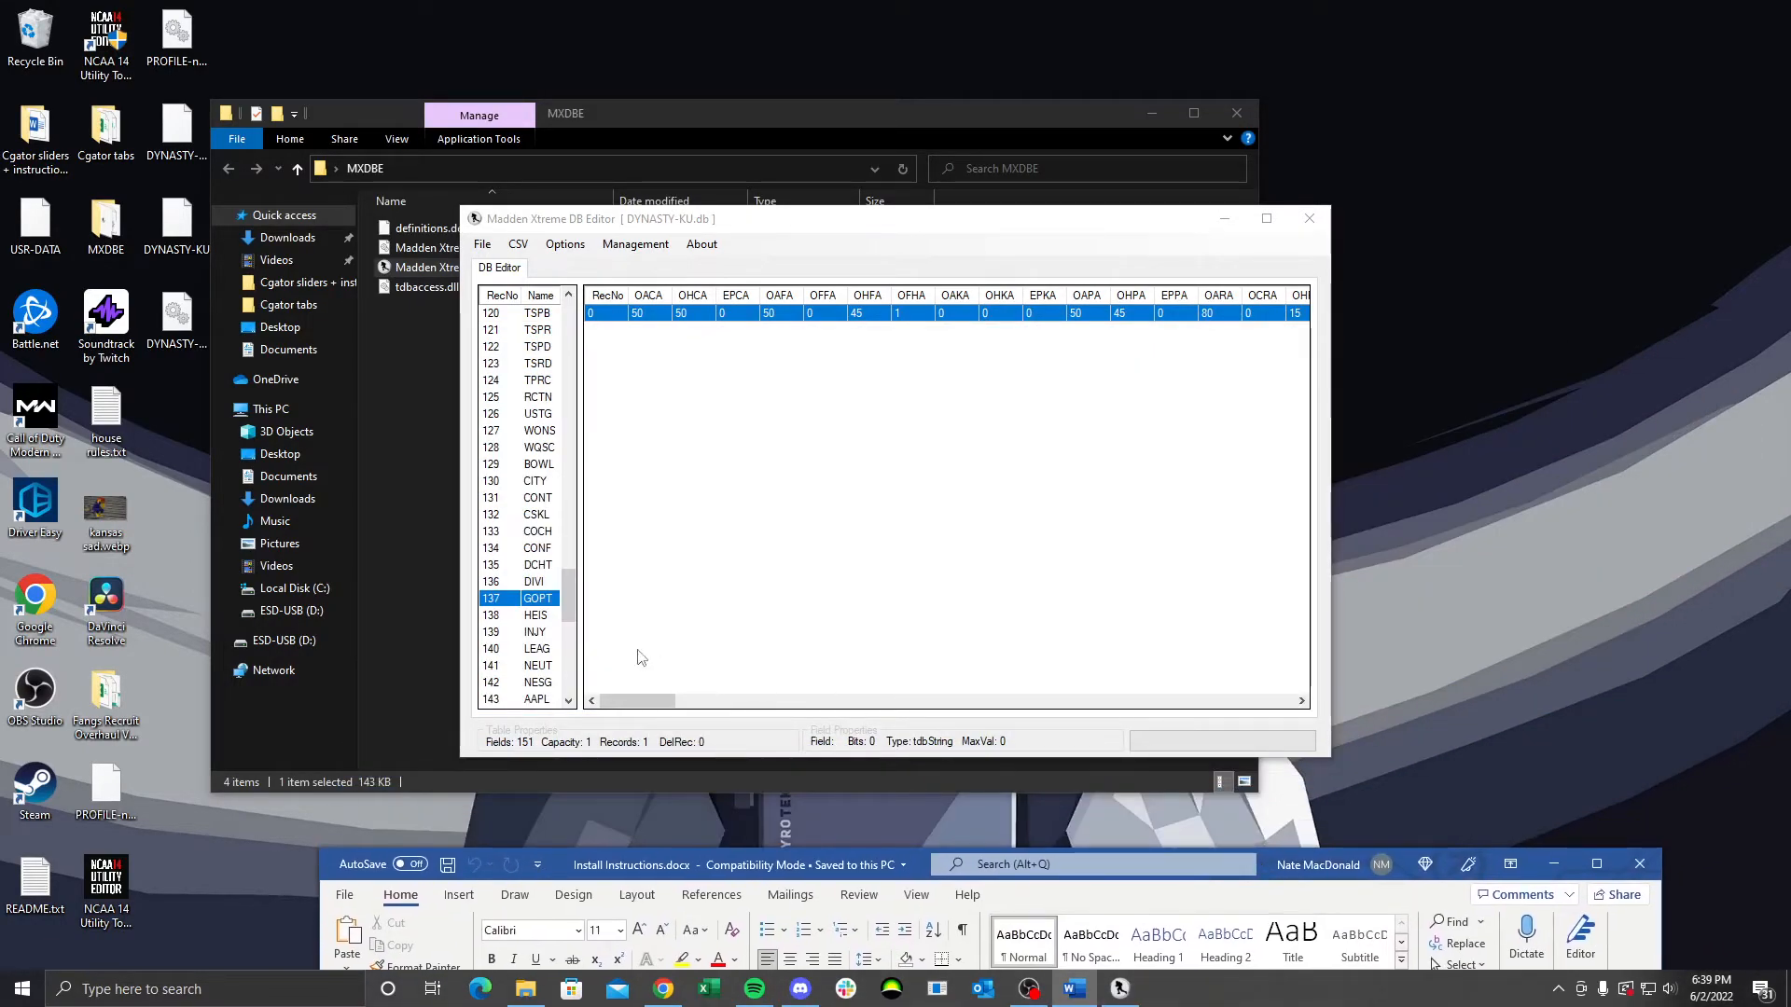
left_click_drag(638, 709, 1084, 718)
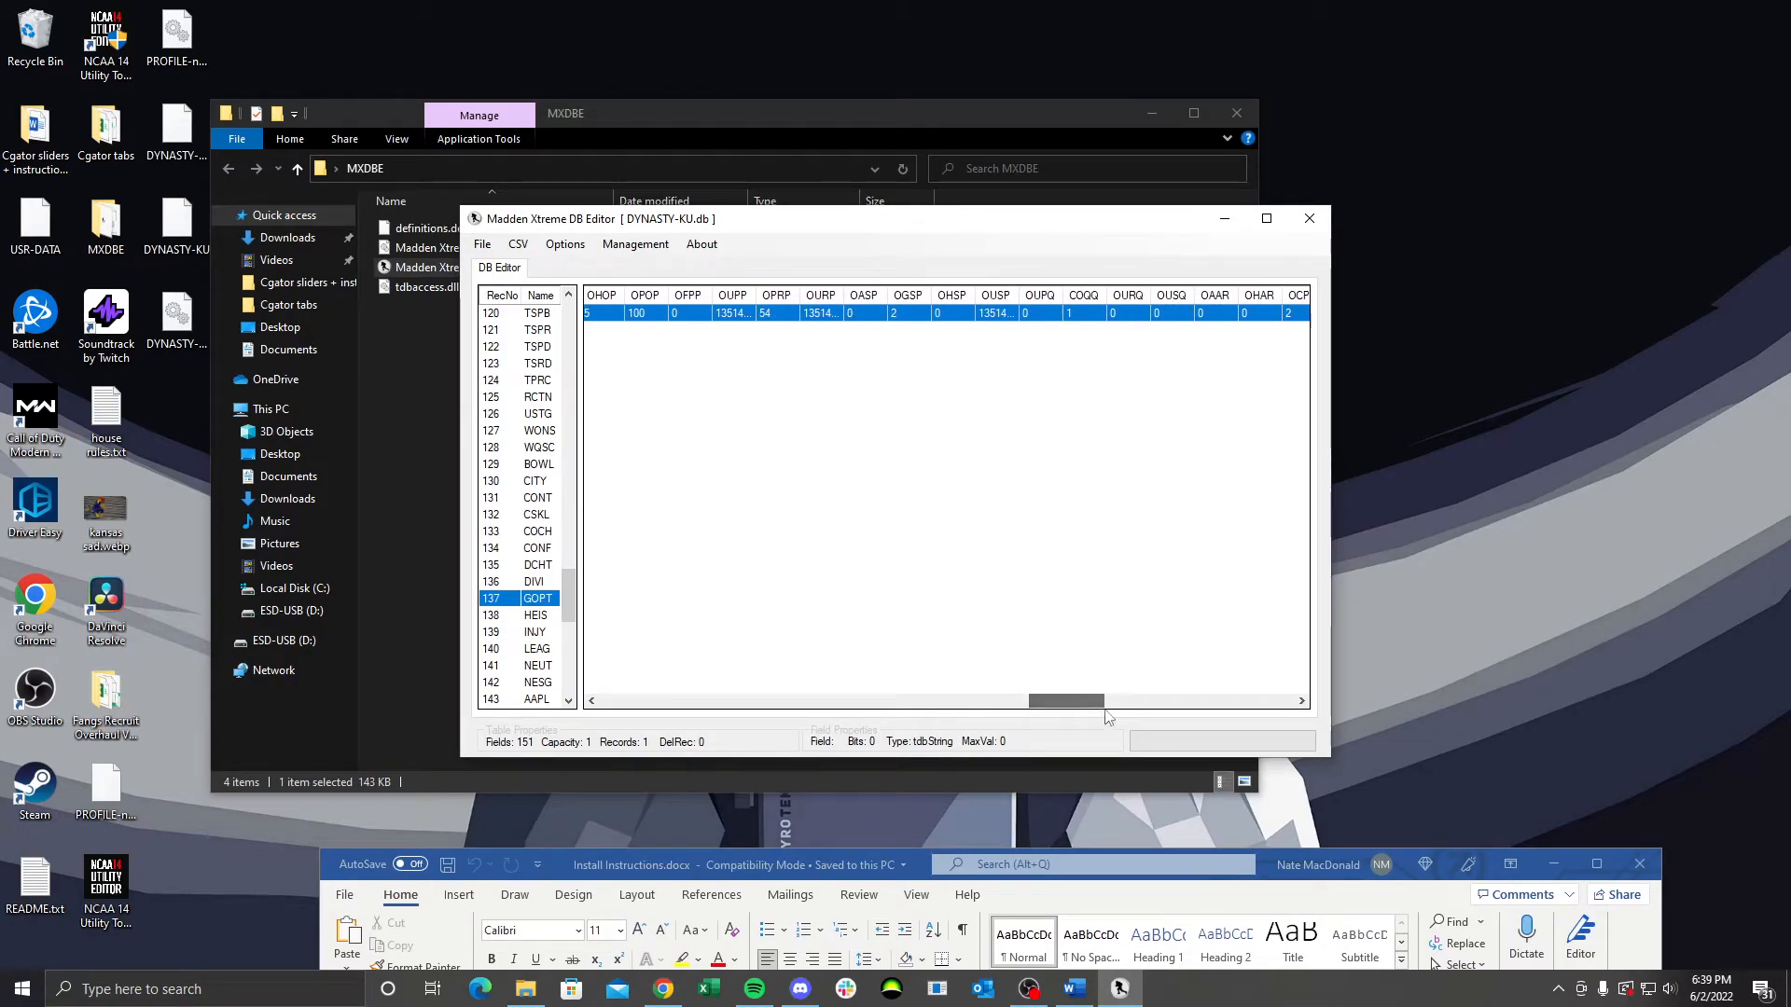
left_click(1302, 701)
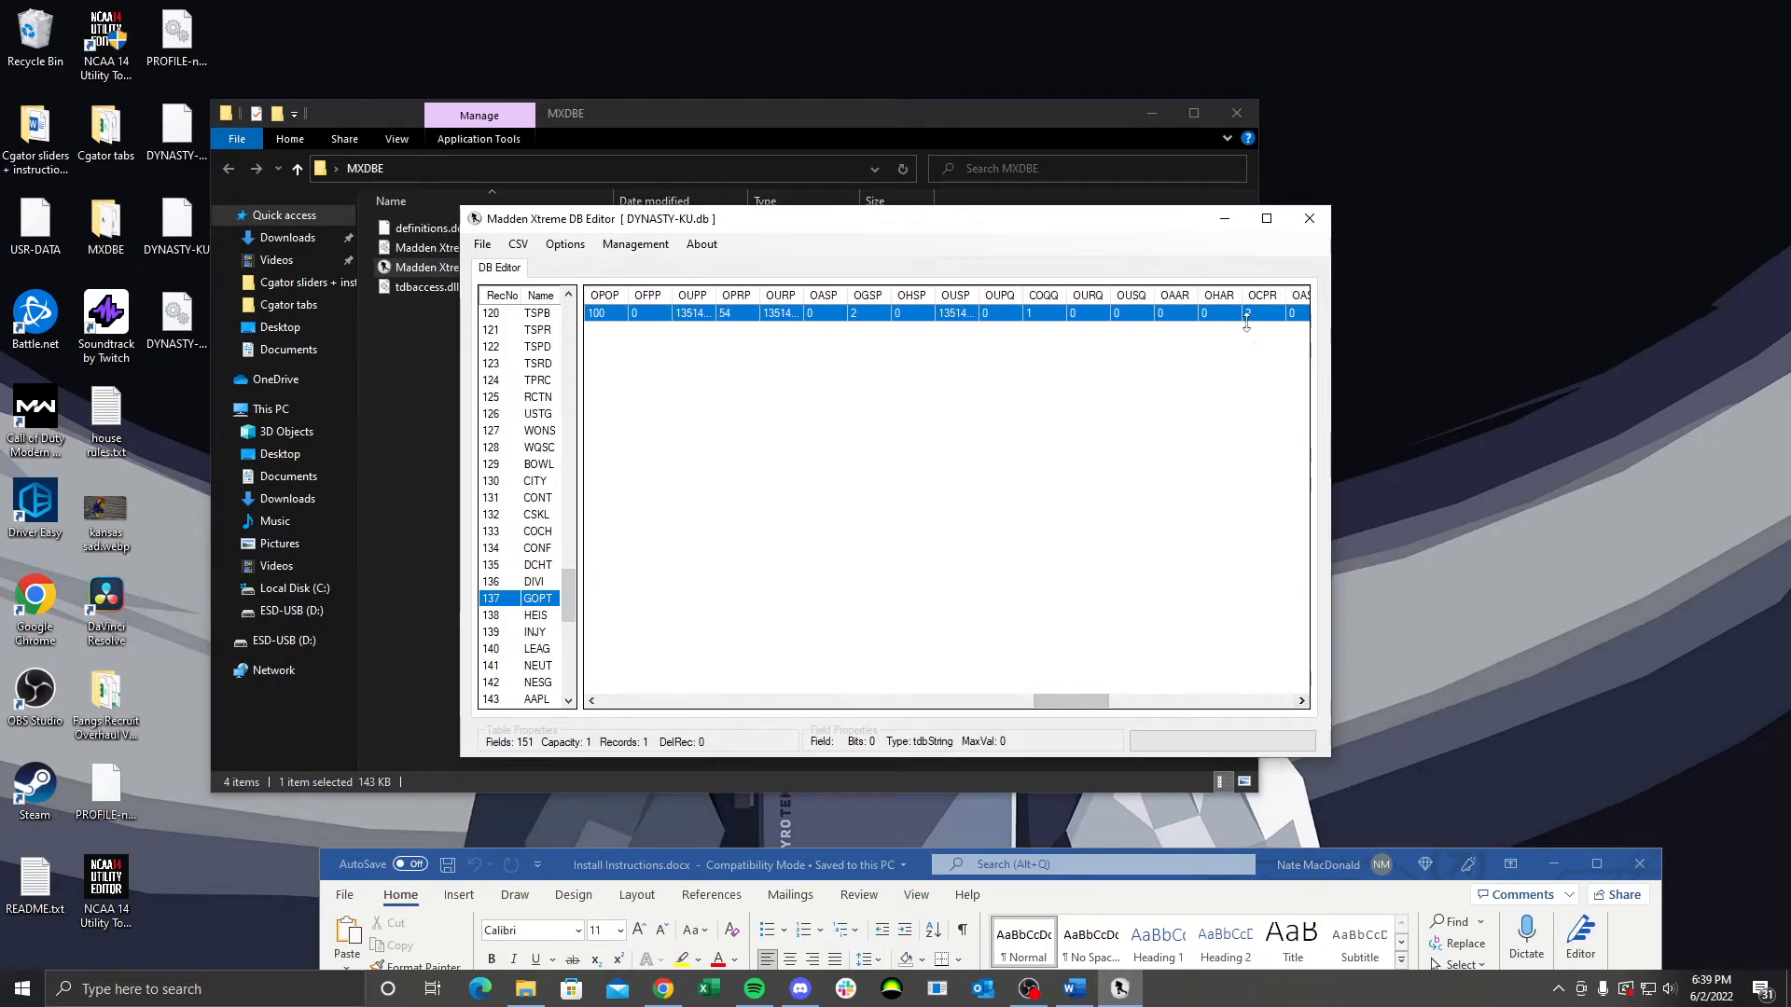
Record the OCPR value 2 in a new Notepad note and shrink the note to a small window clear of the DB editor
left_click(280, 987)
type("no")
key("Return")
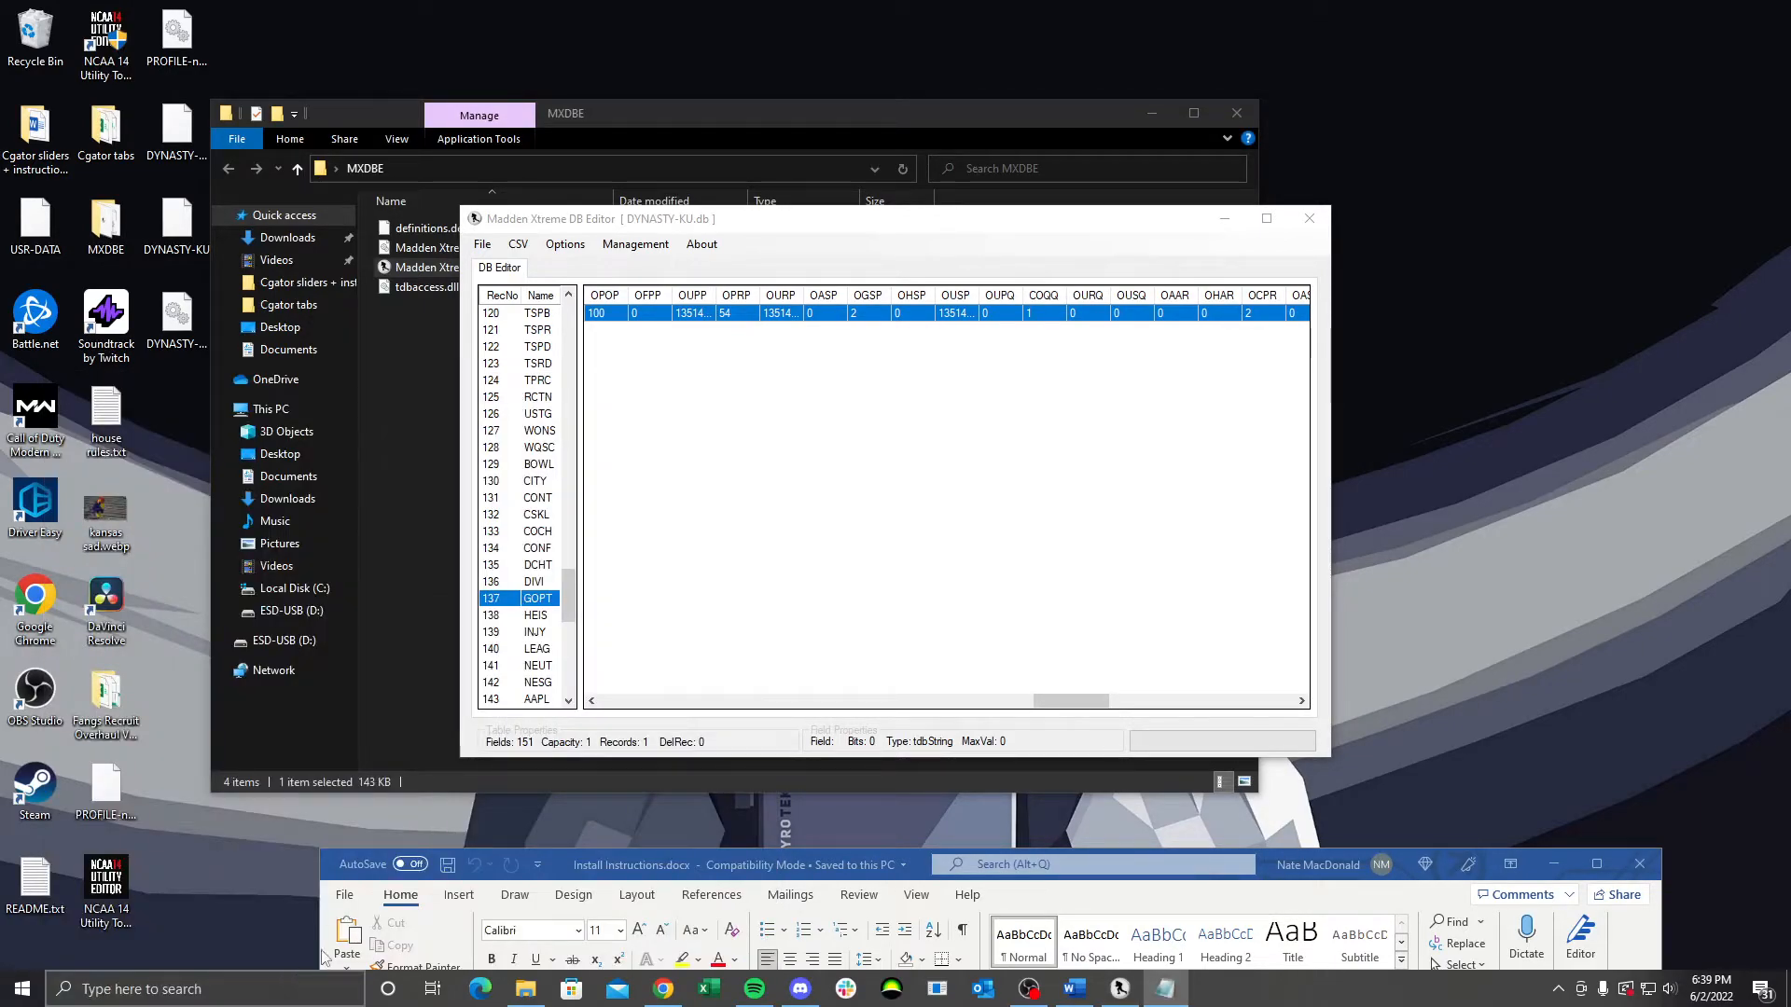
left_click(1233, 113)
left_click_drag(1790, 167, 1687, 73)
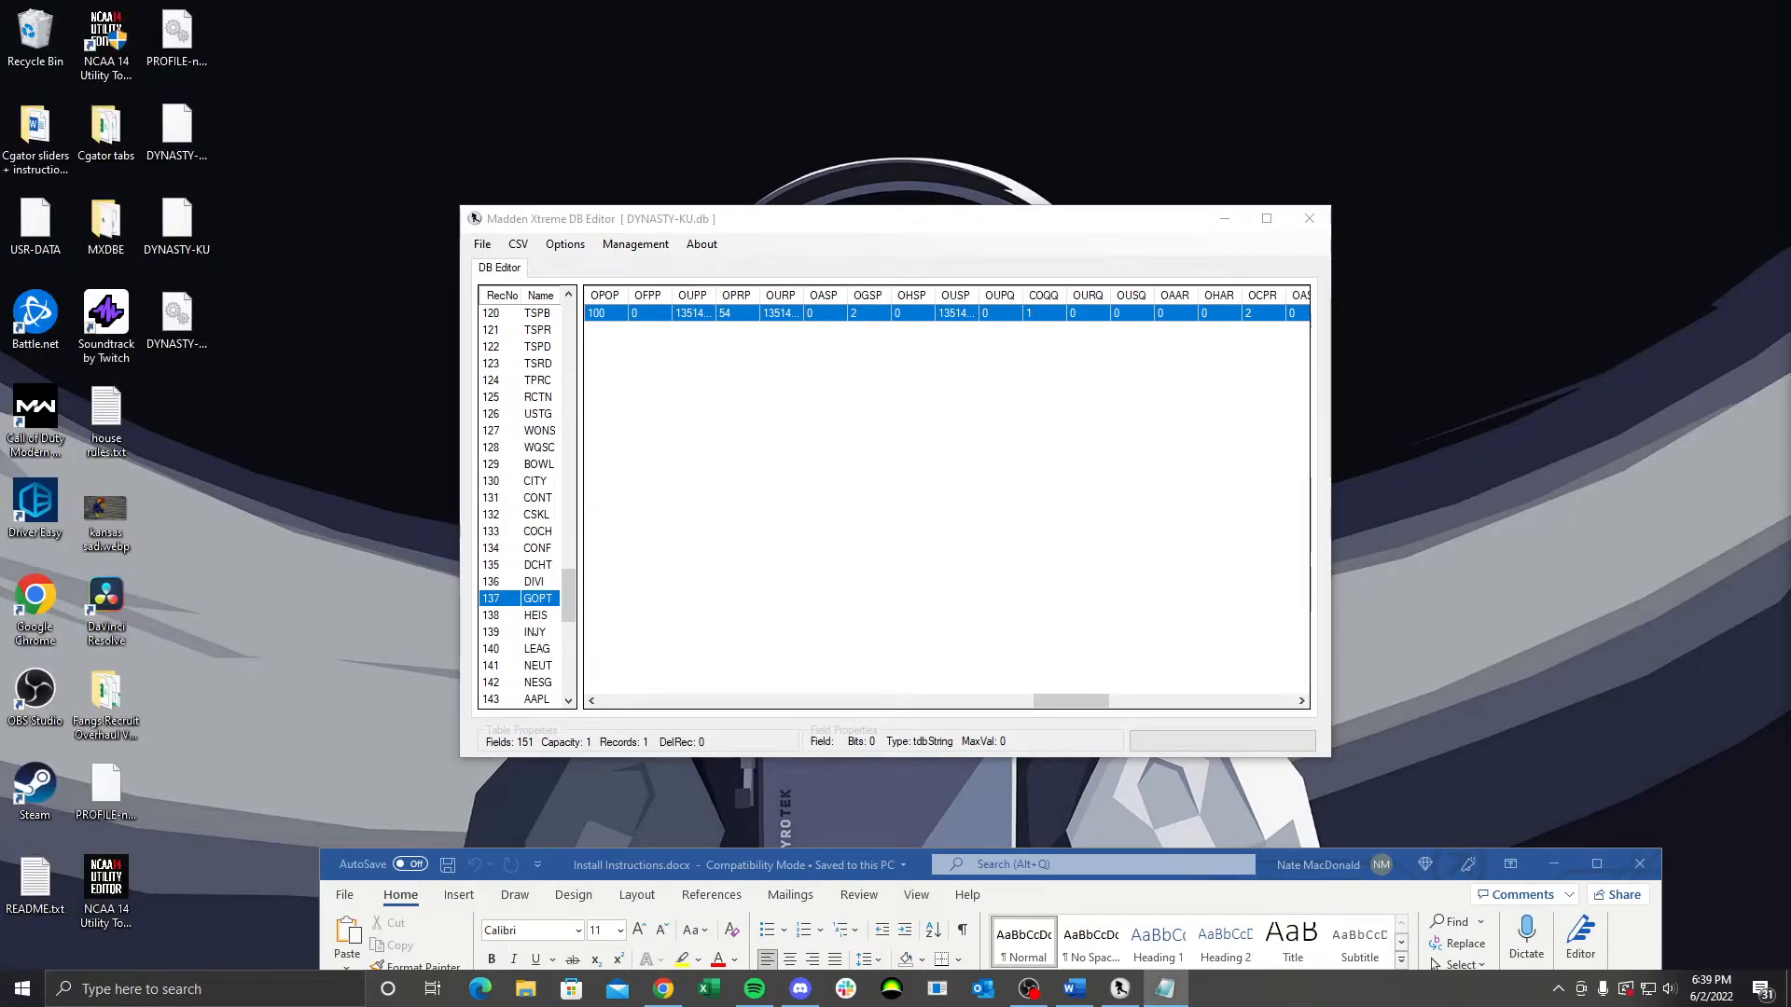
left_click_drag(1790, 121, 1228, 129)
left_click_drag(907, 221, 740, 160)
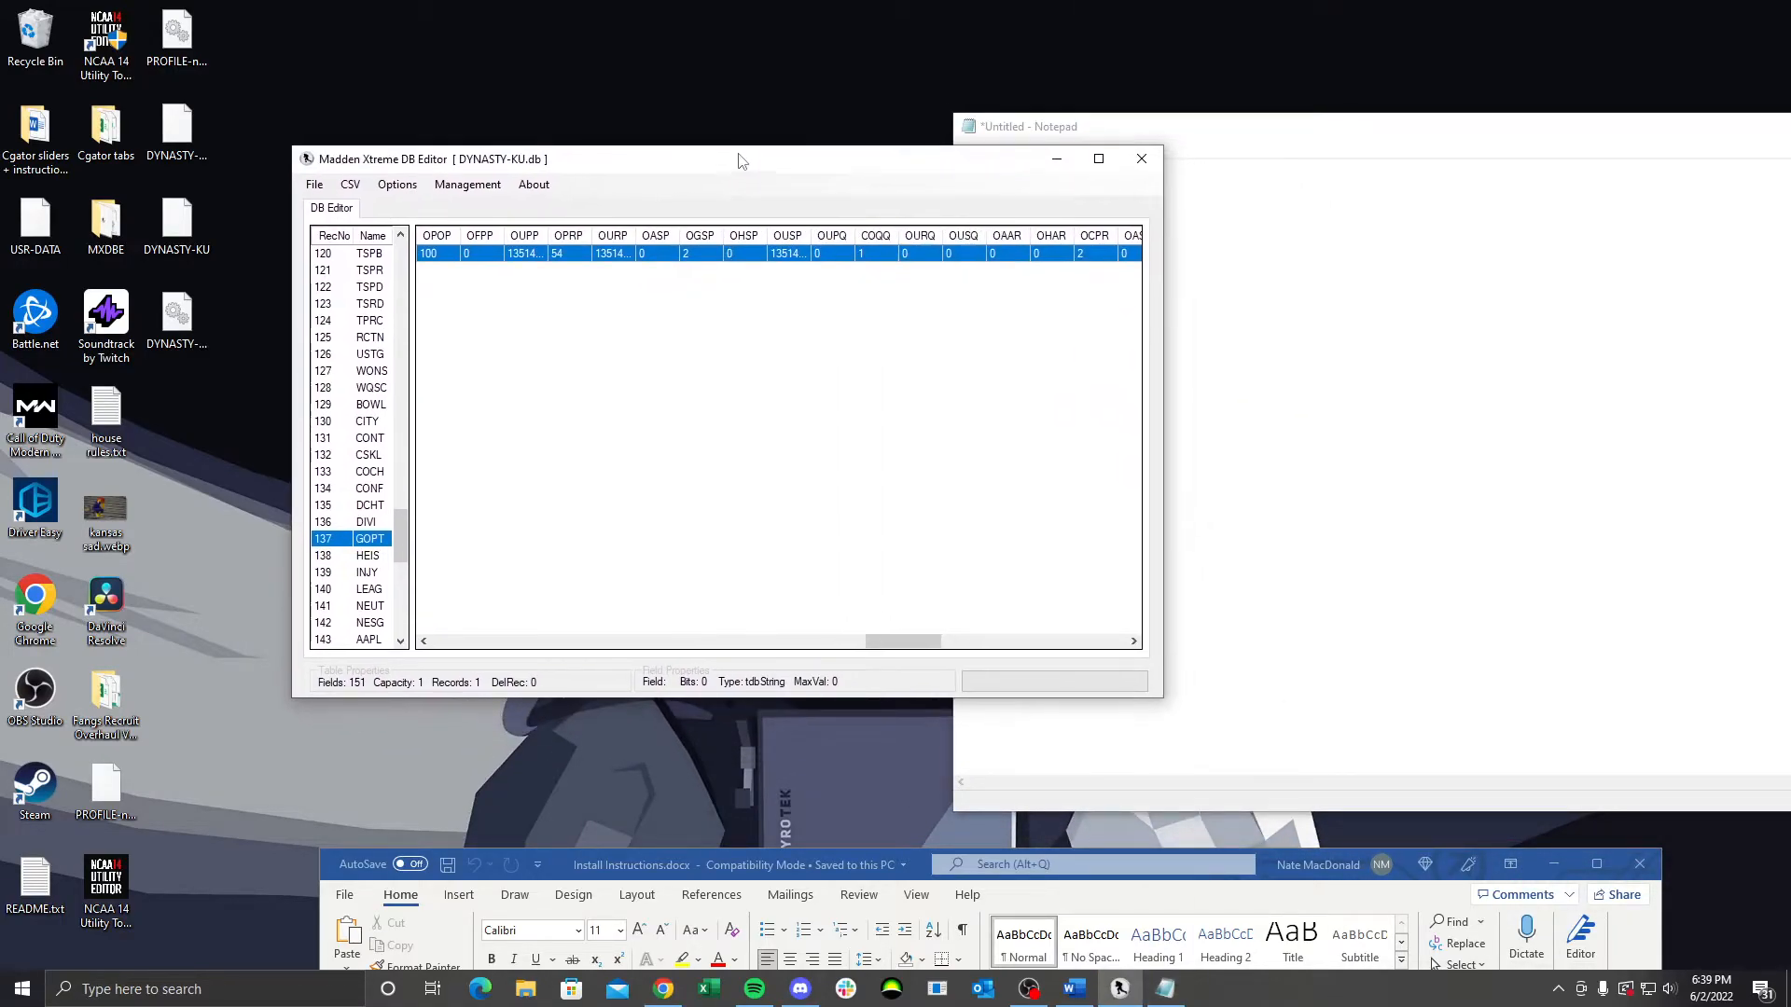
left_click_drag(1297, 131, 1025, 157)
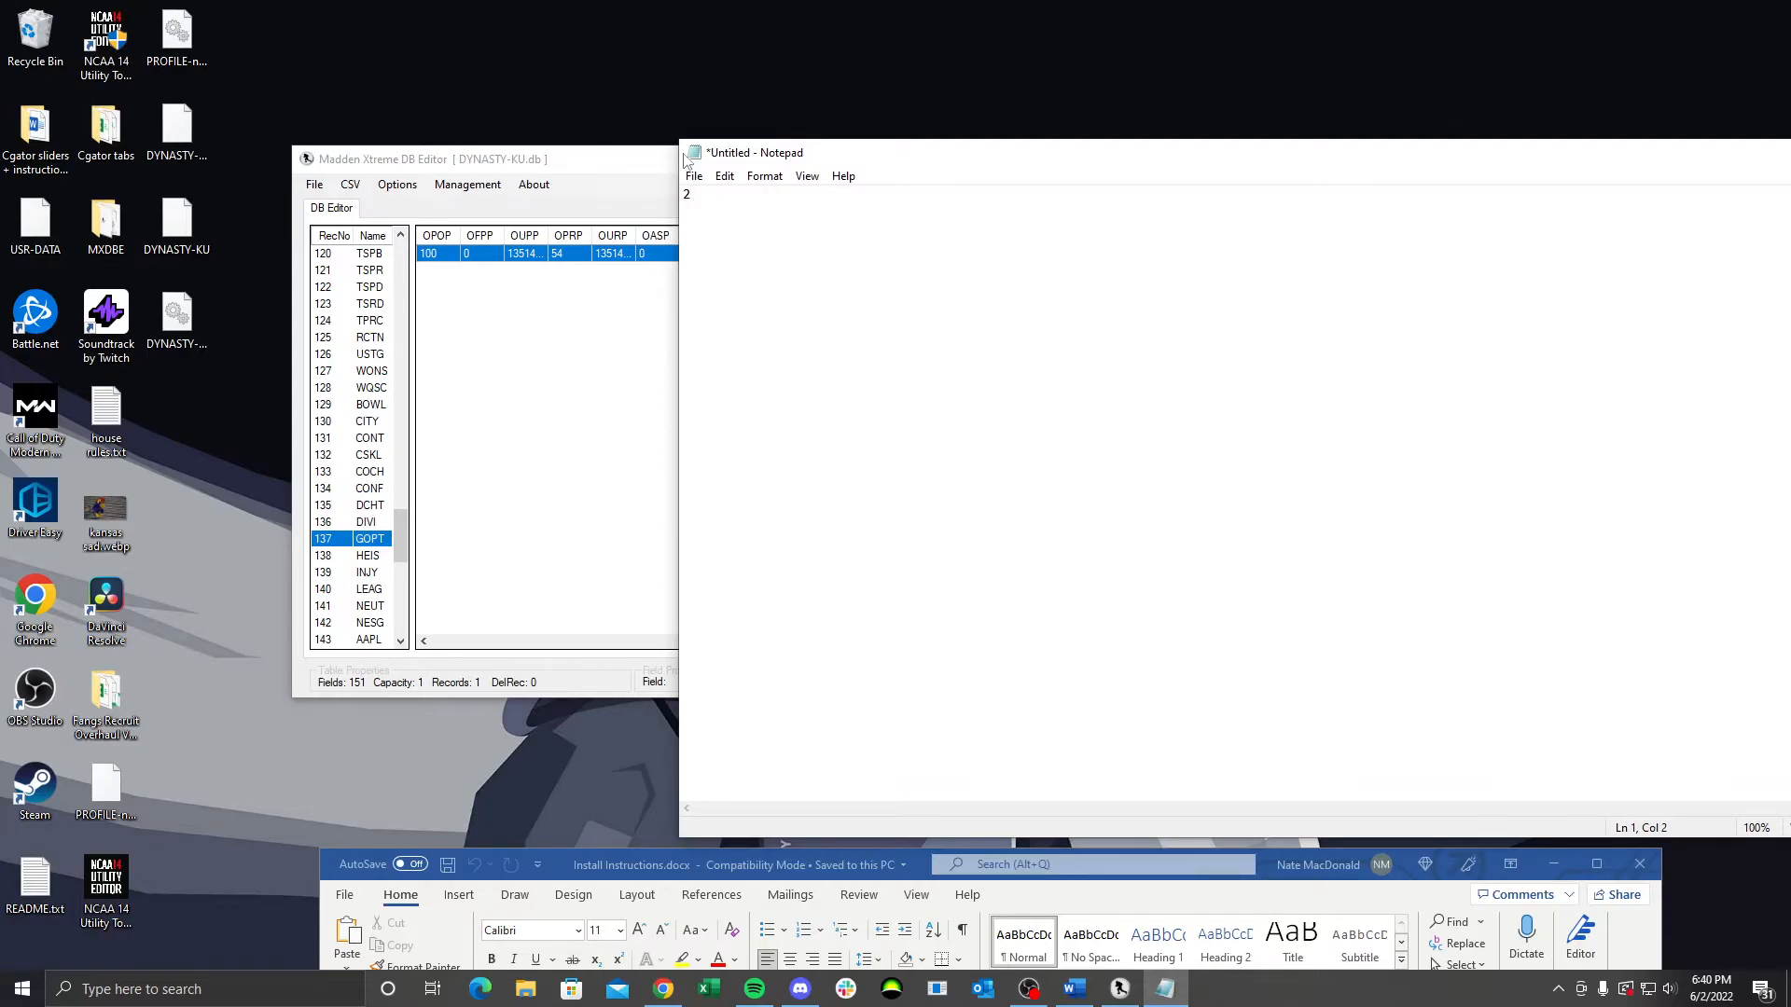
left_click_drag(674, 138, 1633, 644)
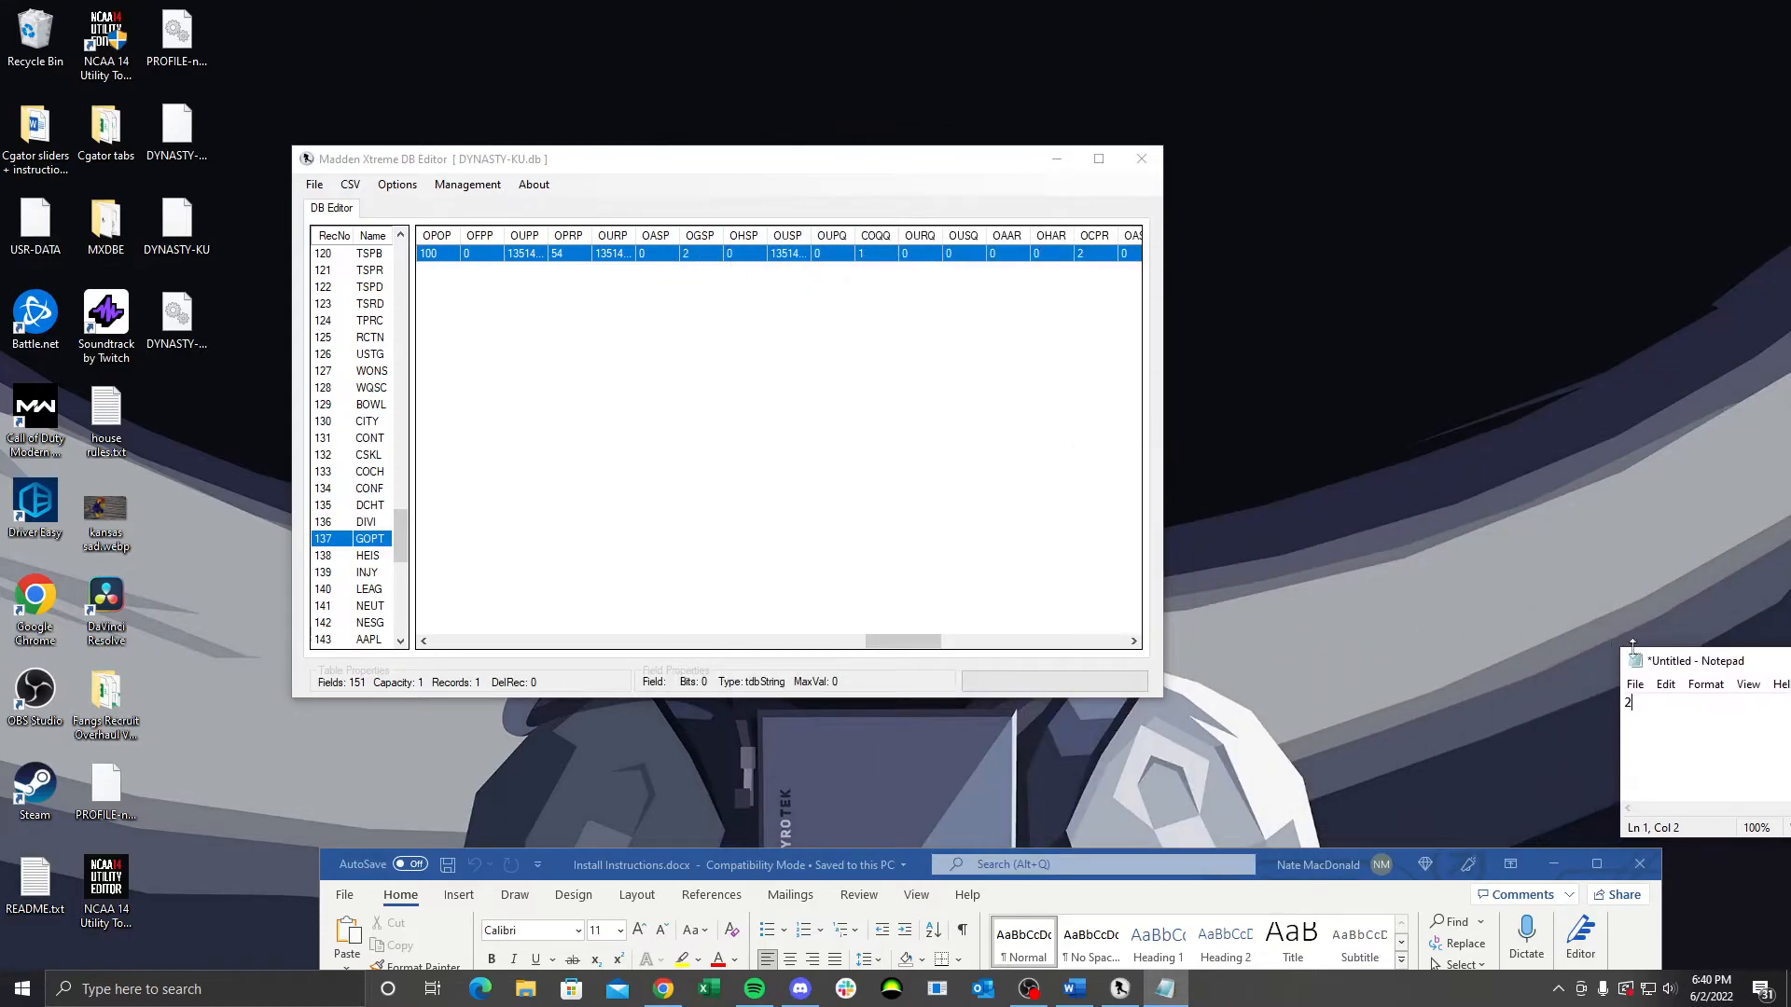
left_click_drag(1784, 664, 1595, 113)
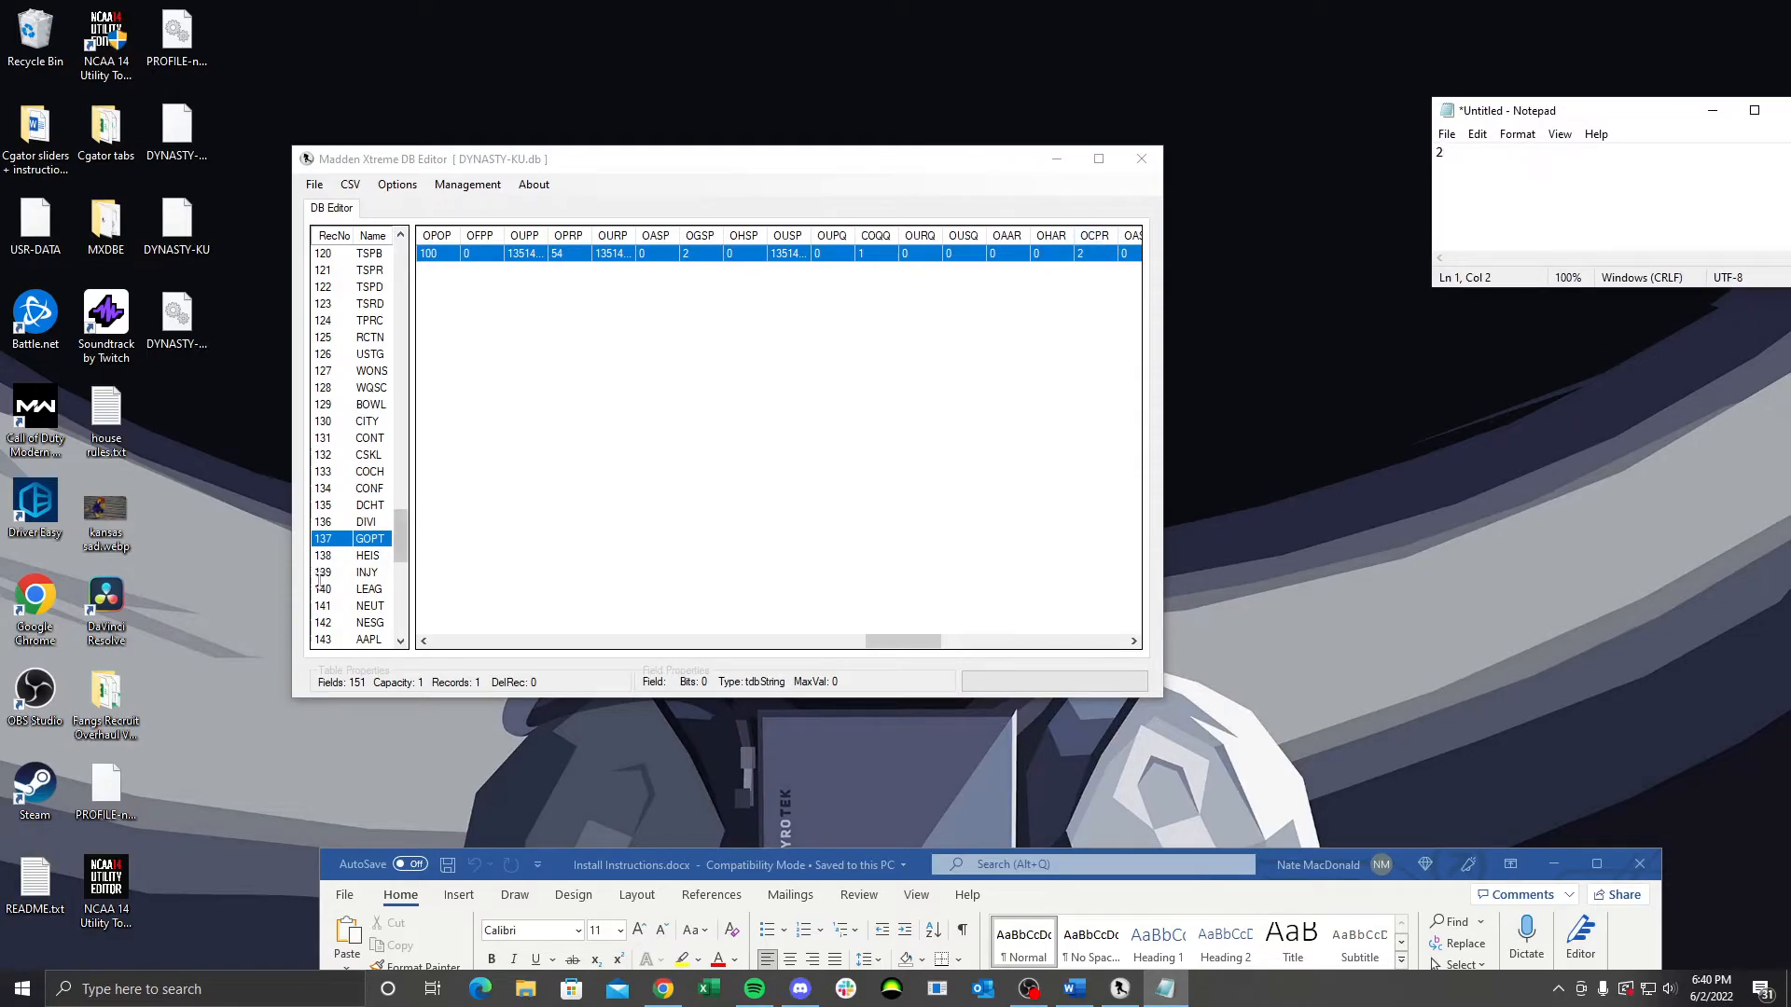
Bring the import instructions into view and close the DB editor holding DYNASTY-KU
left_click_drag(1231, 865, 1216, 280)
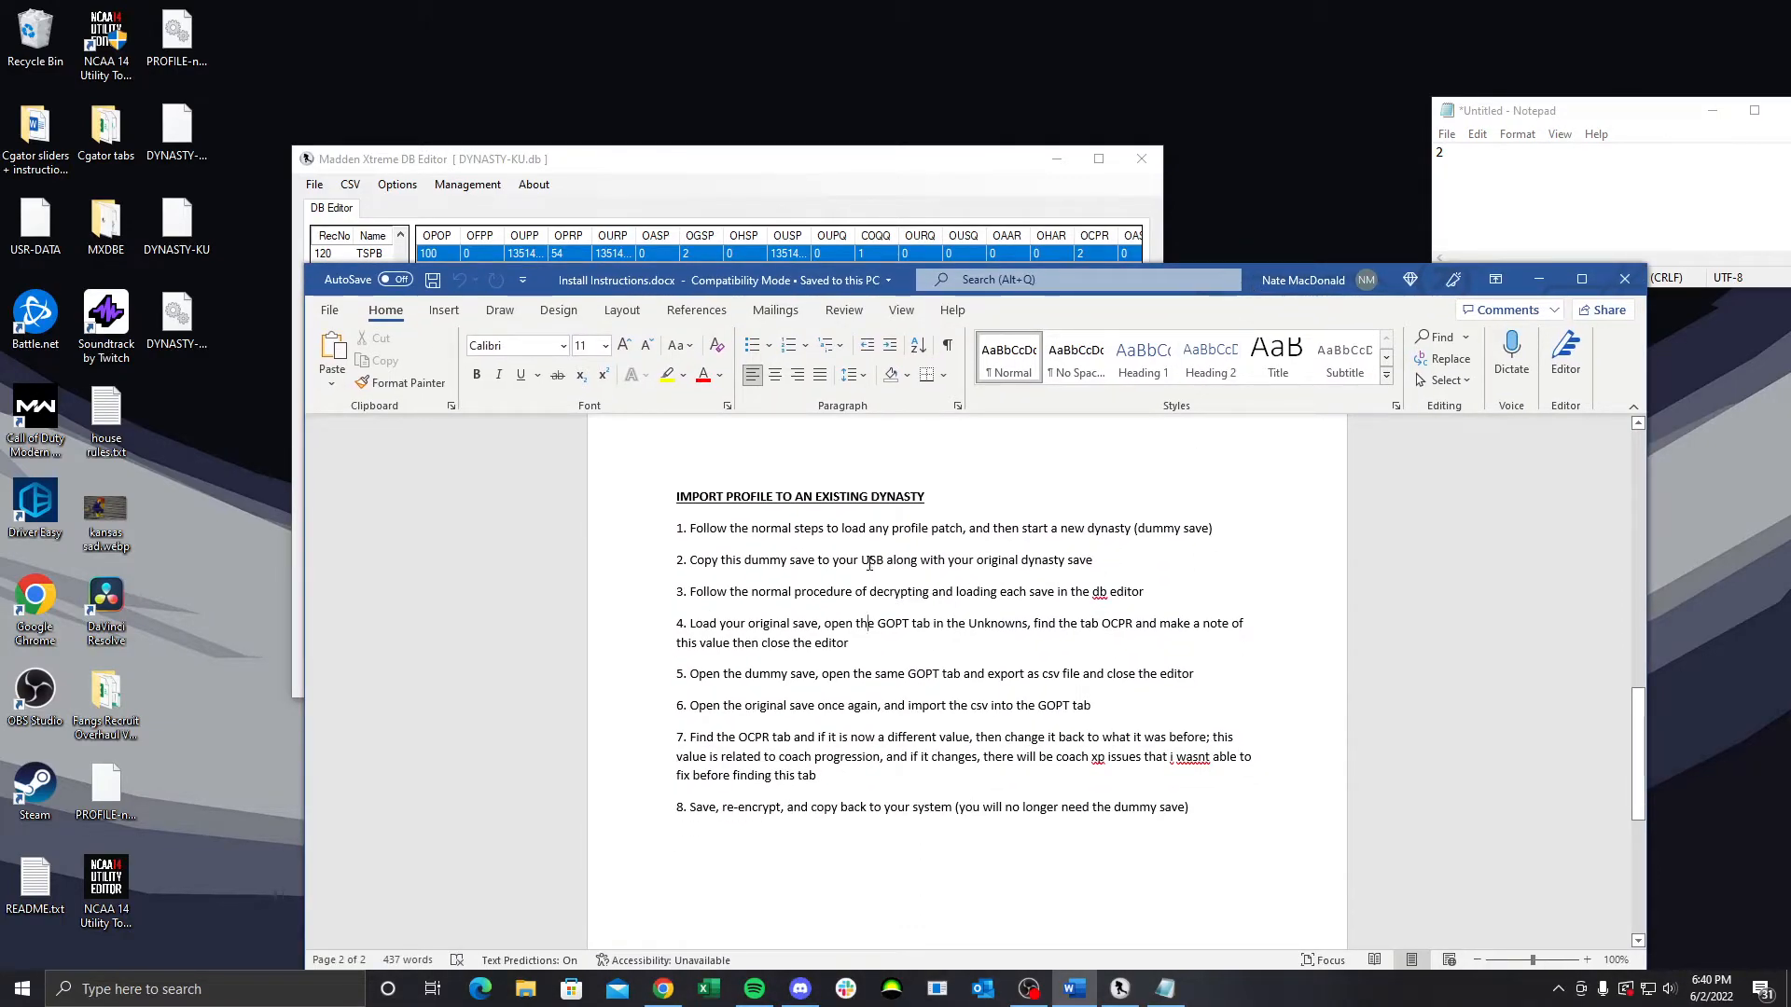
left_click(1141, 161)
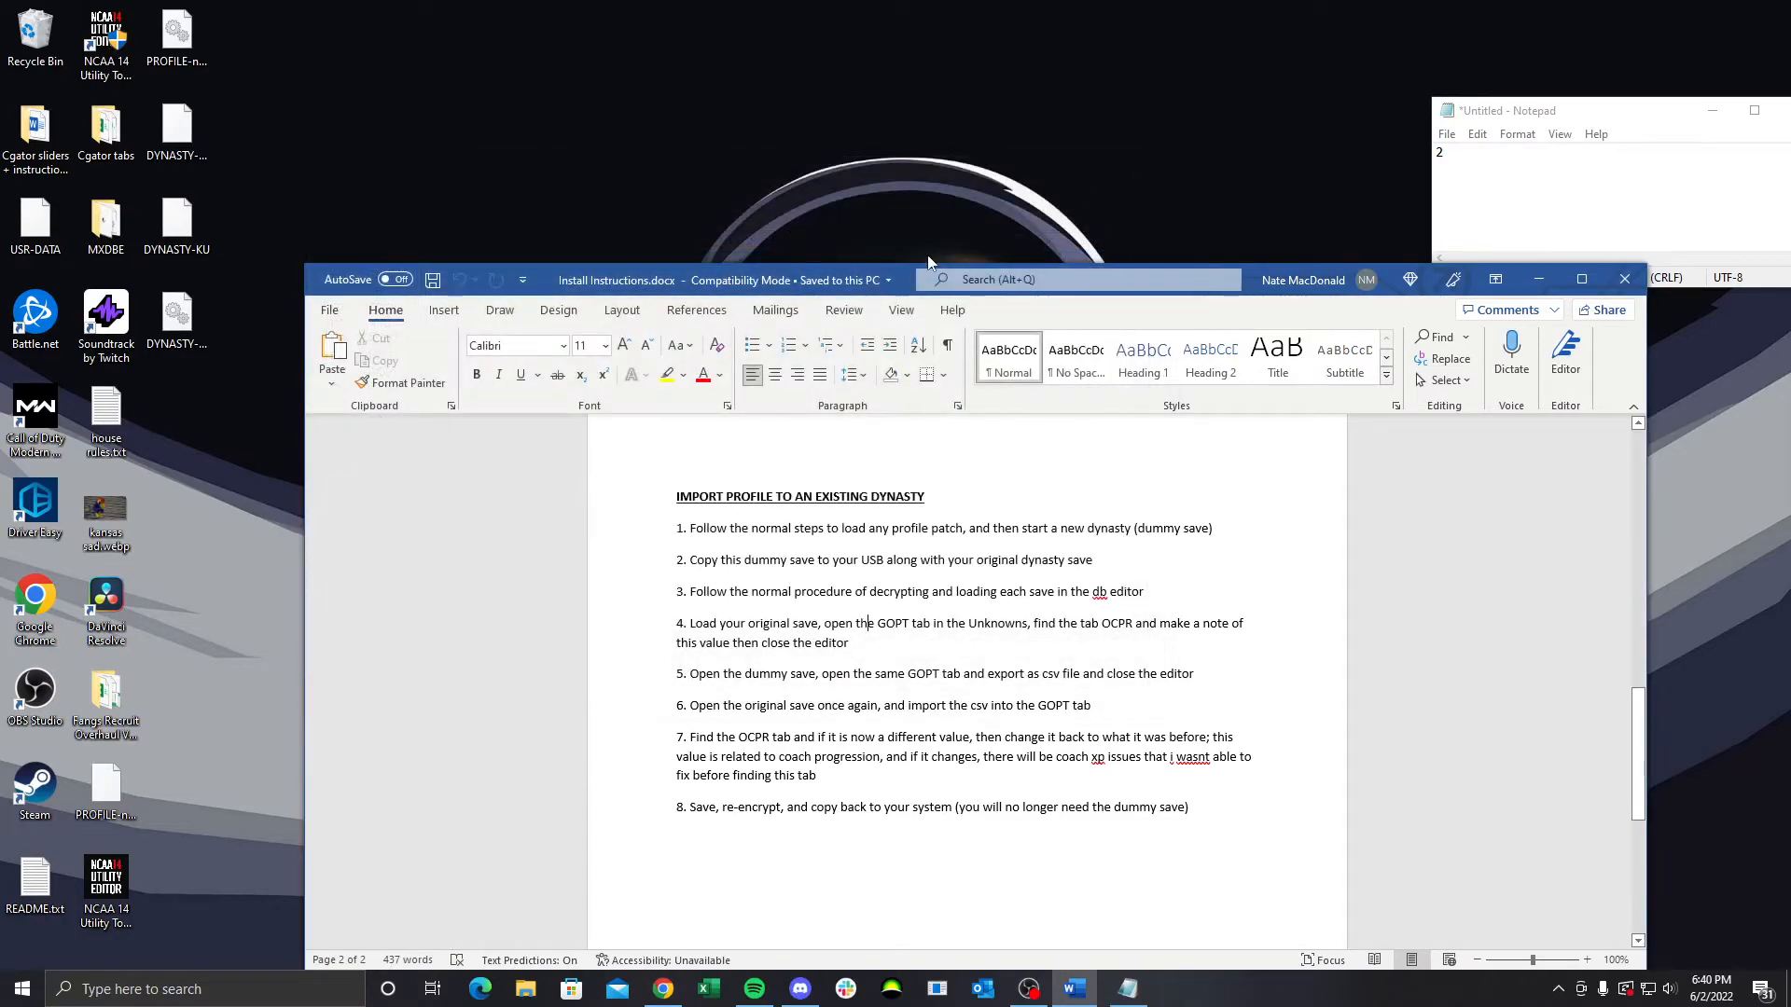
left_click(158, 985)
type("madd")
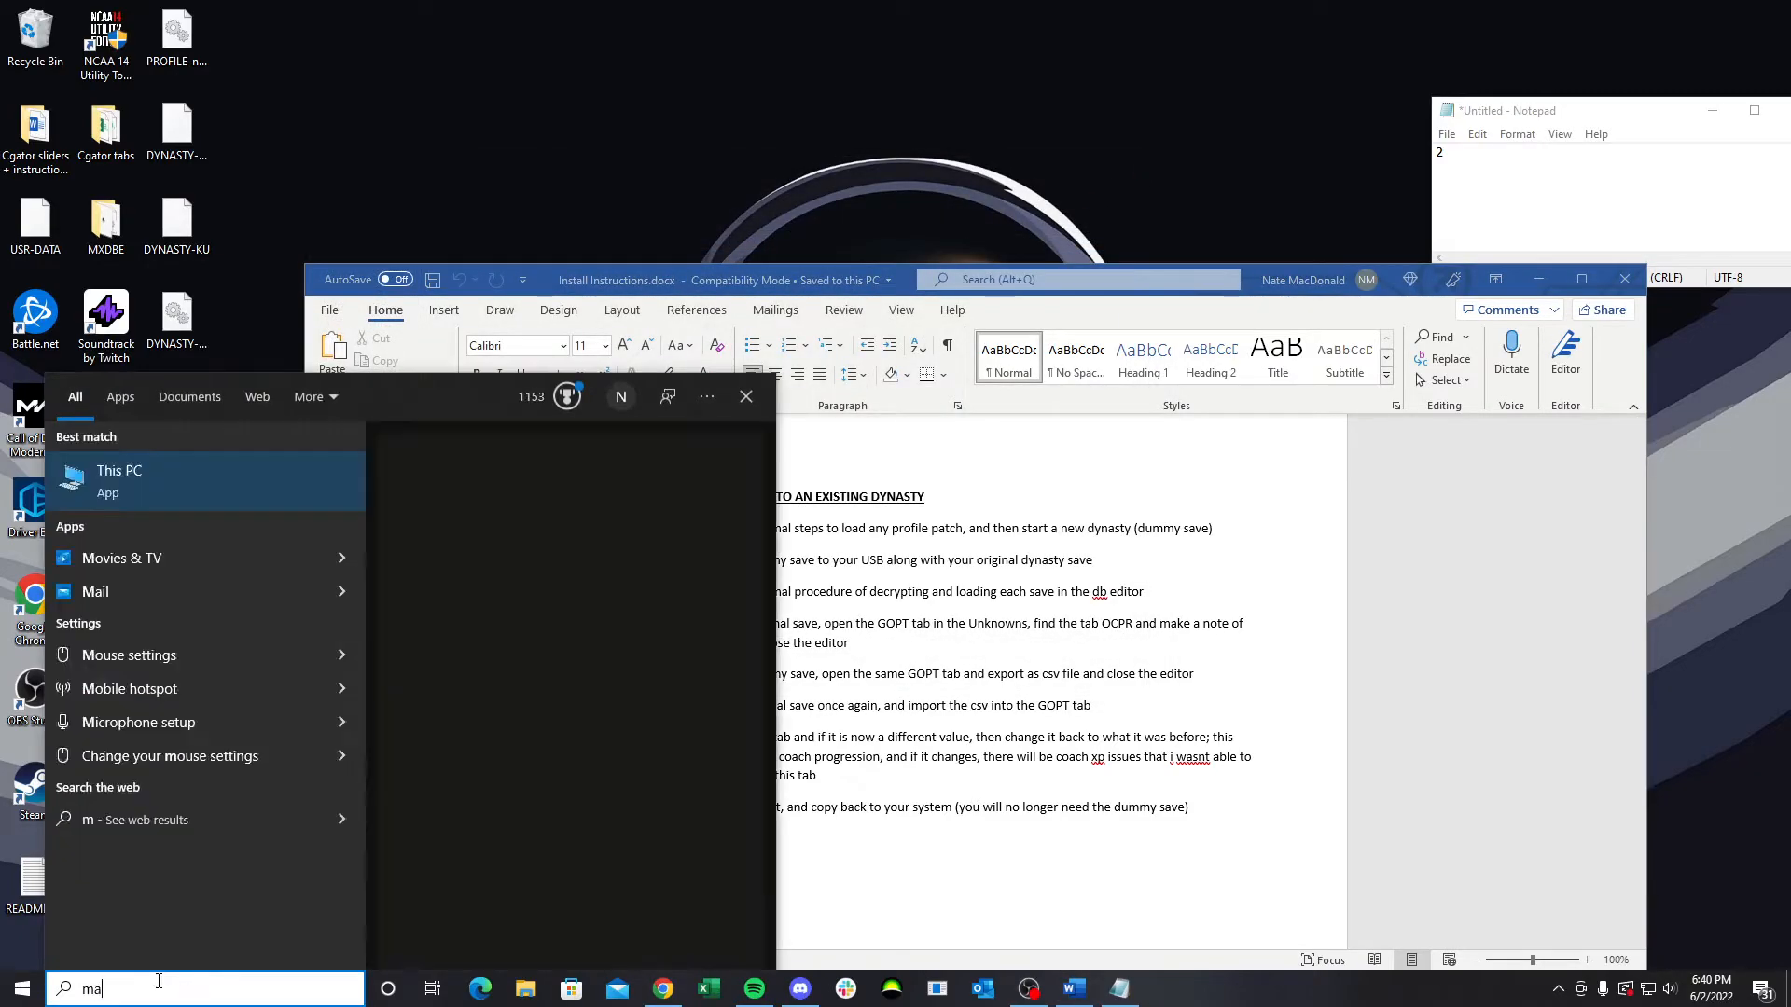
key("BackSpace")
key("BackSpace")
key("BackSpace")
key("BackSpace")
key("BackSpace")
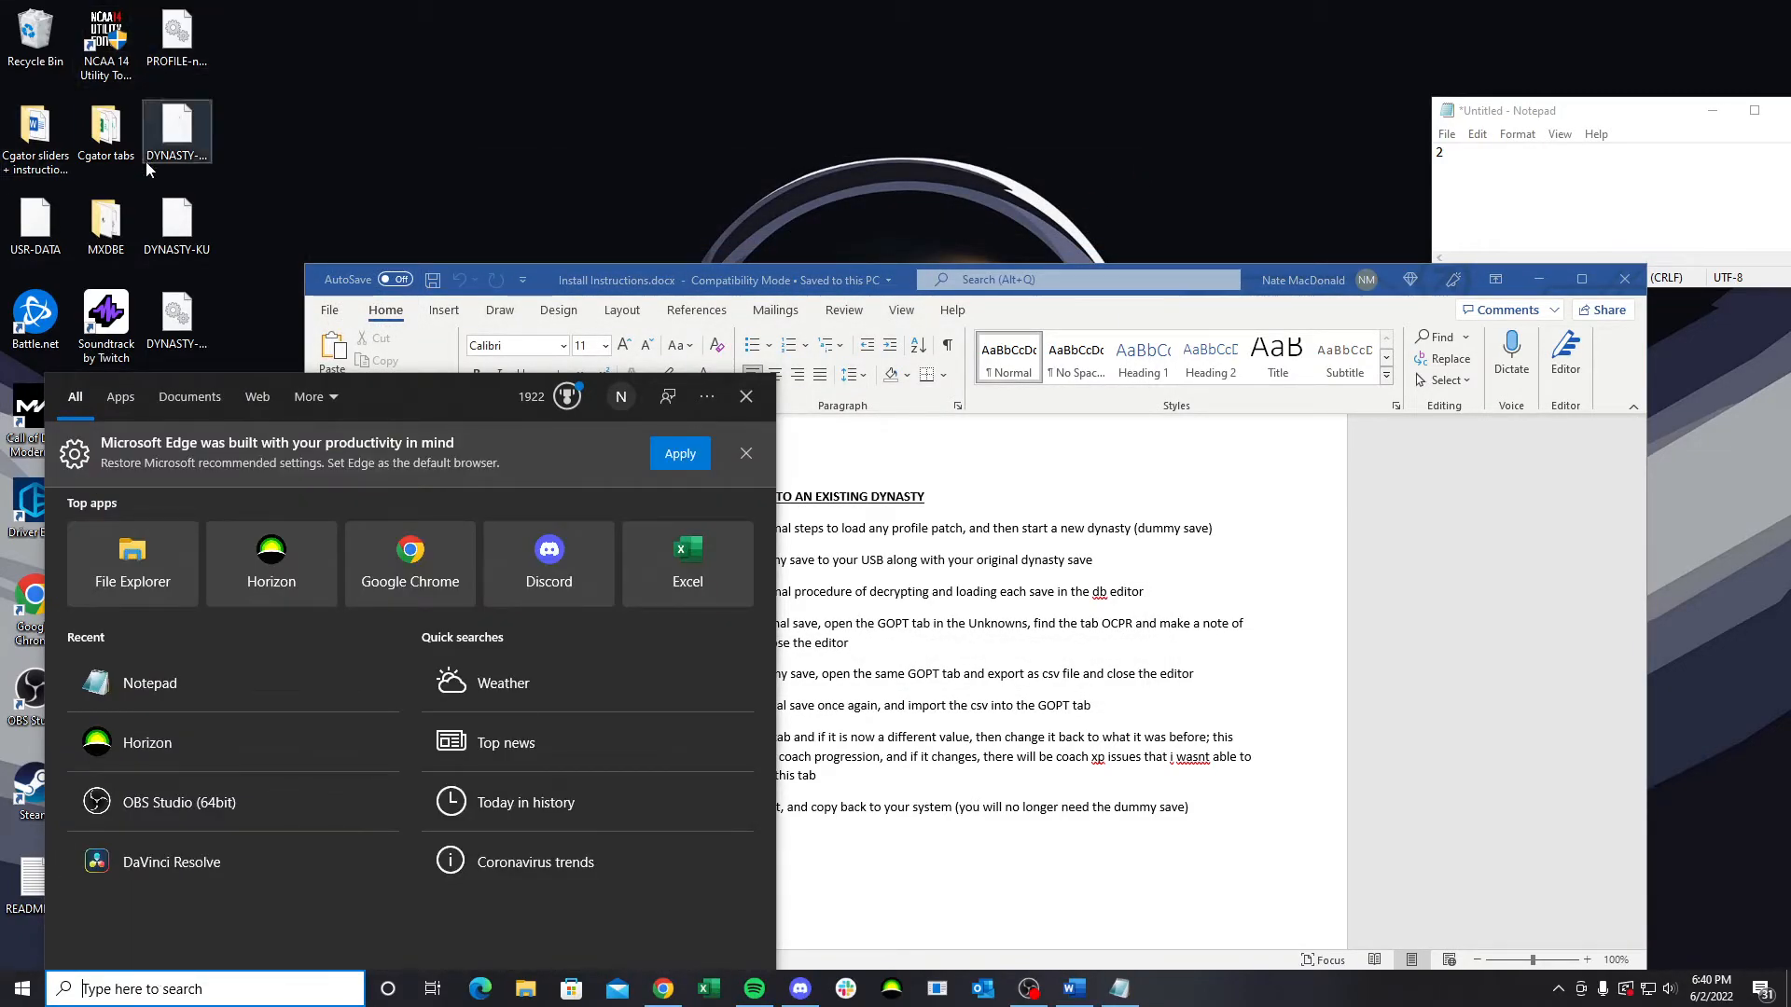
Start Madden Xtreme DB Editor from the MXDBE folder and open the DYNASTY-DUMMY file from the Desktop
double_click(105, 222)
double_click(556, 267)
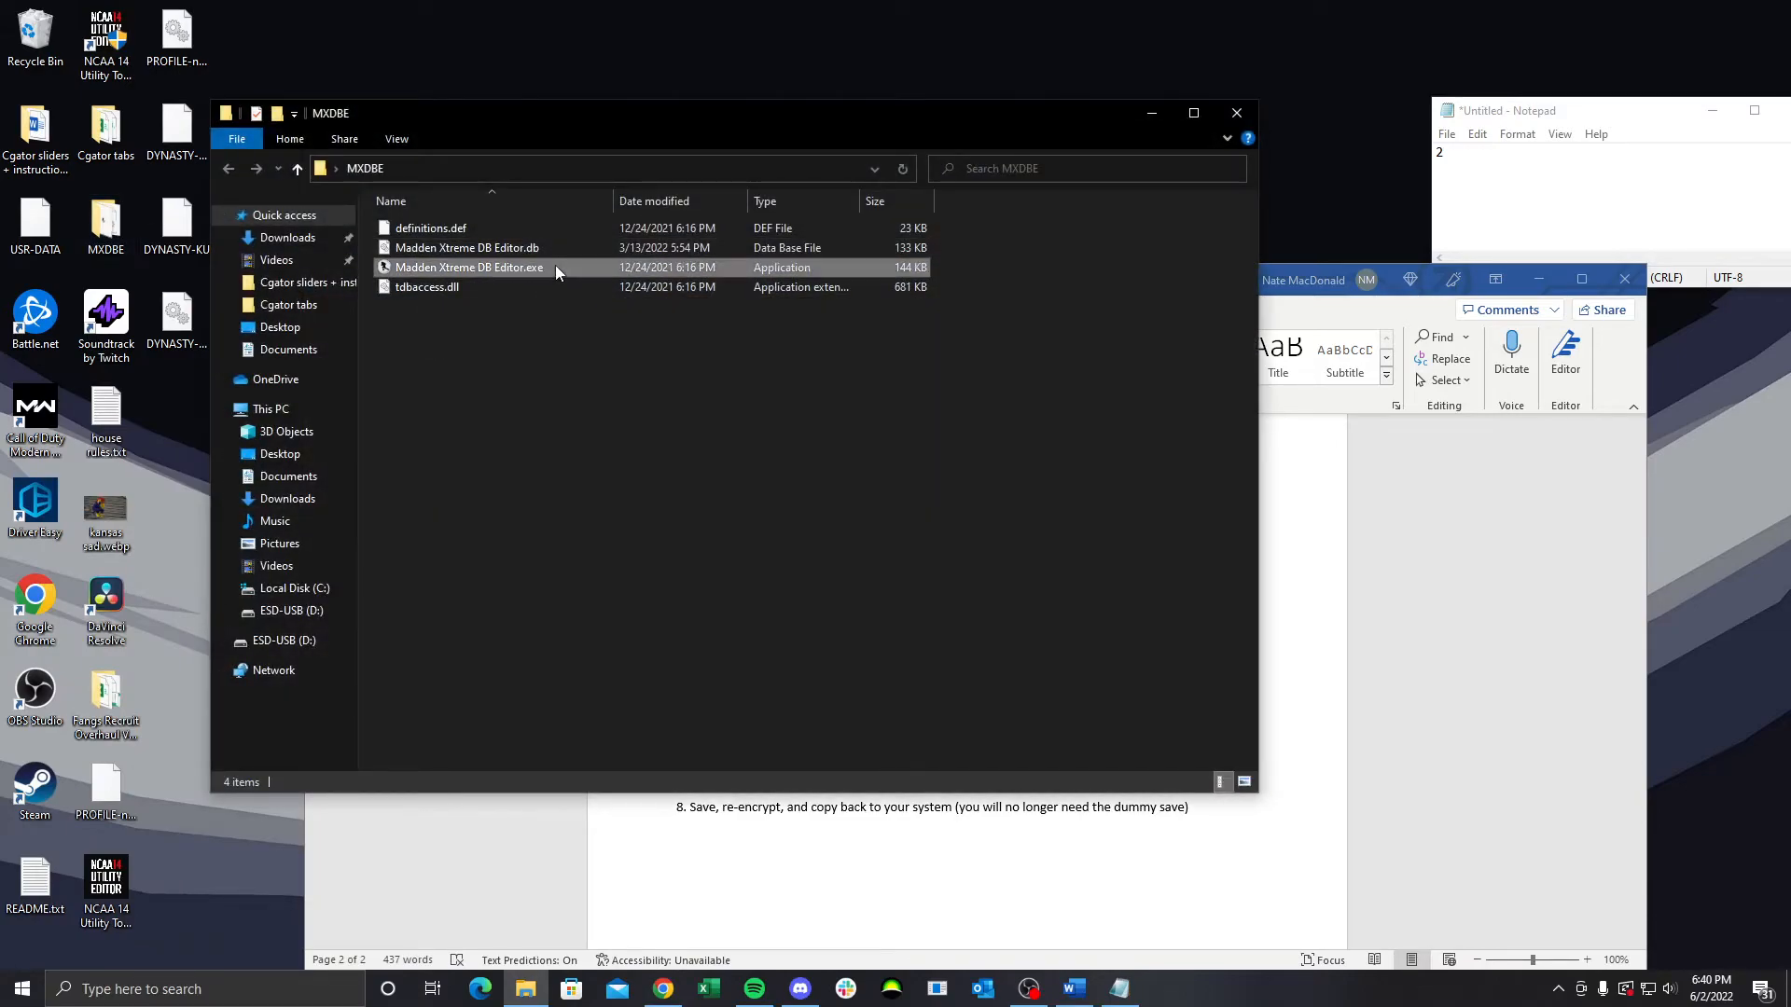
left_click(483, 244)
left_click(512, 264)
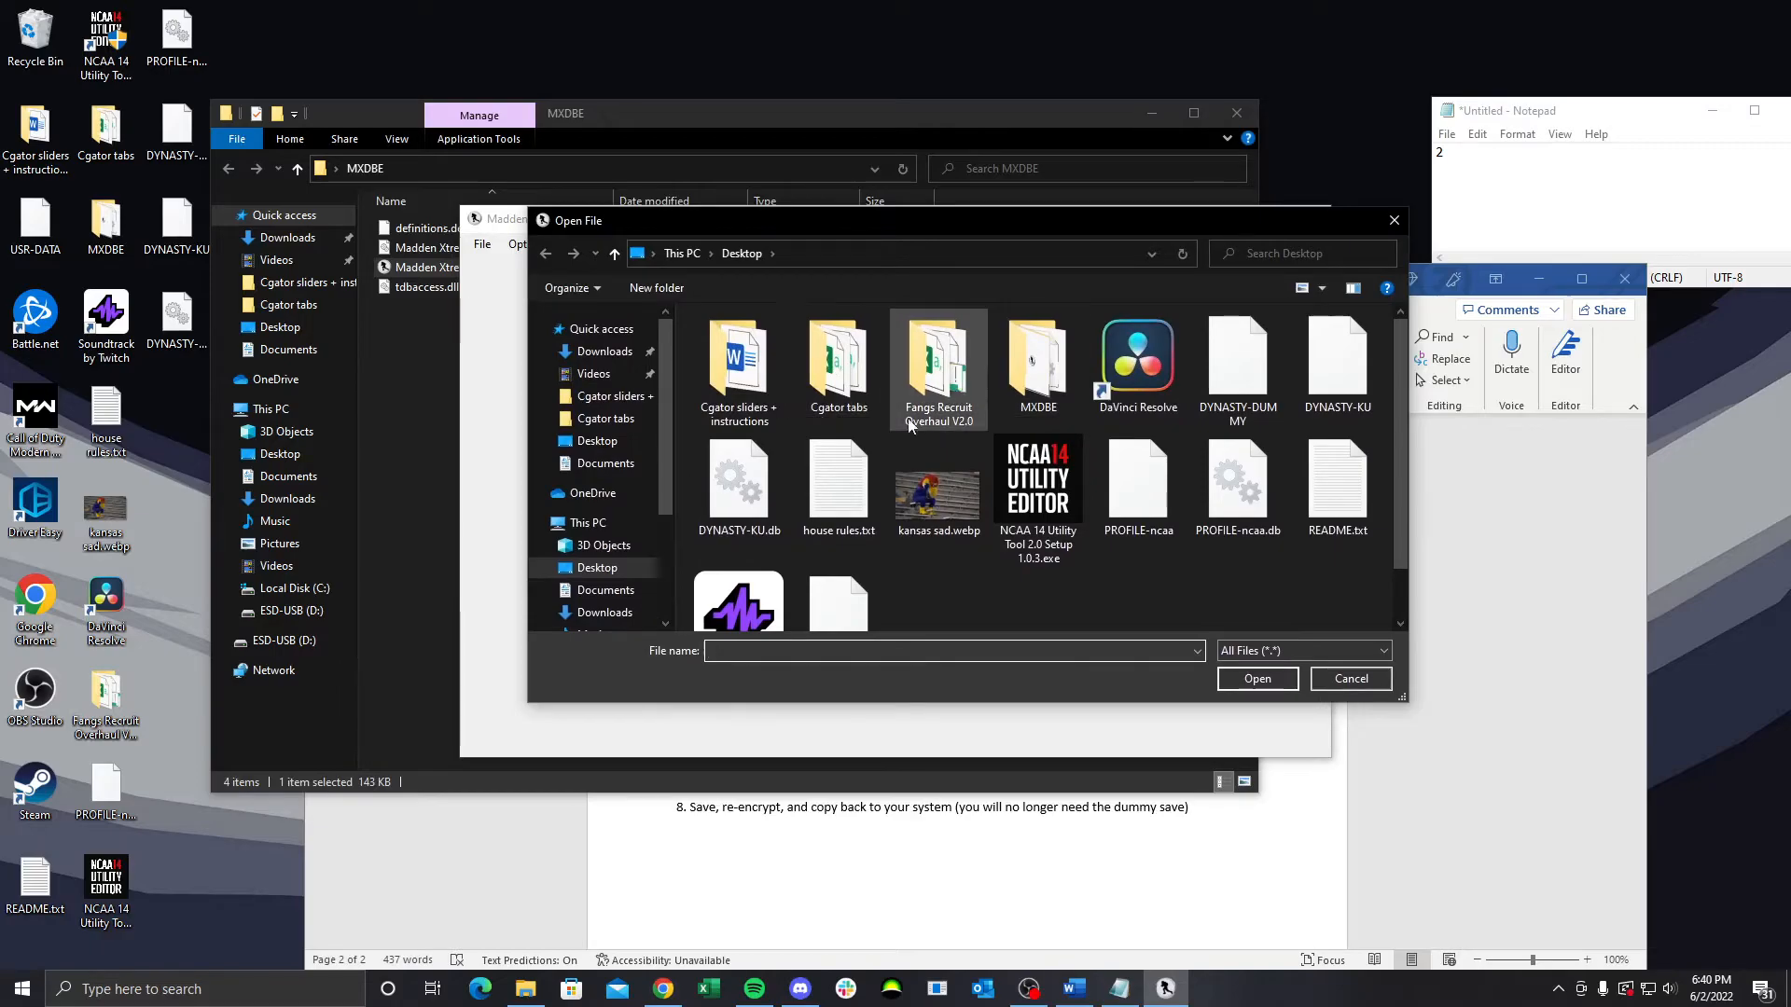
double_click(1218, 394)
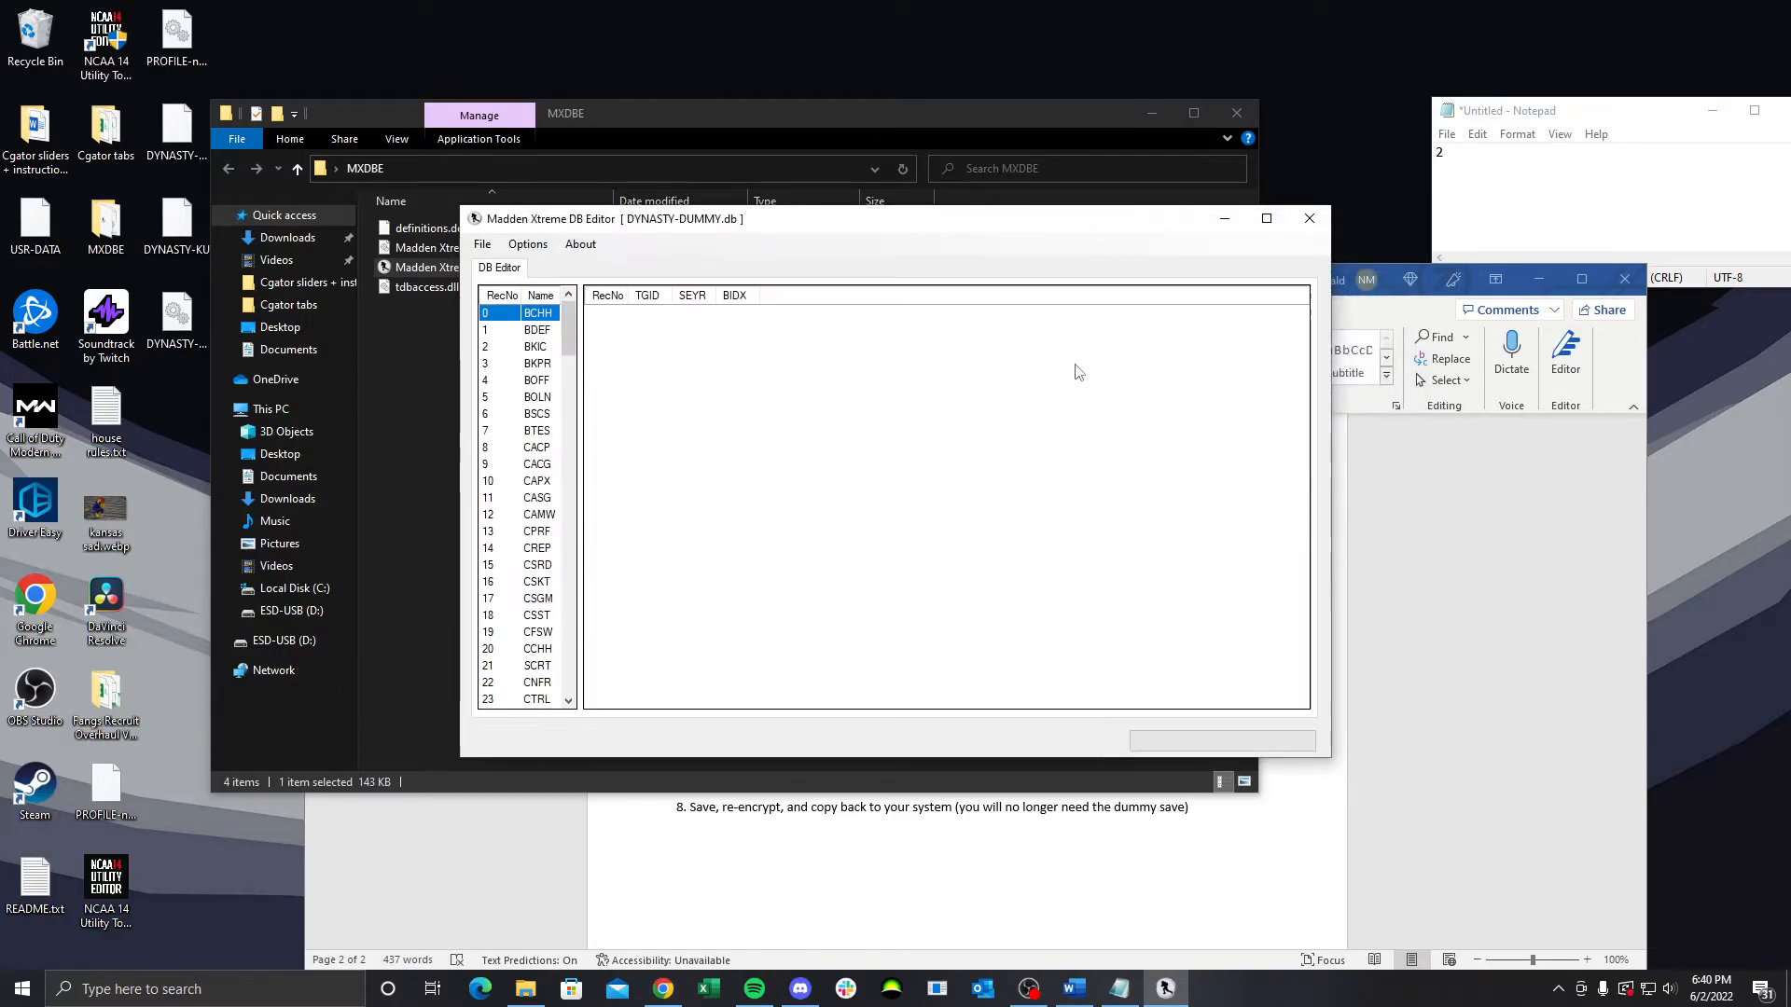
Close the MXDBE folder window and arrange the DB editor in front of and below the import instructions
left_click_drag(809, 222, 823, 456)
left_click(1236, 113)
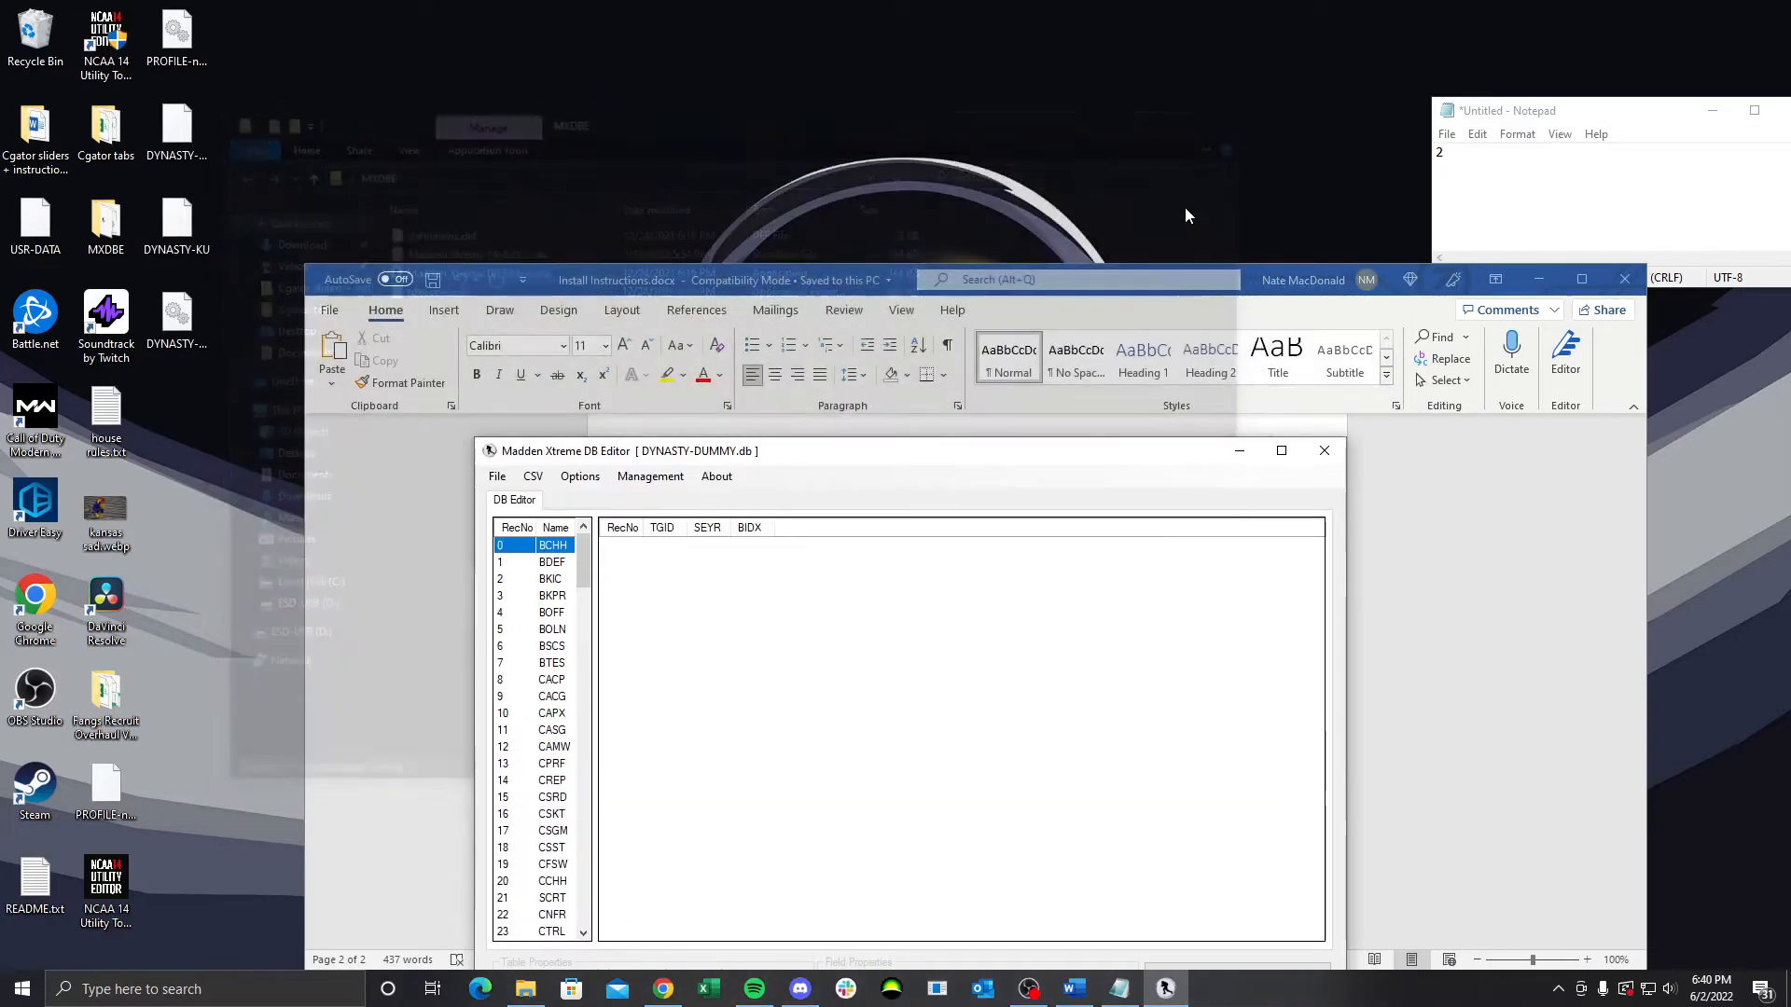
left_click_drag(826, 271, 767, 32)
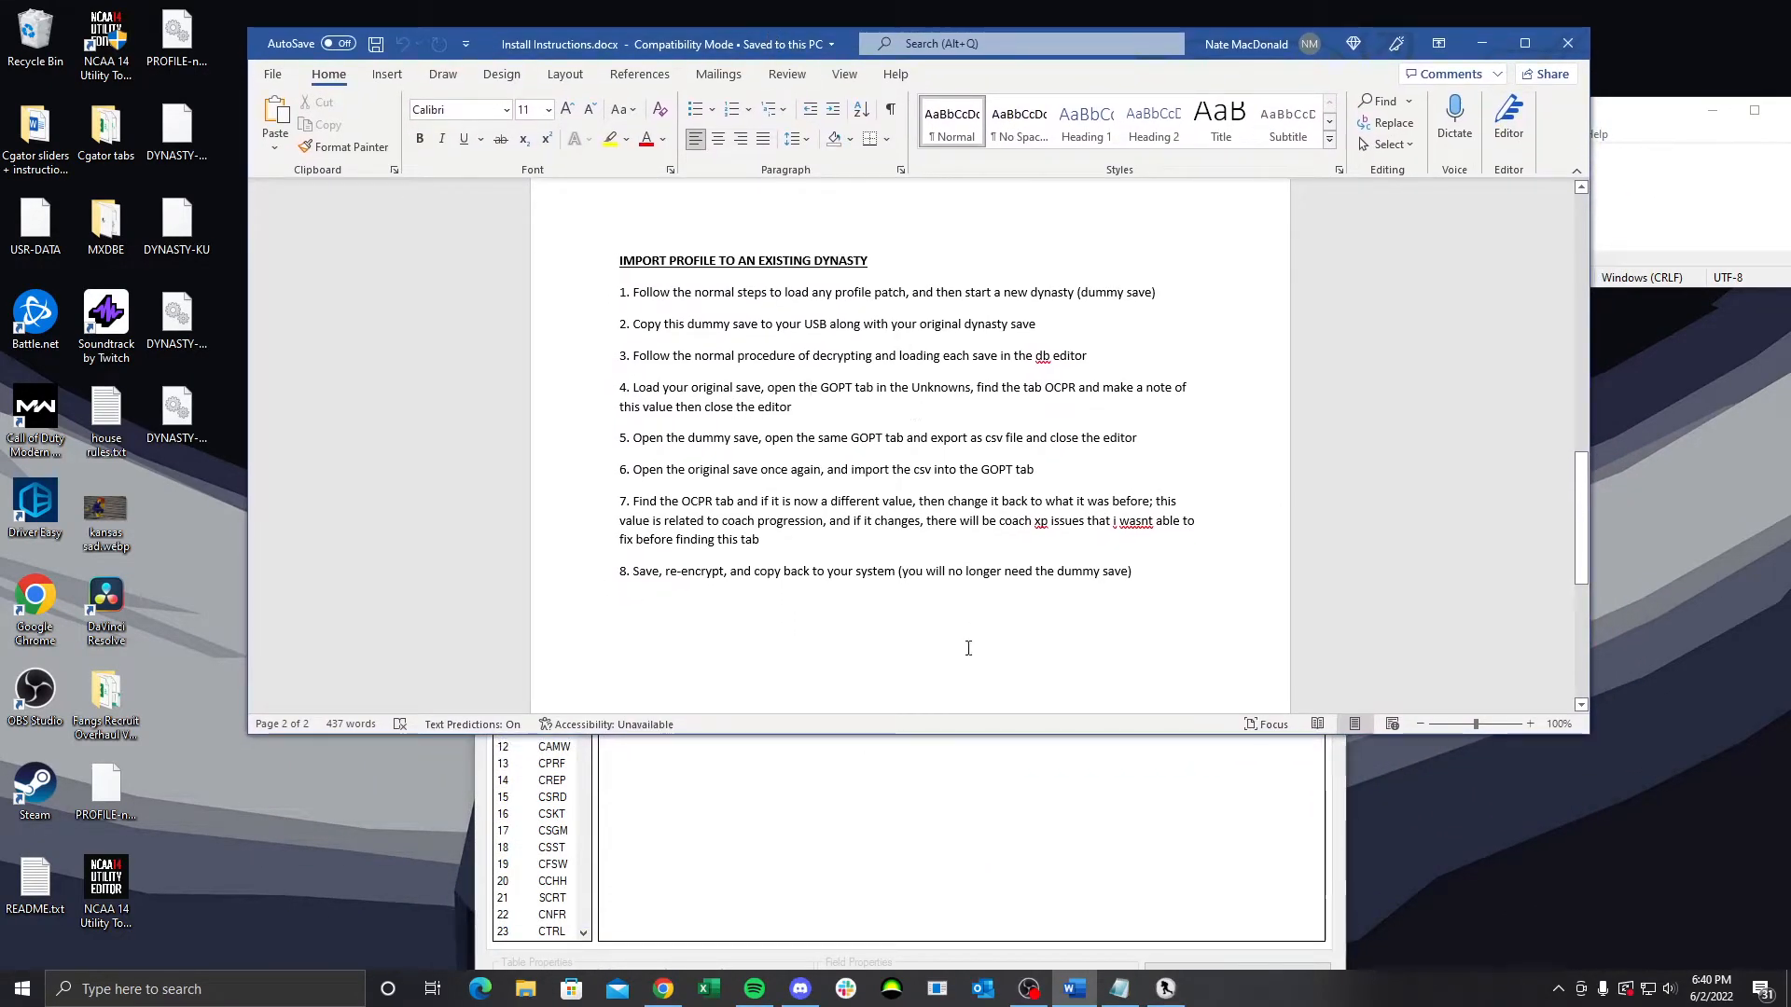
left_click(915, 840)
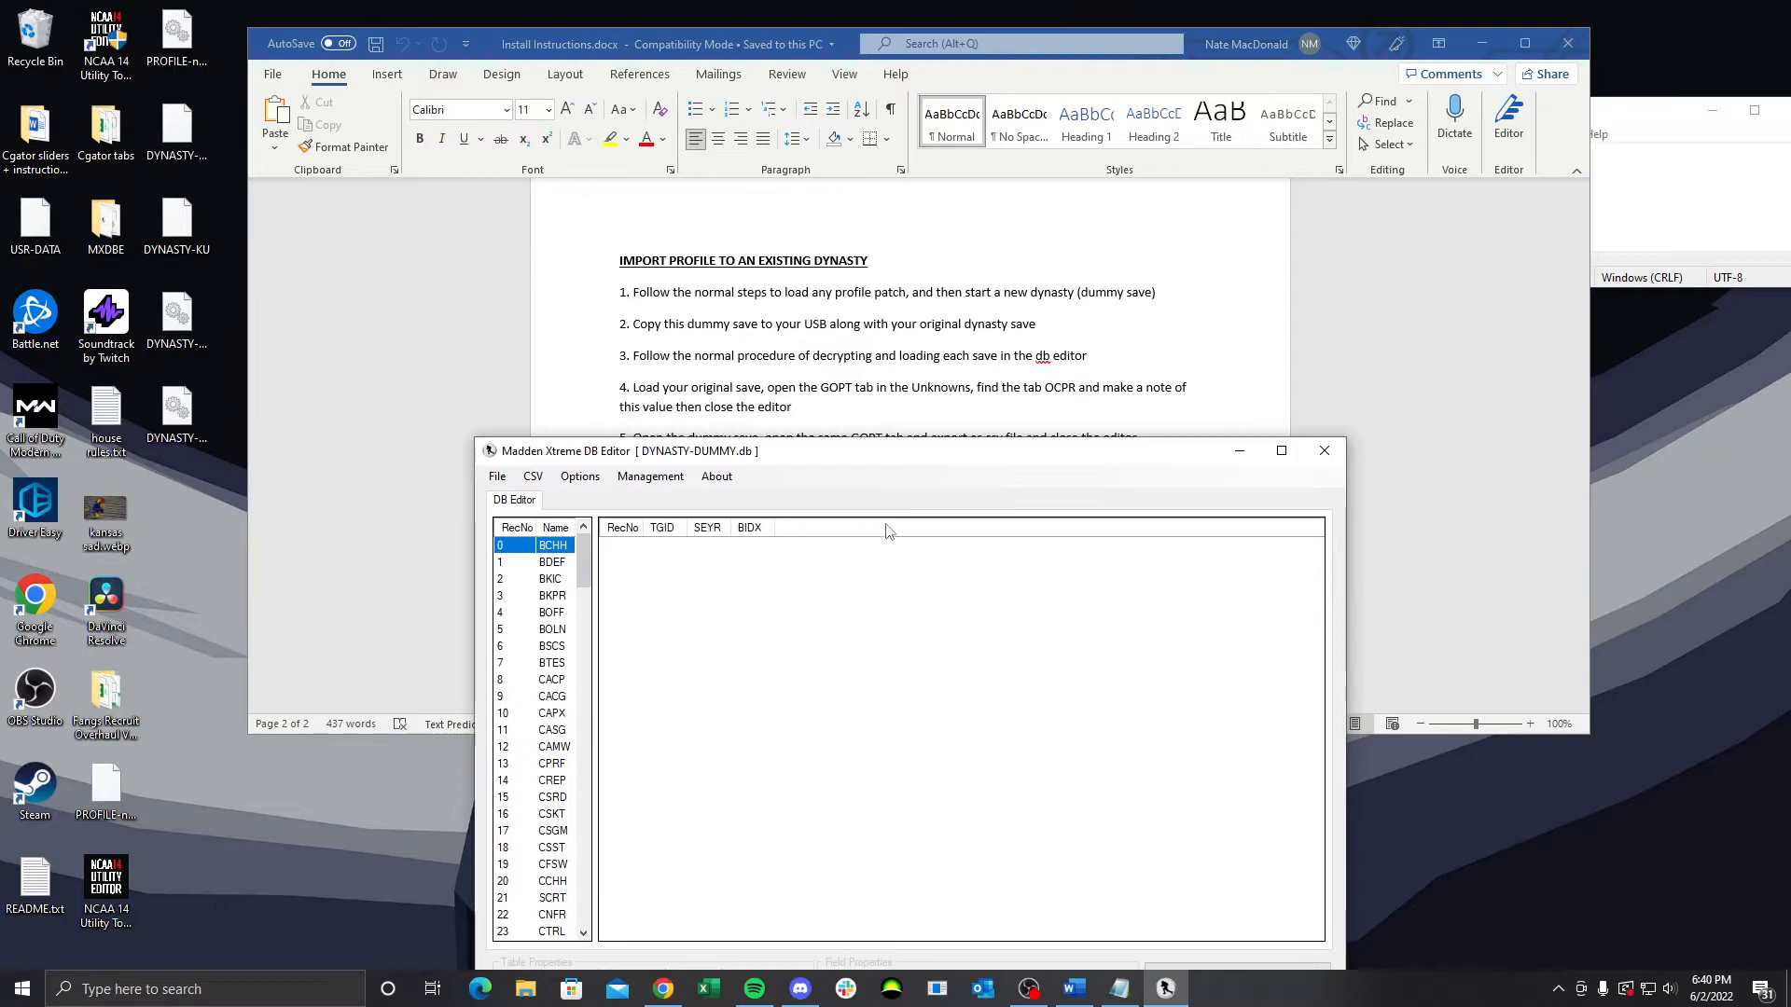
left_click_drag(888, 458, 997, 460)
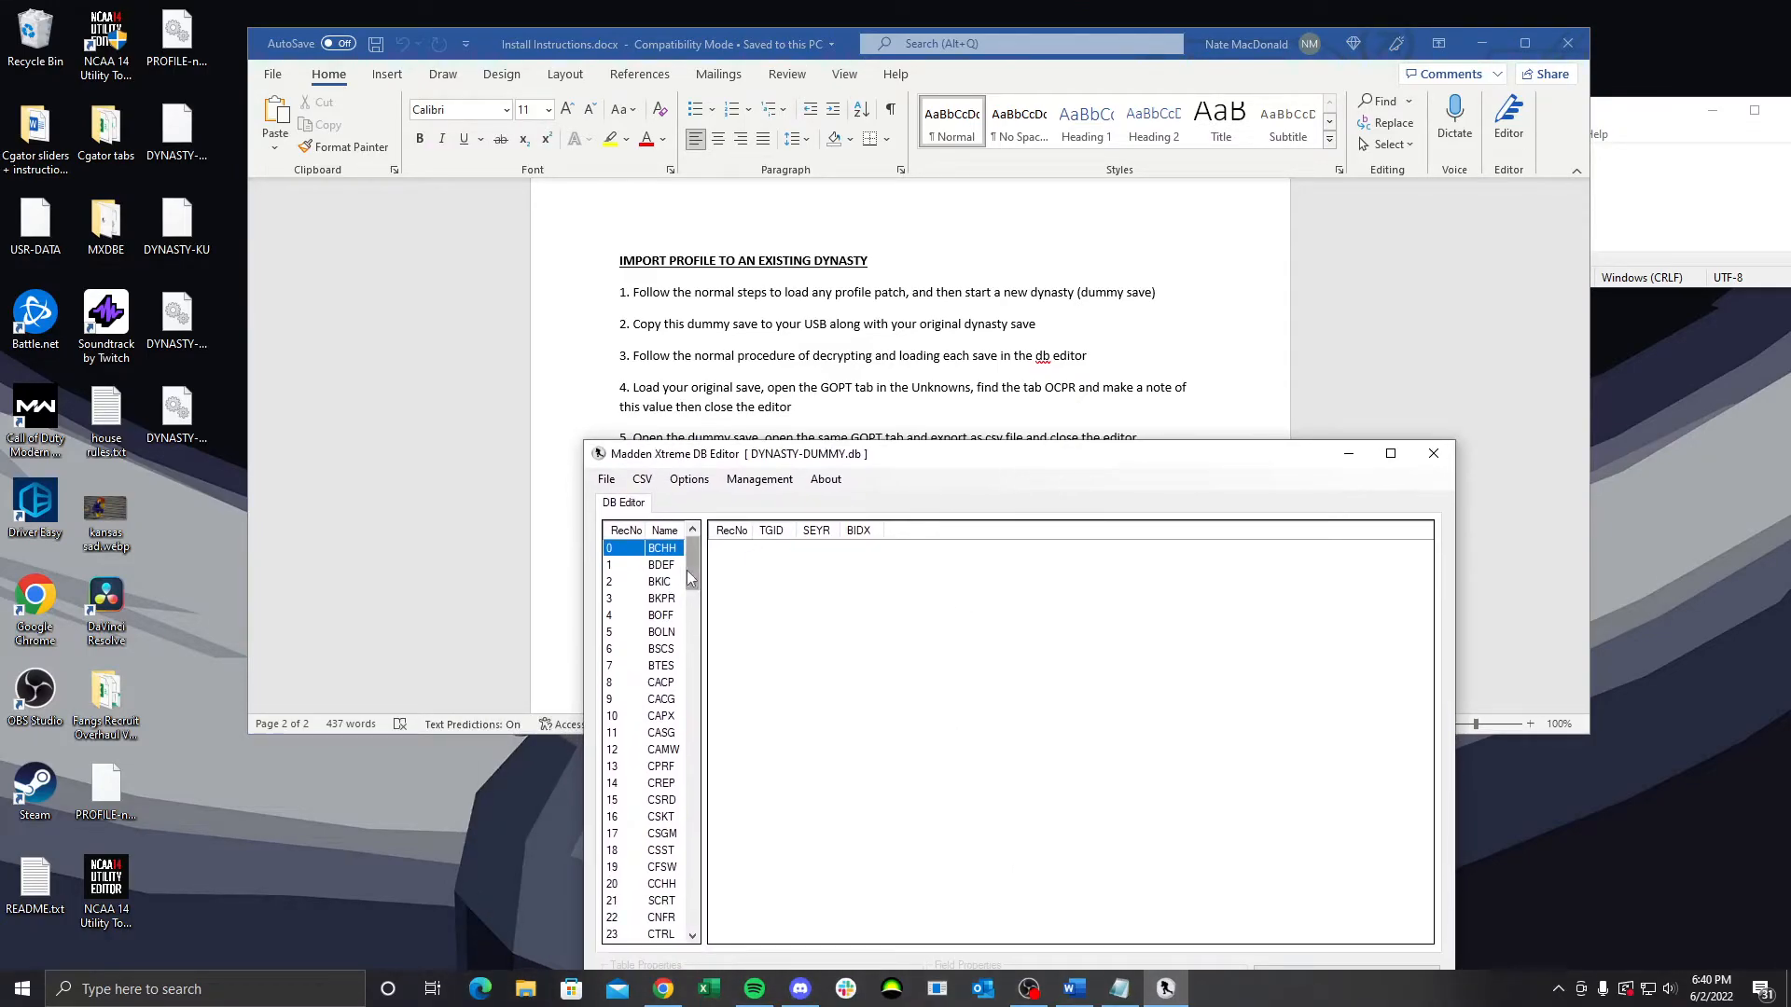
Open the GOPT table (record 137) of DYNASTY-DUMMY and reposition the DB editor so it is fully visible
scroll(653, 808, "down", 10)
scroll(653, 808, "down", 2)
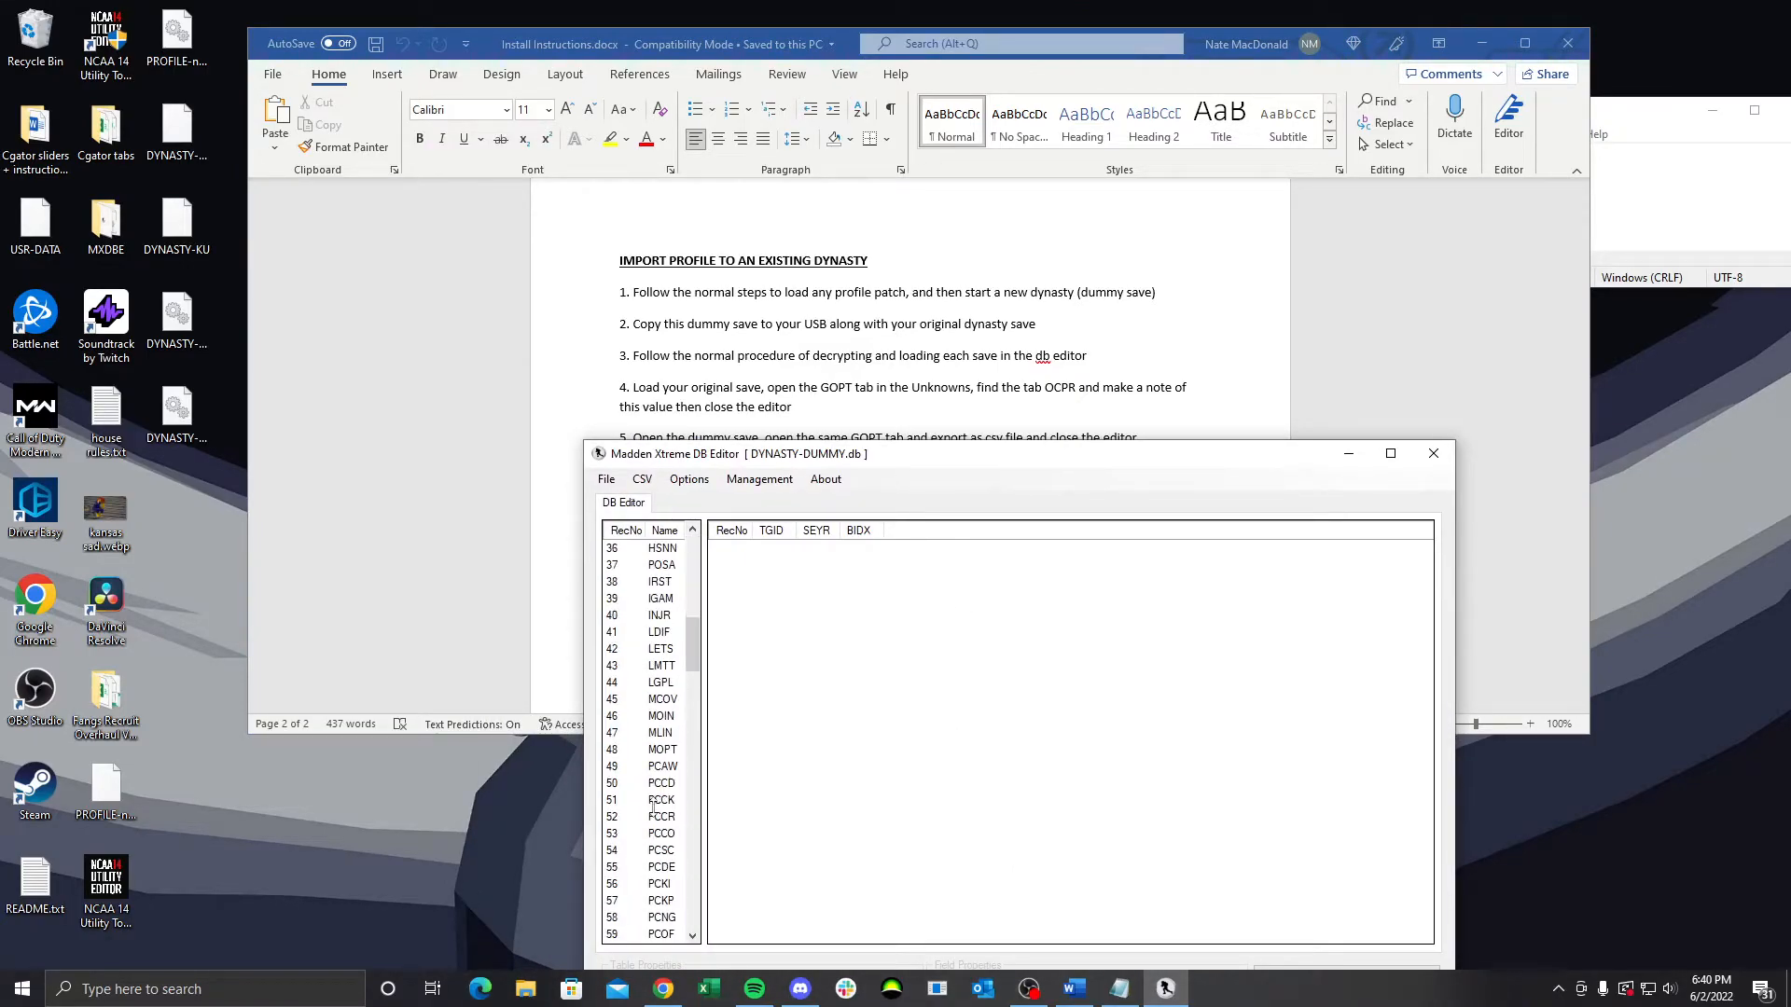
scroll(658, 777, "down", 6)
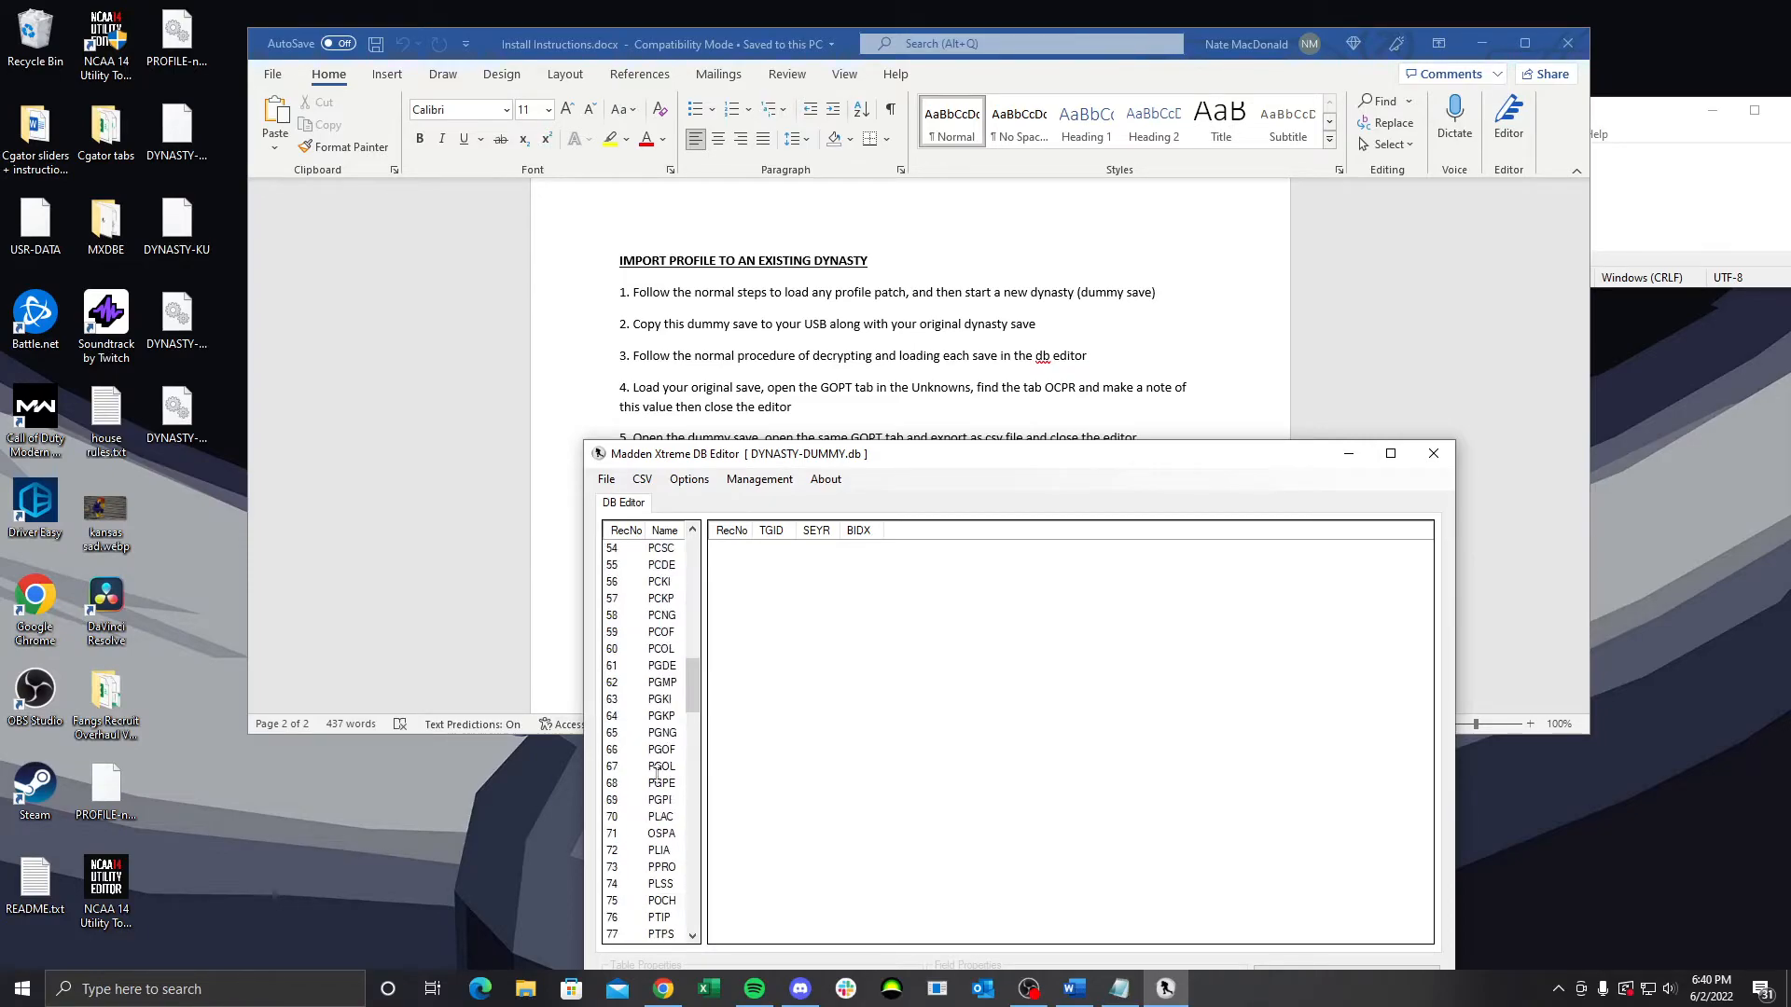
scroll(659, 795, "down", 7)
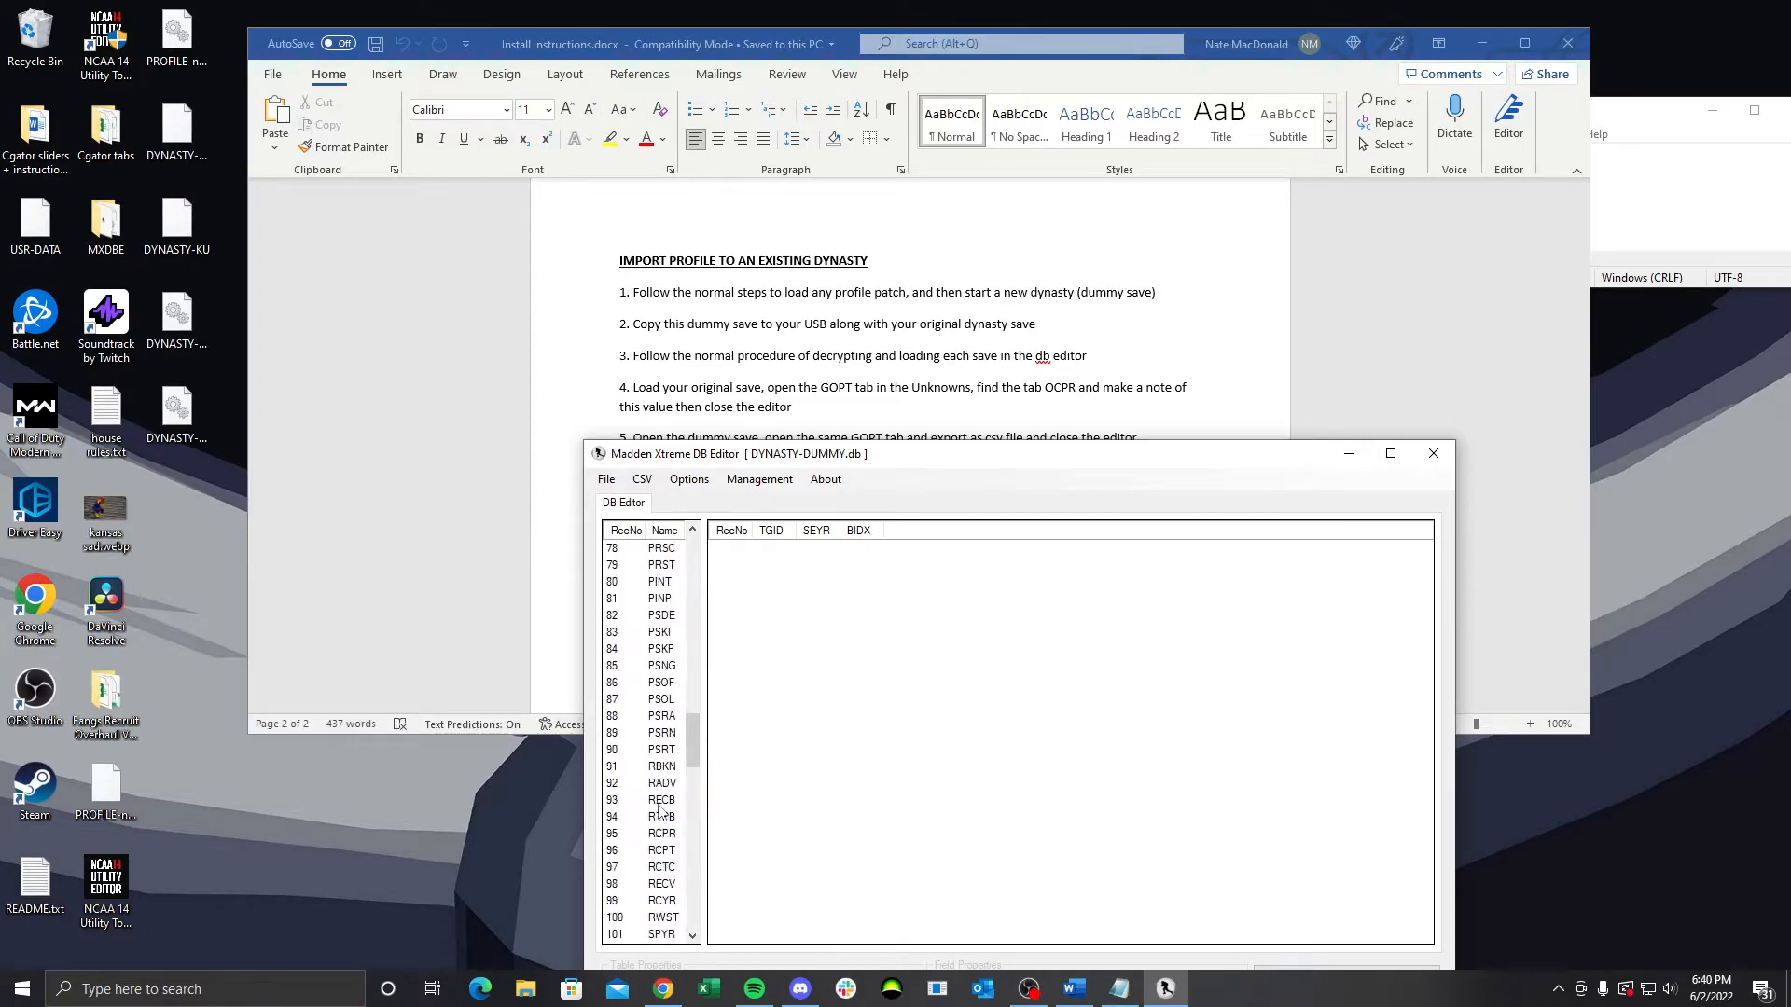
scroll(659, 812, "up", 2)
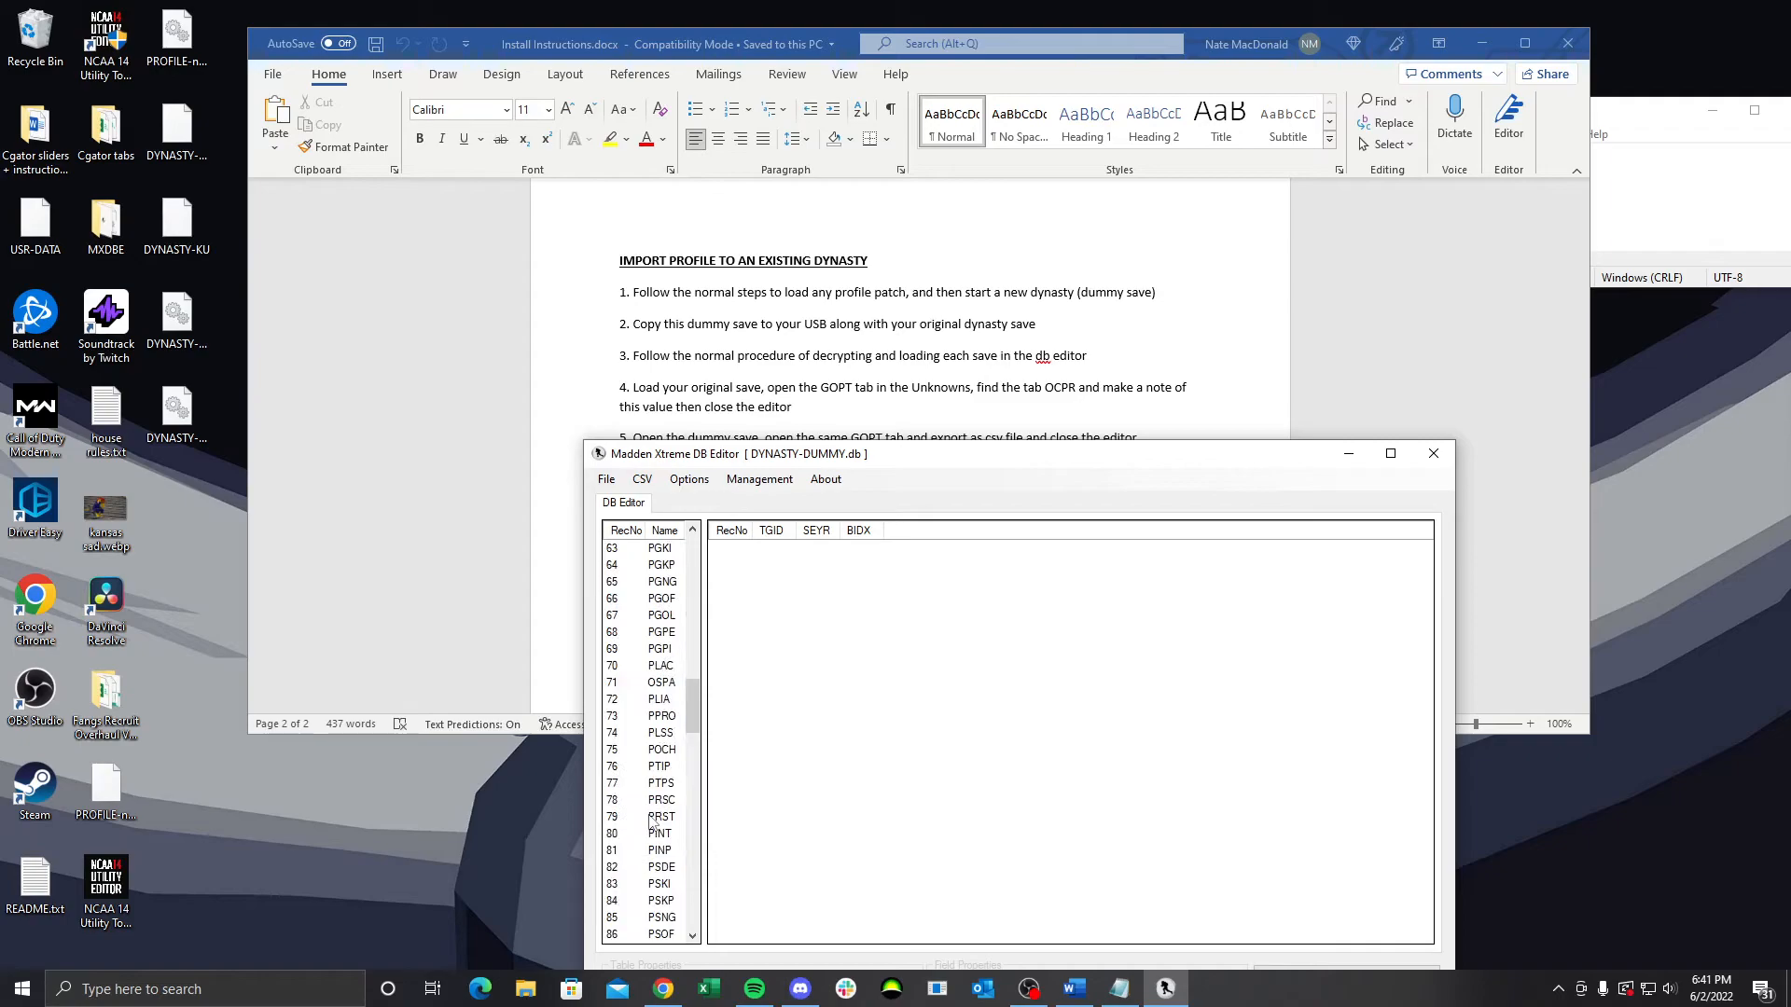
scroll(653, 821, "down", 8)
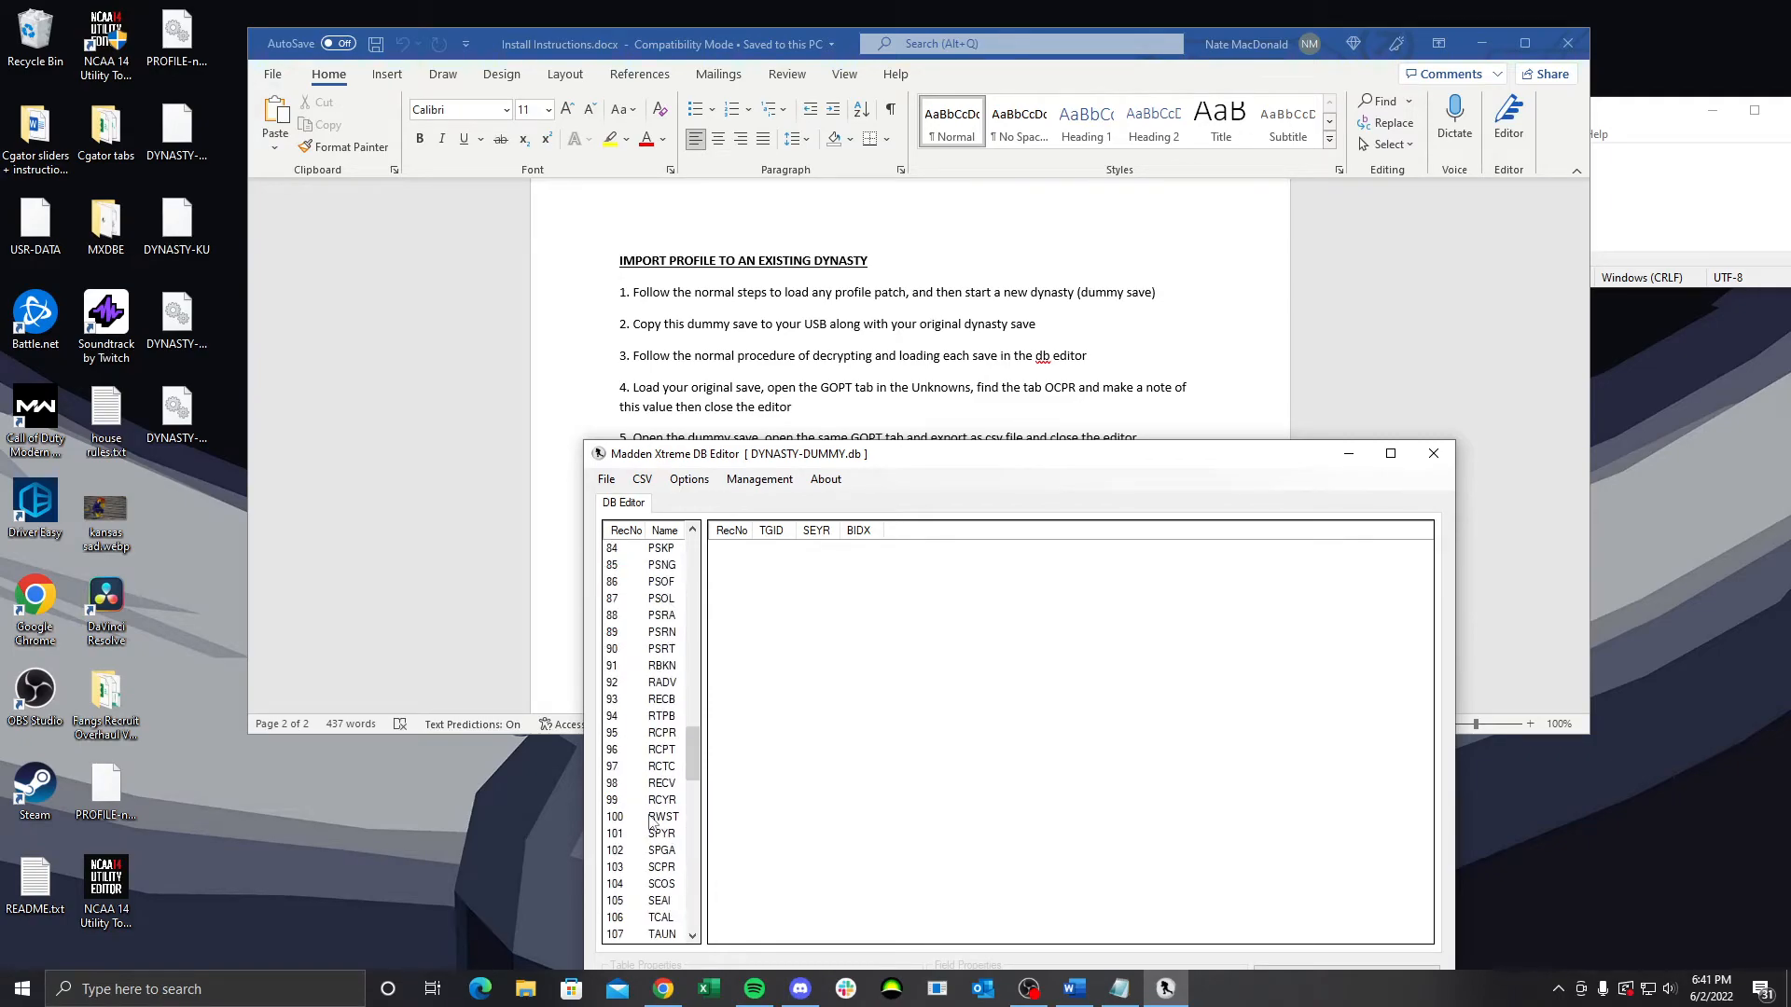
scroll(653, 821, "down", 8)
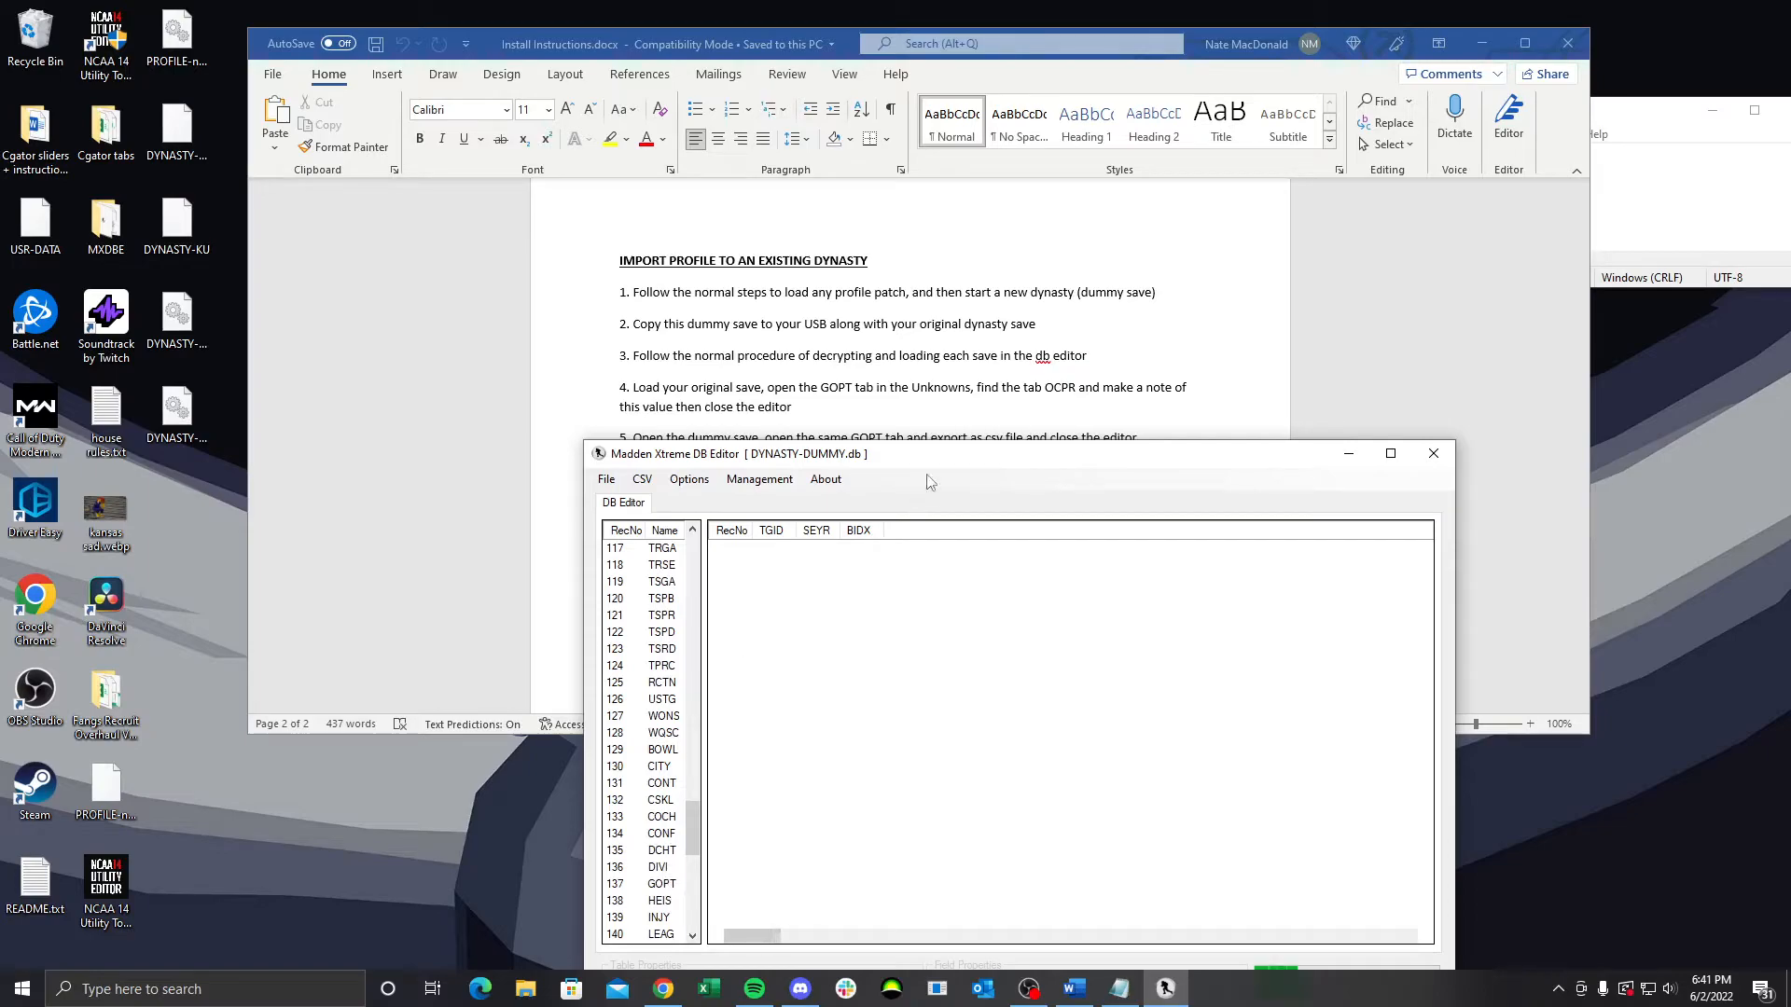
left_click_drag(940, 464, 910, 334)
Export the GOPT table to the Desktop as DYNASTY-DUMMY - GOPT.csv and close the DB editor
left_click(632, 350)
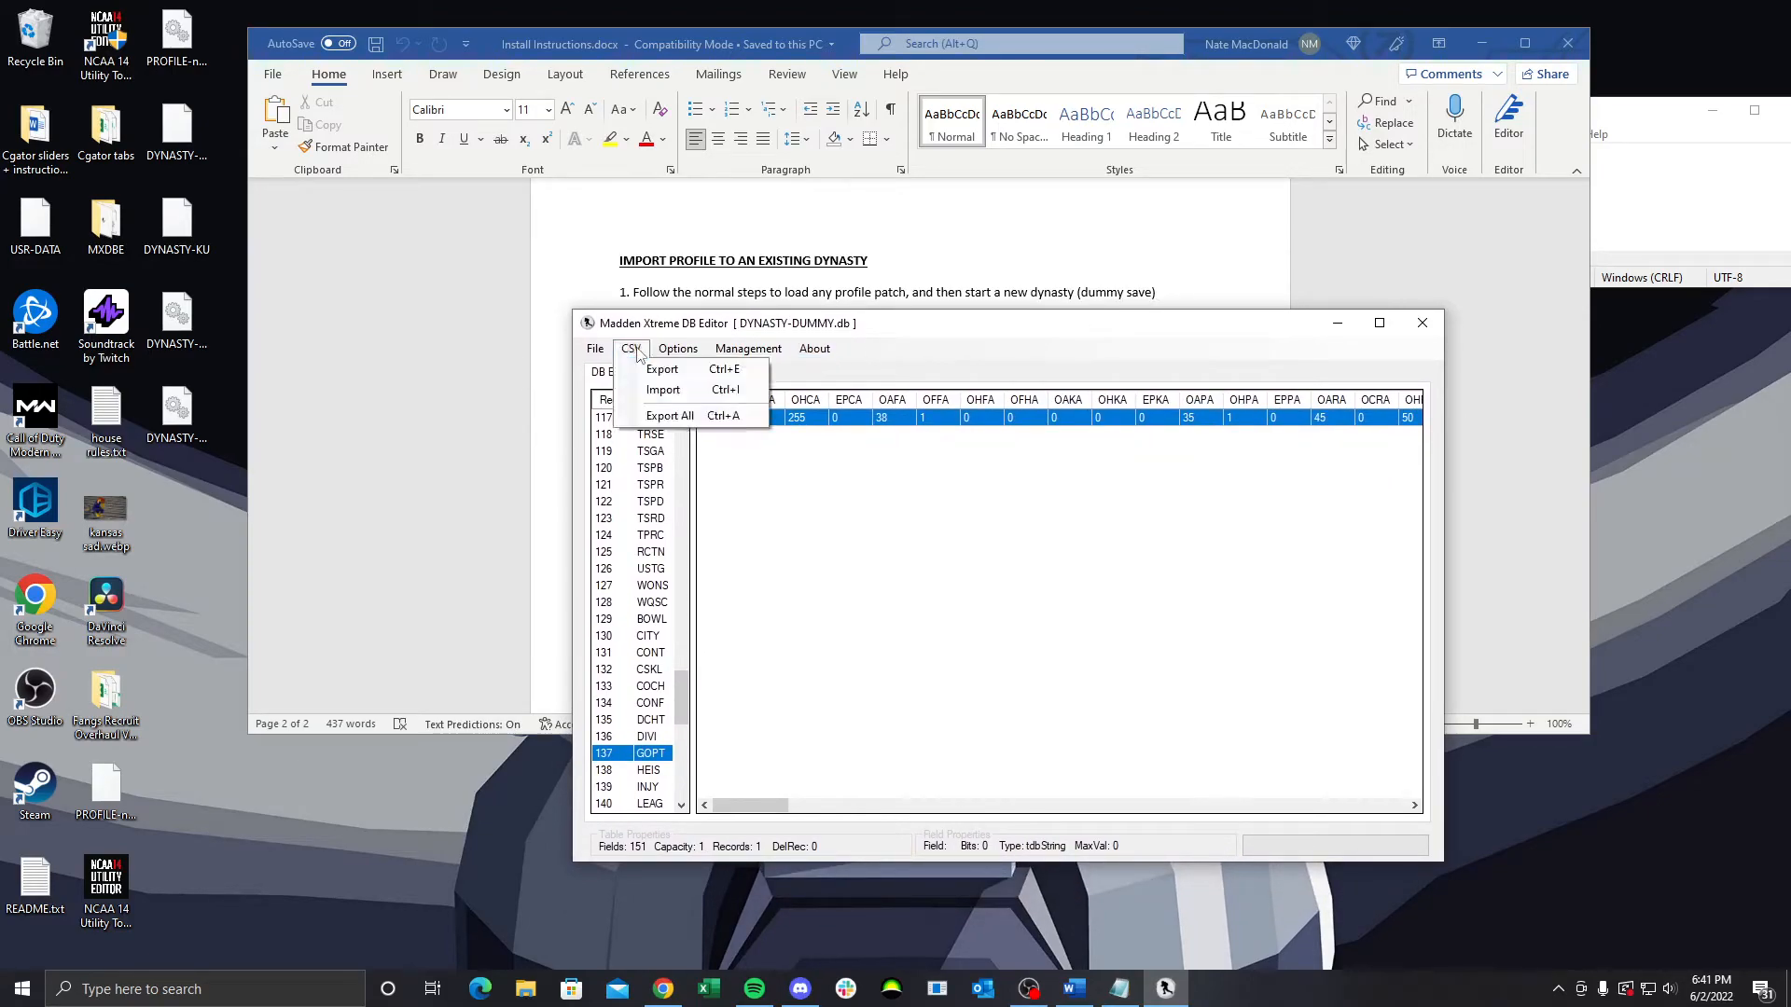
left_click(670, 373)
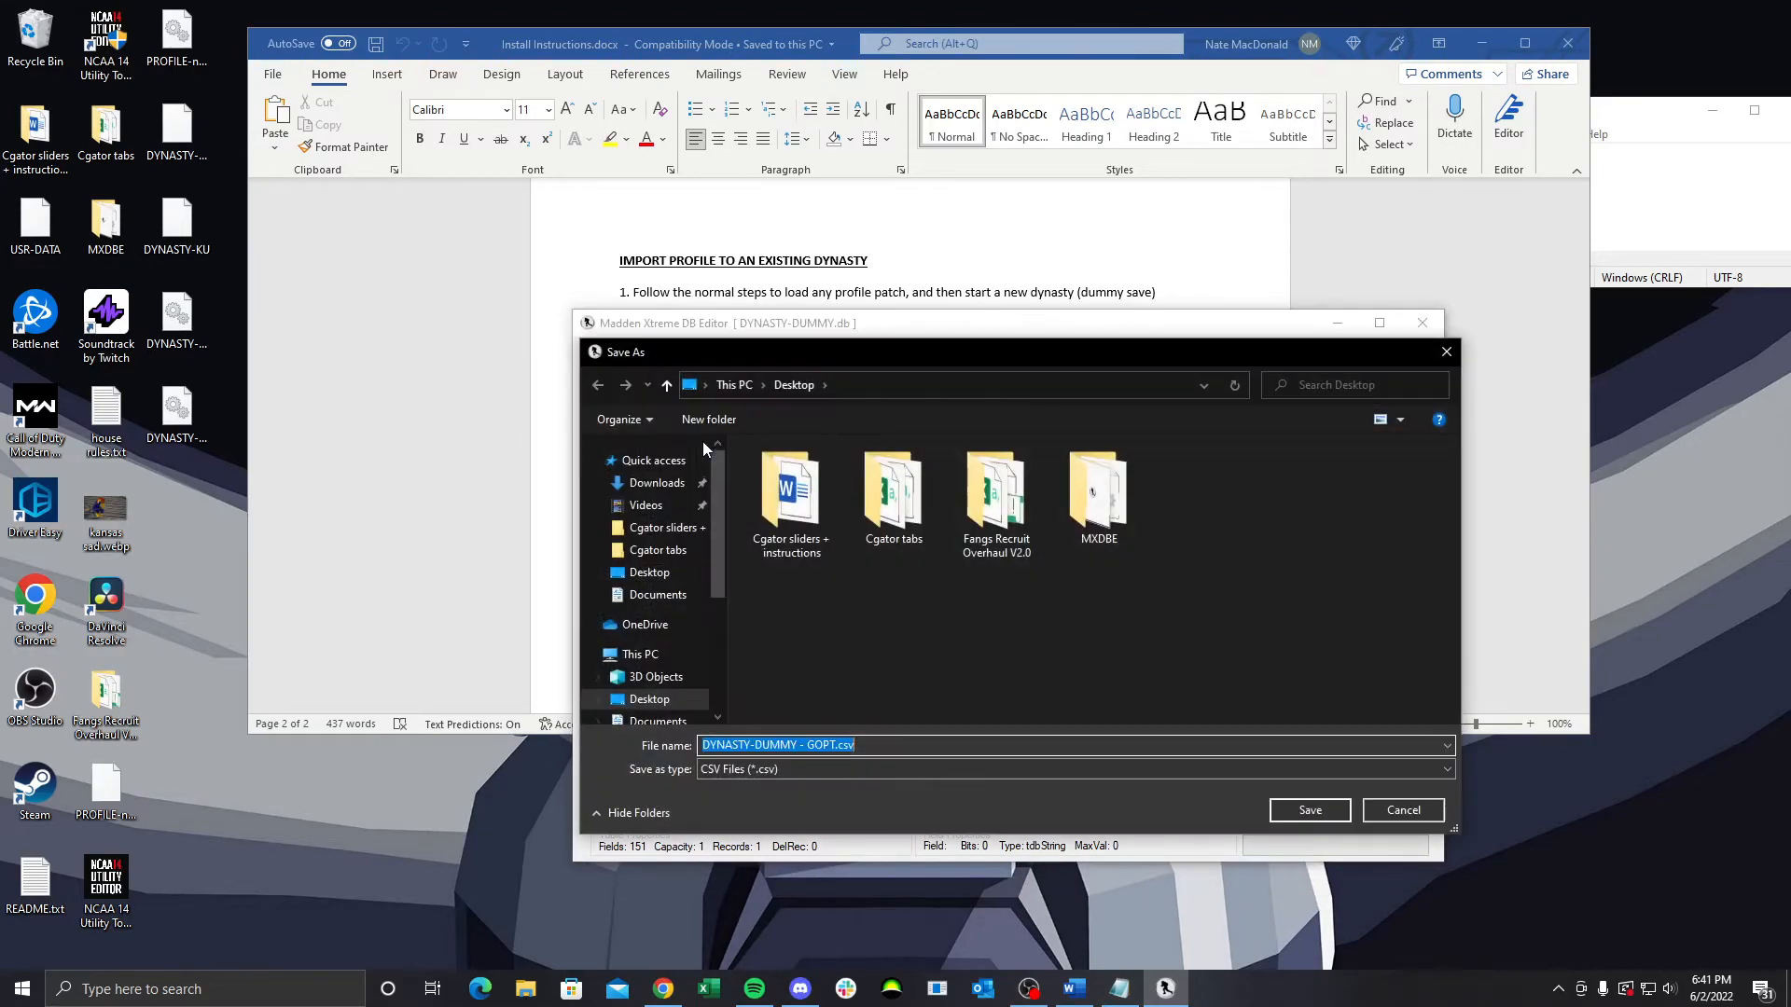
left_click(649, 571)
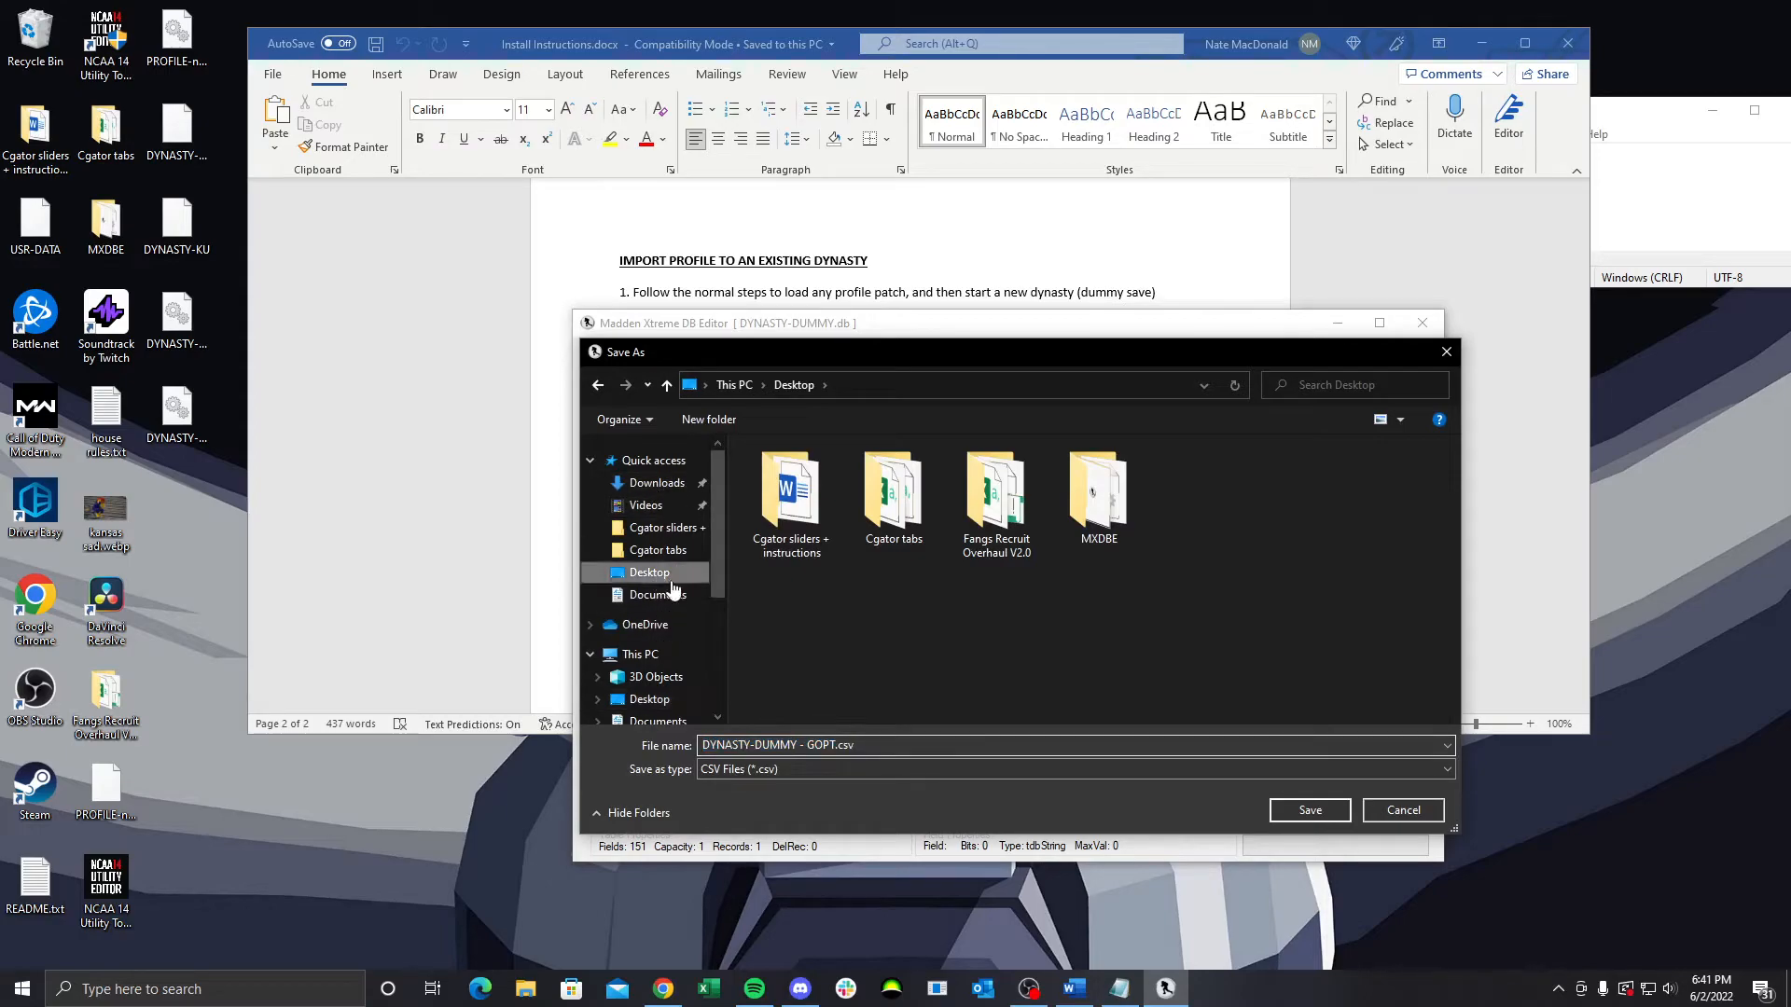
left_click(866, 746)
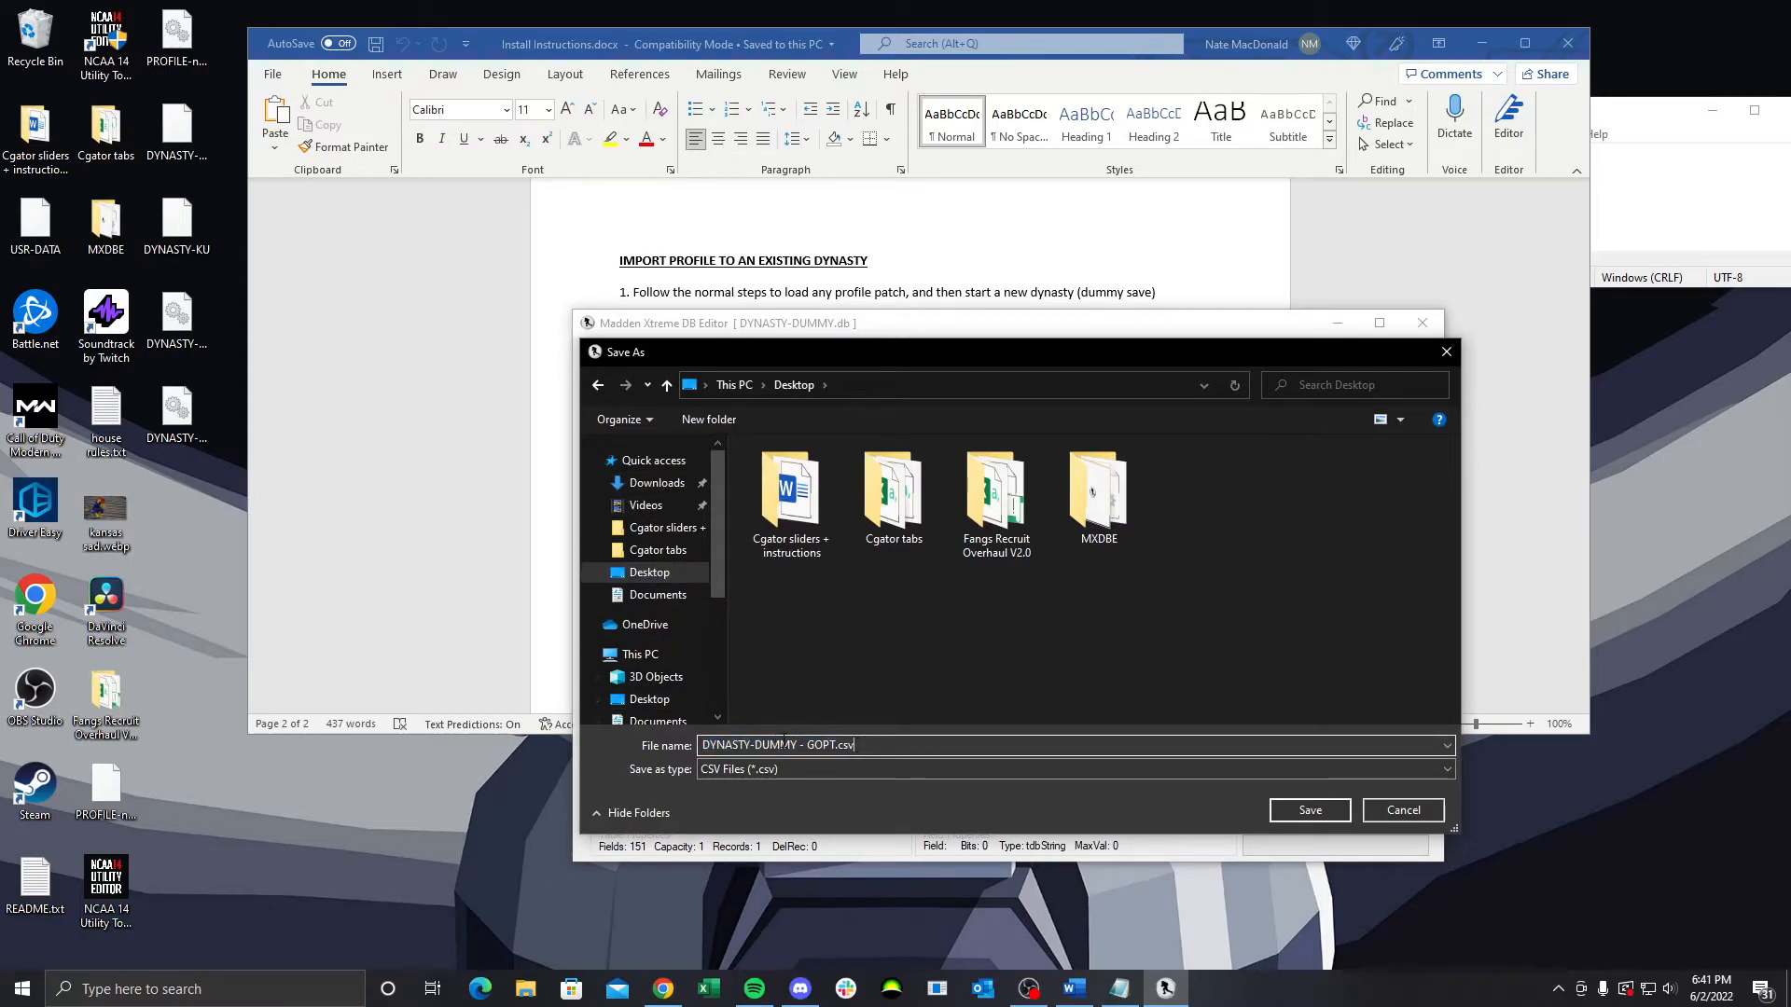
left_click(1311, 810)
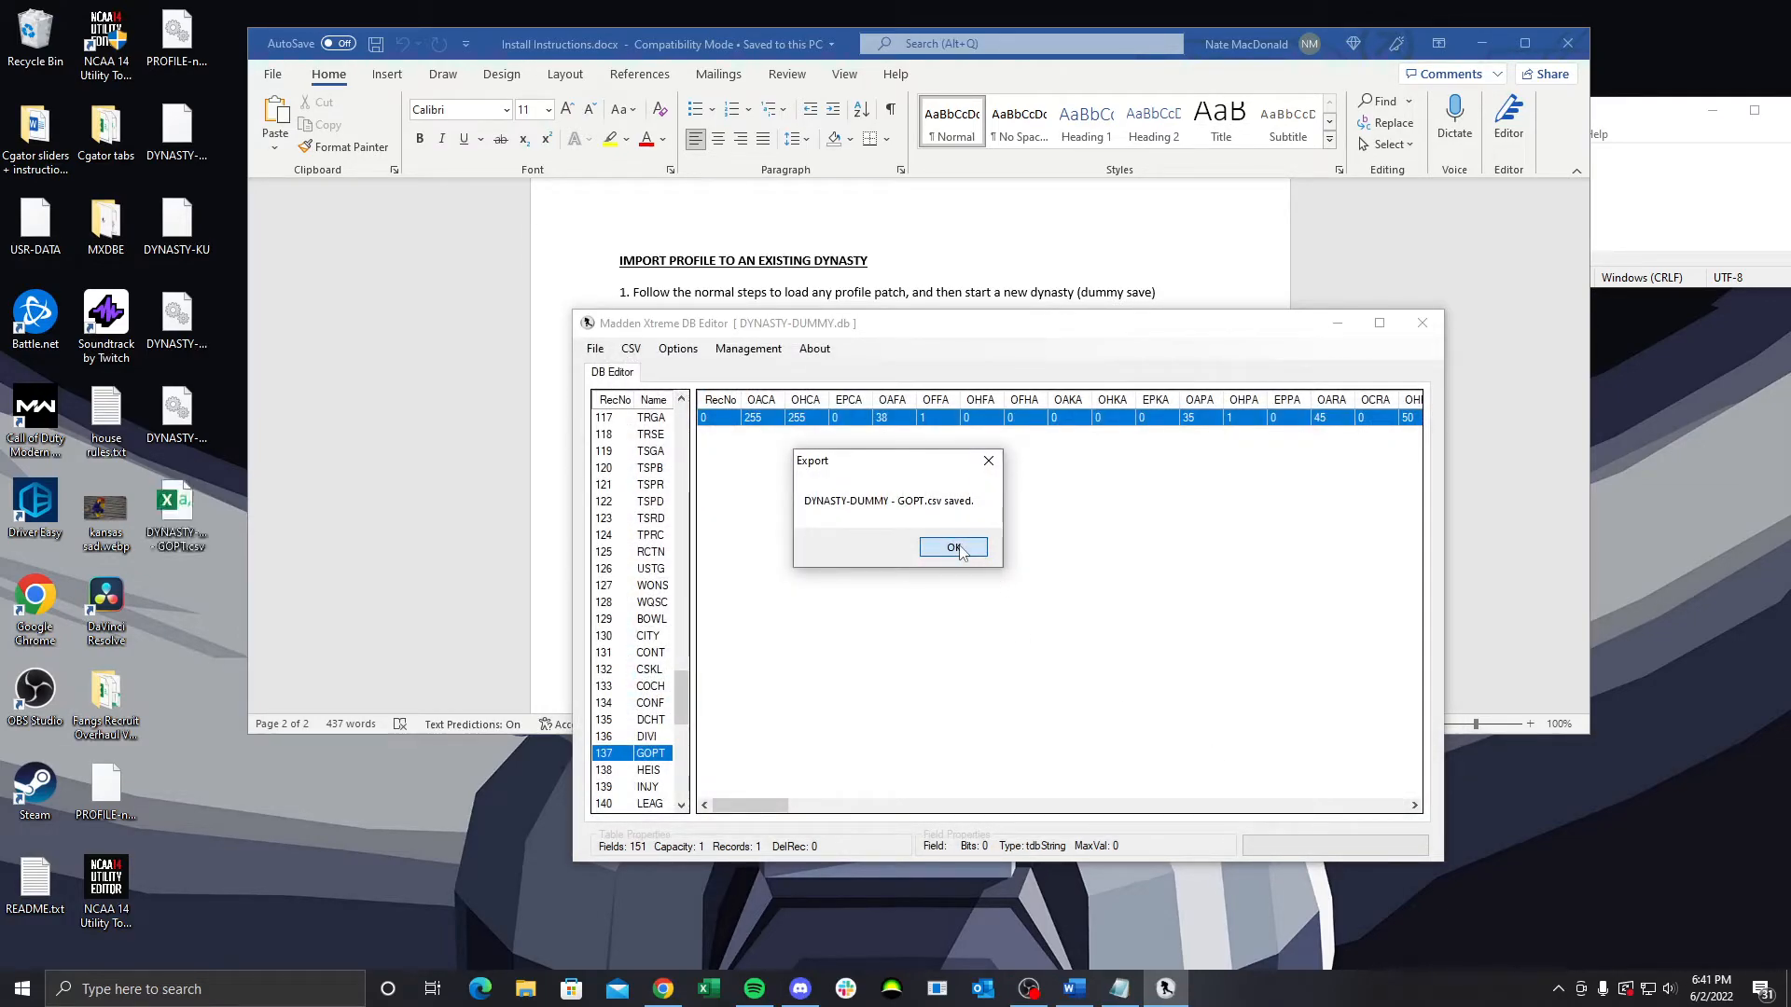
left_click(953, 548)
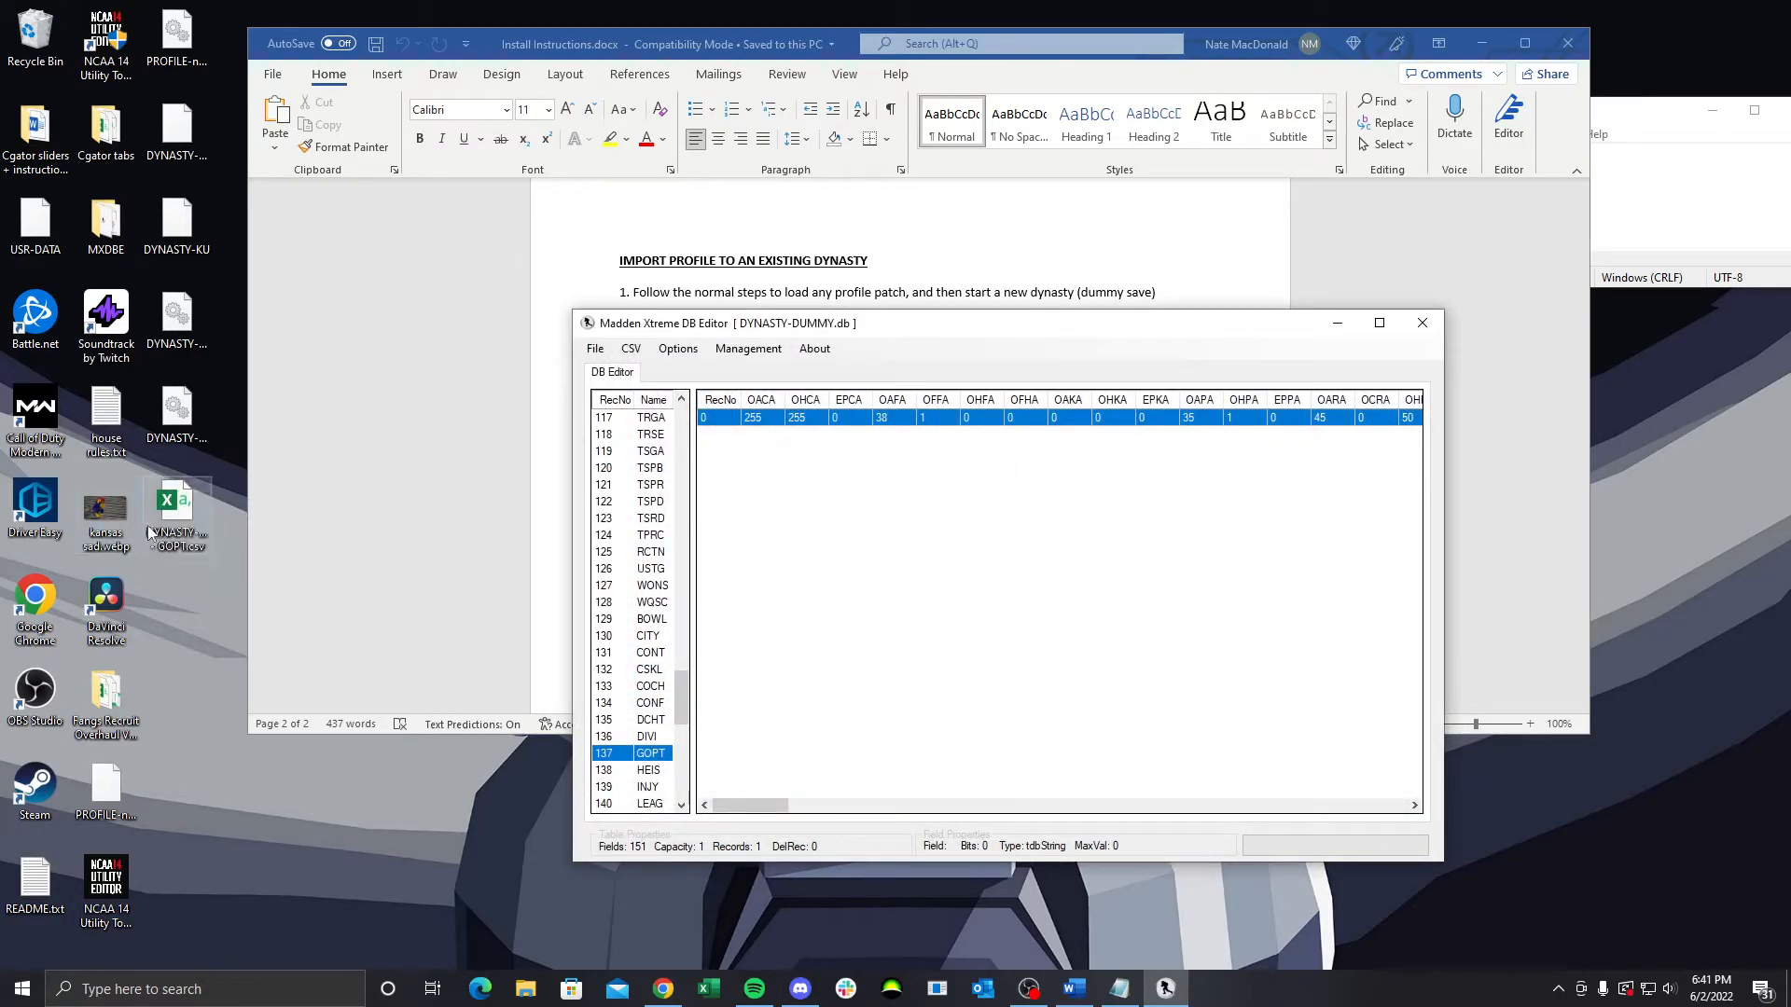
left_click(1422, 324)
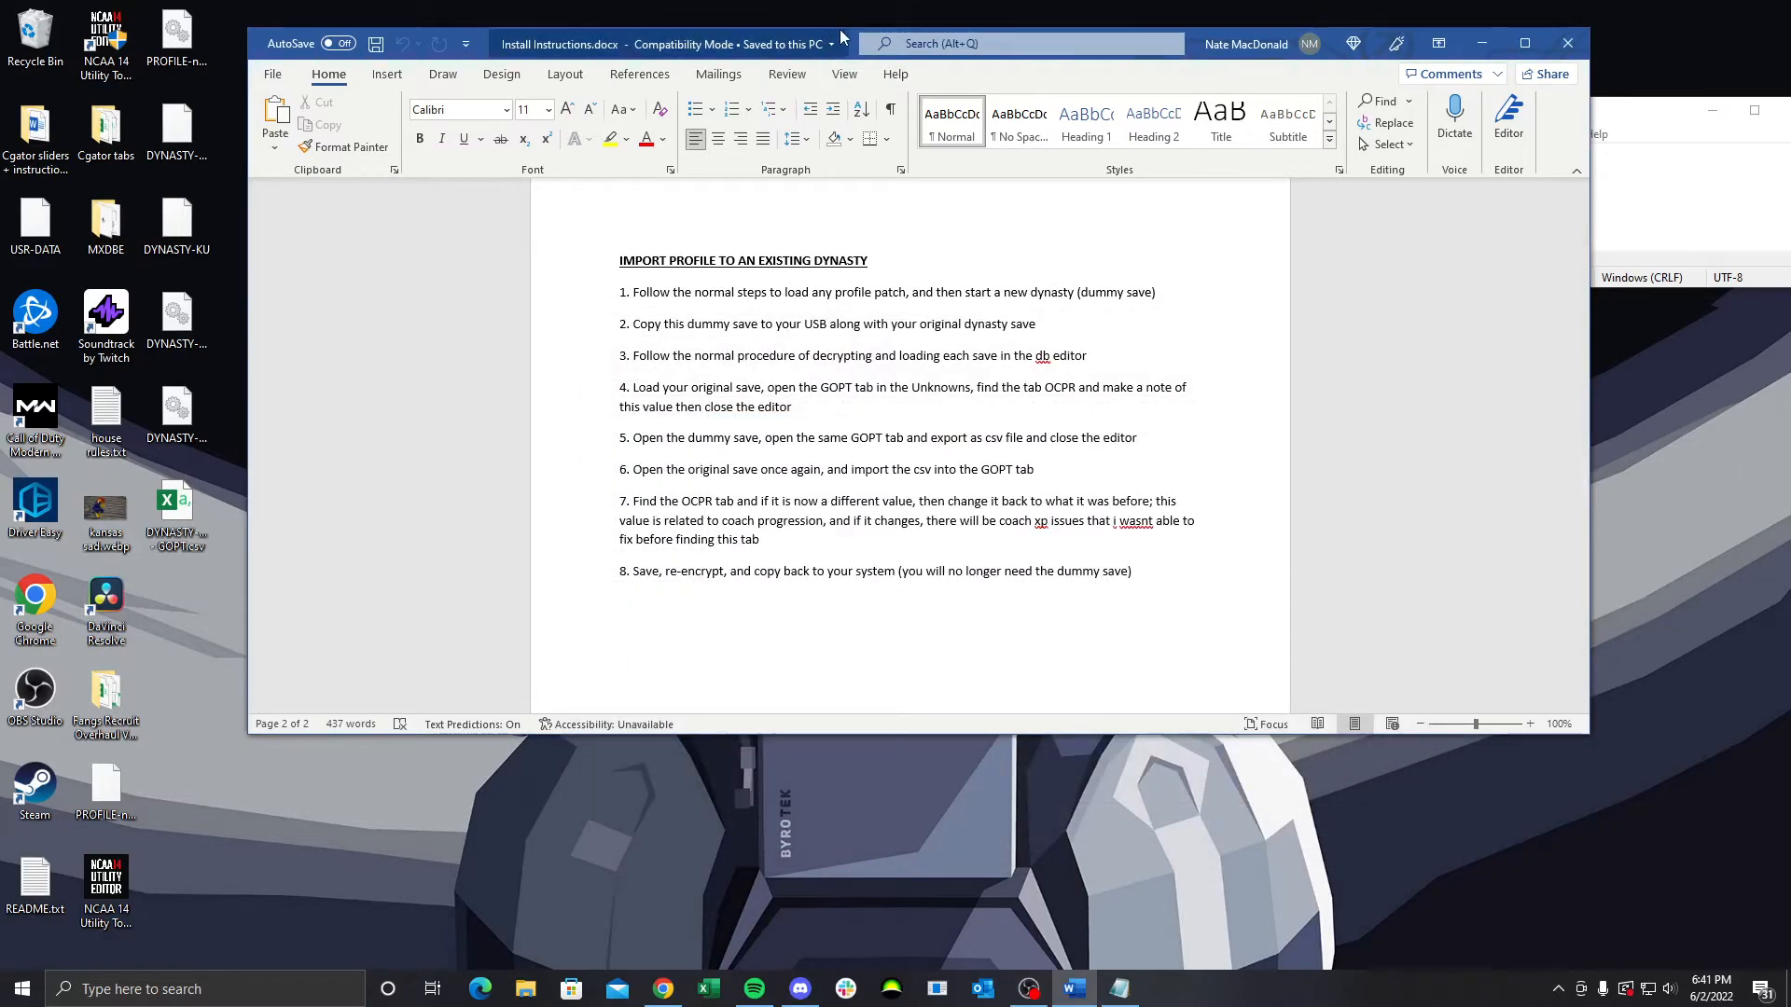
left_click_drag(841, 37, 850, 37)
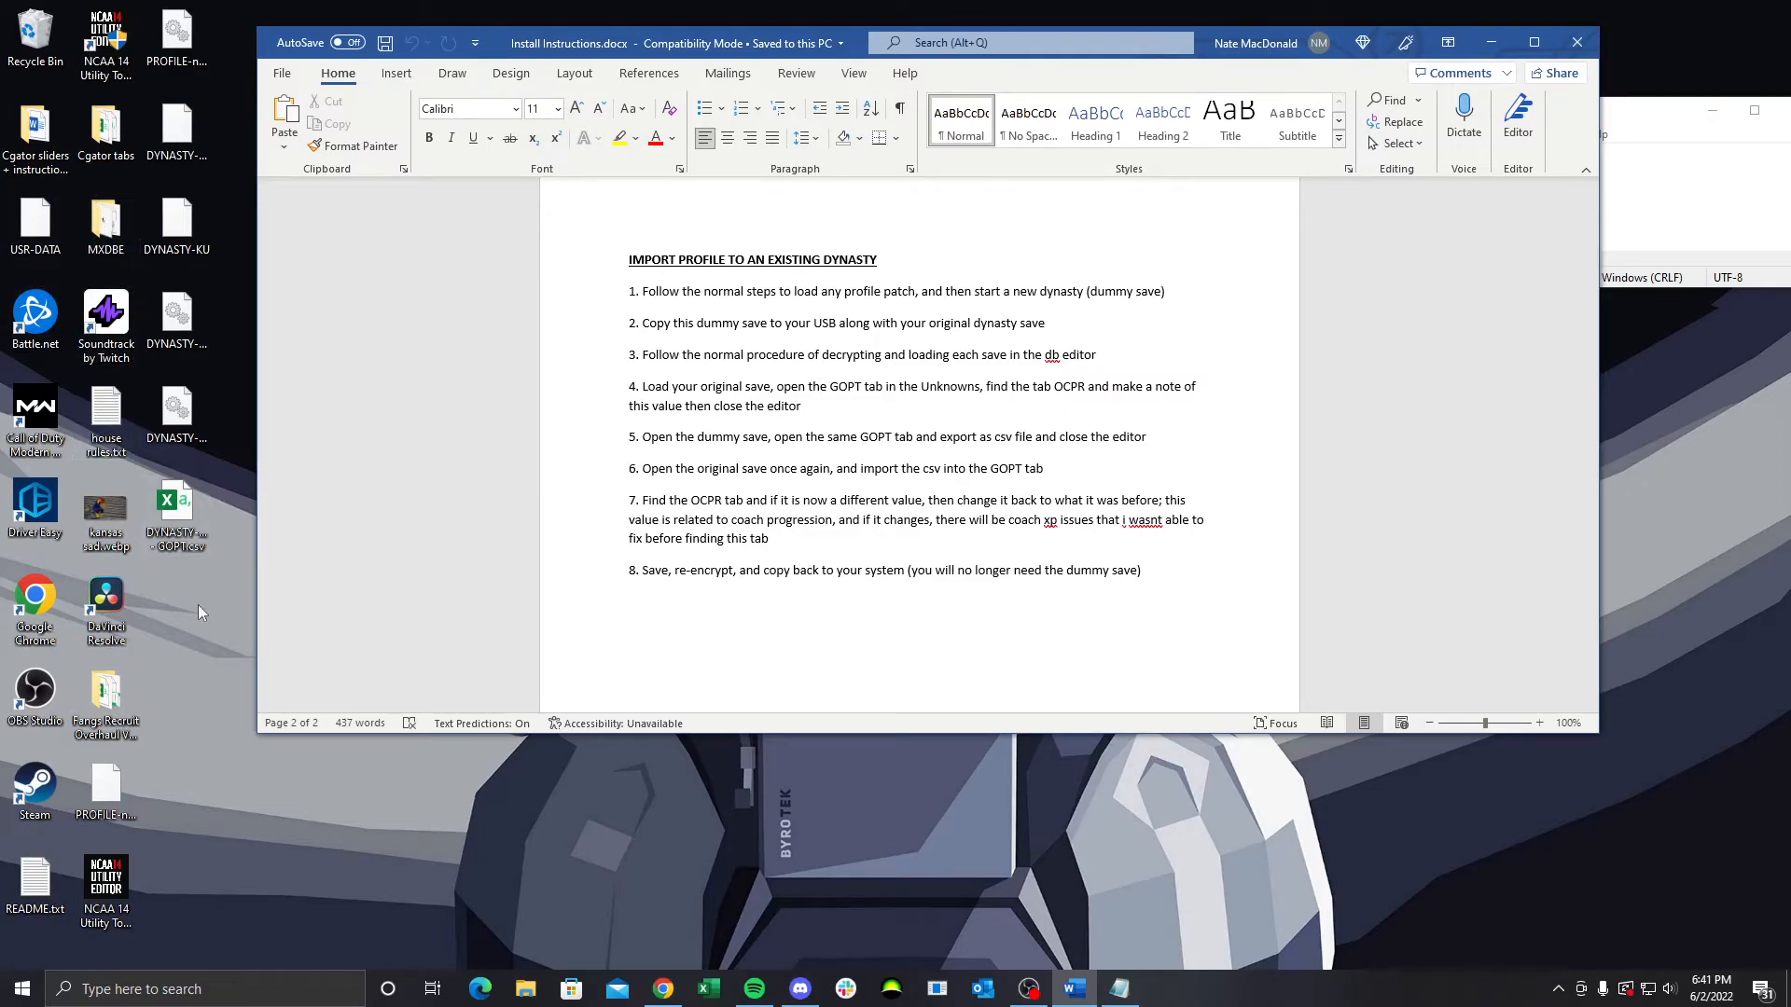
Start Madden Xtreme DB Editor from the MXDBE folder, close that folder, and open the DYNASTY-KU file from the Desktop
double_click(140, 220)
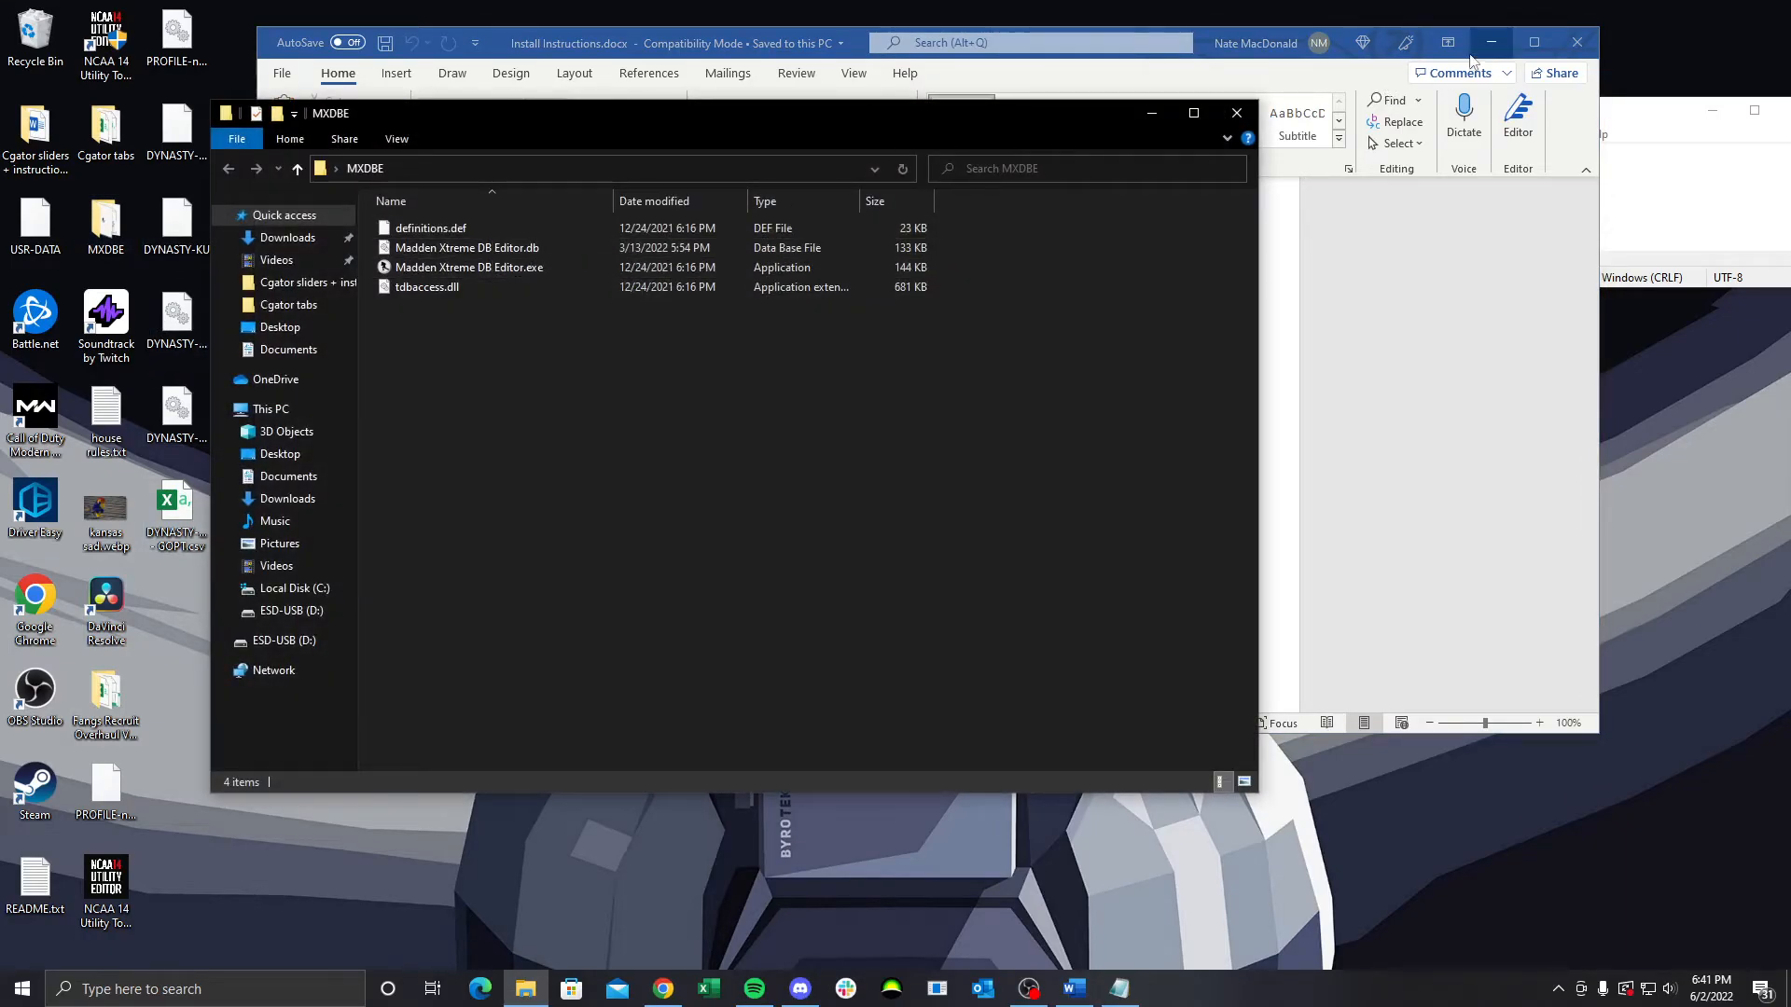
double_click(518, 269)
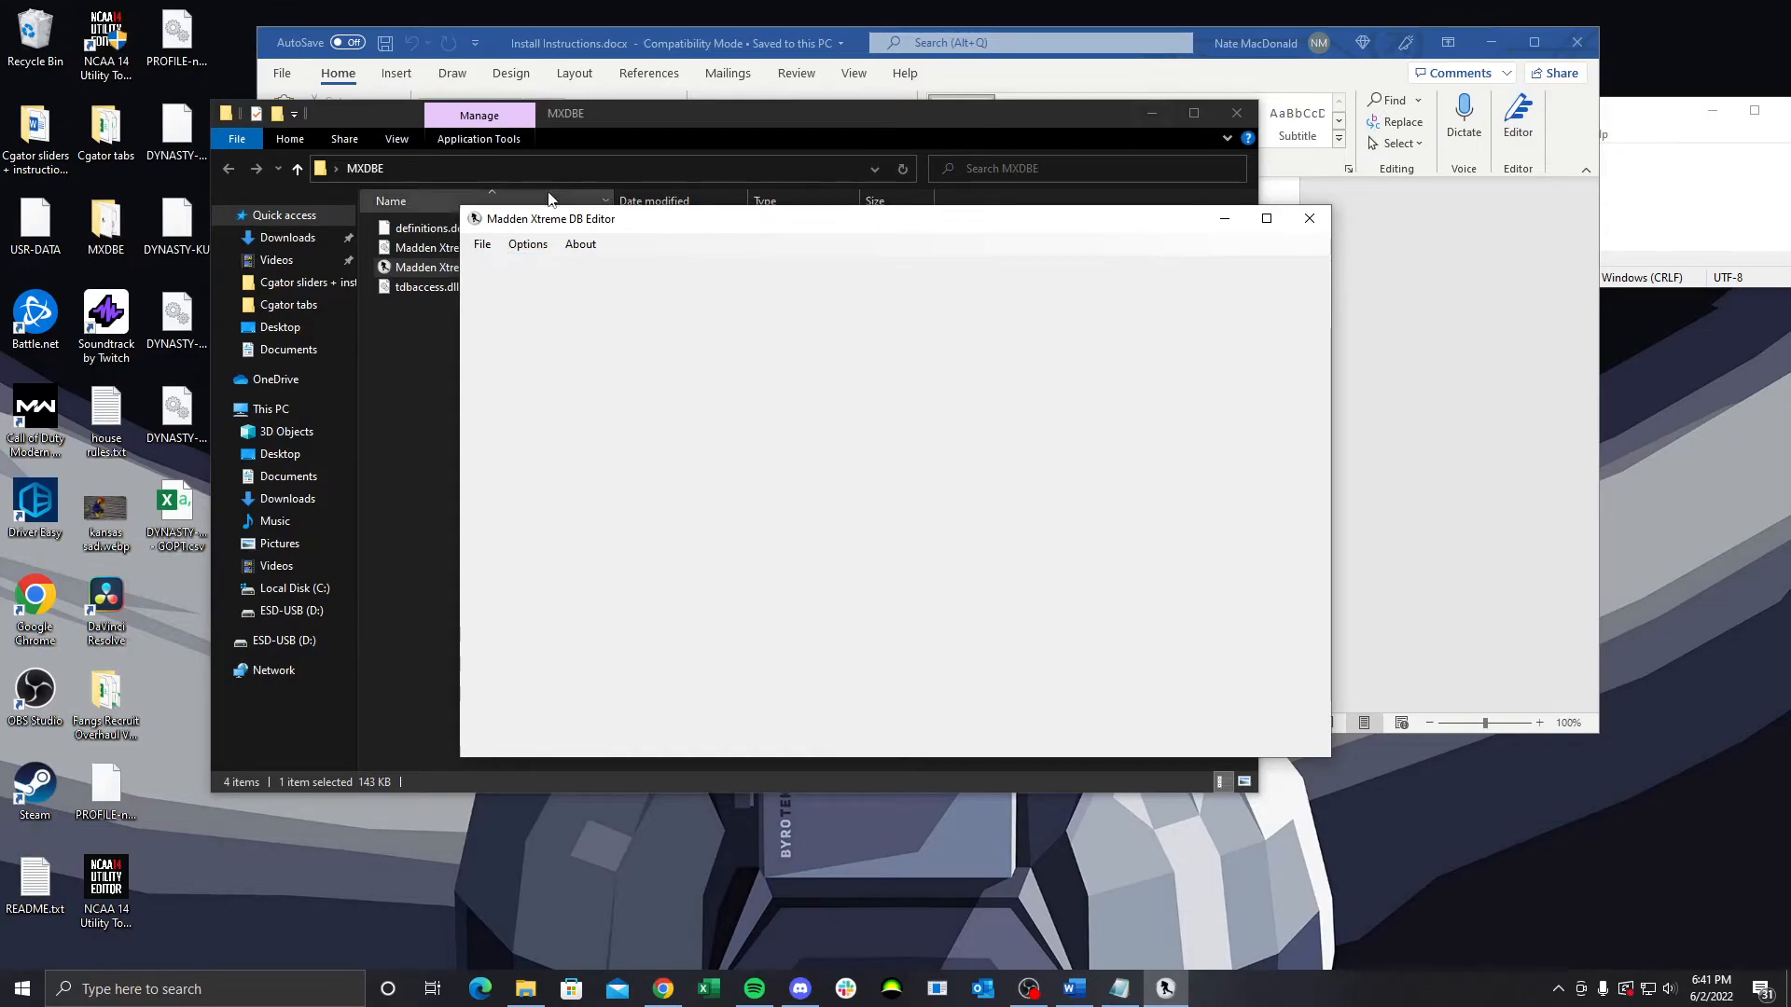
left_click(1234, 116)
left_click(483, 244)
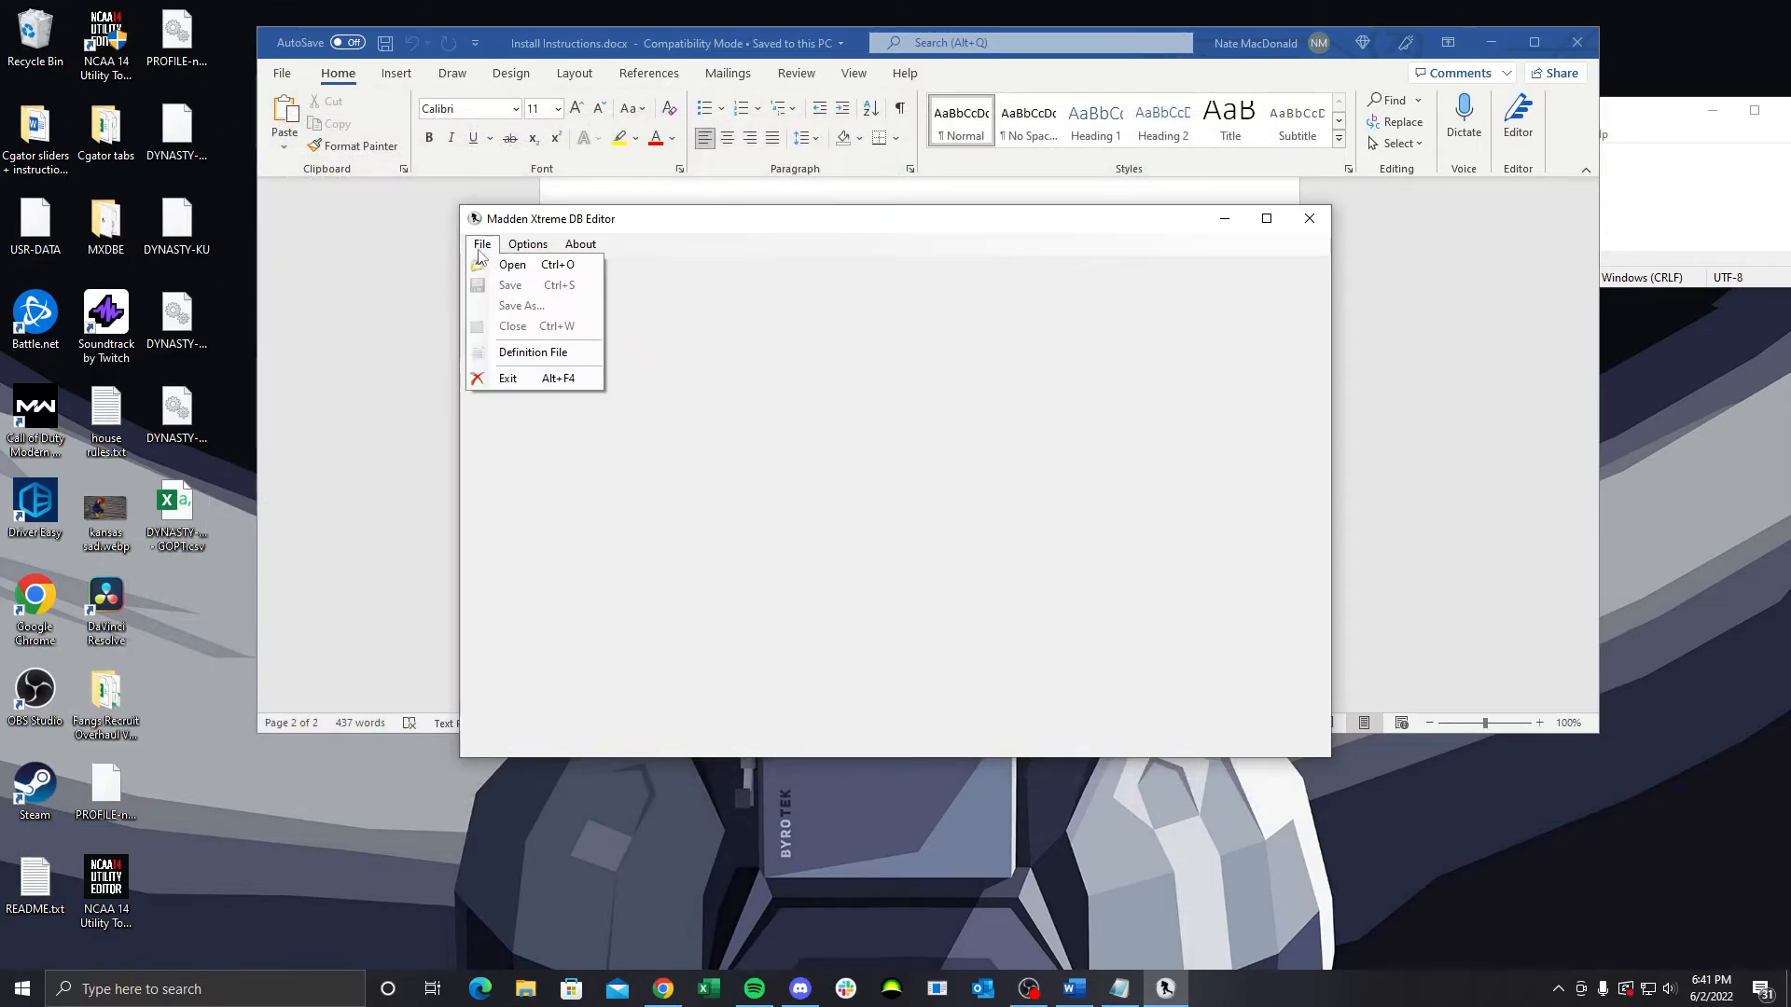
left_click(500, 262)
scroll(823, 415, "down", 2)
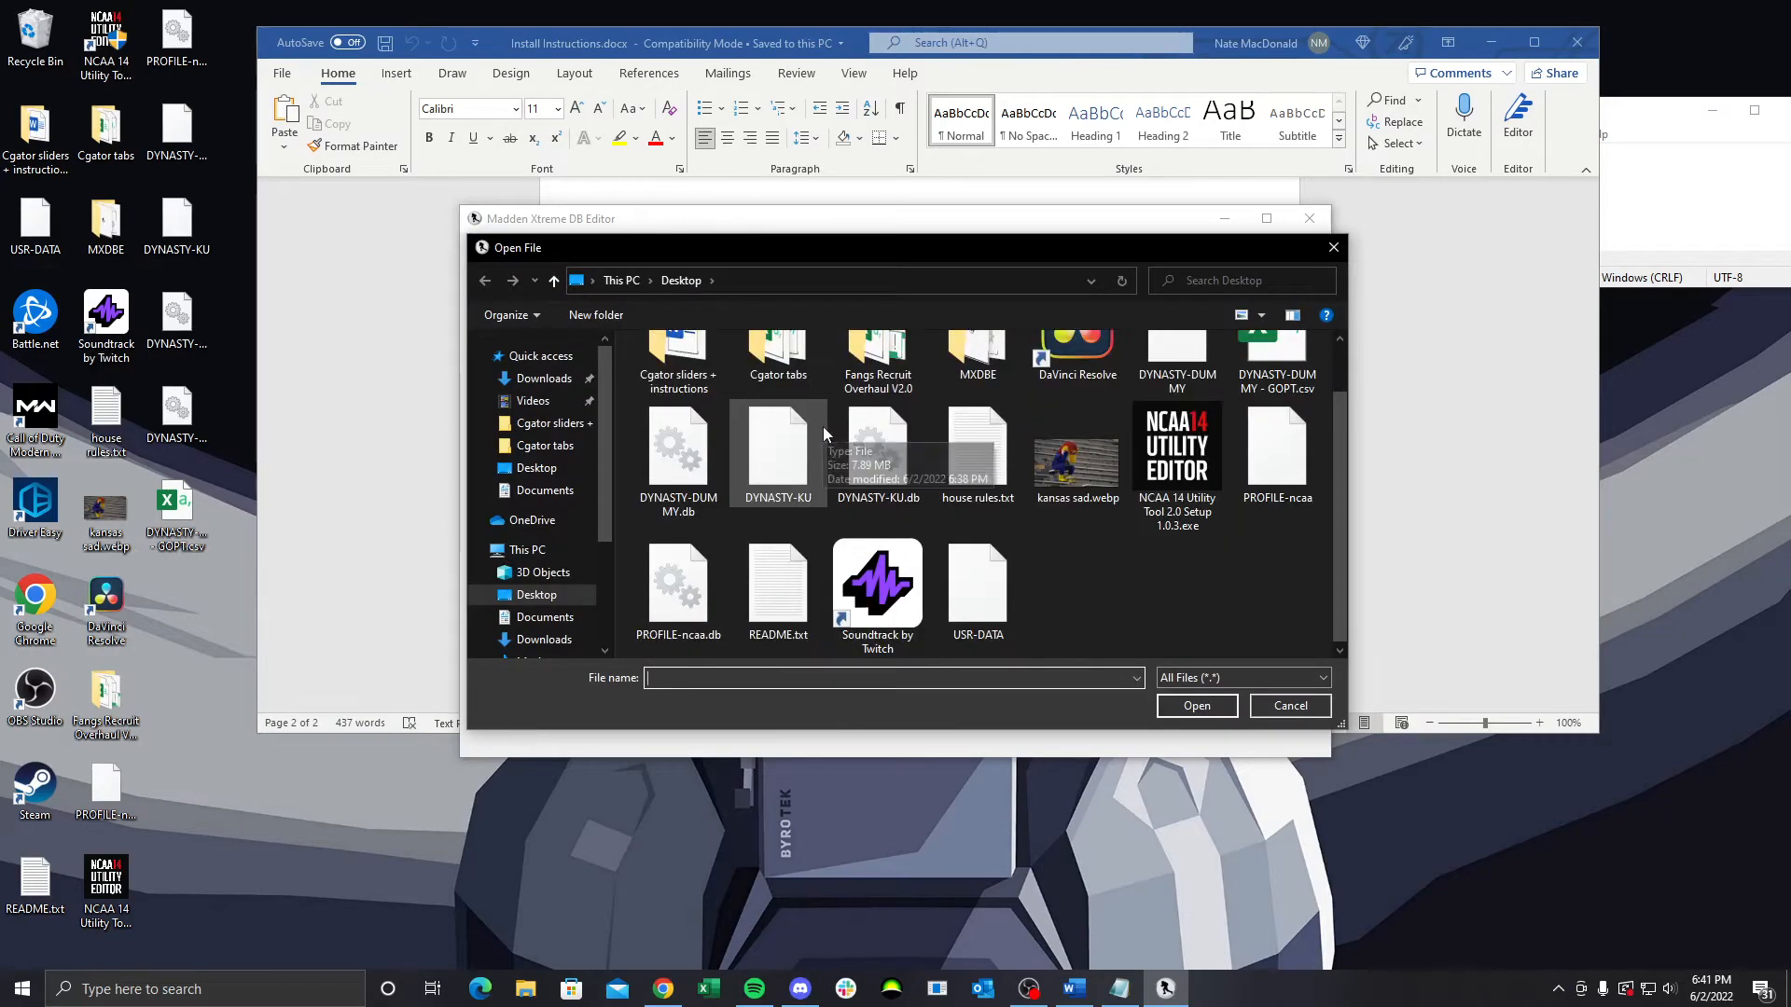
double_click(786, 476)
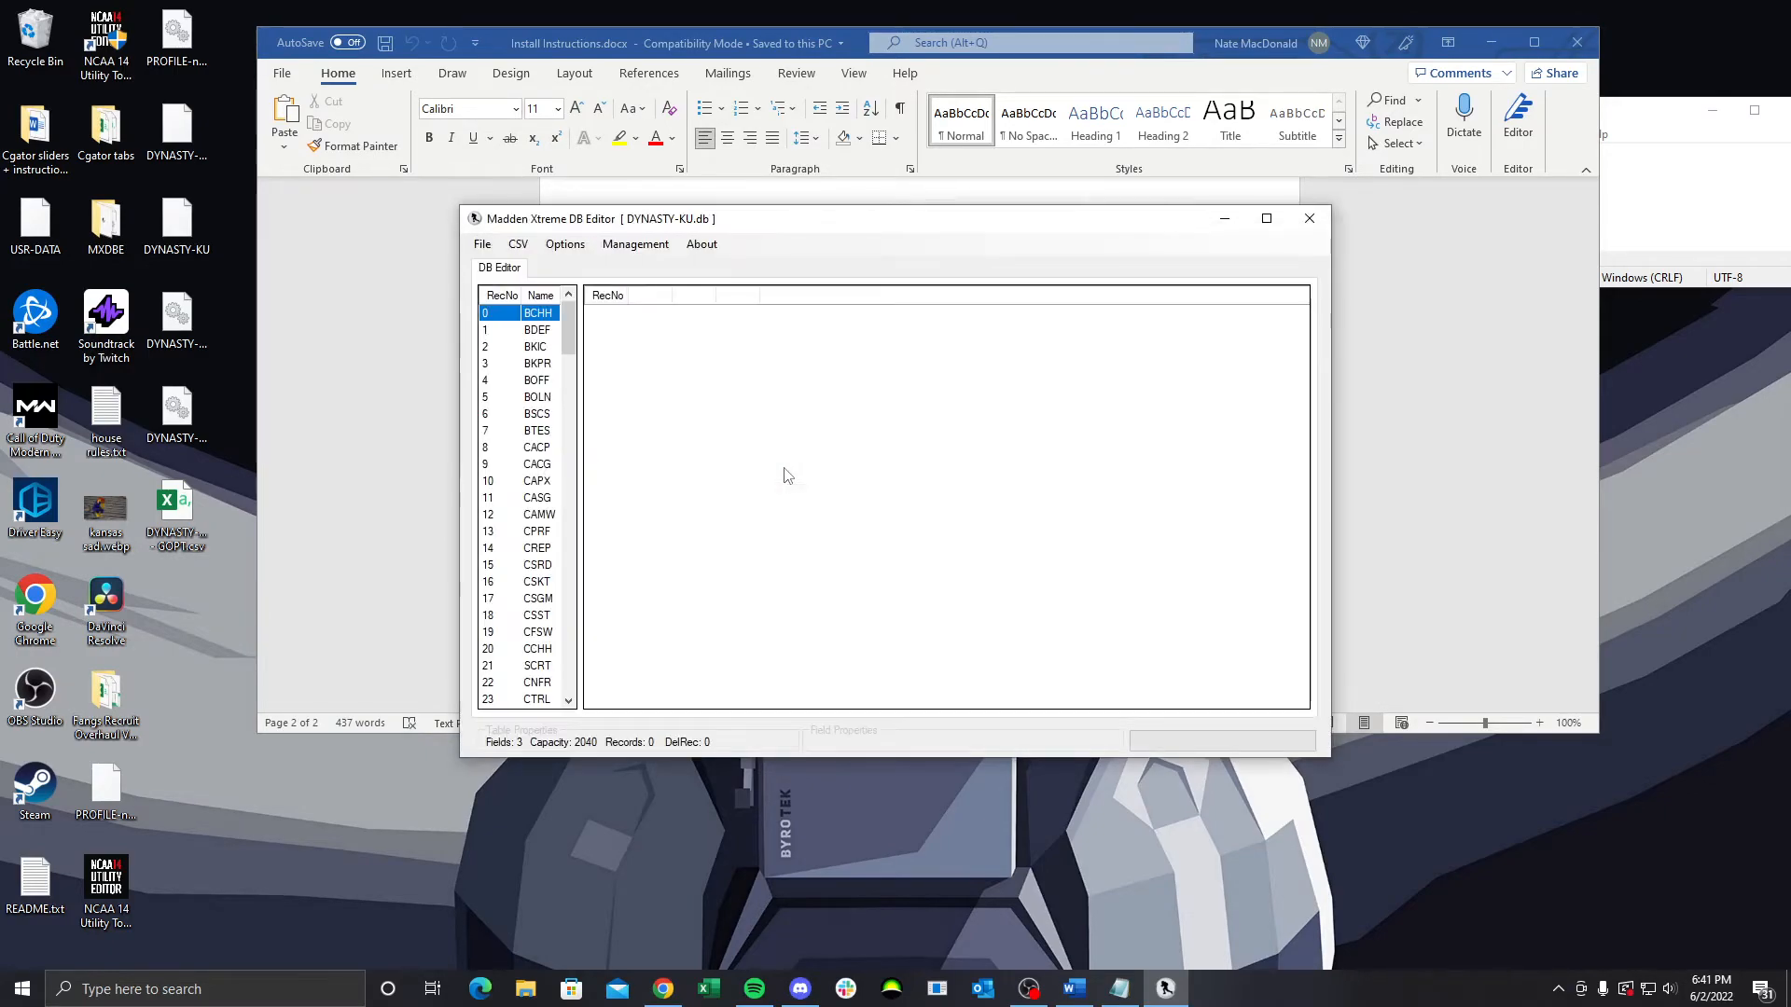
Move the DB editor aside over the instructions and open the GOPT table (record 137) of DYNASTY-KU
left_click_drag(827, 223, 1175, 244)
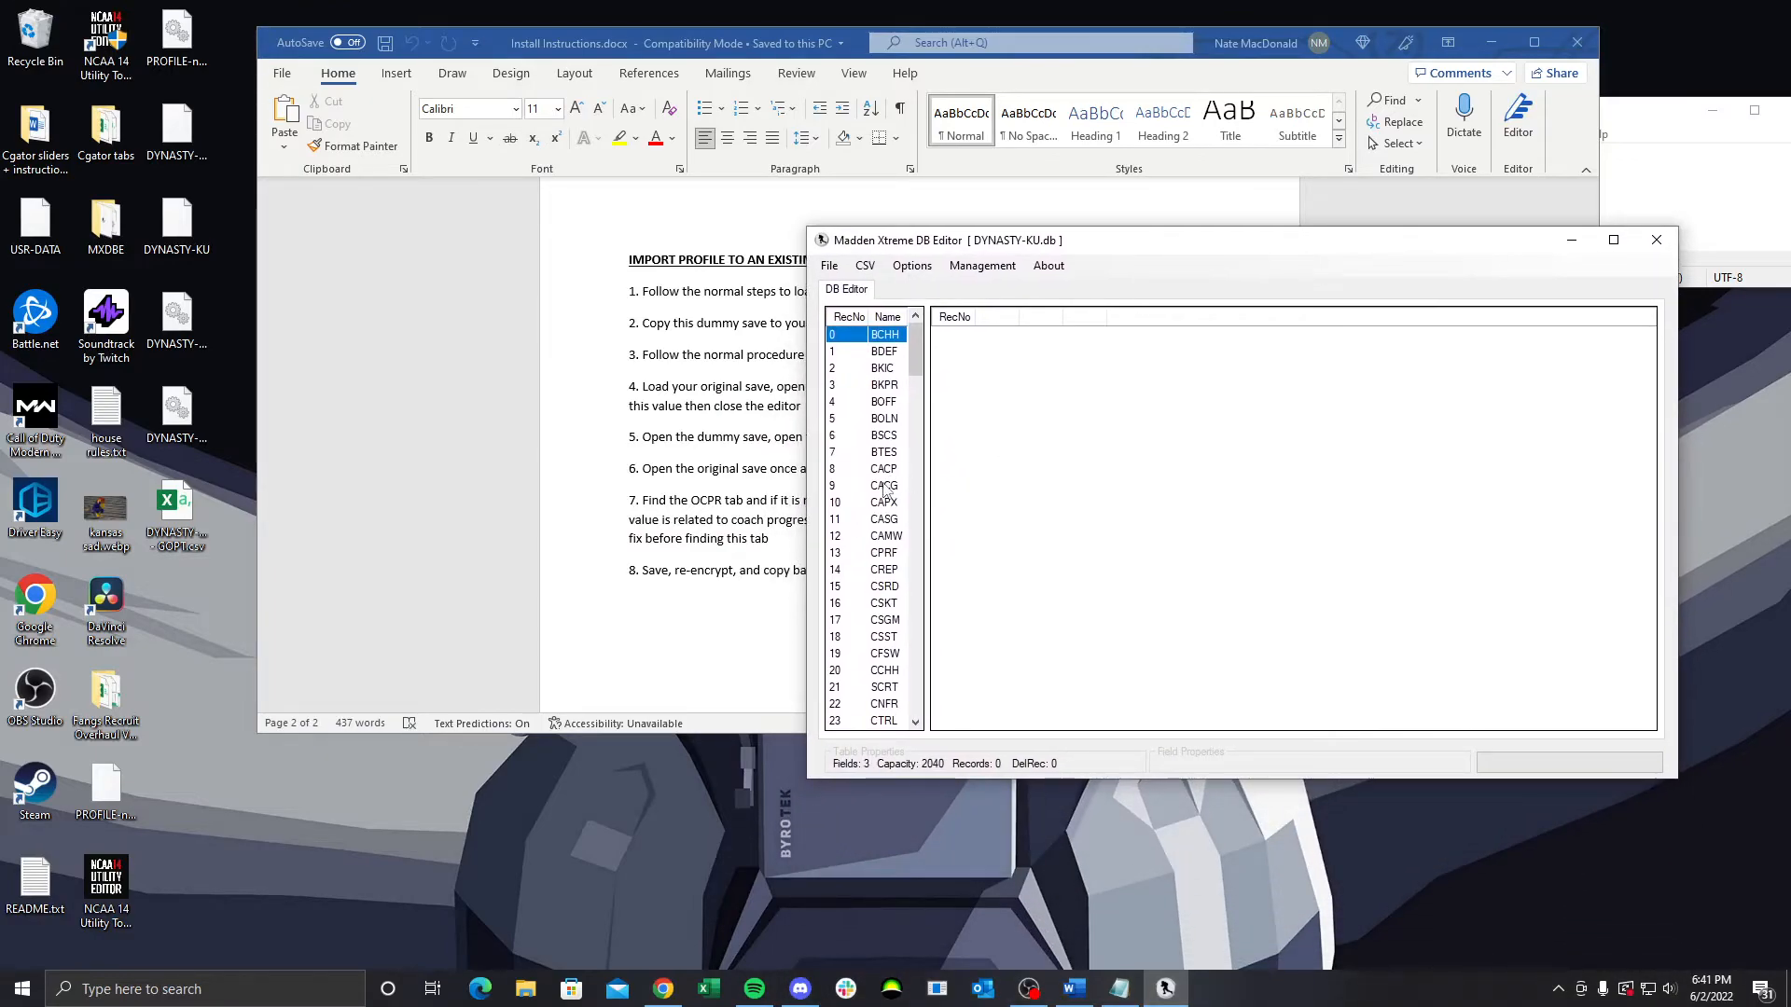
scroll(885, 494, "down", 4)
scroll(884, 495, "down", 15)
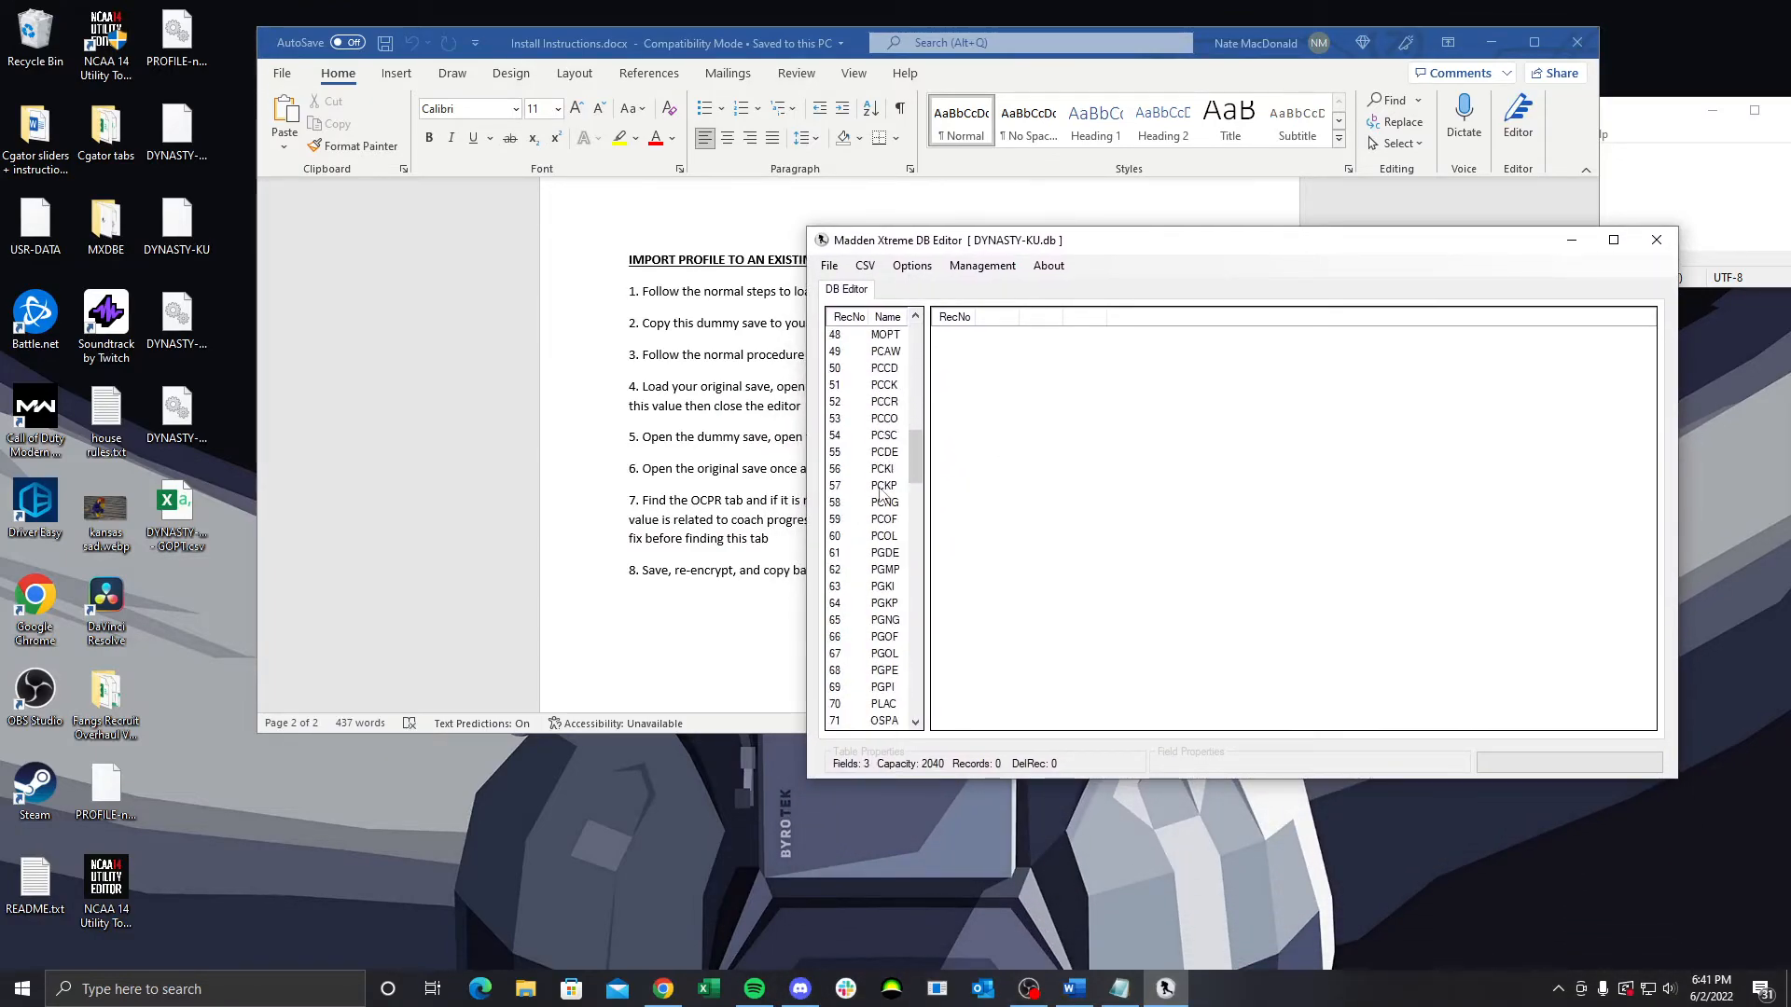
left_click_drag(1163, 248, 1080, 237)
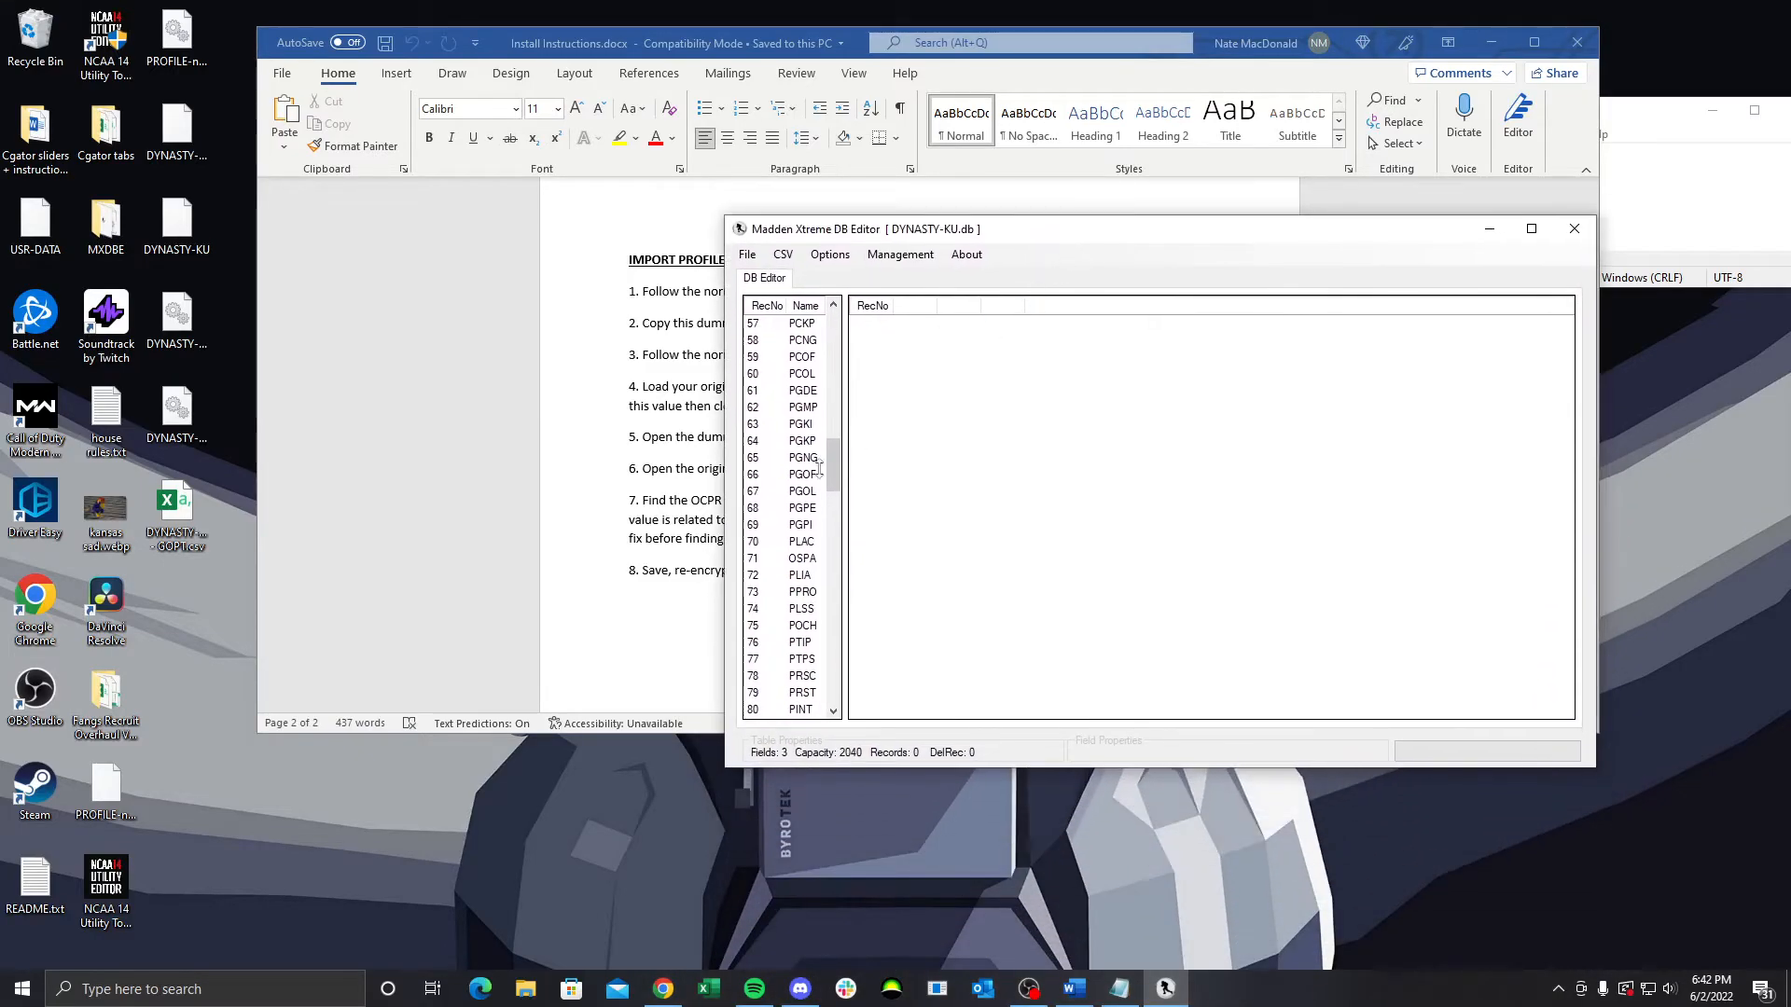
scroll(780, 529, "down", 6)
scroll(780, 529, "down", 15)
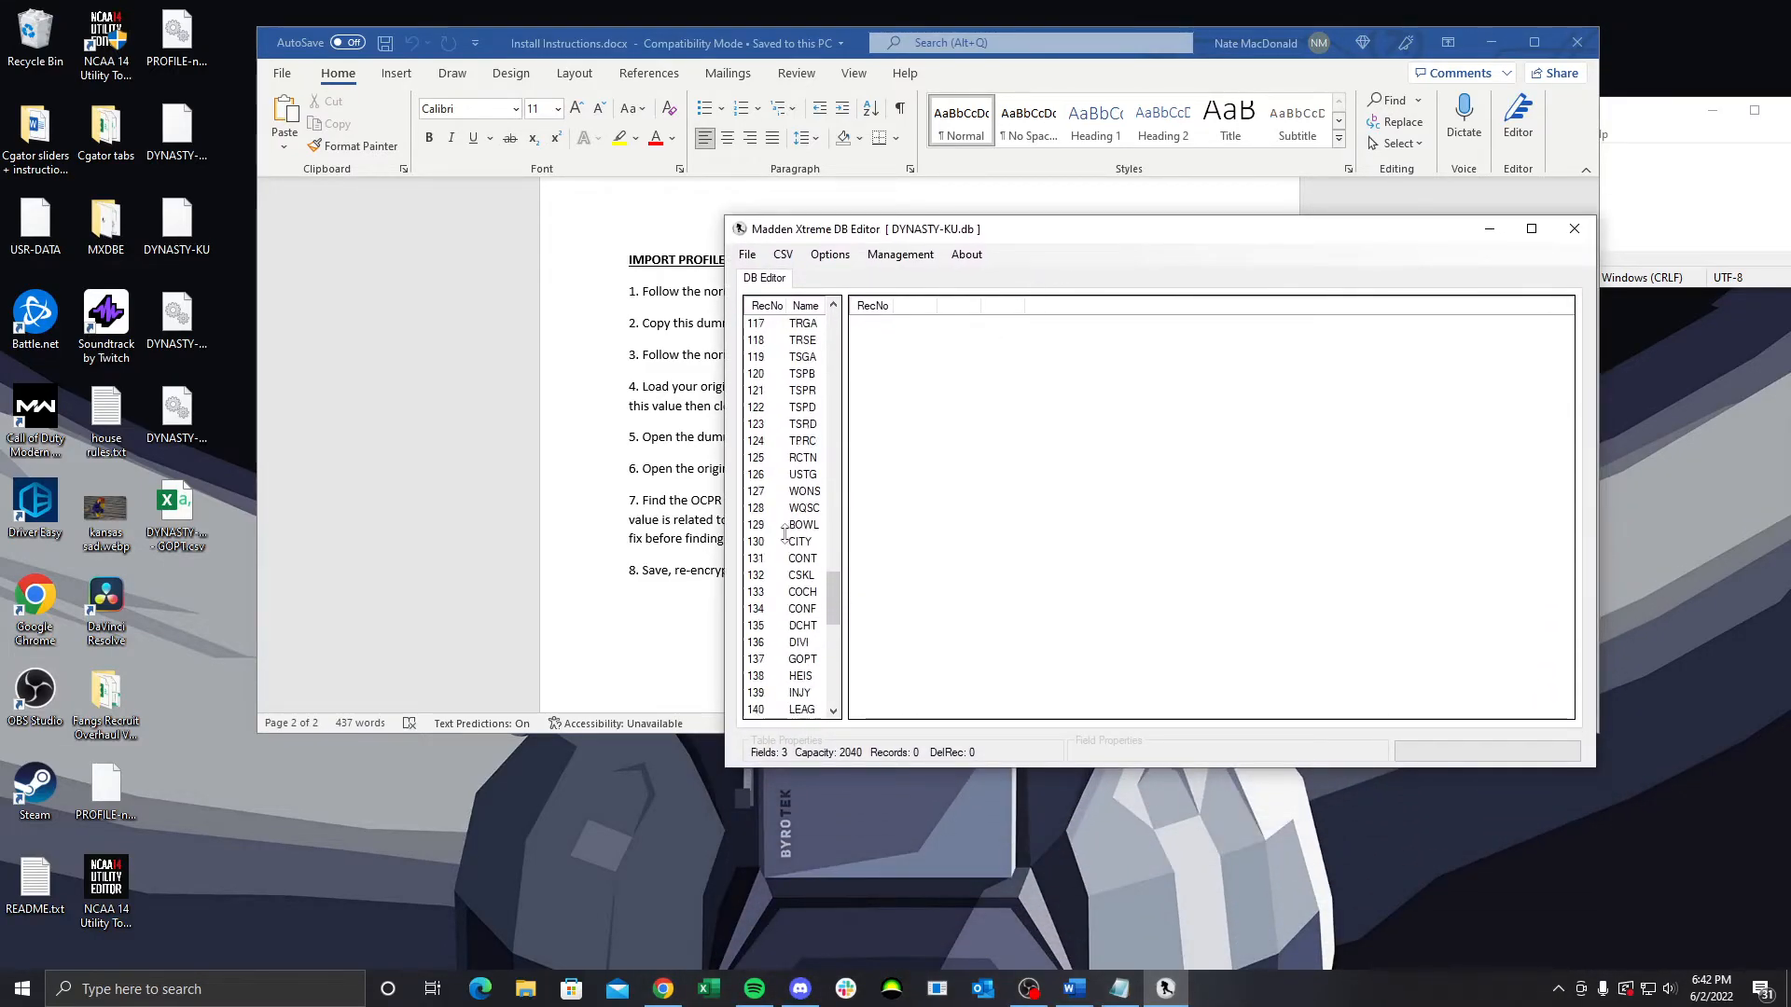
left_click(800, 608)
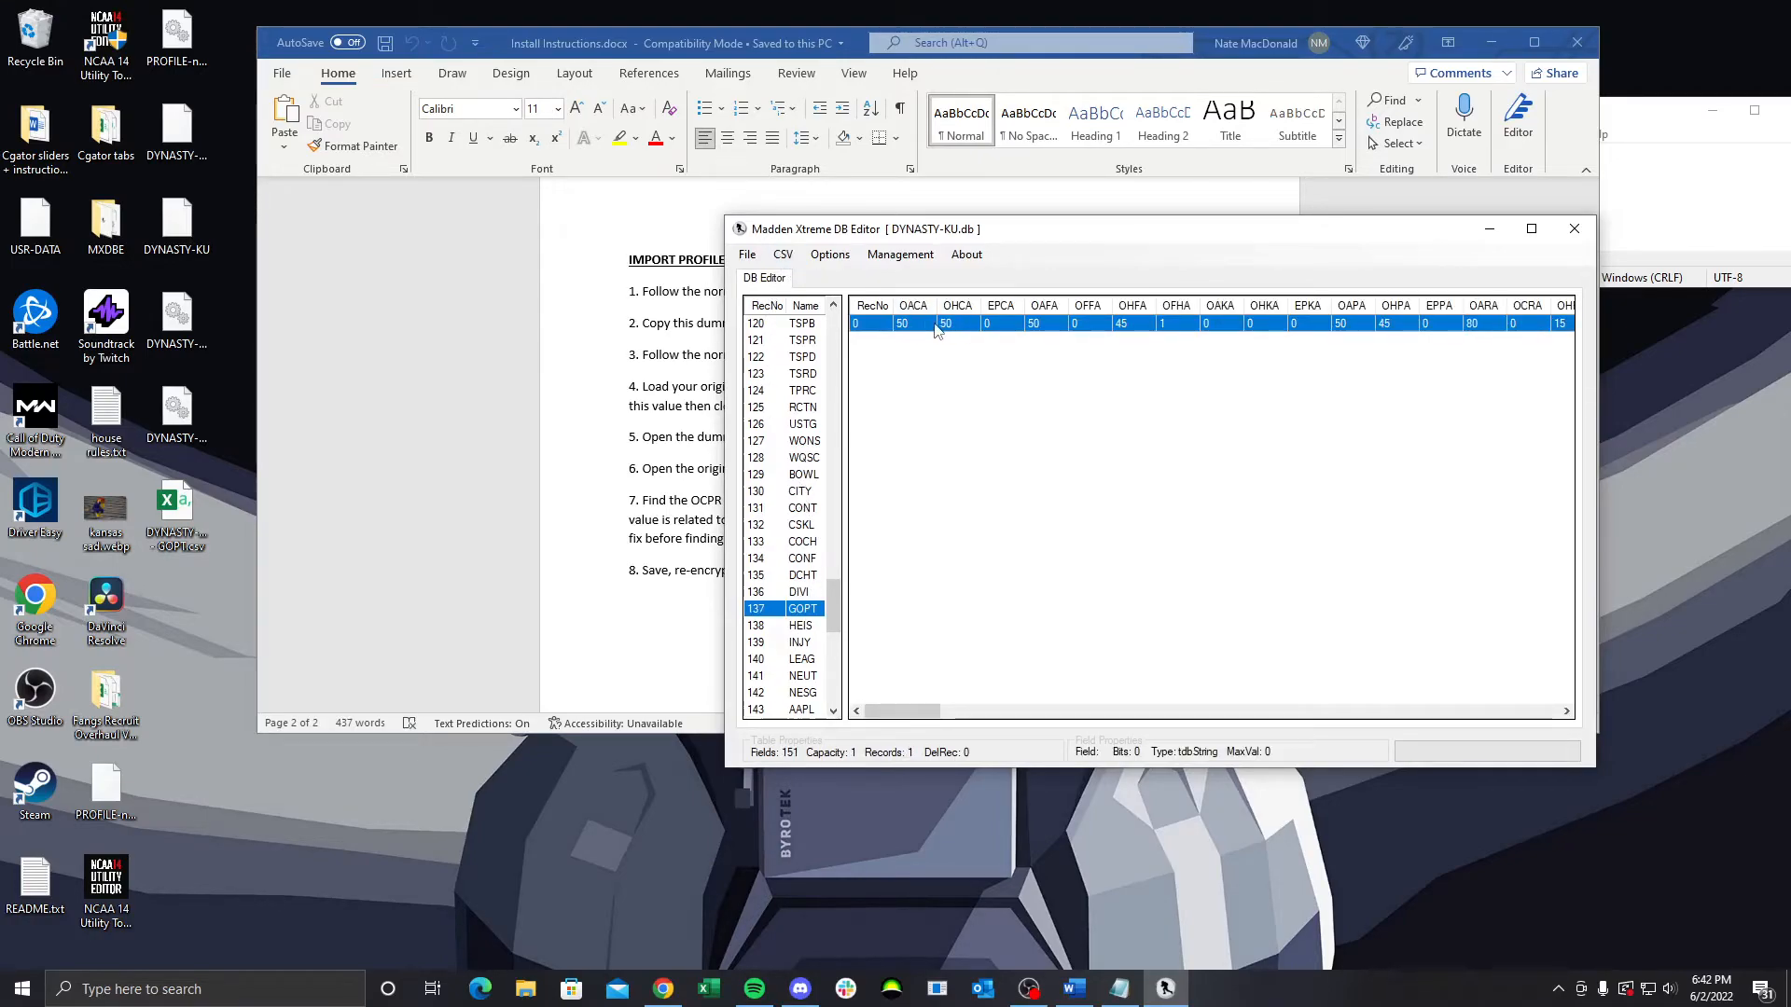
Import DYNASTY-DUMMY - GOPT.csv from the Desktop into the GOPT table of DYNASTY-KU
left_click(784, 255)
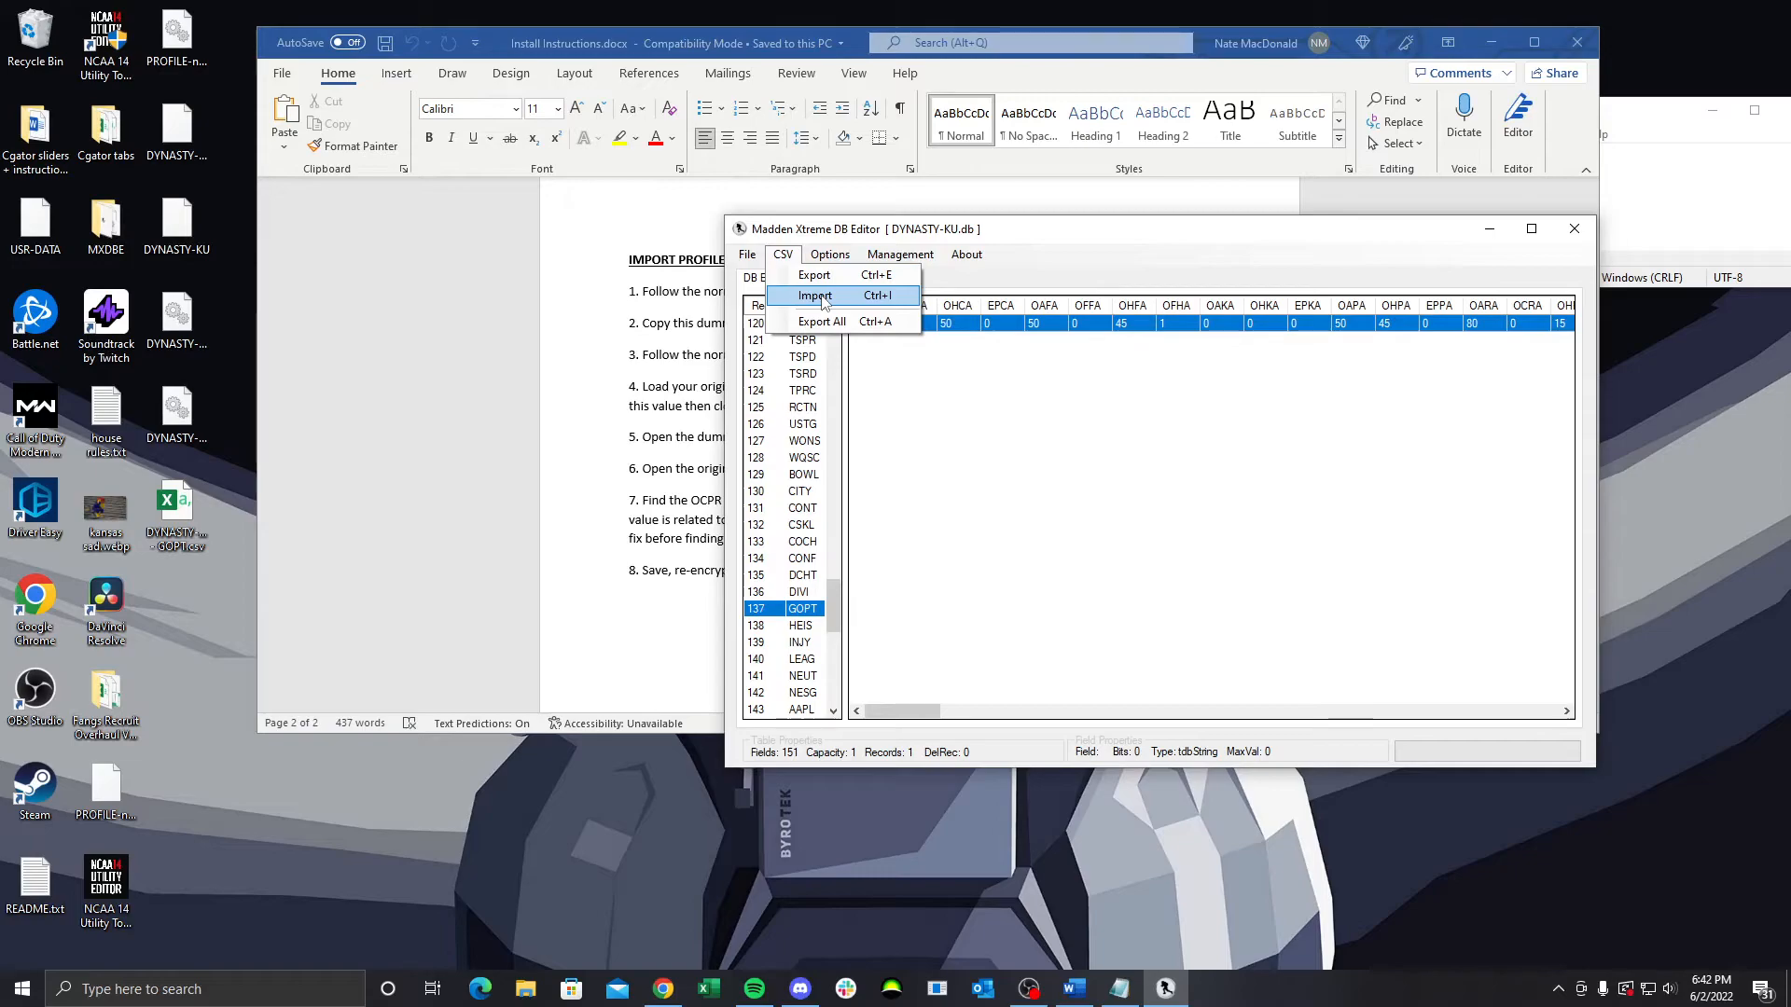
left_click(800, 295)
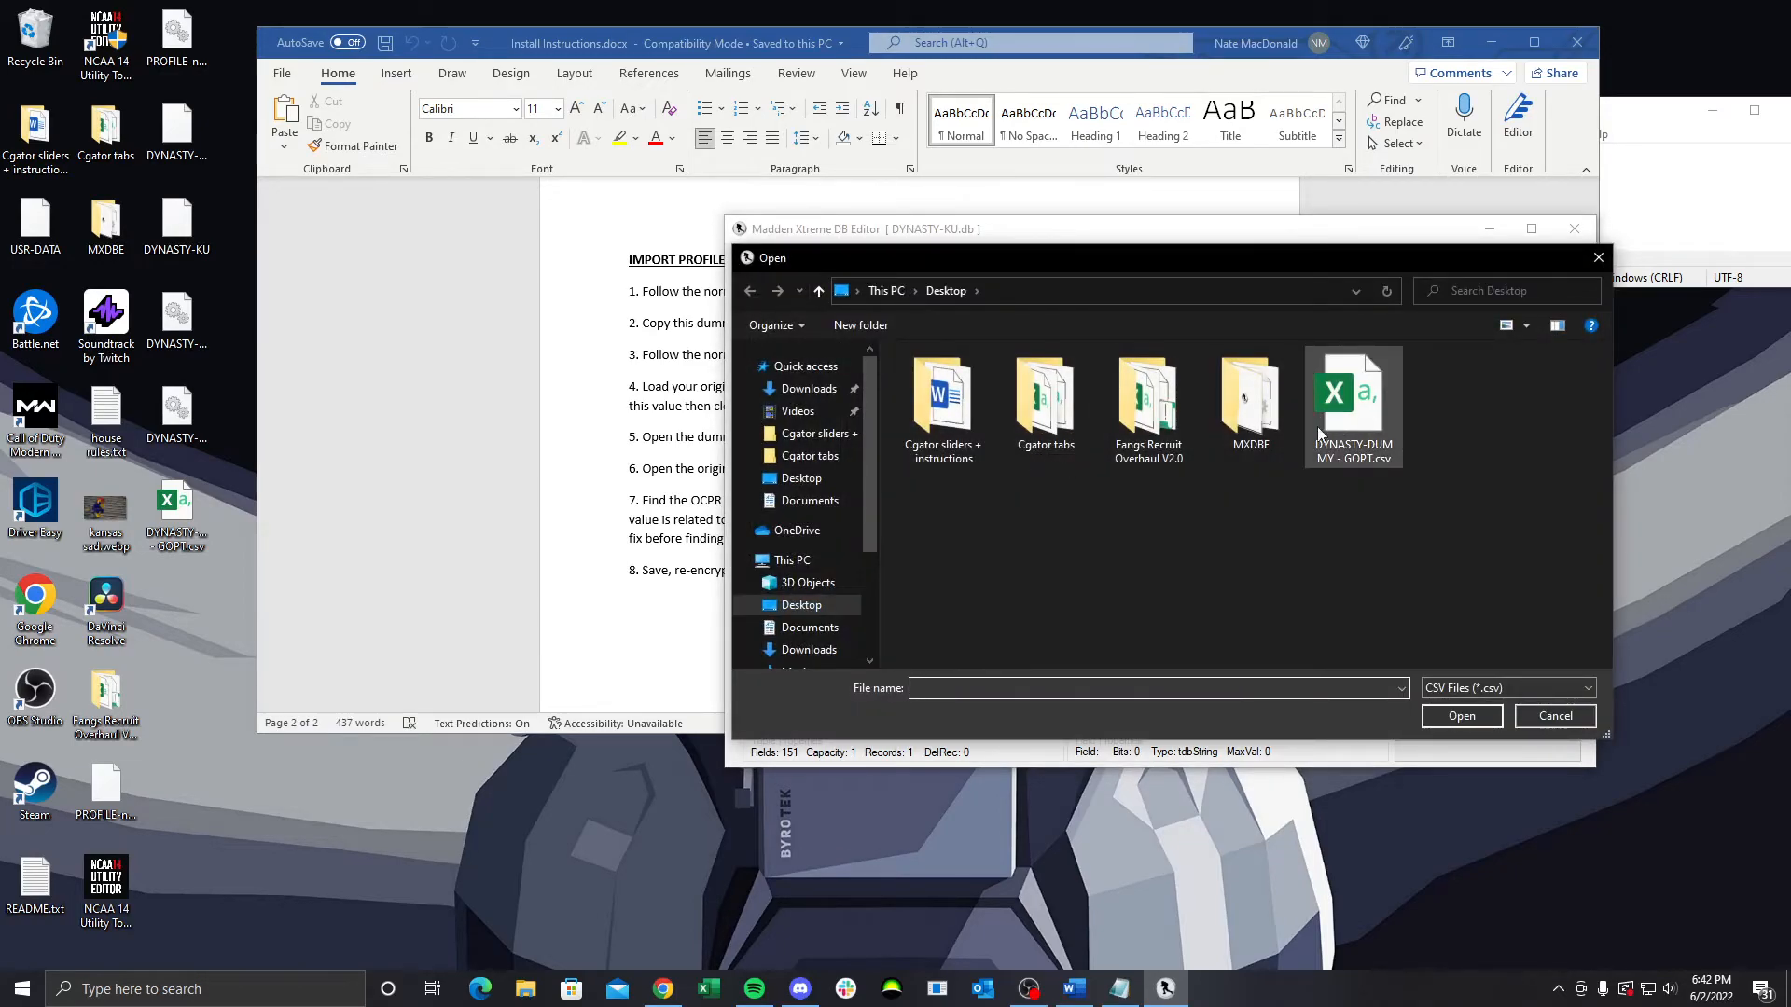
double_click(1379, 425)
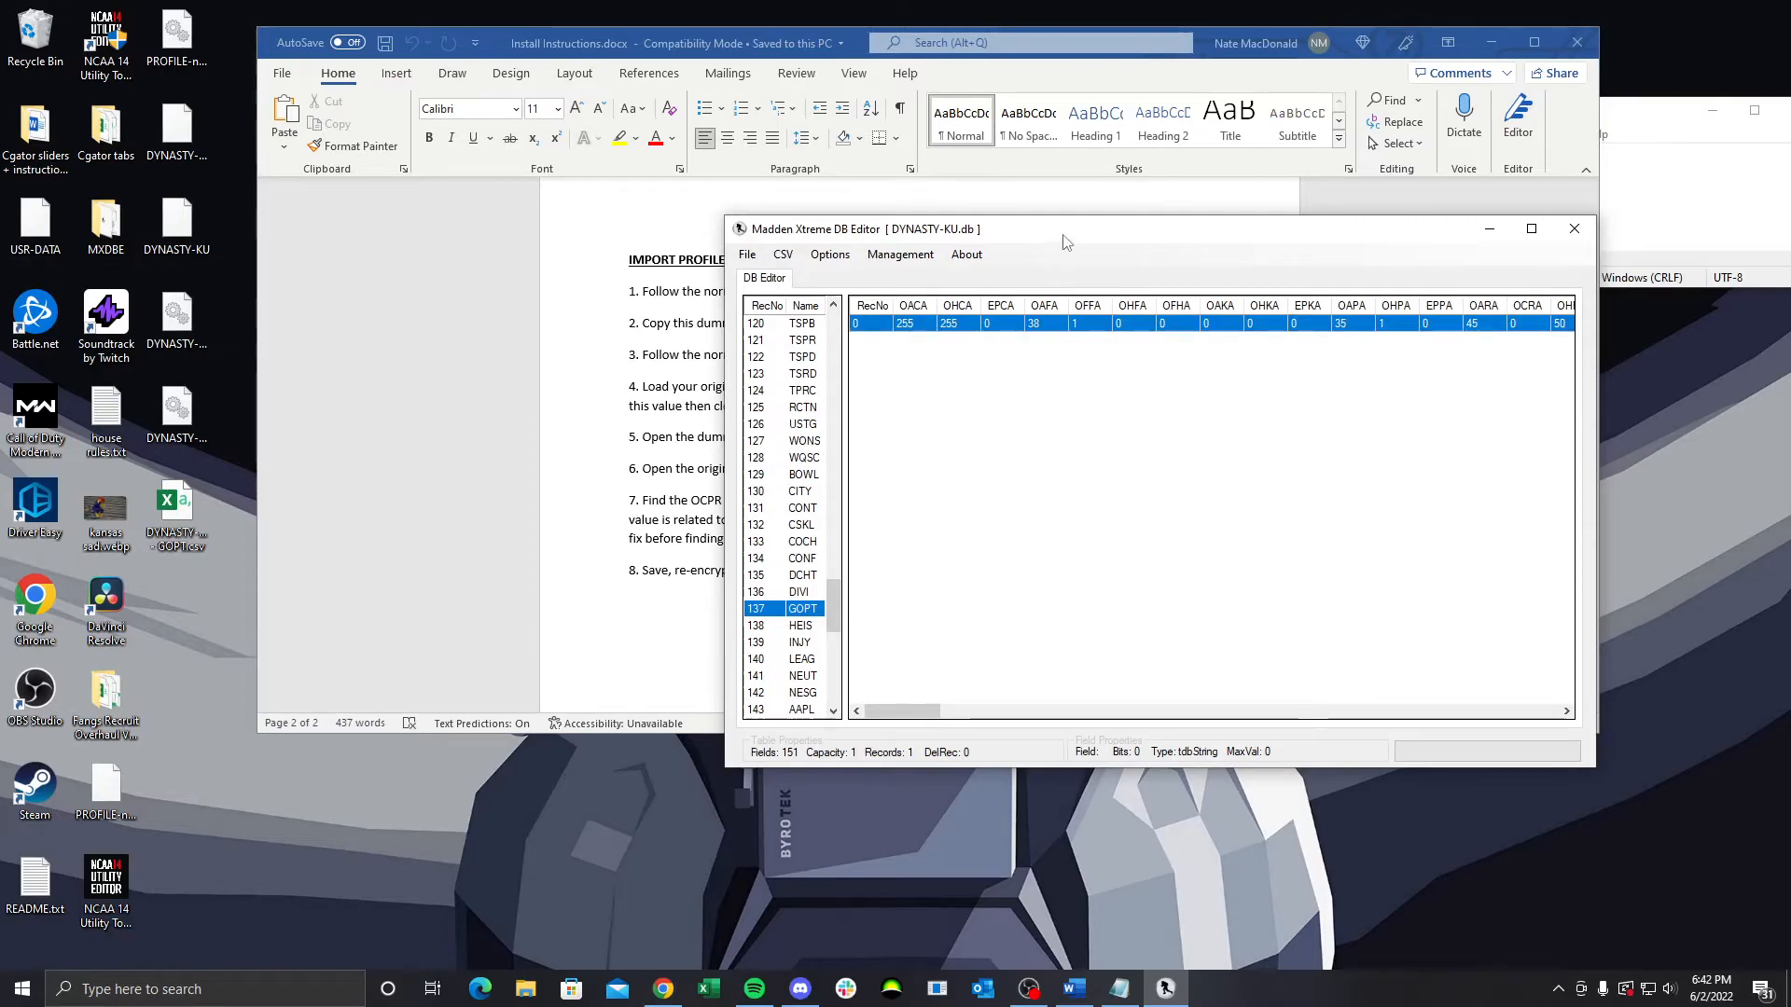
Reposition the DB editor and look through the list of tables in DYNASTY-KU
left_click_drag(1066, 242, 941, 267)
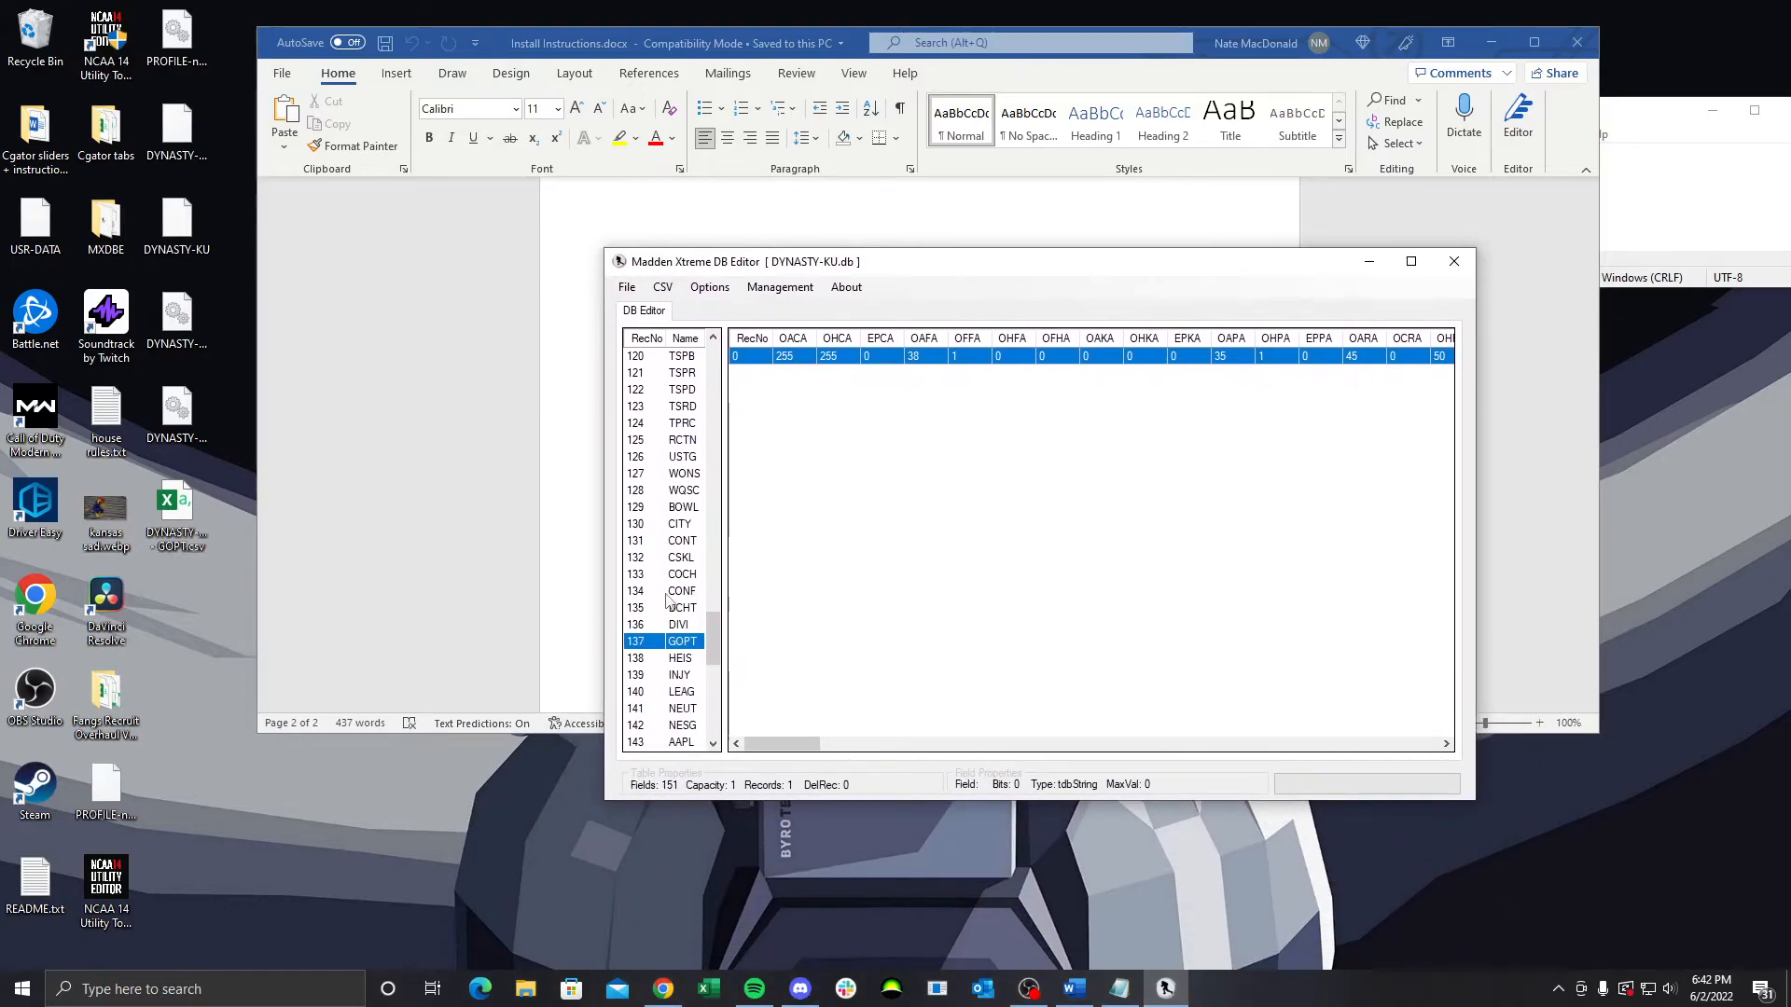
scroll(670, 597, "up", 12)
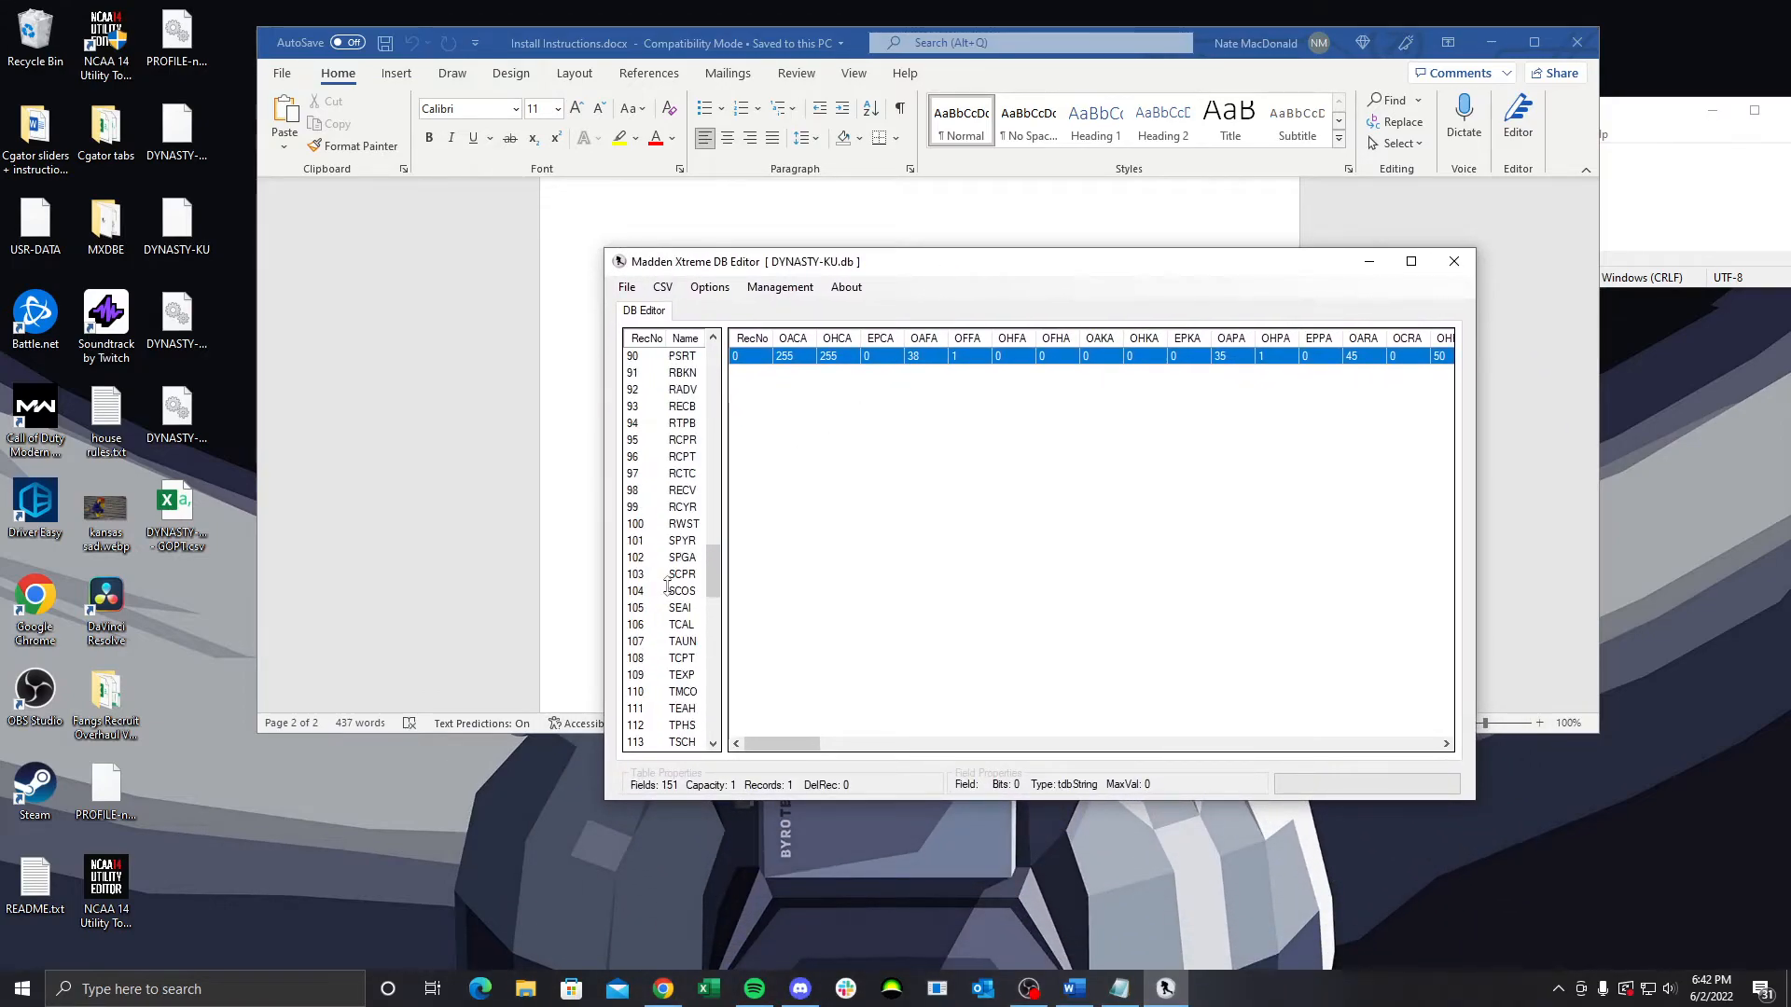
scroll(667, 584, "up", 16)
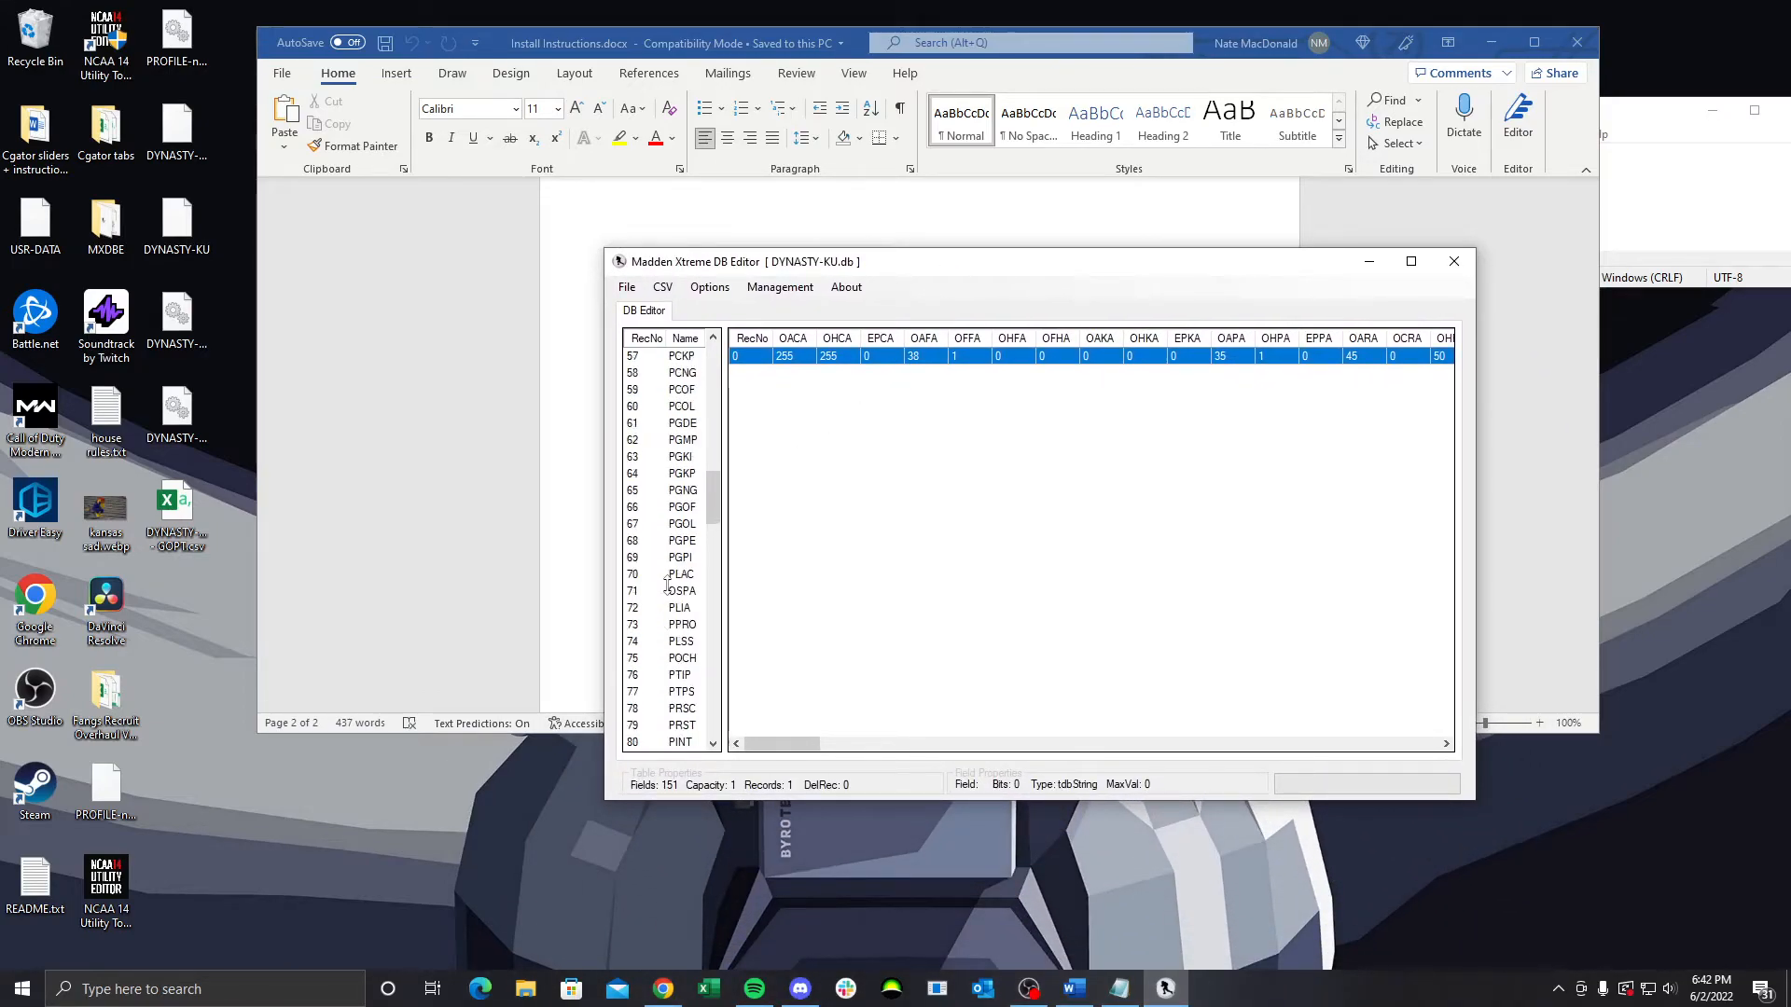
scroll(666, 585, "down", 1)
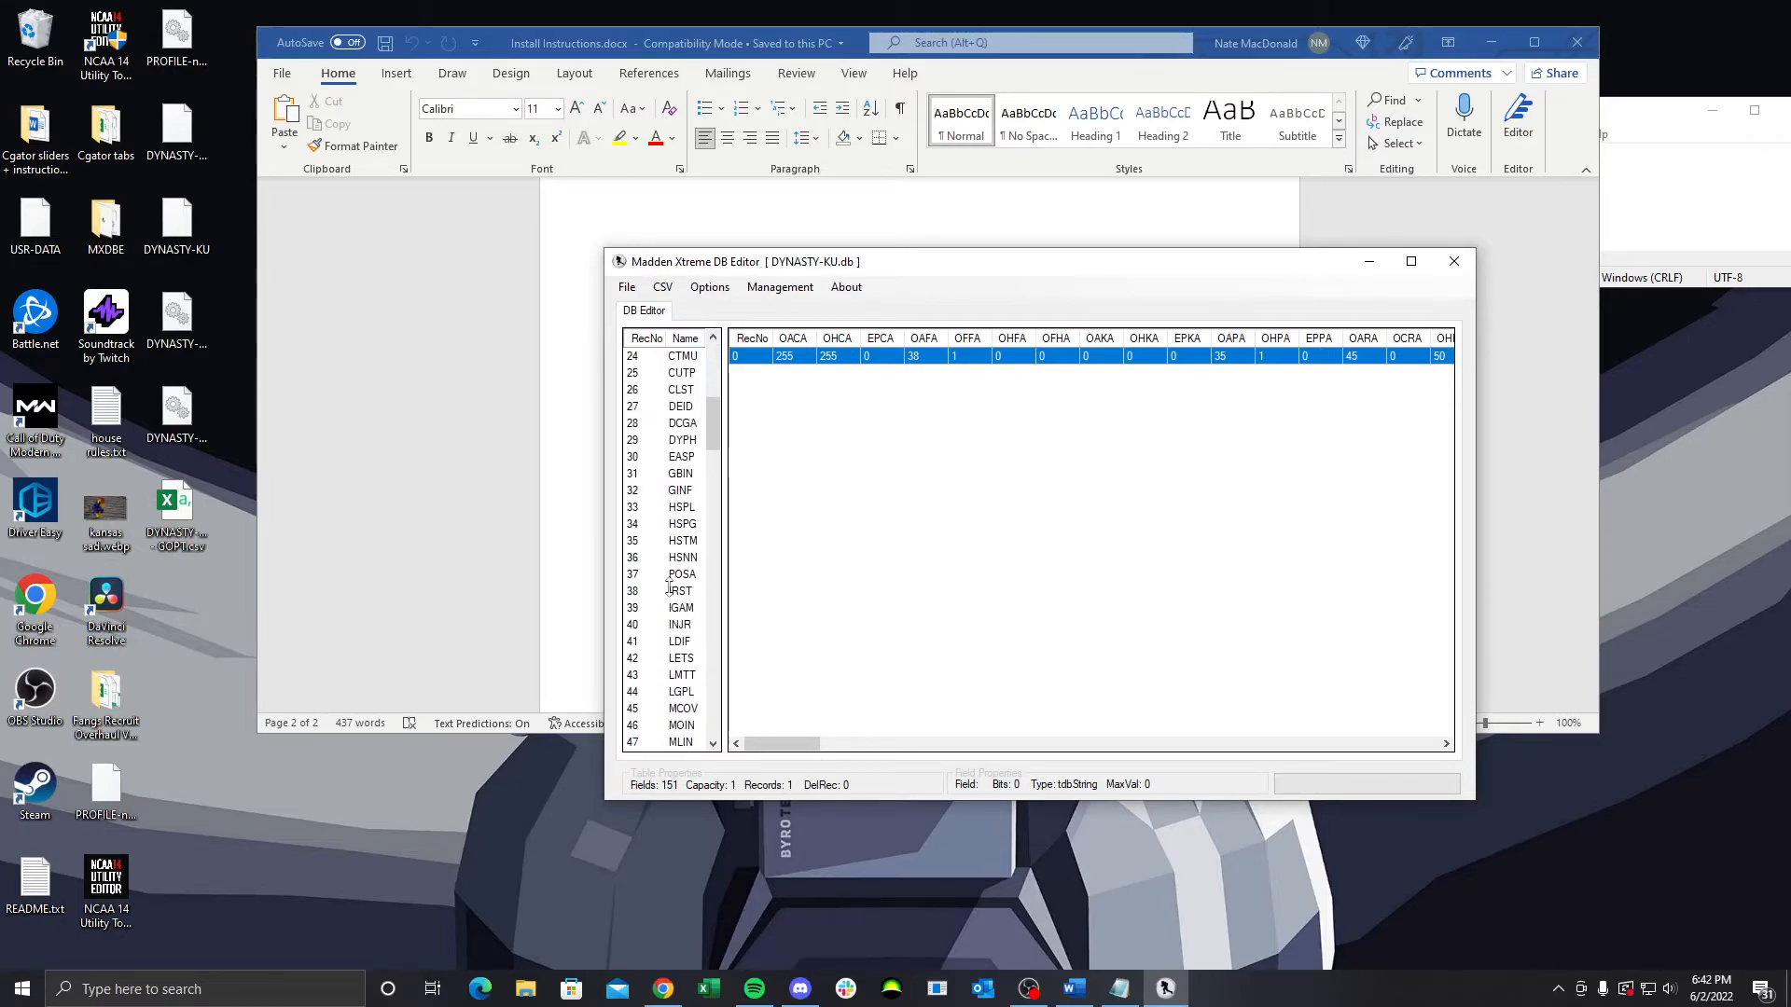
scroll(667, 585, "down", 17)
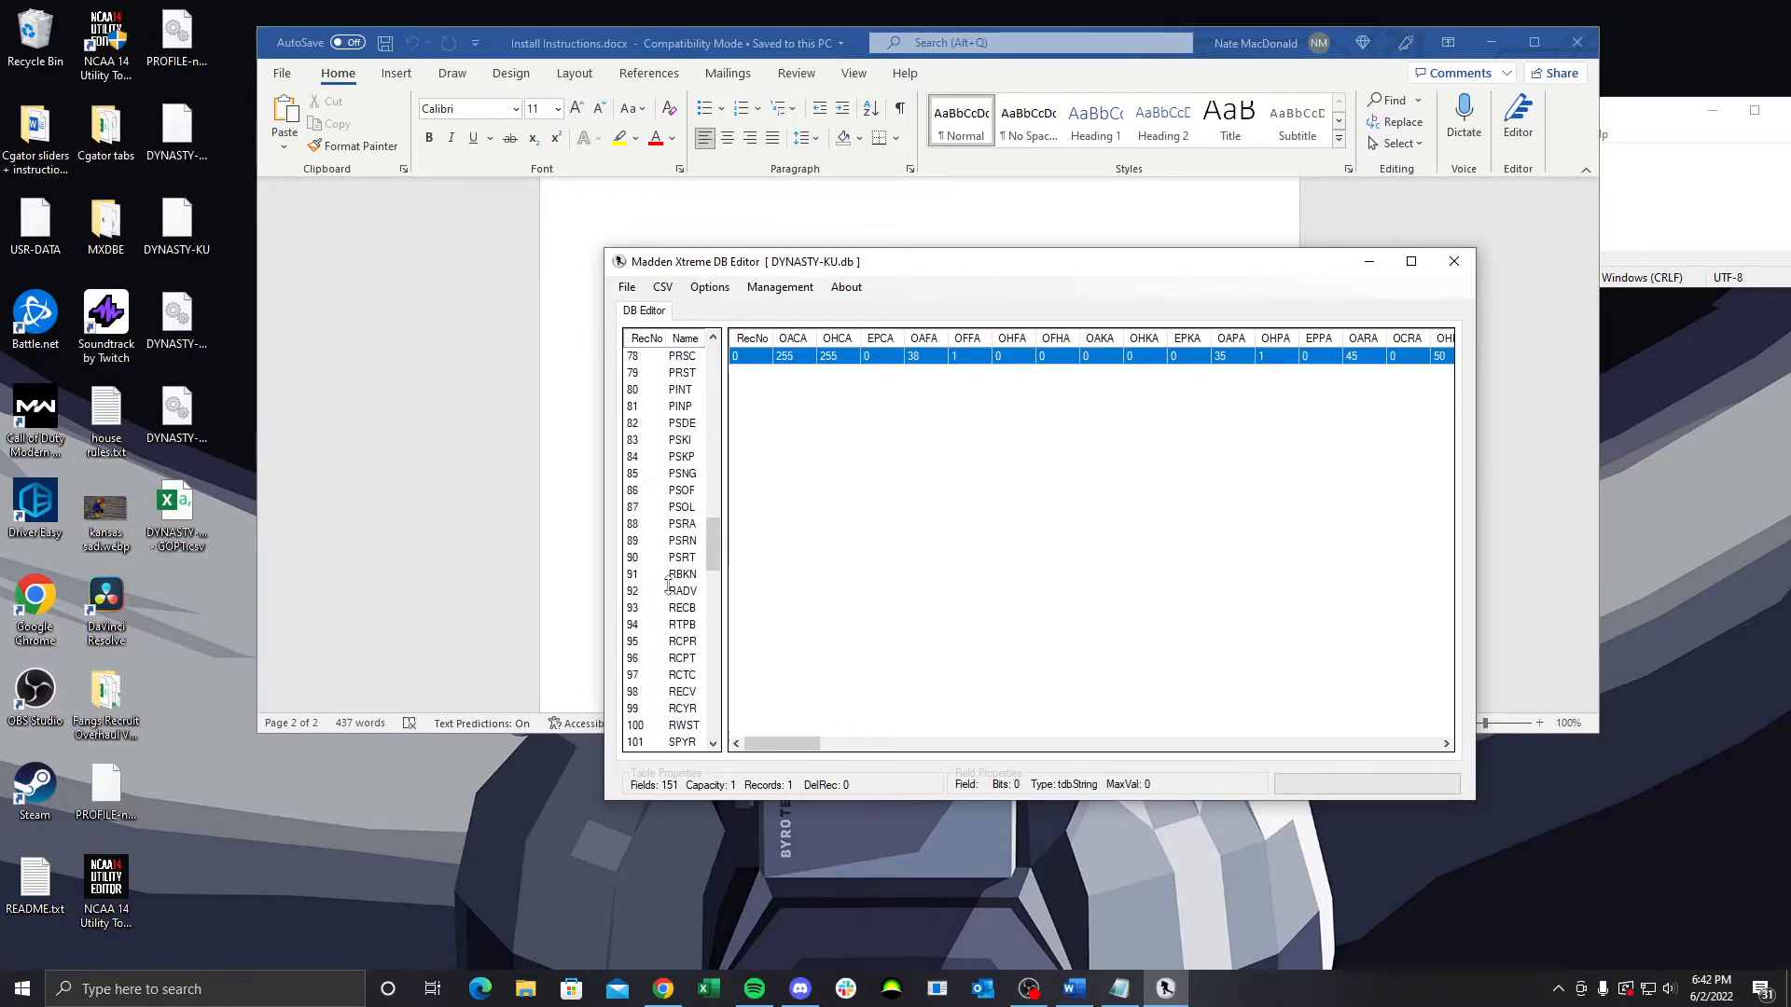
scroll(667, 585, "down", 13)
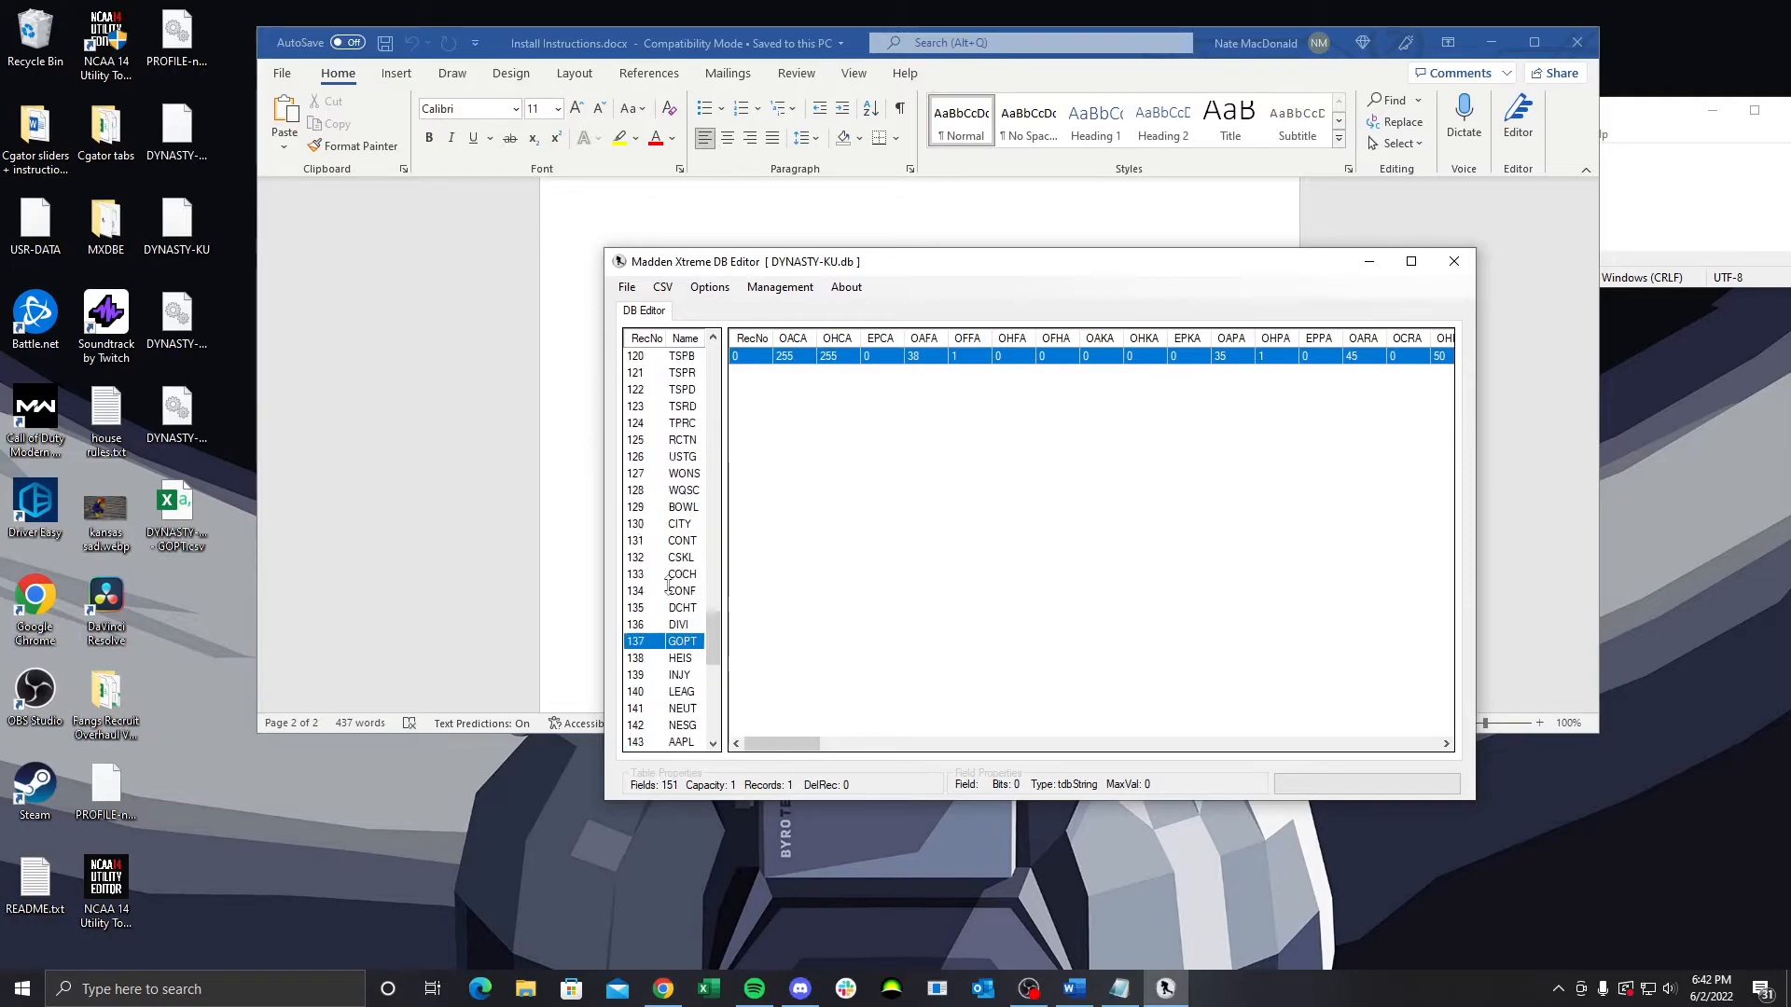
scroll(667, 585, "down", 1)
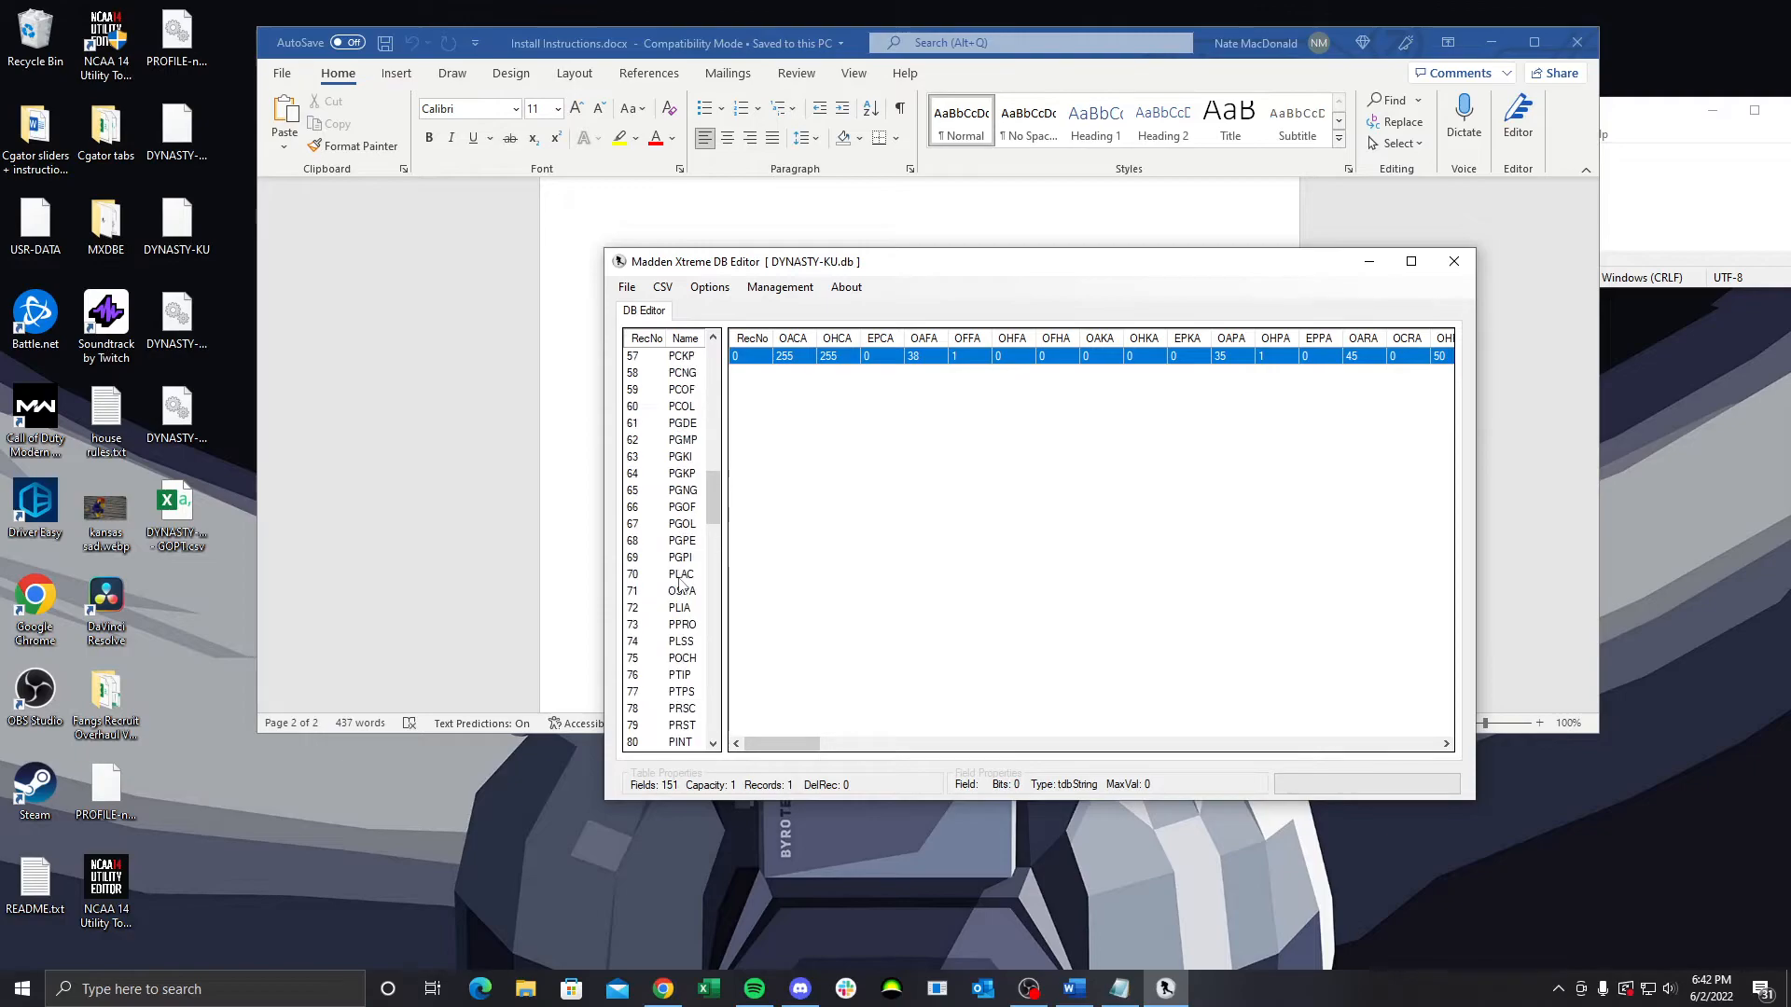
scroll(680, 585, "down", 3)
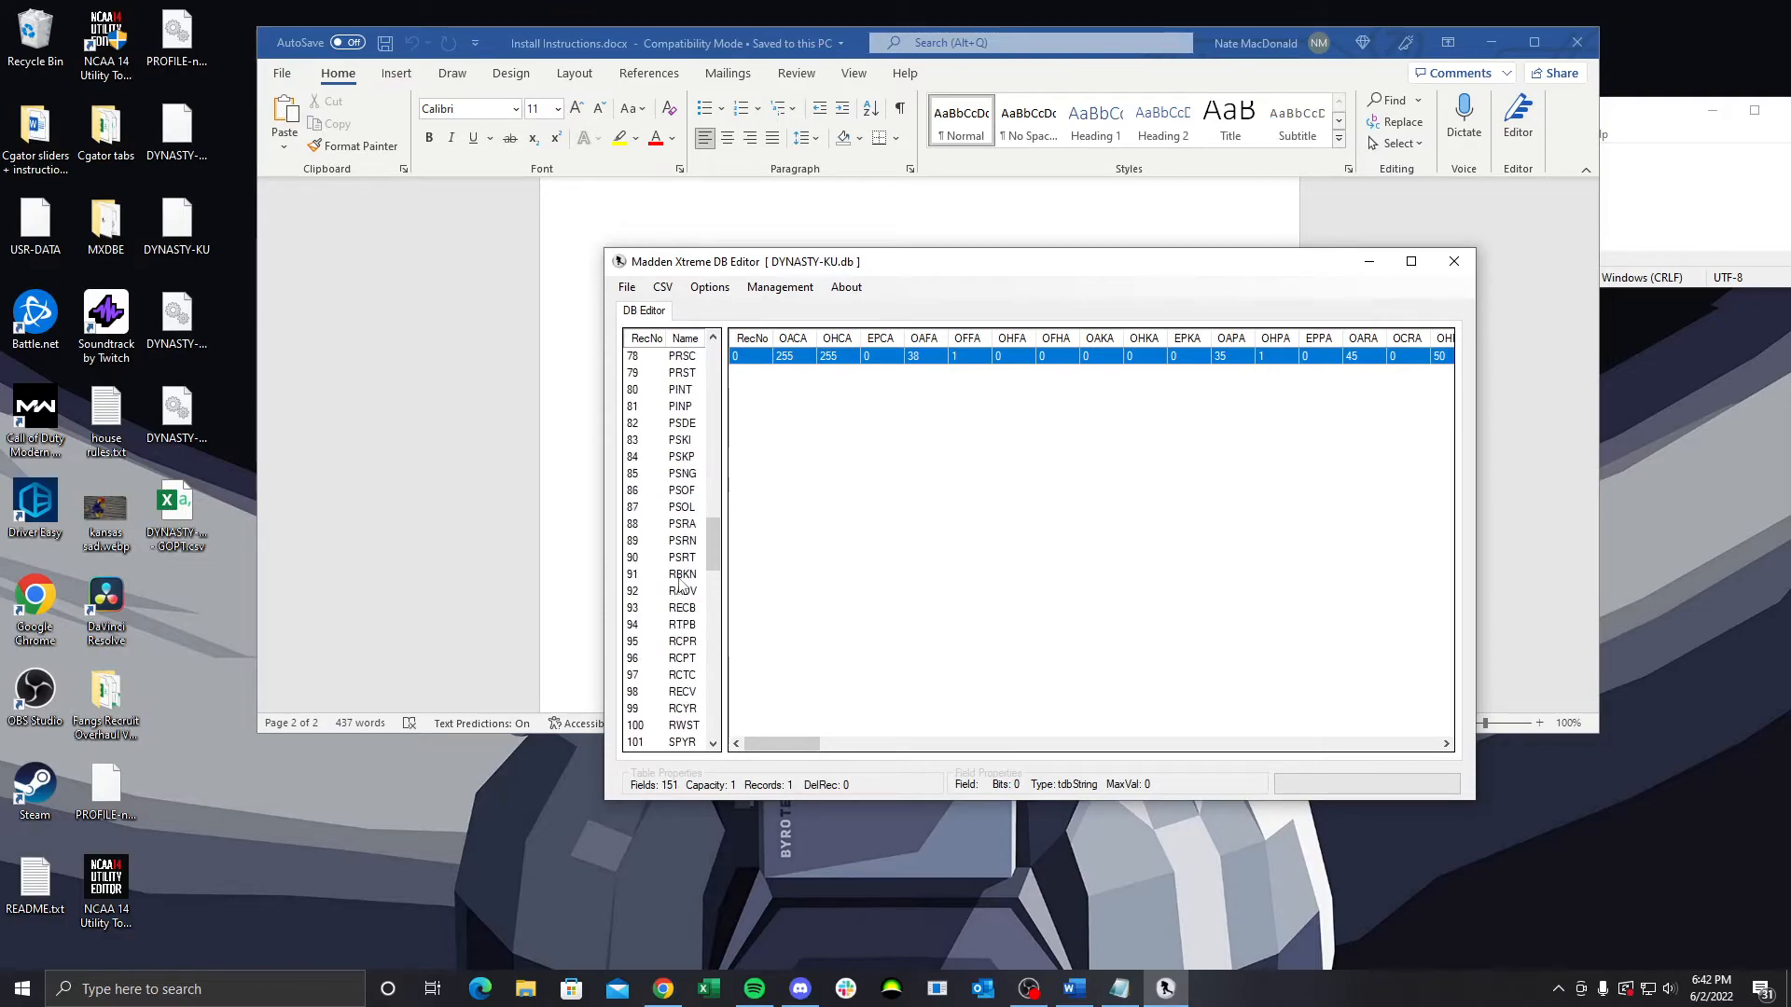
Return to the GOPT table (record 137) of DYNASTY-KU and move the DB editor to uncover the import instructions
scroll(680, 585, "down", 8)
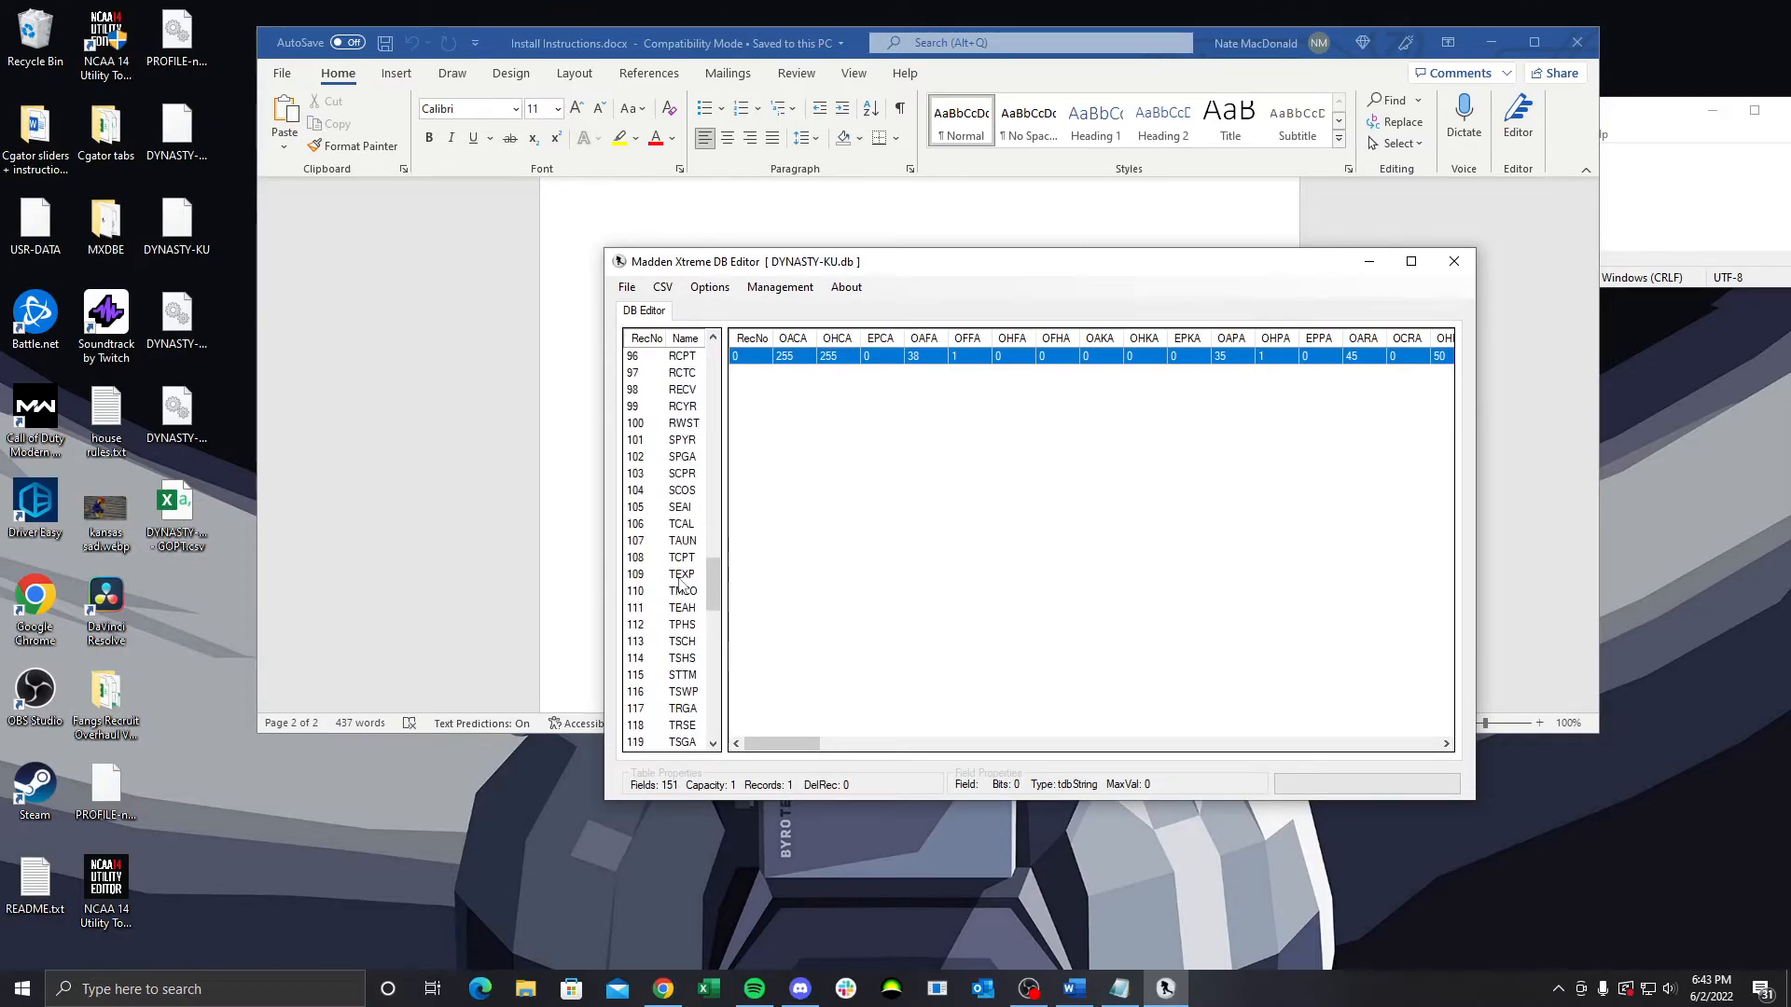
scroll(680, 585, "down", 3)
left_click(680, 691)
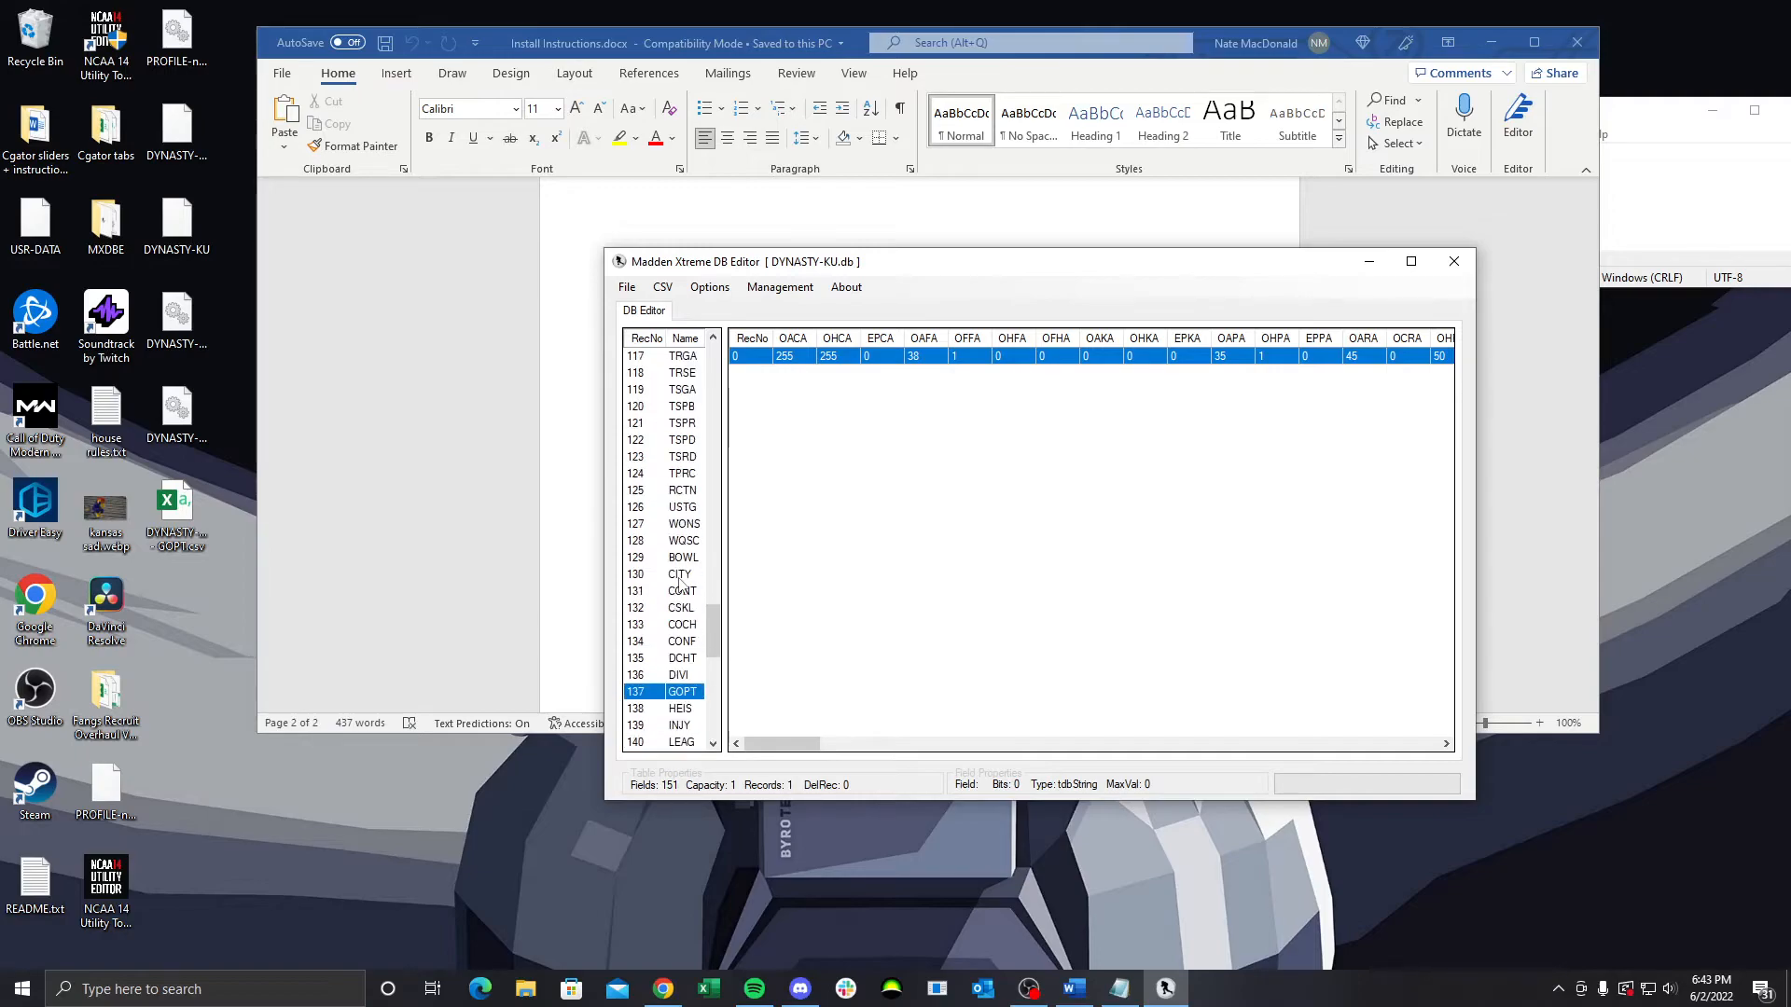
scroll(680, 691, "down", 2)
left_click_drag(1010, 268, 1025, 447)
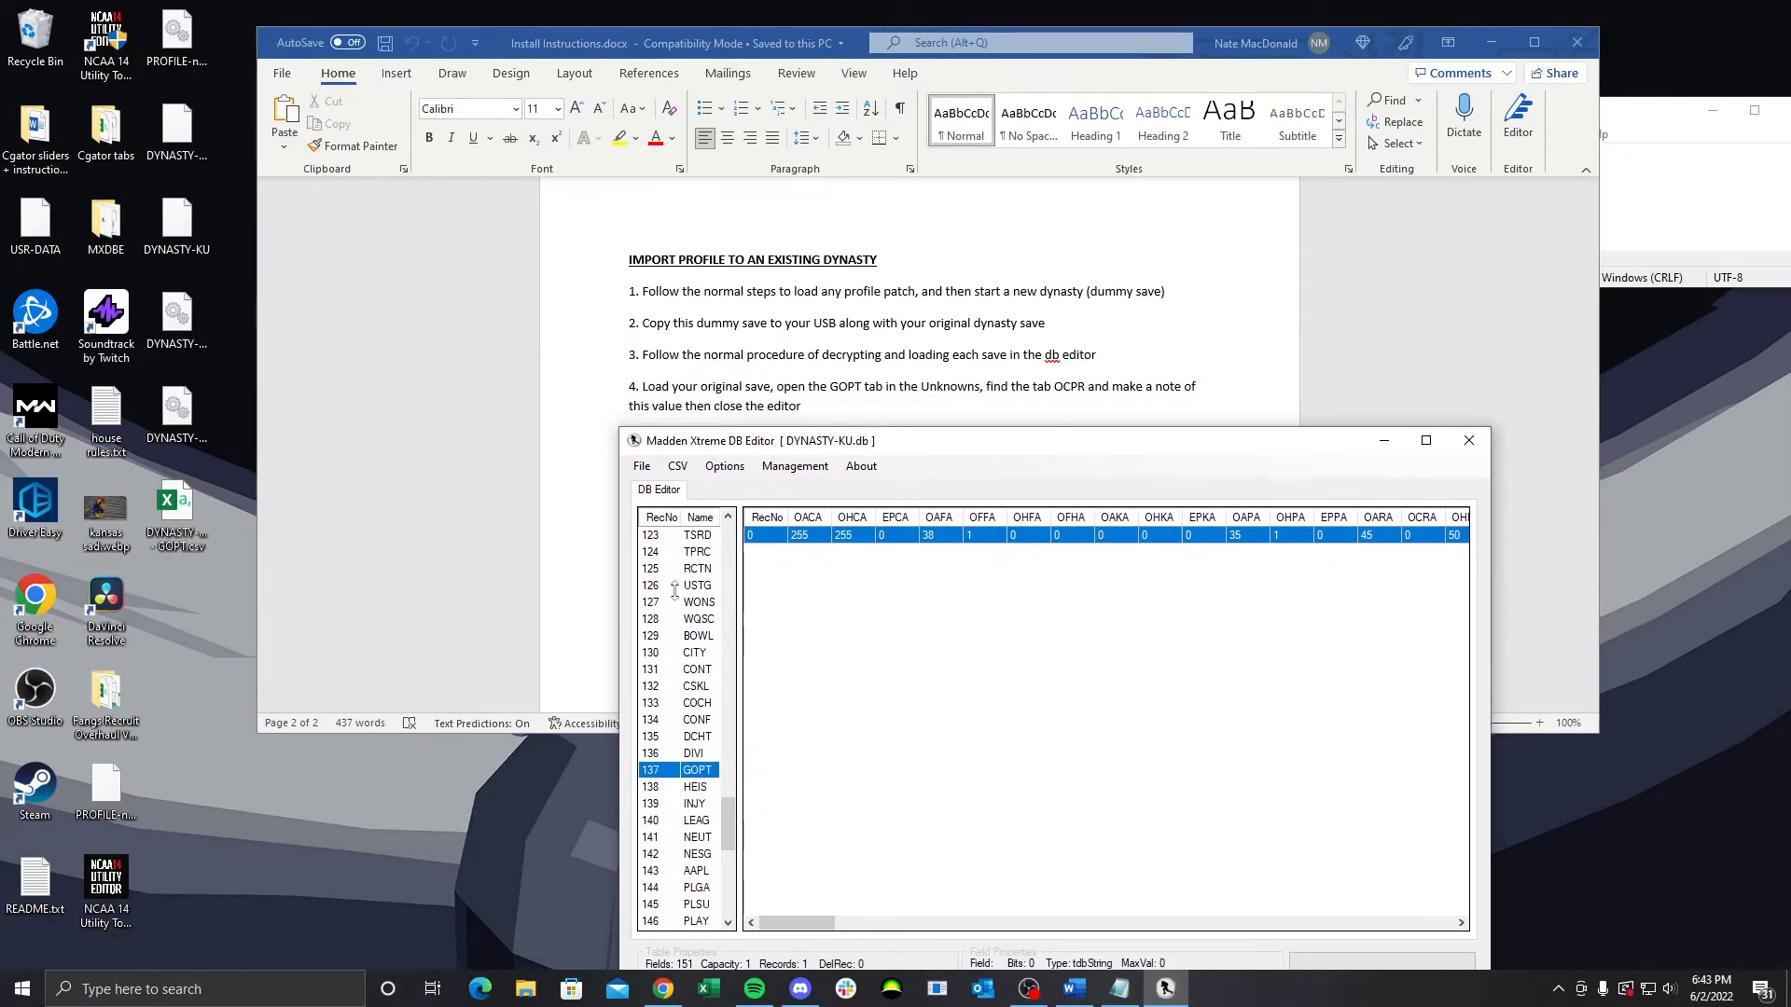
scroll(702, 607, "up", 1)
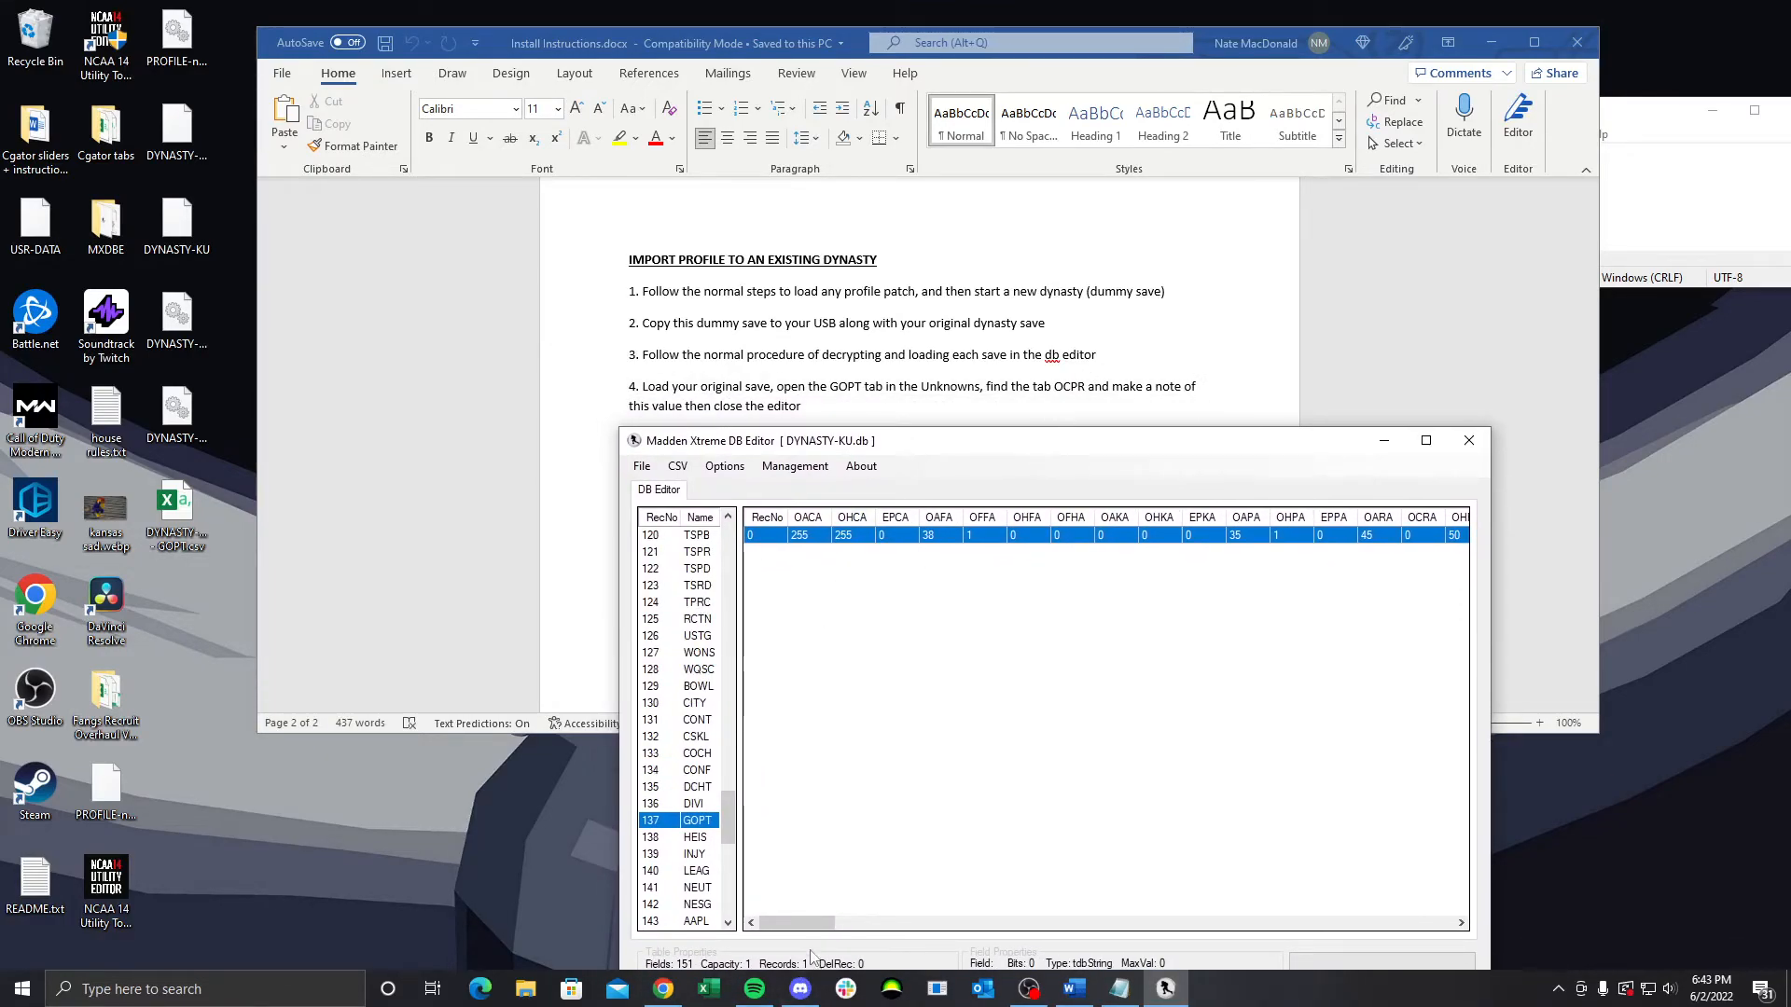
Check the OCPR value in the imported GOPT record against the instructions and the original value noted in Notepad
left_click_drag(991, 442, 899, 358)
left_click_drag(706, 838, 1164, 860)
left_click_drag(1067, 361, 1030, 299)
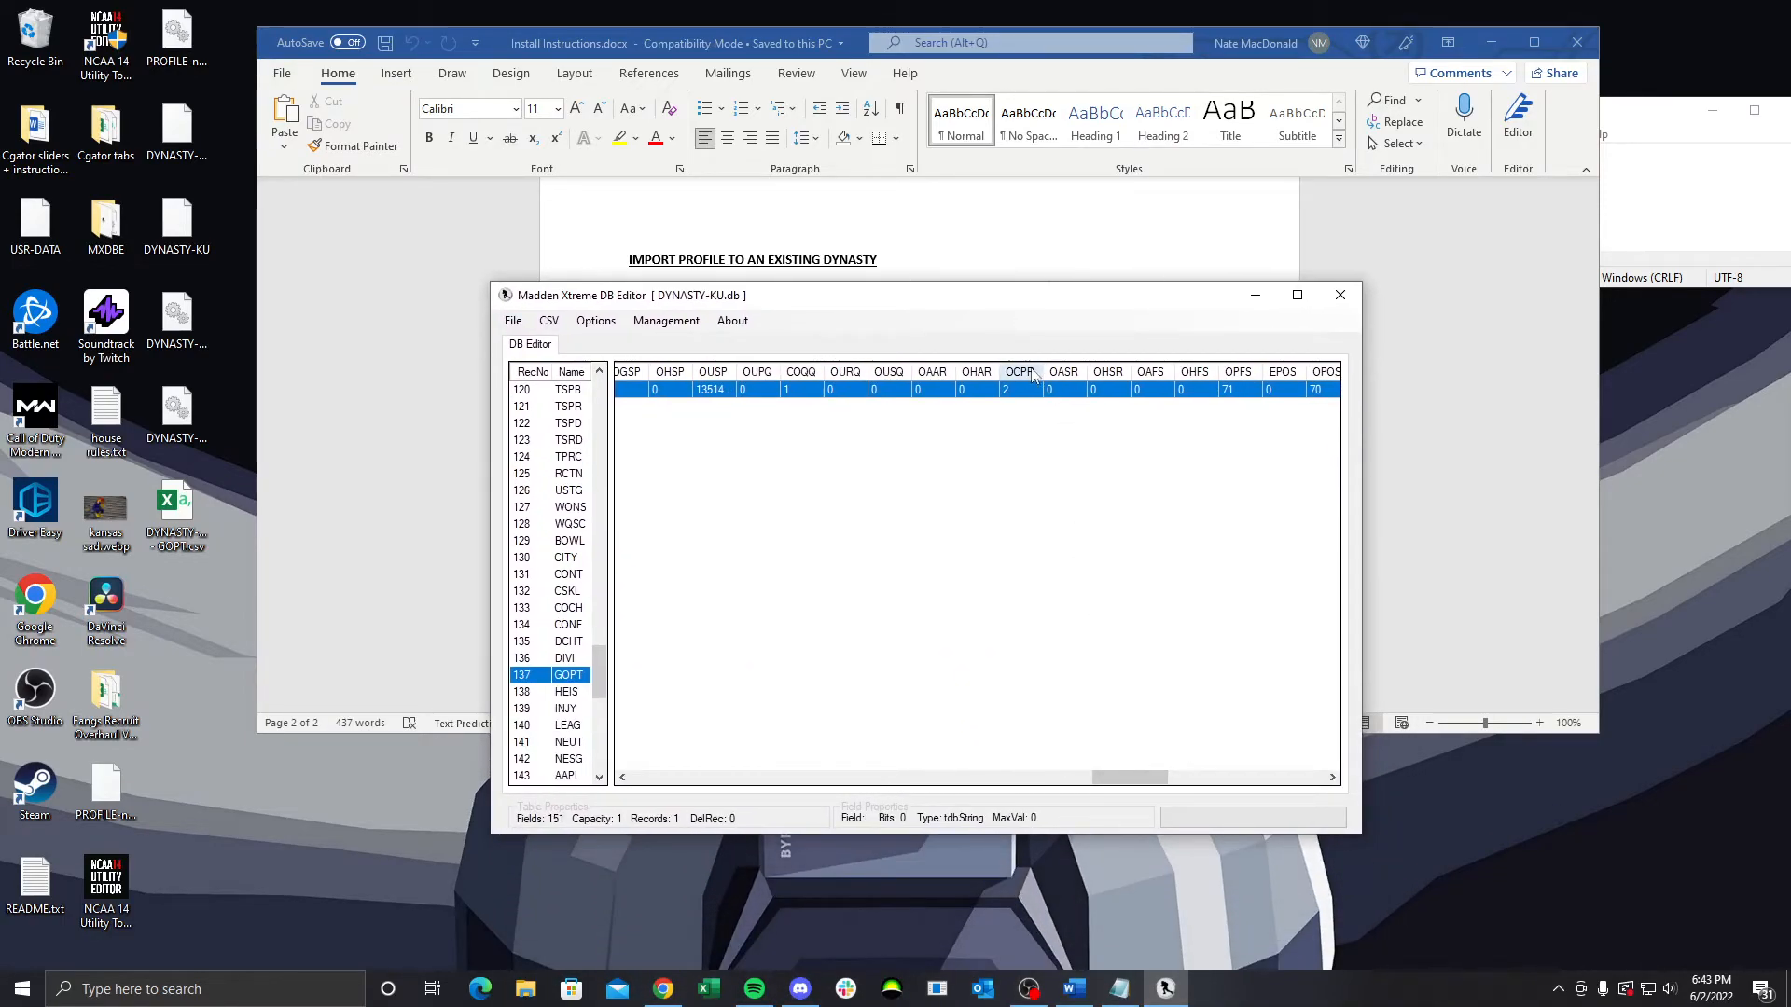
left_click_drag(1047, 303, 1053, 696)
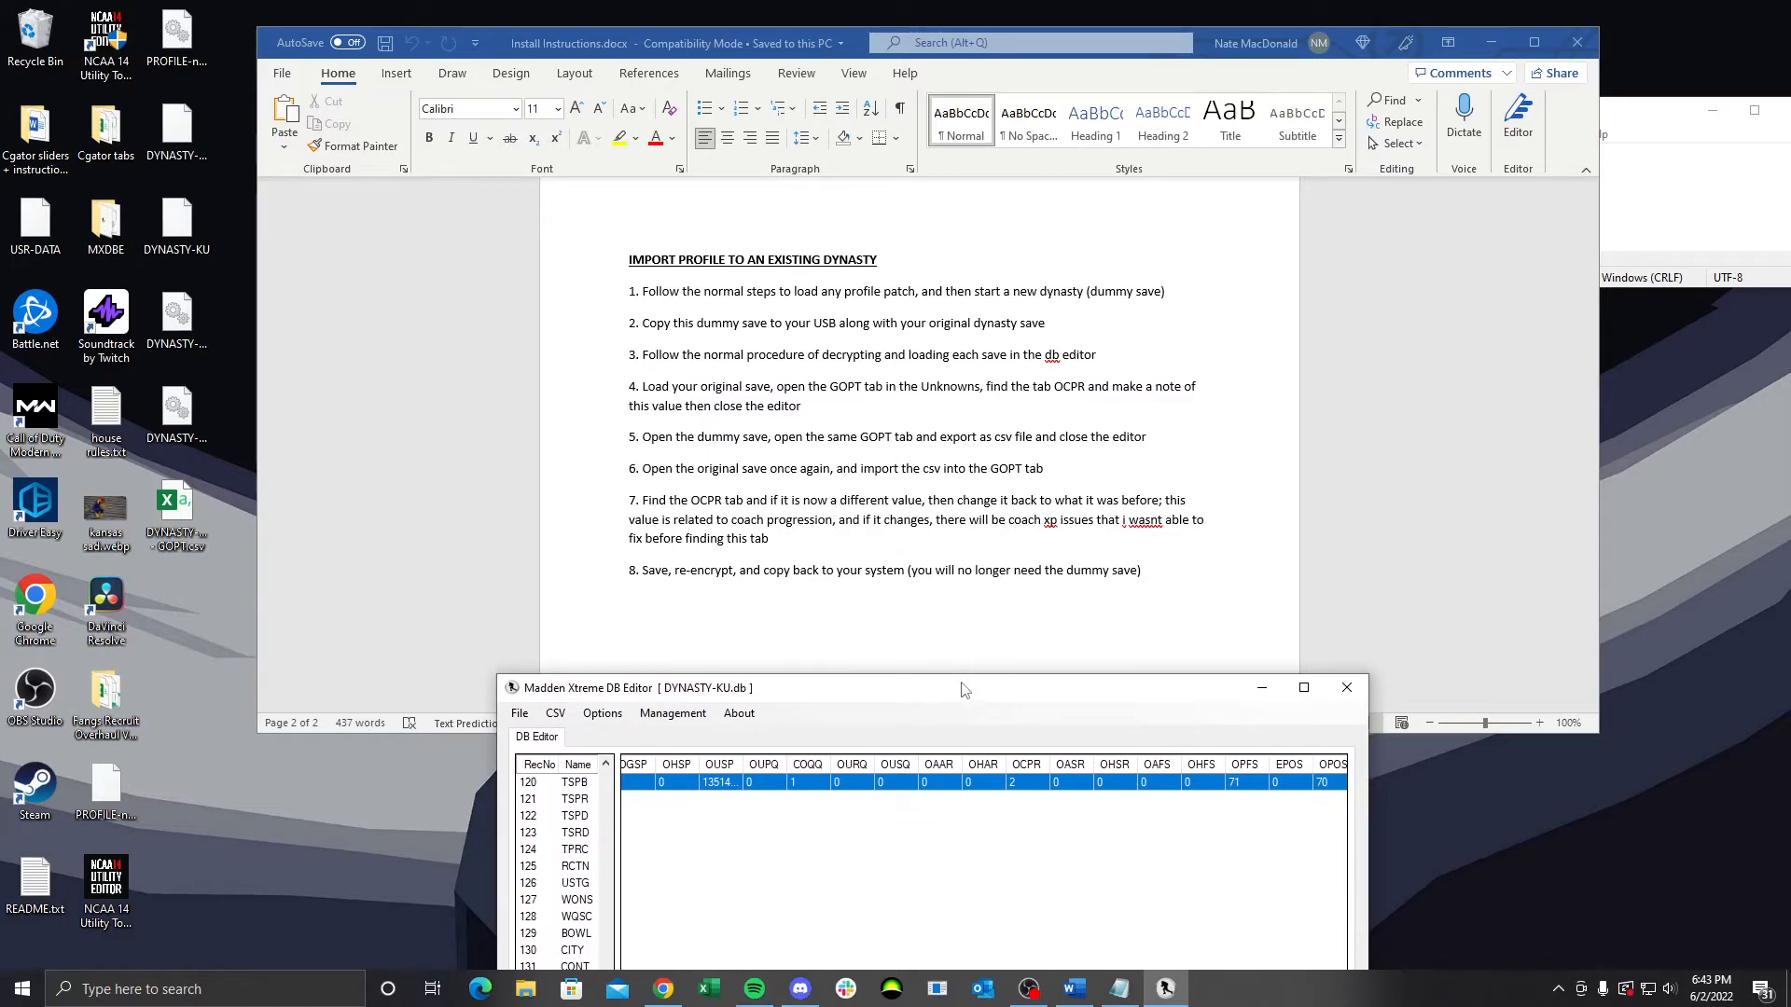
left_click_drag(974, 695, 941, 371)
left_click(1690, 168)
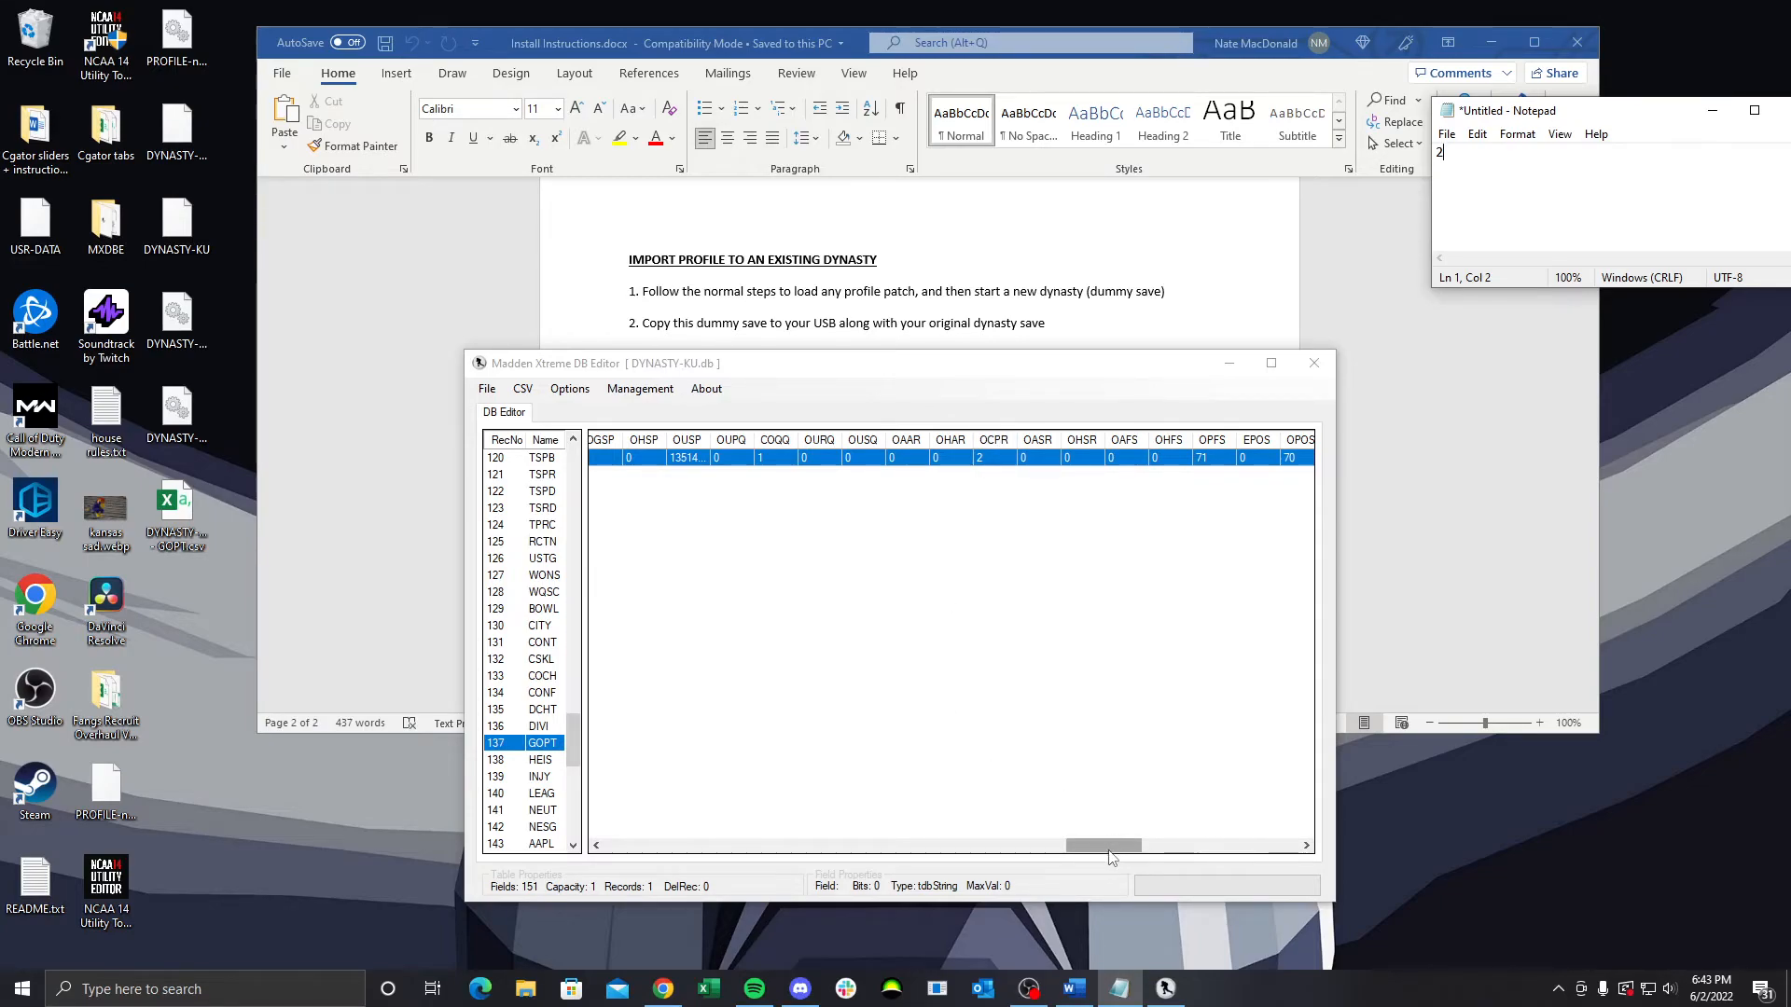
Save the DYNASTY-KU database and close the DB editor
left_click_drag(1110, 844, 644, 844)
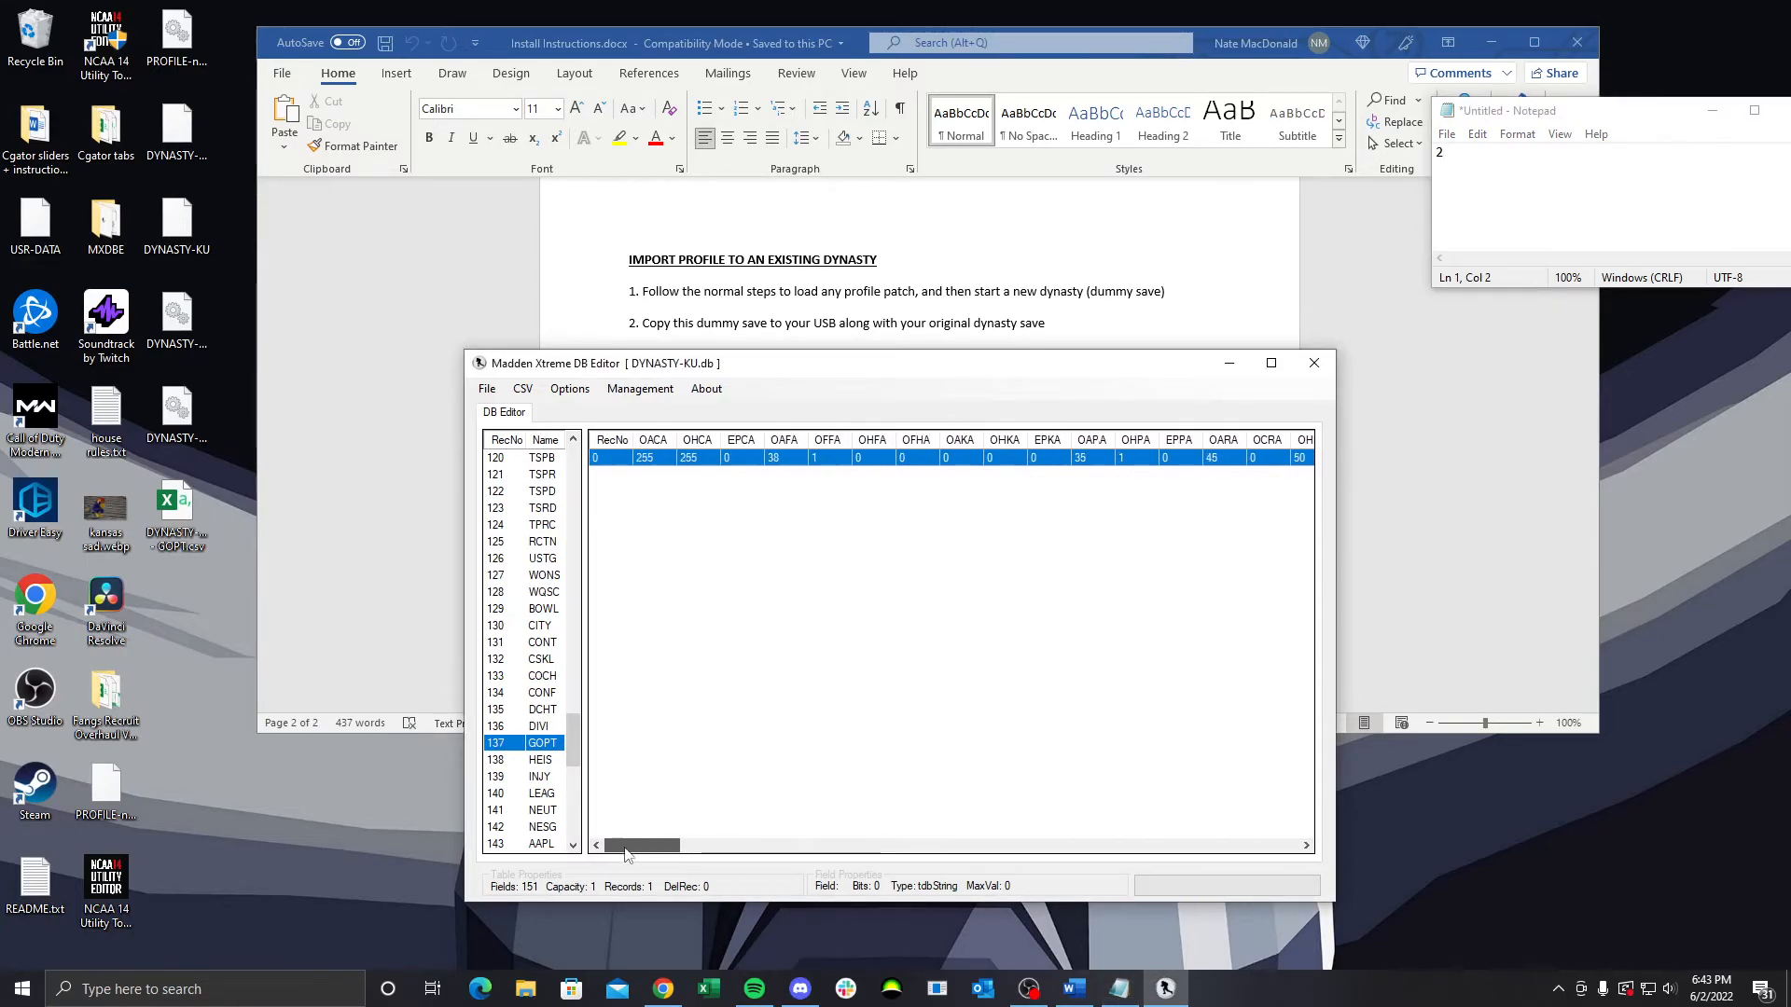
left_click(487, 388)
left_click(512, 432)
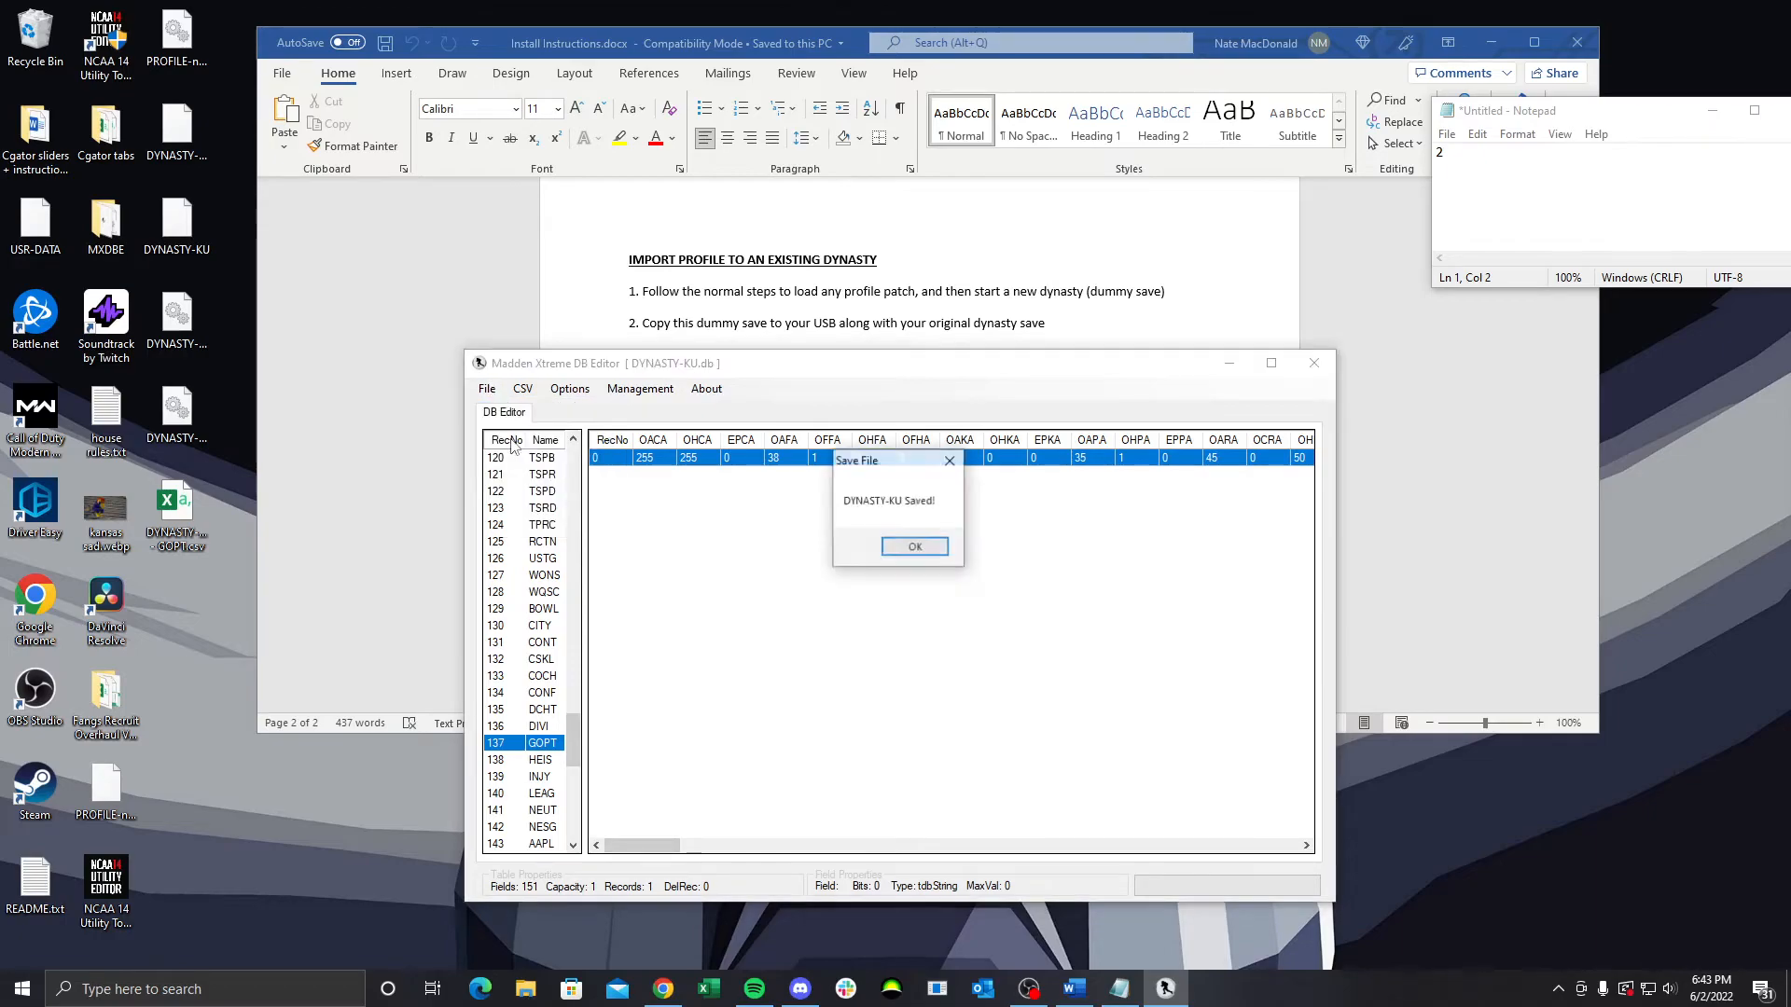
left_click(911, 548)
left_click(1314, 362)
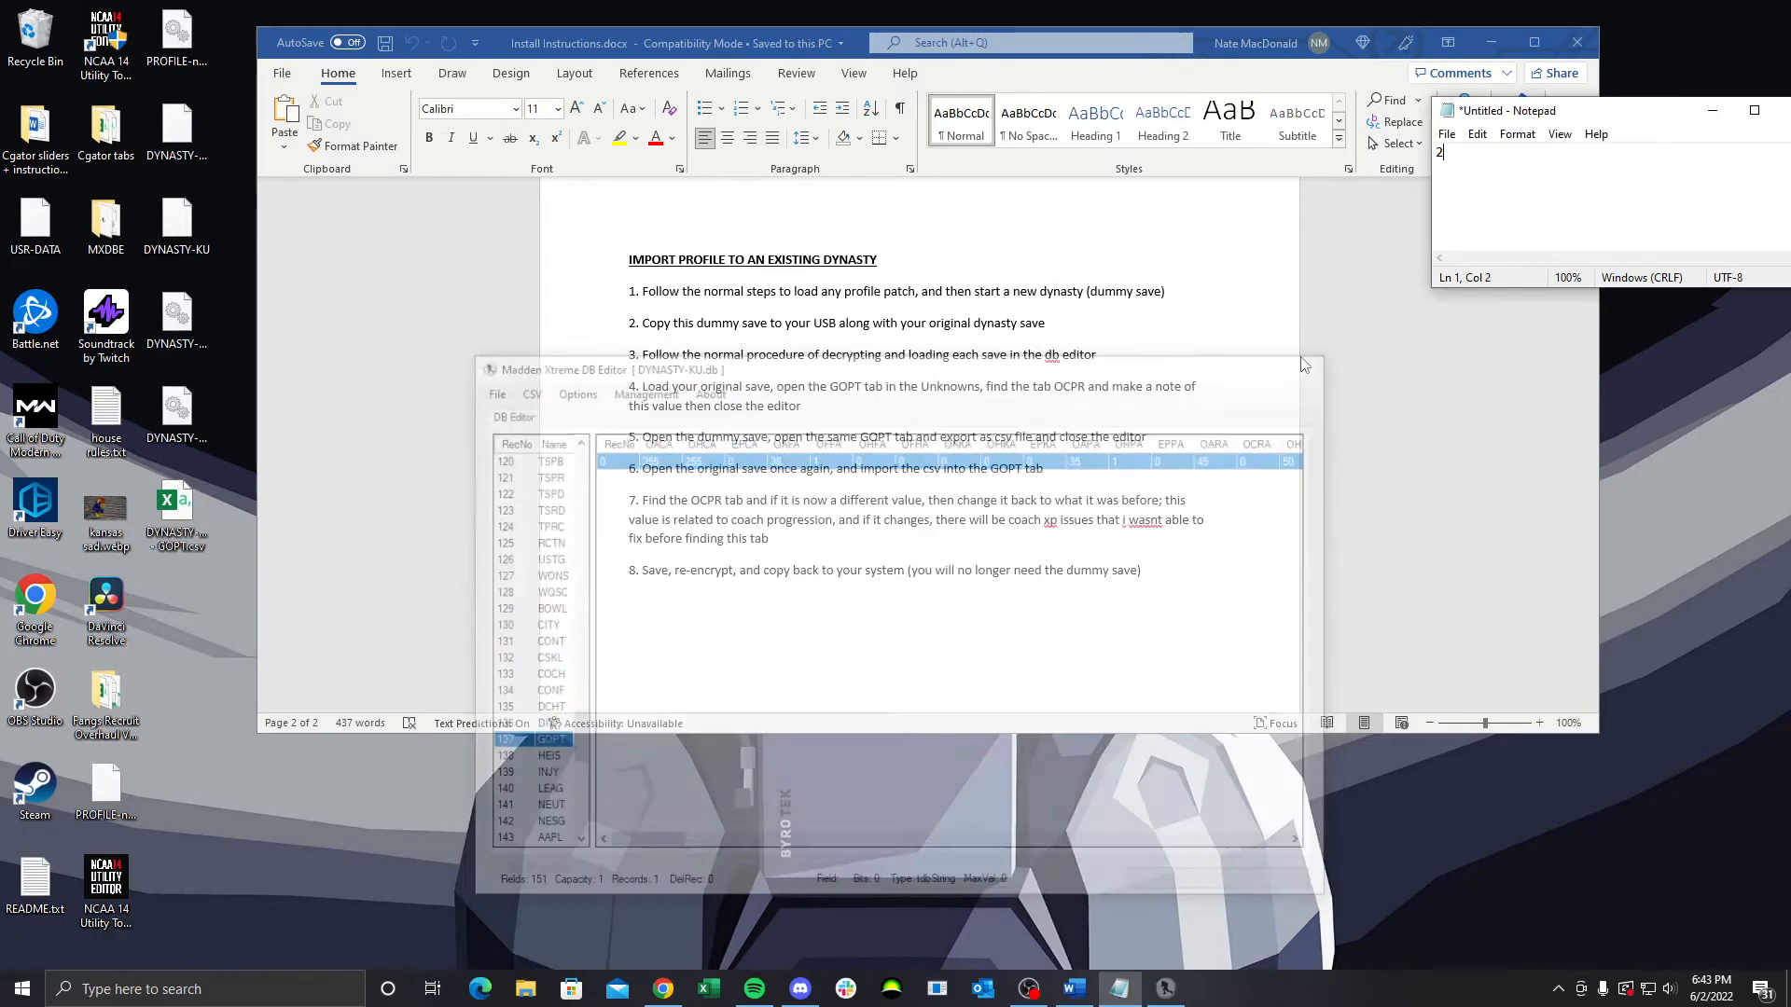
Close the Word instructions and discard the unsaved Notepad note
left_click(1577, 42)
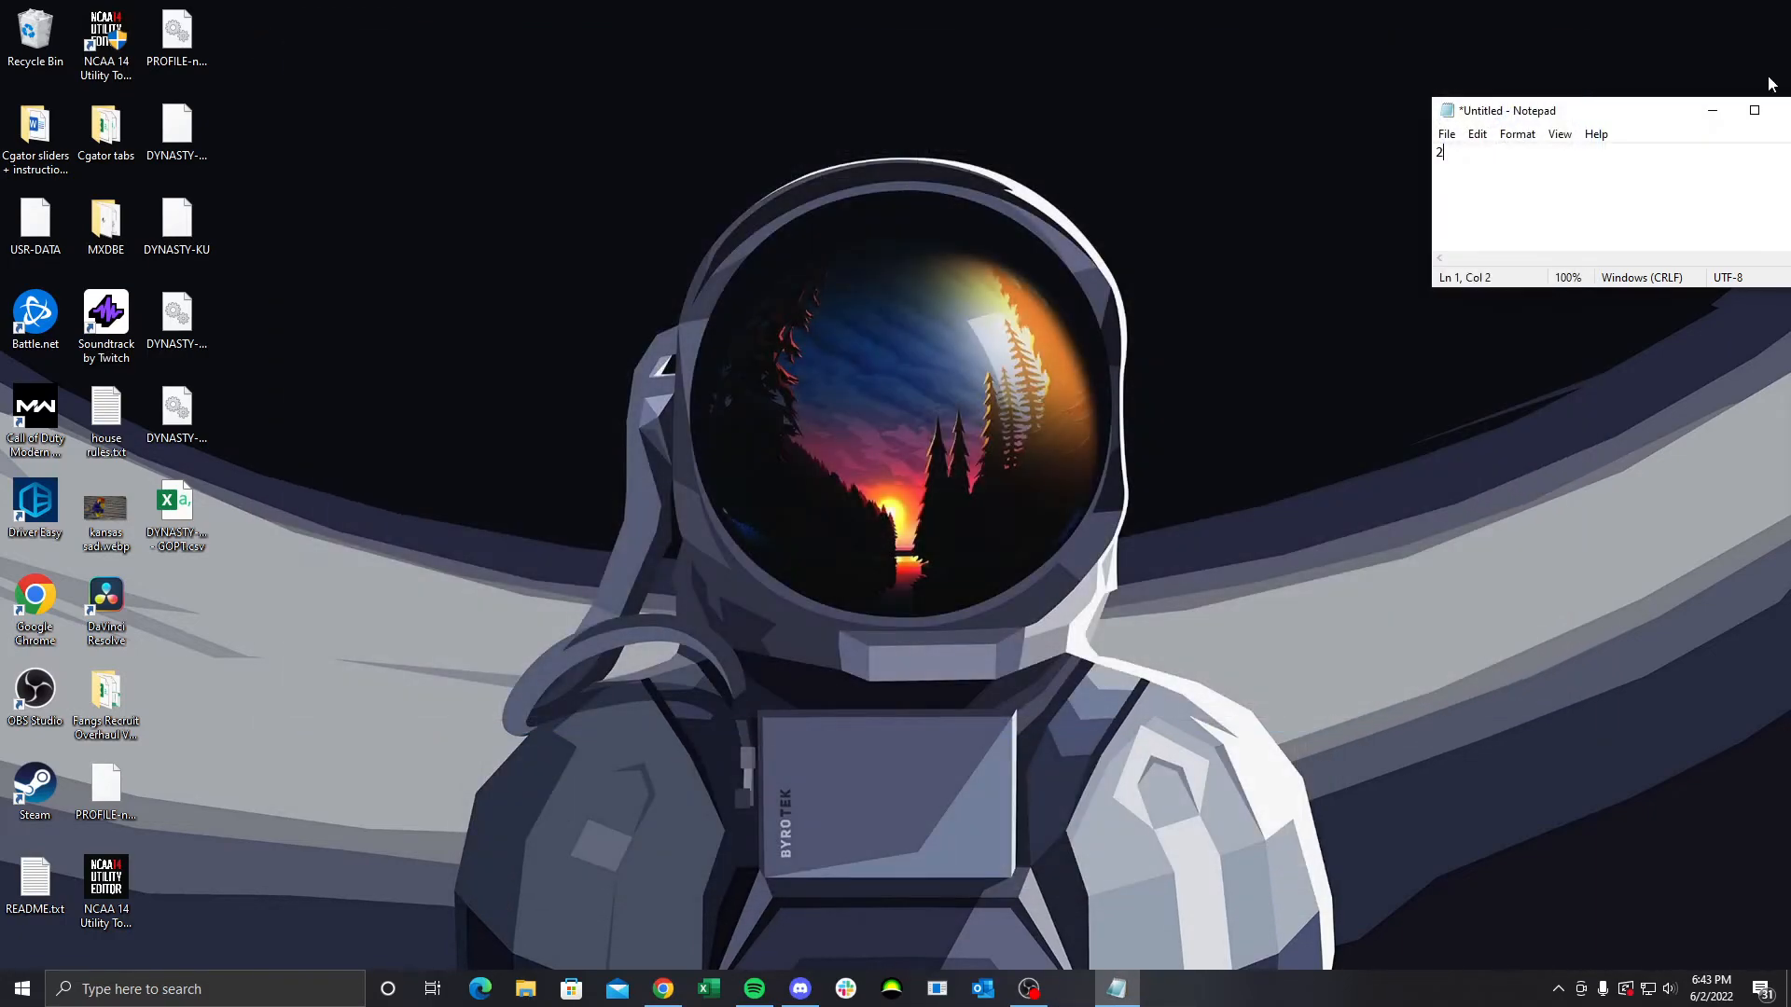
left_click_drag(1674, 108, 1548, 97)
left_click(1667, 98)
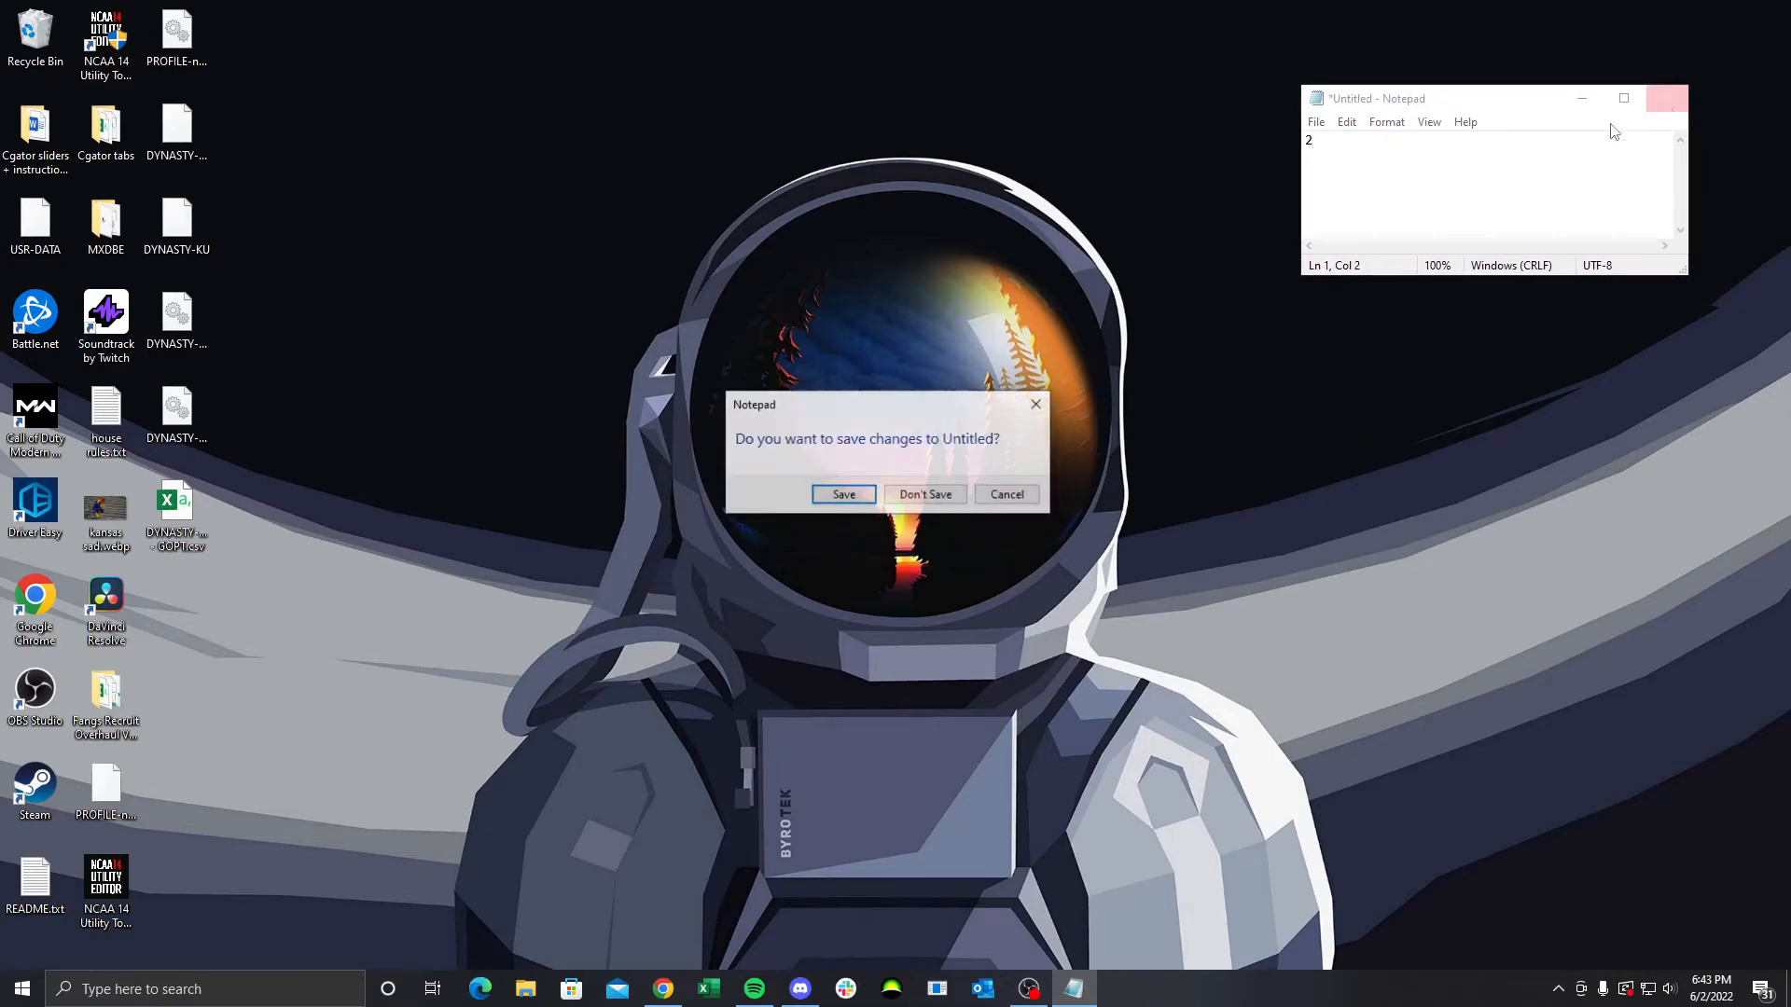
left_click(929, 499)
Switch to Horizon and open the DYNASTY-KU save under NCAA Football 14 on the flash drive
left_click(891, 988)
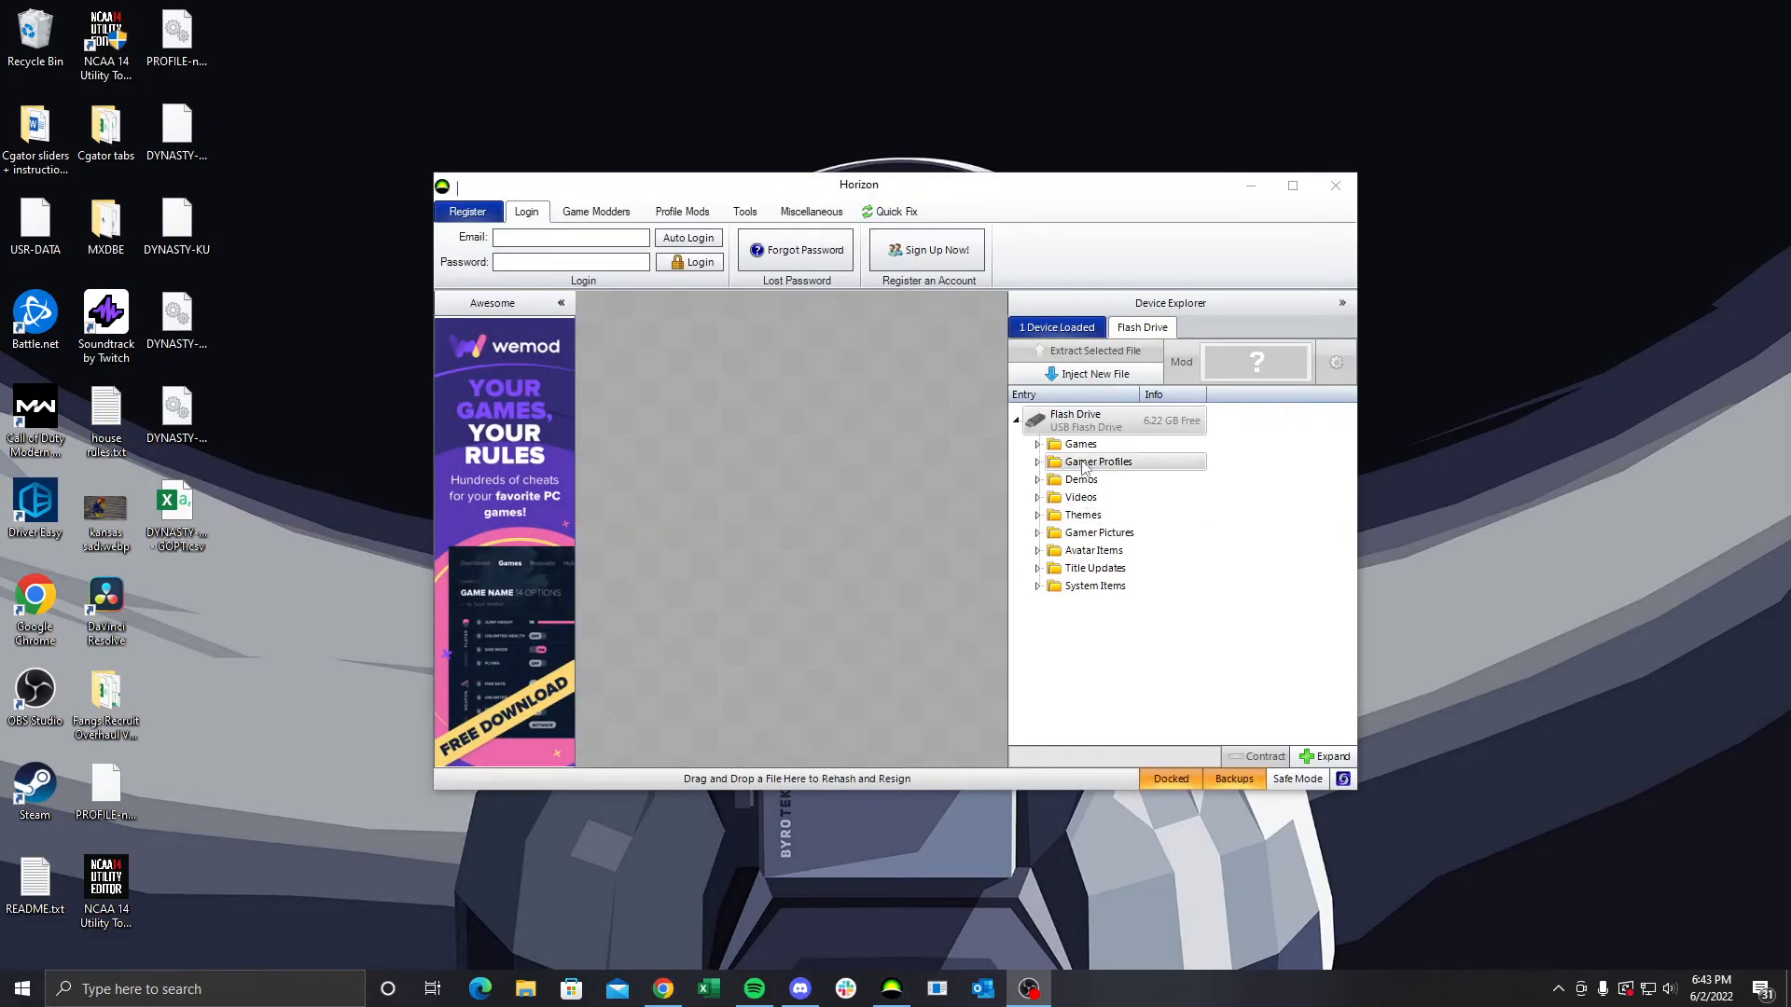
double_click(1080, 444)
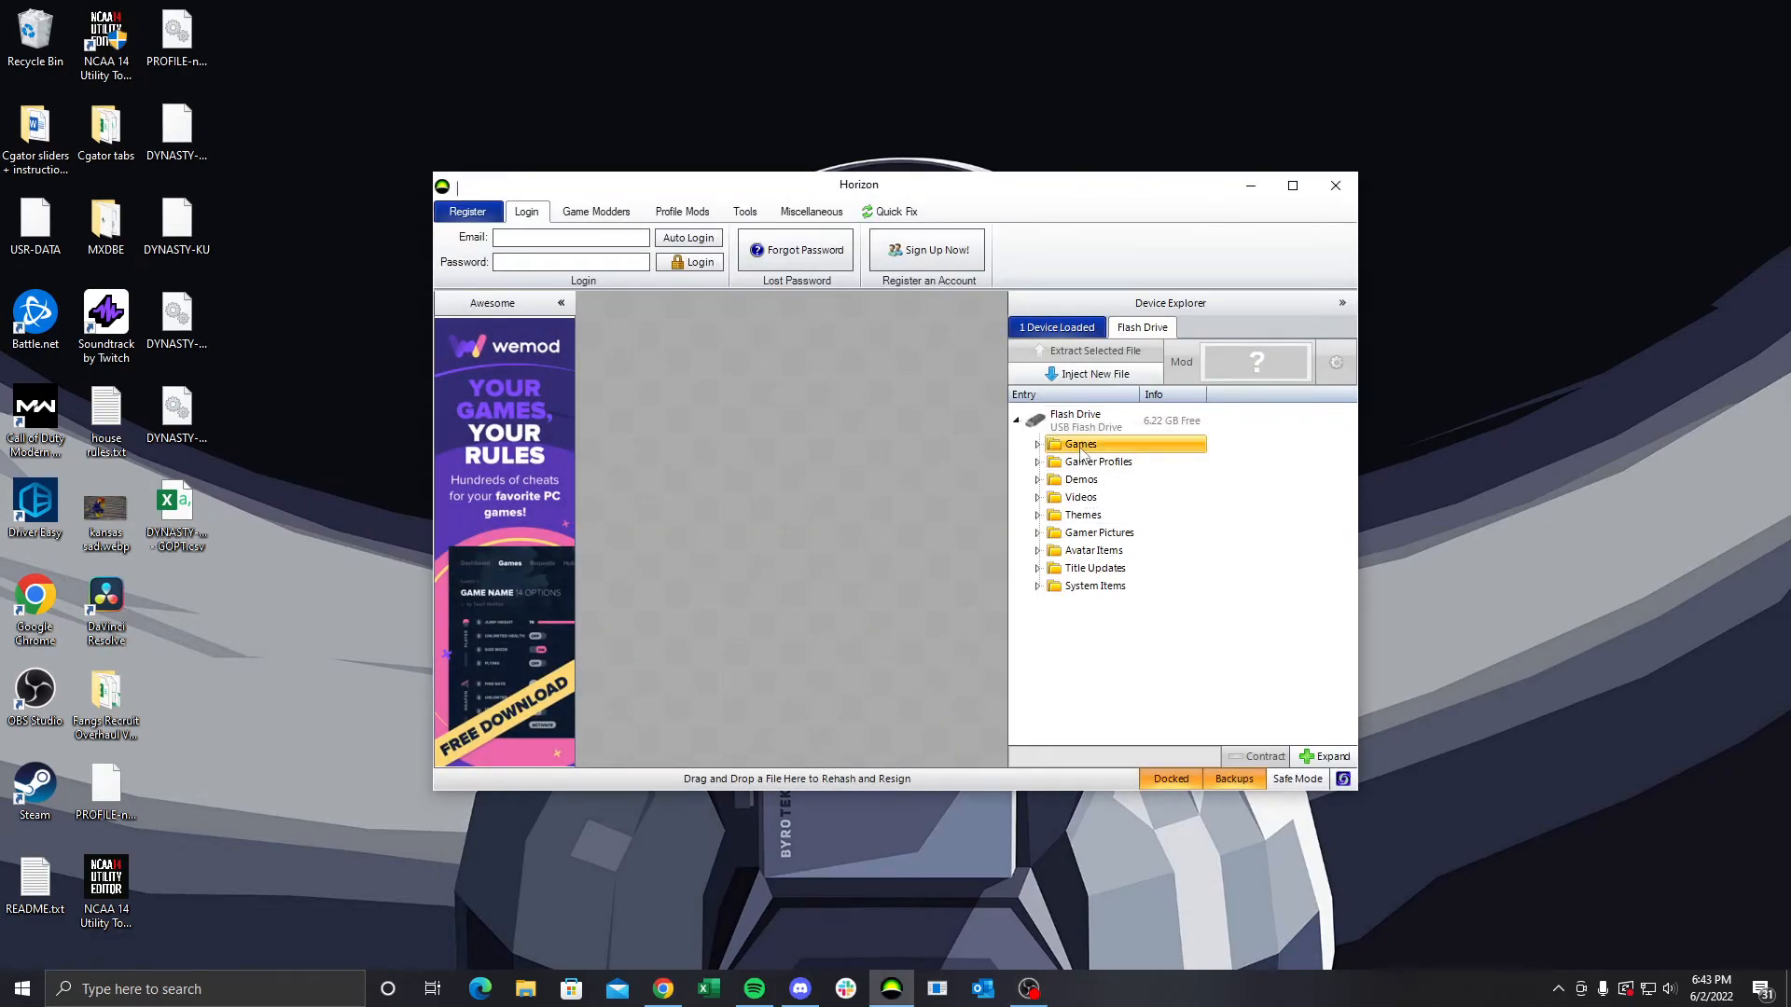
double_click(1130, 462)
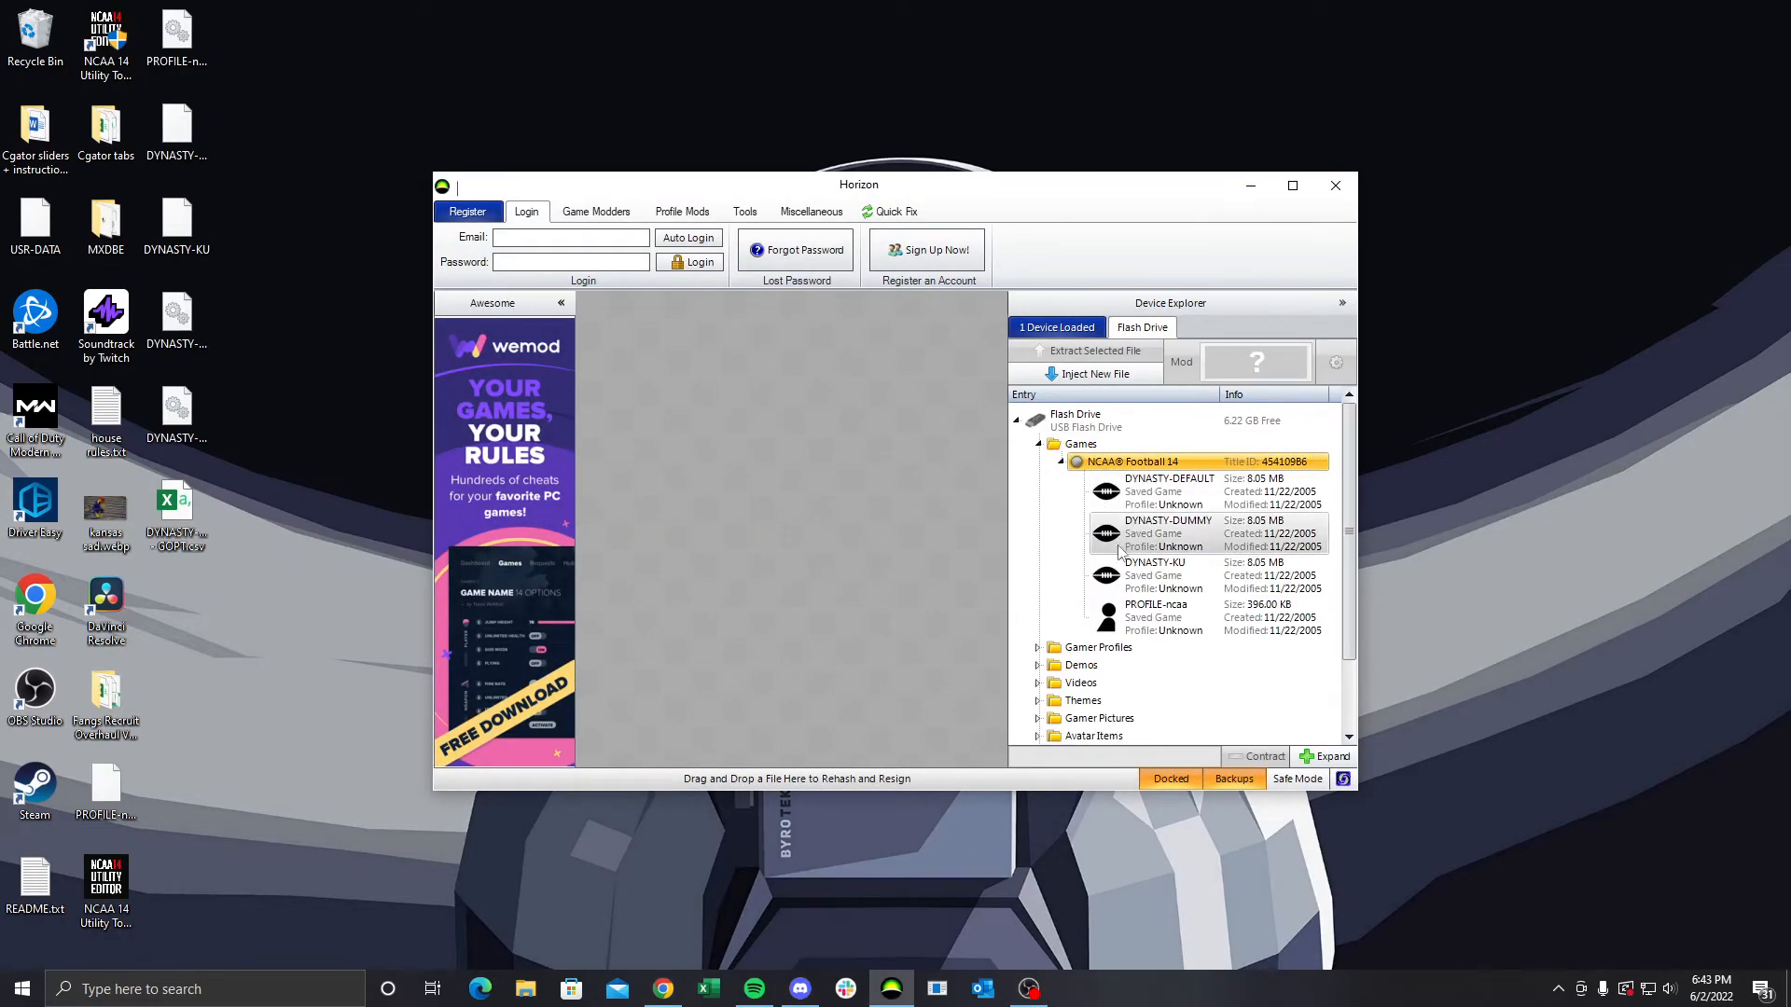
left_click(1168, 578)
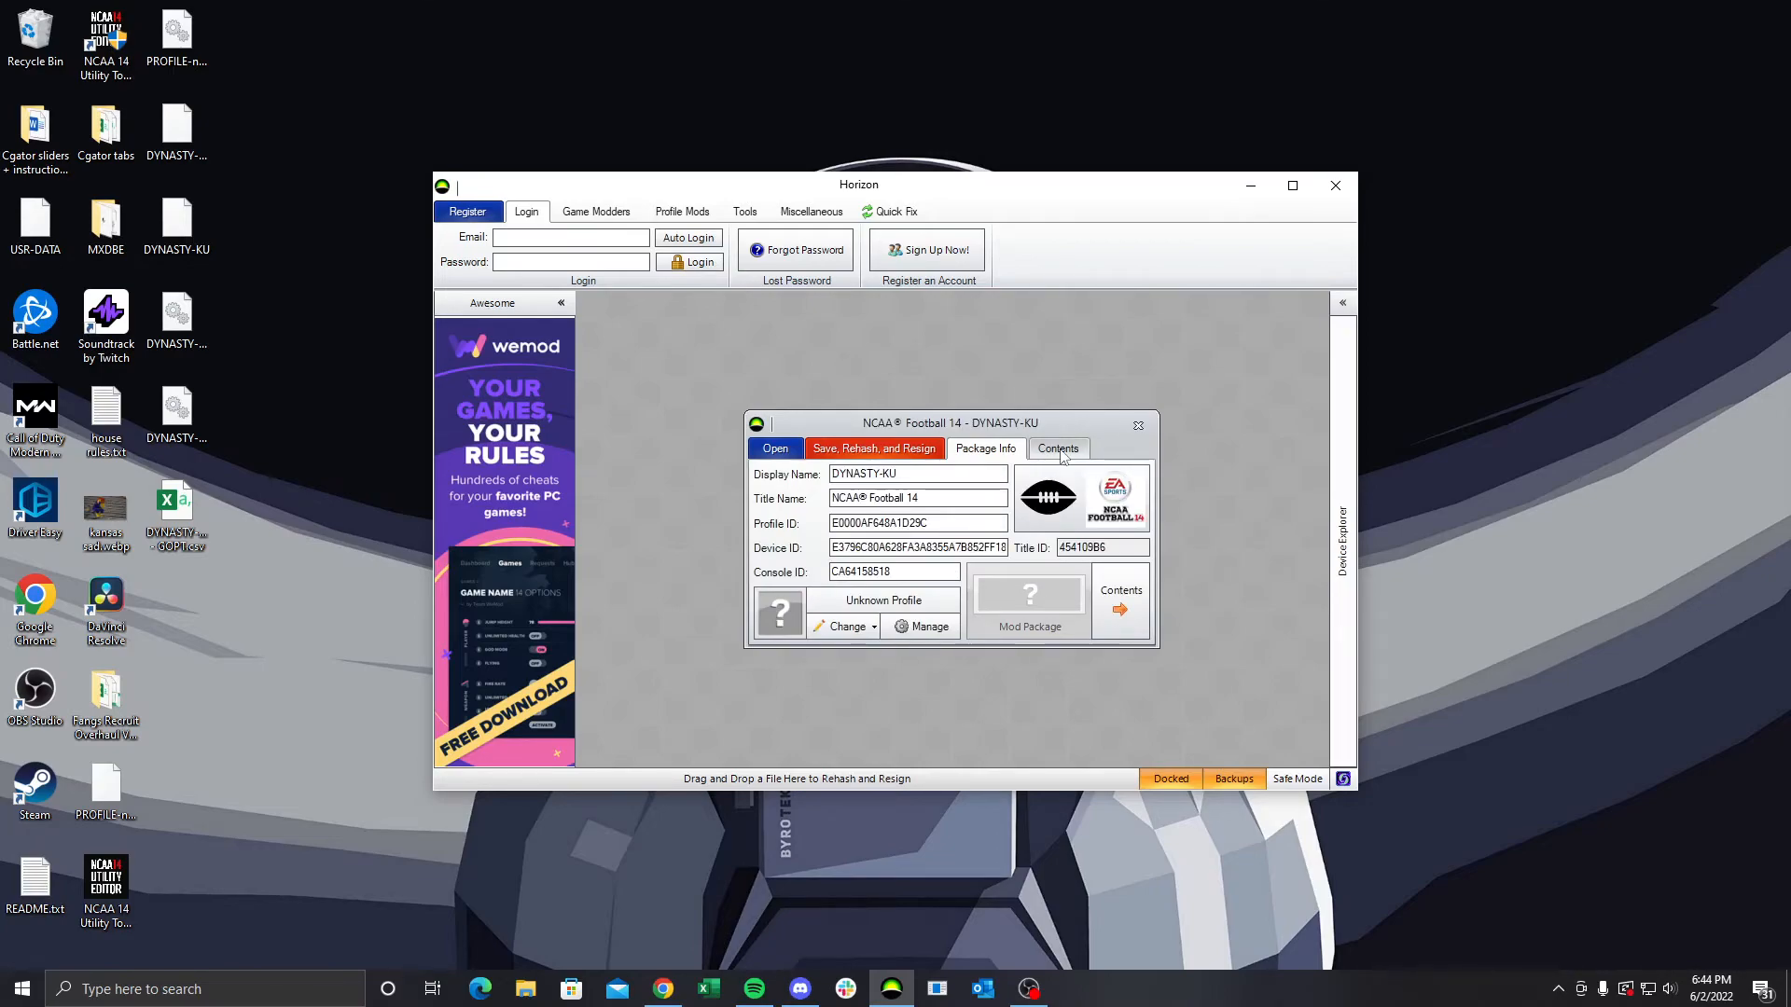
Replace the DYNASTY-KU file inside the package with the edited DYNASTY-KU file from the Desktop
left_click(1059, 449)
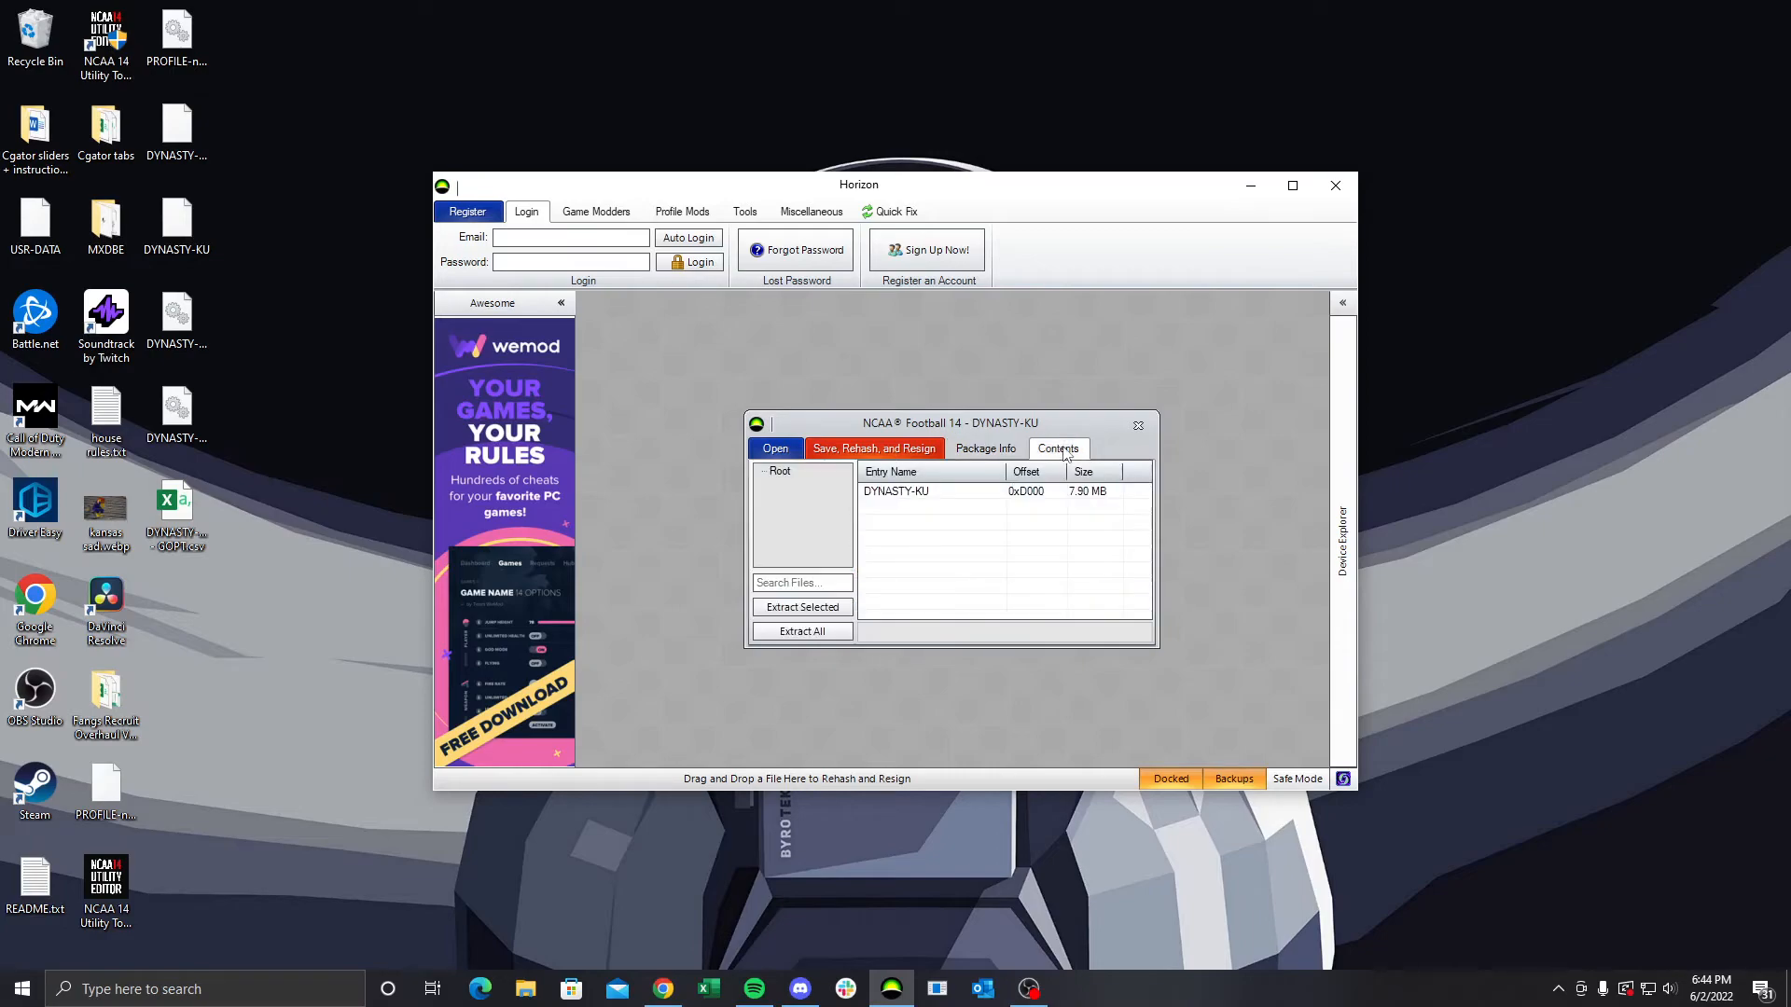
right_click(924, 495)
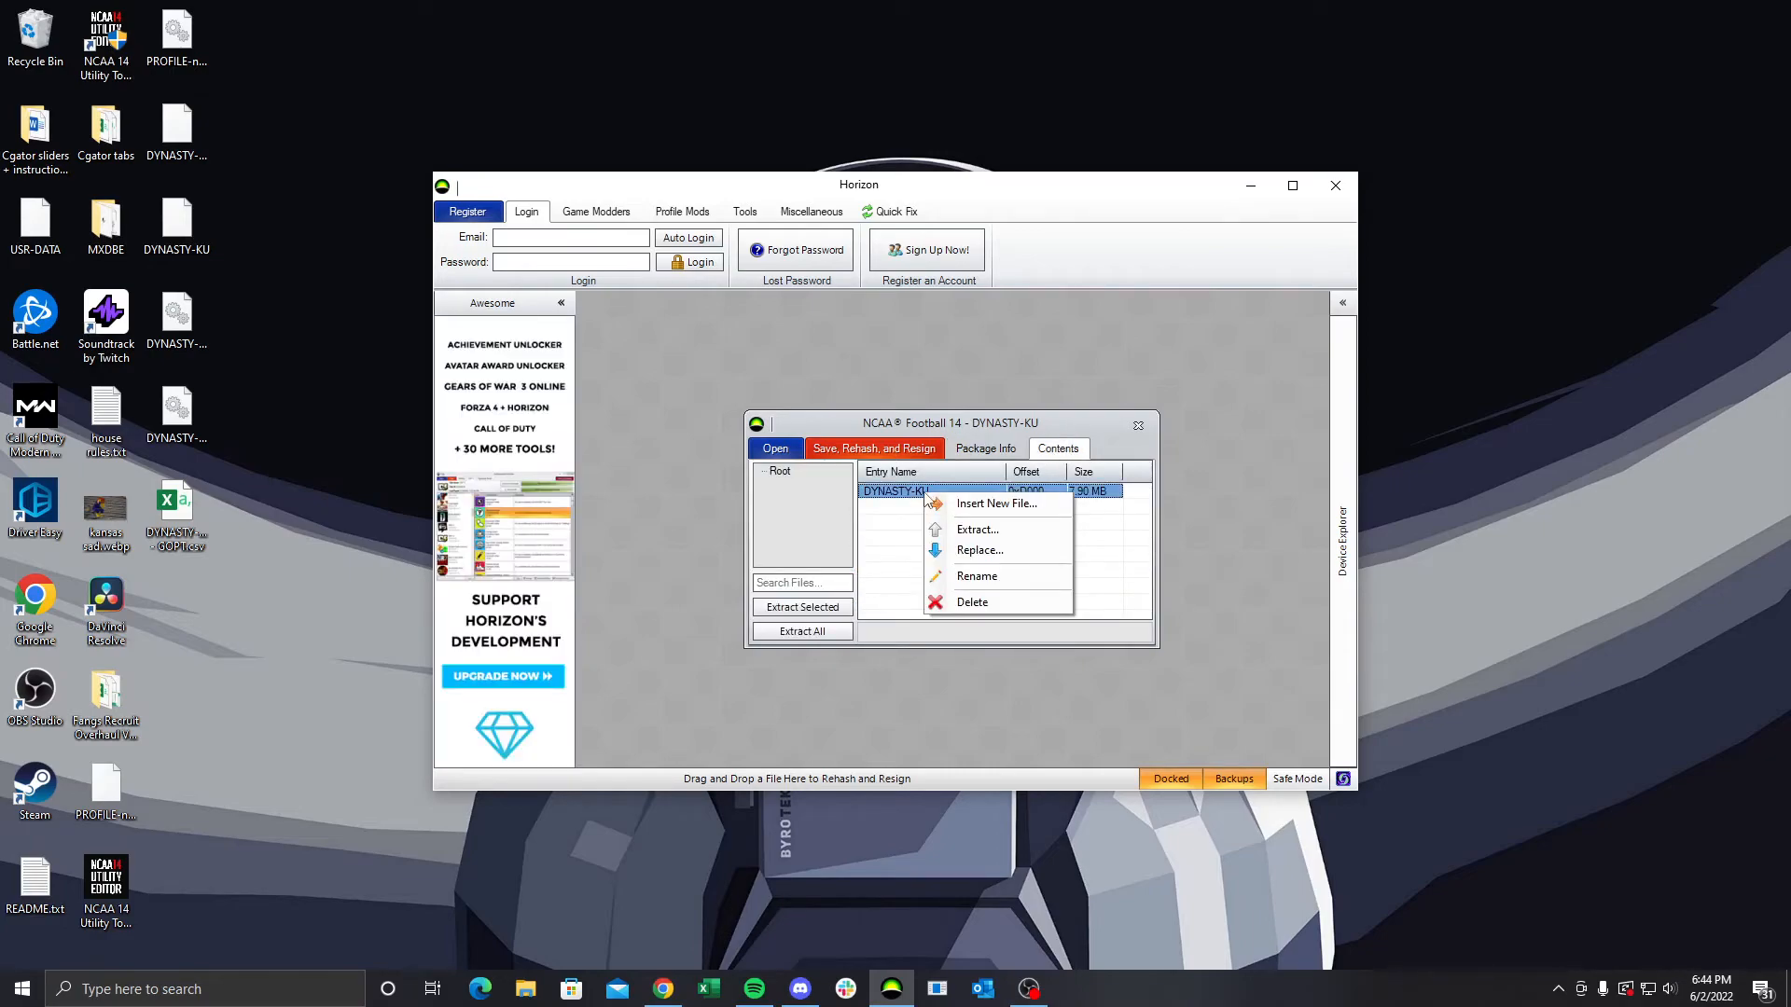
left_click(979, 552)
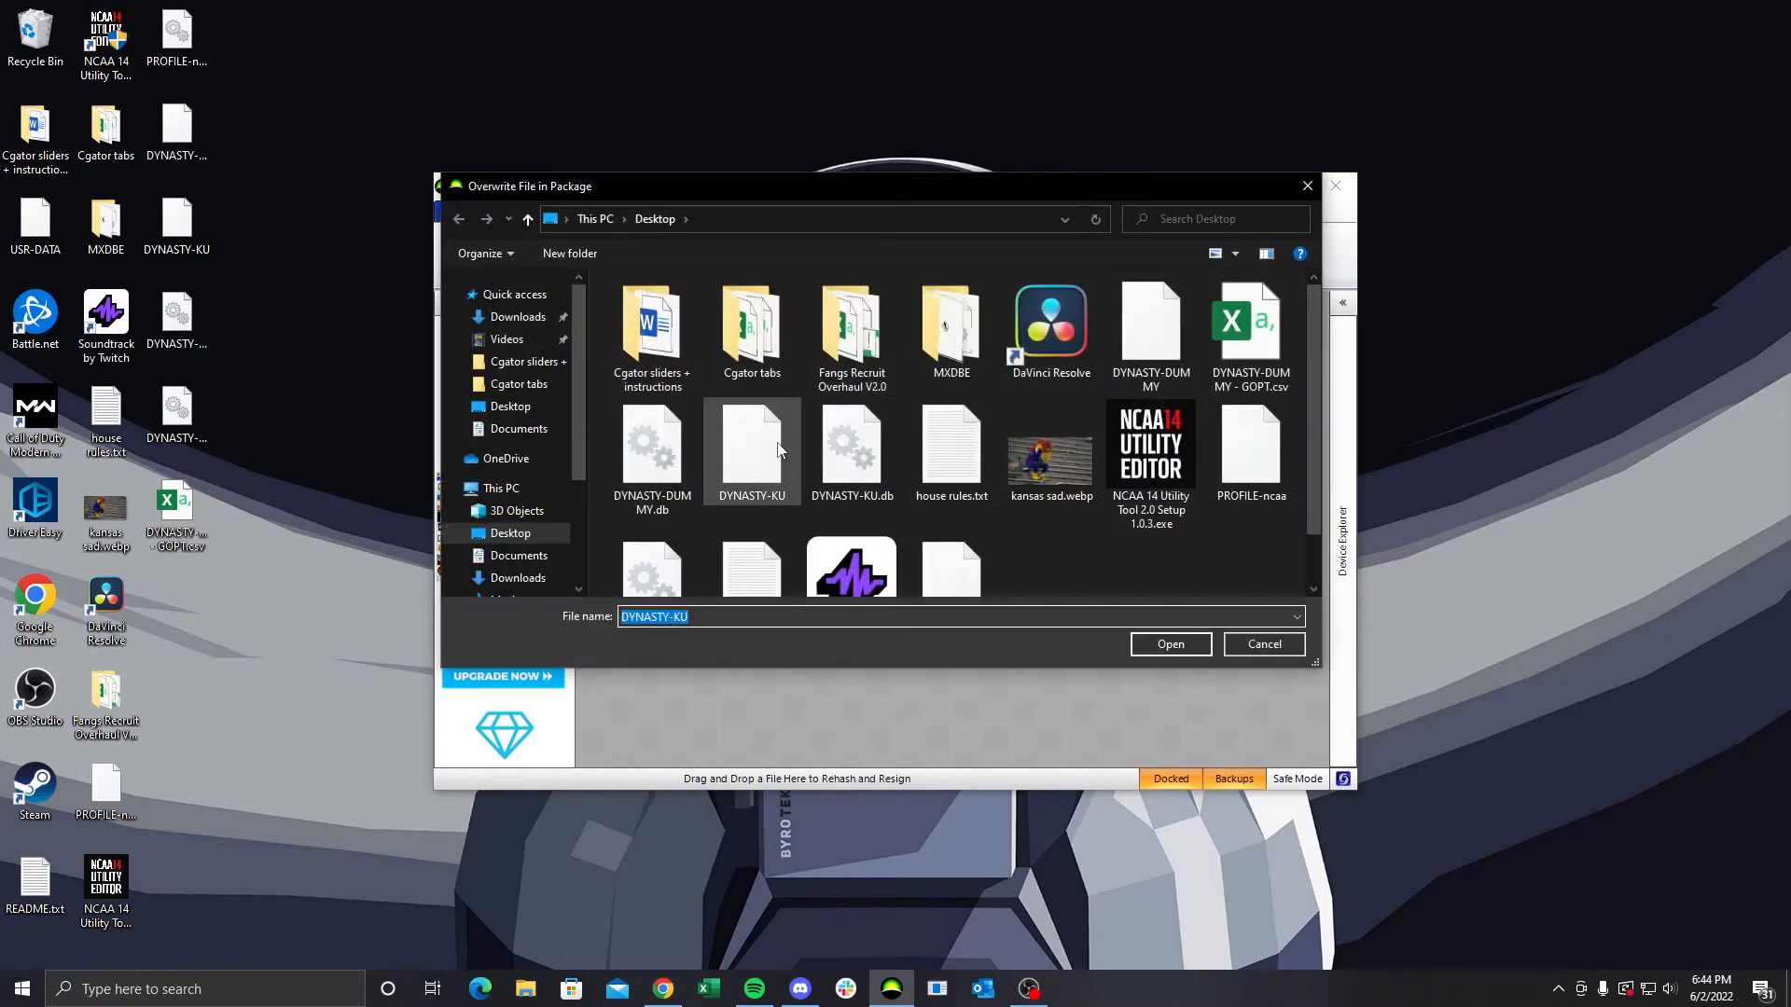
left_click(758, 471)
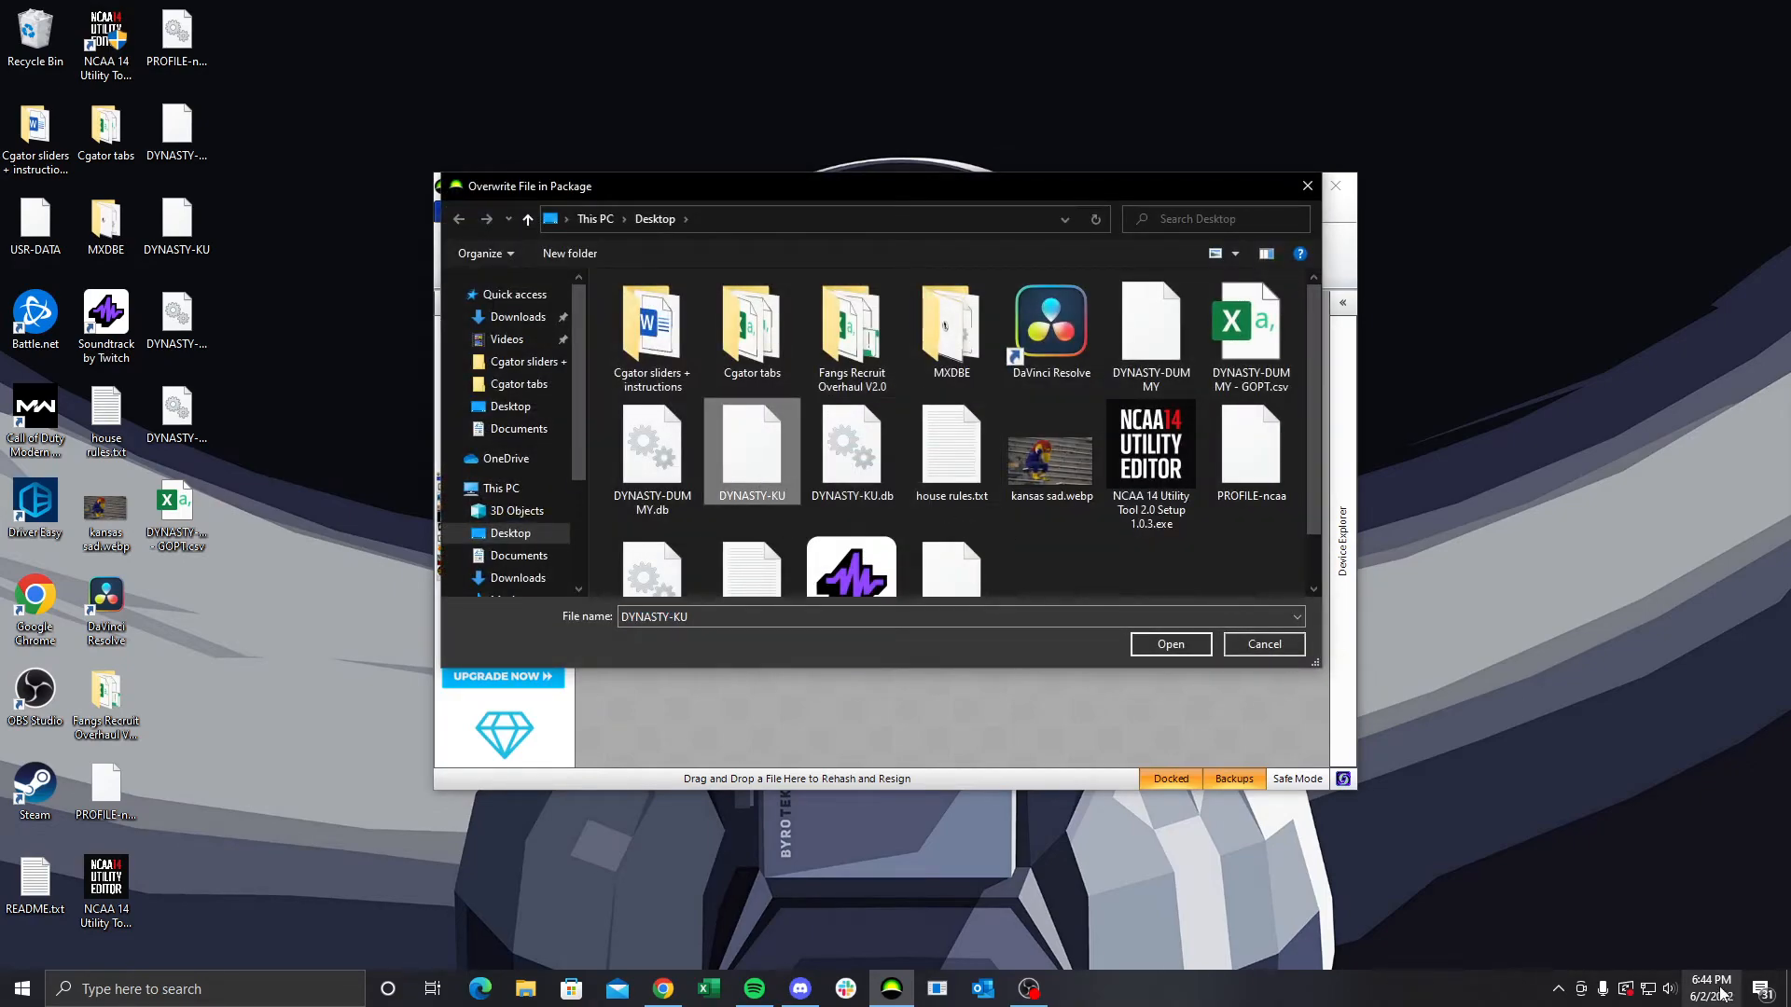
left_click(1163, 648)
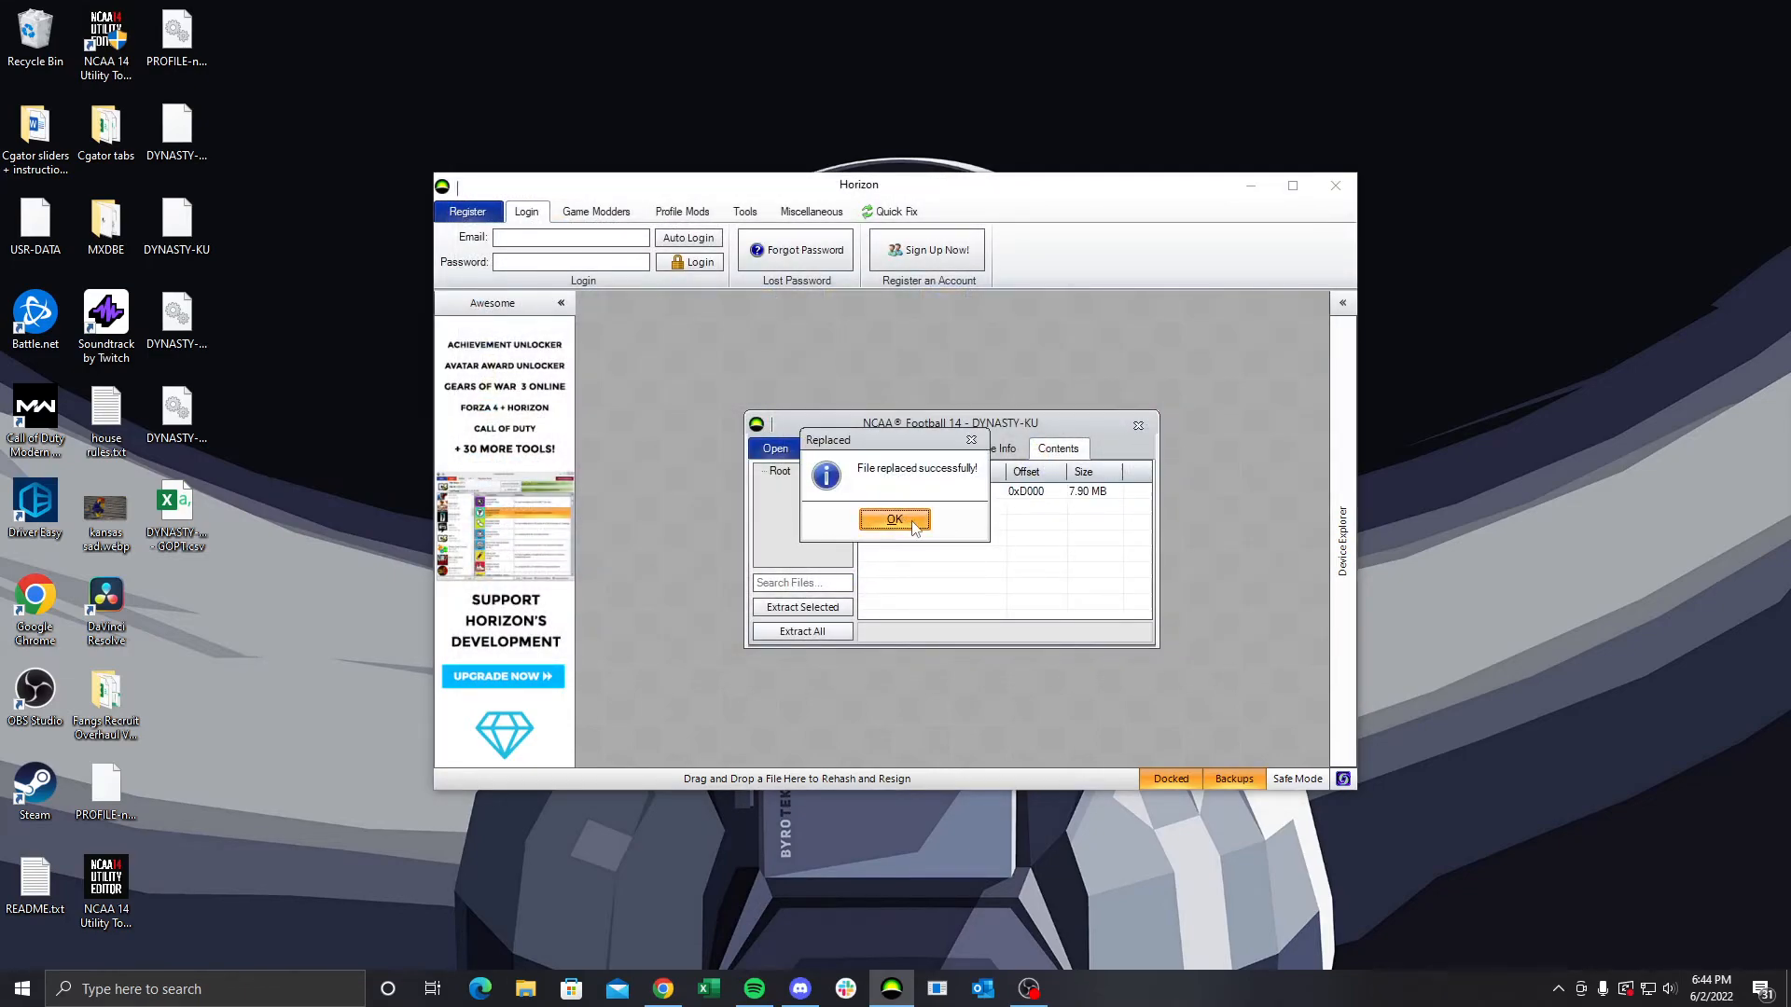
left_click(913, 525)
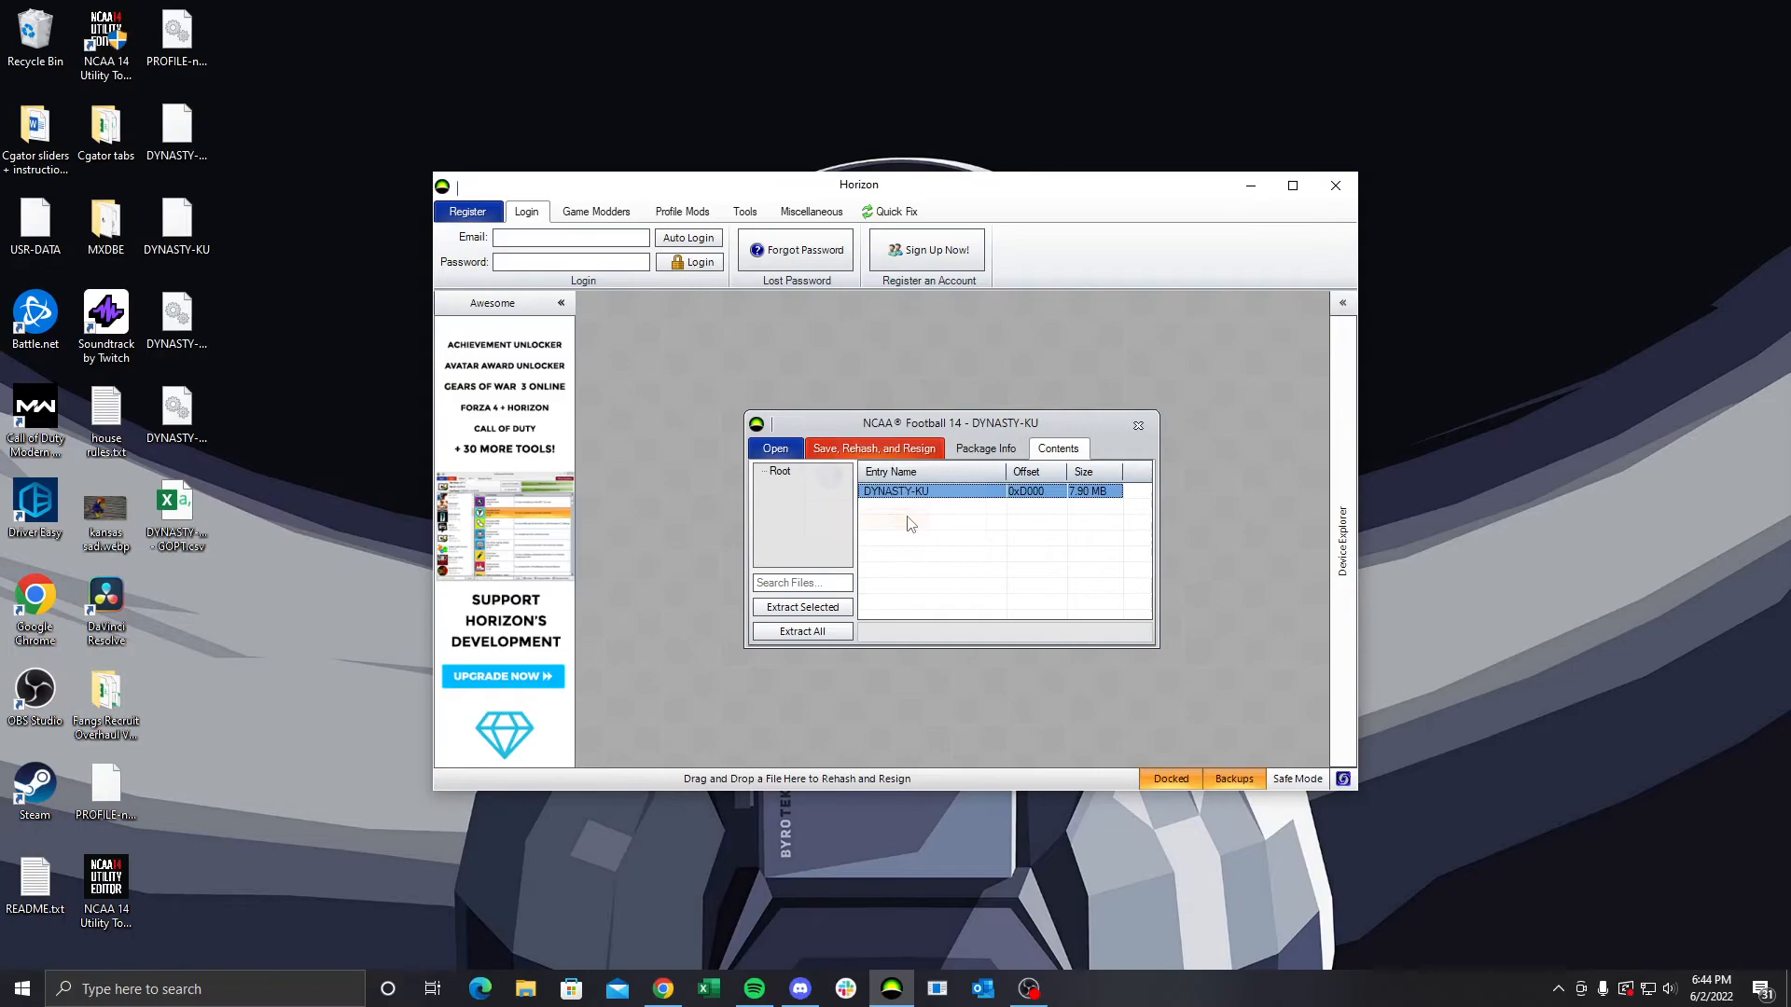
Save, rehash and resign the DYNASTY-KU package, and close it along with Horizon
left_click(893, 450)
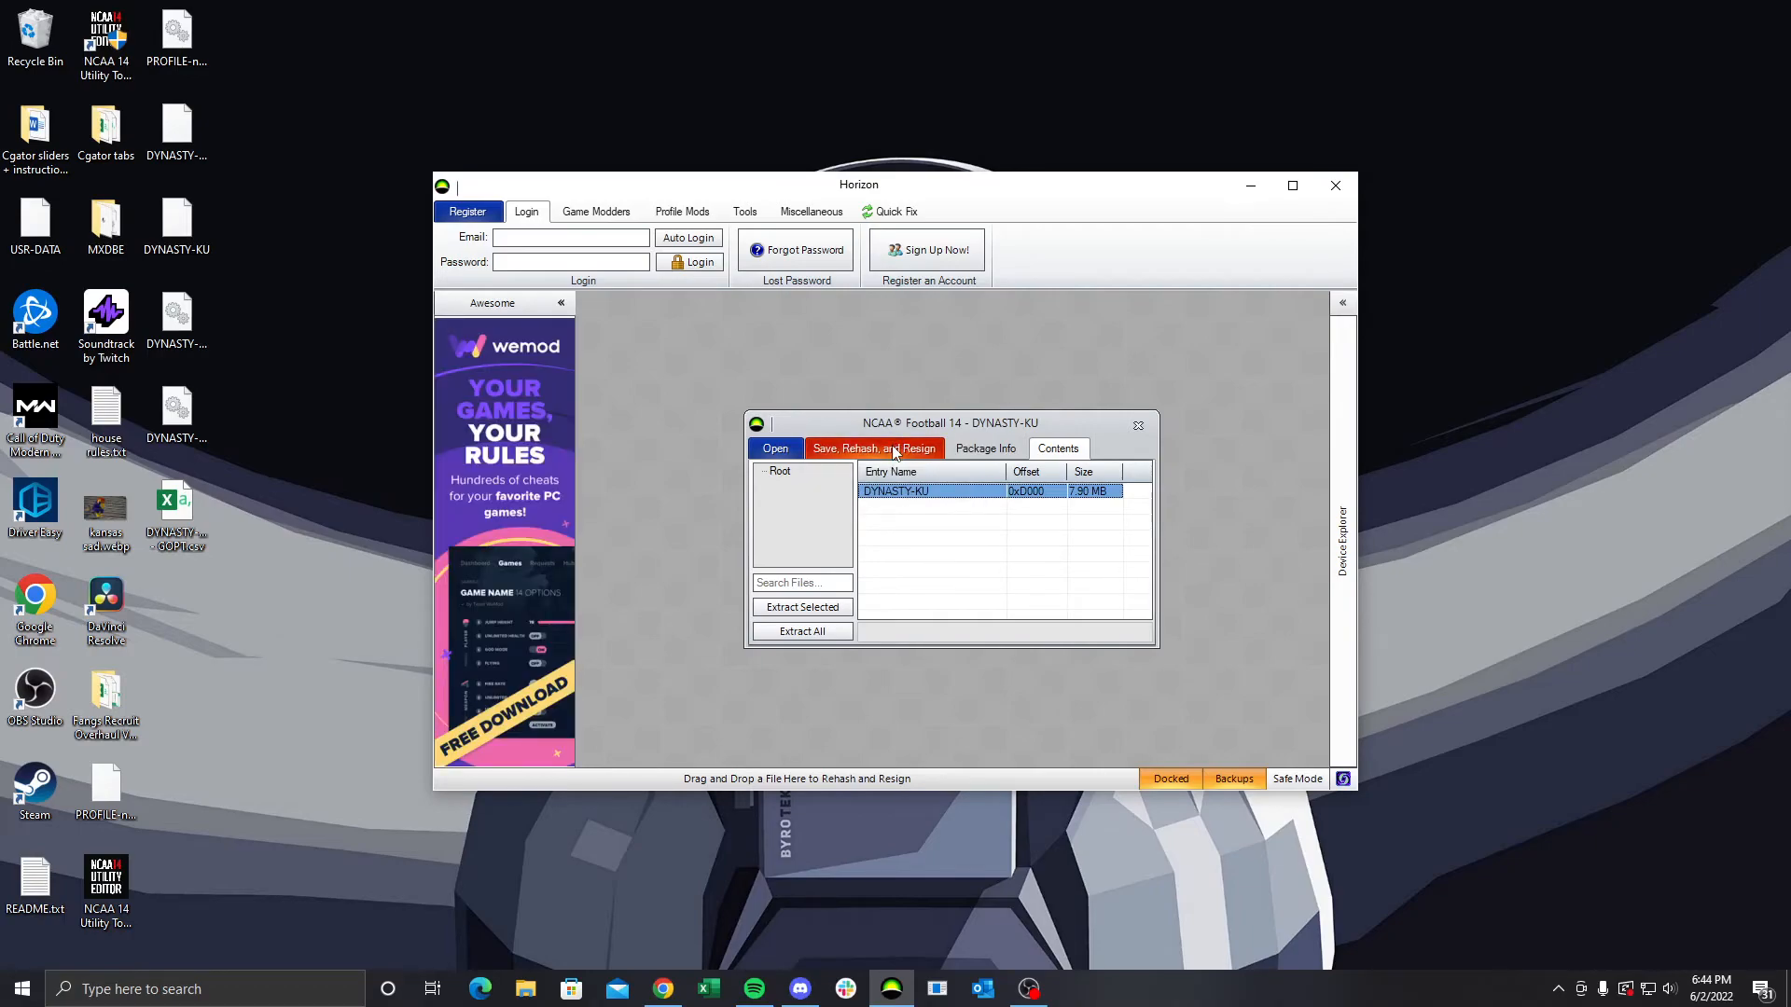
left_click(895, 520)
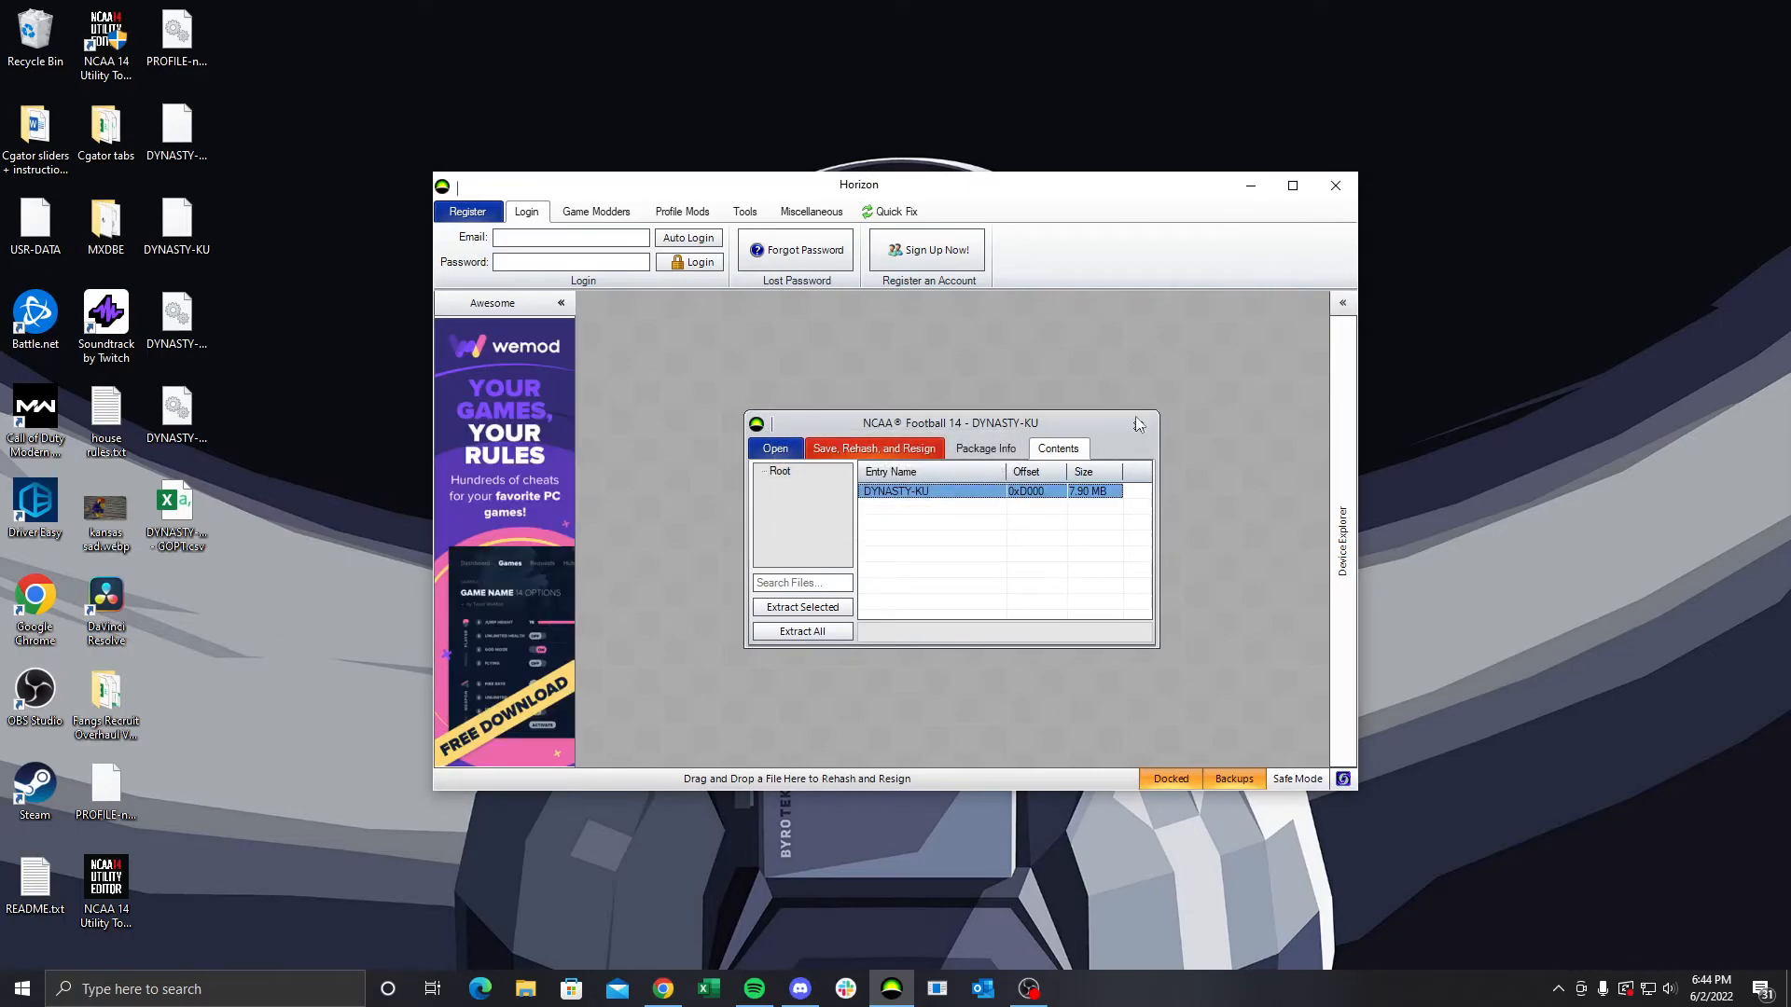
left_click(1335, 185)
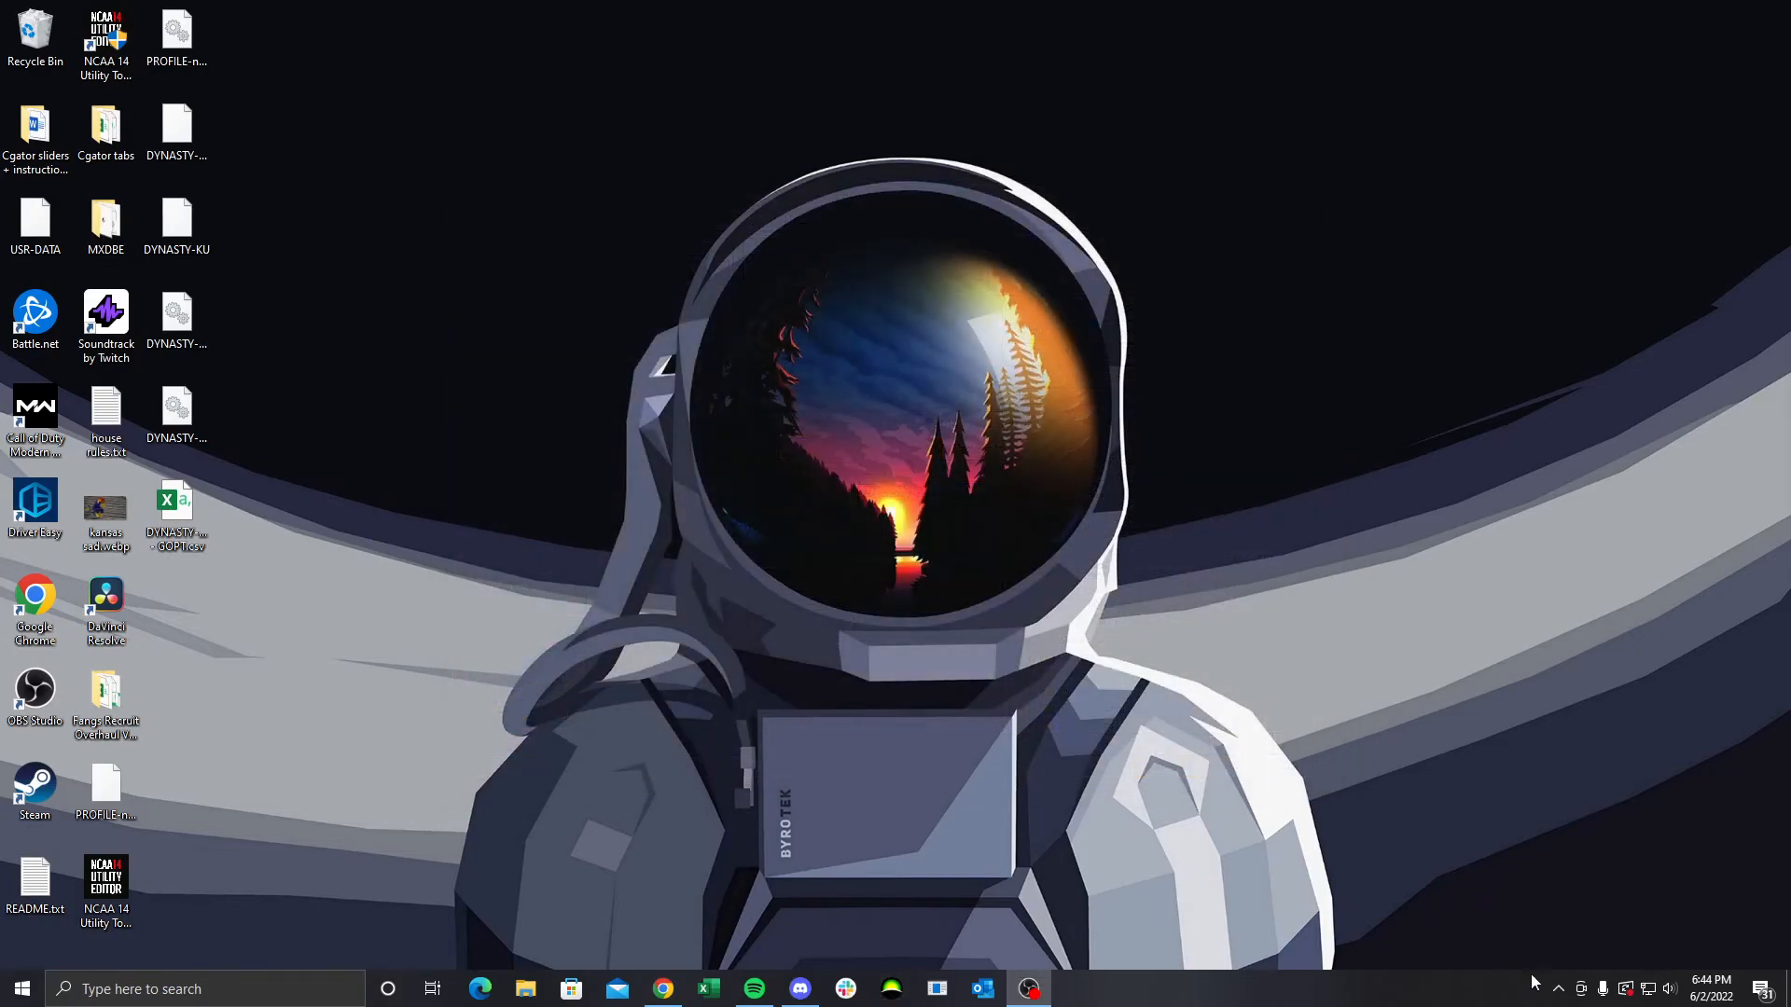
Safely eject the USB flash drive from Windows and dismiss the notification
left_click(1559, 989)
left_click(1526, 870)
left_click(1586, 910)
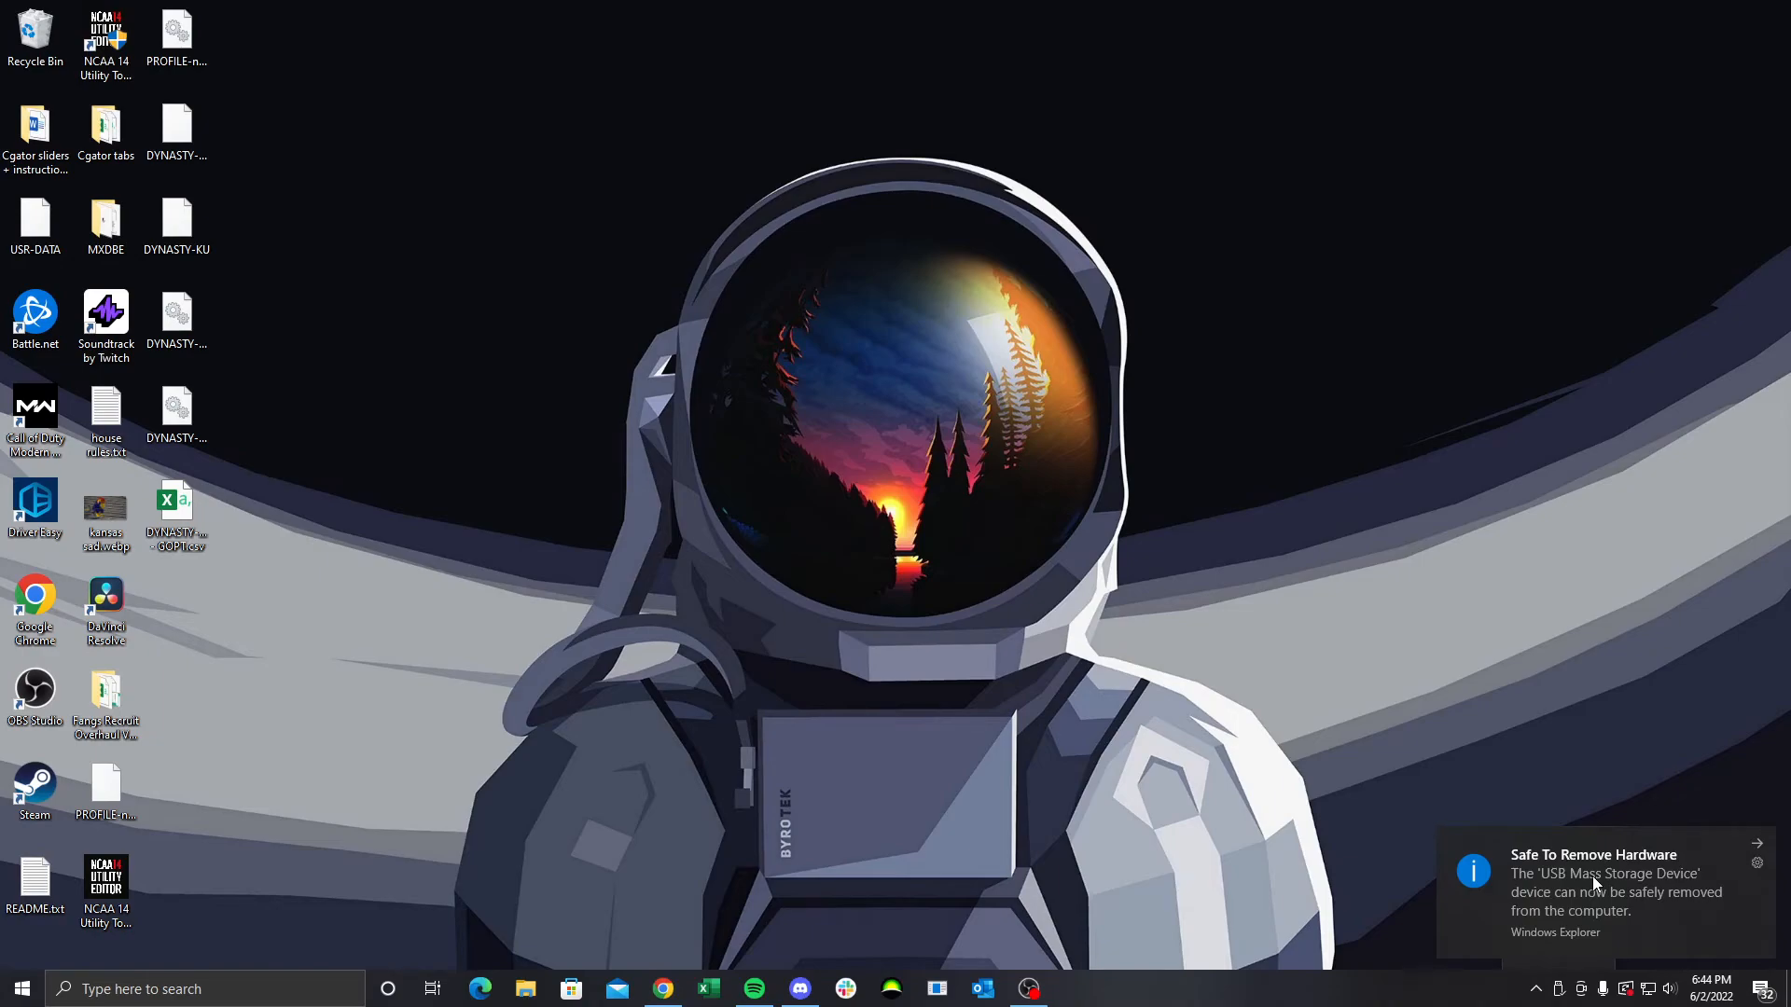
left_click(1593, 878)
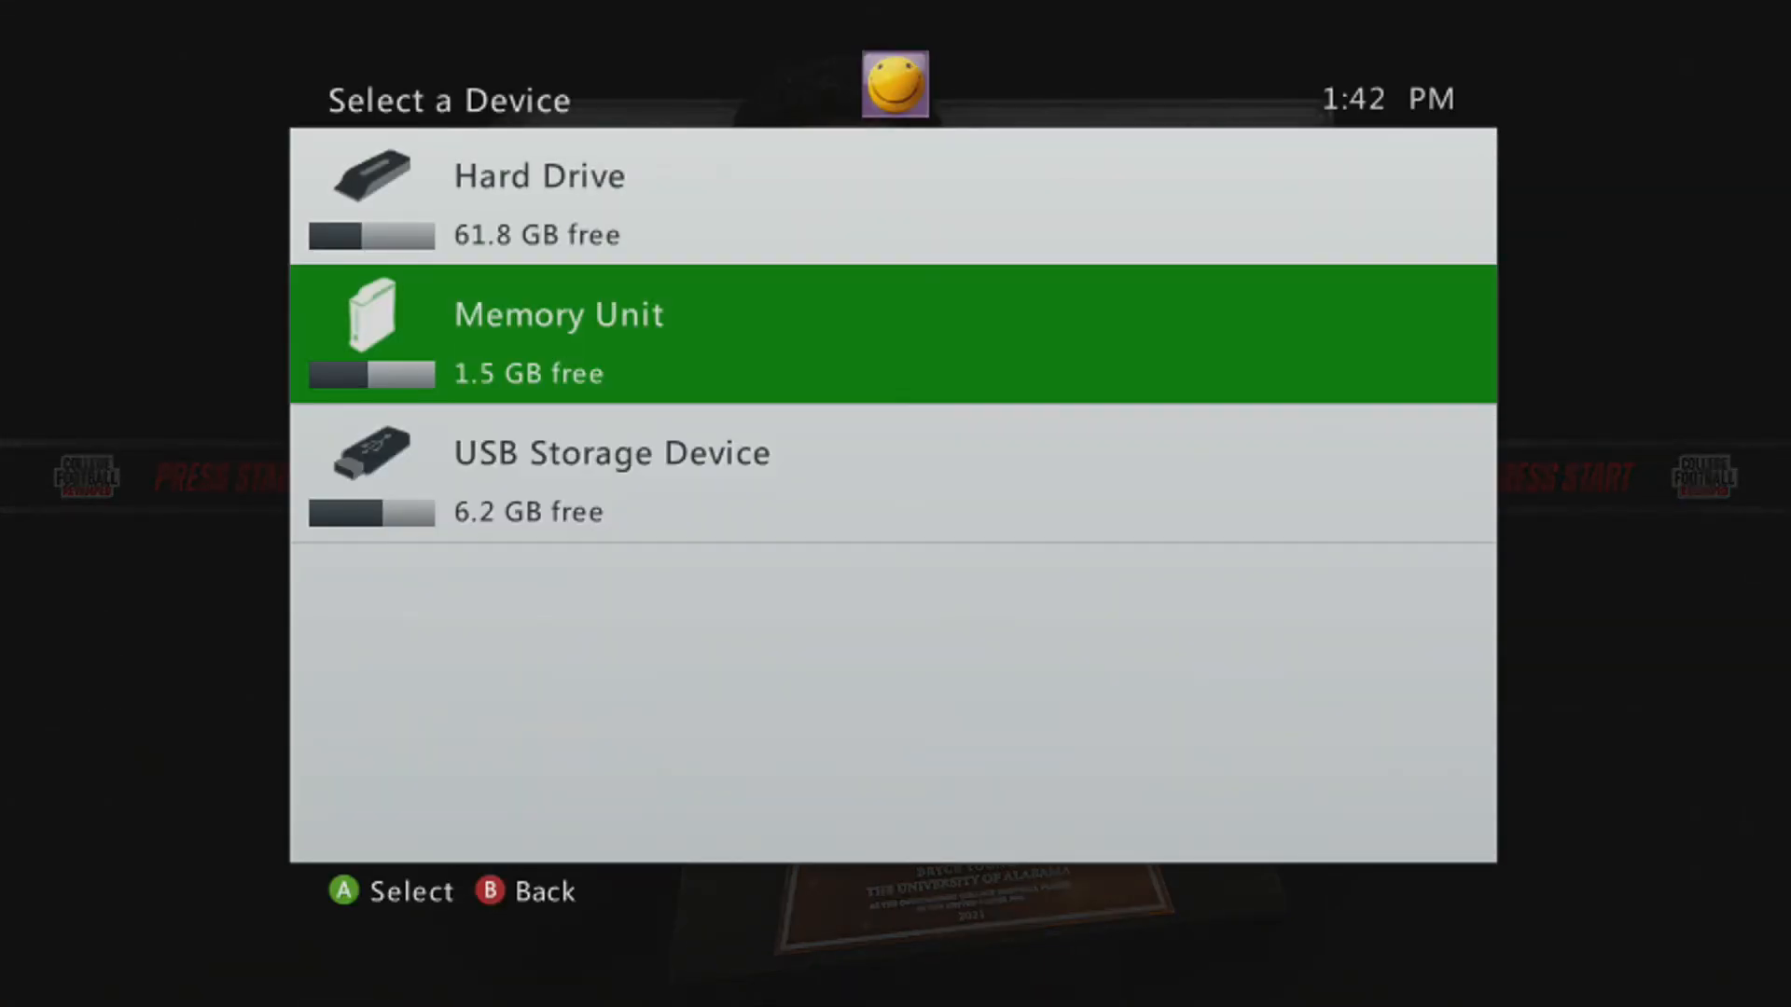
In College Football Revamped on the console, choose the USB Storage Device and enter the dynasty selection screen
key("Down")
key("Return")
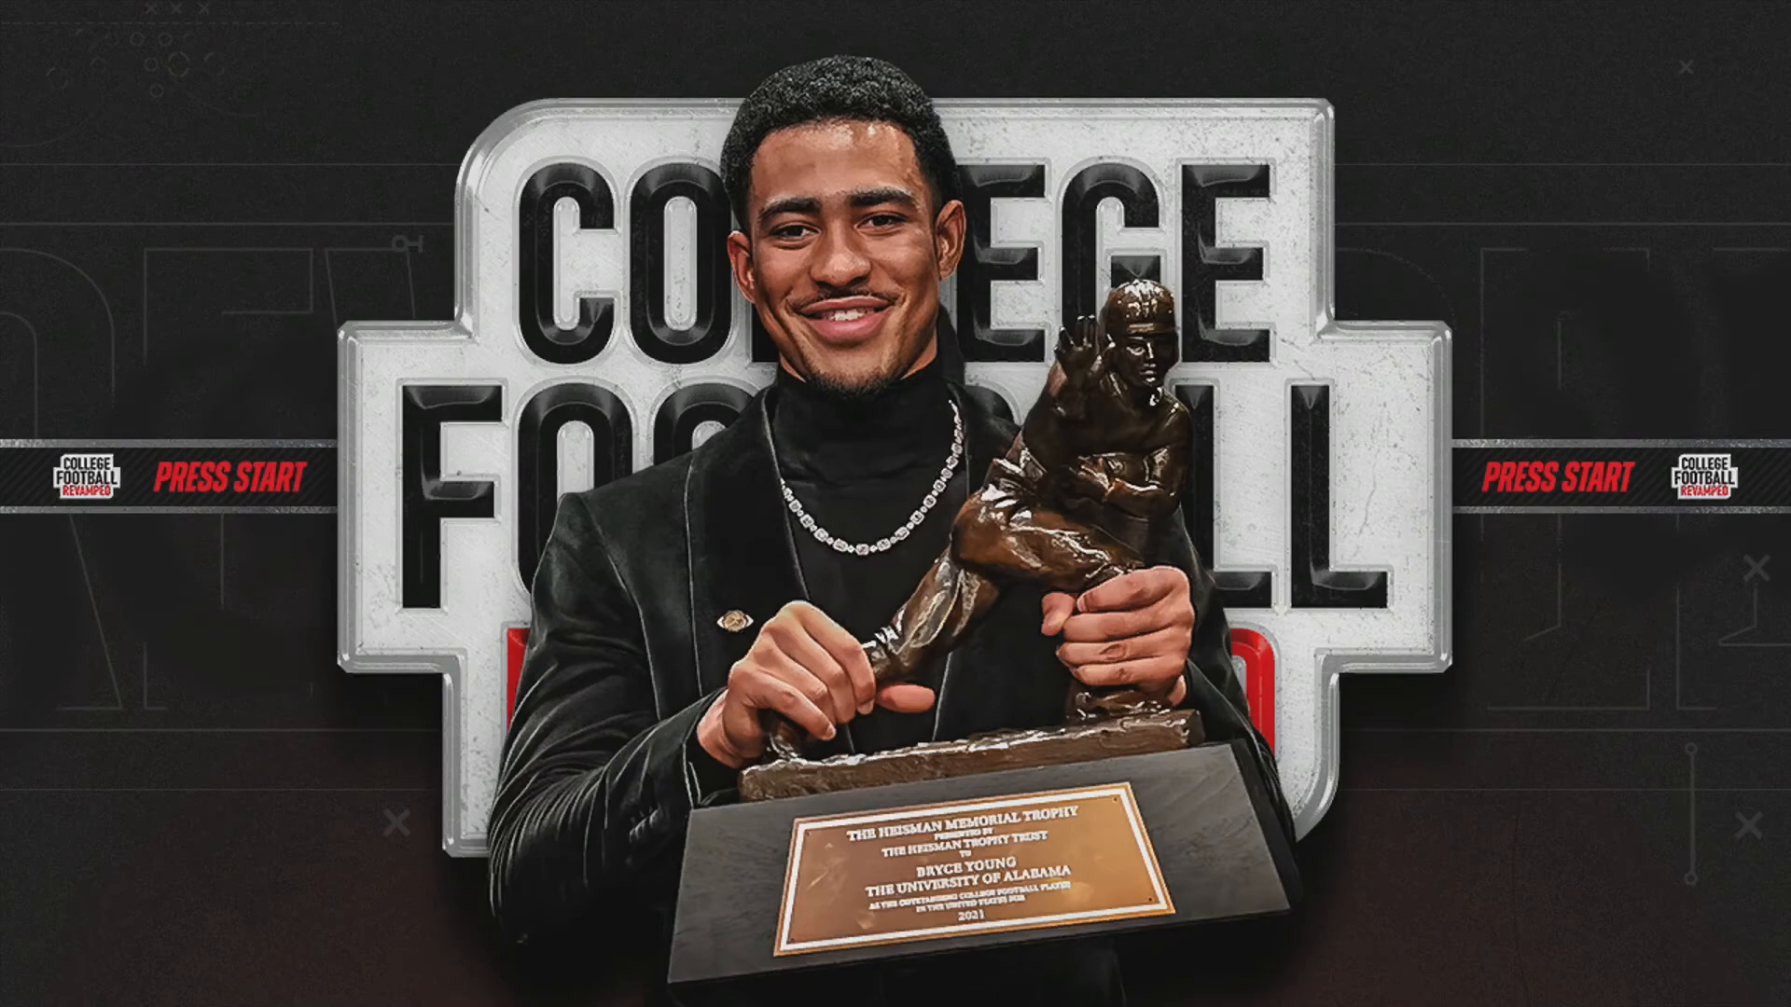
key("Return")
key("Down")
key("Return")
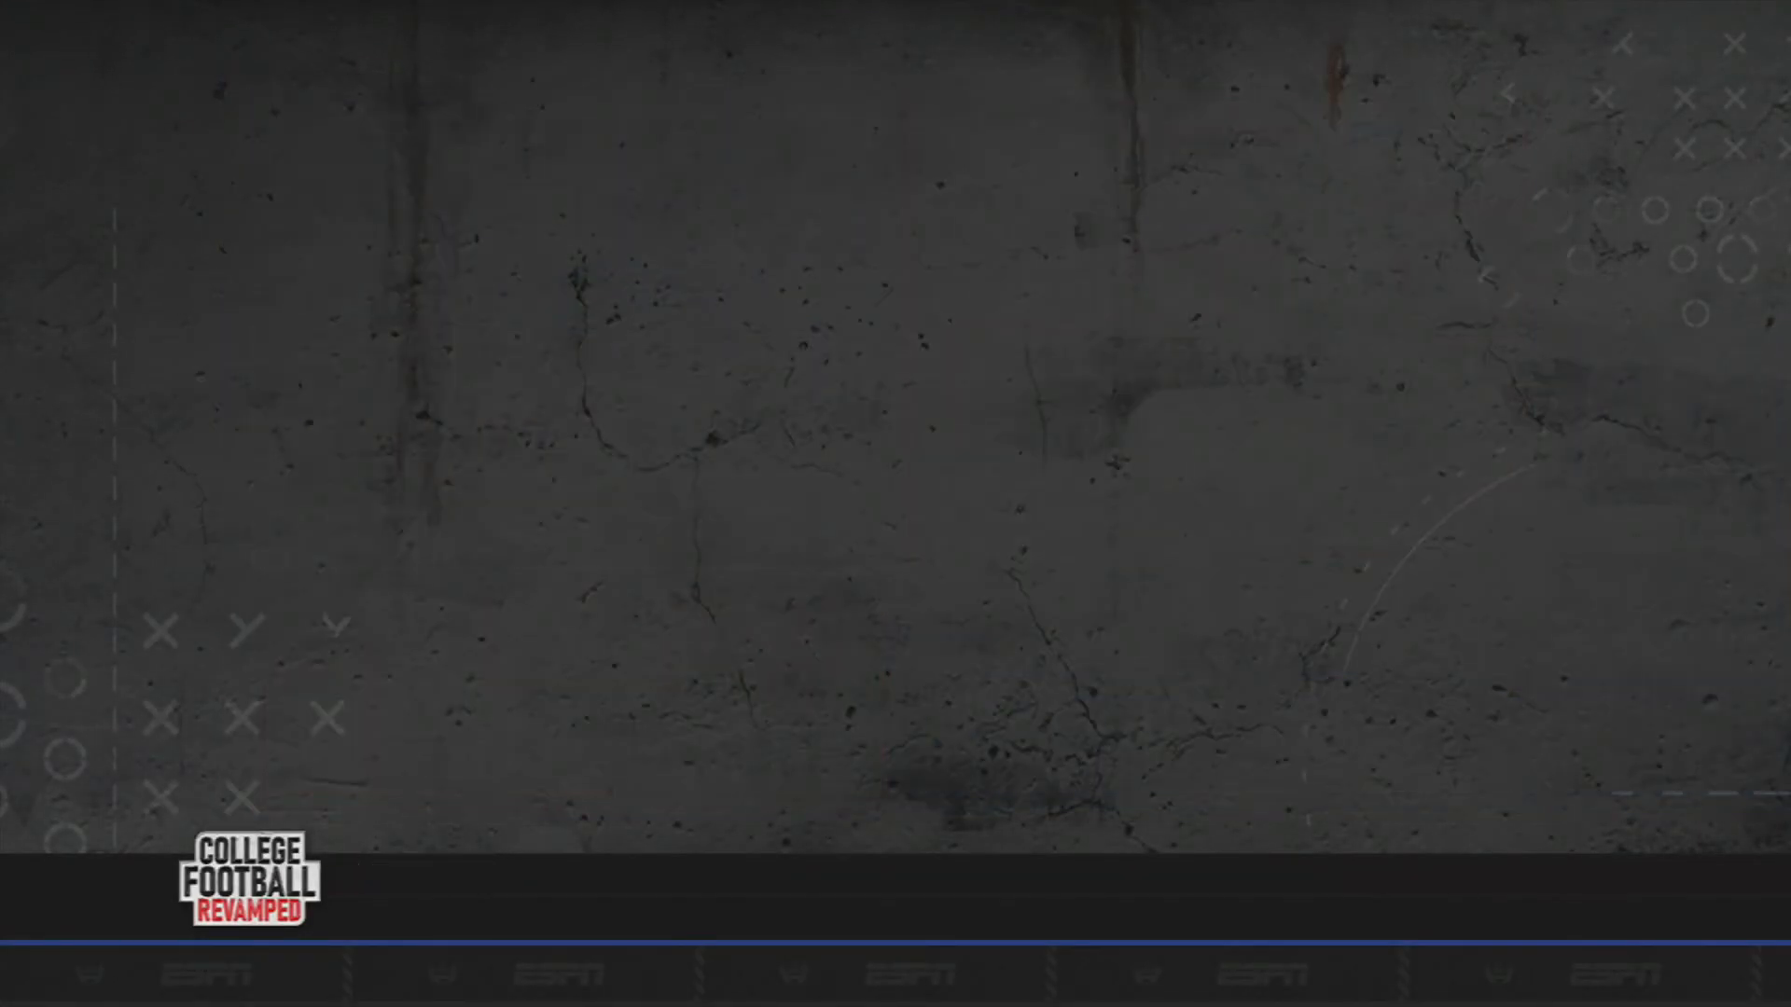
key("Down")
key("Return")
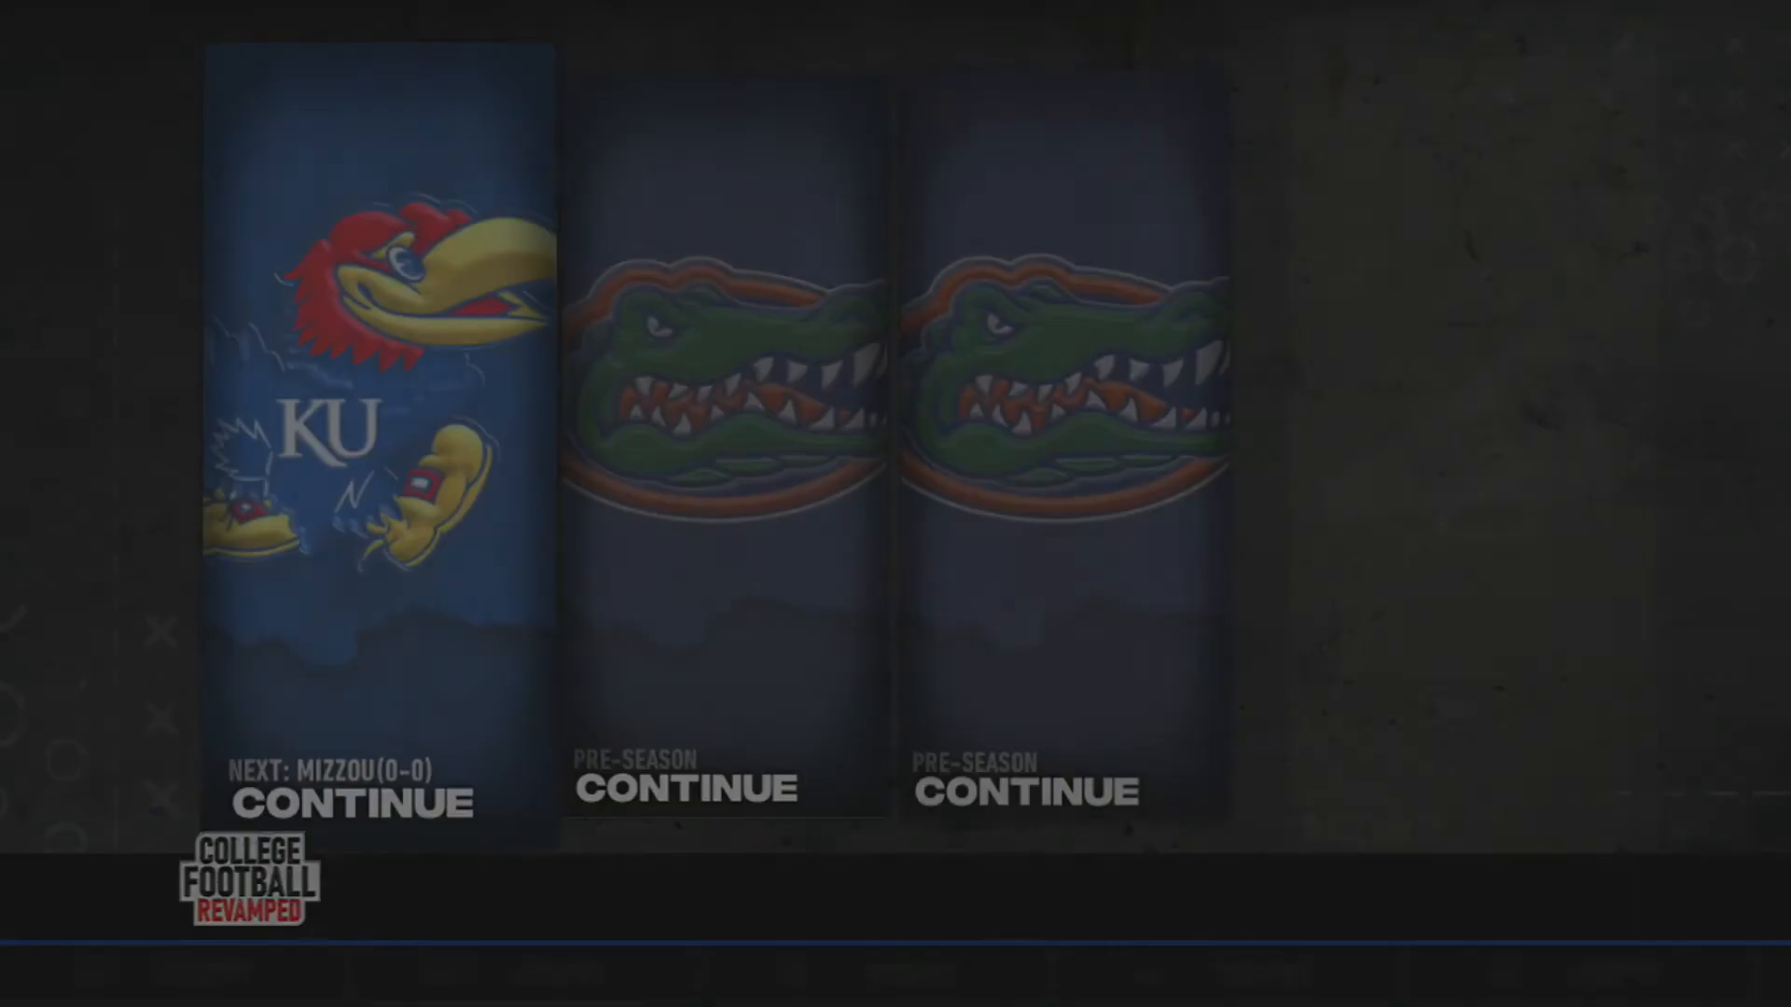
Load the Kansas (KU) dynasty whose next game is against Mizzou
key("Right")
key("Left")
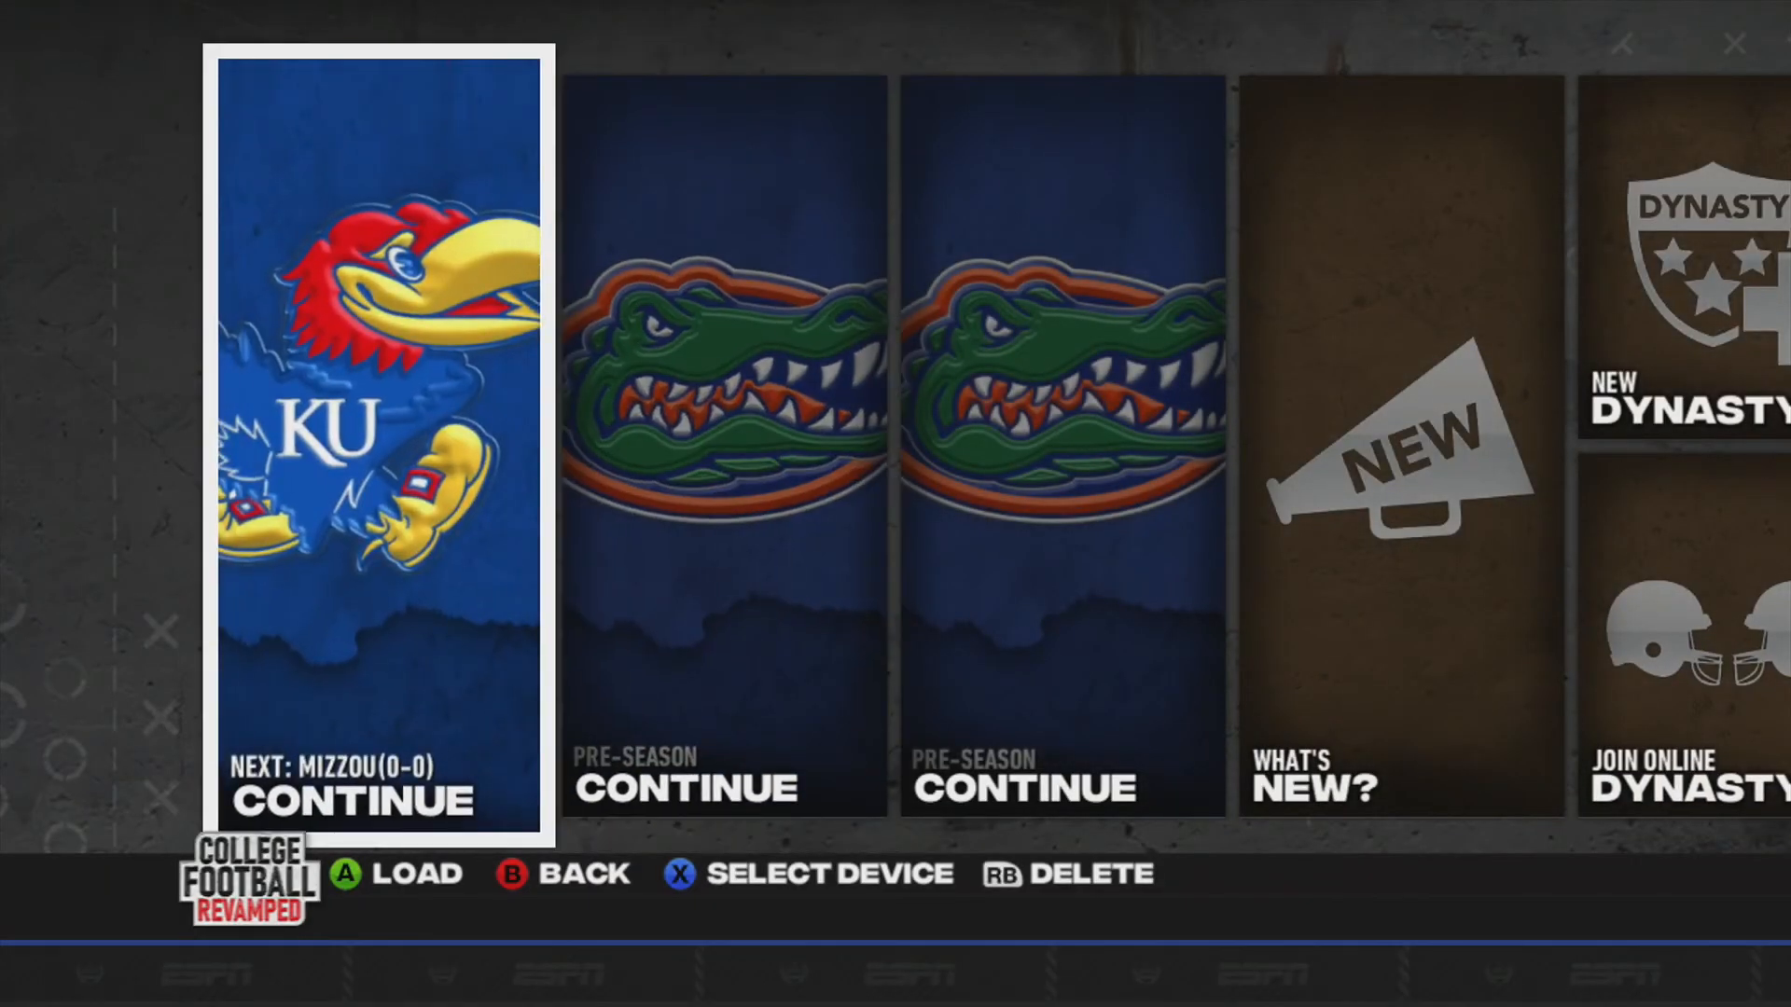
key("Return")
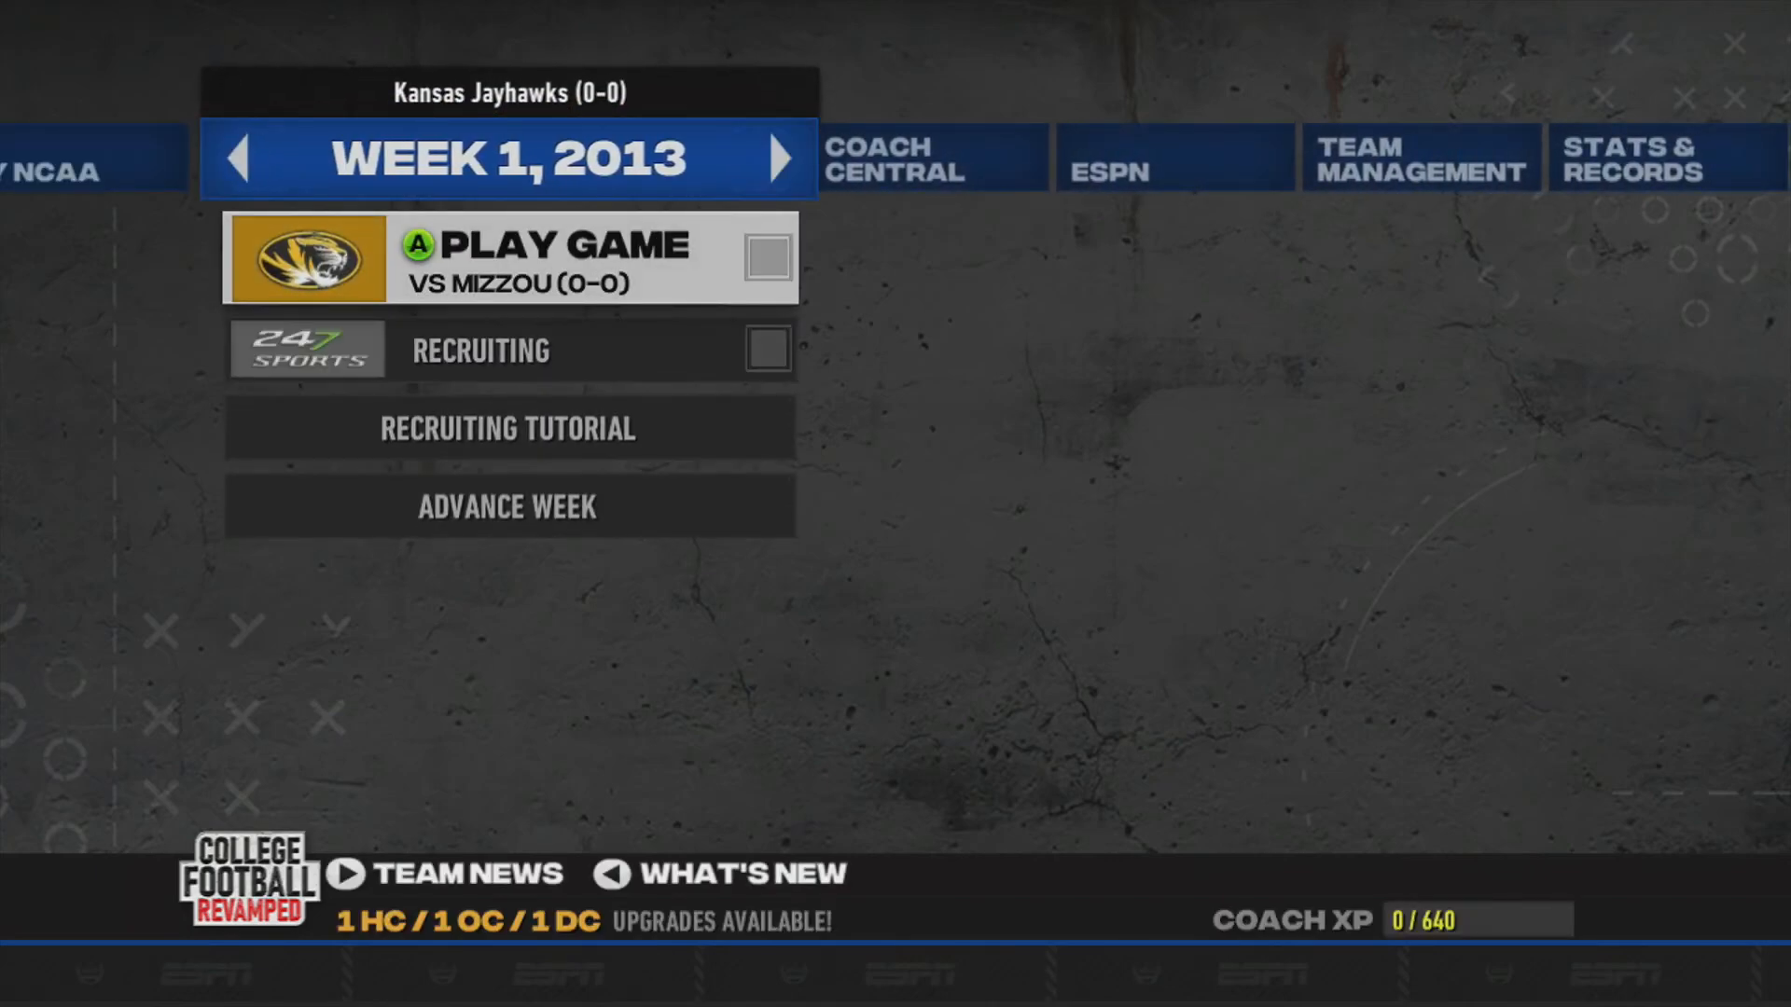
Open the dynasty's gameplay options and examine the Game Rules and Custom AI sliders
key("Right")
key("Right")
key("Right")
key("Right")
key("Right")
key("Return")
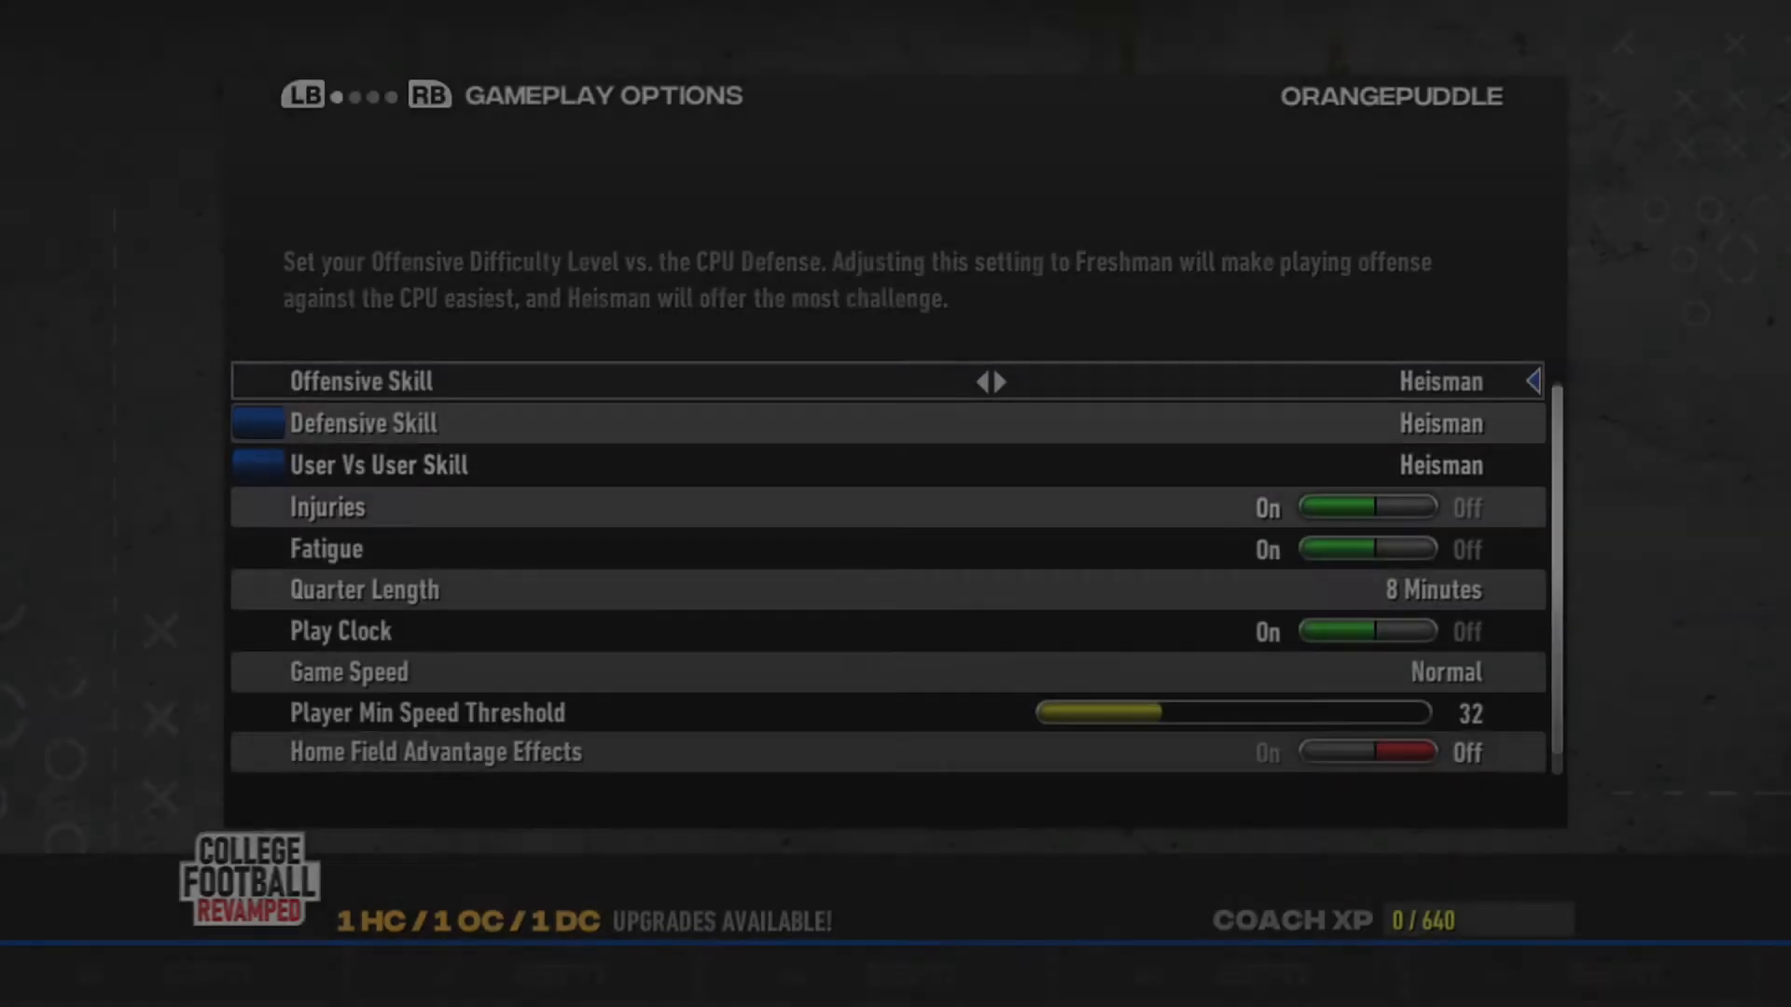
key("e")
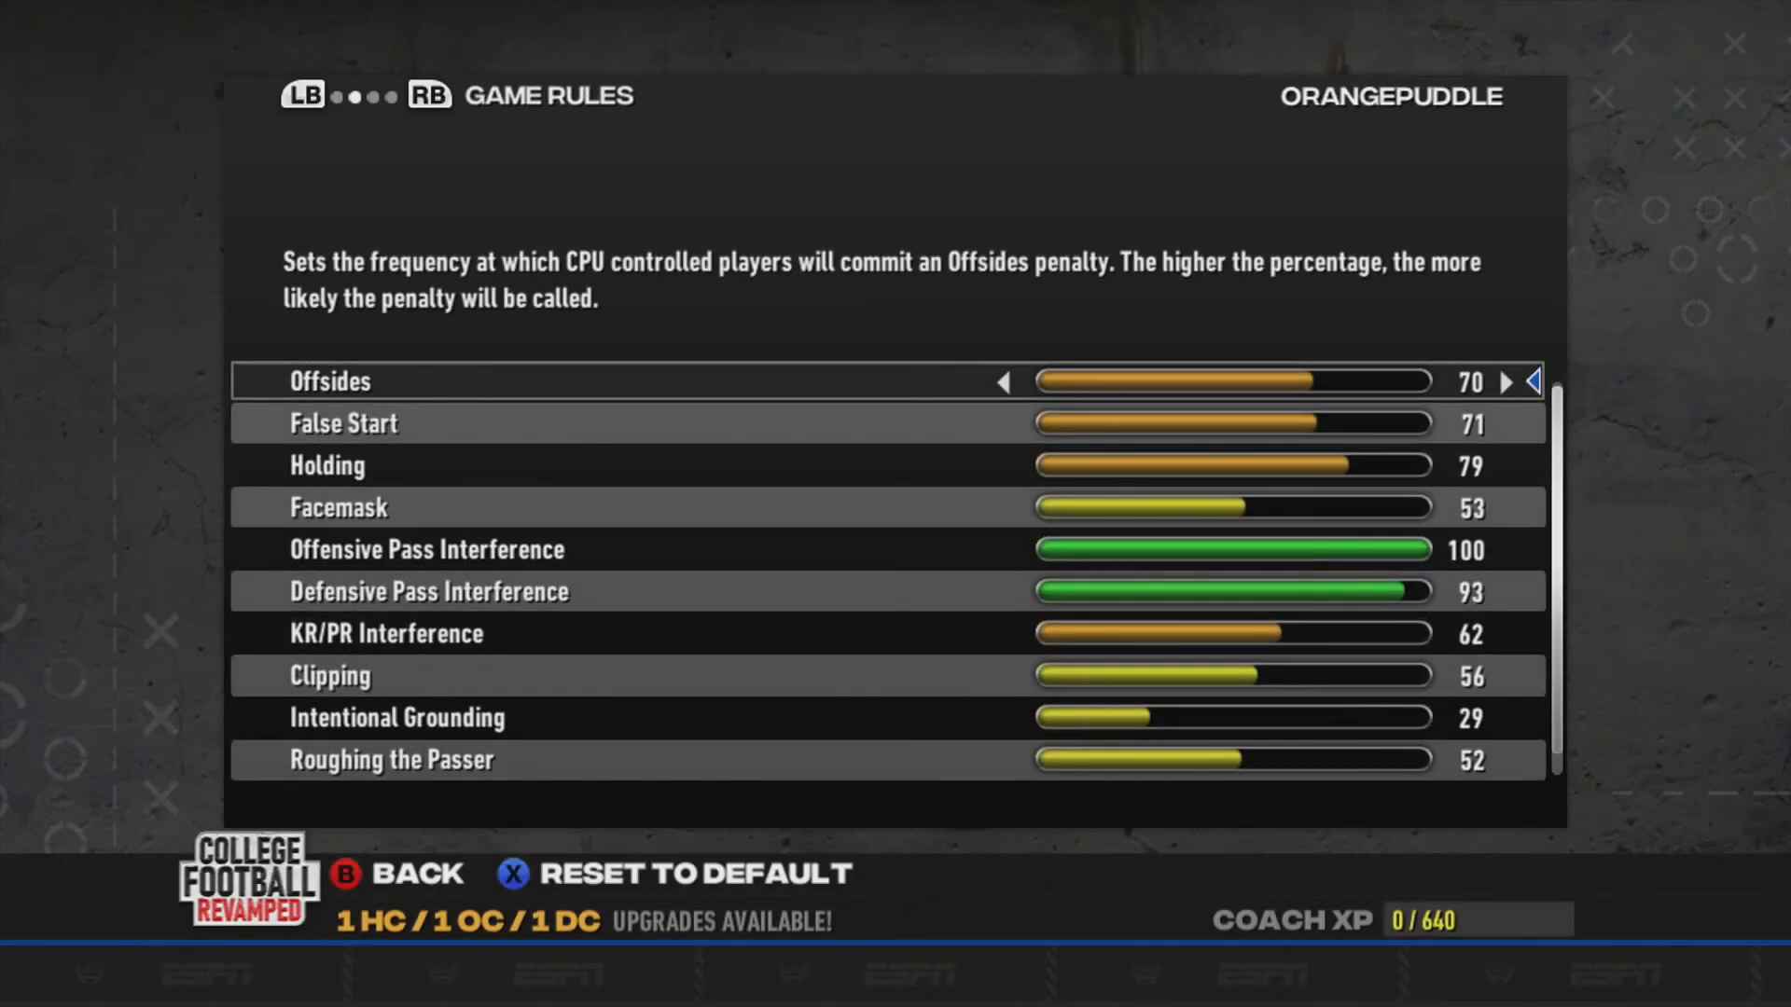
key("e")
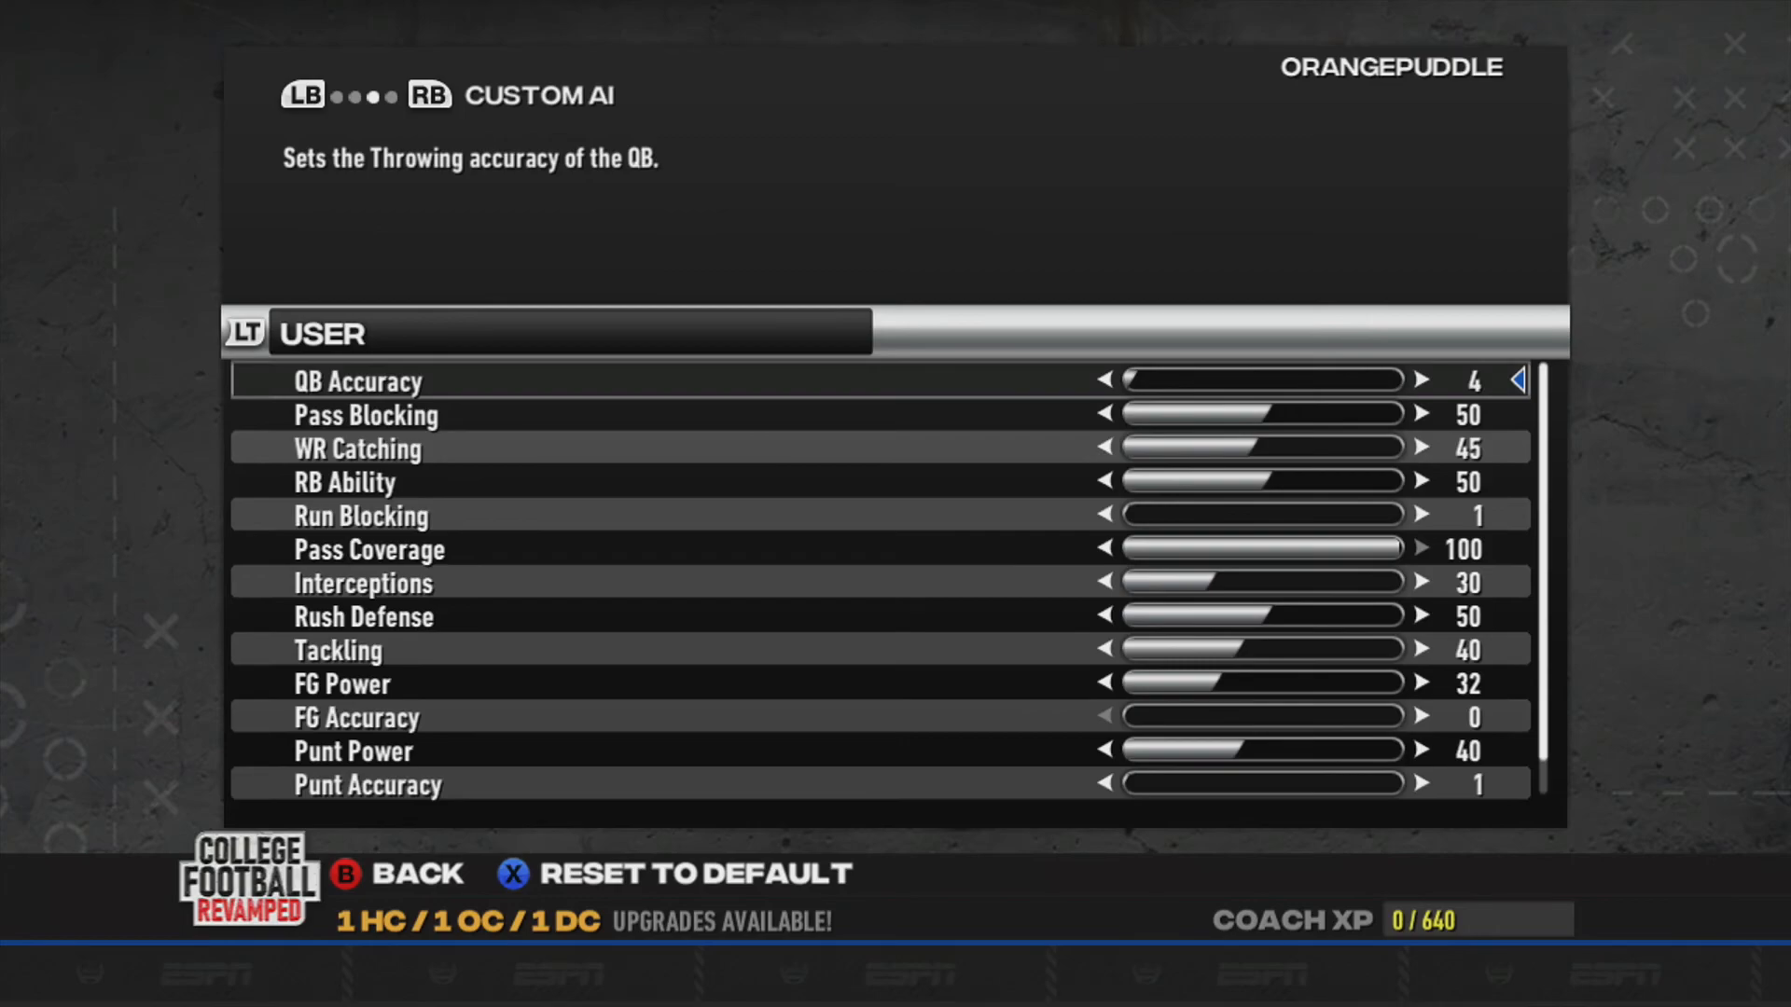
Check the dynasty's general Gameplay Options, including skill levels and quarter length, and leave the options
key("q")
key("q")
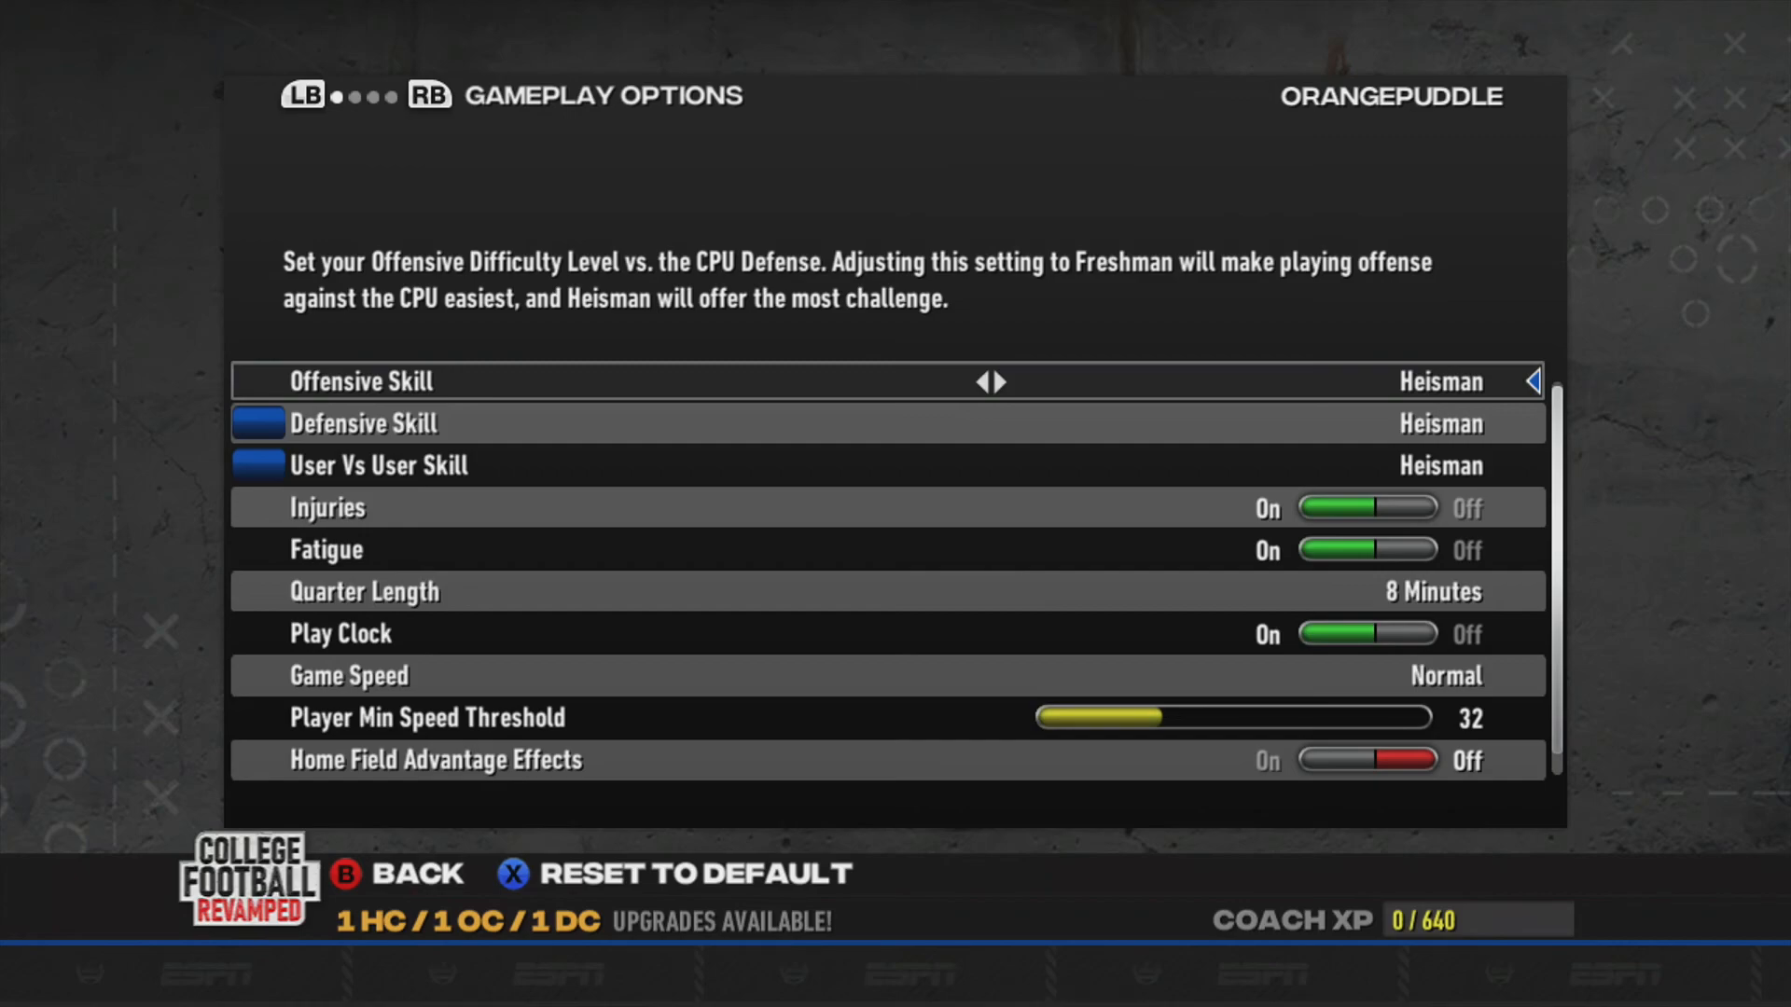
key("Down")
key("Escape")
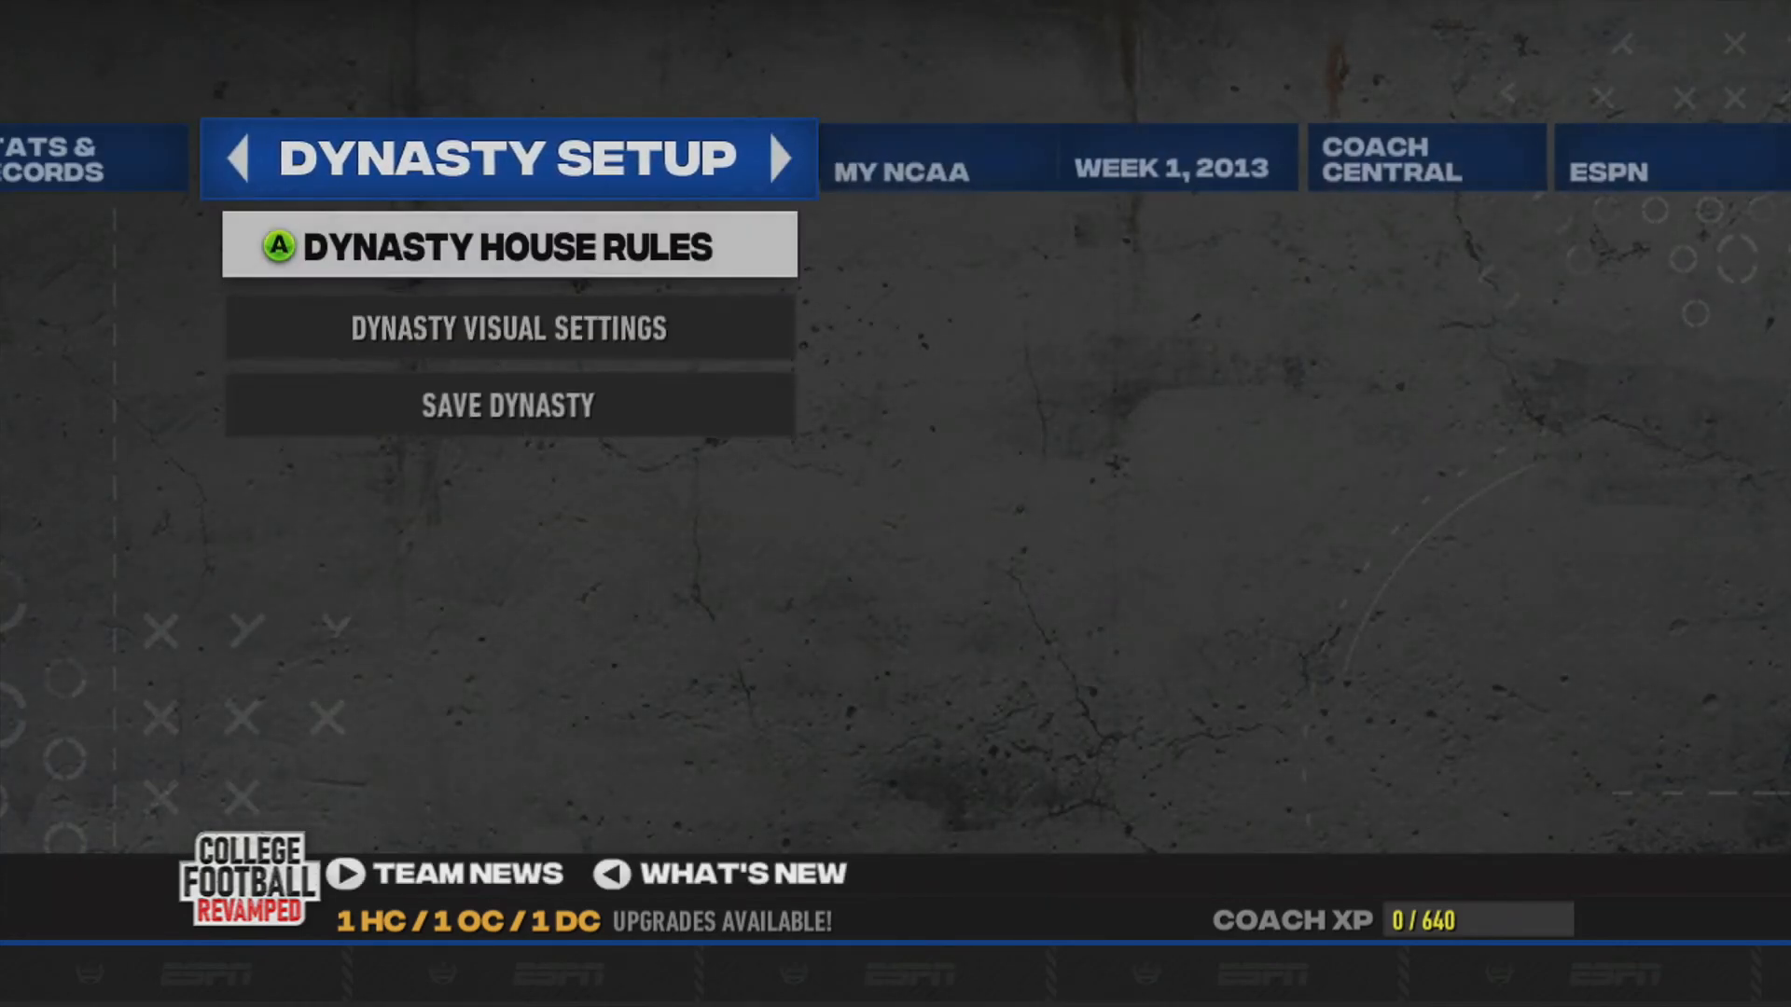
Return to the dynasty's Week 1, 2013 page with the game against Mizzou
key("Left")
key("Left")
key("Left")
key("Left")
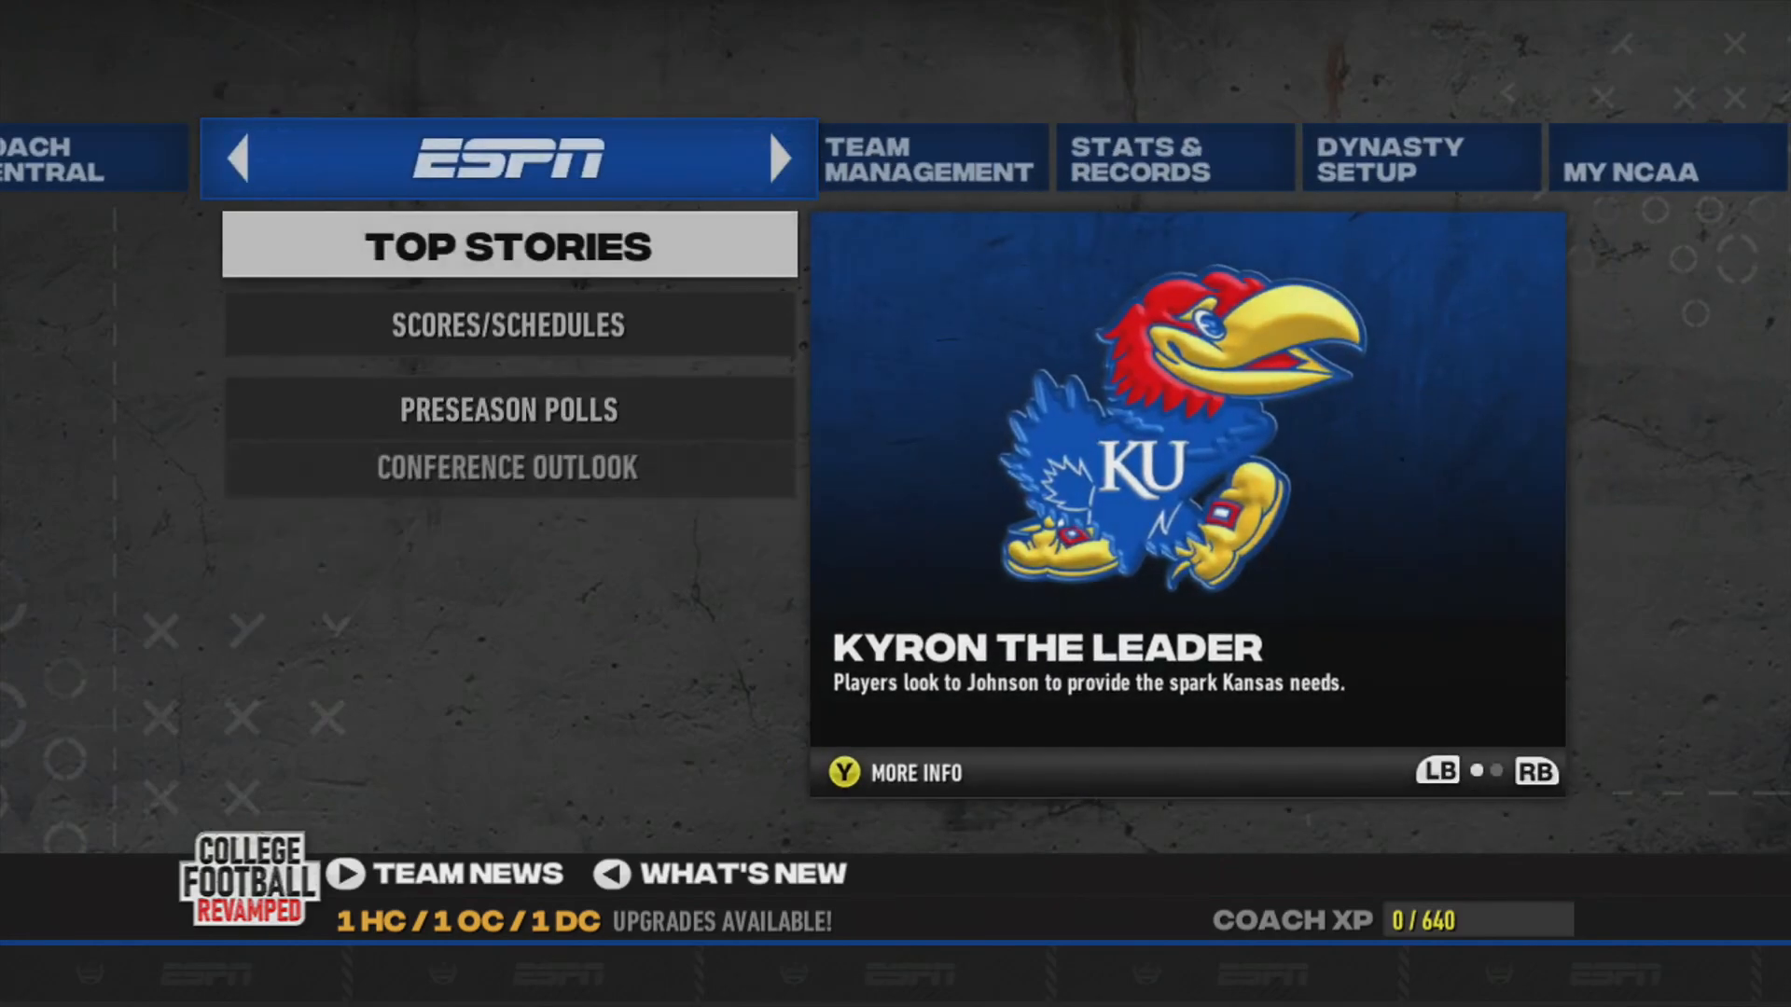
key("Left")
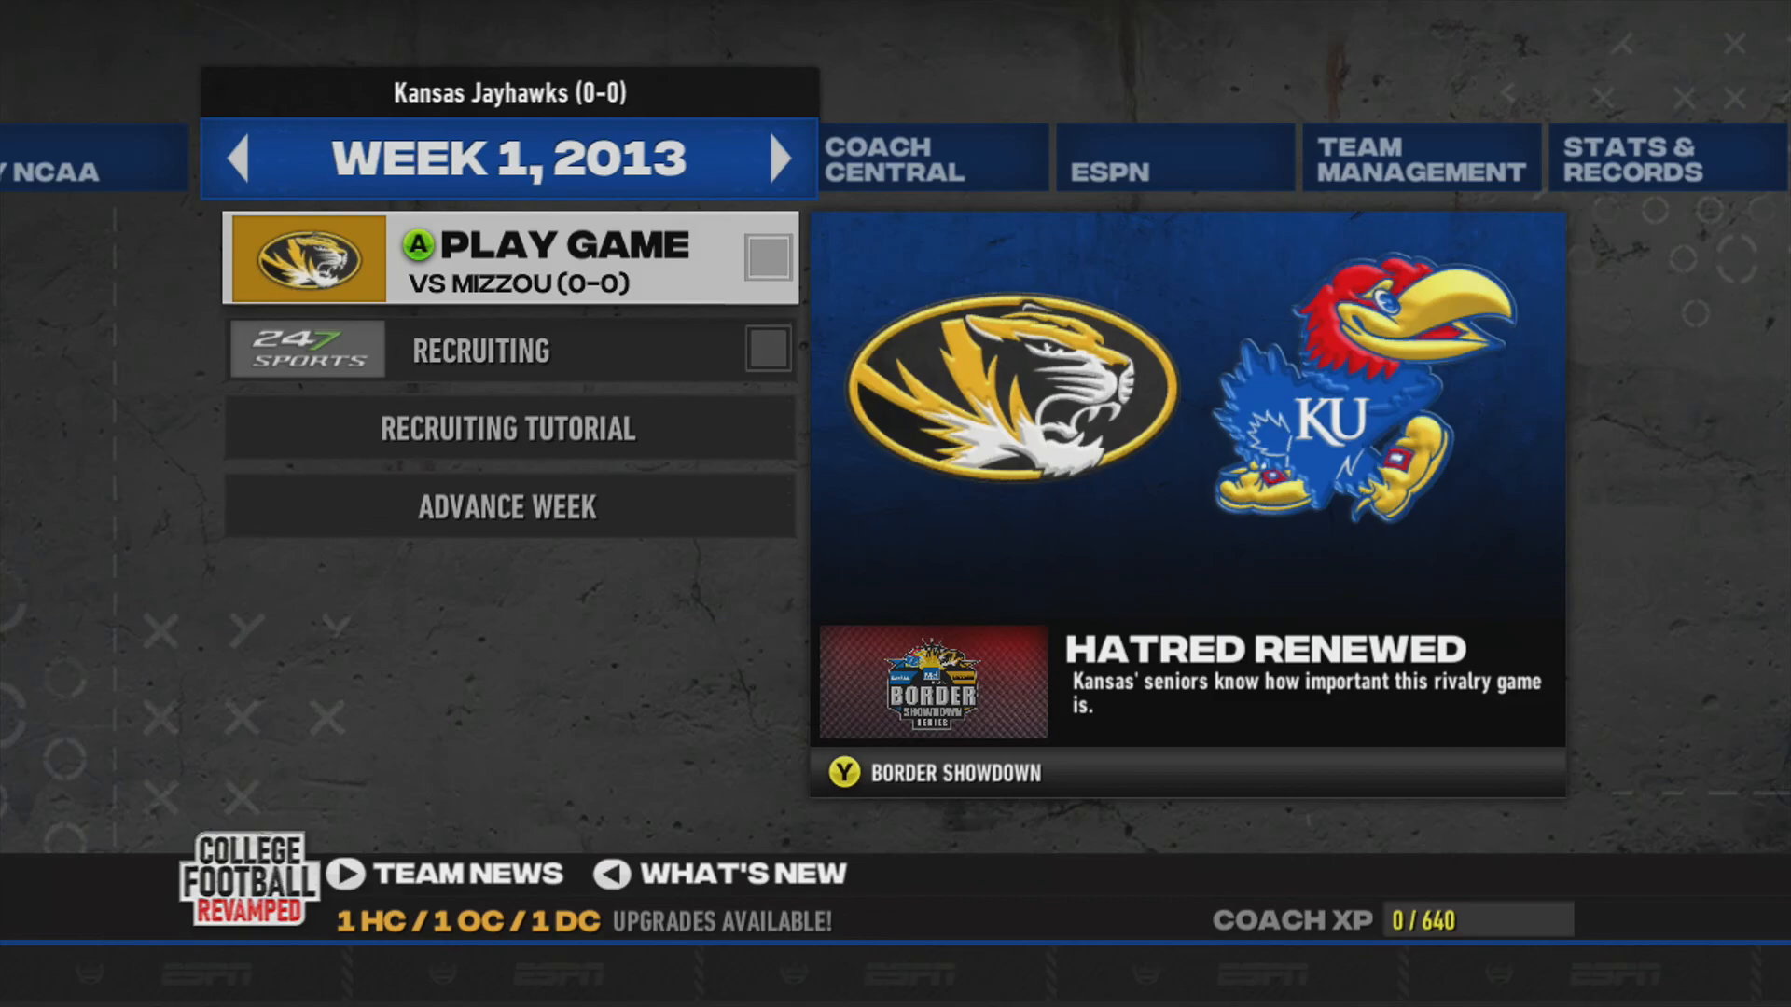
Bring up the Xbox Guide, locate System Settings among the console settings, and return to the dynasty's Week 1 page
key("Home")
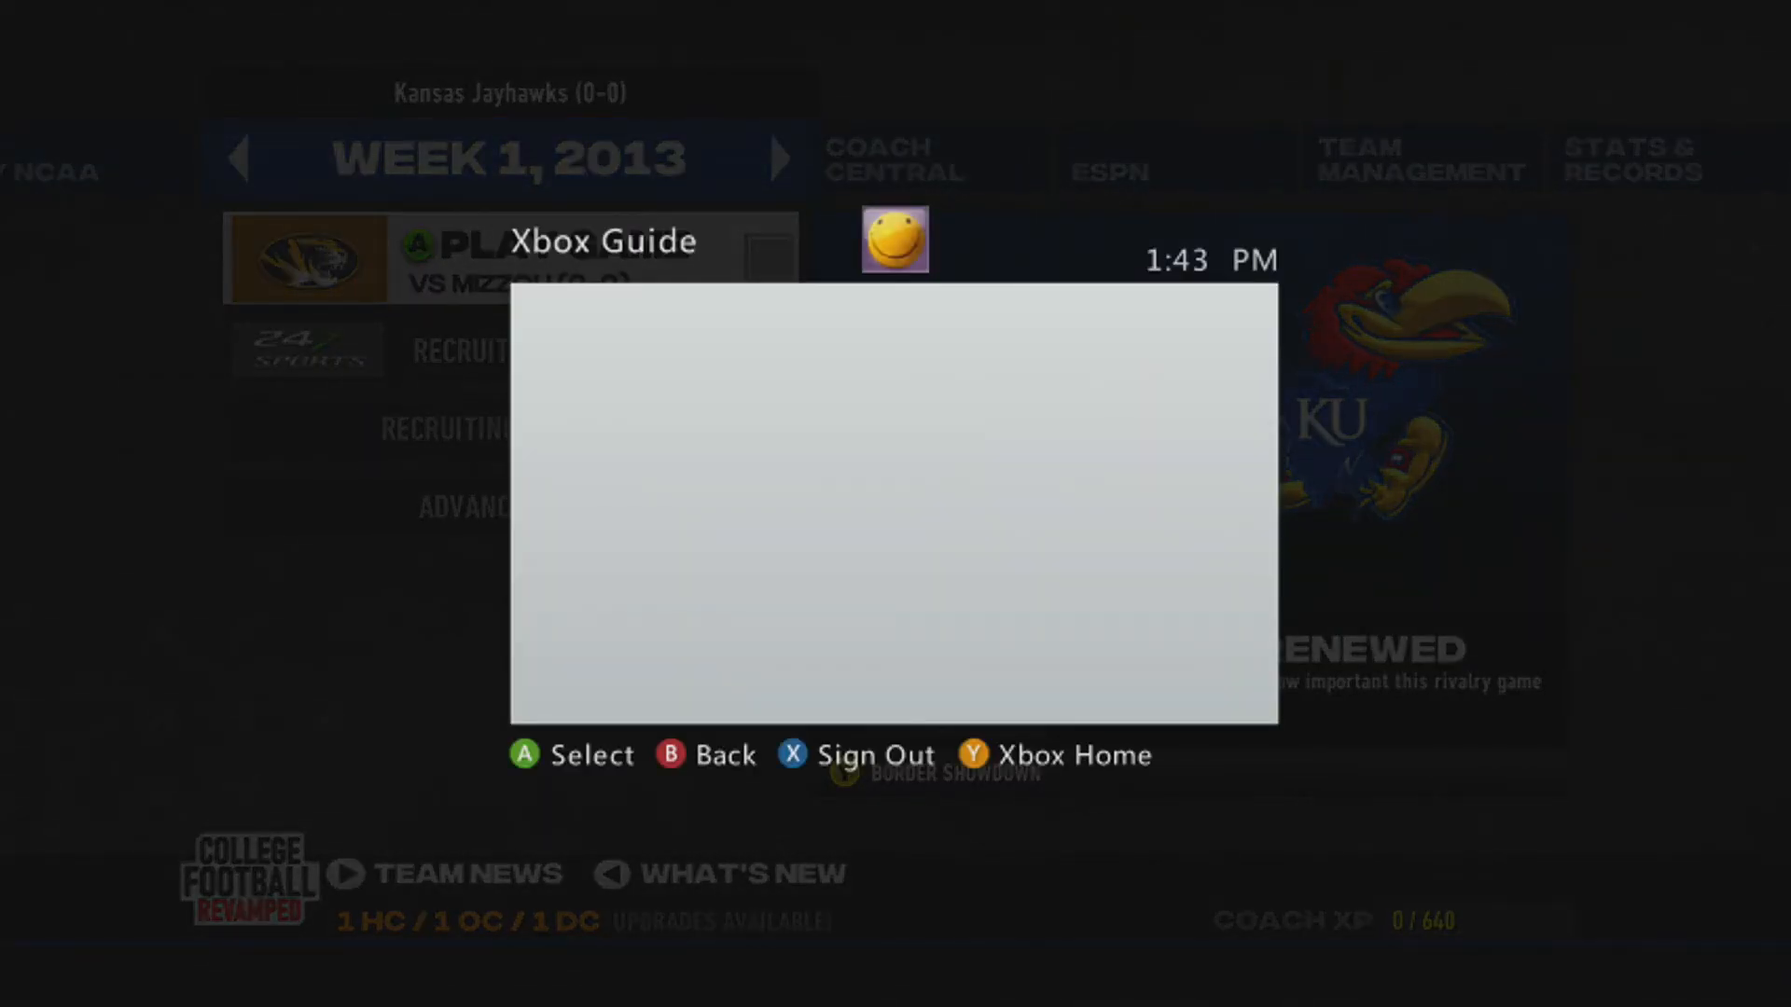
key("Right")
key("Right")
key("Down")
key("Down")
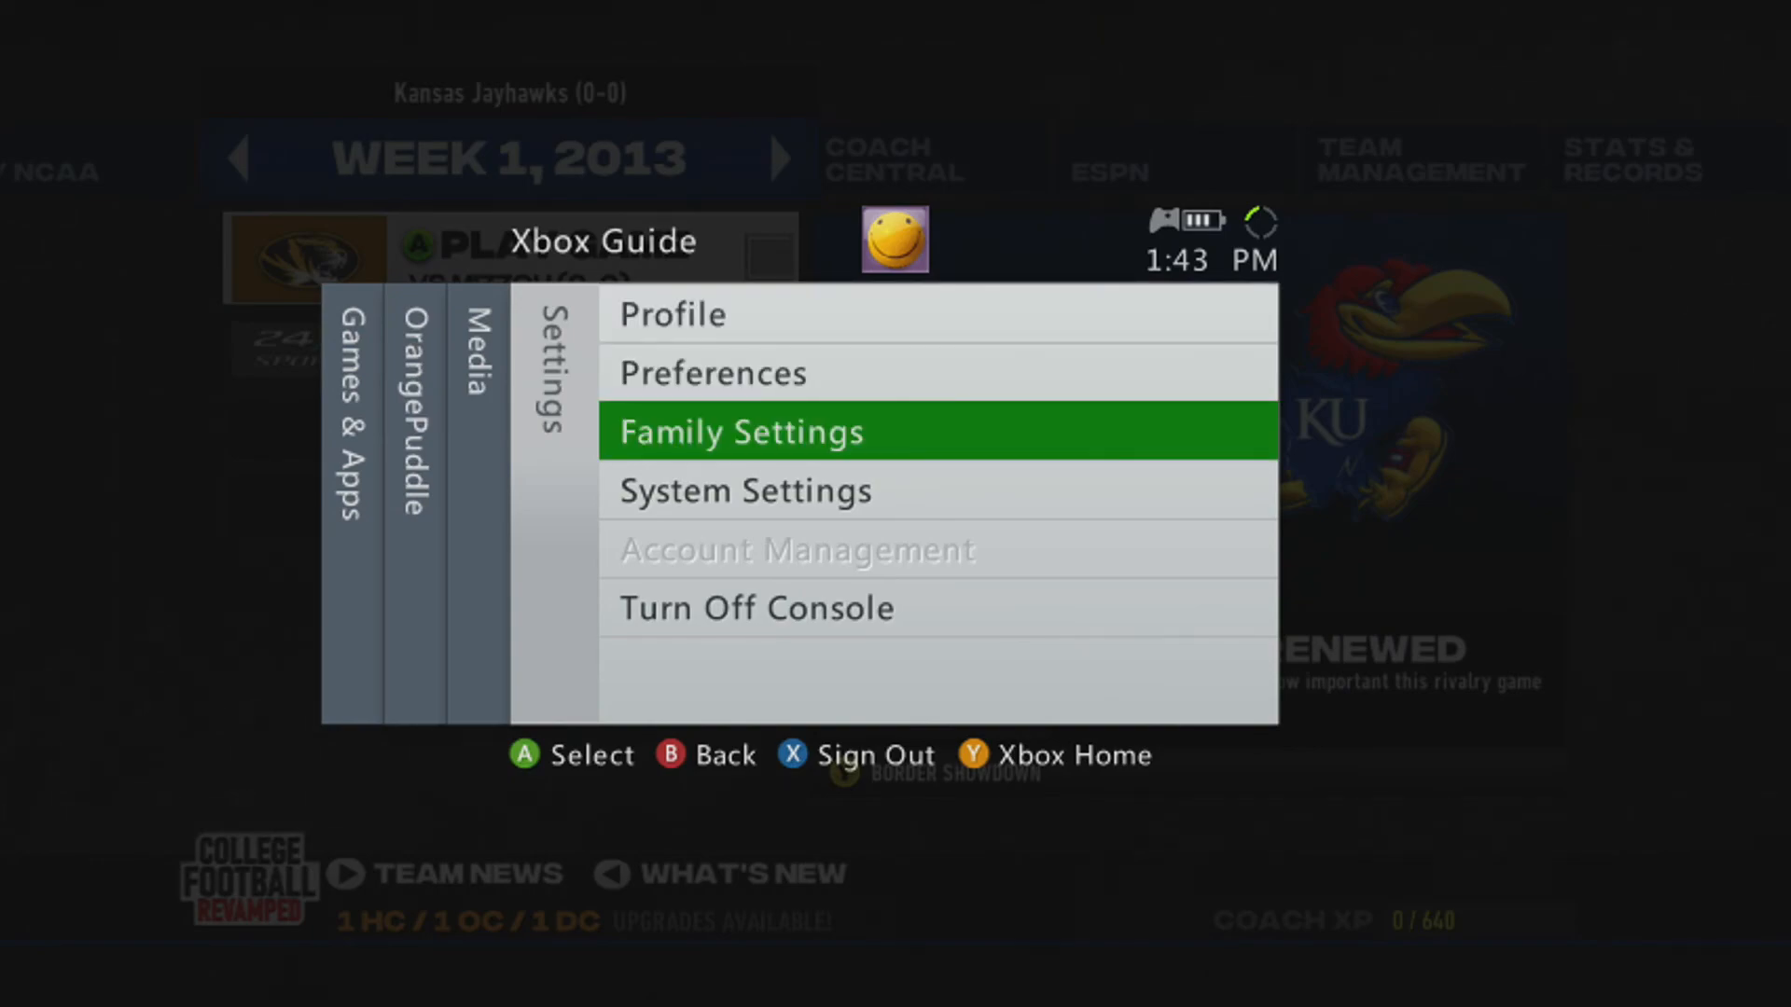
key("Down")
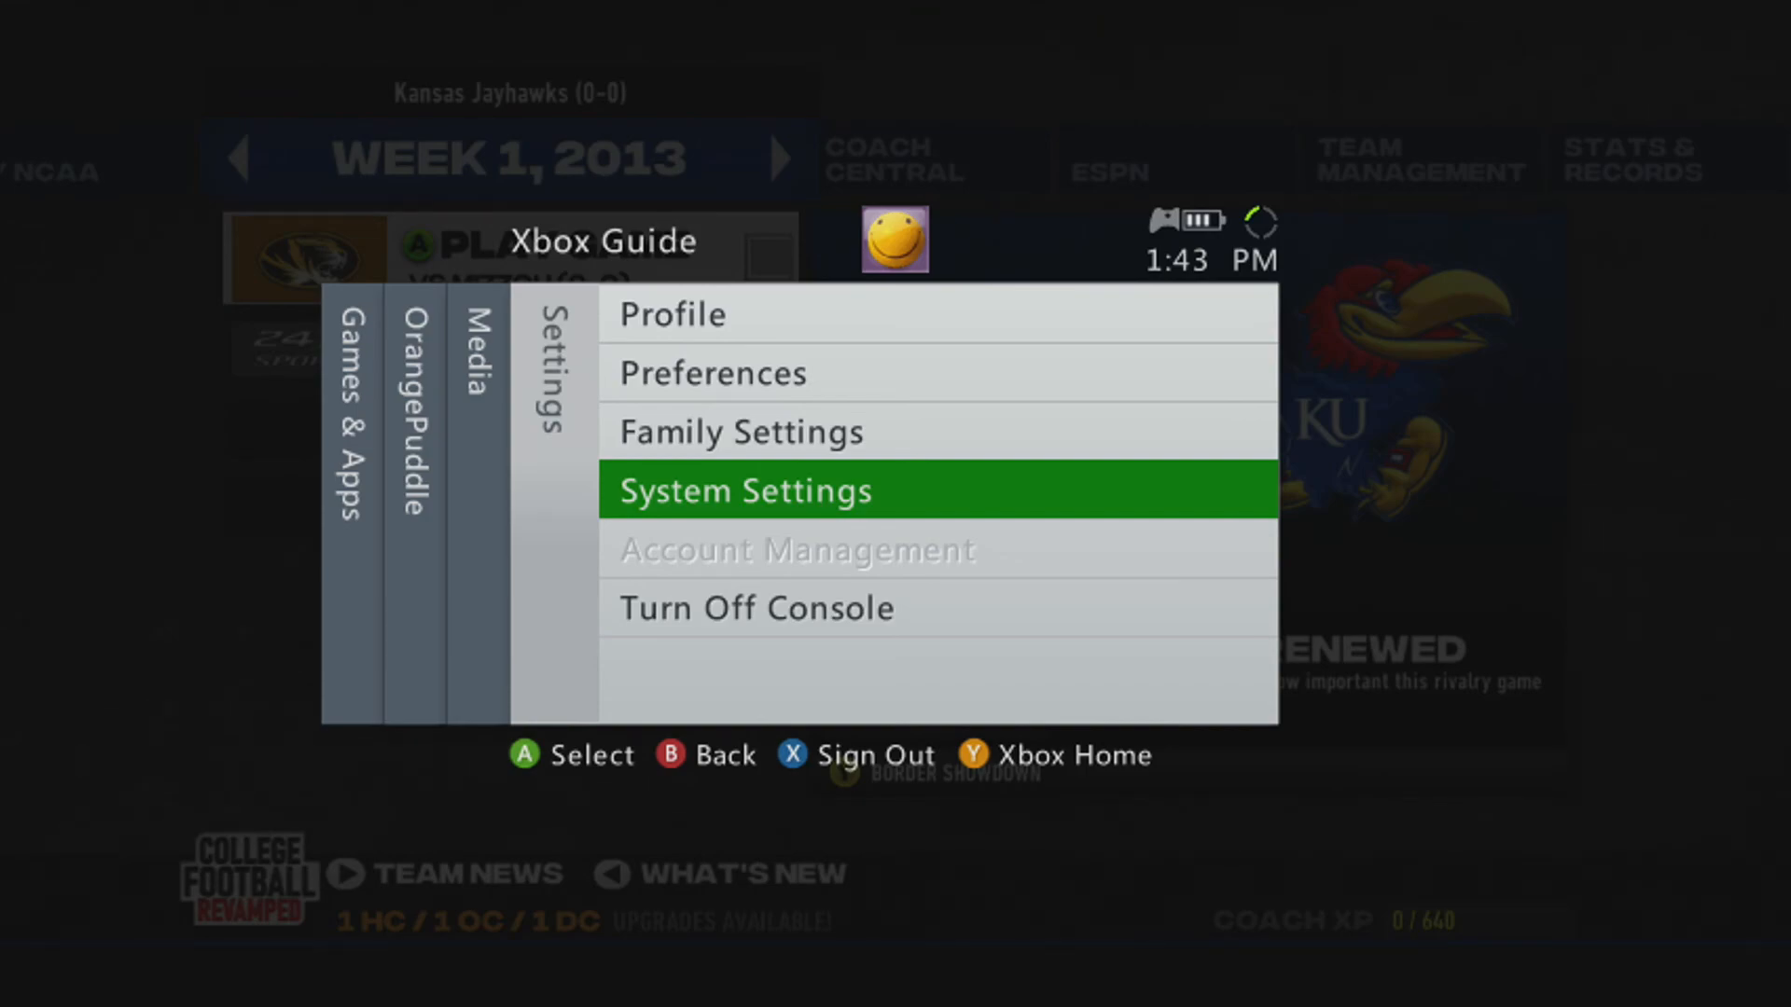
key("Escape")
key("Left")
key("Right")
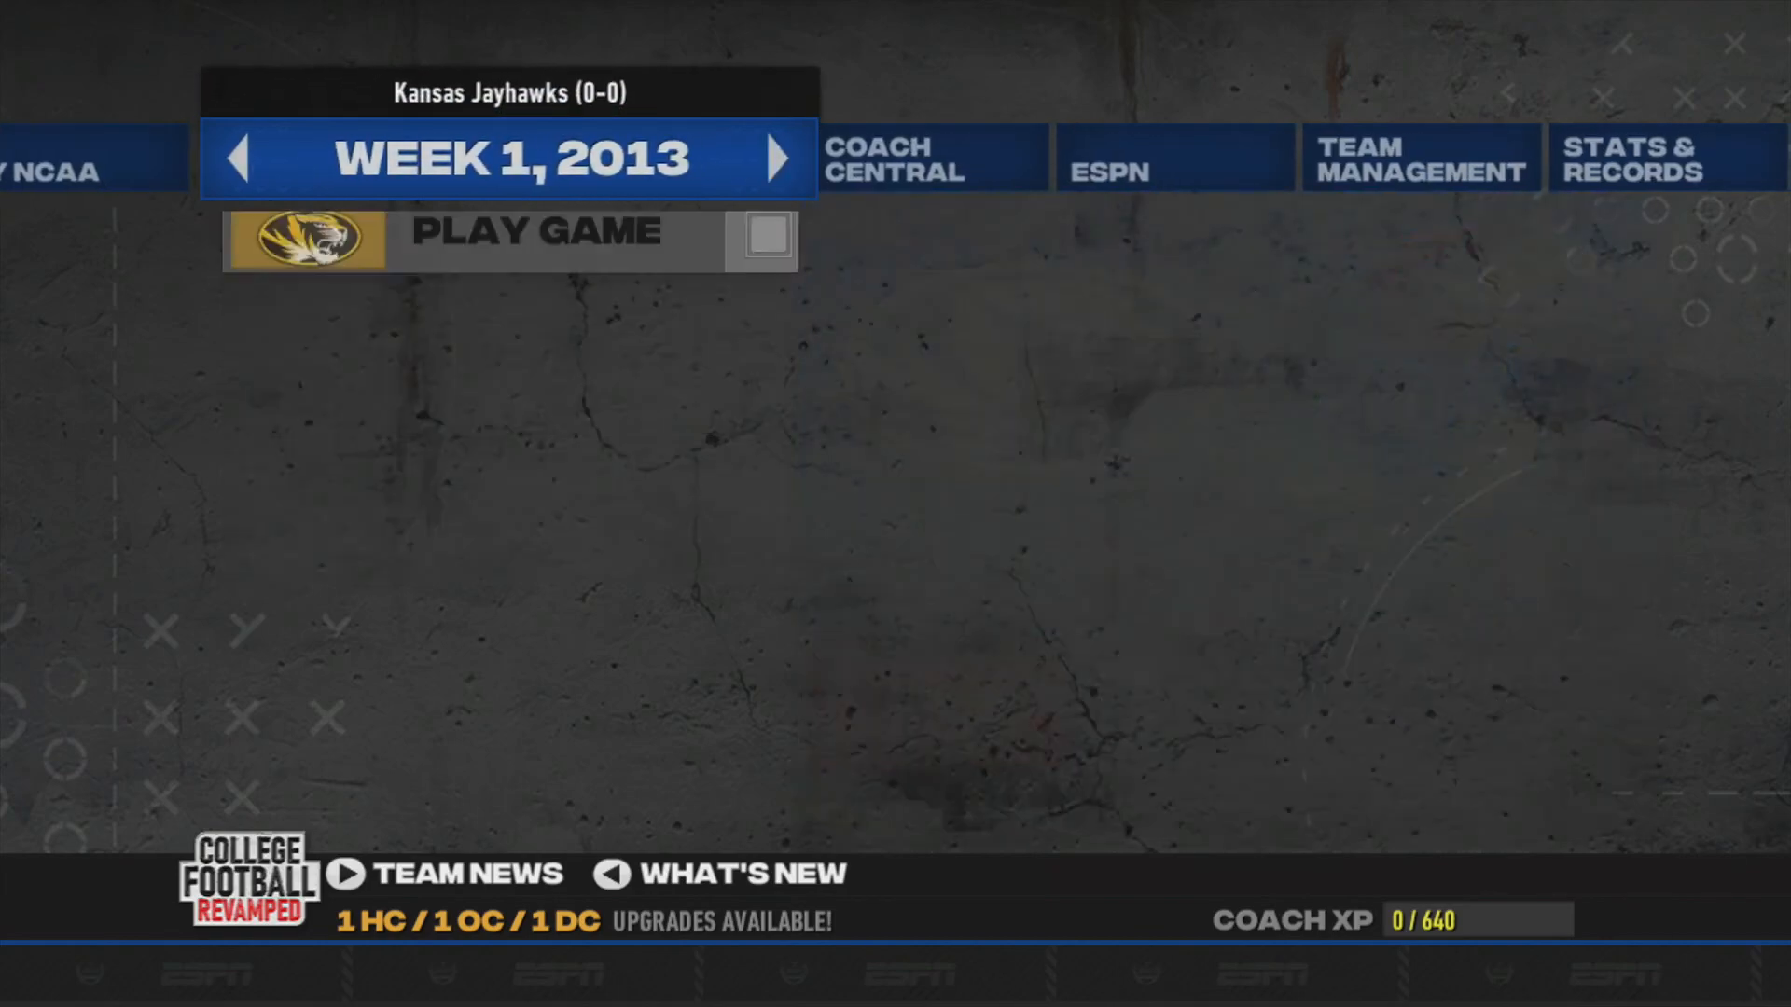